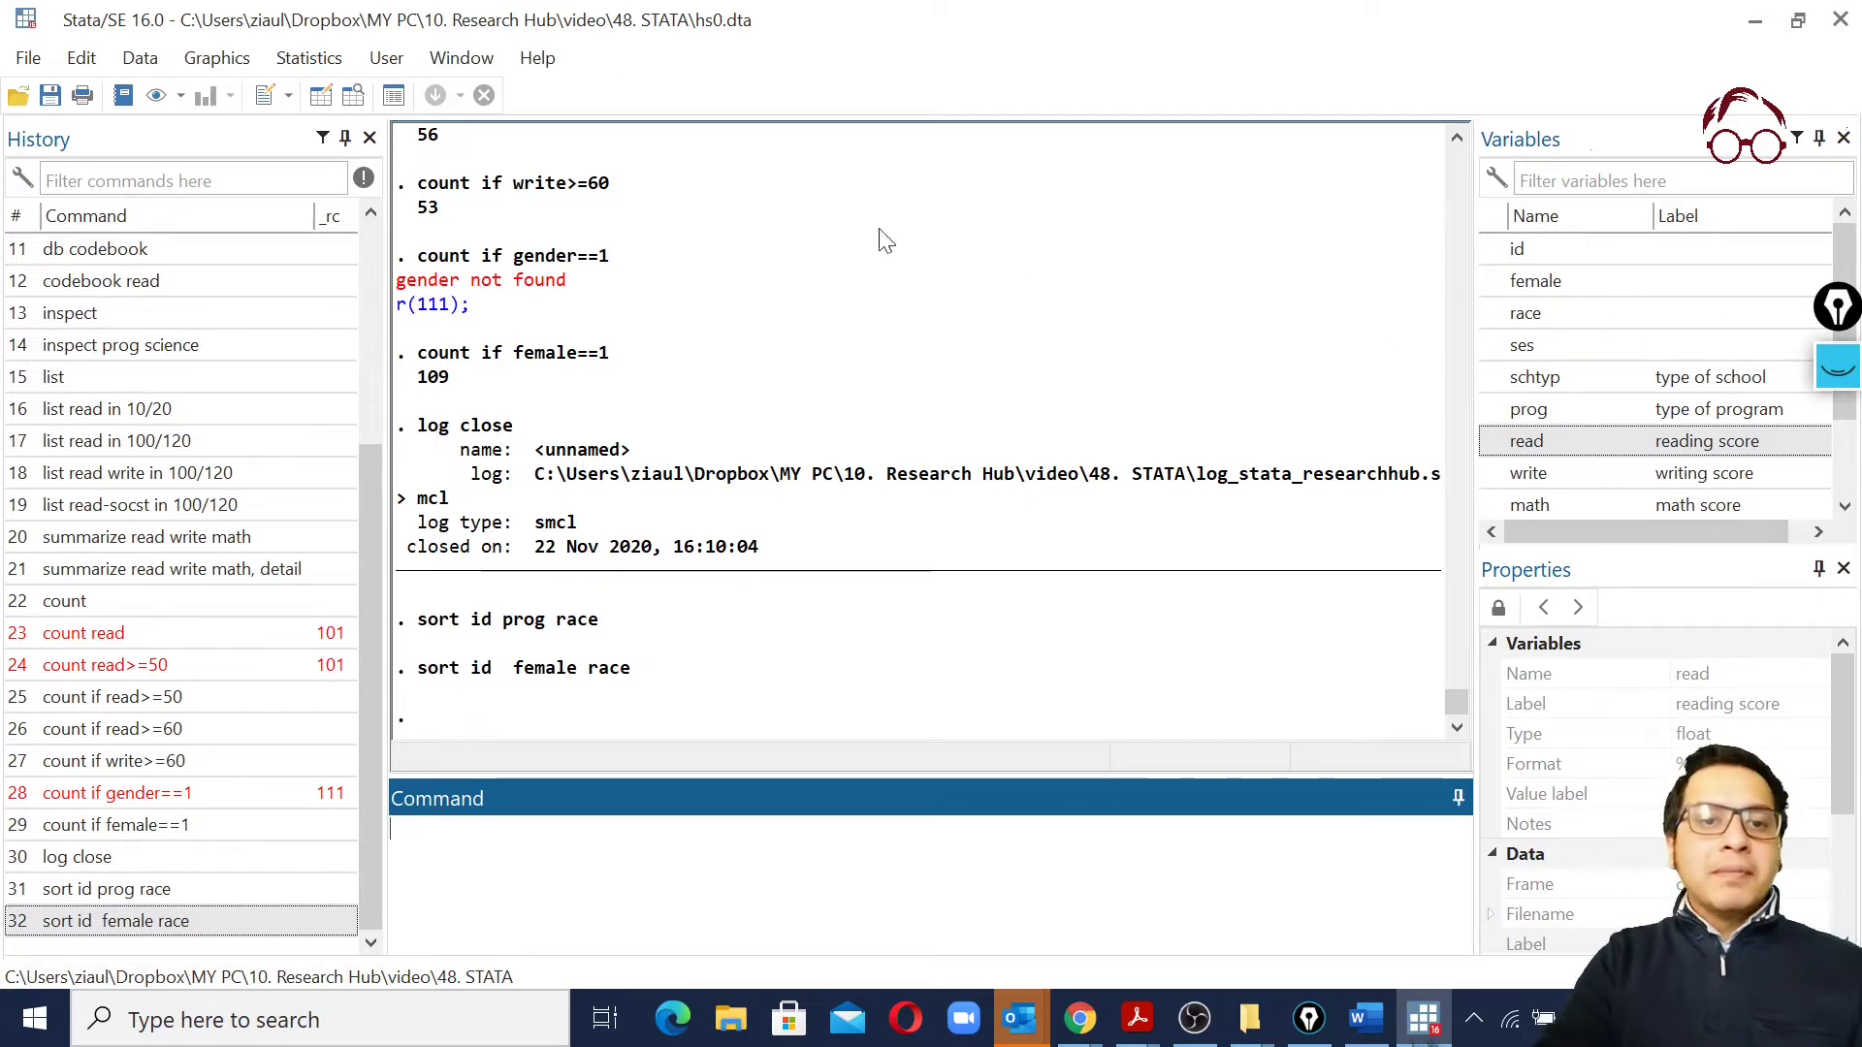
Open the dataset for editing in the Data Editor and set the read value of observation 1 to 35
click(321, 97)
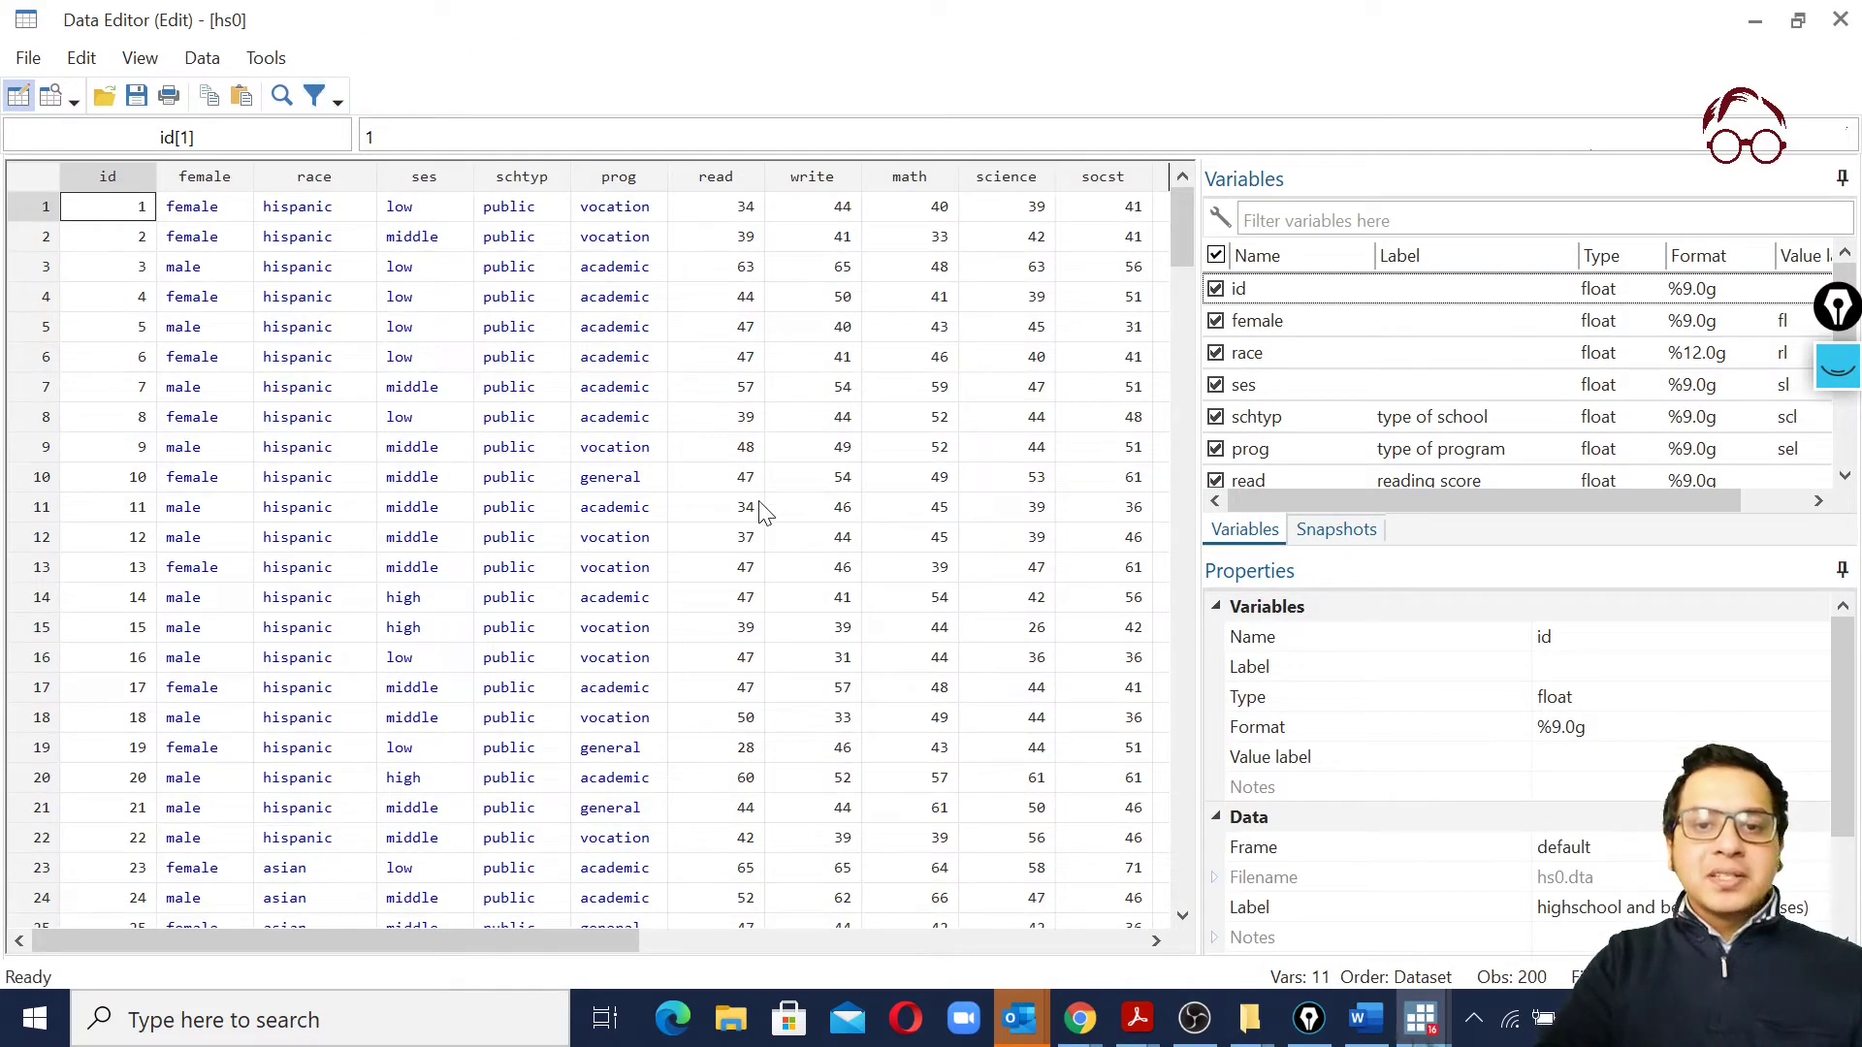
click(748, 210)
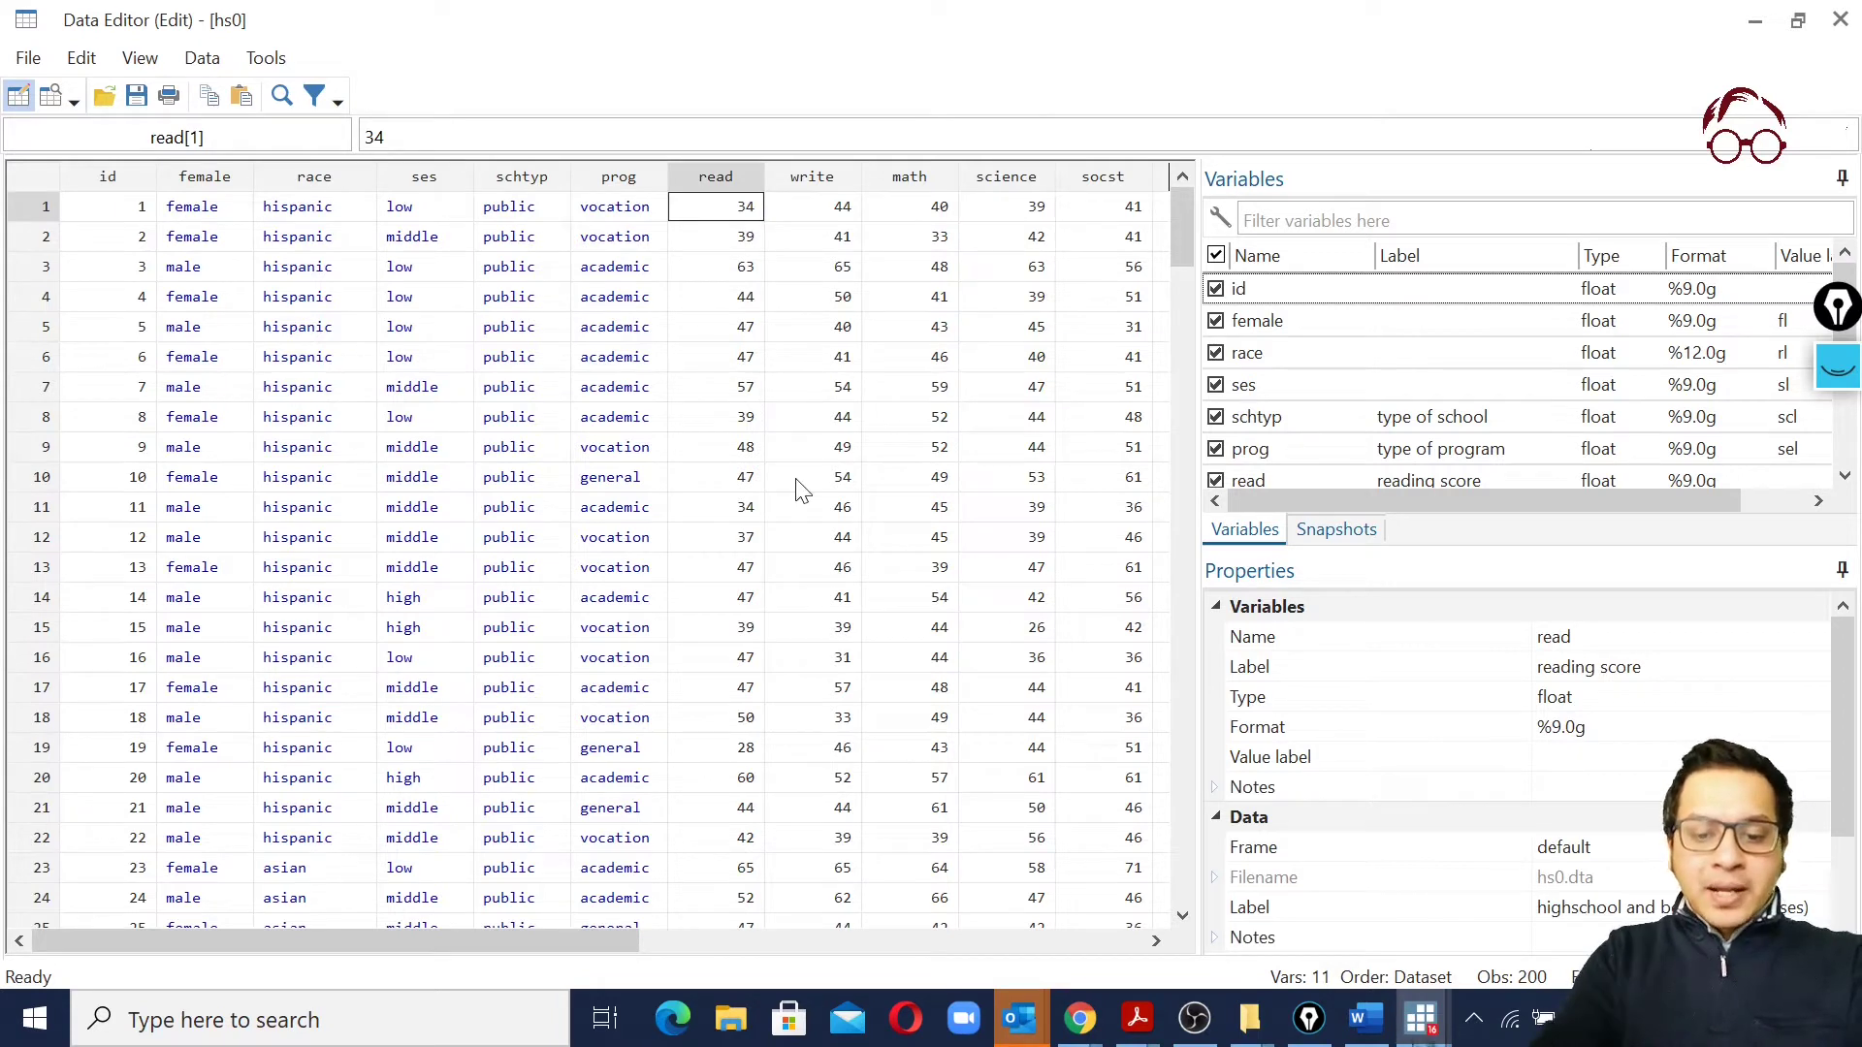
text(35)
key(Return)
Set the read value of observation 6 to 48 and back to 47
key(Down)
key(Down)
key(Down)
key(Down)
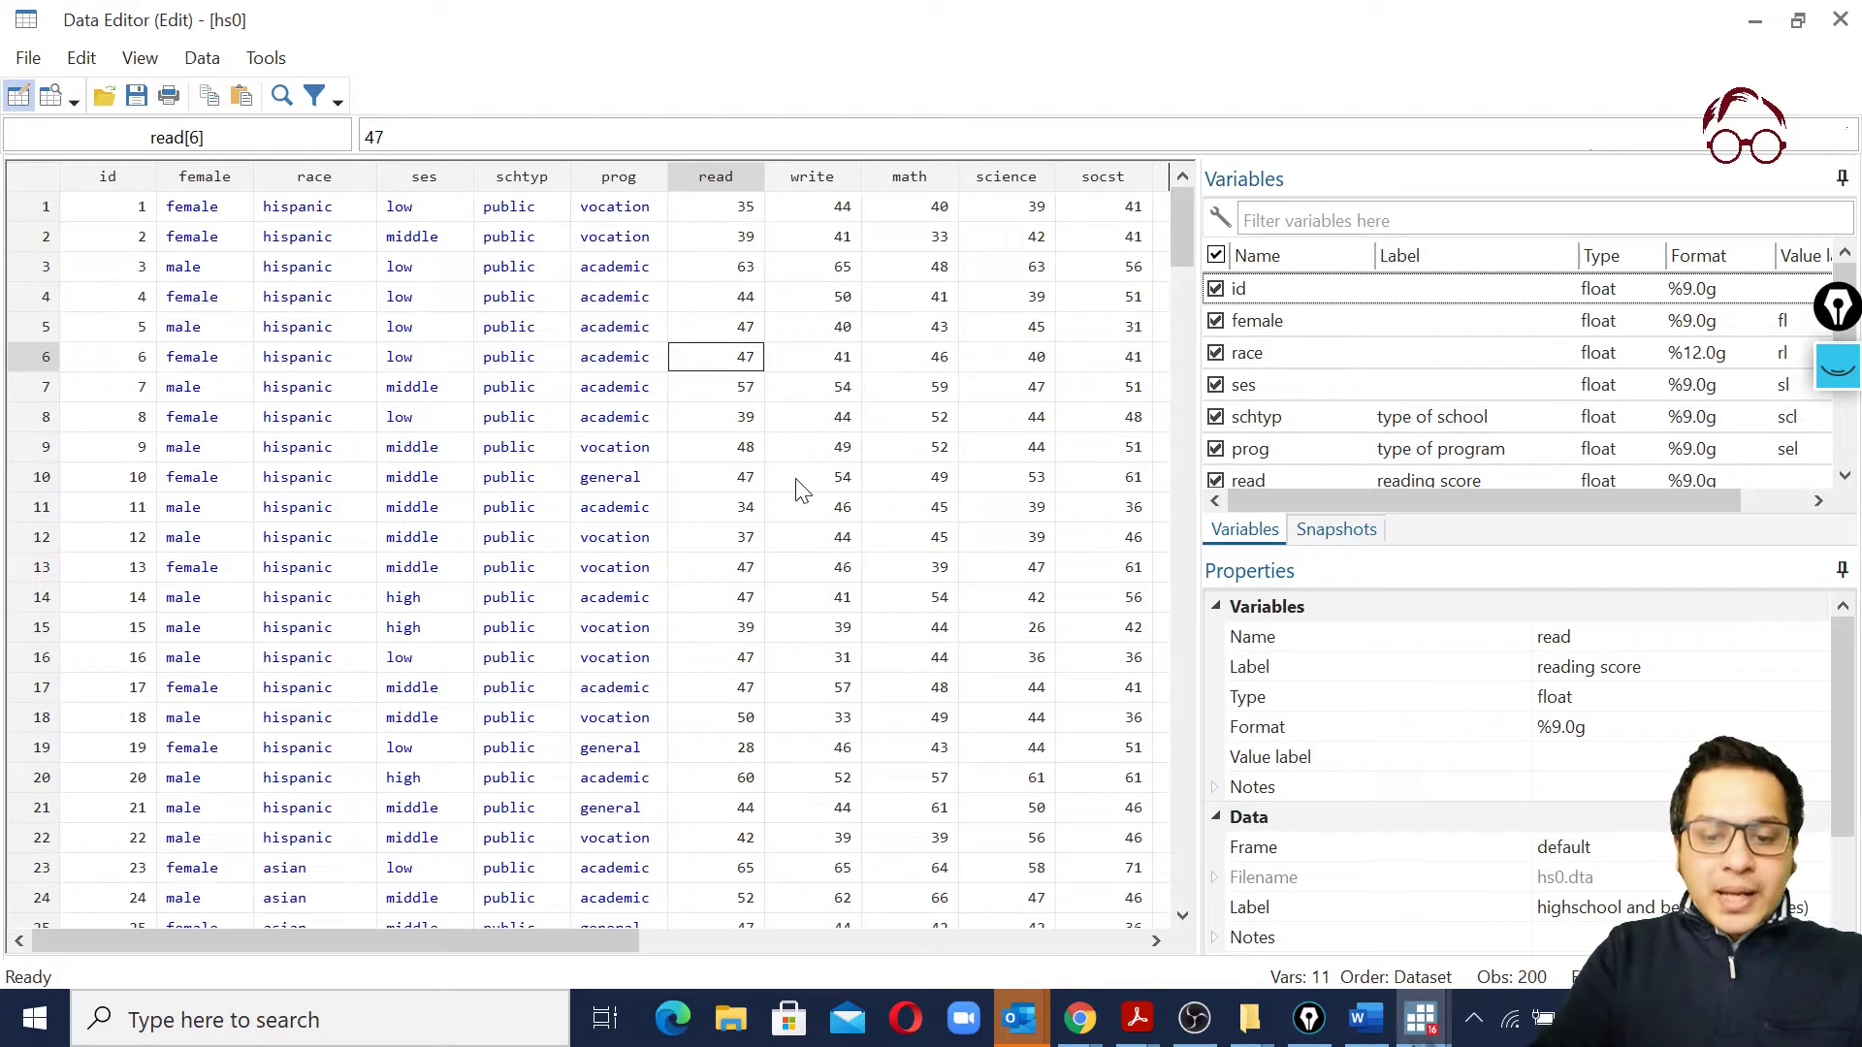
key(Return)
key(Up)
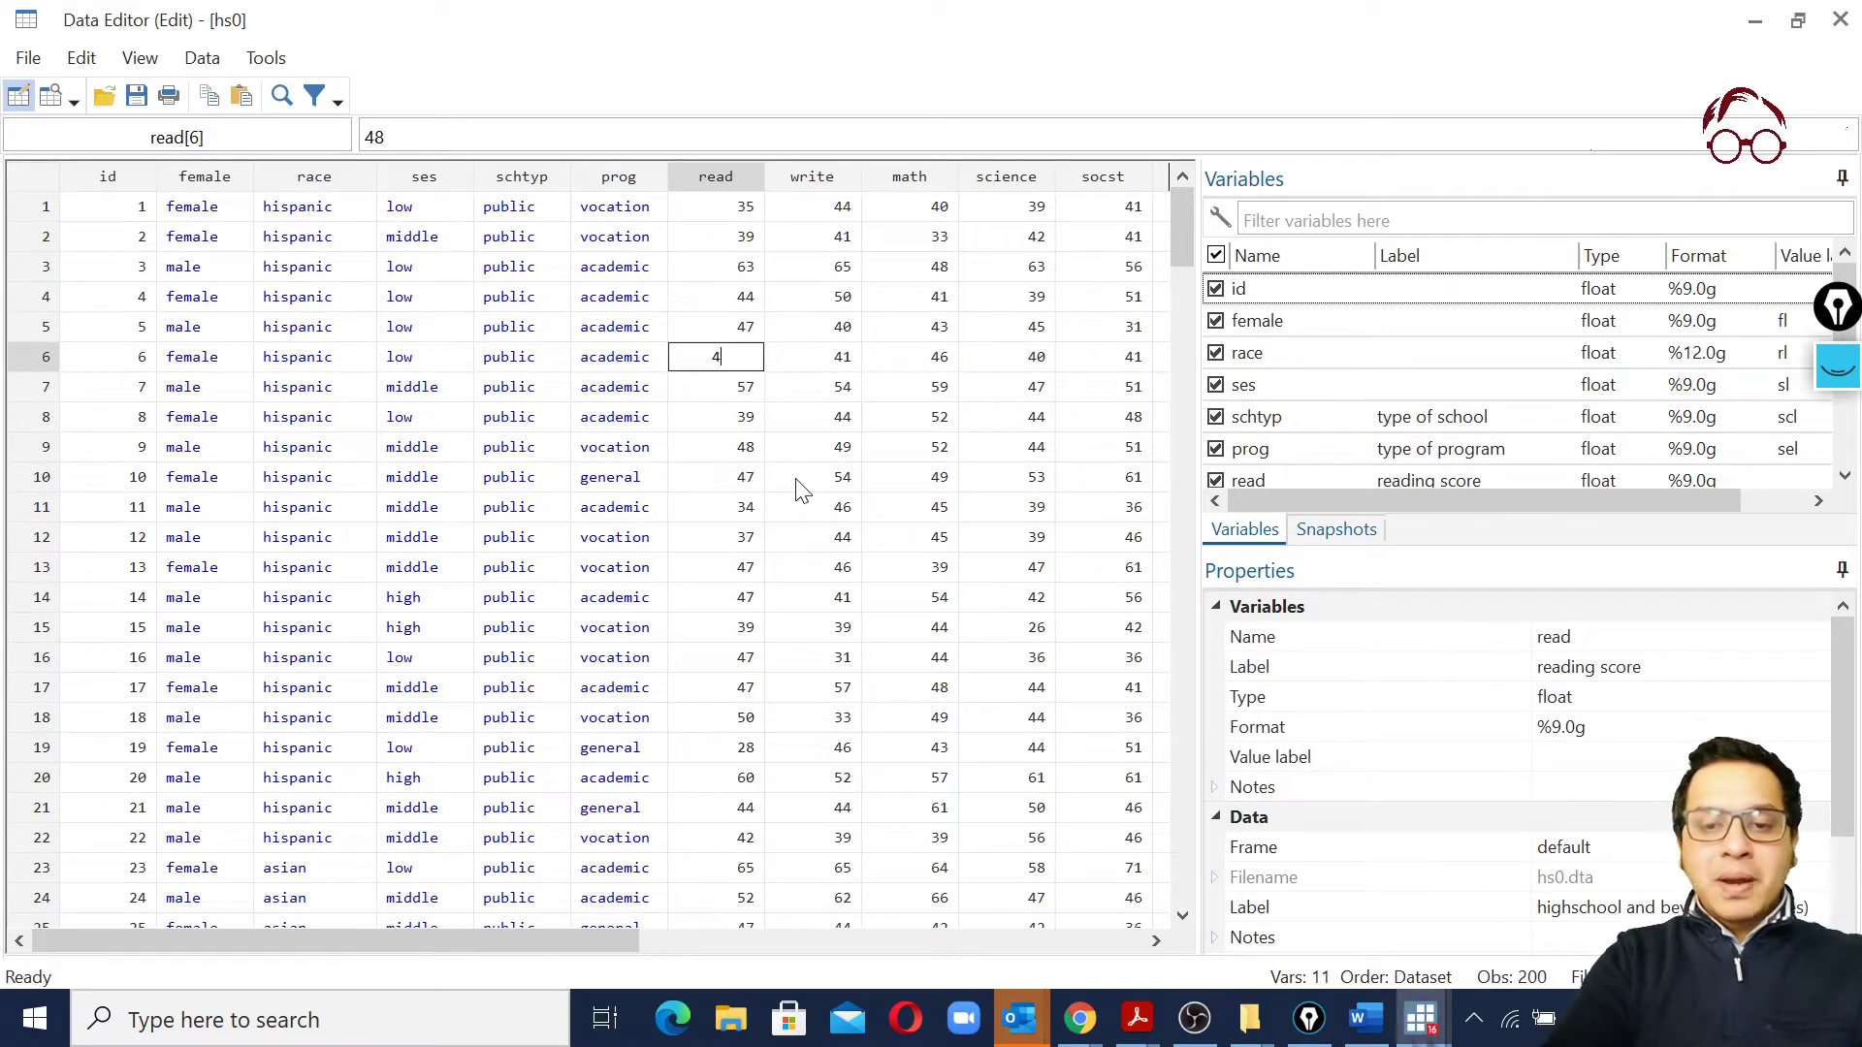
Set the read value of observation 1 back to 34
key(Up)
key(Up)
key(Up)
key(Up)
key(Up)
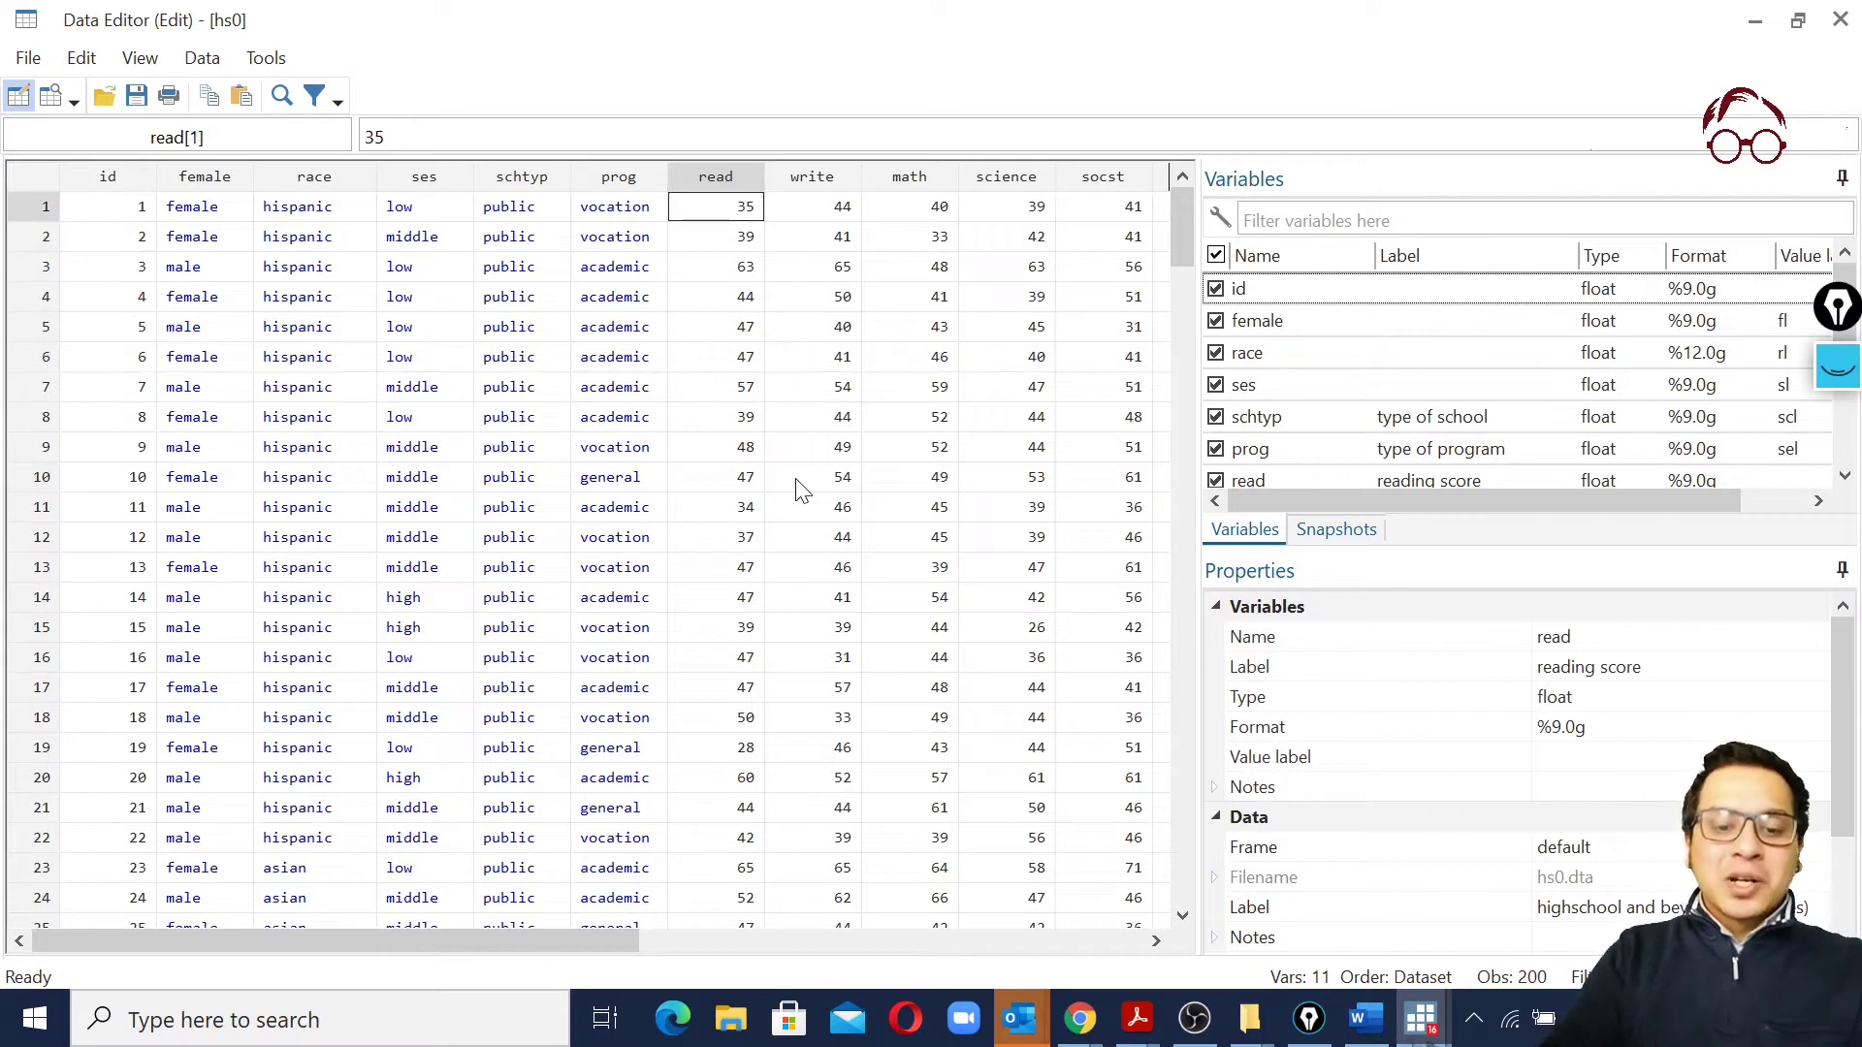
text(34)
key(Return)
key(Right)
key(Right)
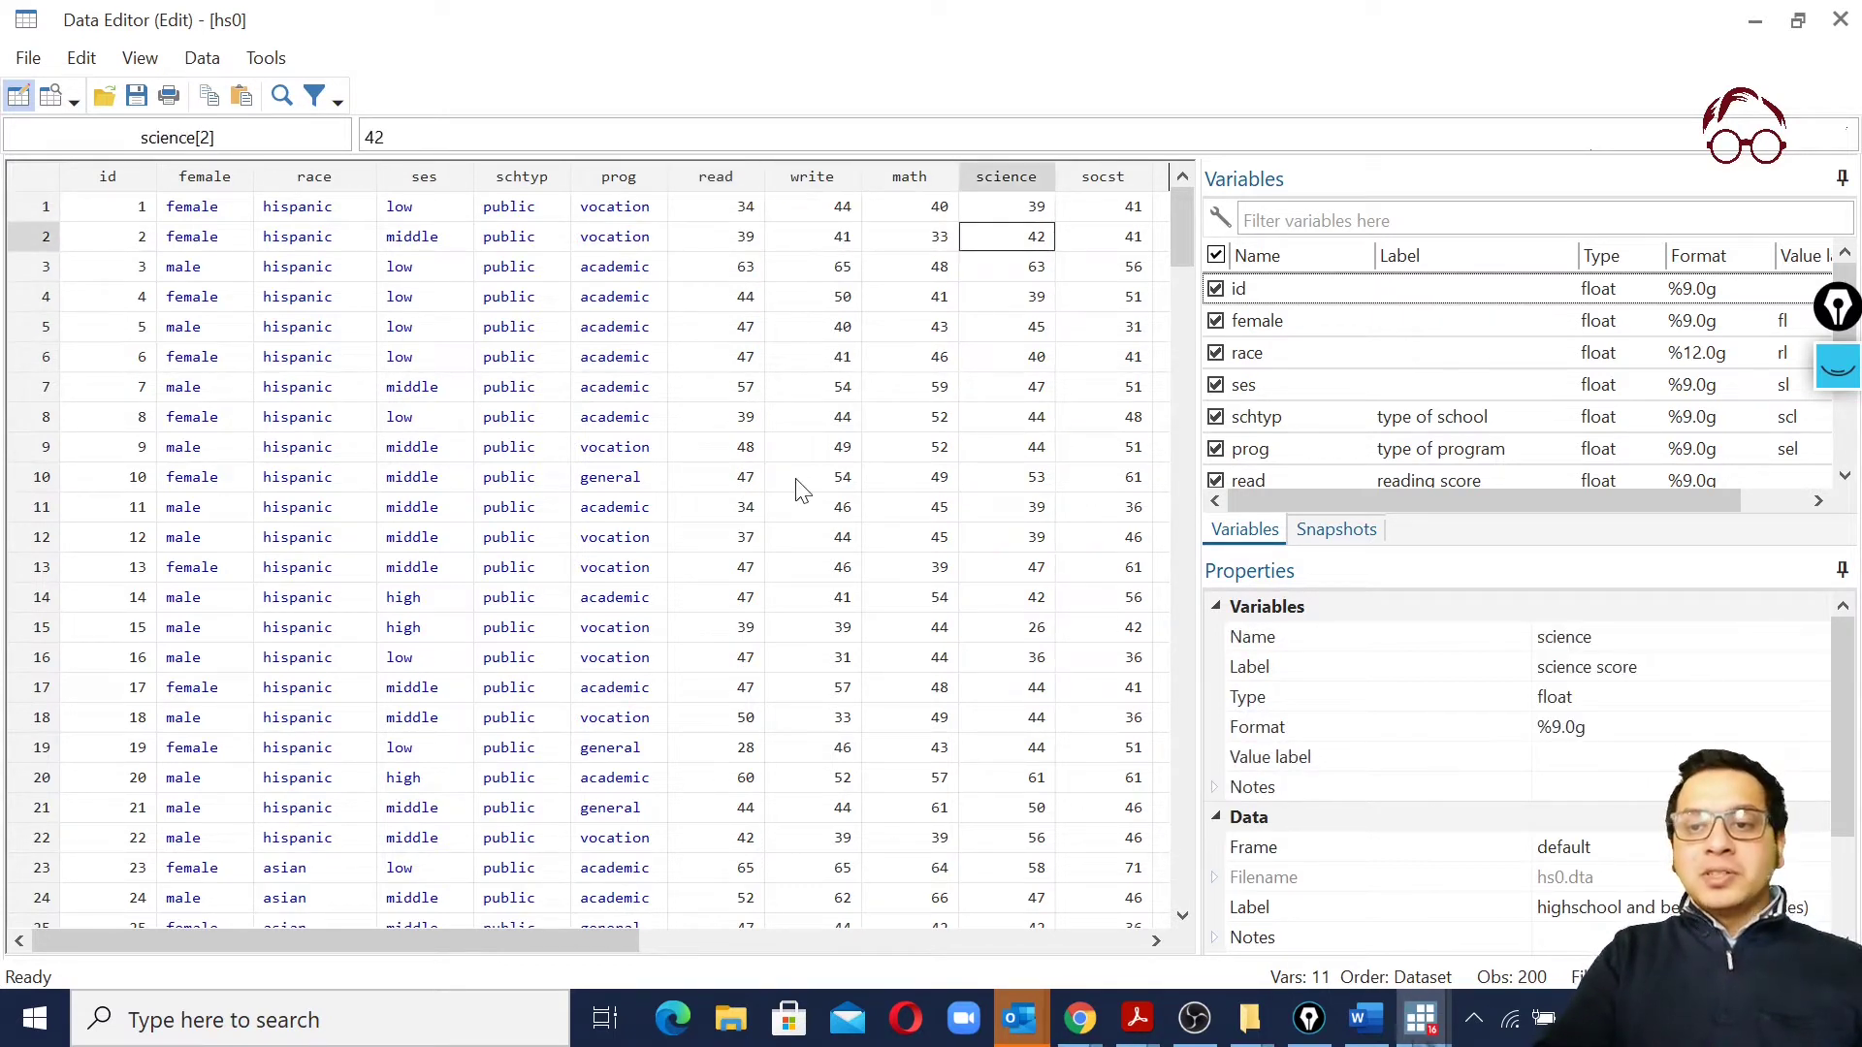
key(Right)
key(Down)
key(Down)
key(Left)
key(Left)
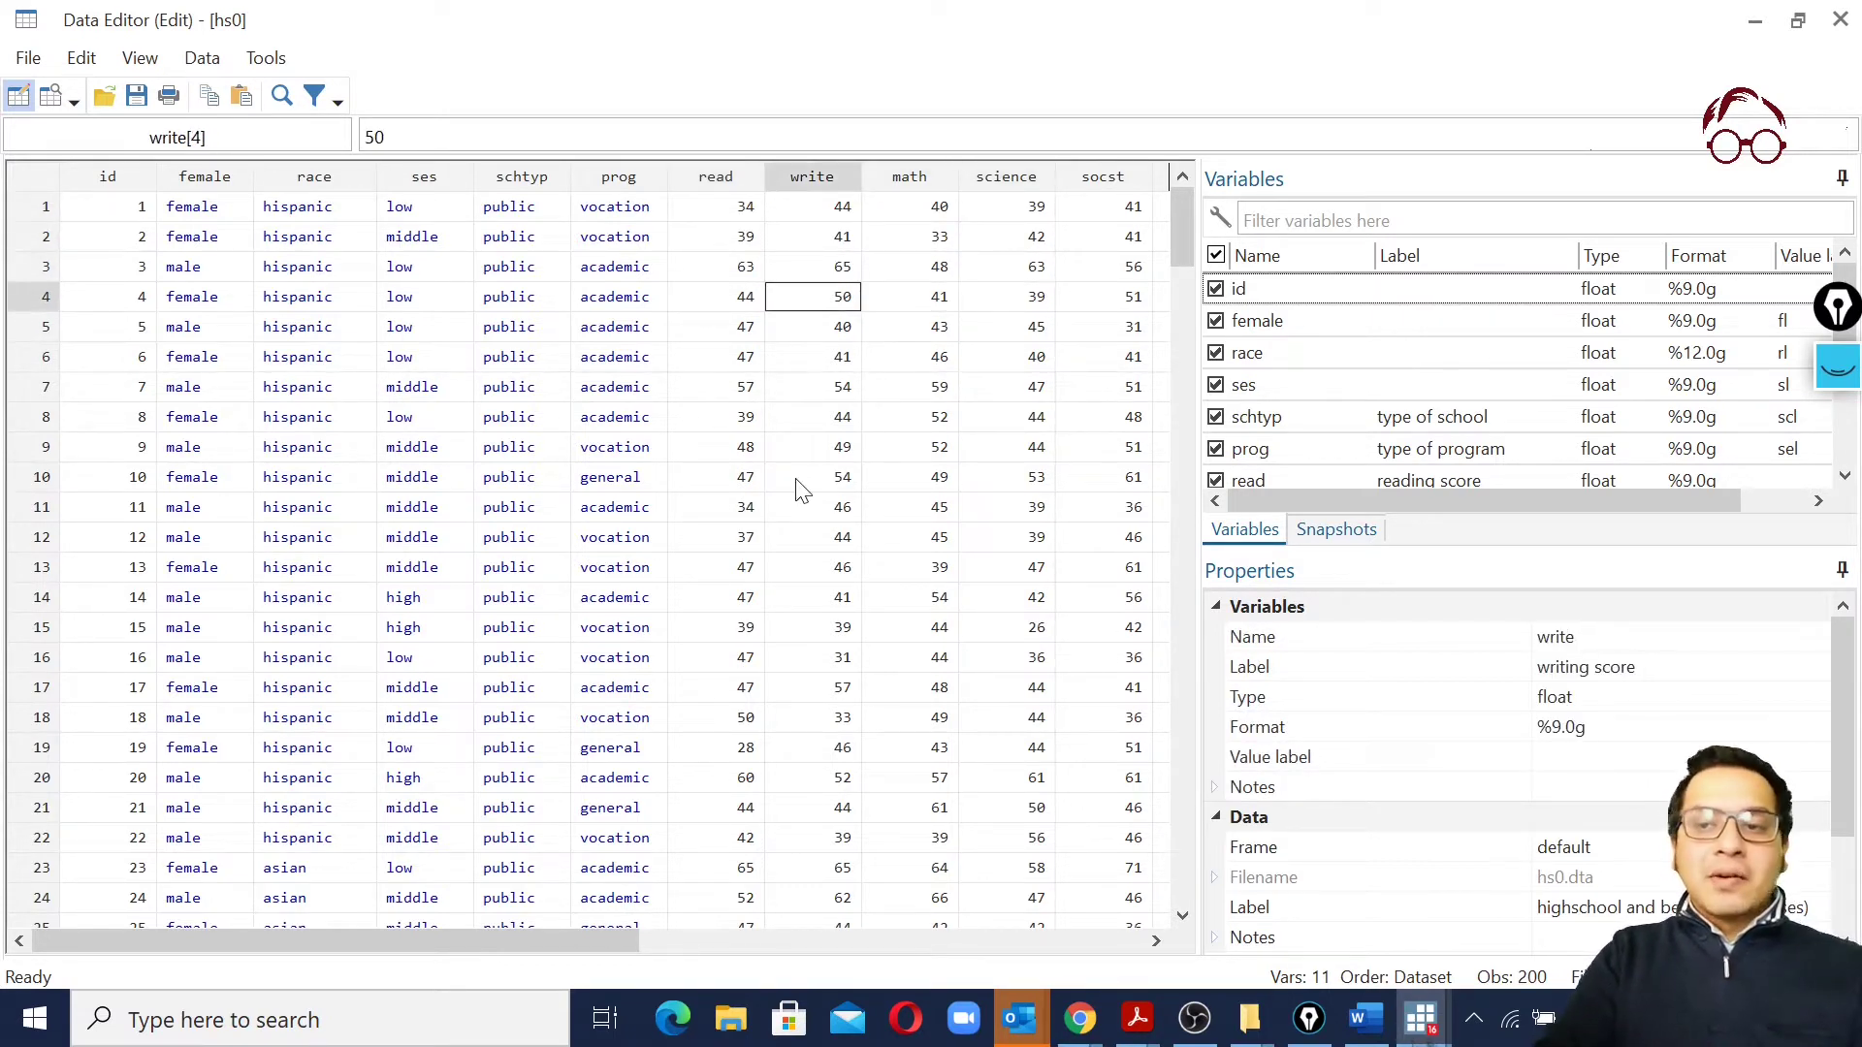
Leave edit mode and look at cells in the write and math columns in the read-only Data Editor
click(1840, 20)
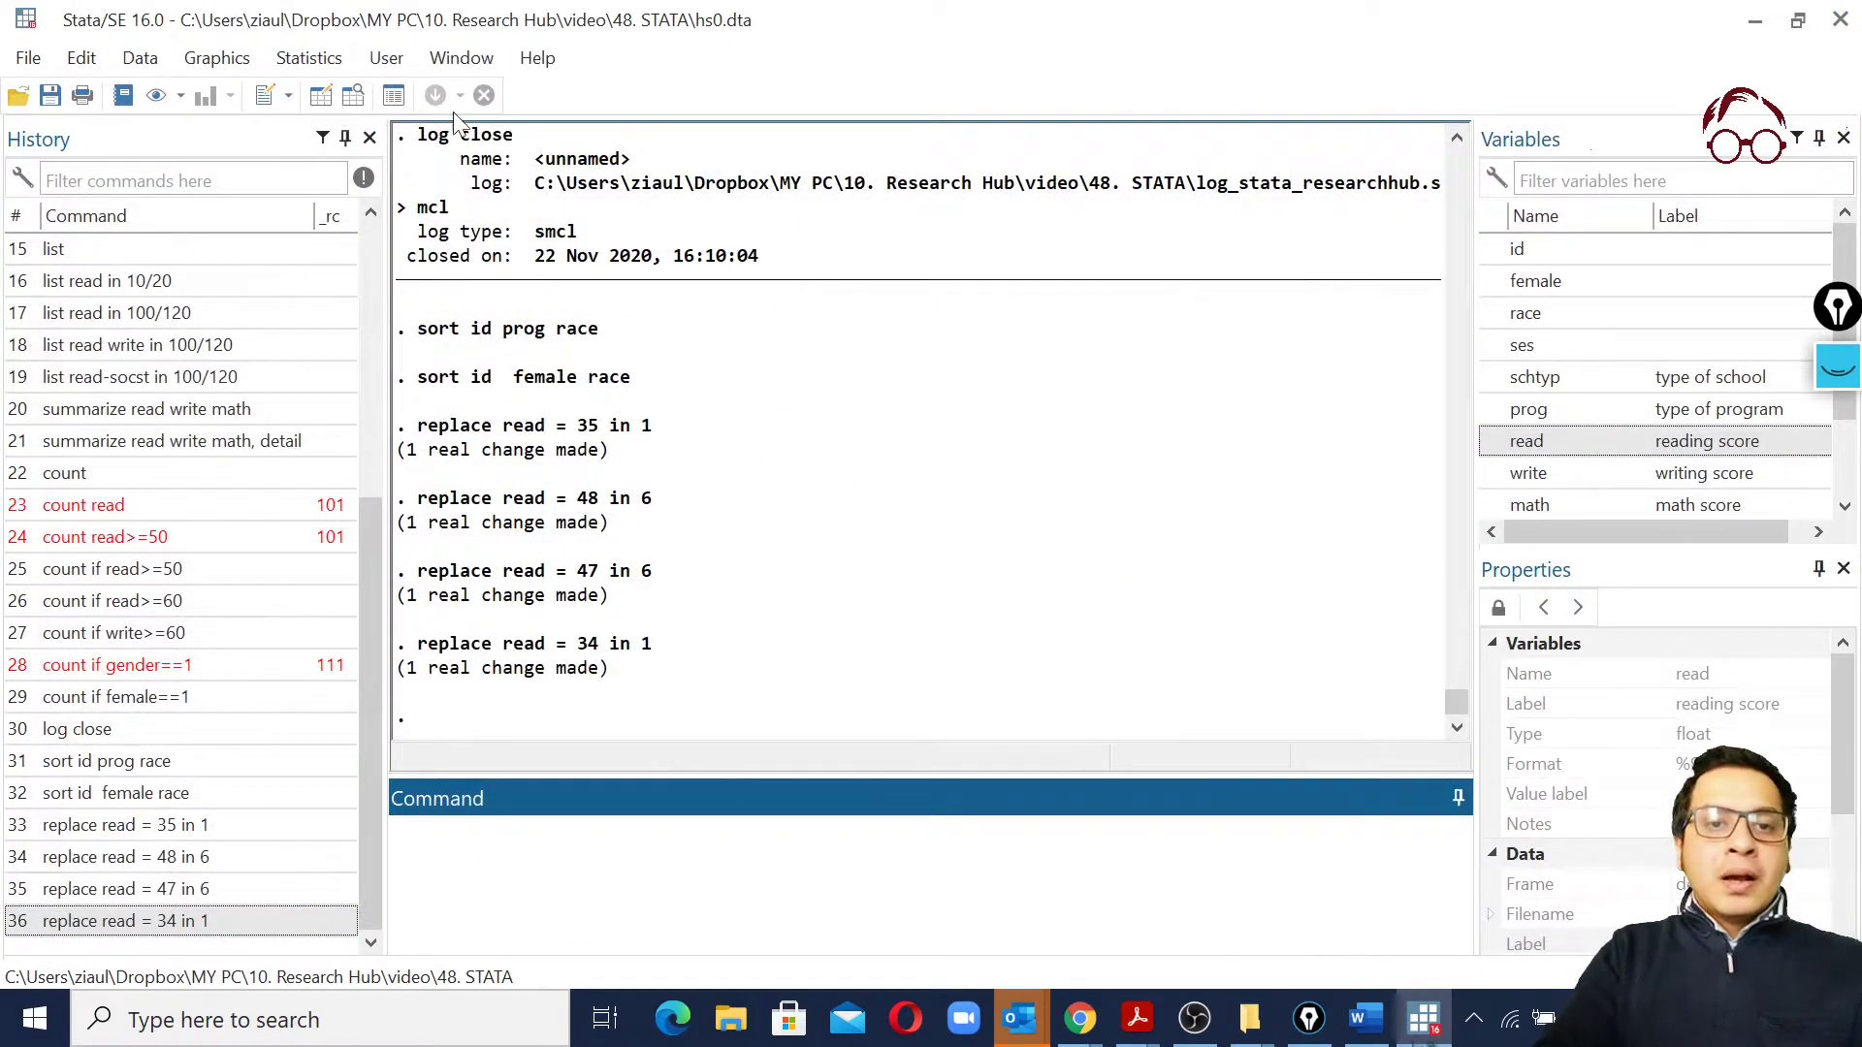
click(351, 97)
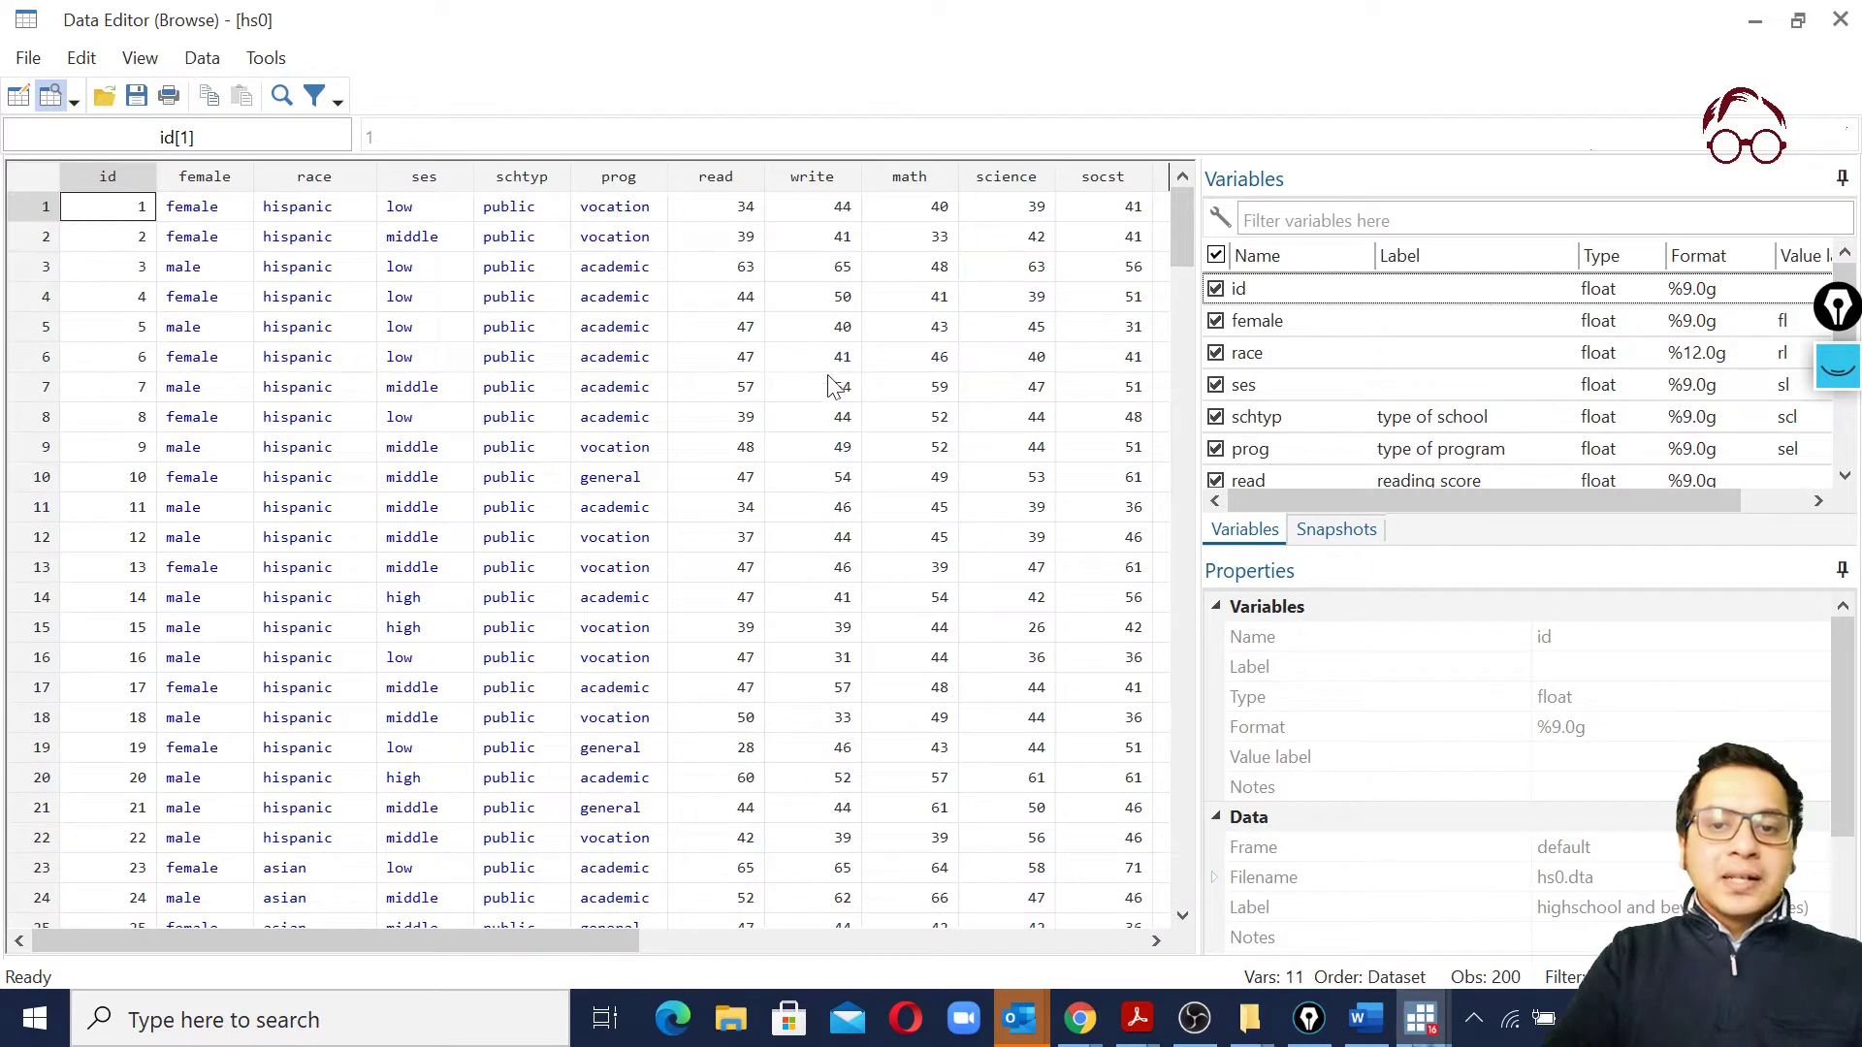
click(838, 330)
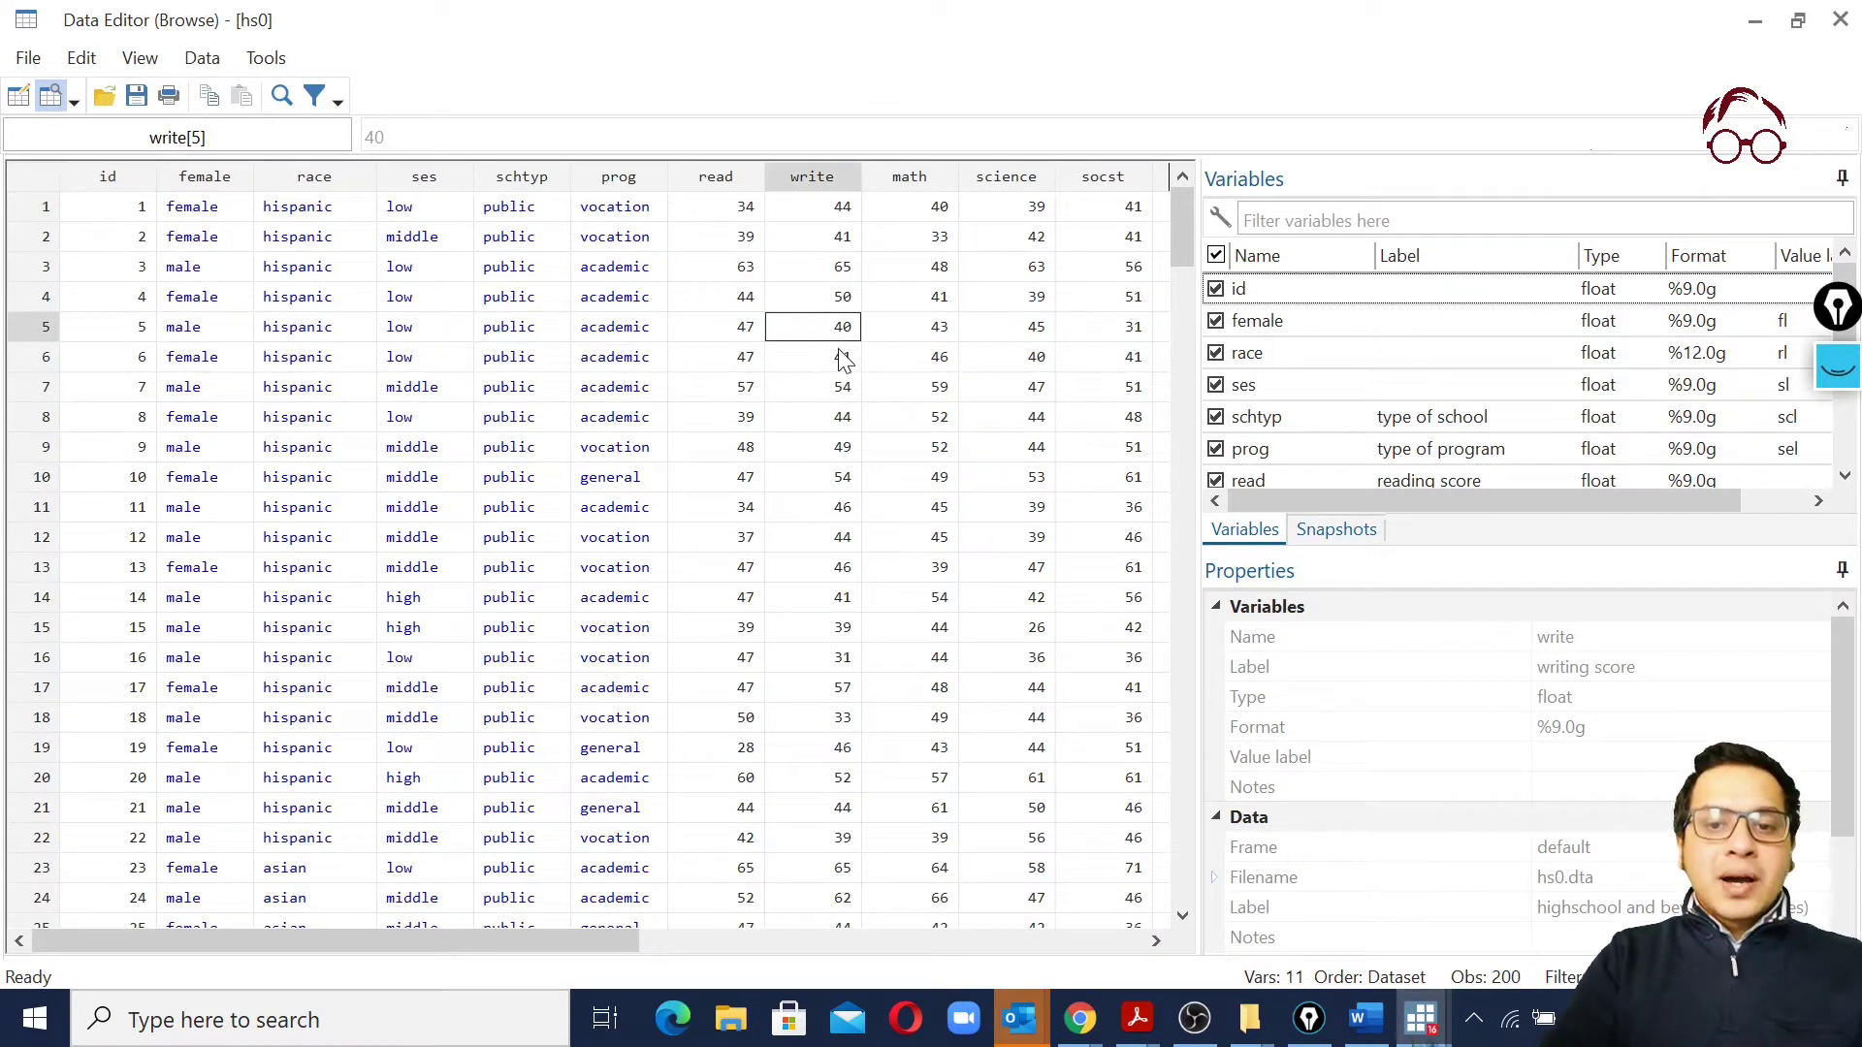
click(842, 359)
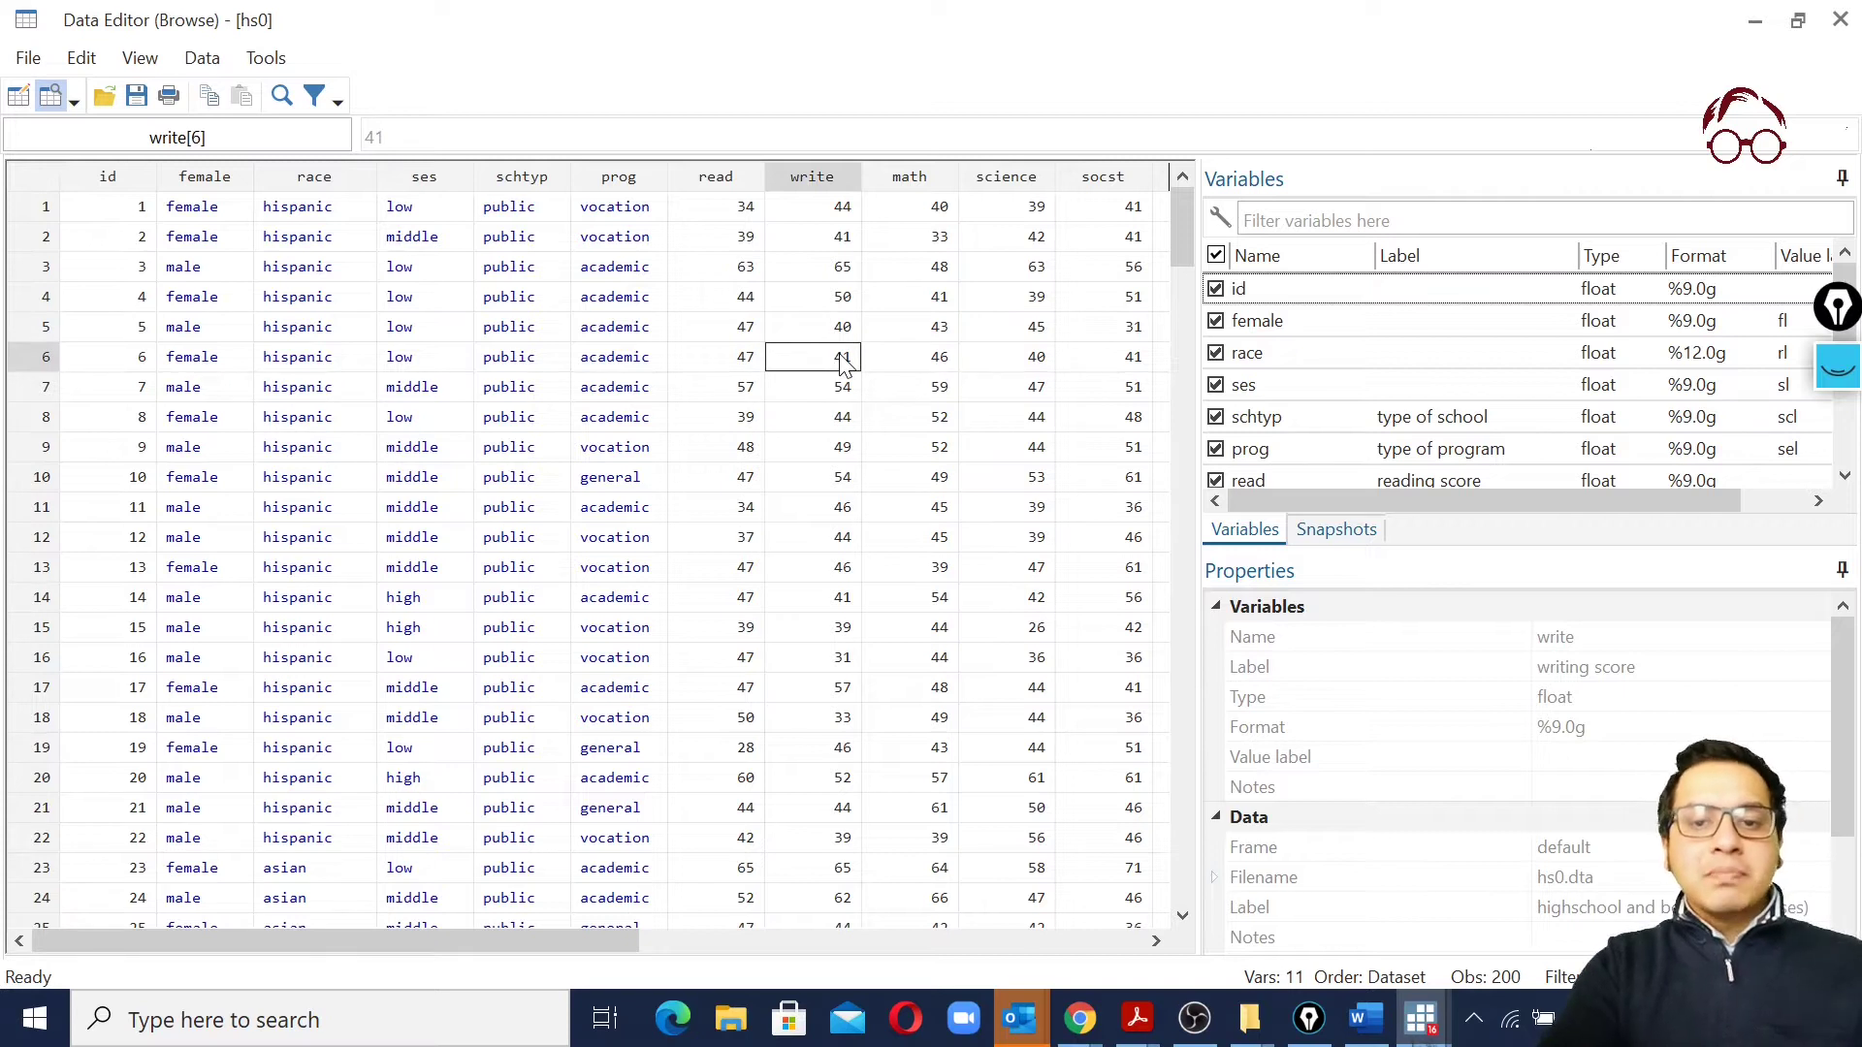
click(922, 659)
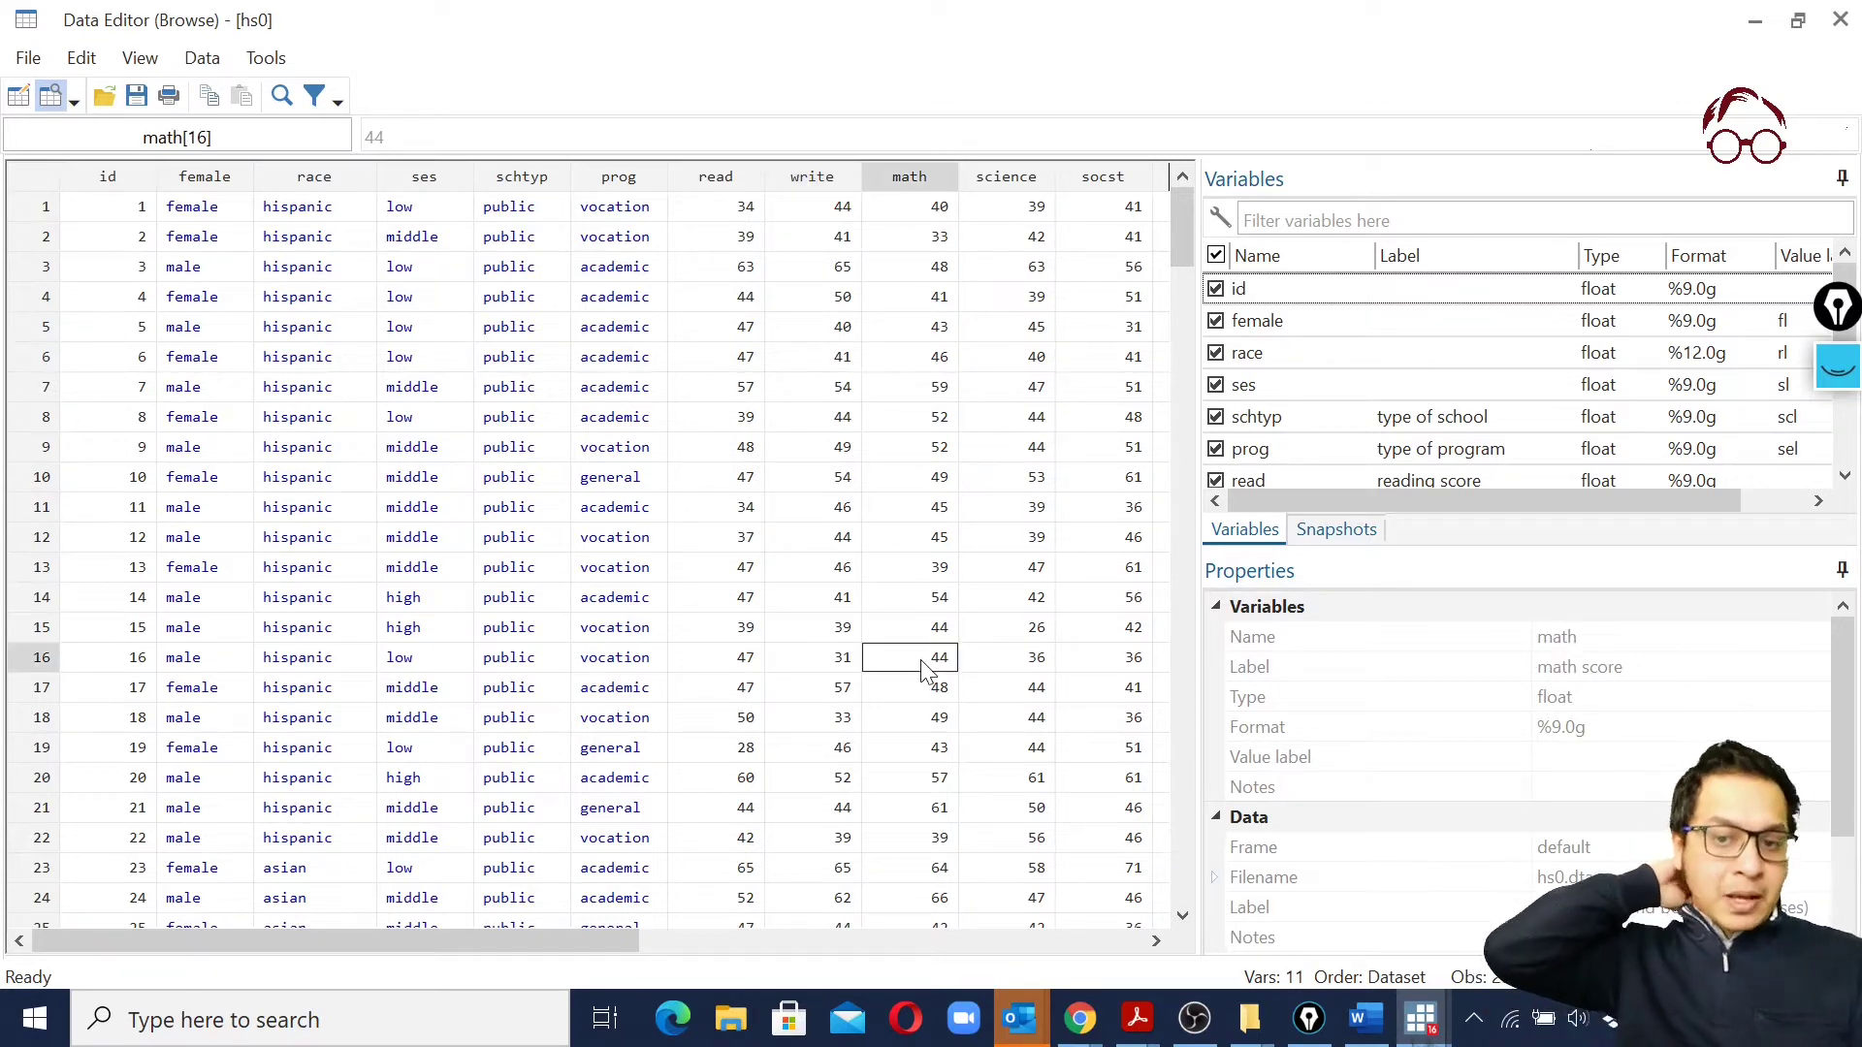
click(1842, 21)
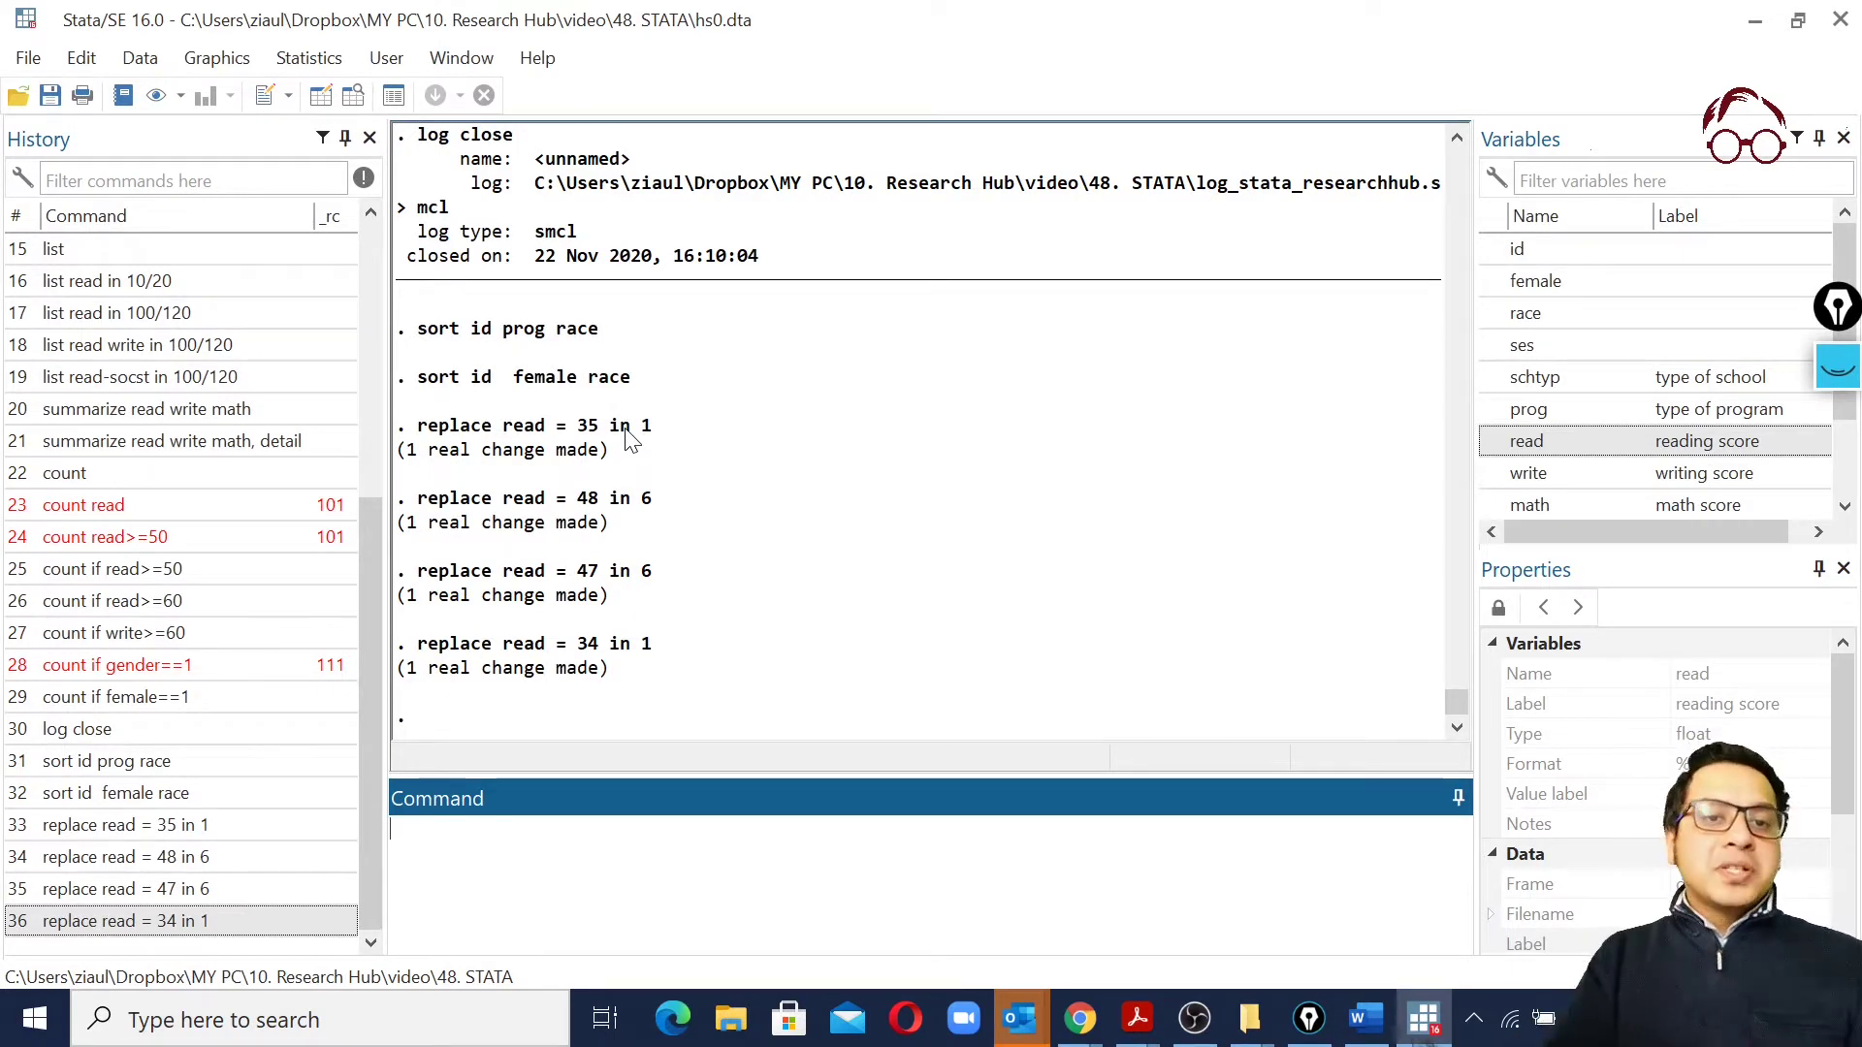
Look over the dataset once more in browse mode and close the Data Editor
click(353, 95)
drag(602, 937, 548, 912)
mouse_move(1178, 247)
mouse_down()
mouse_move(1181, 784)
mouse_move(1165, 235)
mouse_up()
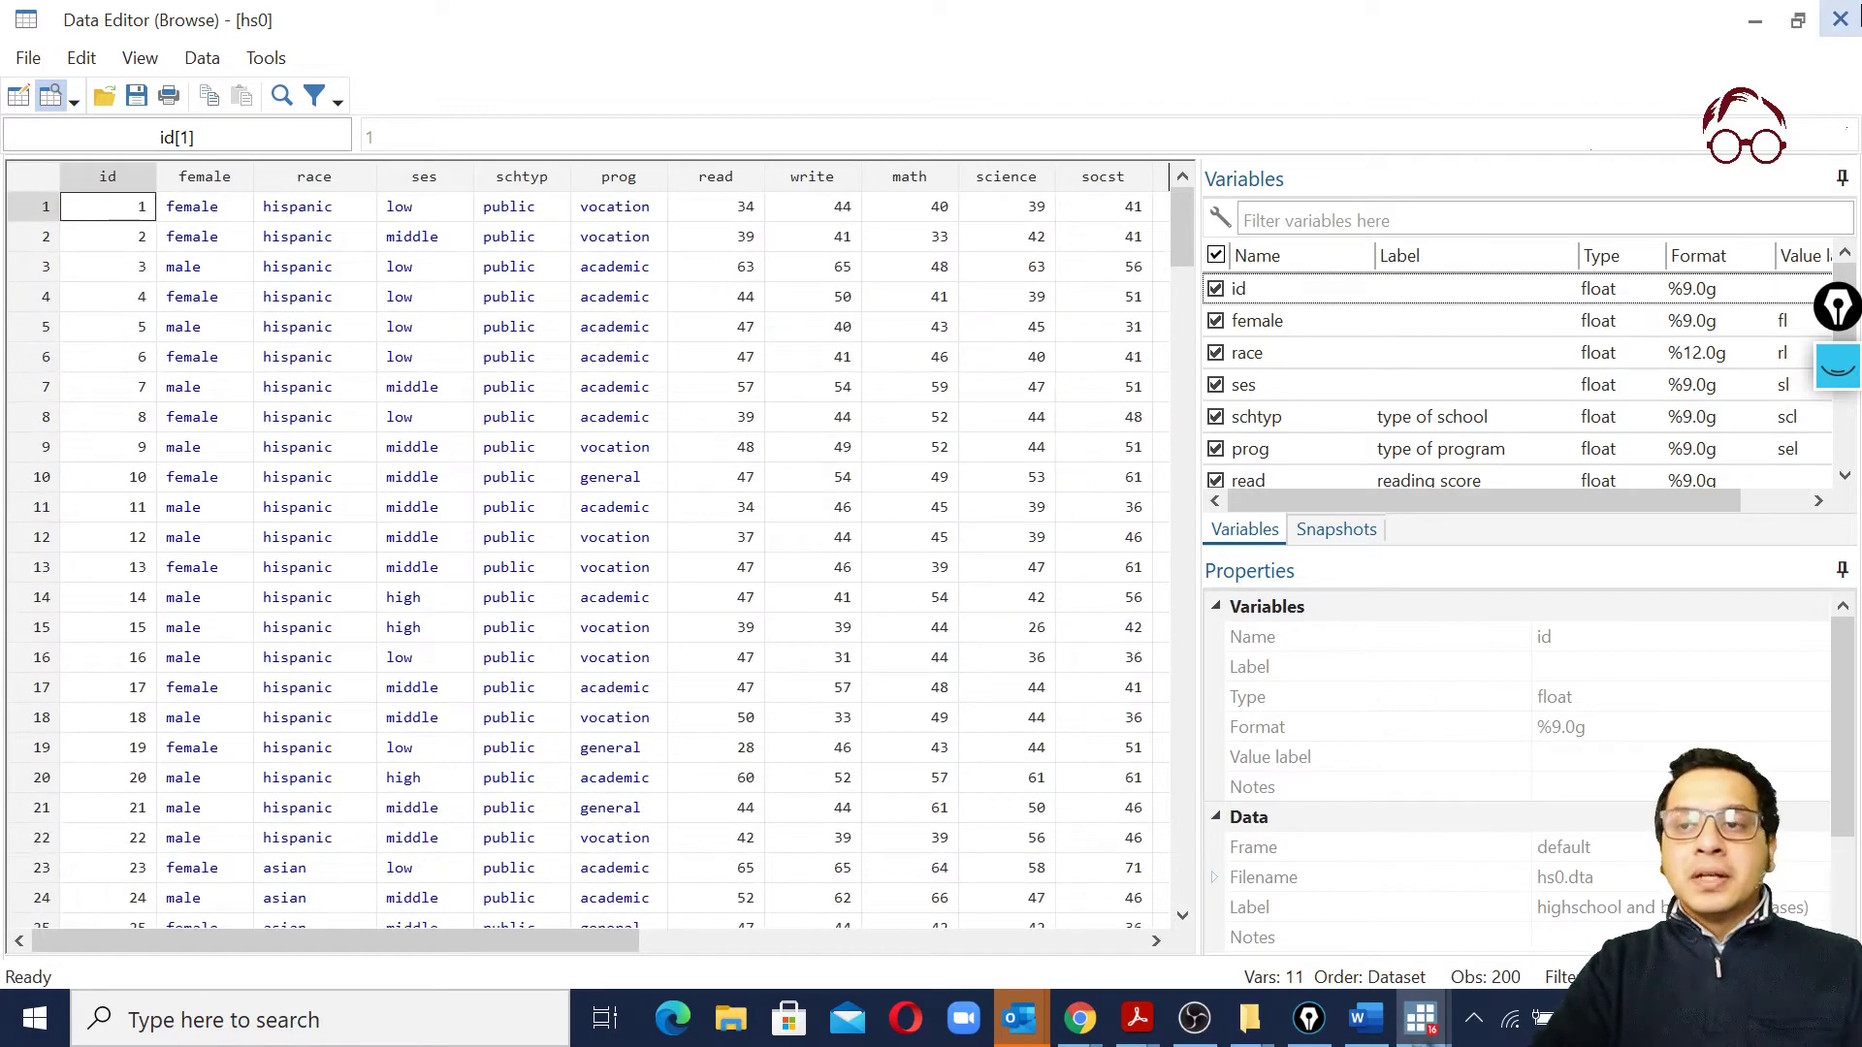
click(1839, 20)
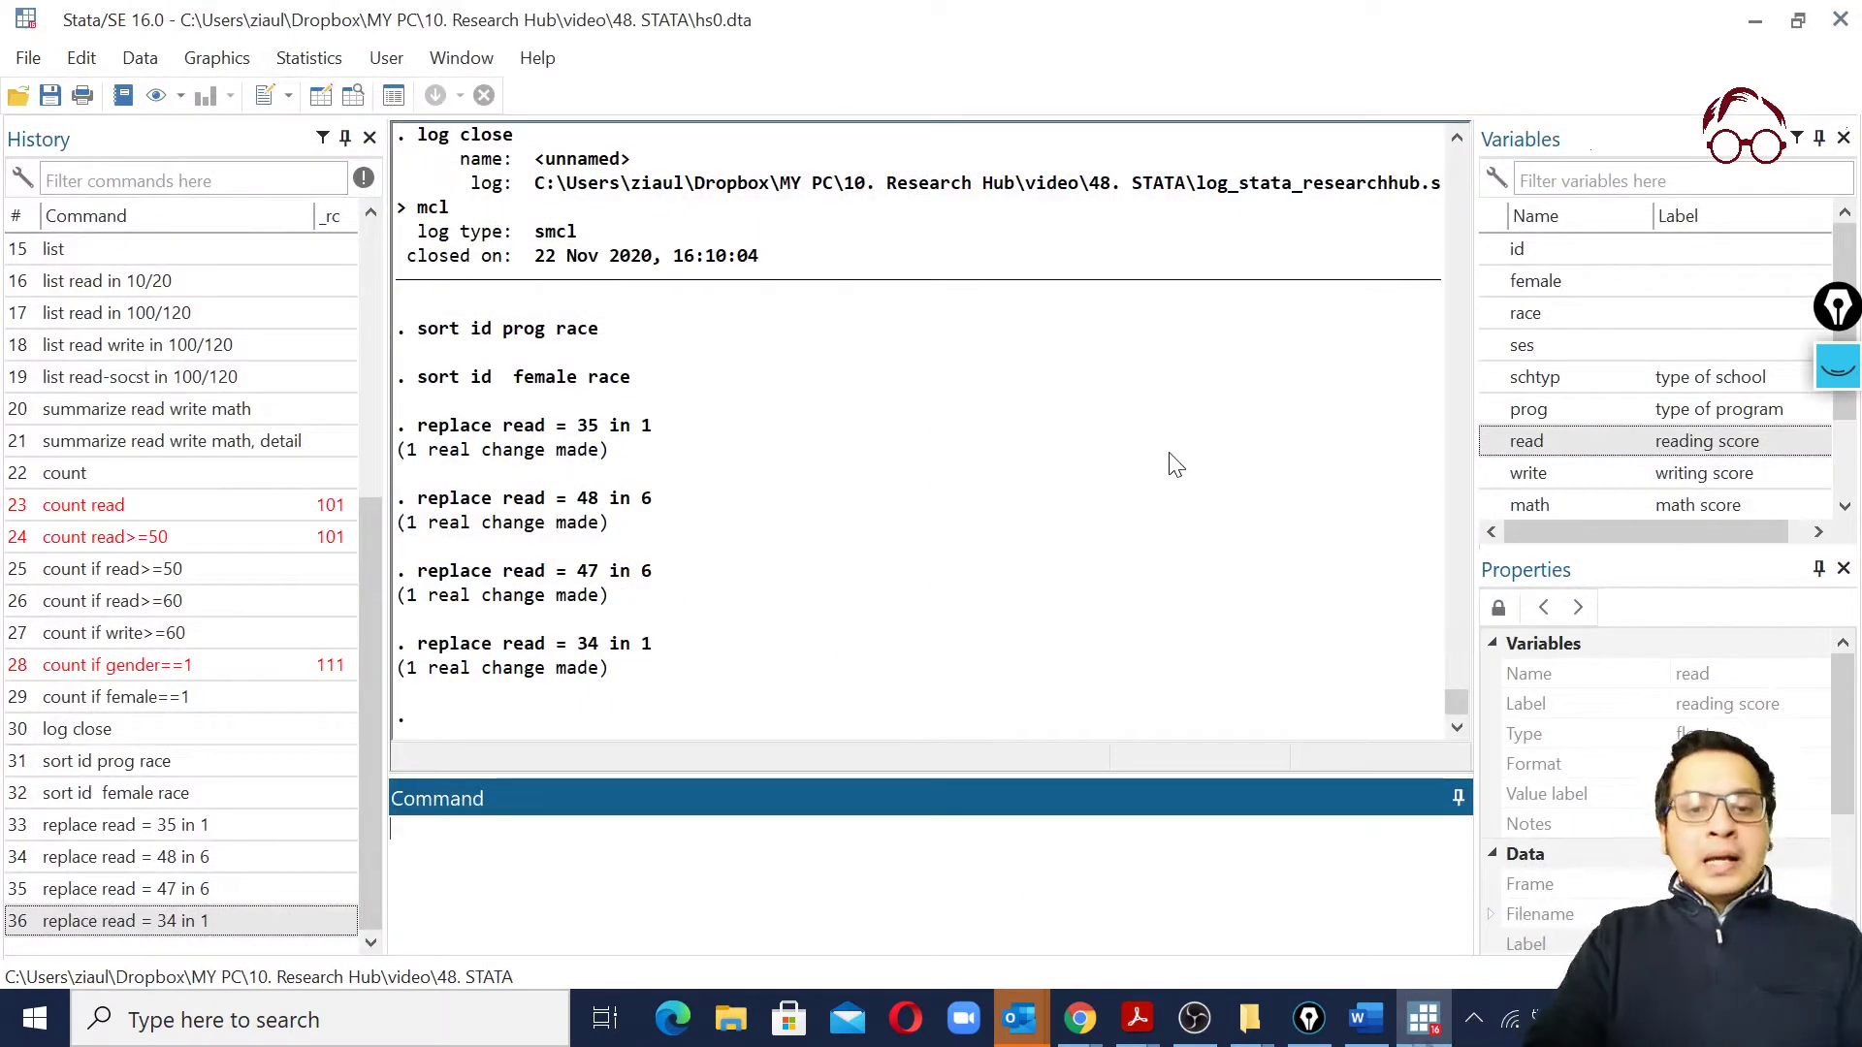
Reuse the last replace command with the value 100 to run "replace read = 100 in 1"
key(Page_Up)
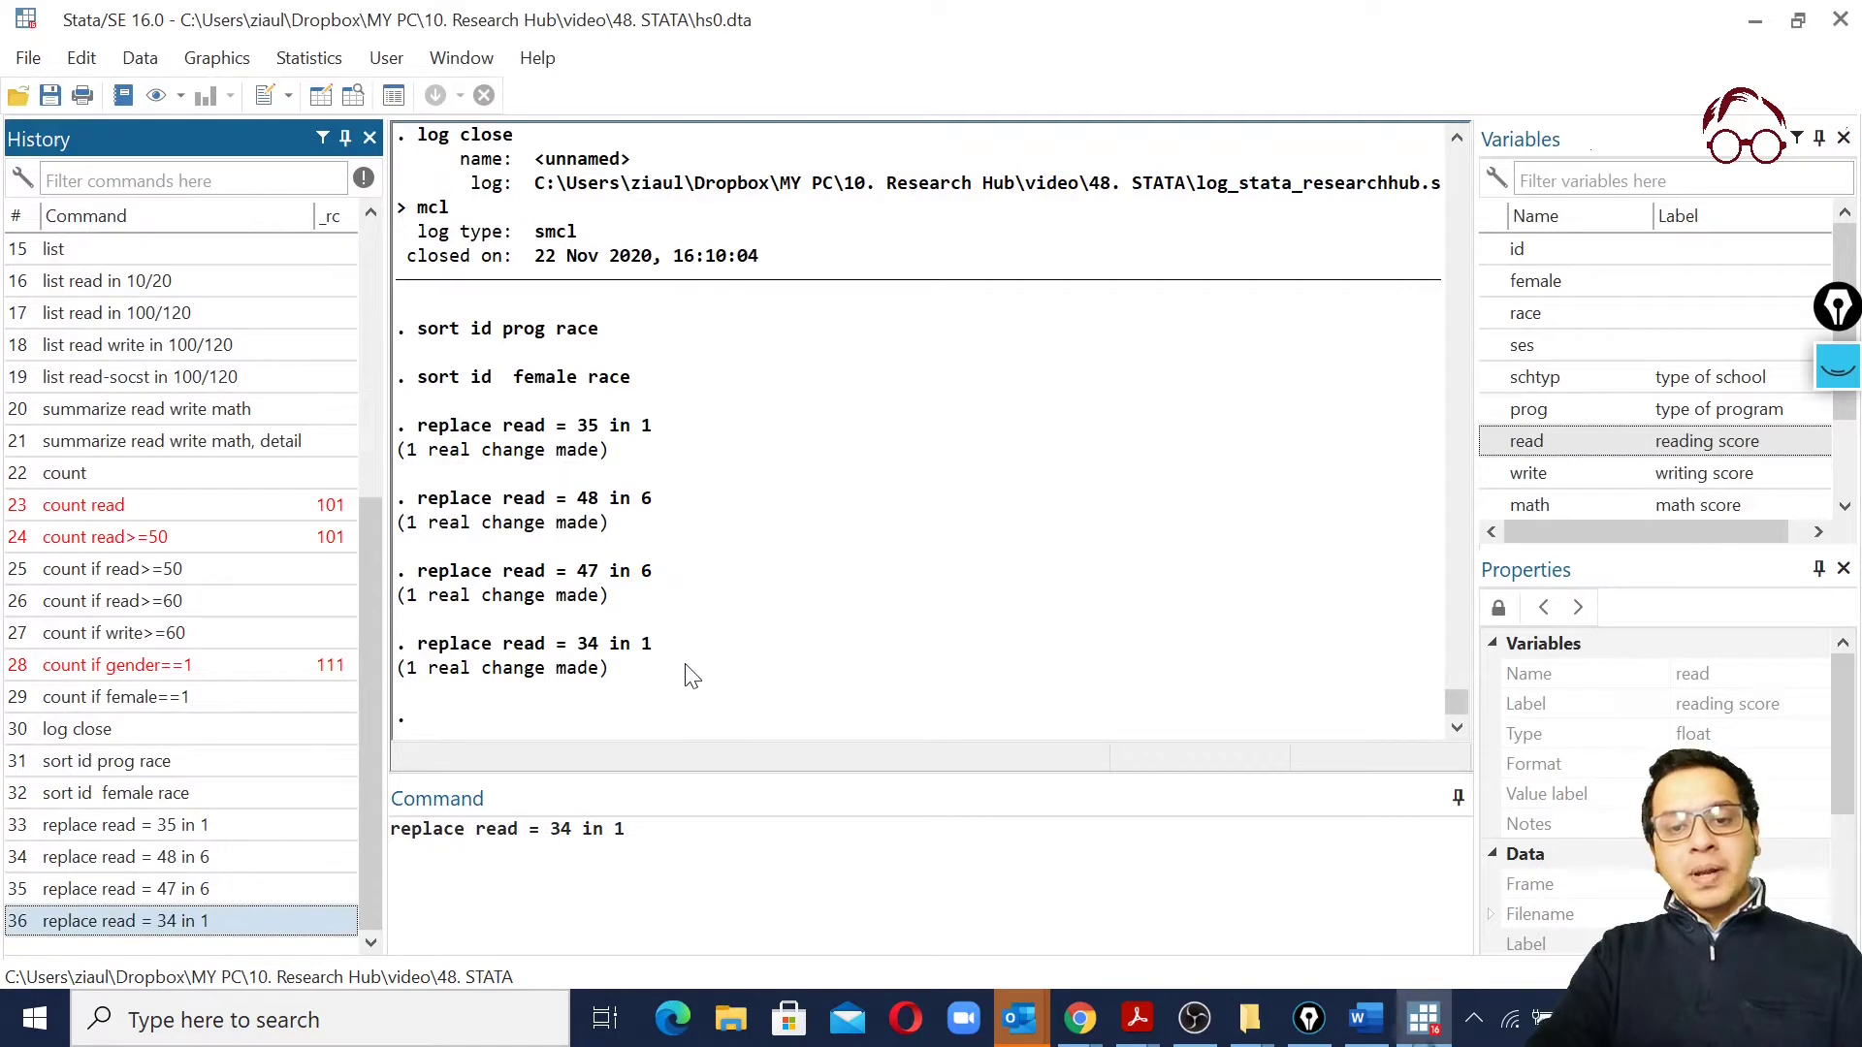
click(625, 829)
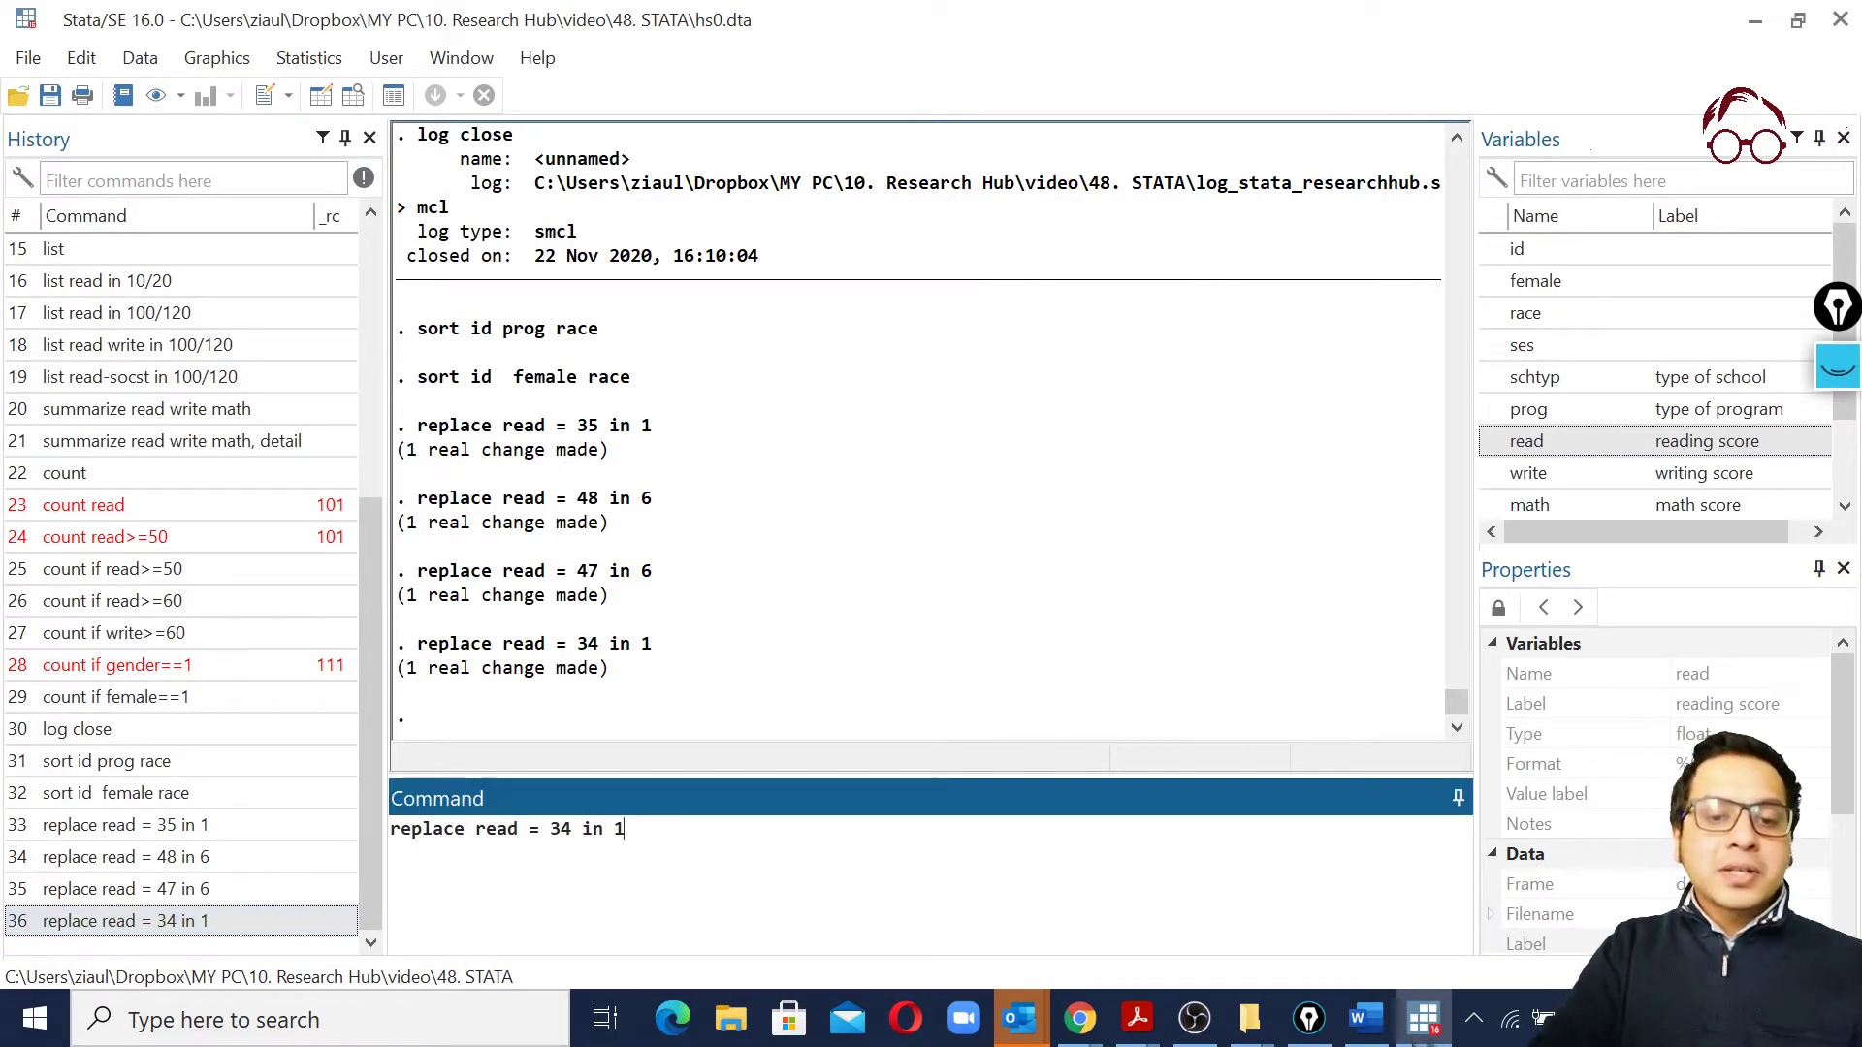
click(465, 830)
click(529, 829)
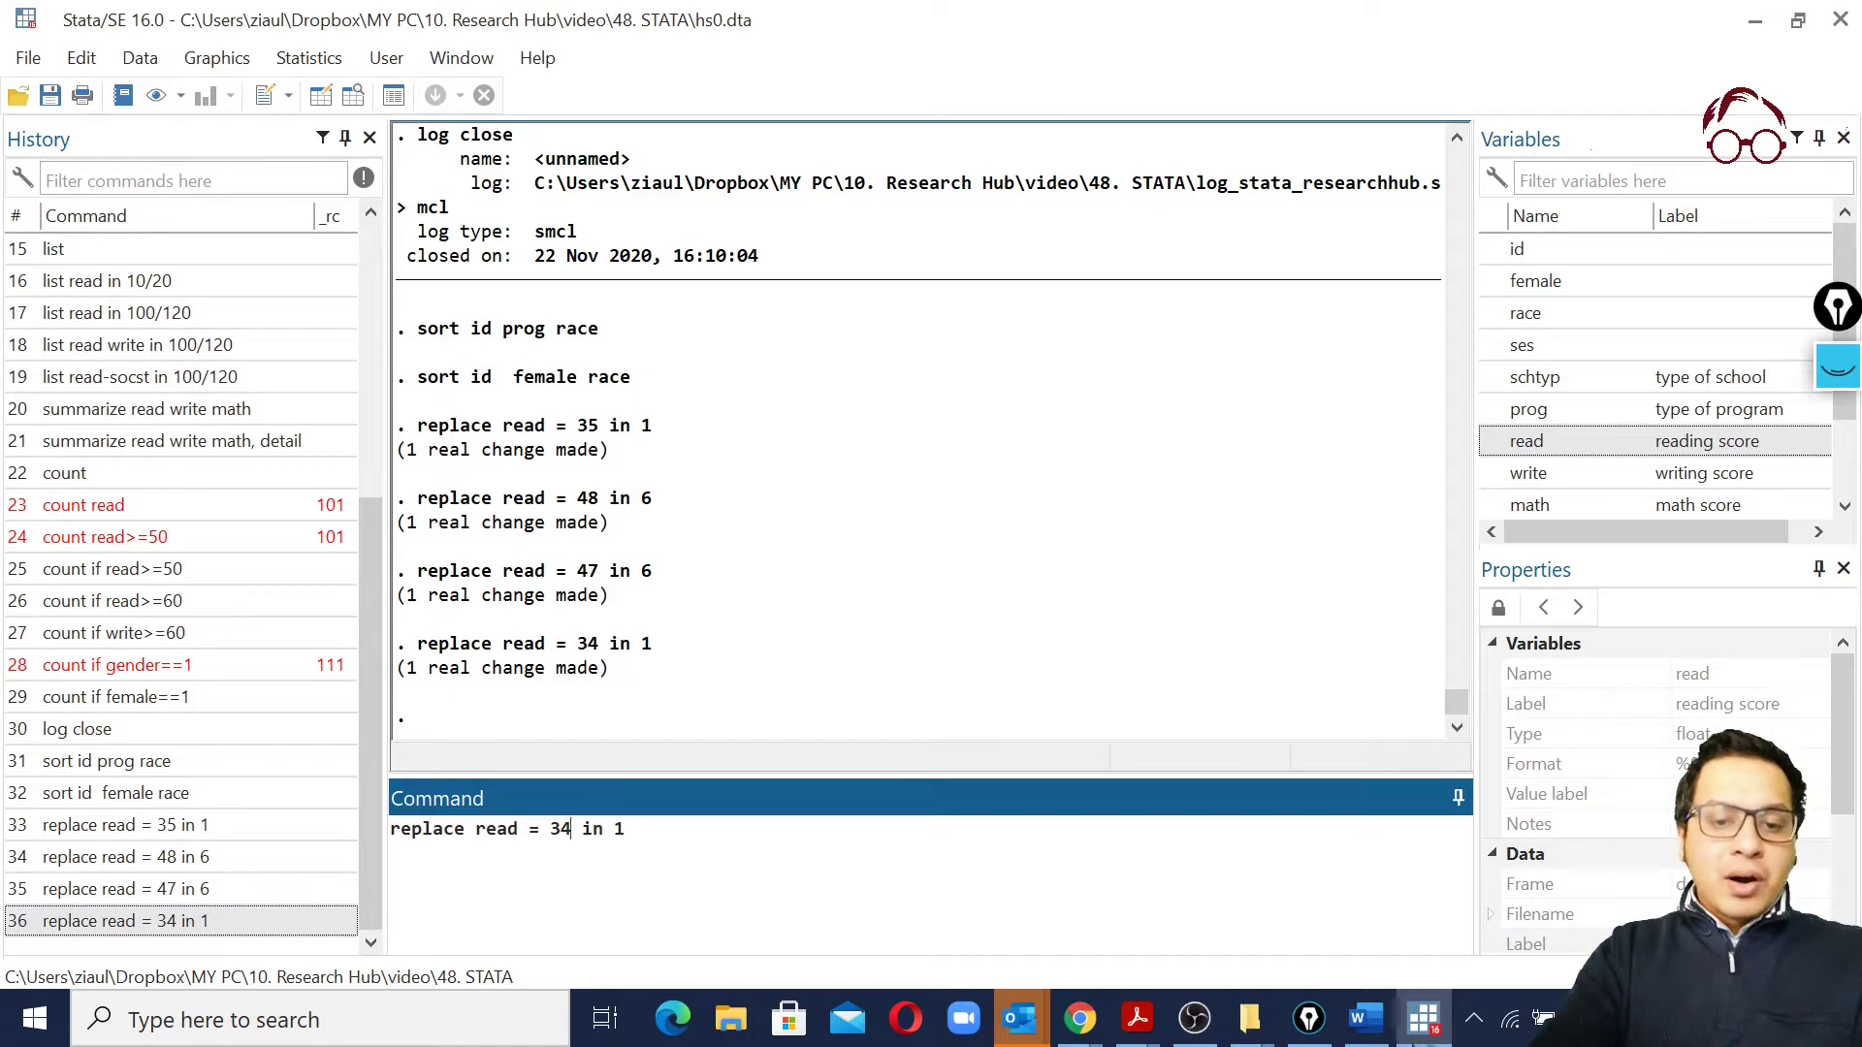
key(BackSpace)
key(BackSpace)
text(100)
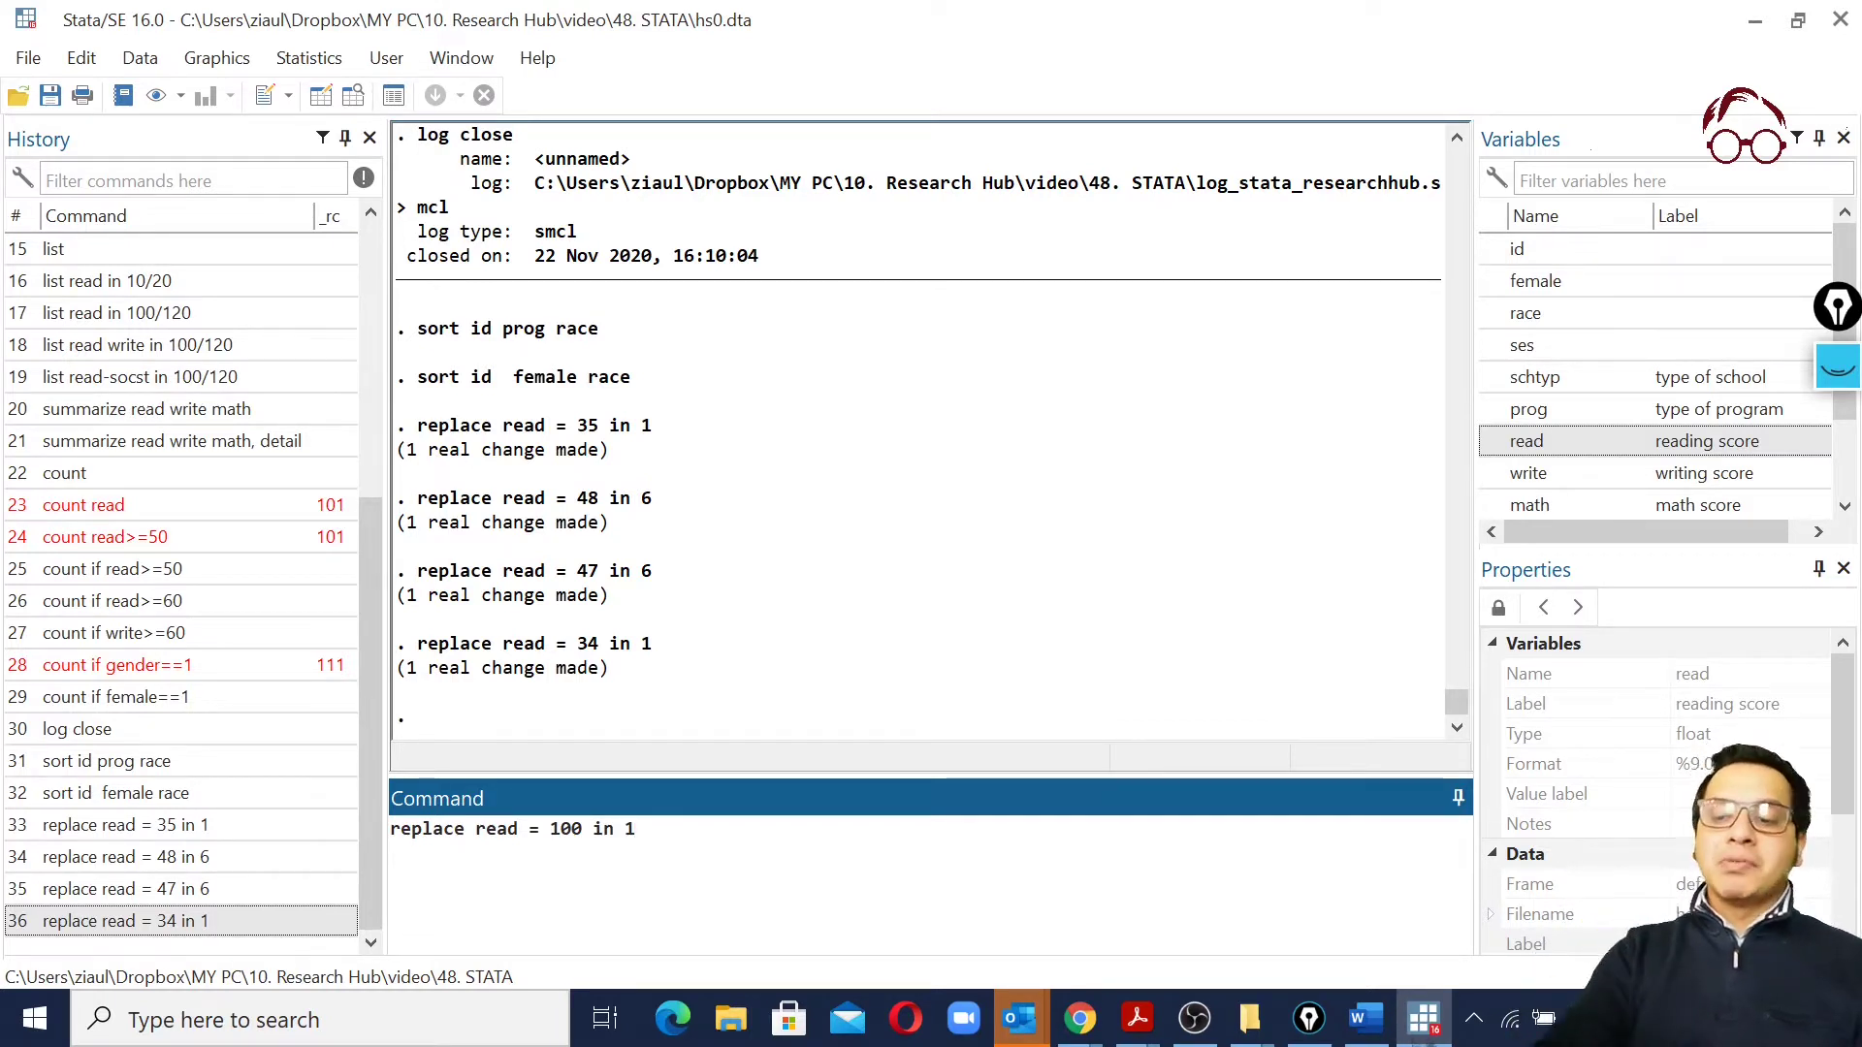
key(Return)
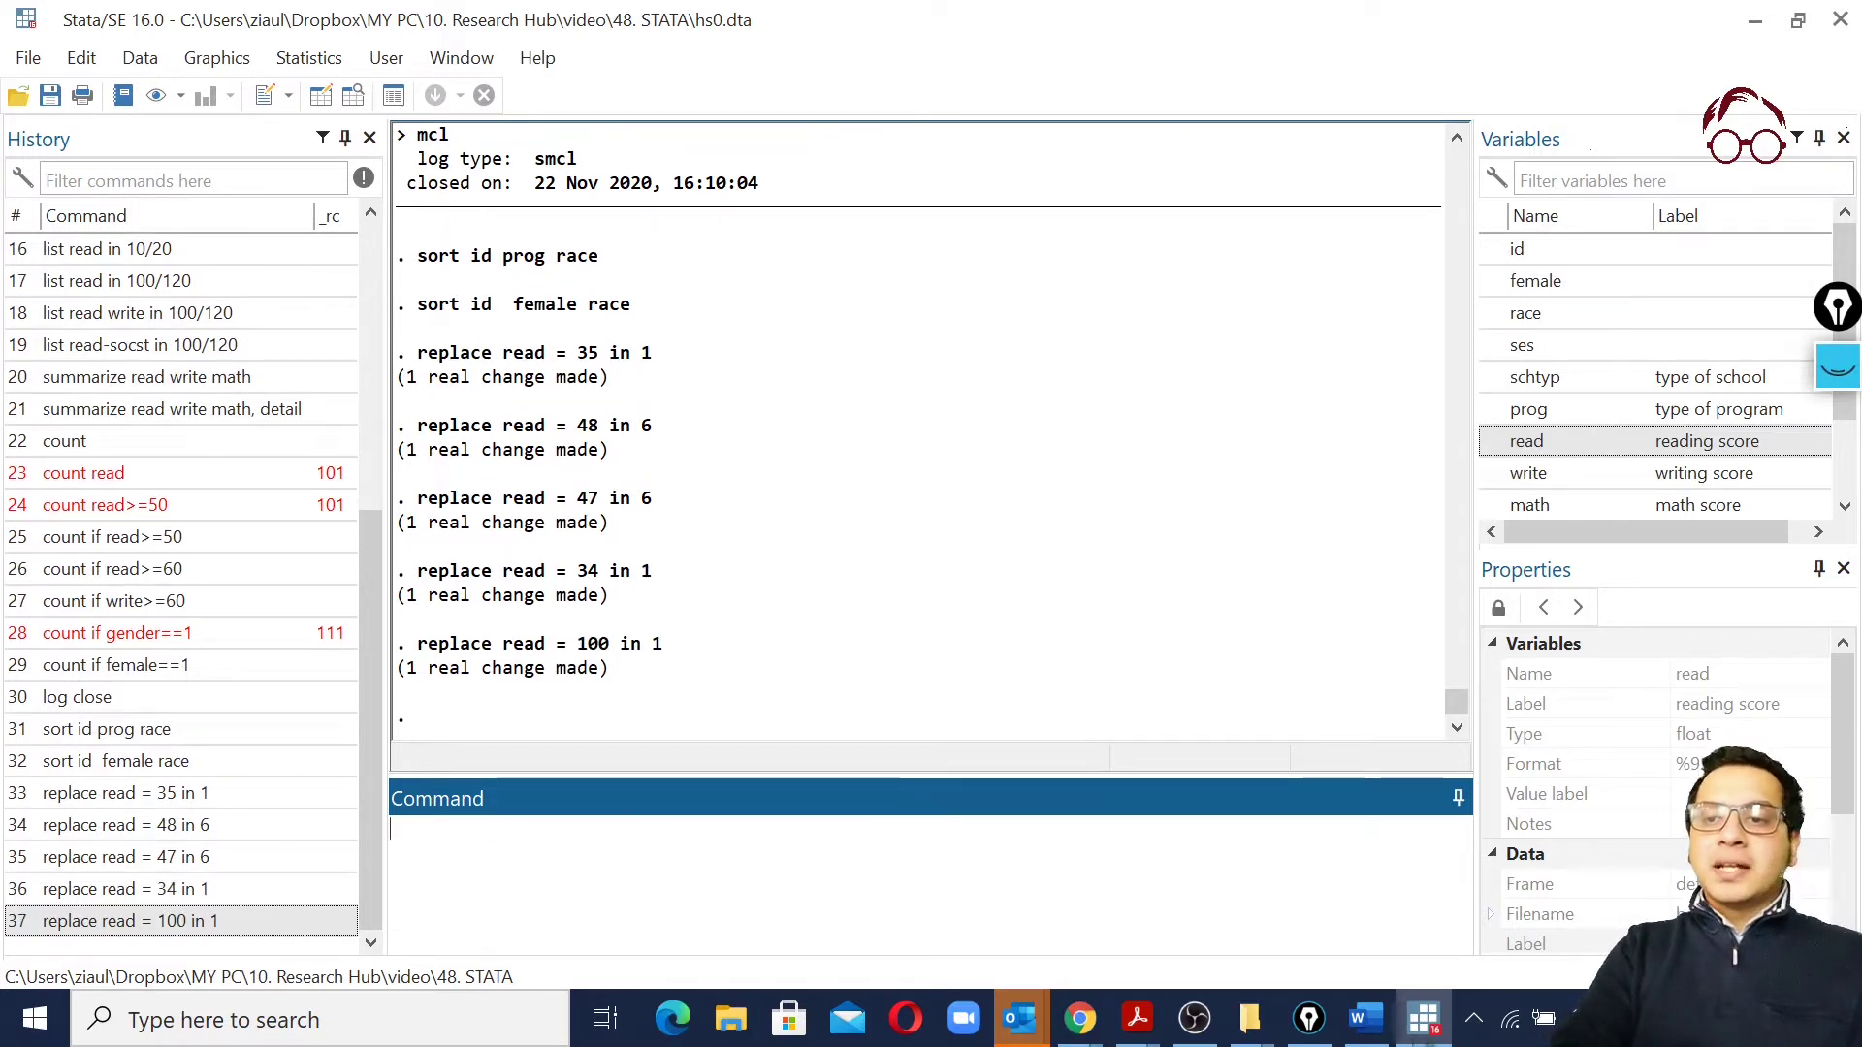
Check the read value of observation 1 in the read-only Data Editor and minimize that window
click(355, 94)
click(745, 212)
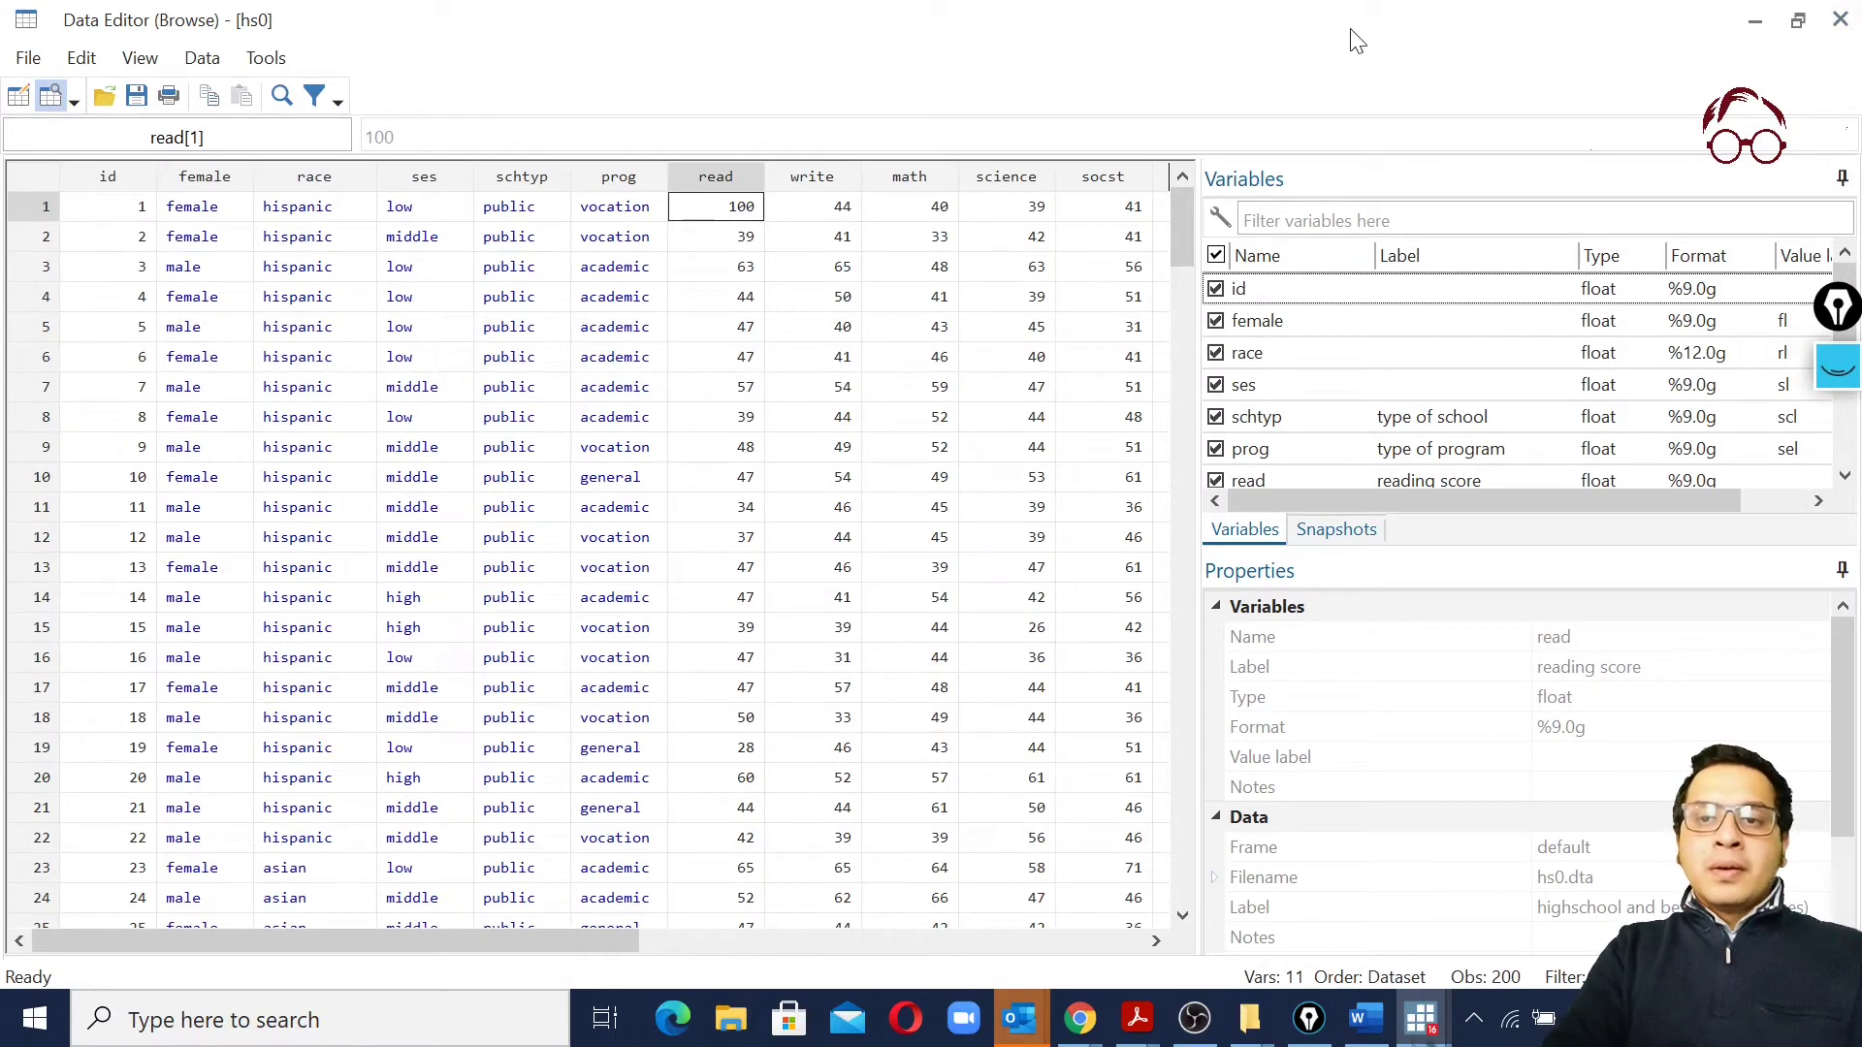
click(1755, 19)
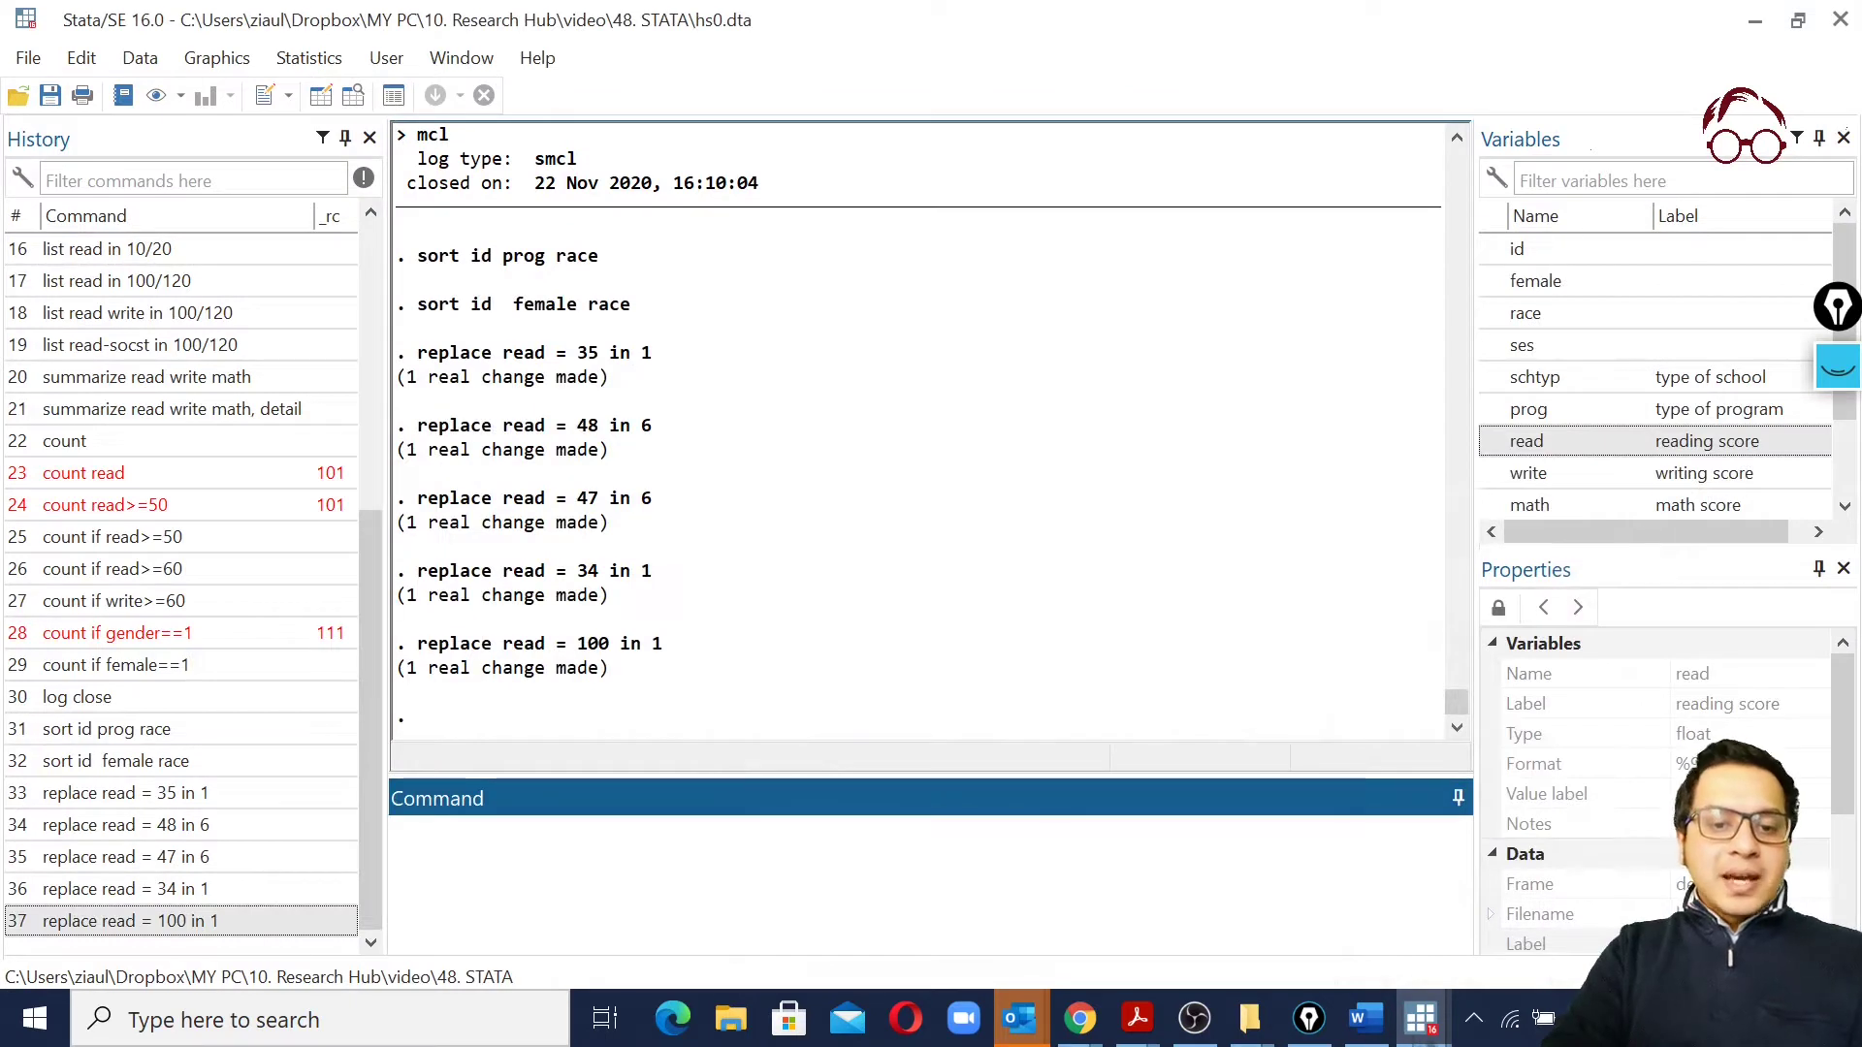
Adapt the previous replace command to run "replace read = 34 in 1"
click(262, 921)
click(582, 829)
key(BackSpace)
key(BackSpace)
key(BackSpace)
text(34)
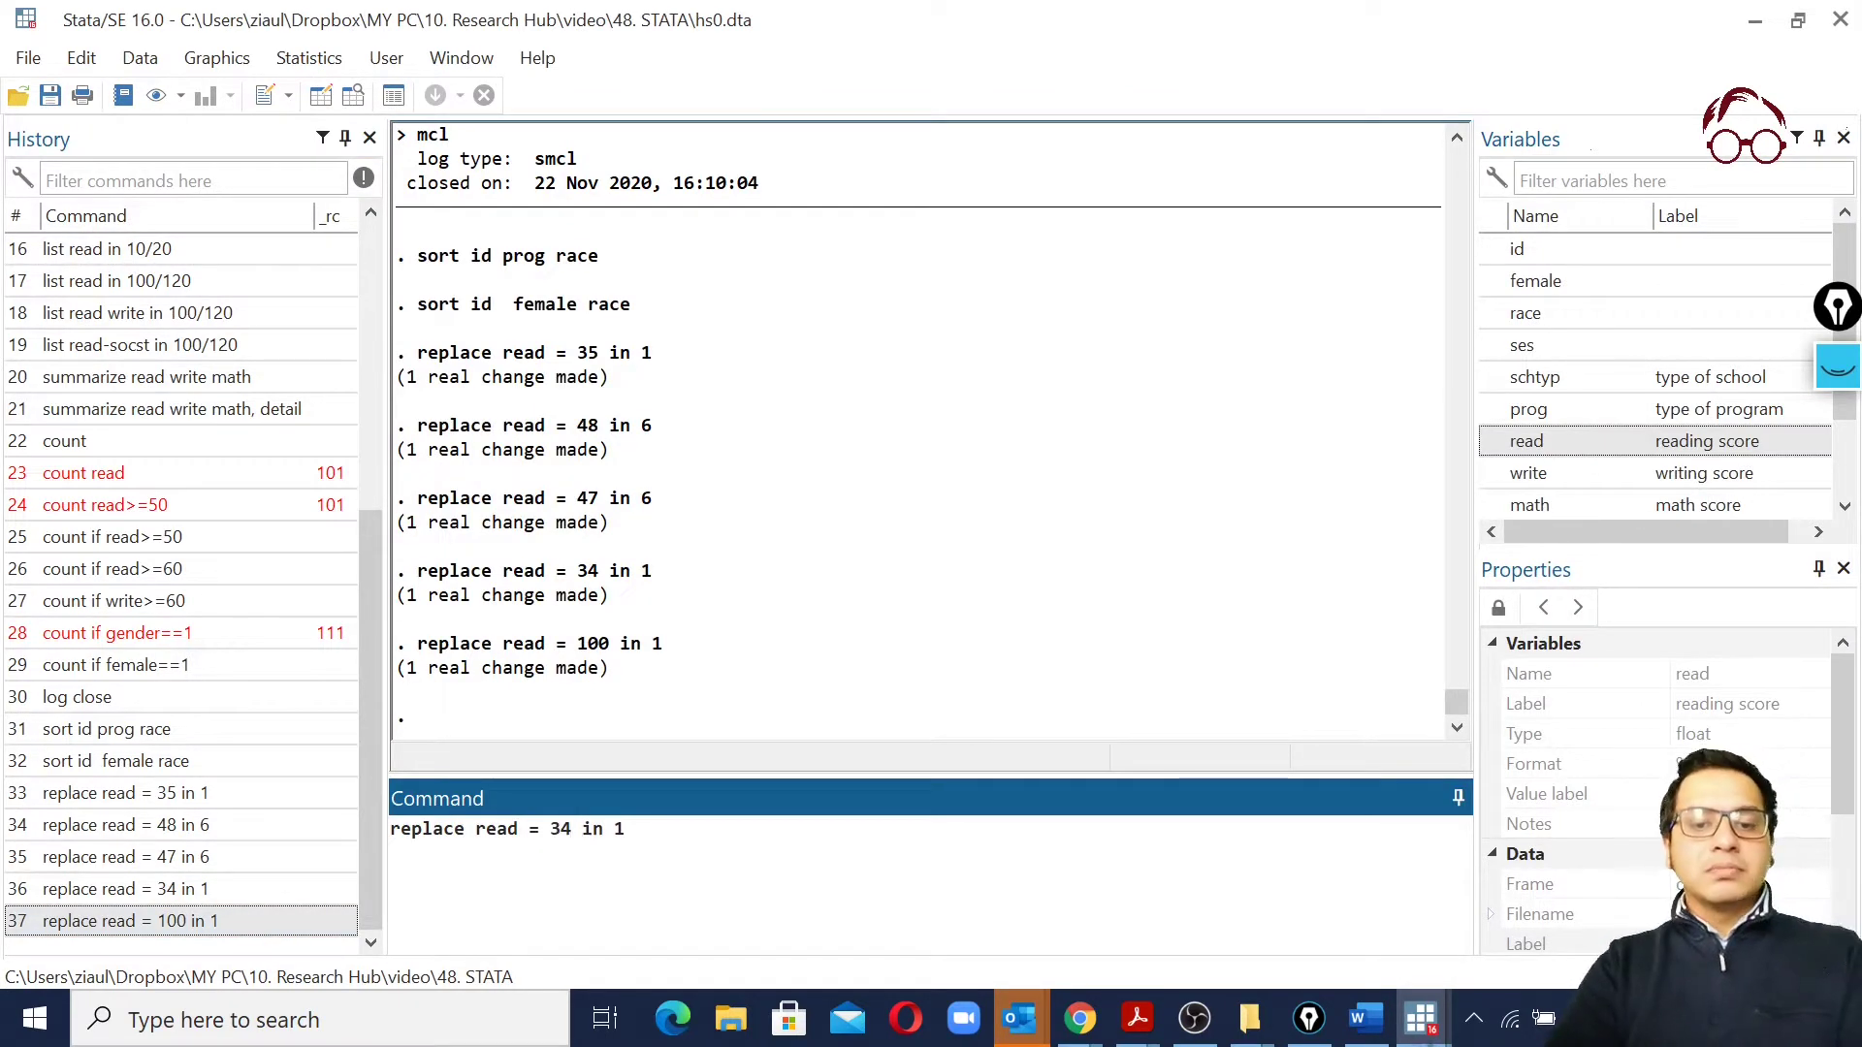
key(Return)
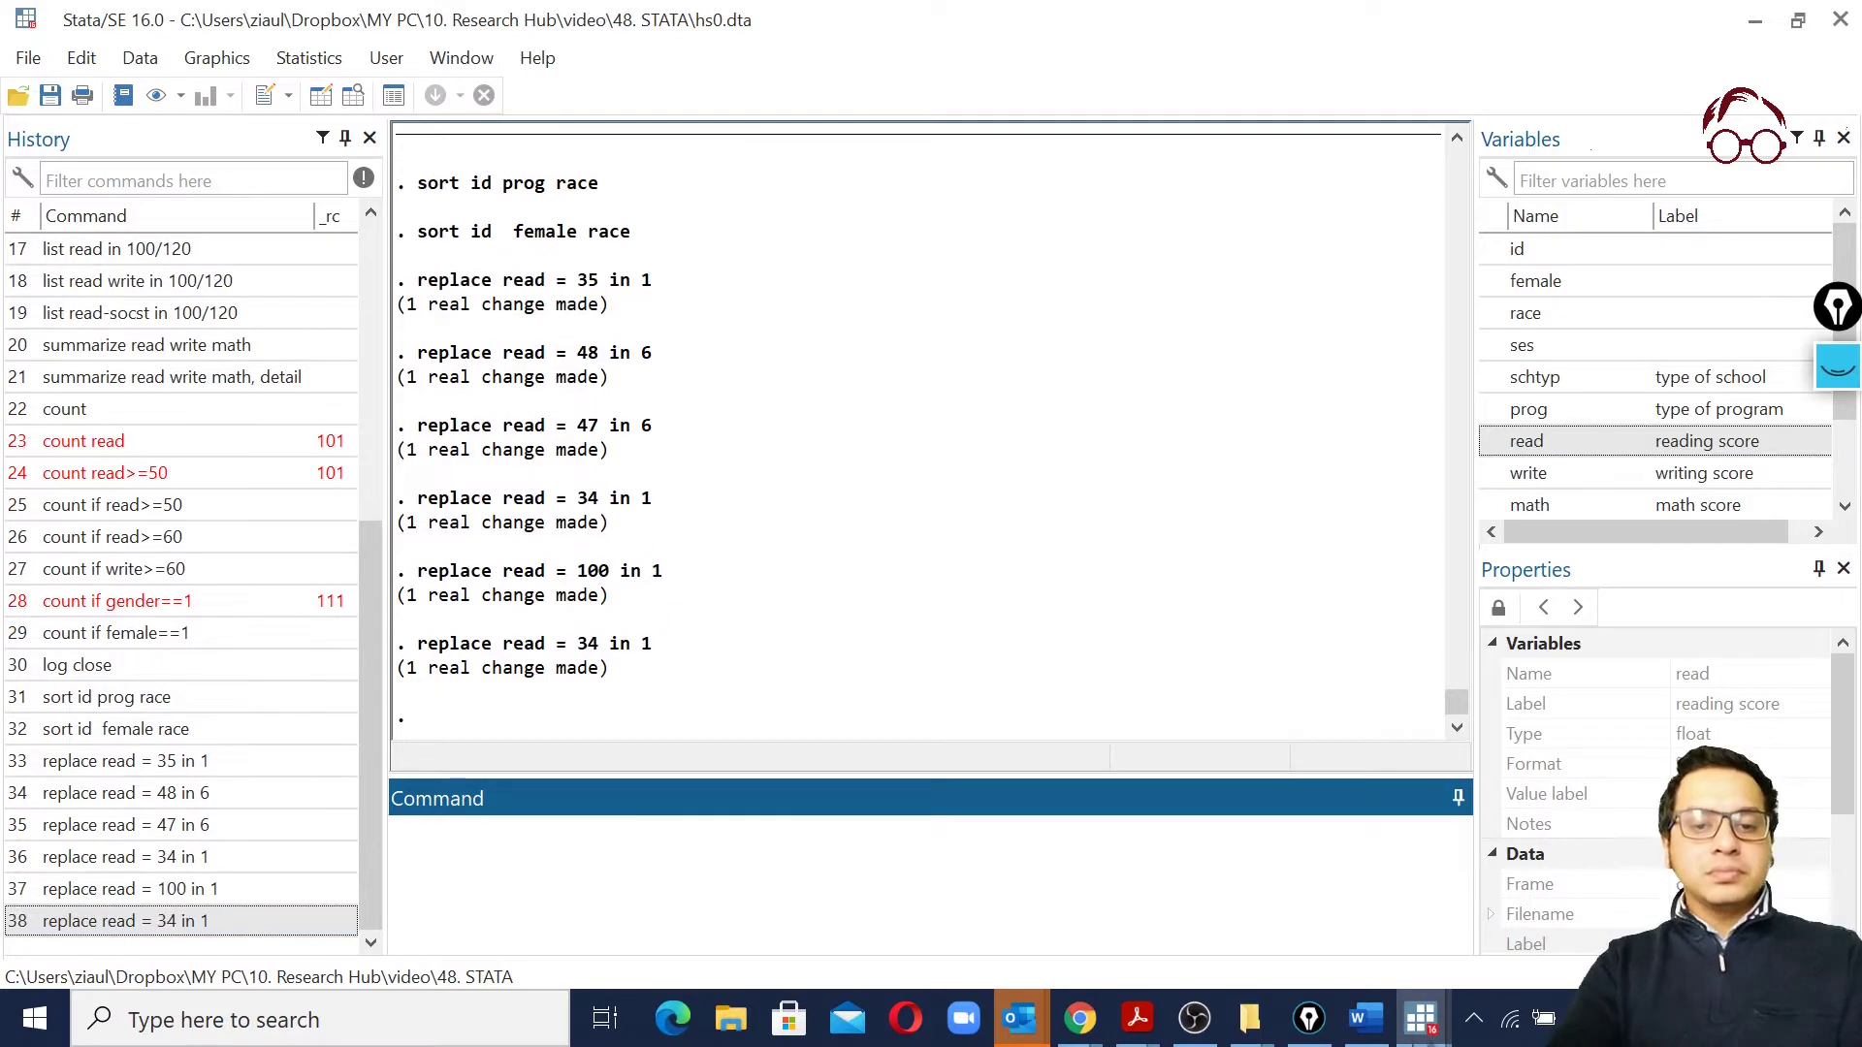
Recall the last replace command for editing and locate the read value of observation 50 in the data browser
click(217, 929)
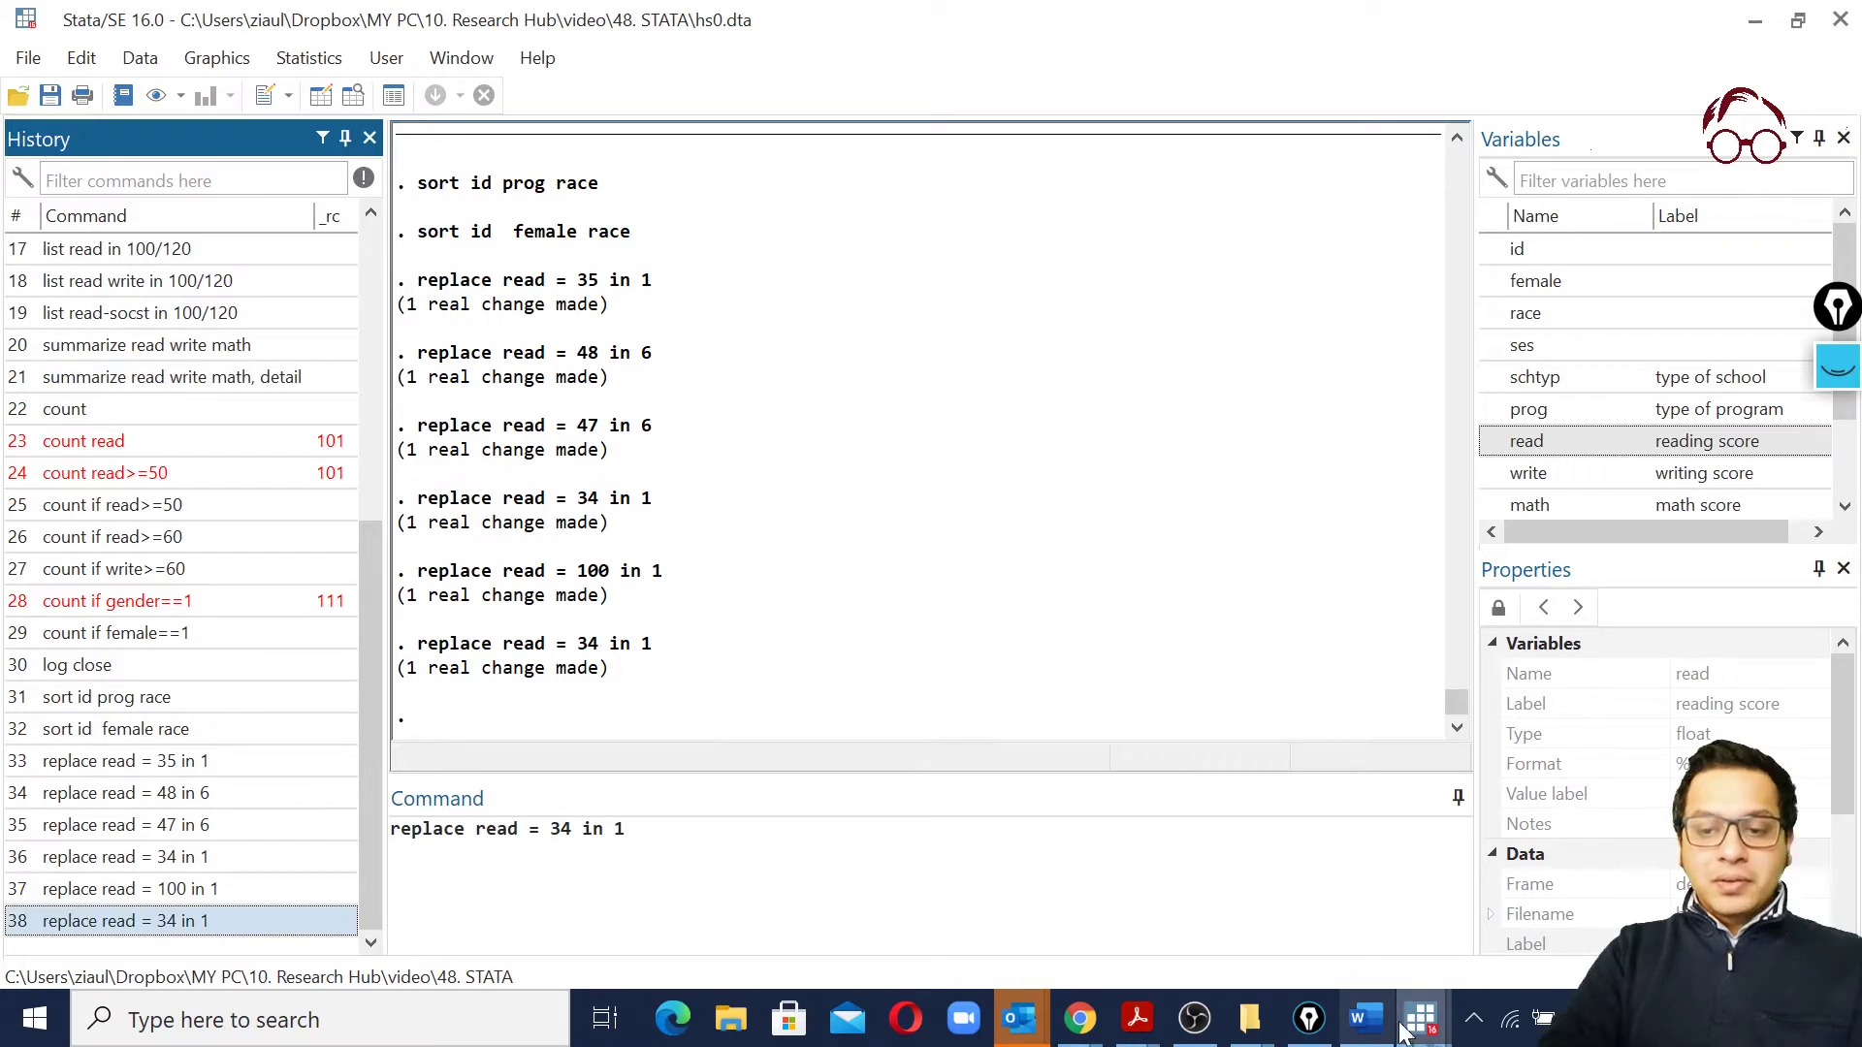
mouse_move(1403, 1031)
click(1401, 863)
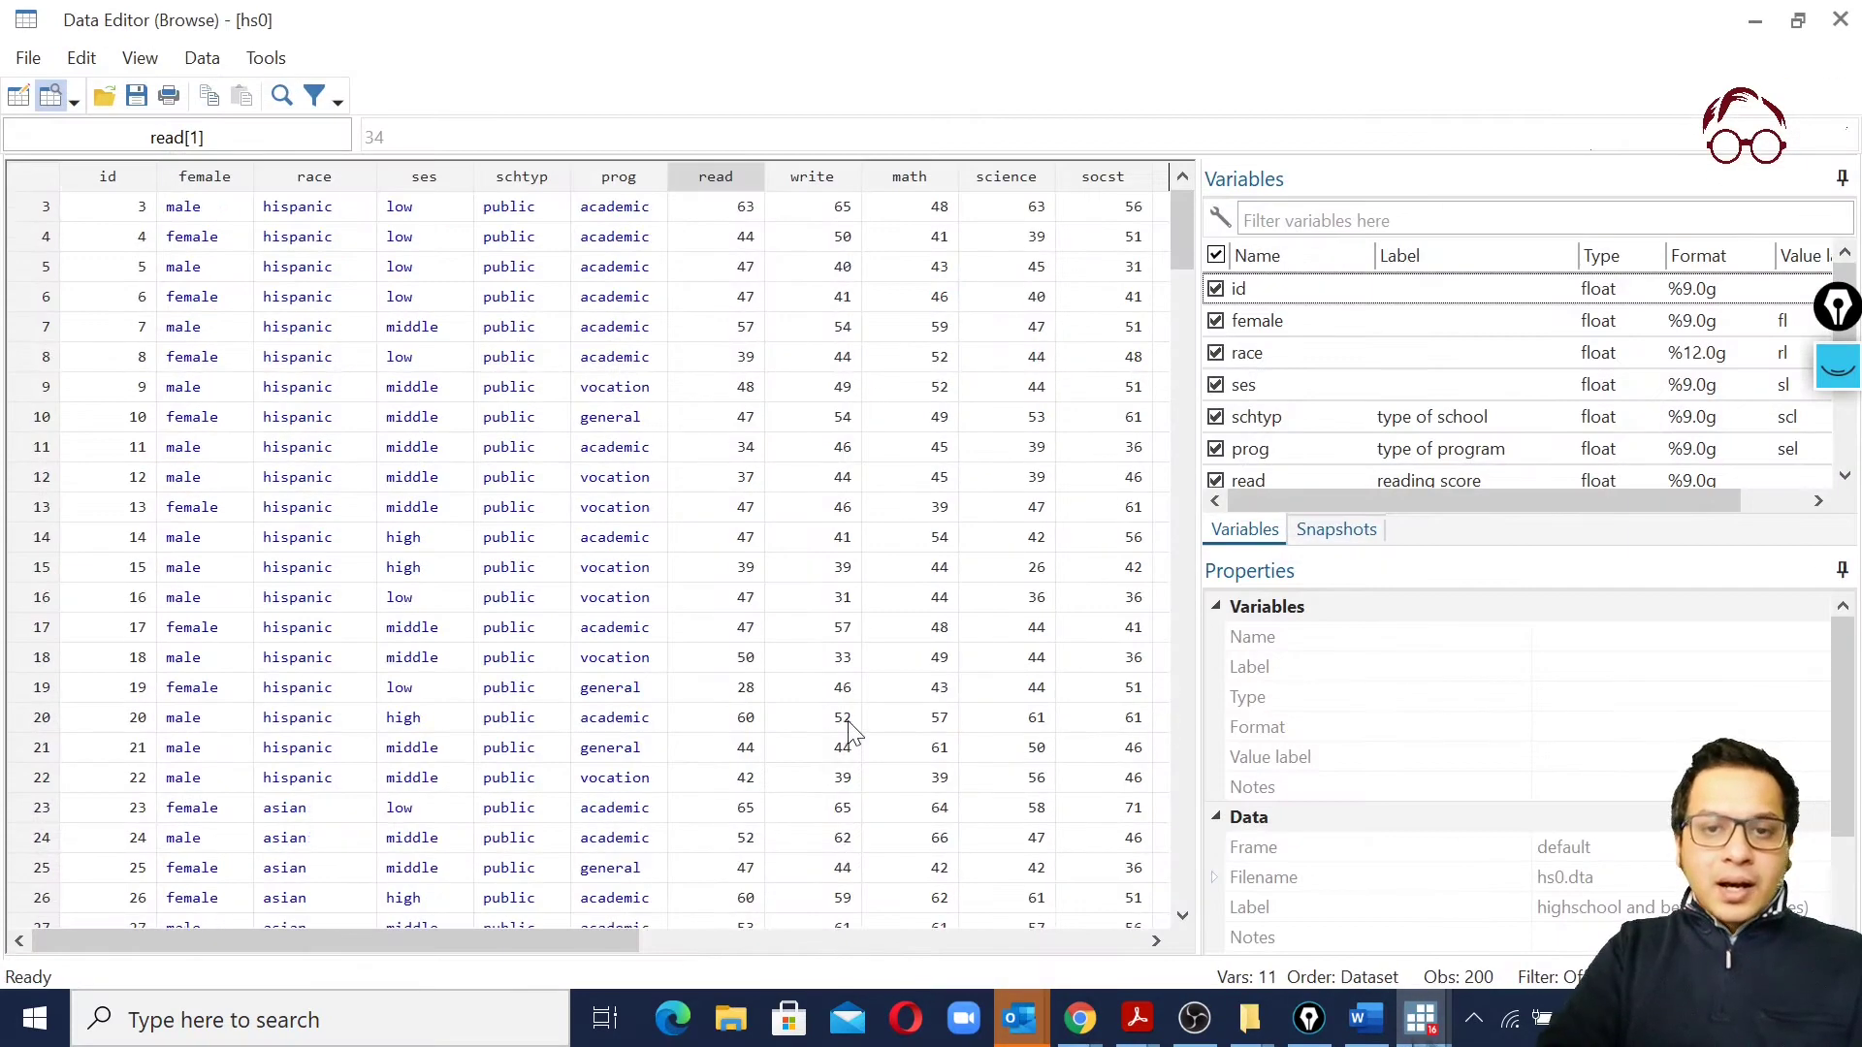
scroll(848, 726, down, 13)
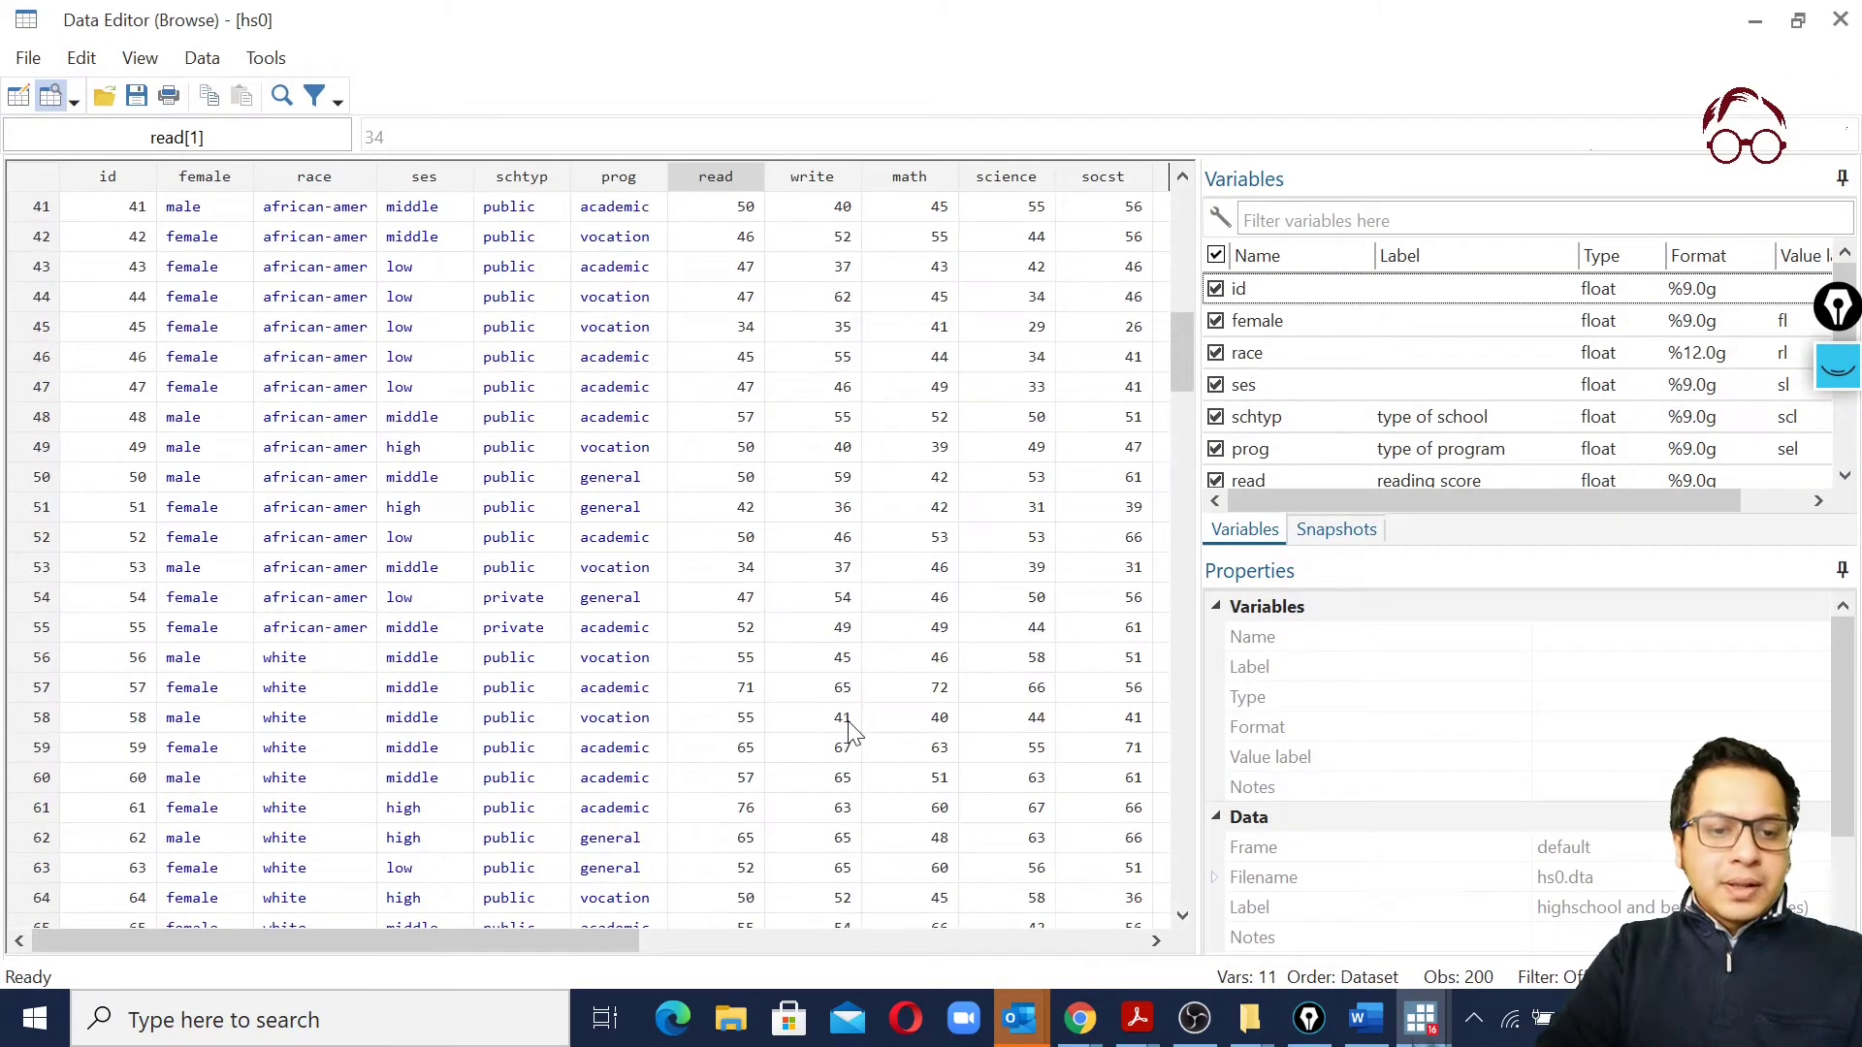
click(752, 490)
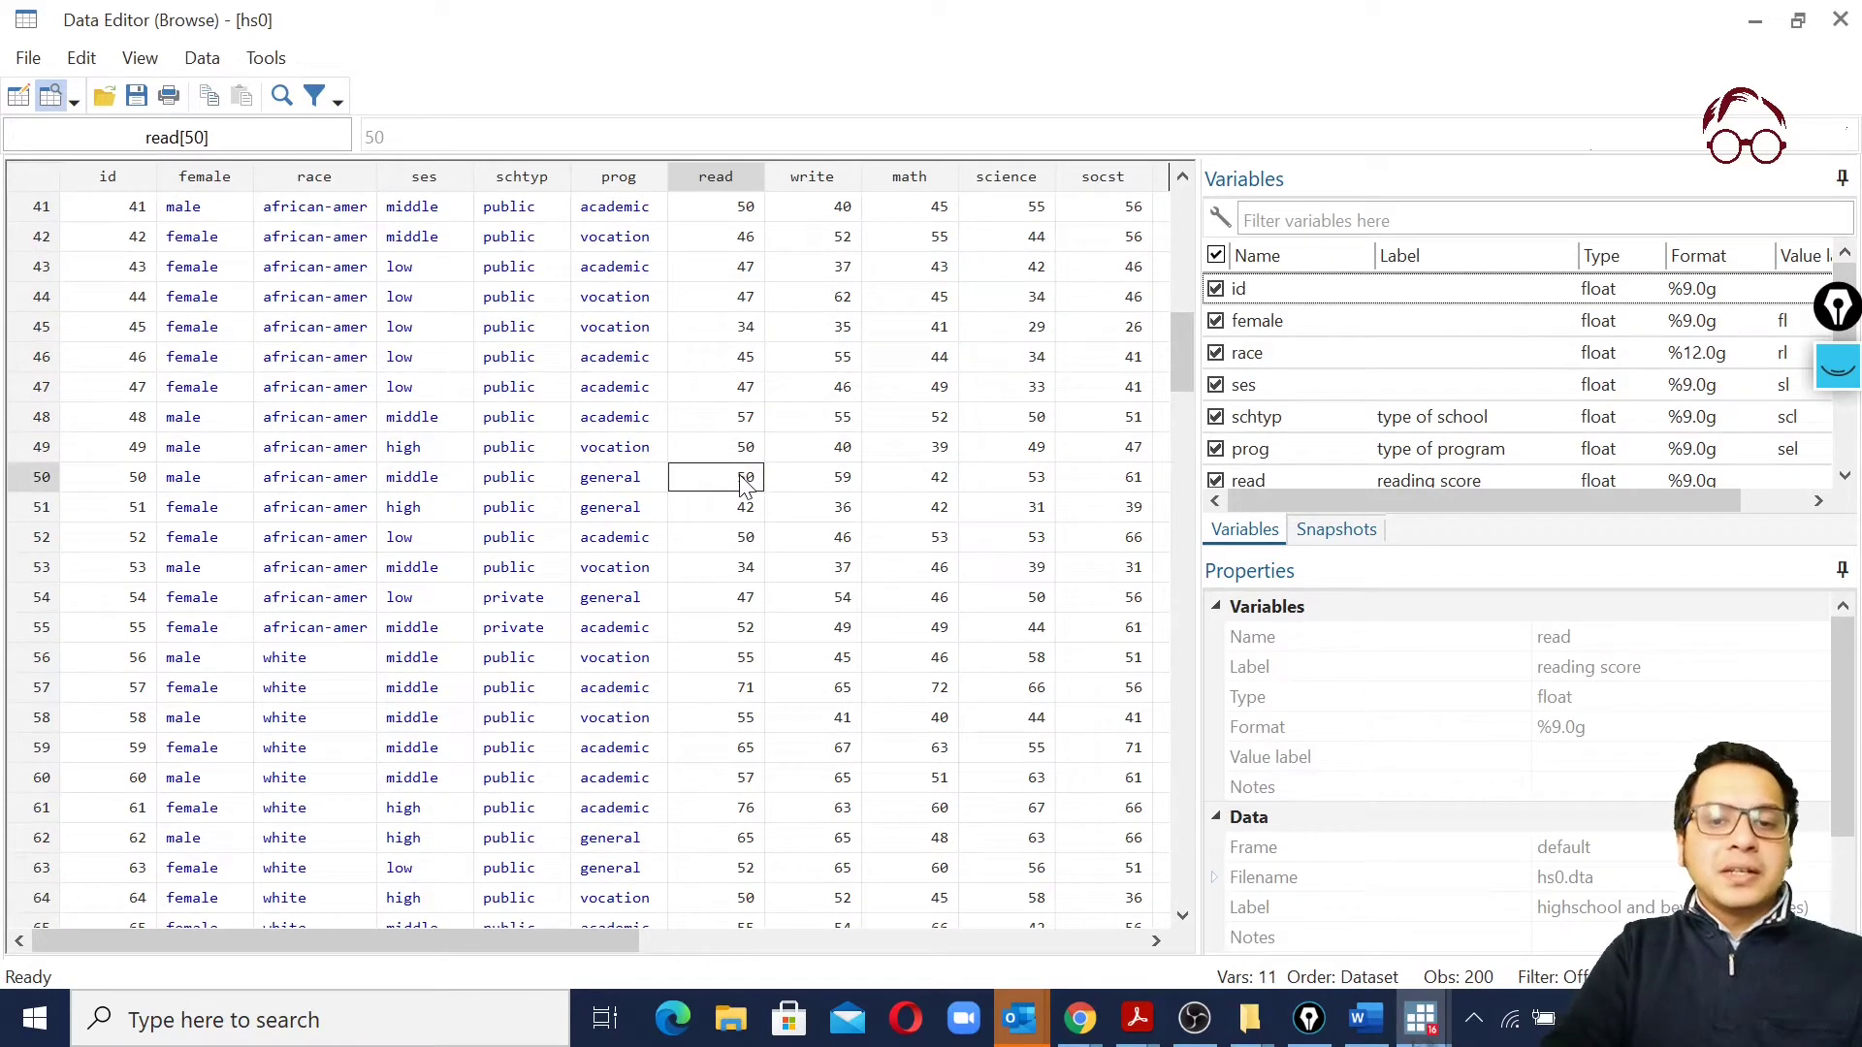
key(alt+Tab)
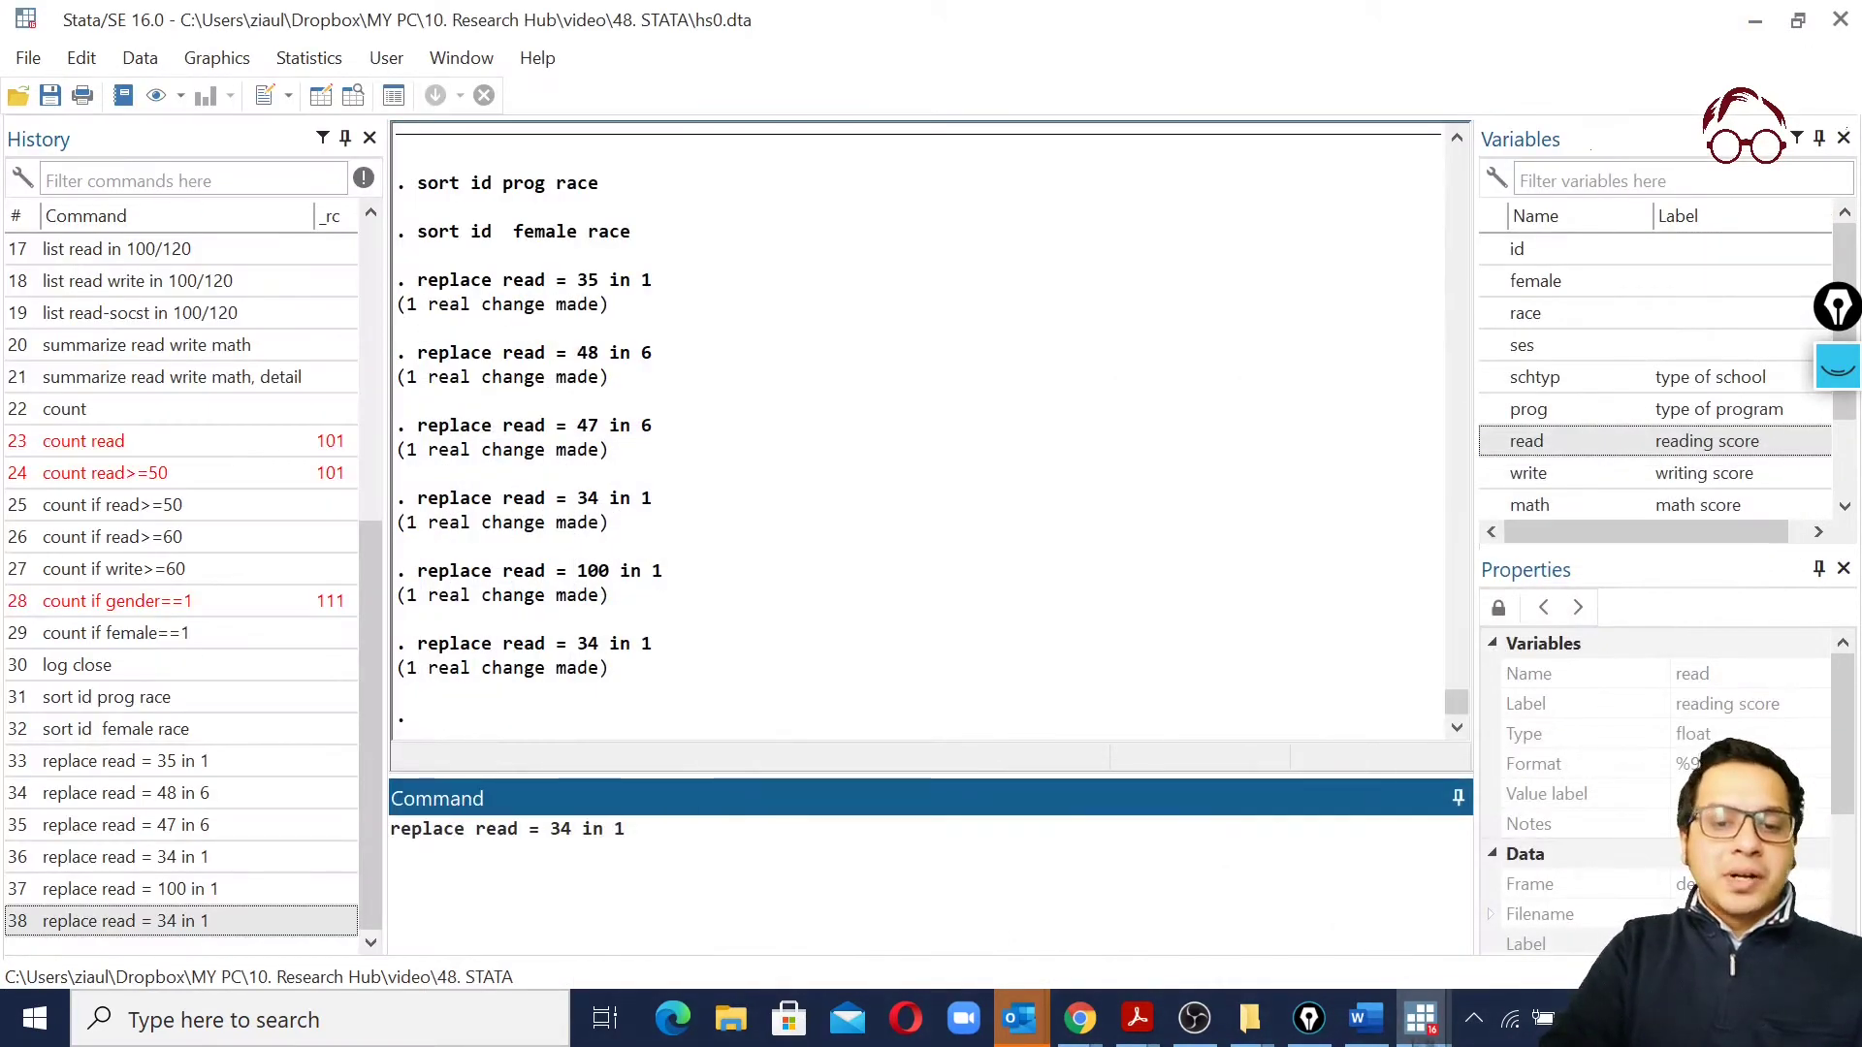
Edit the recalled command to run "replace read = 100 in 50"
key(BackSpace)
key(BackSpace)
text(100)
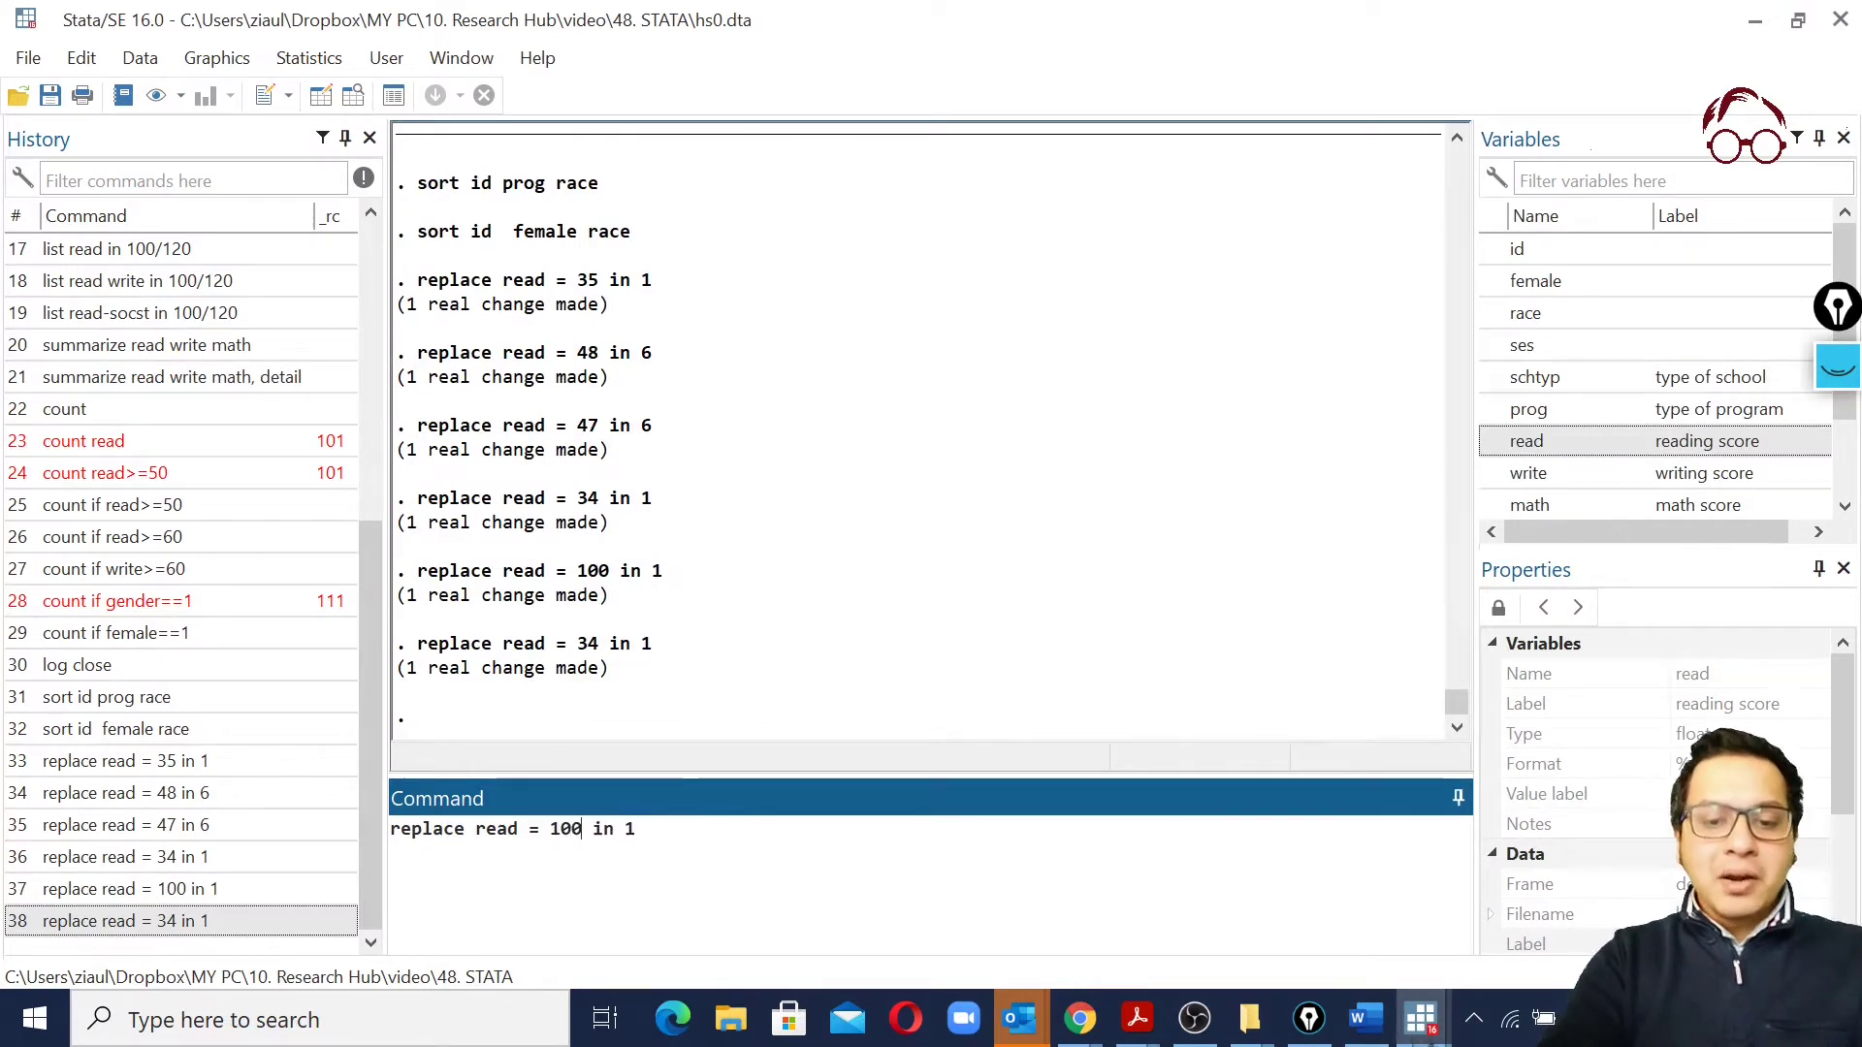
key(End)
key(BackSpace)
text(50)
key(Return)
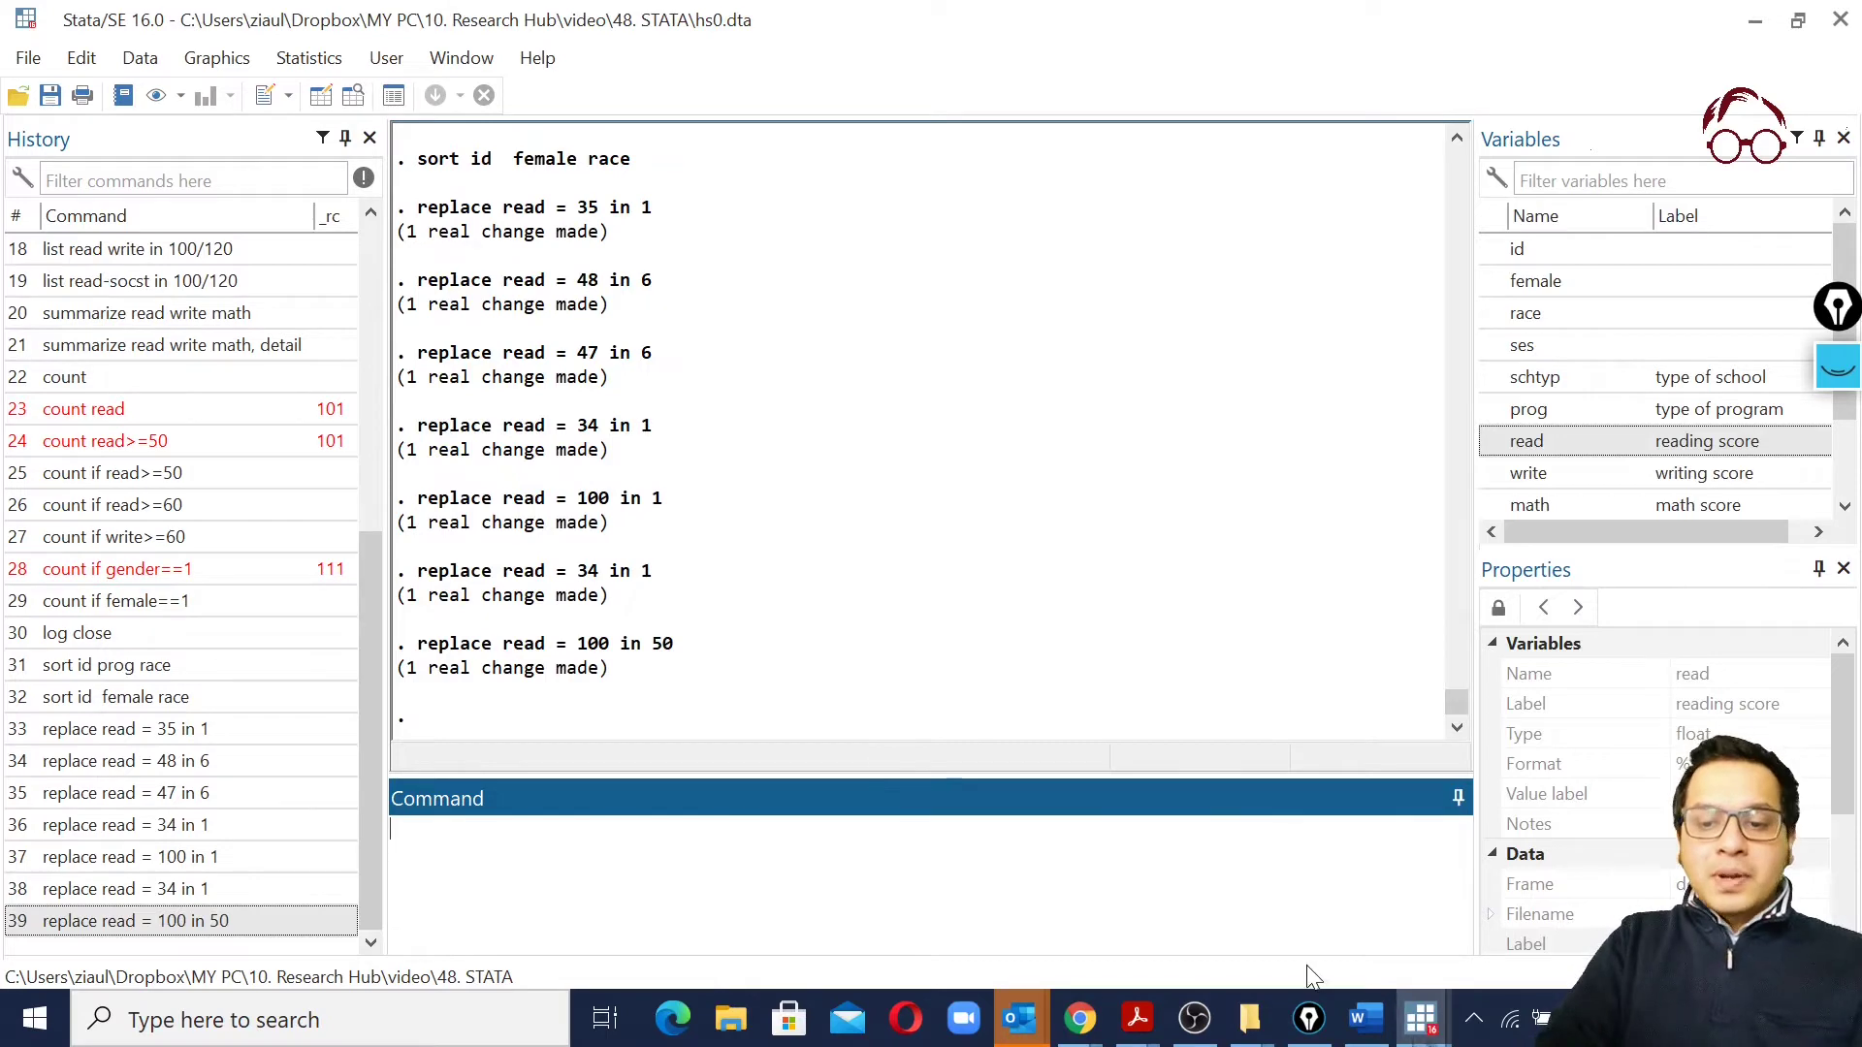
Check the read value of observation 50 in the data browser and minimize that window
mouse_move(1420, 1018)
click(1528, 935)
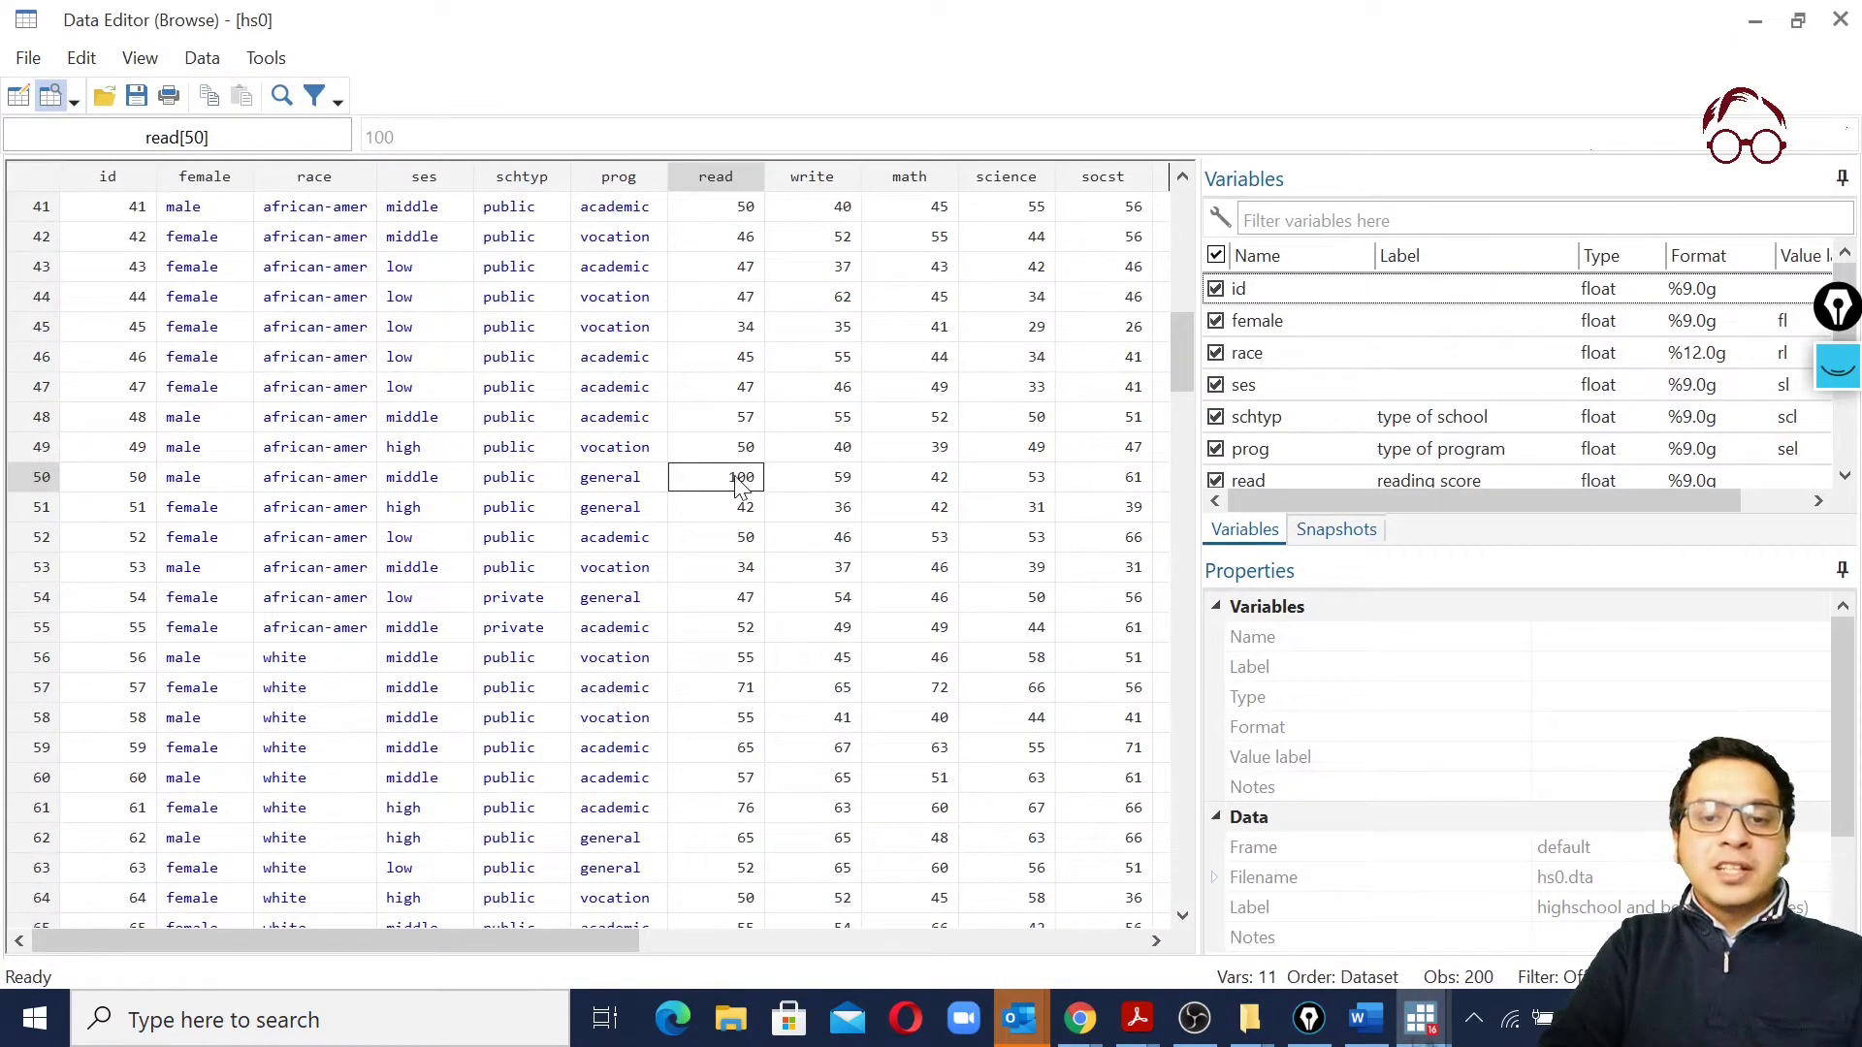
click(1759, 24)
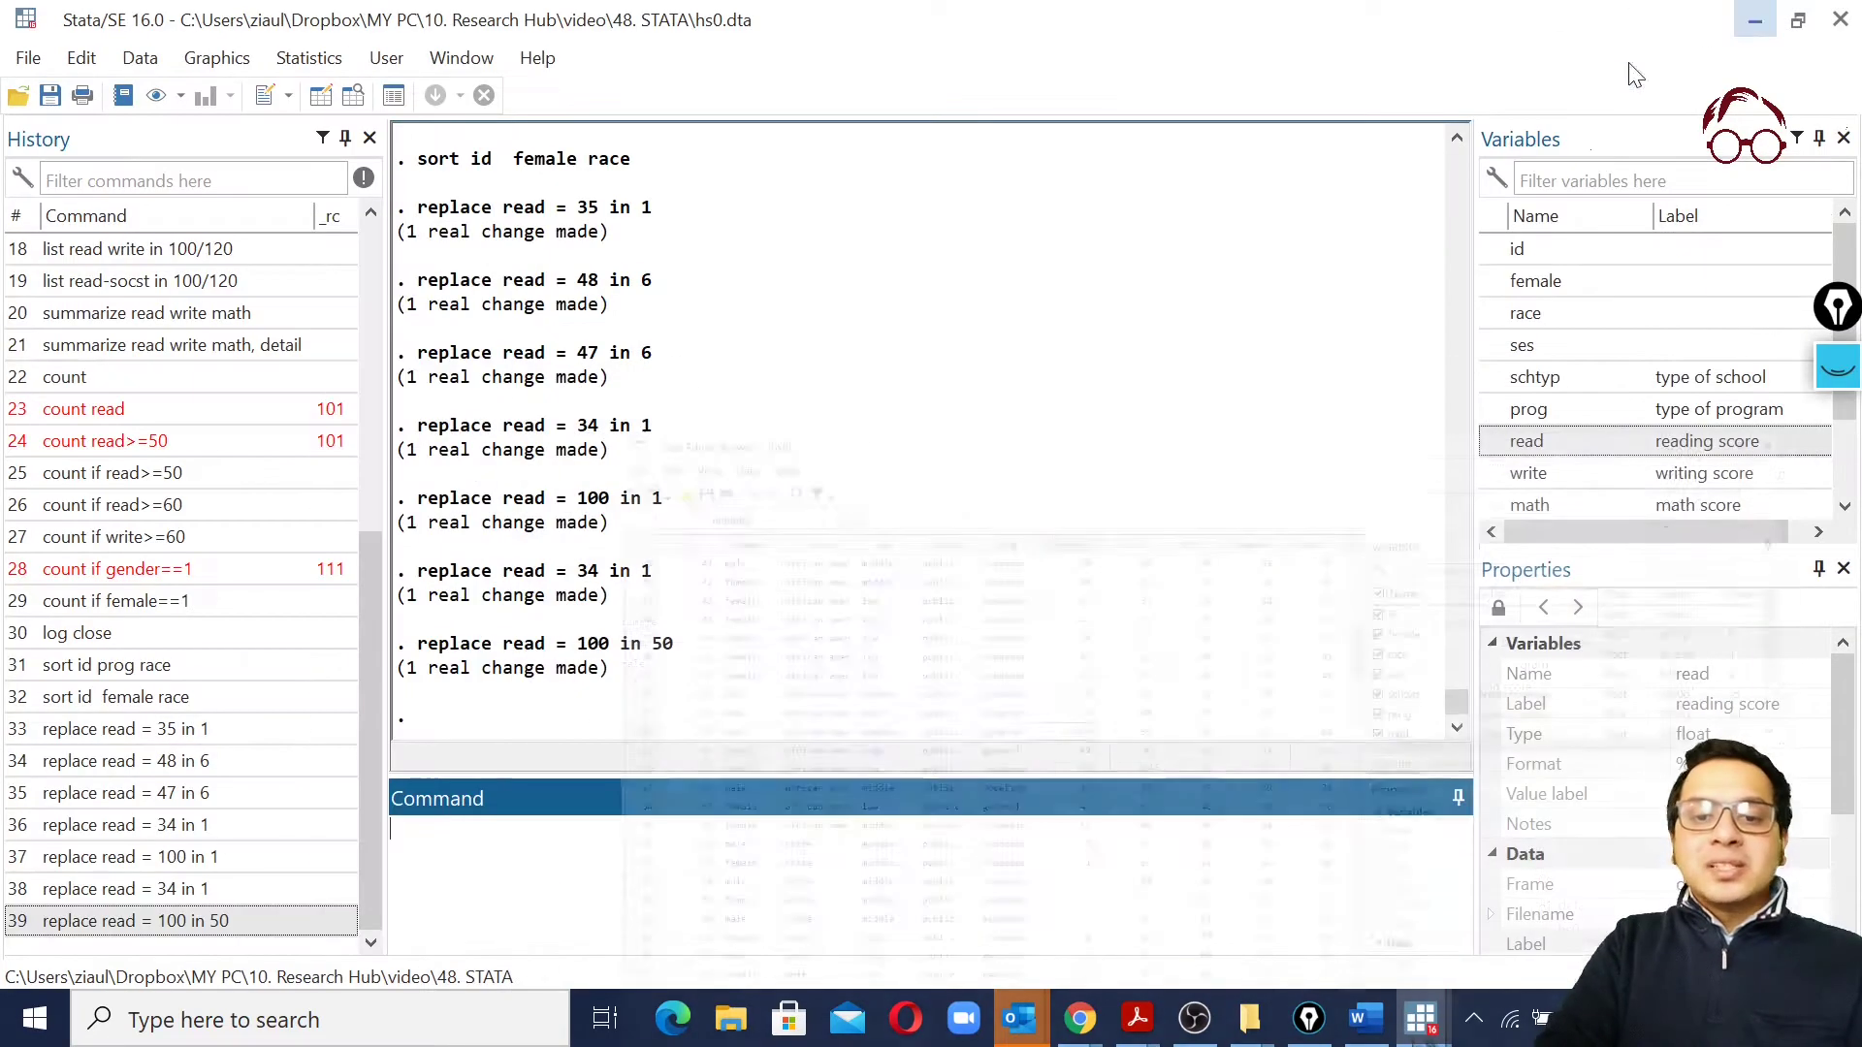
Adapt the last replace command to run "replace read = 50 in 50"
click(178, 922)
click(609, 829)
key(BackSpace)
key(BackSpace)
key(BackSpace)
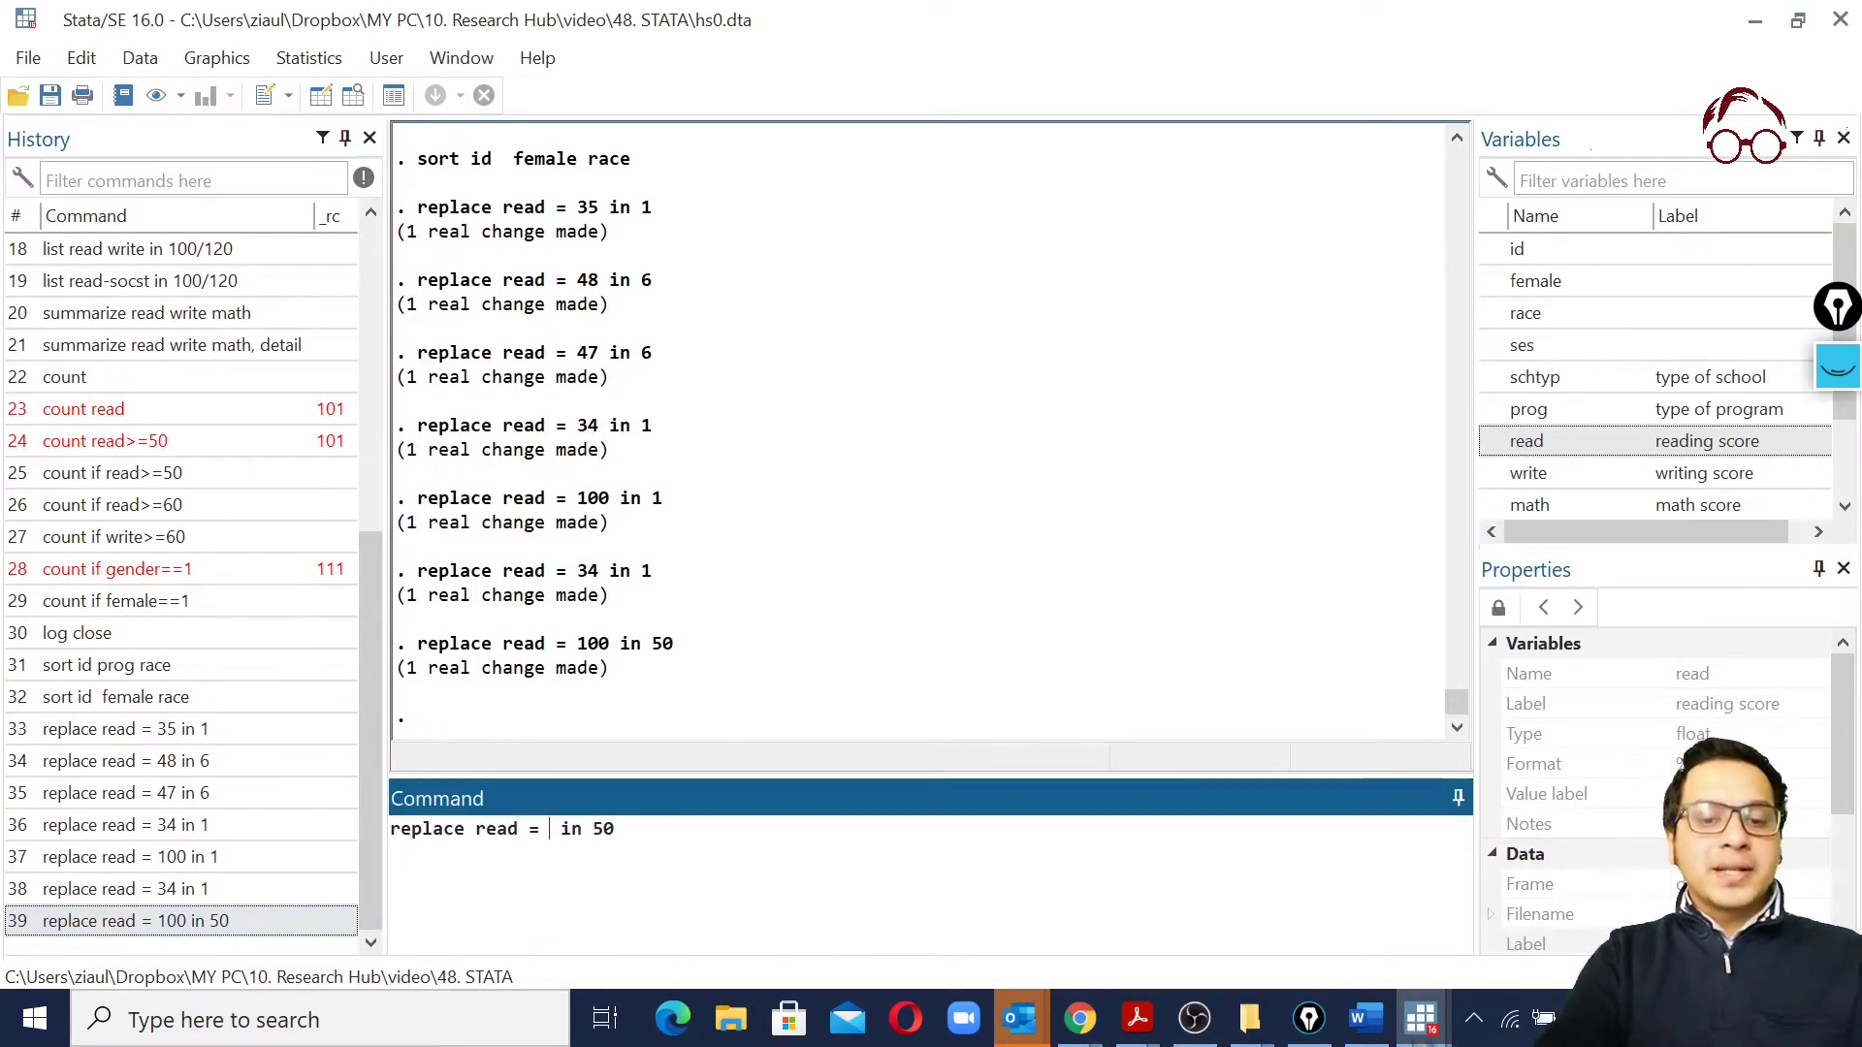
text(50)
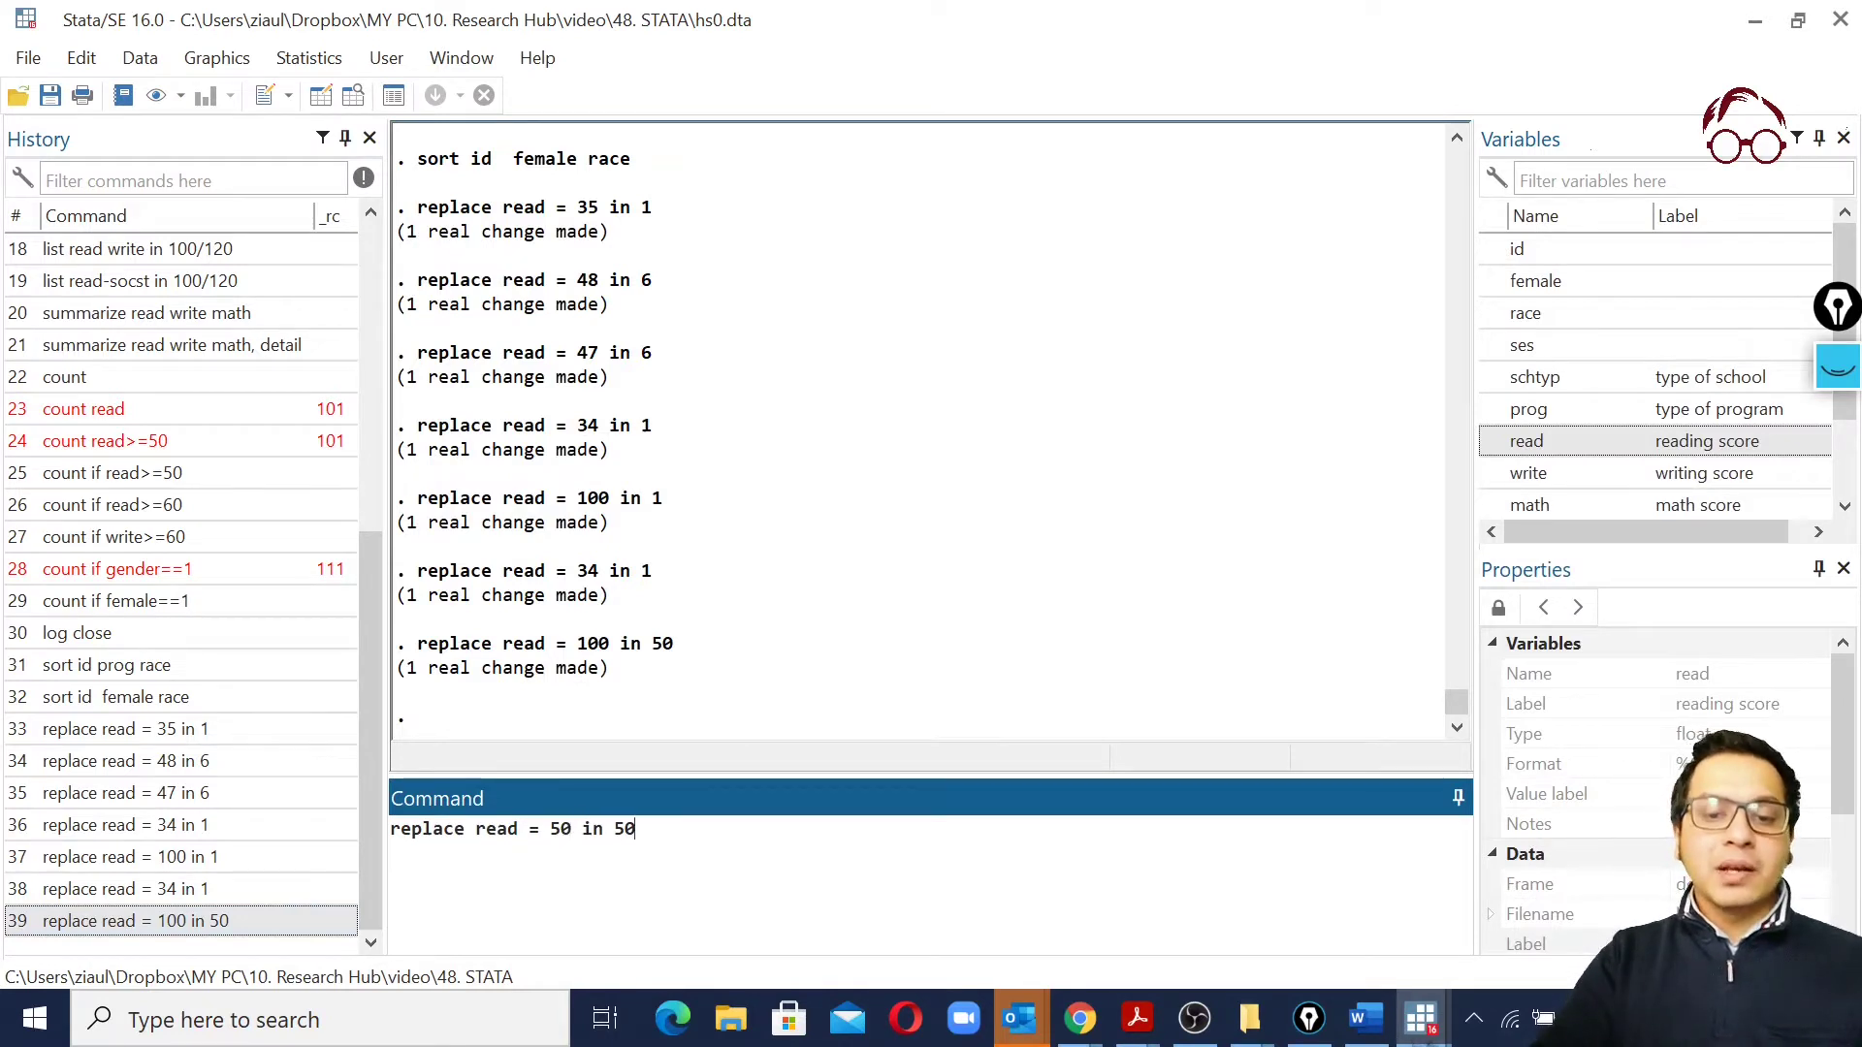
key(Return)
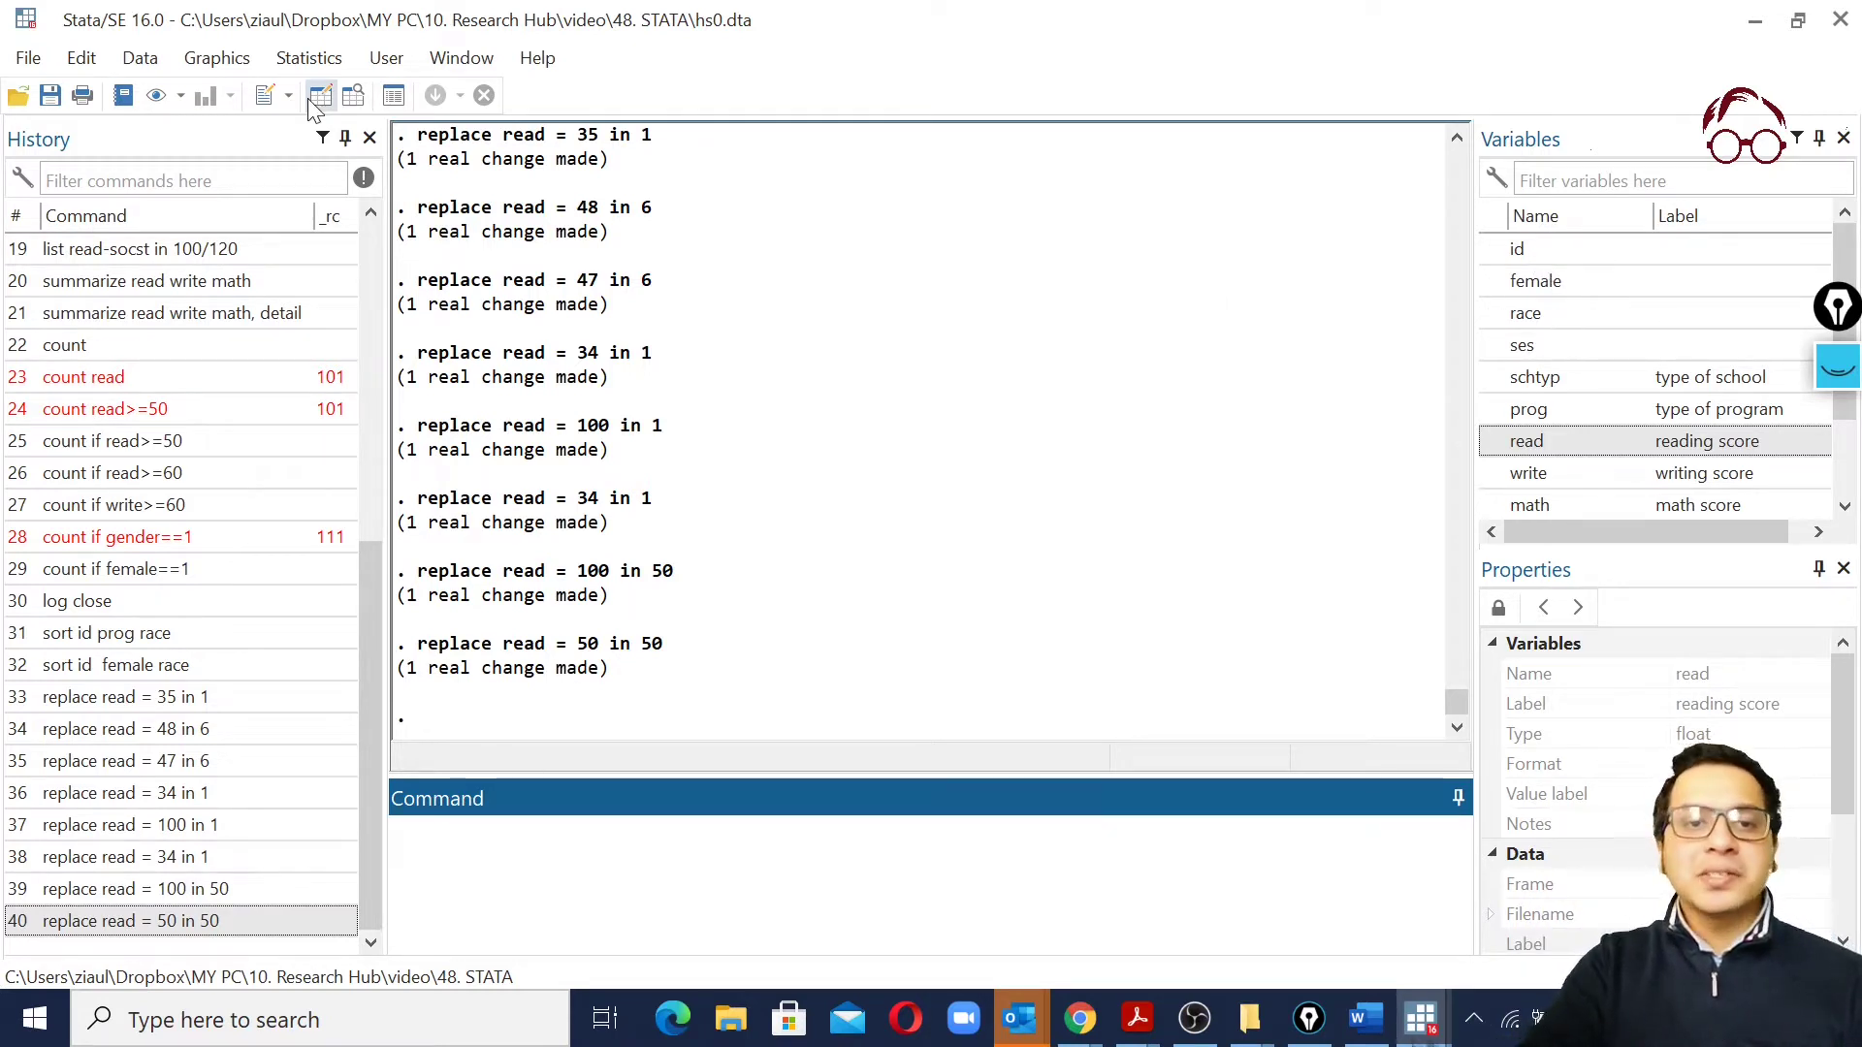
Reorder the dataset with the Reorder variables dialog, placing read, schtyp and female at the beginning, and close the dialog
click(154, 59)
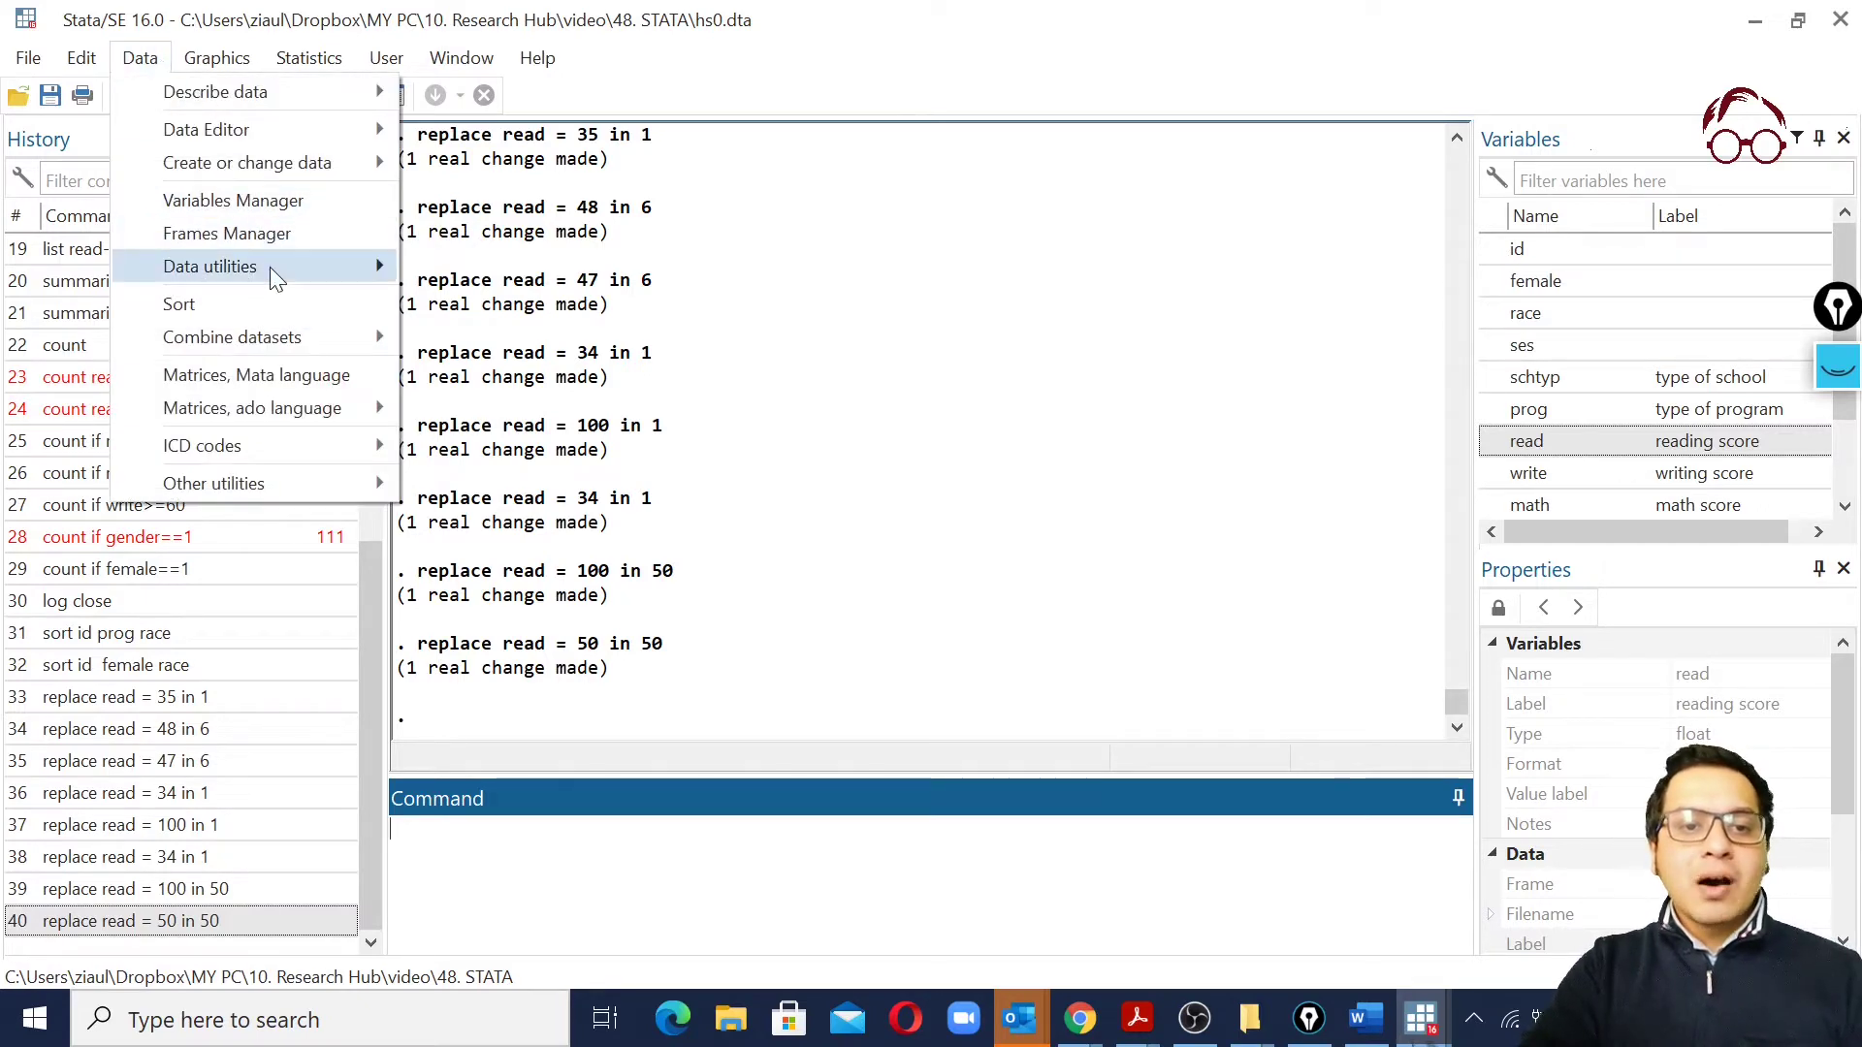
mouse_move(269, 266)
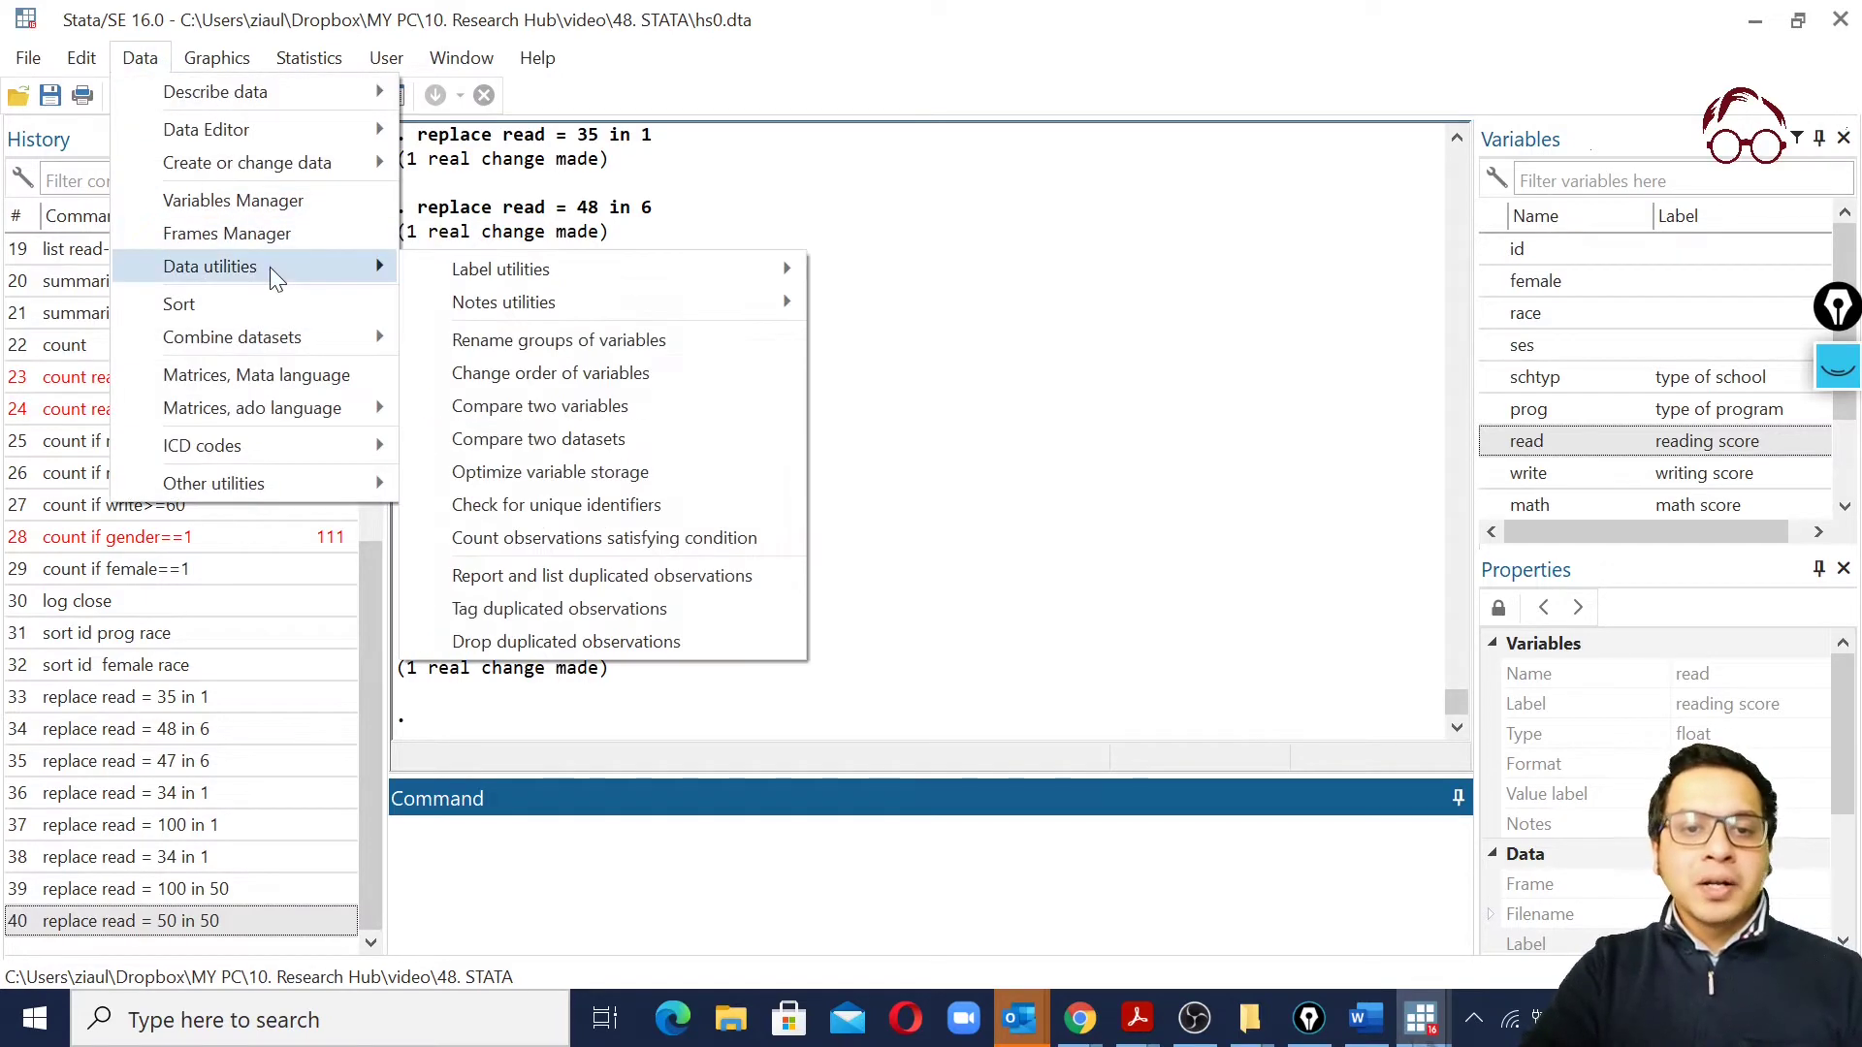
click(512, 378)
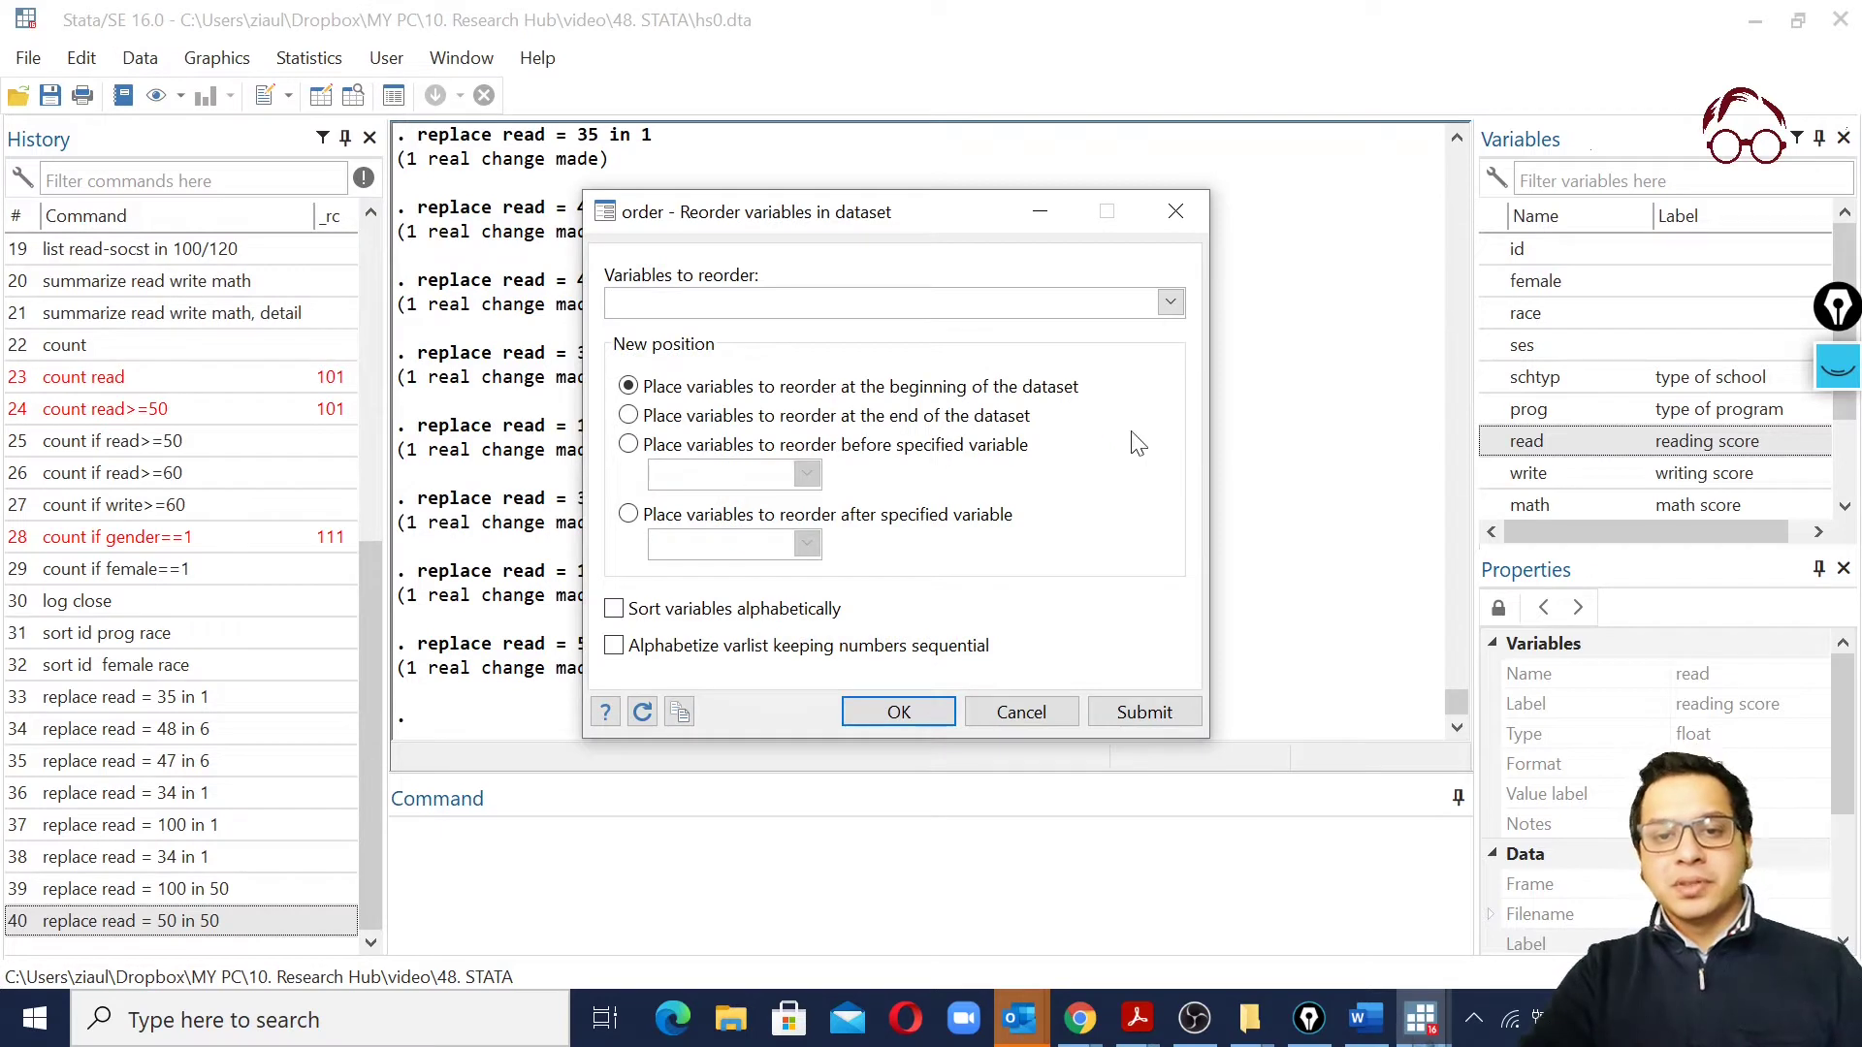
click(1170, 304)
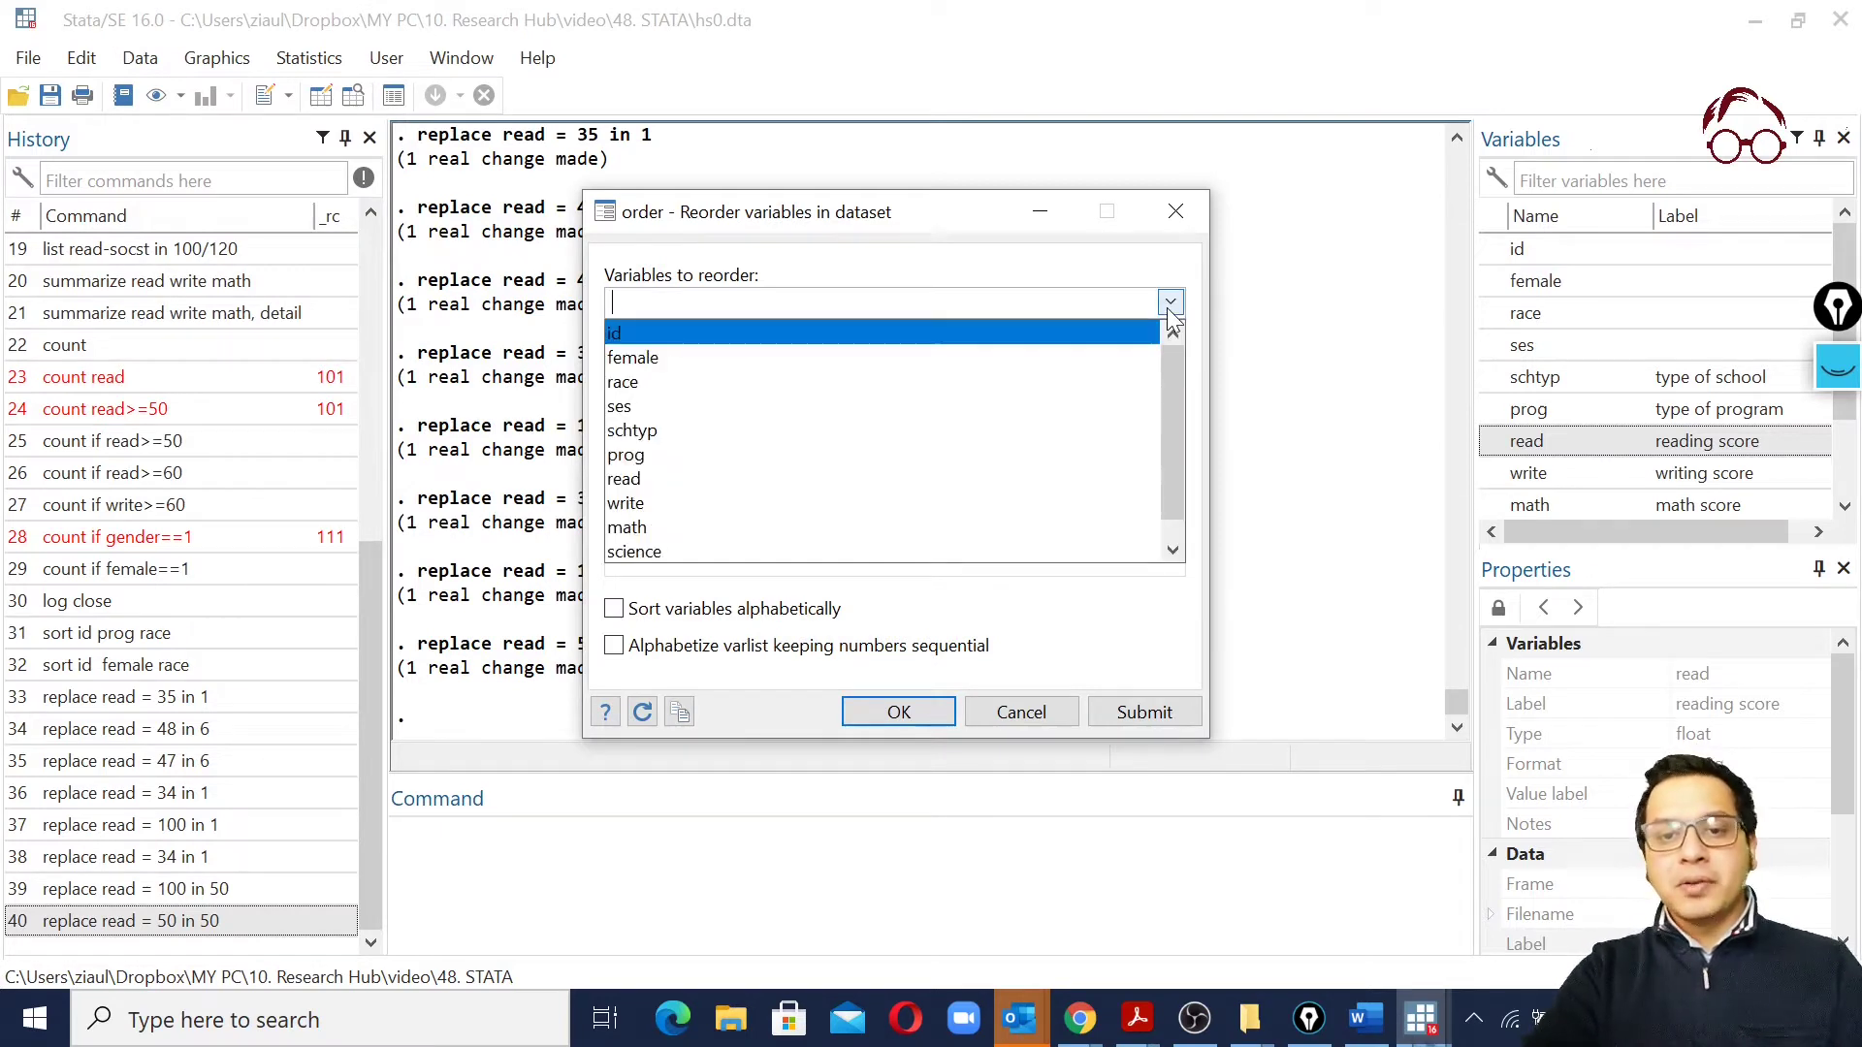
click(893, 478)
click(882, 429)
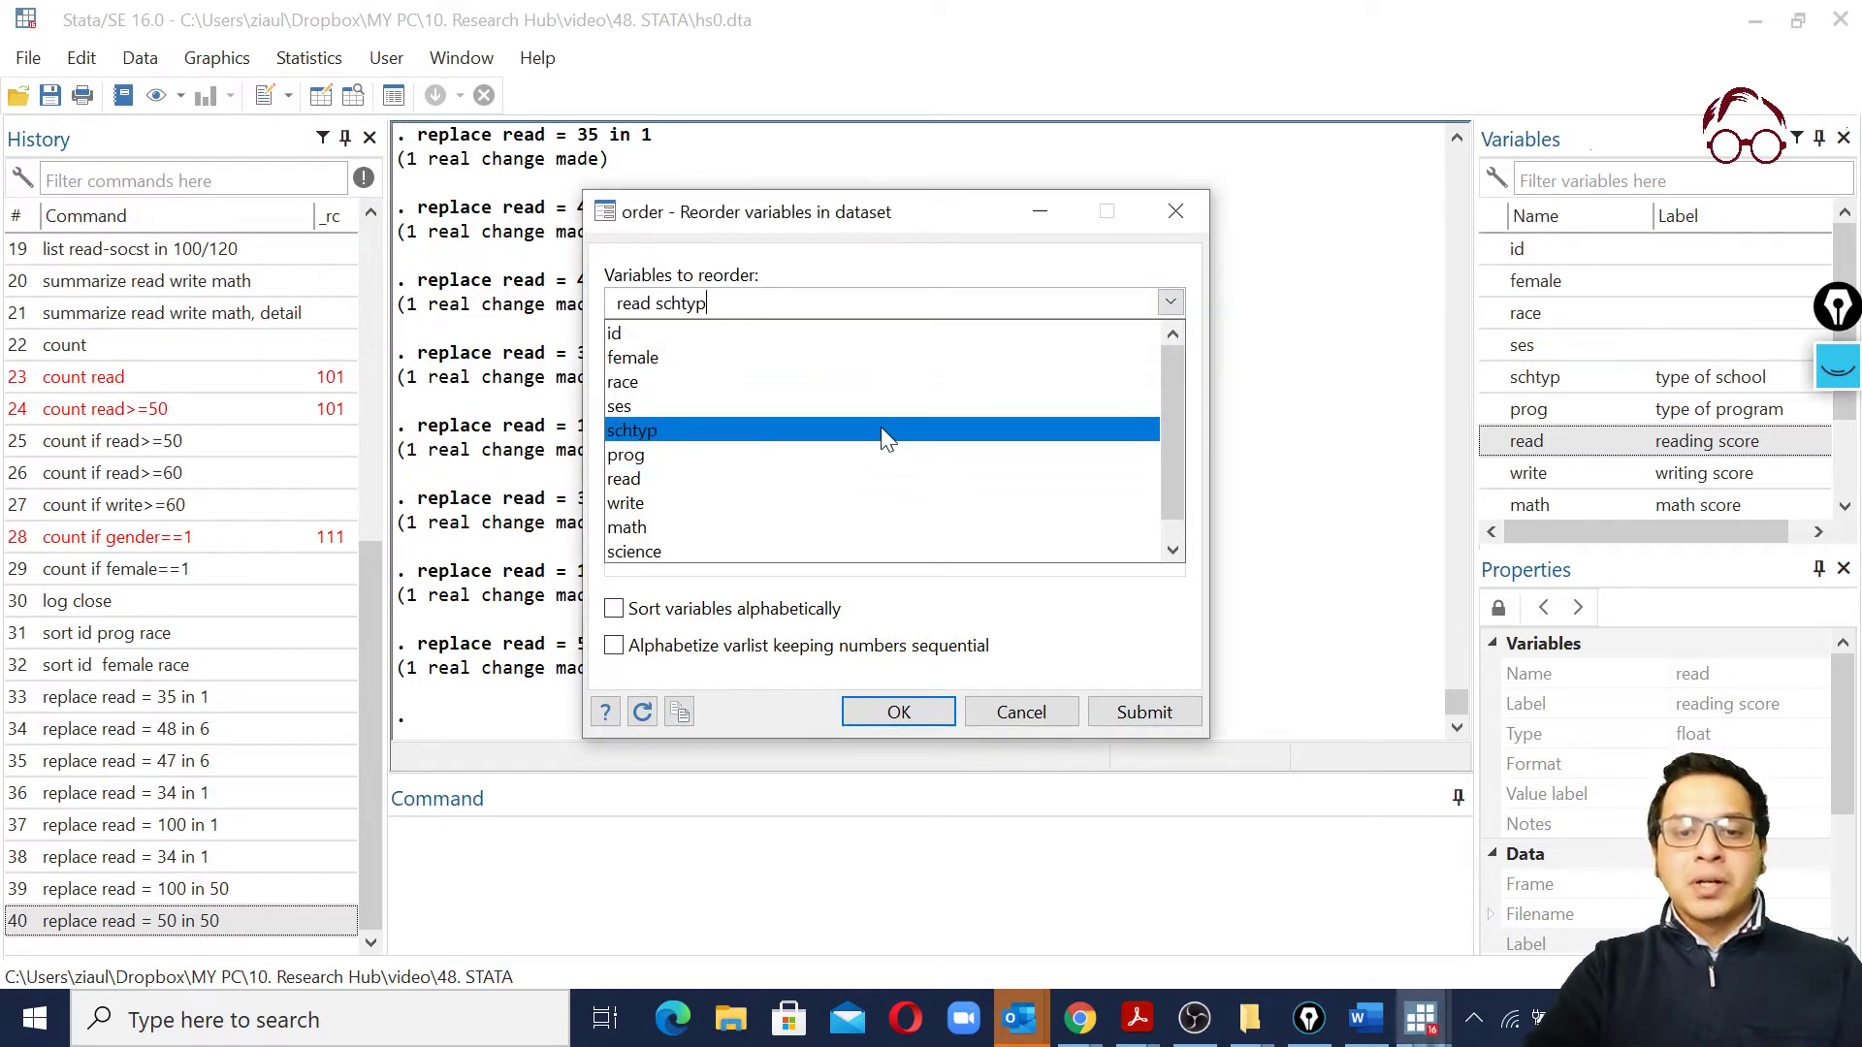
click(863, 358)
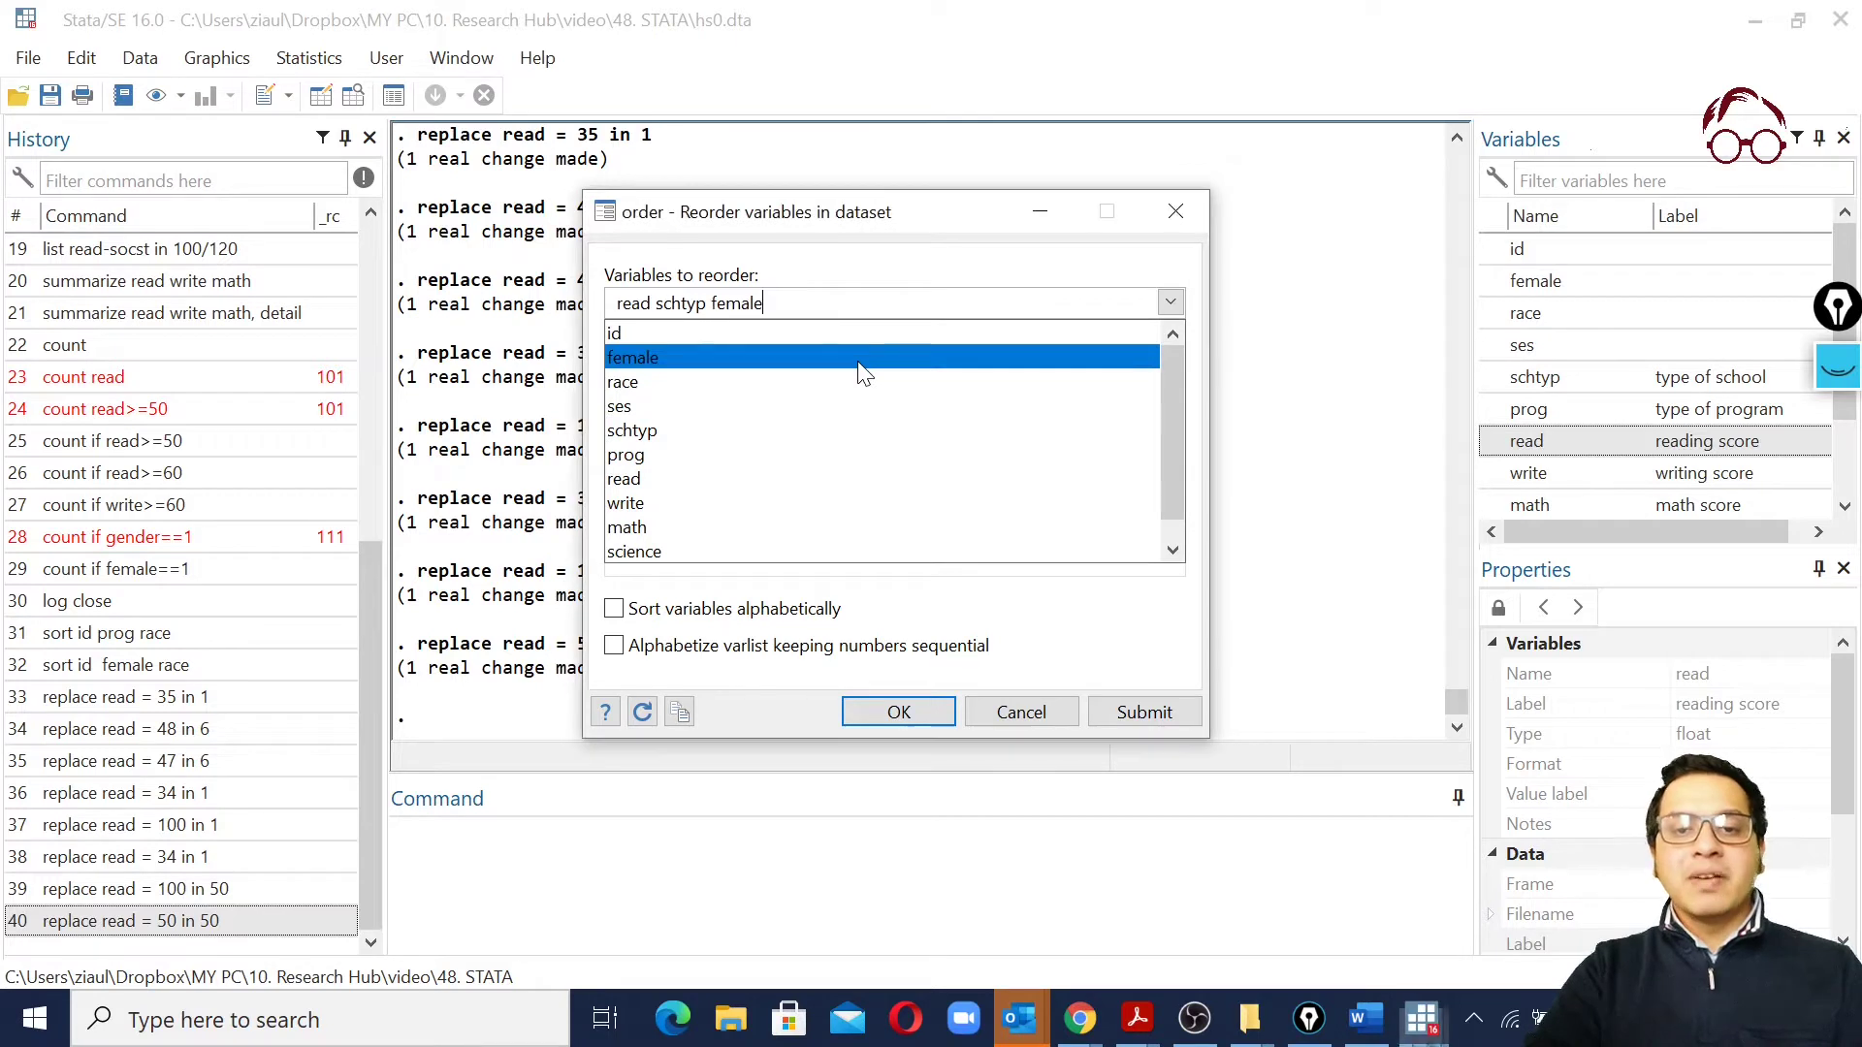
click(1030, 269)
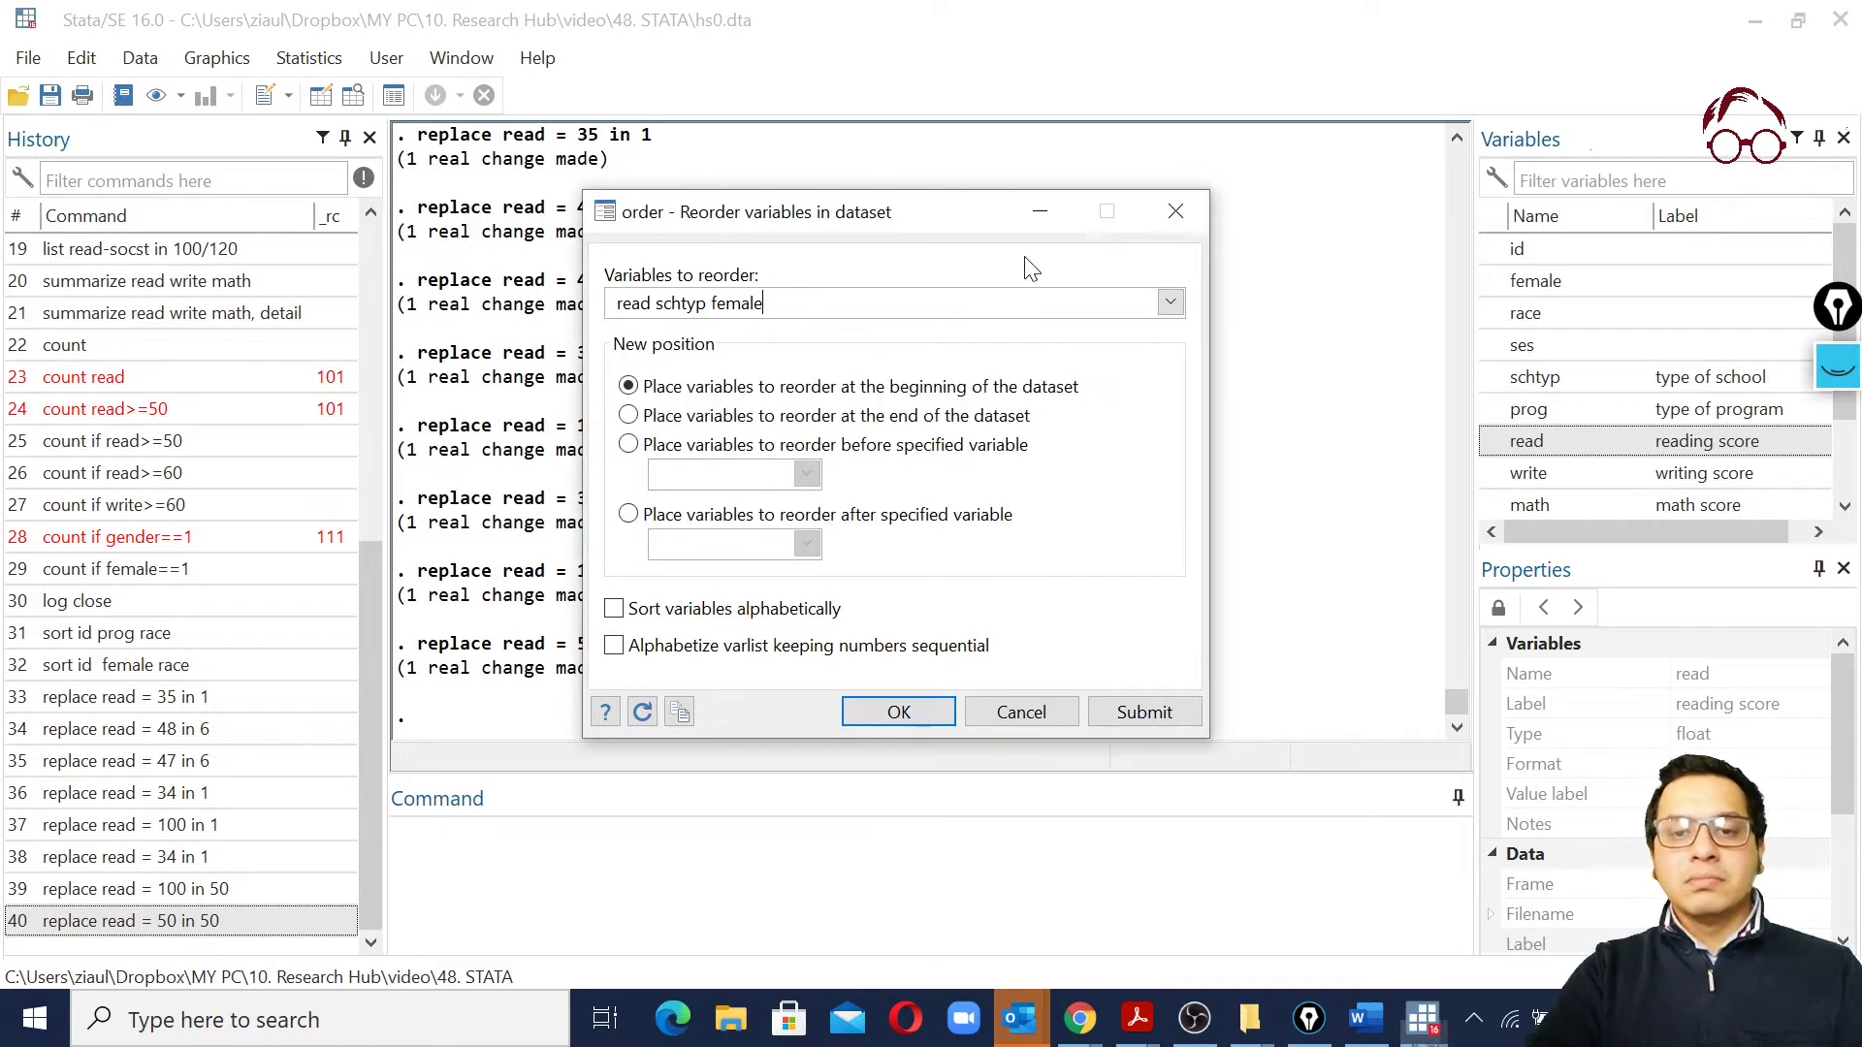
click(1133, 713)
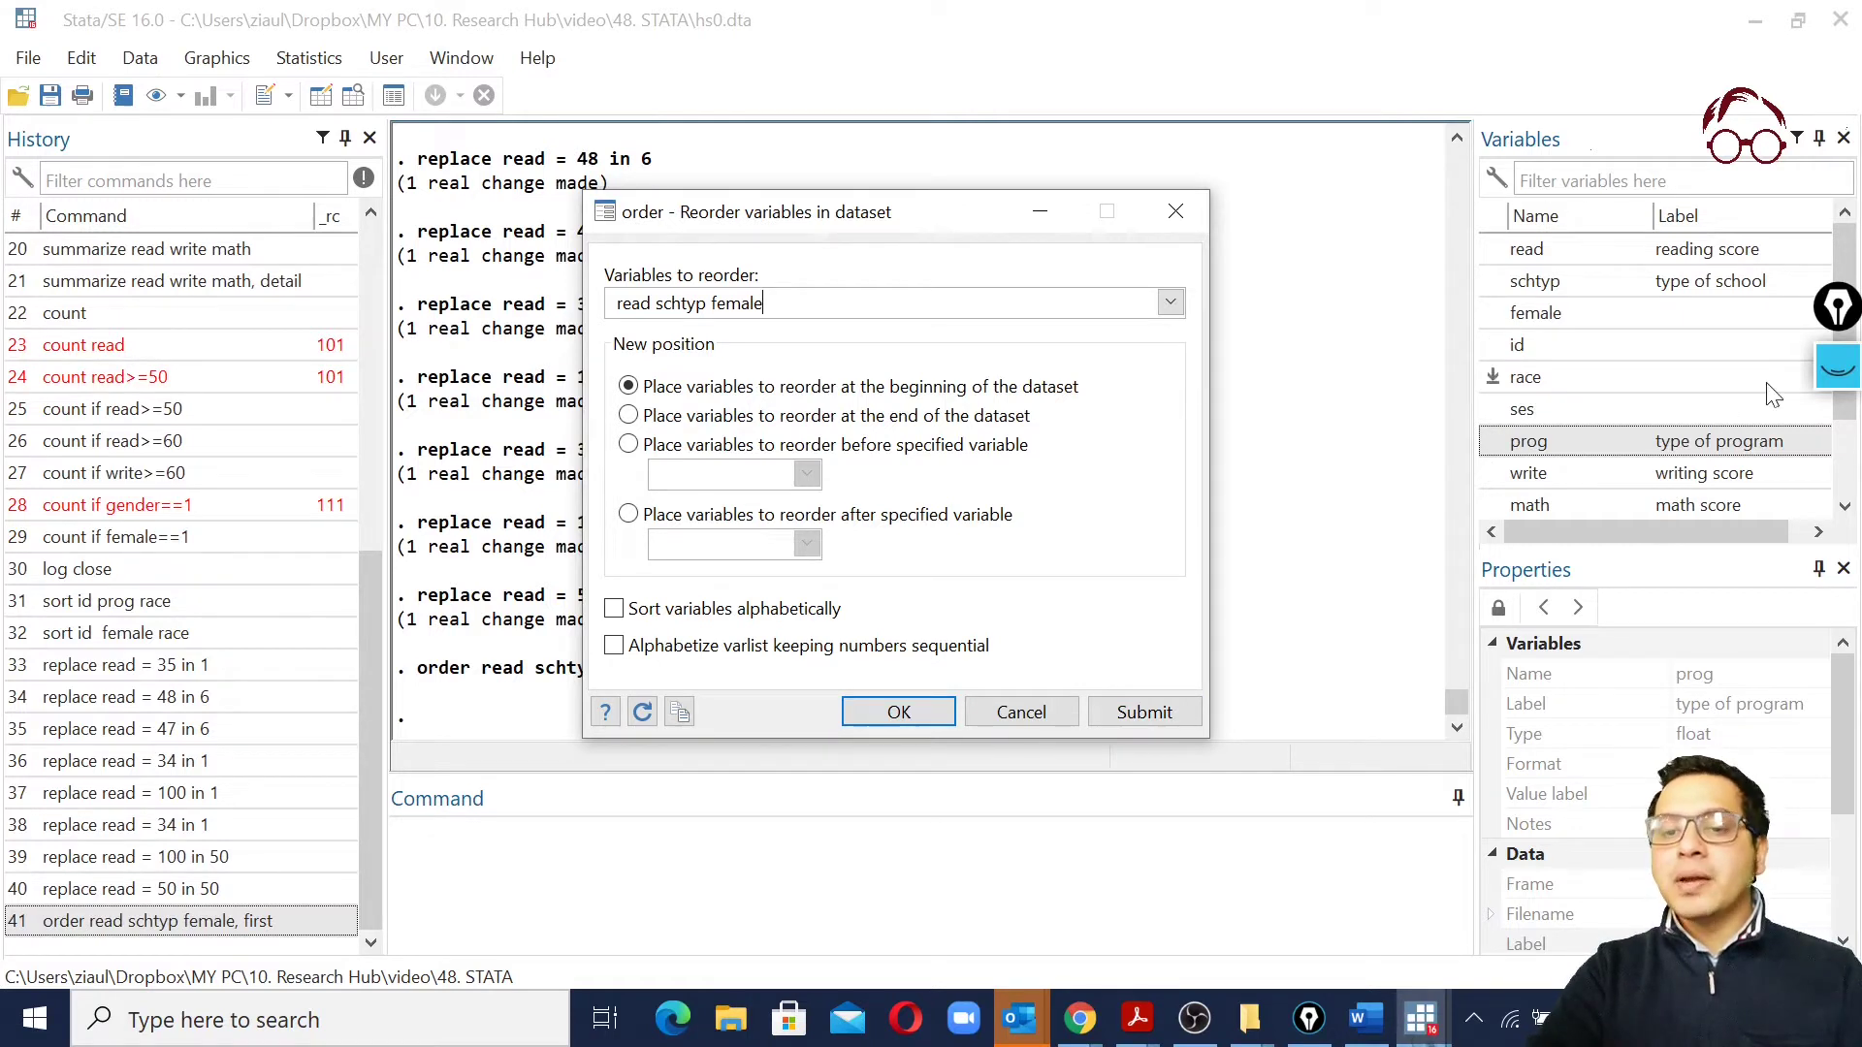
key(Escape)
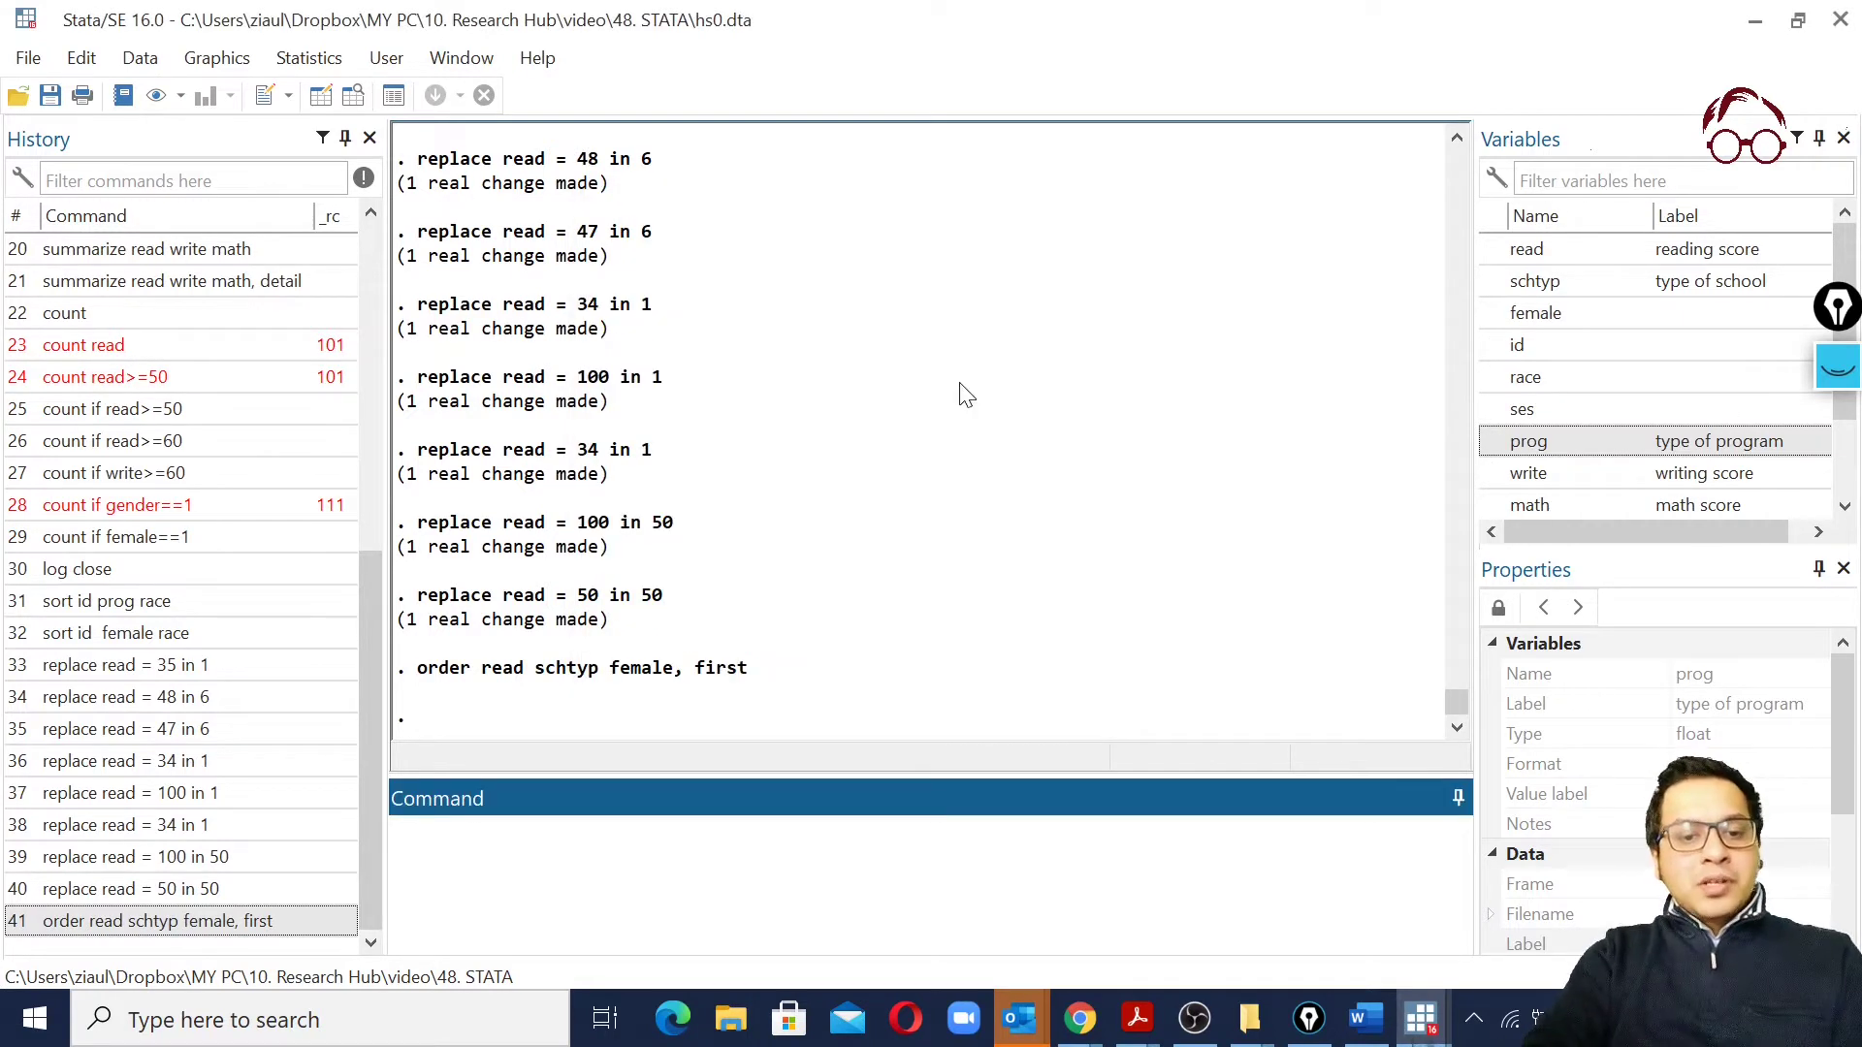
Adapt the previous order command to run "order id female race, first"
click(144, 921)
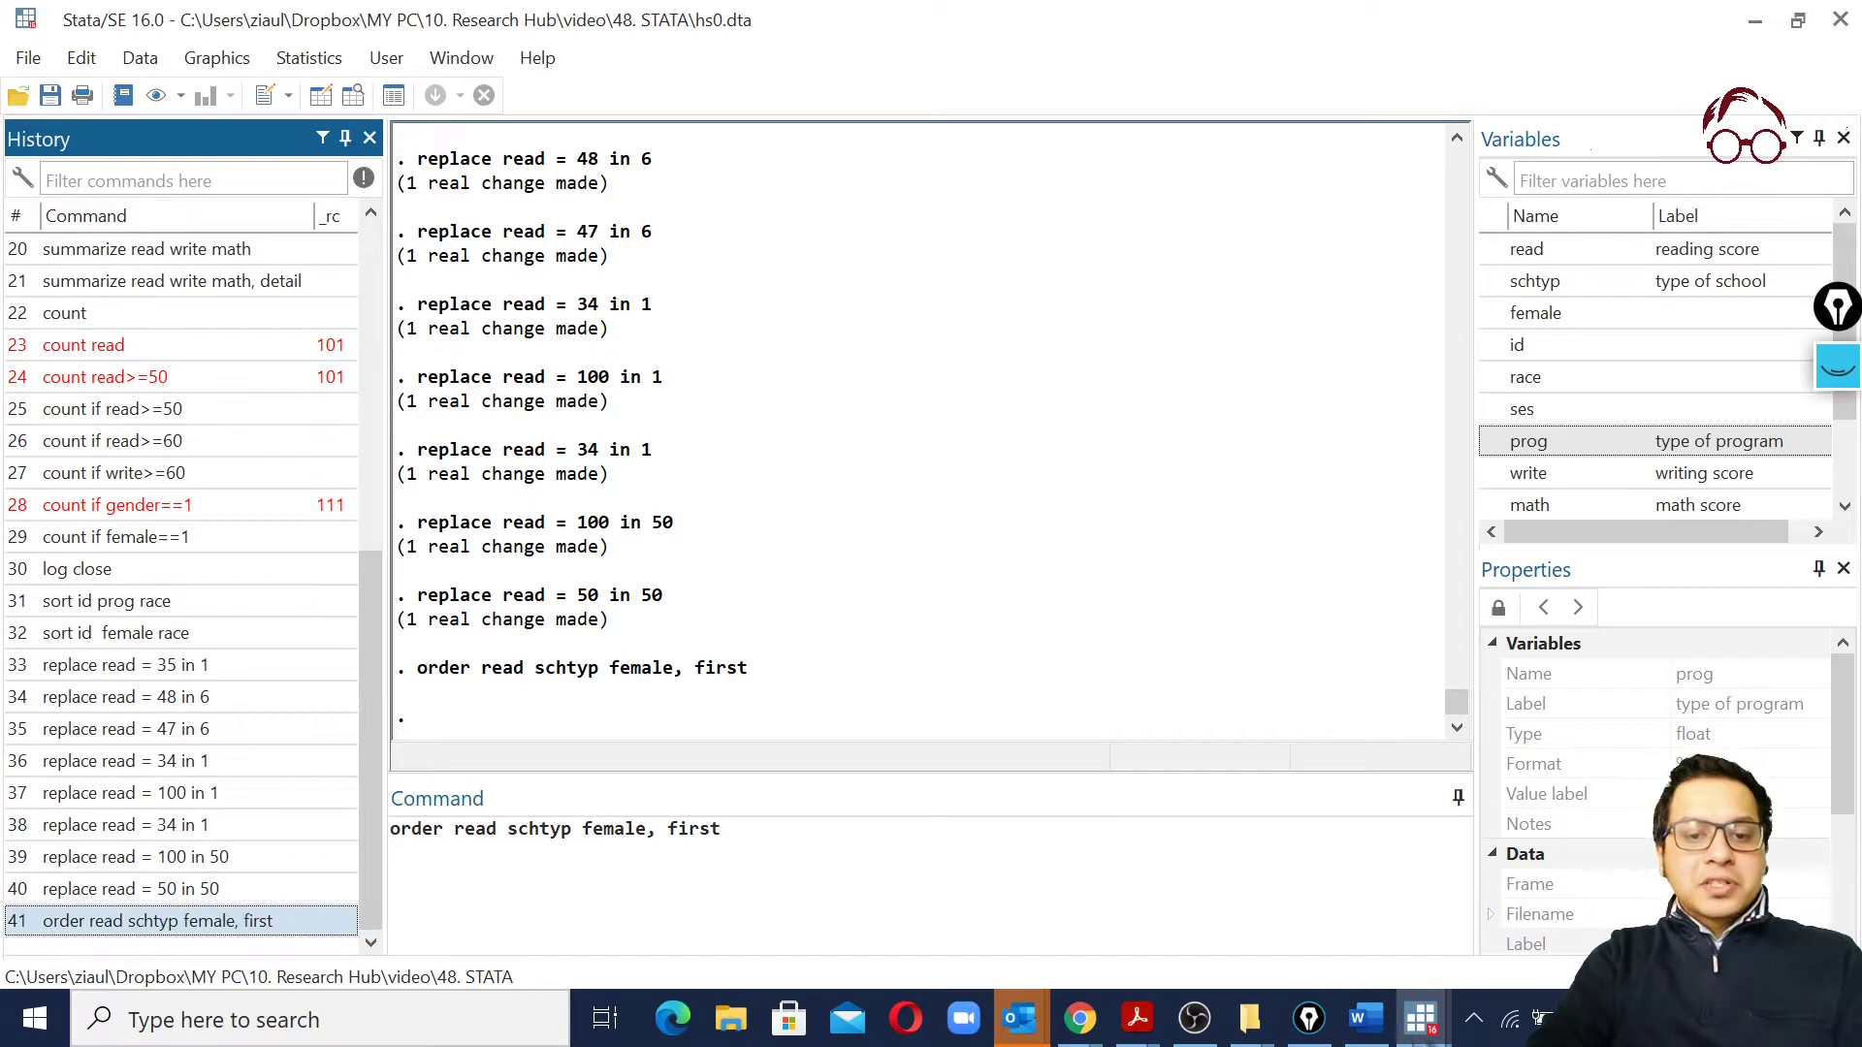
drag(454, 829, 564, 830)
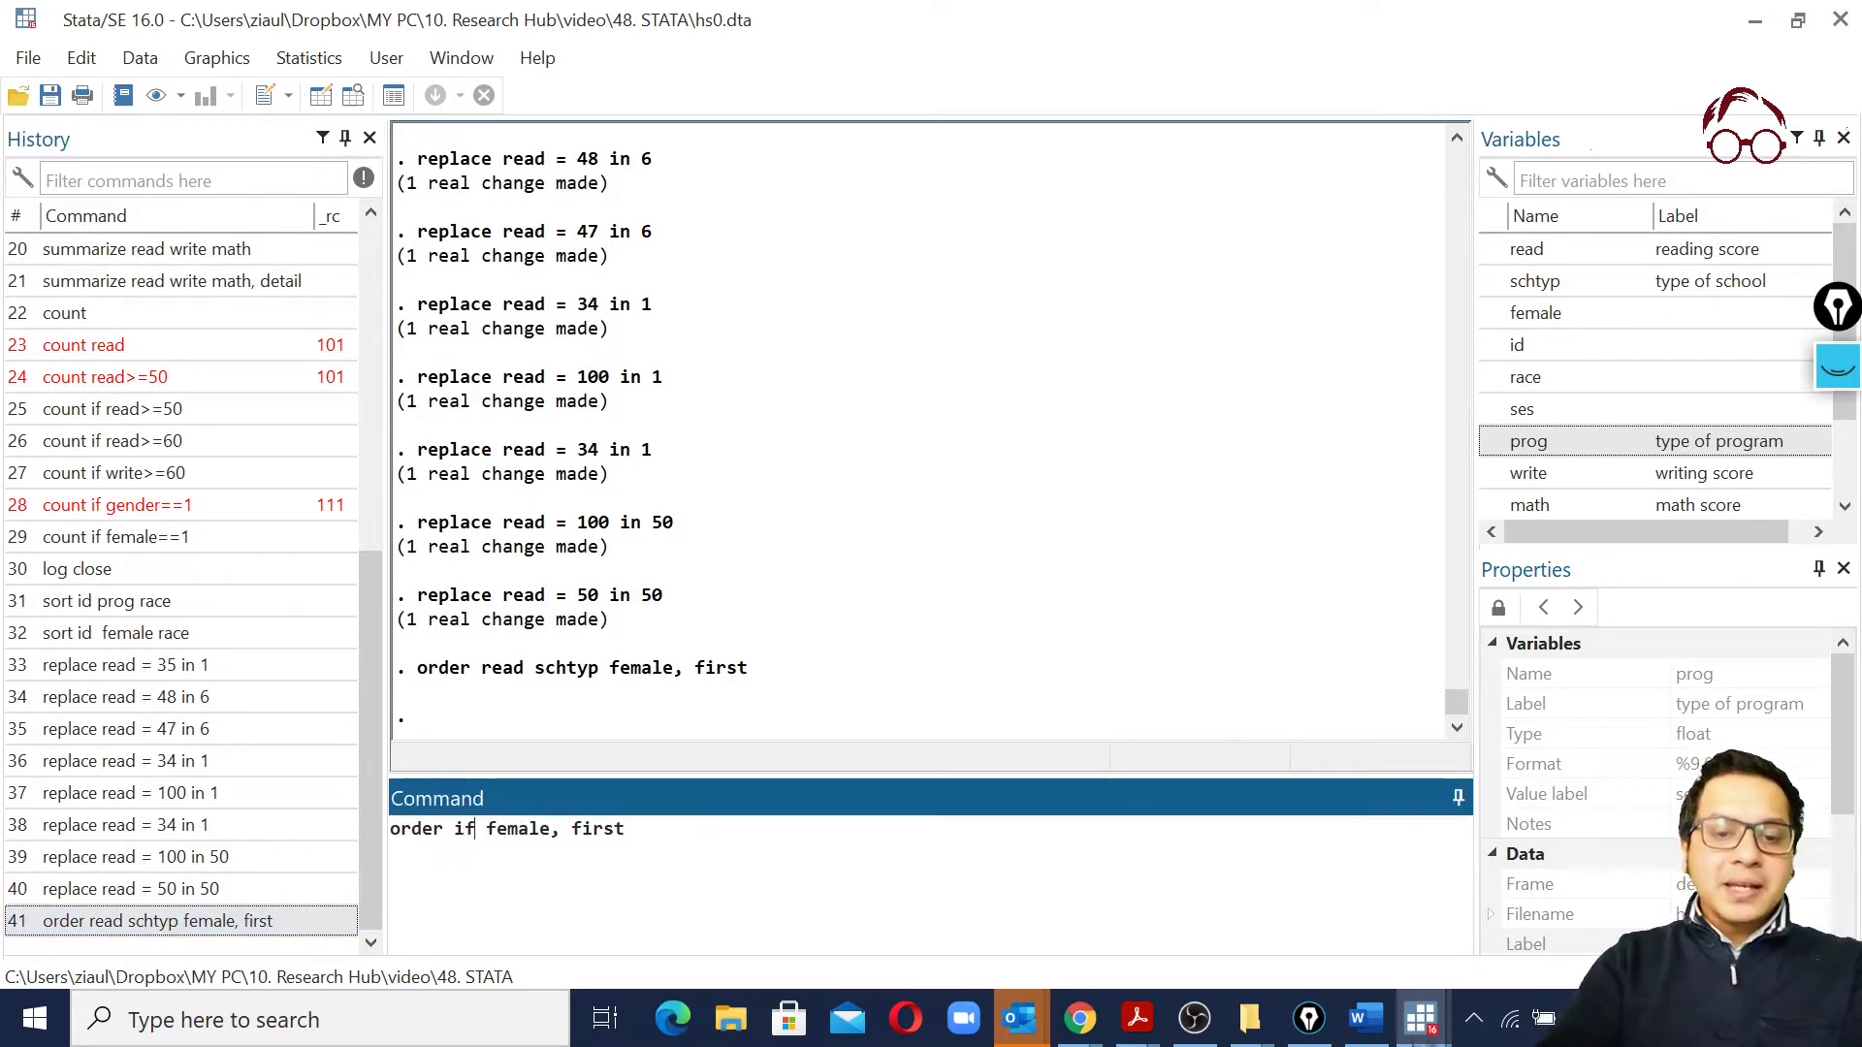
text(d)
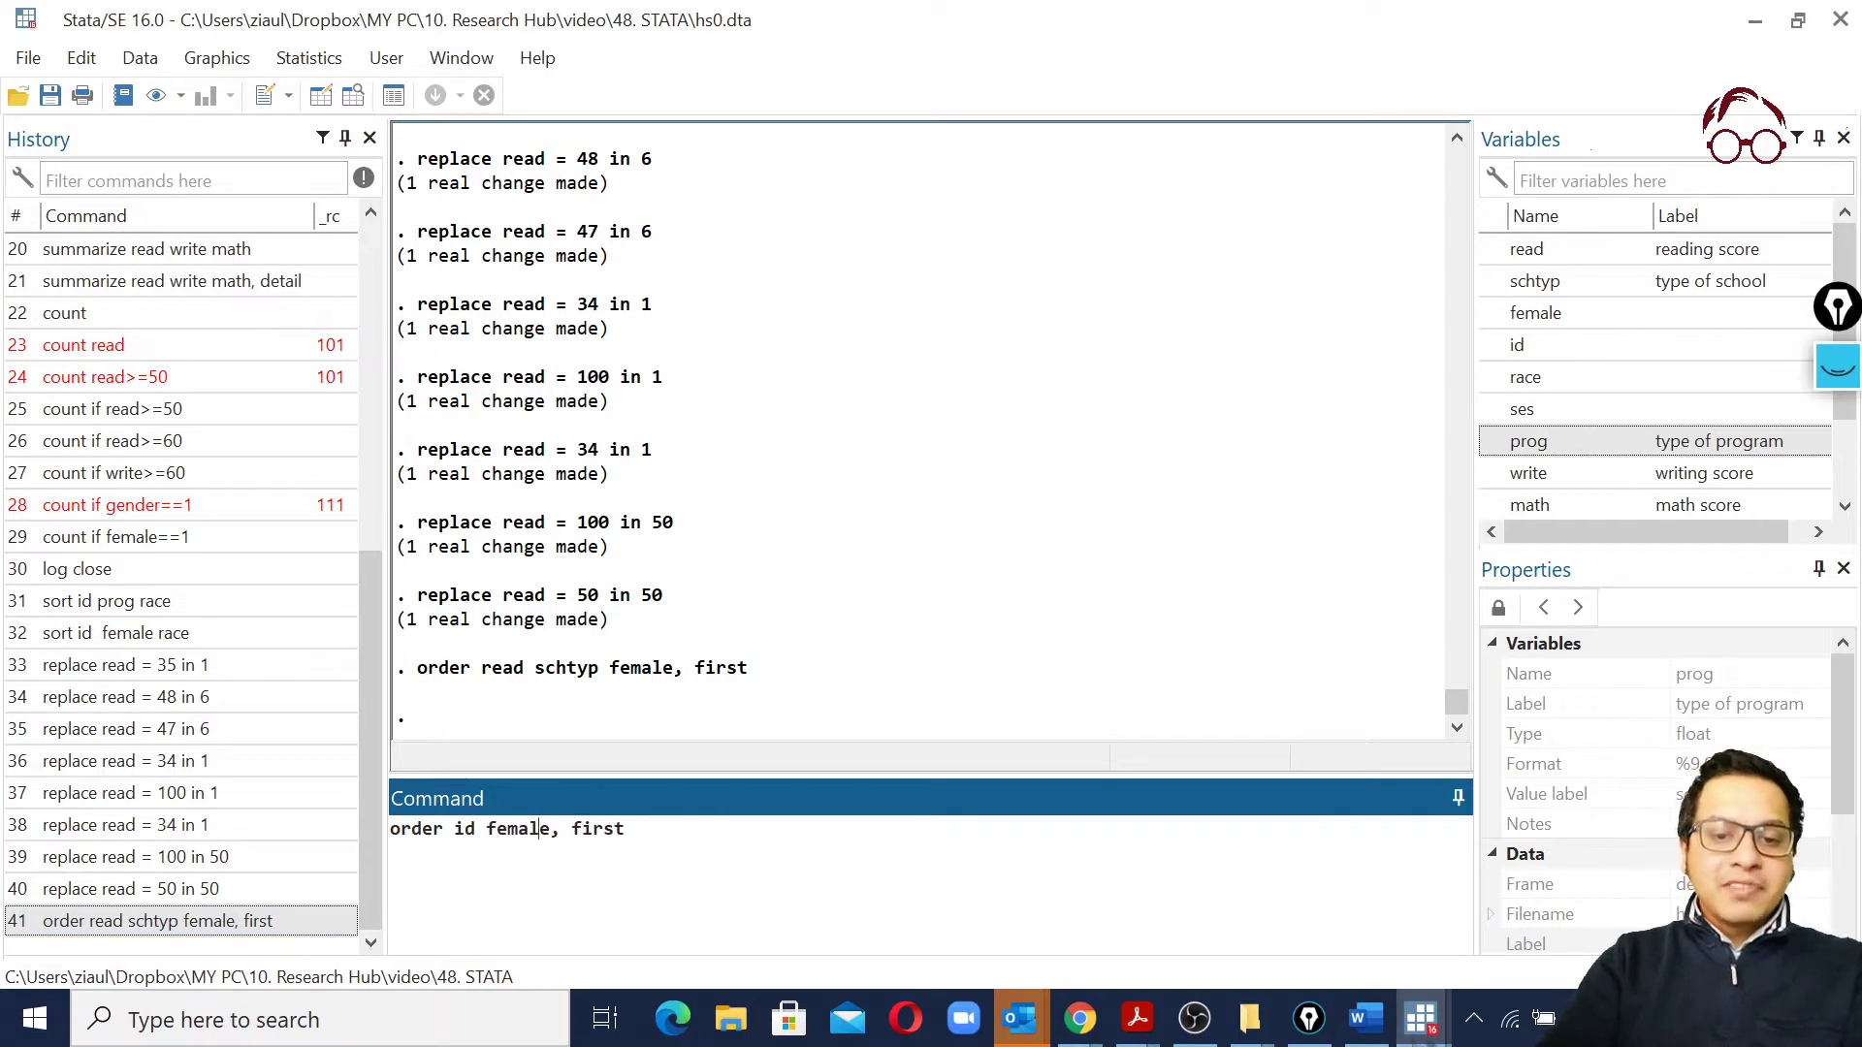
click(550, 828)
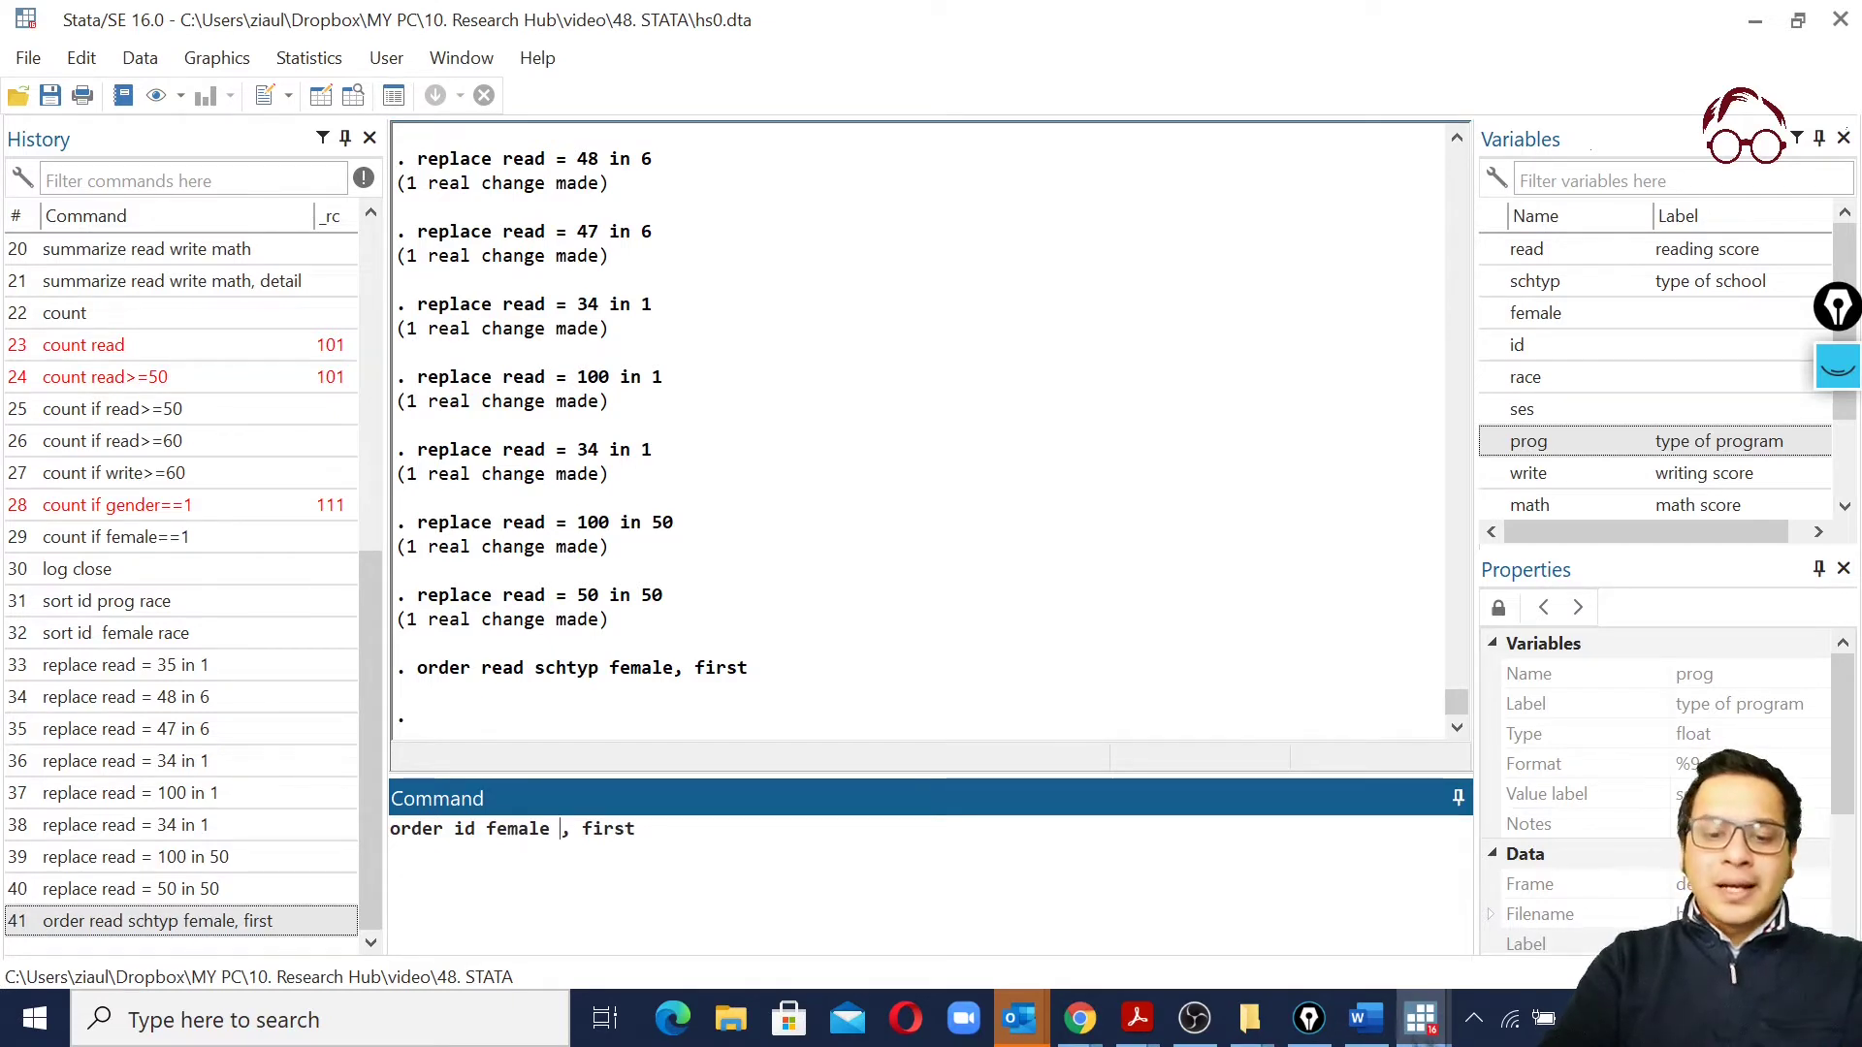
text(race)
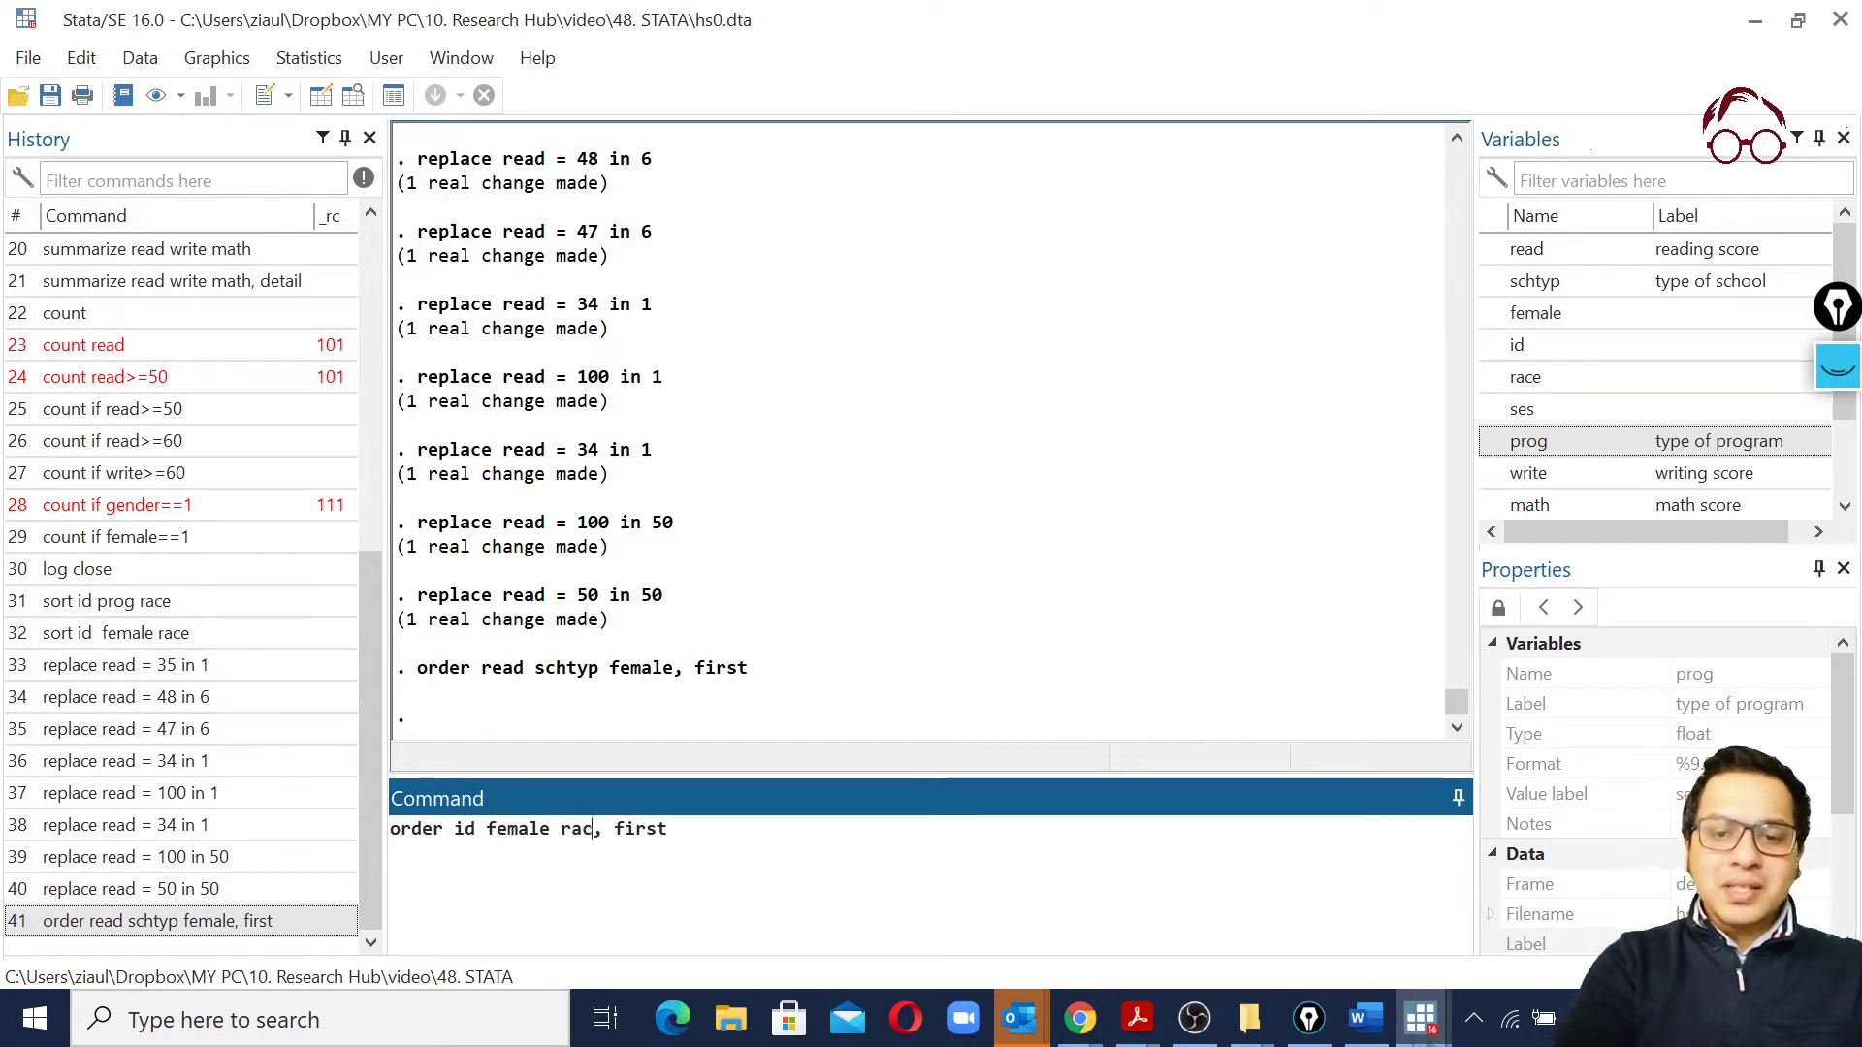
key(Return)
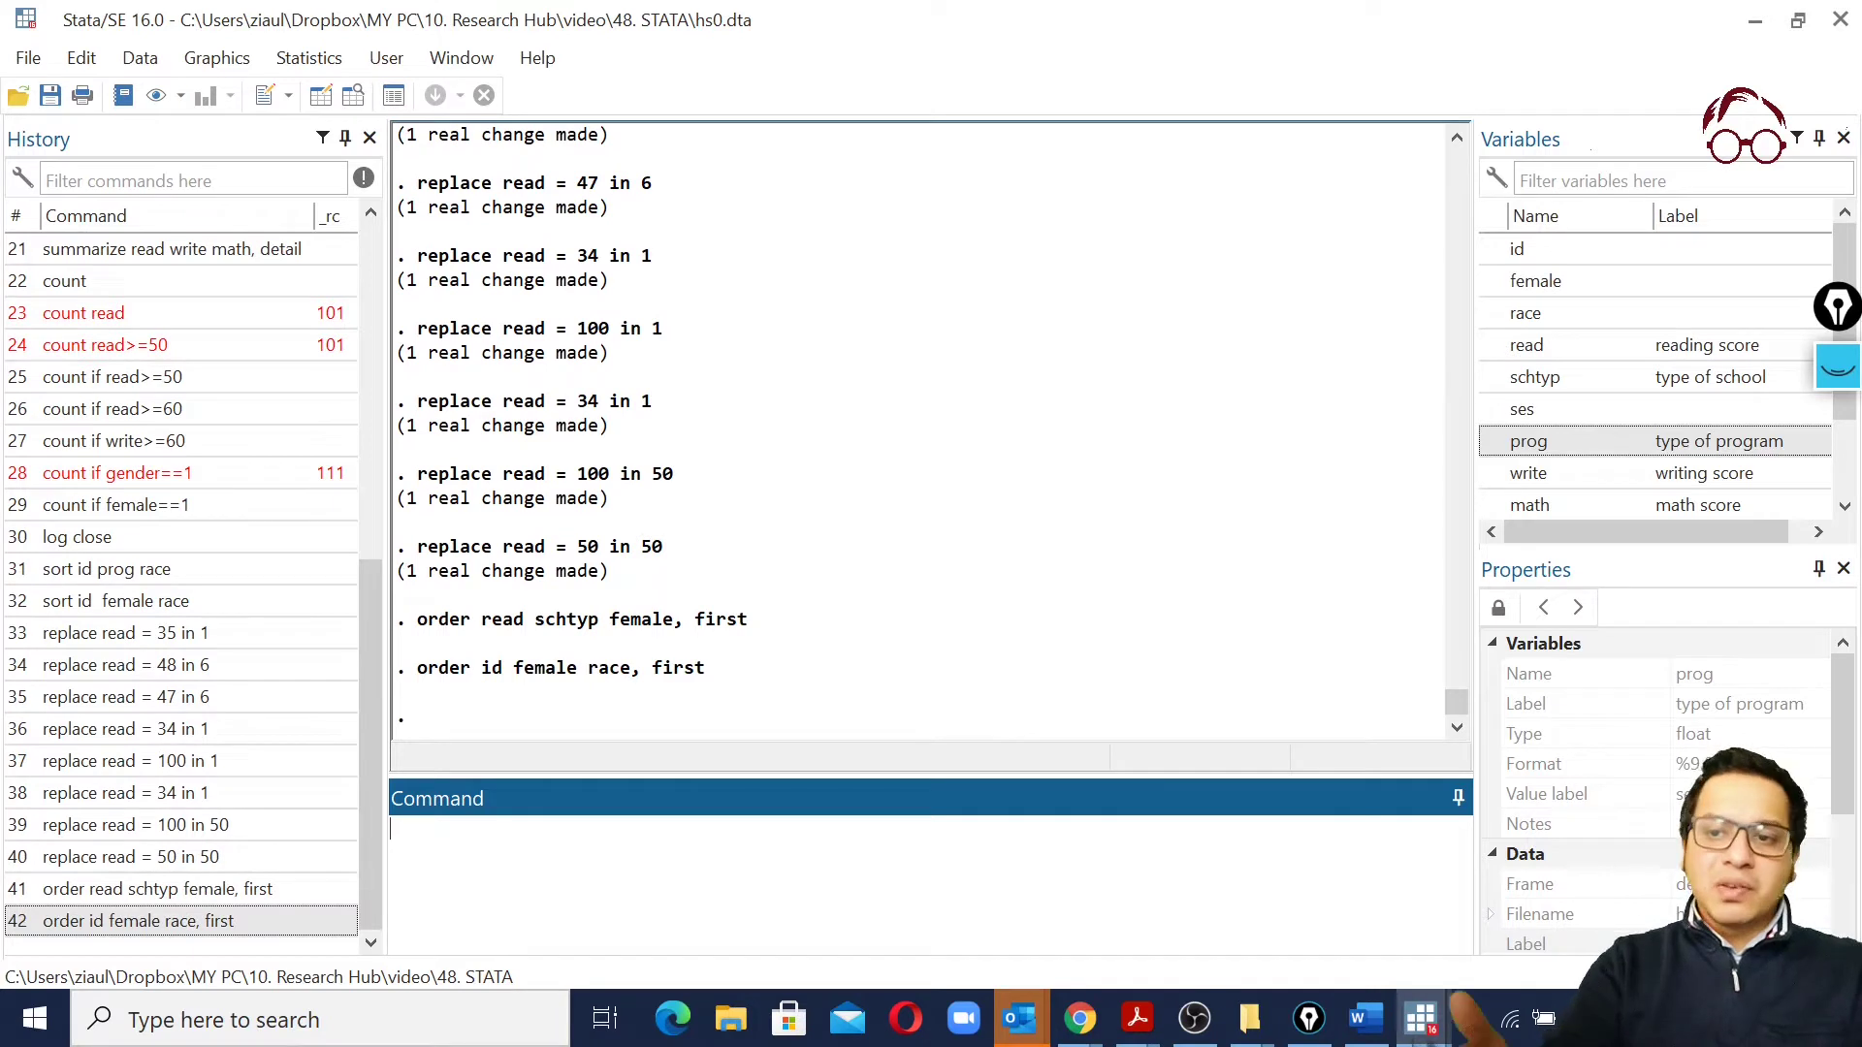
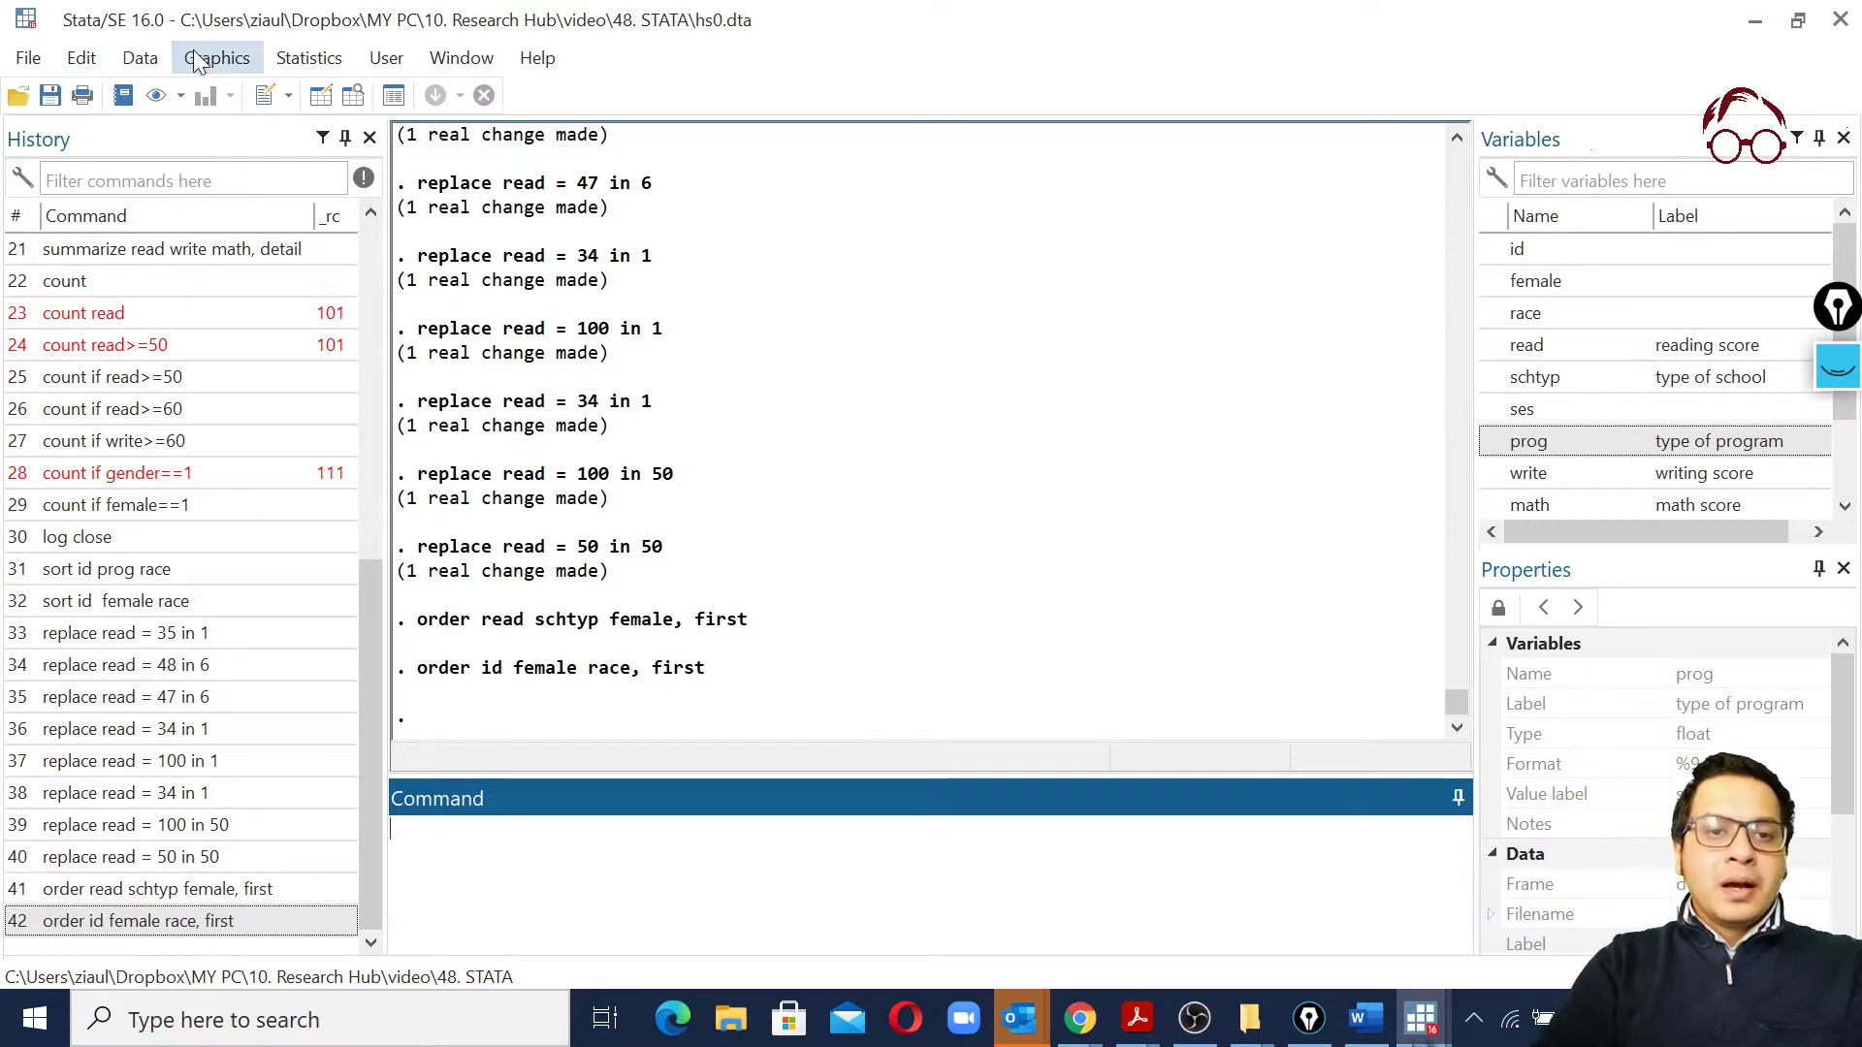
Open the Variables Manager and select the female variable
click(139, 57)
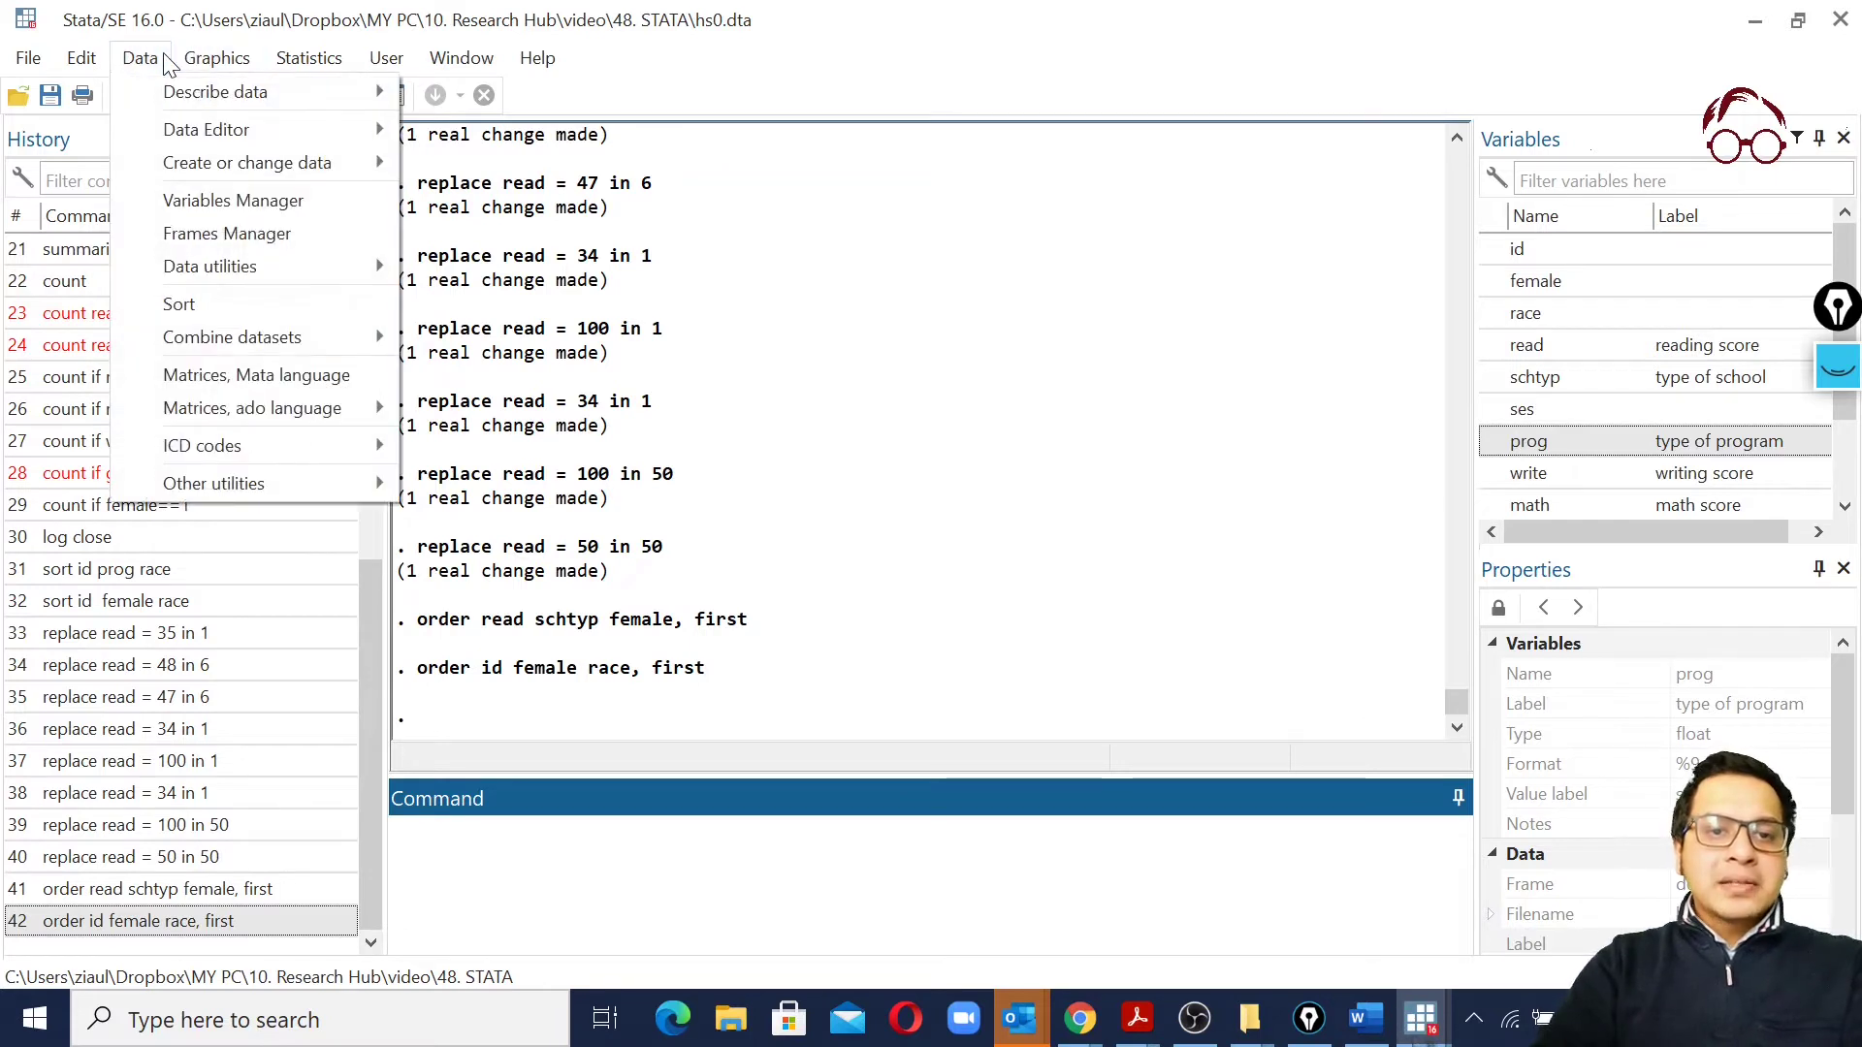
mouse_move(218, 57)
mouse_move(140, 57)
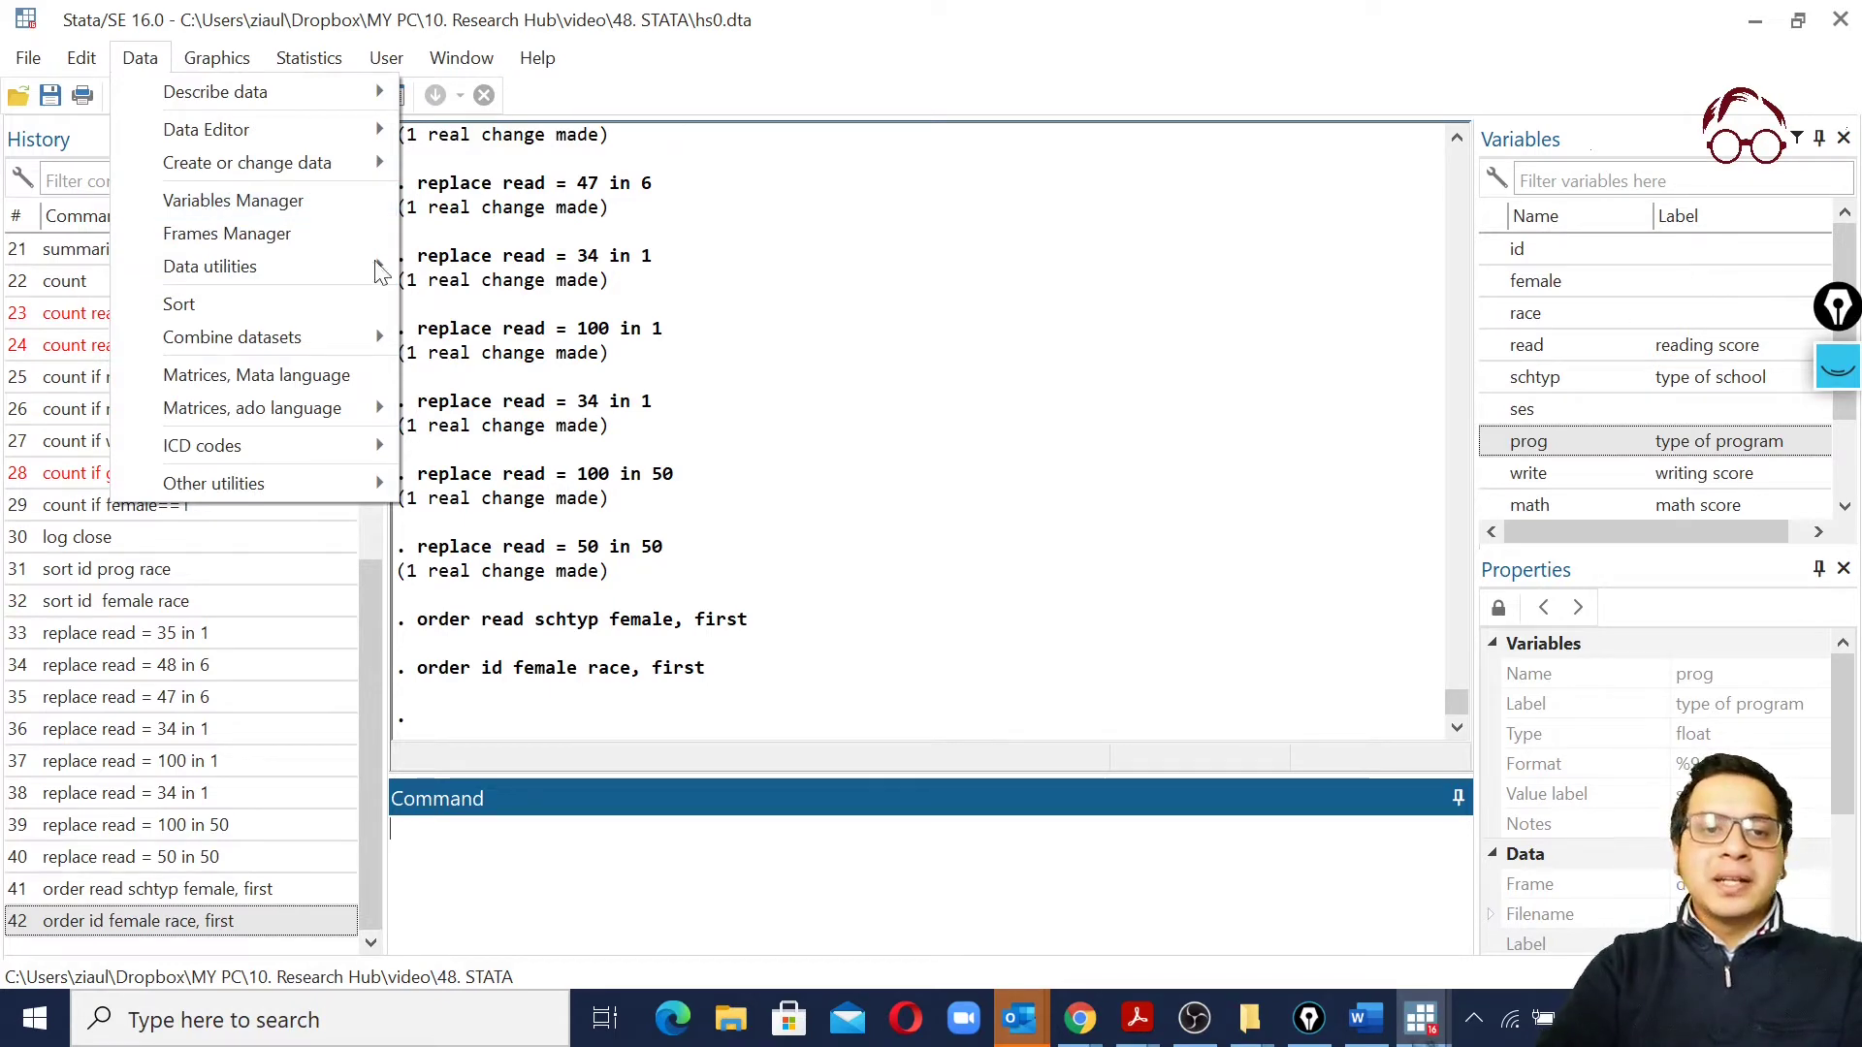
click(225, 200)
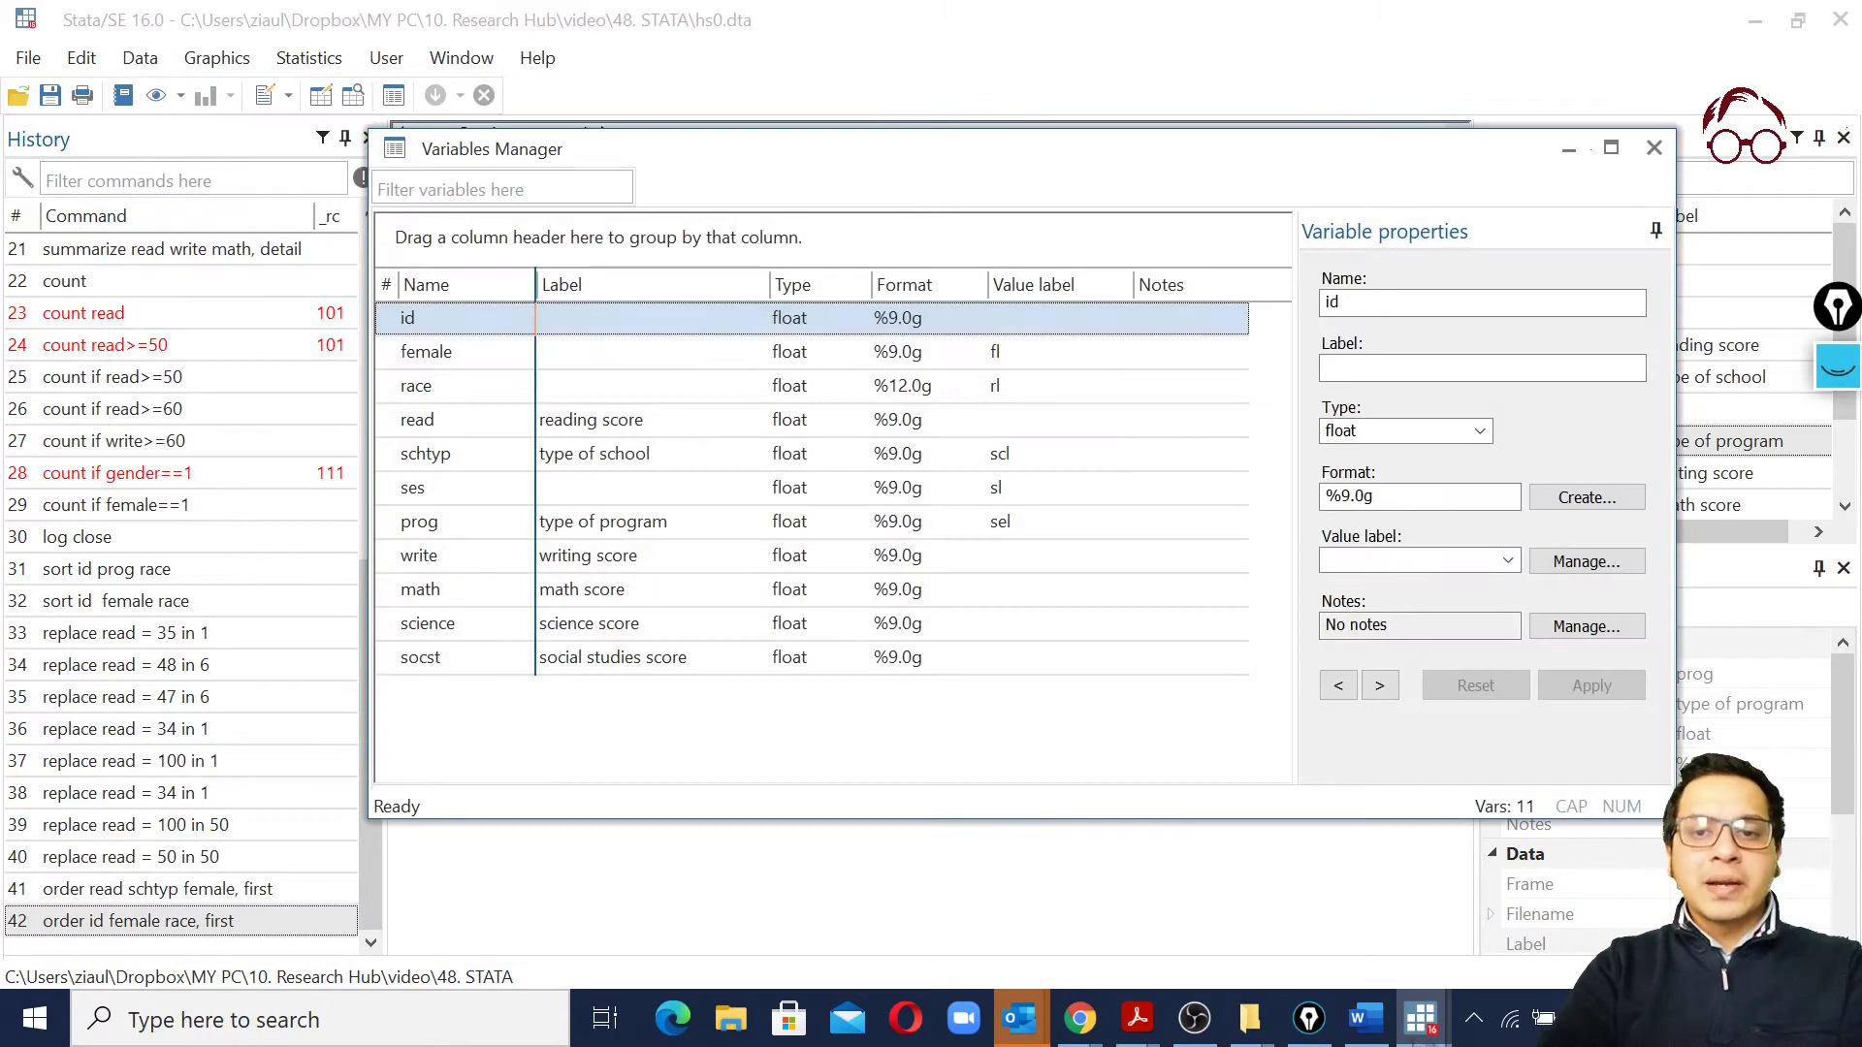
drag(548, 160, 437, 89)
click(211, 283)
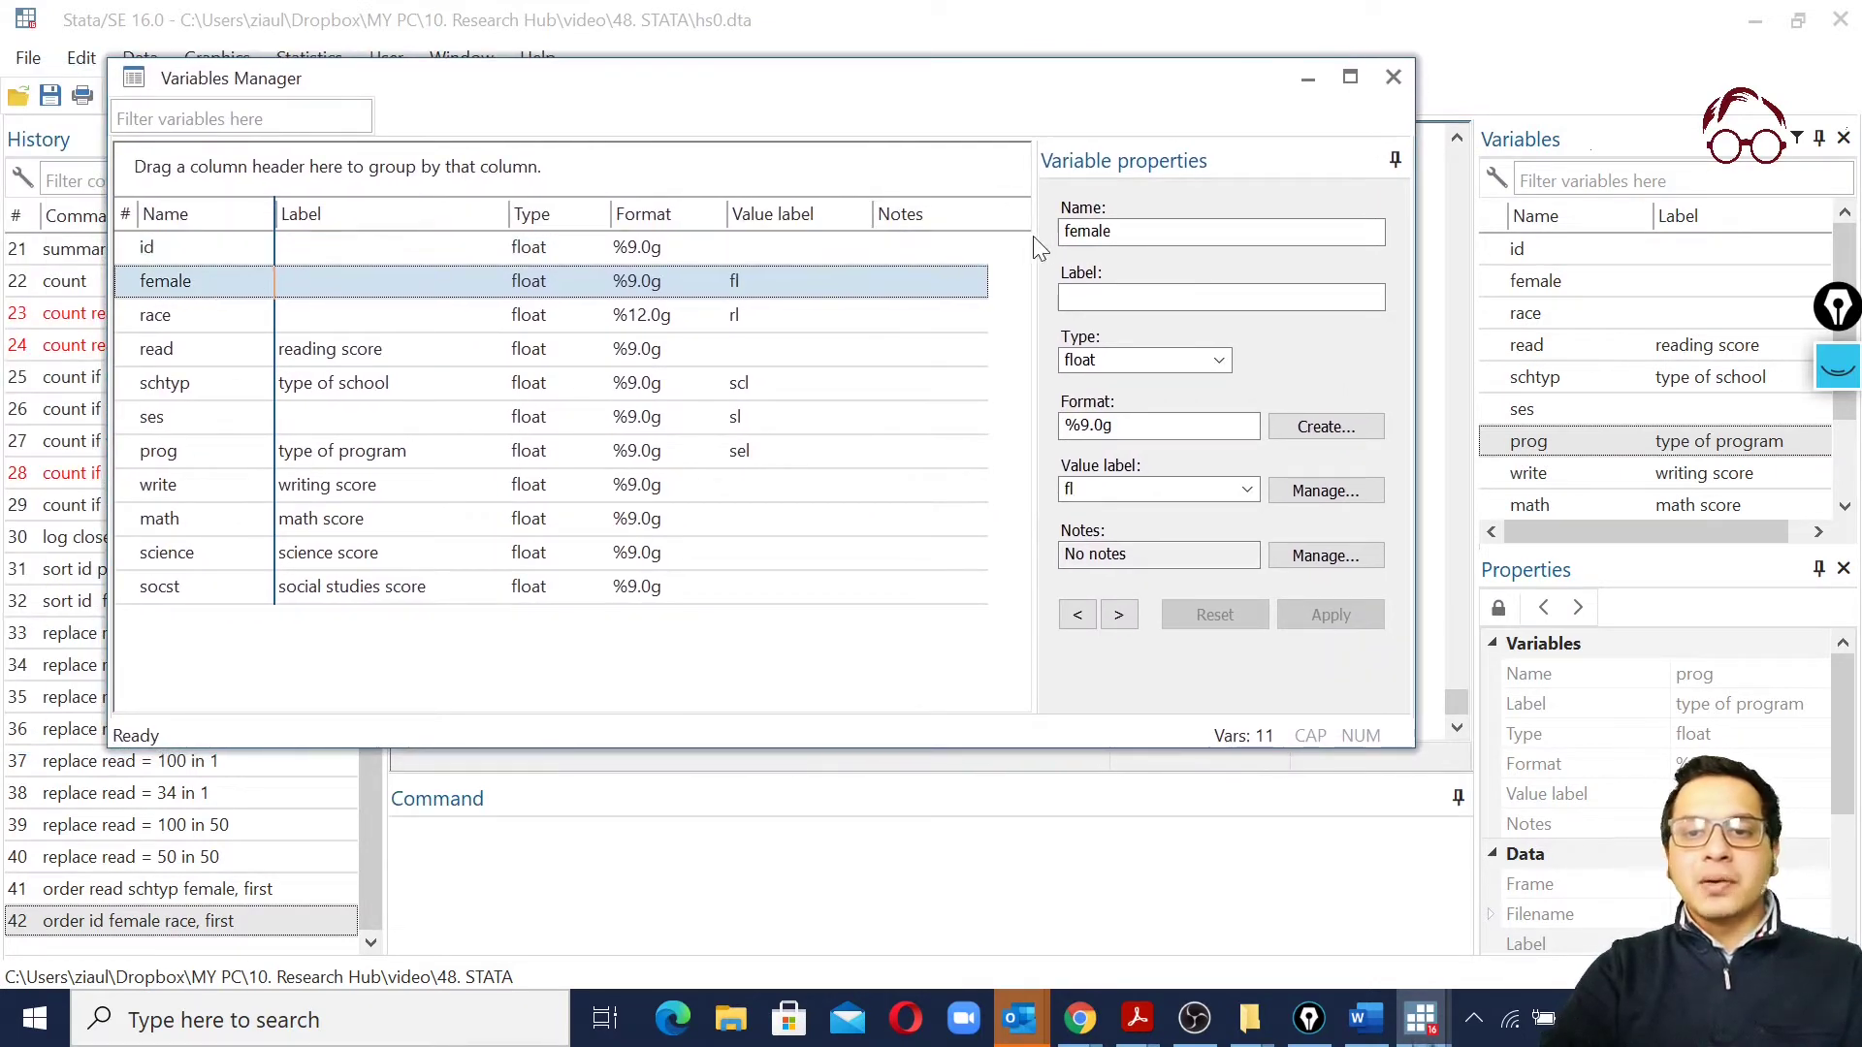
Rename the selected variable to gender in its variable properties and apply the change
double_click(1086, 231)
text(ge)
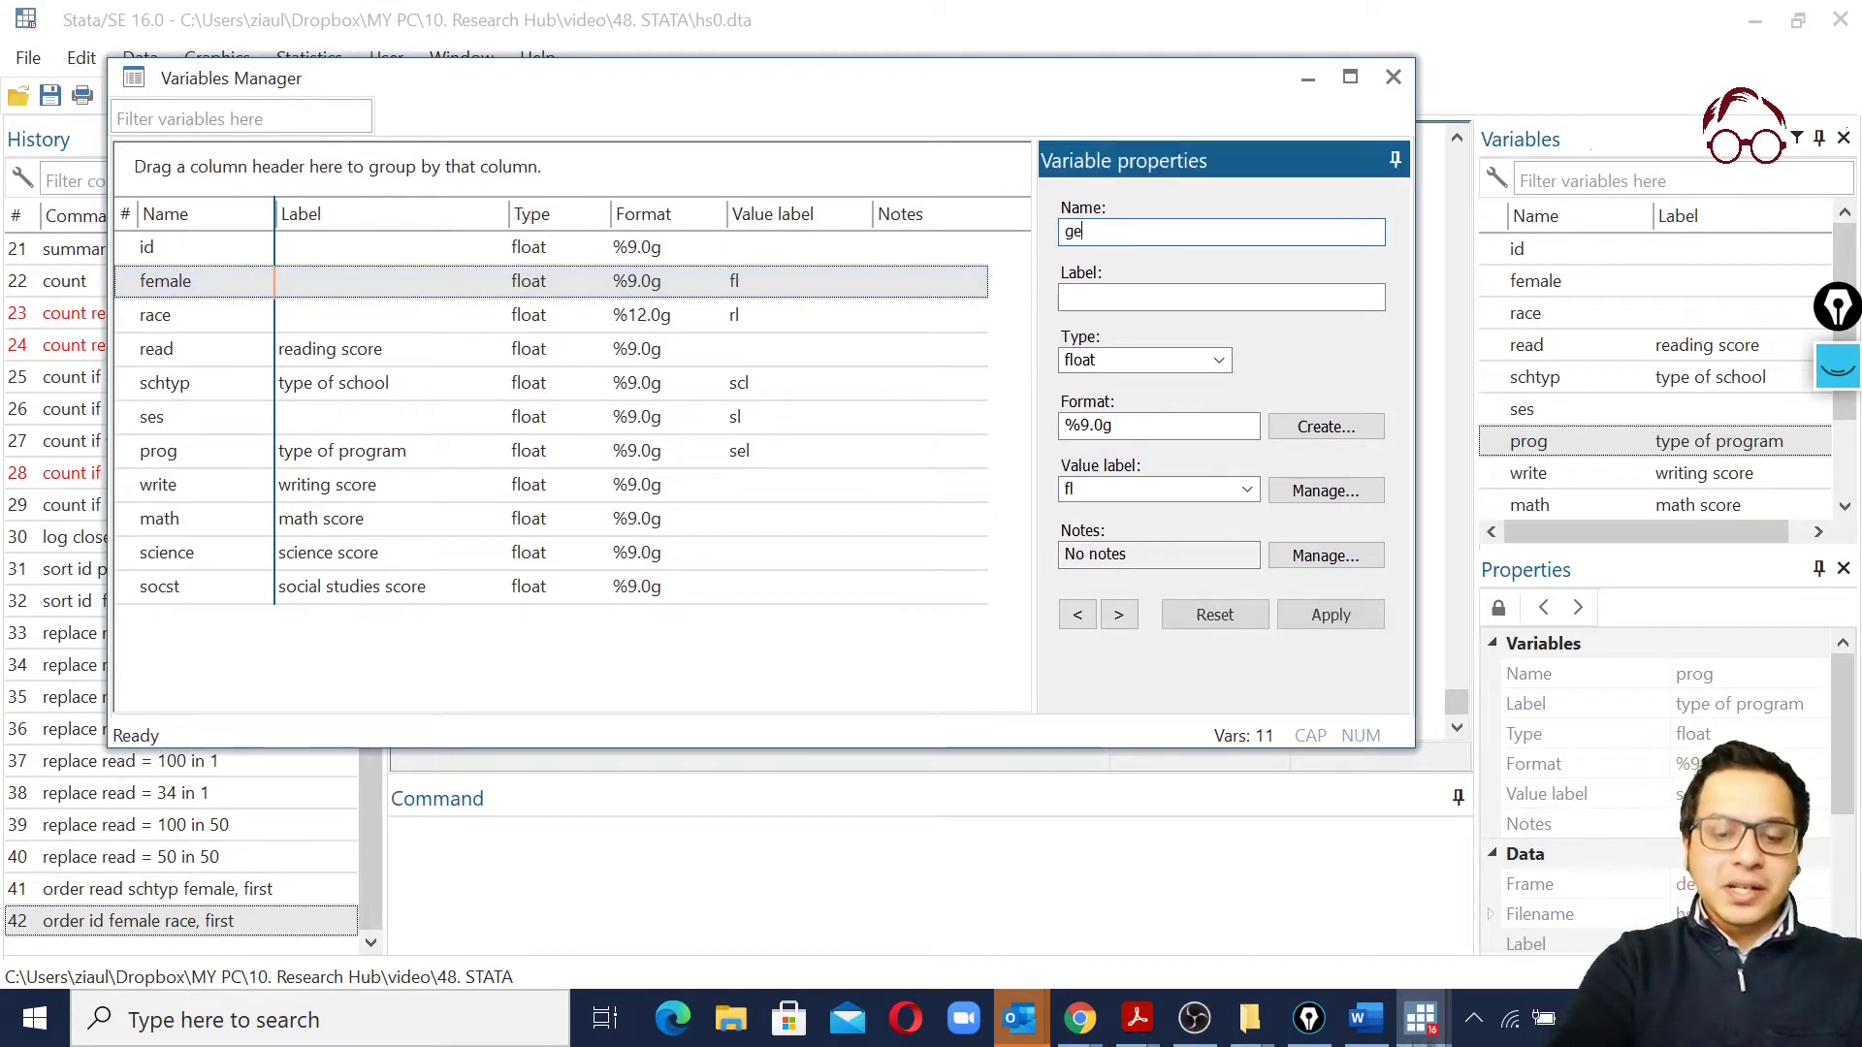
text(r)
key(BackSpace)
text(nd)
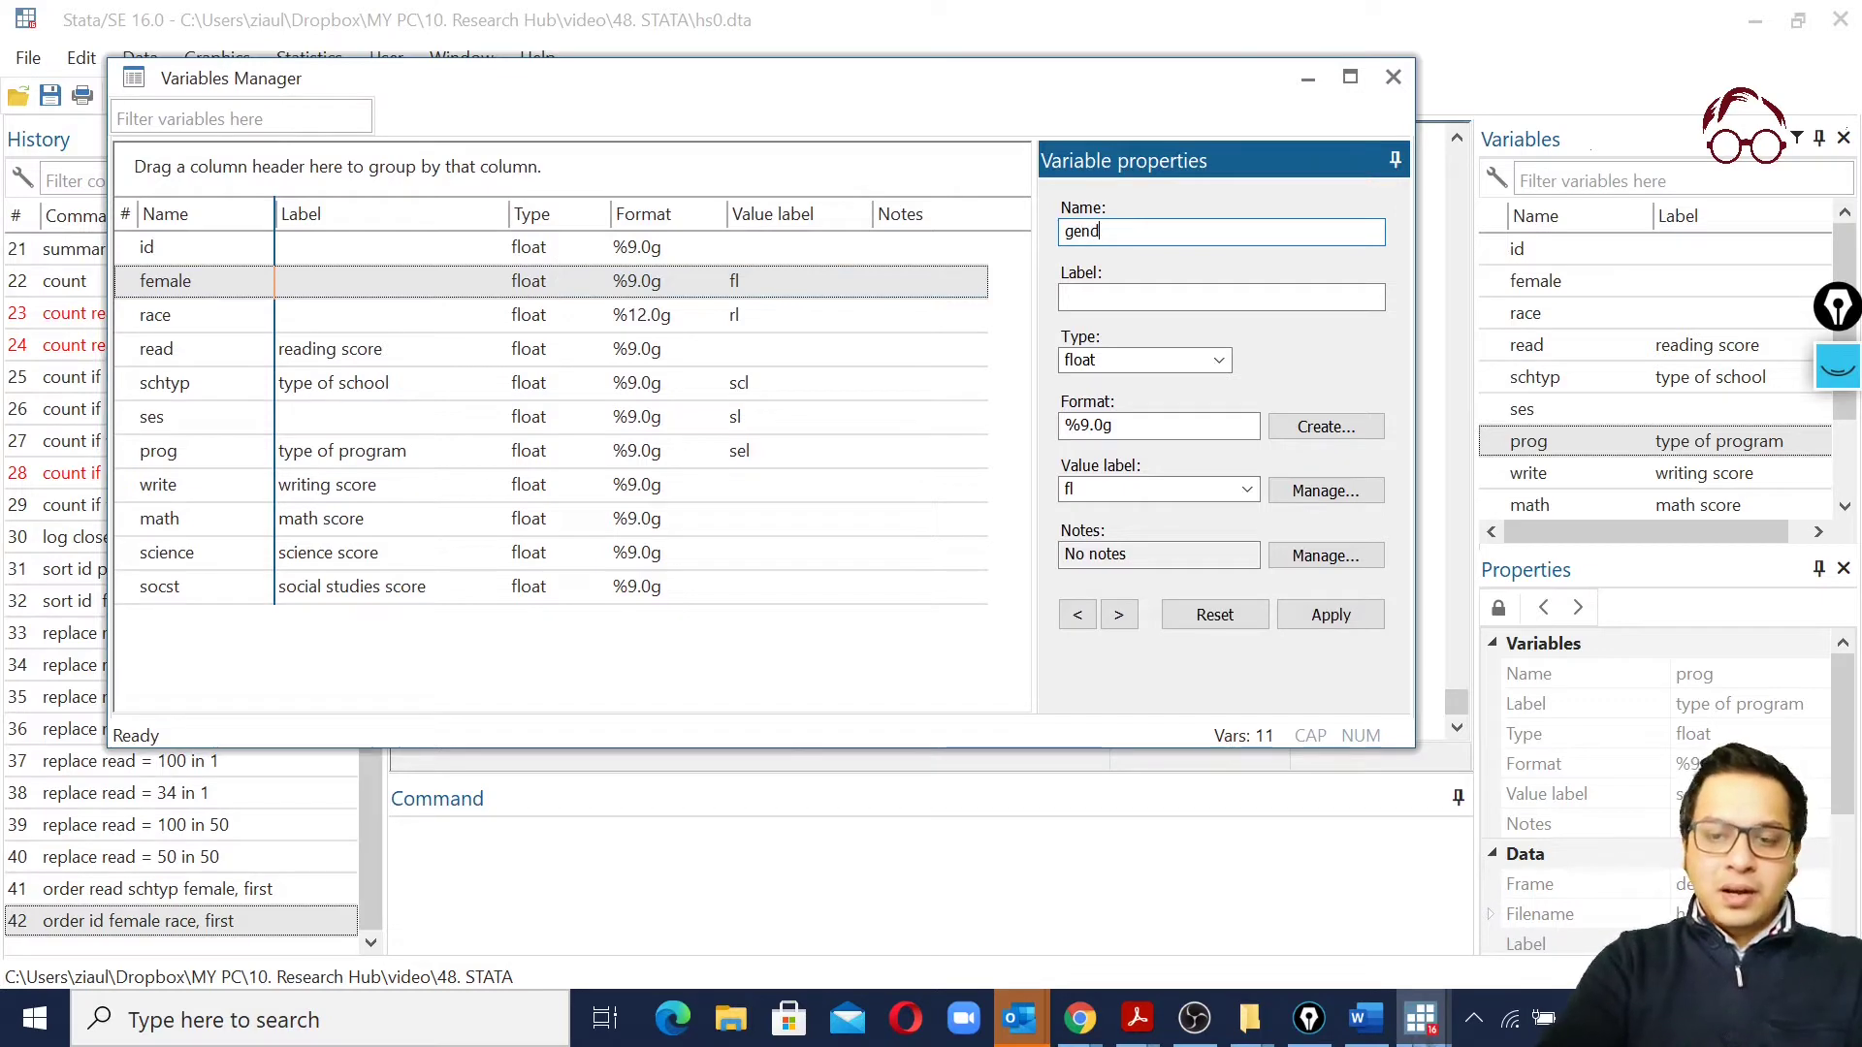
text(er)
double_click(827, 87)
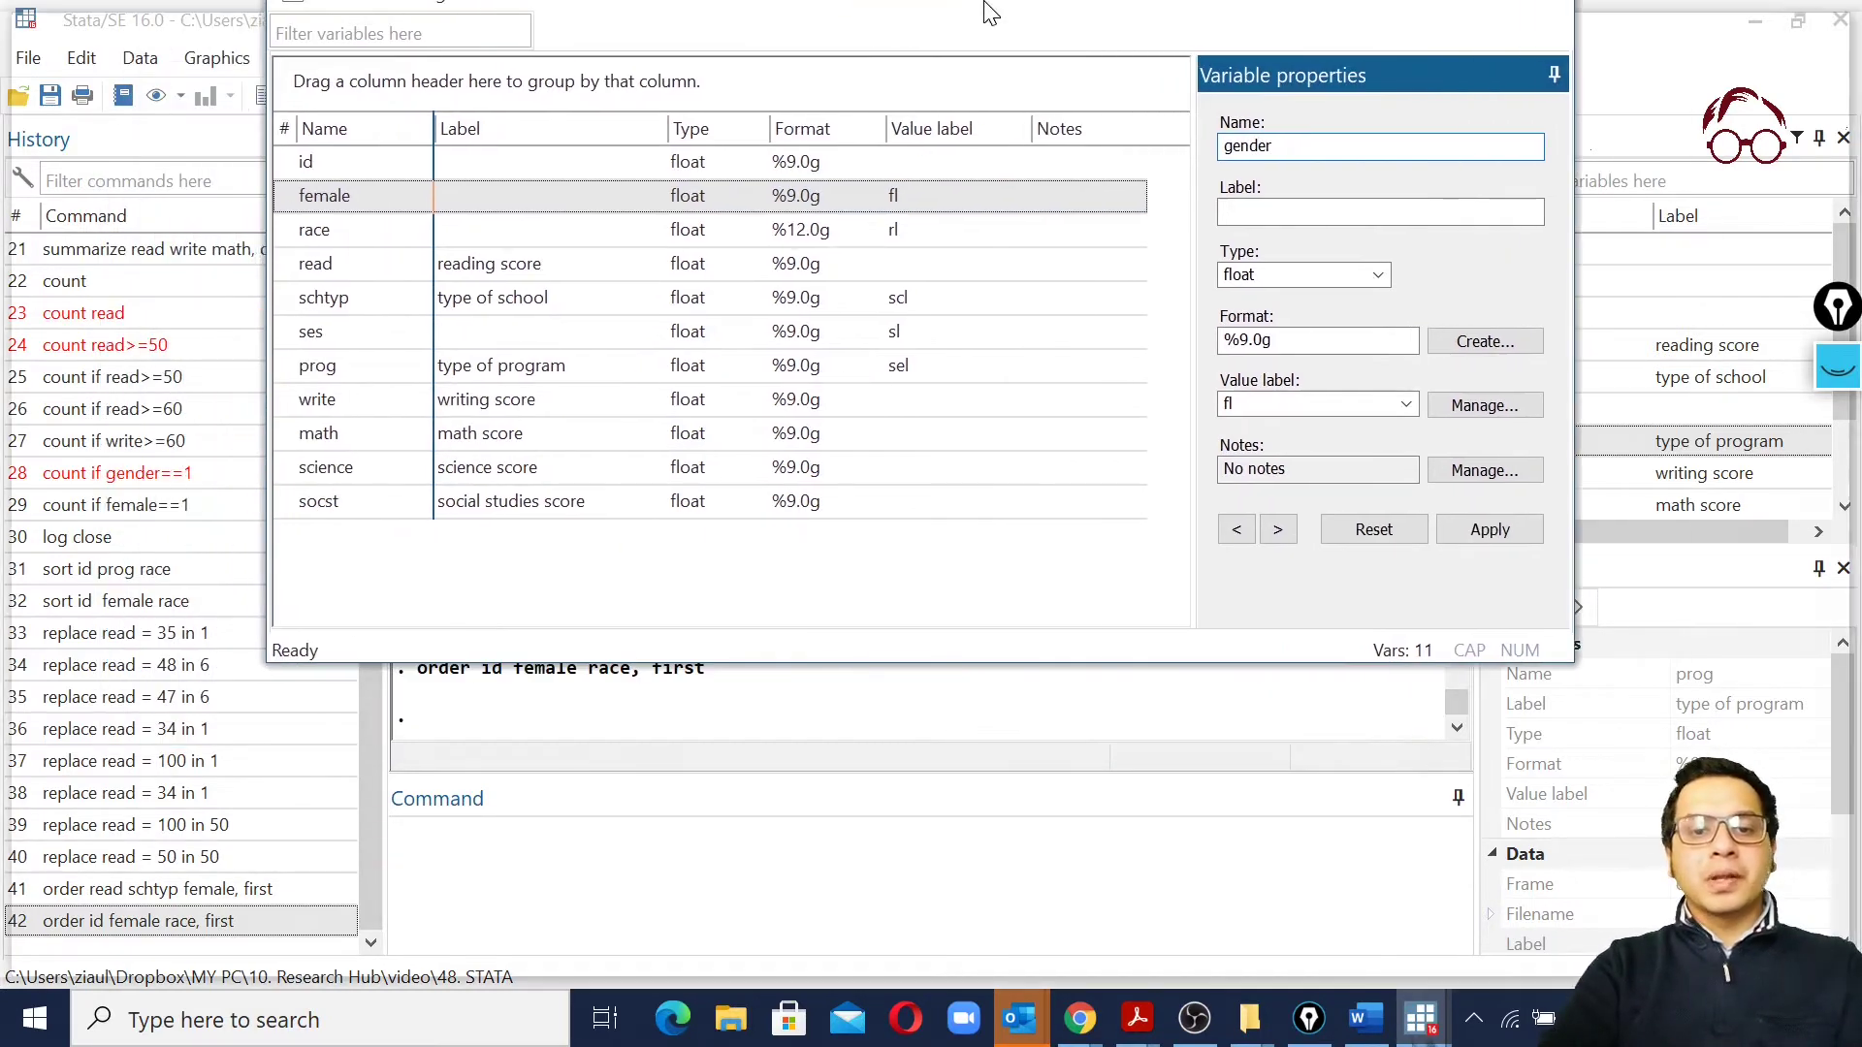
double_click(1158, 29)
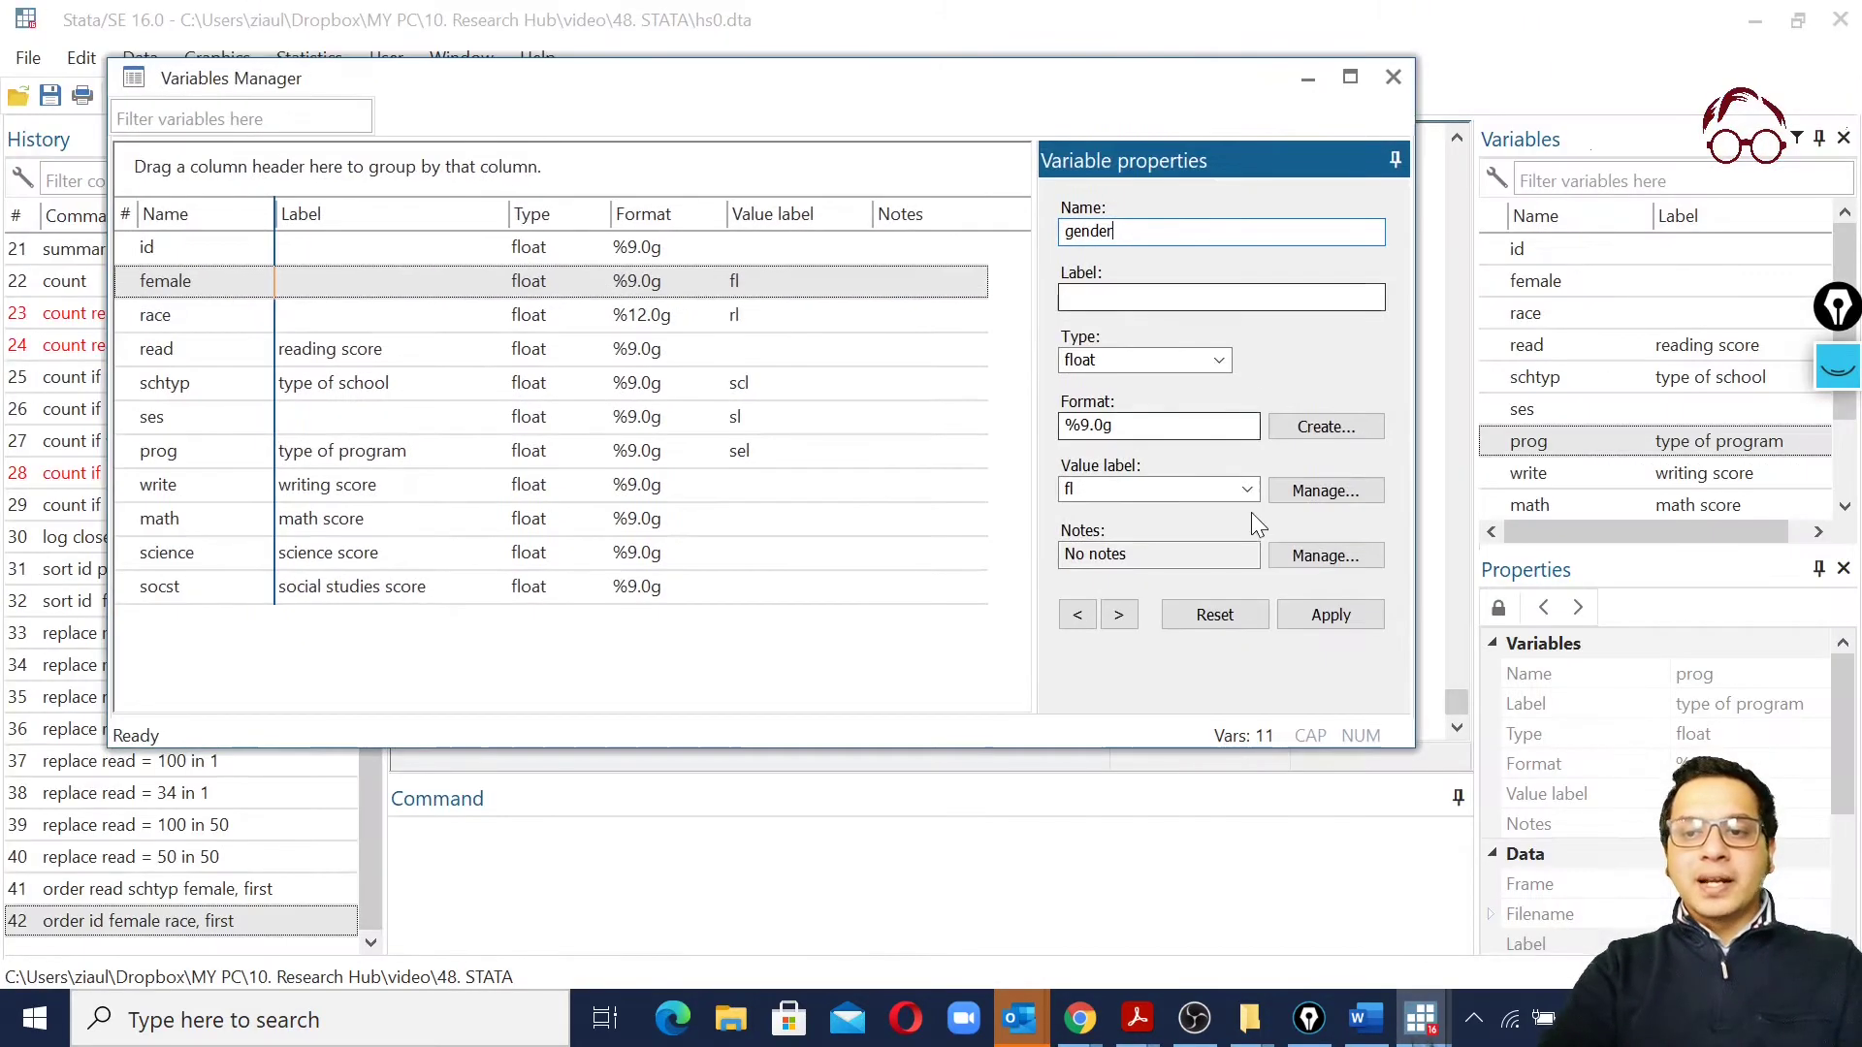
click(1330, 615)
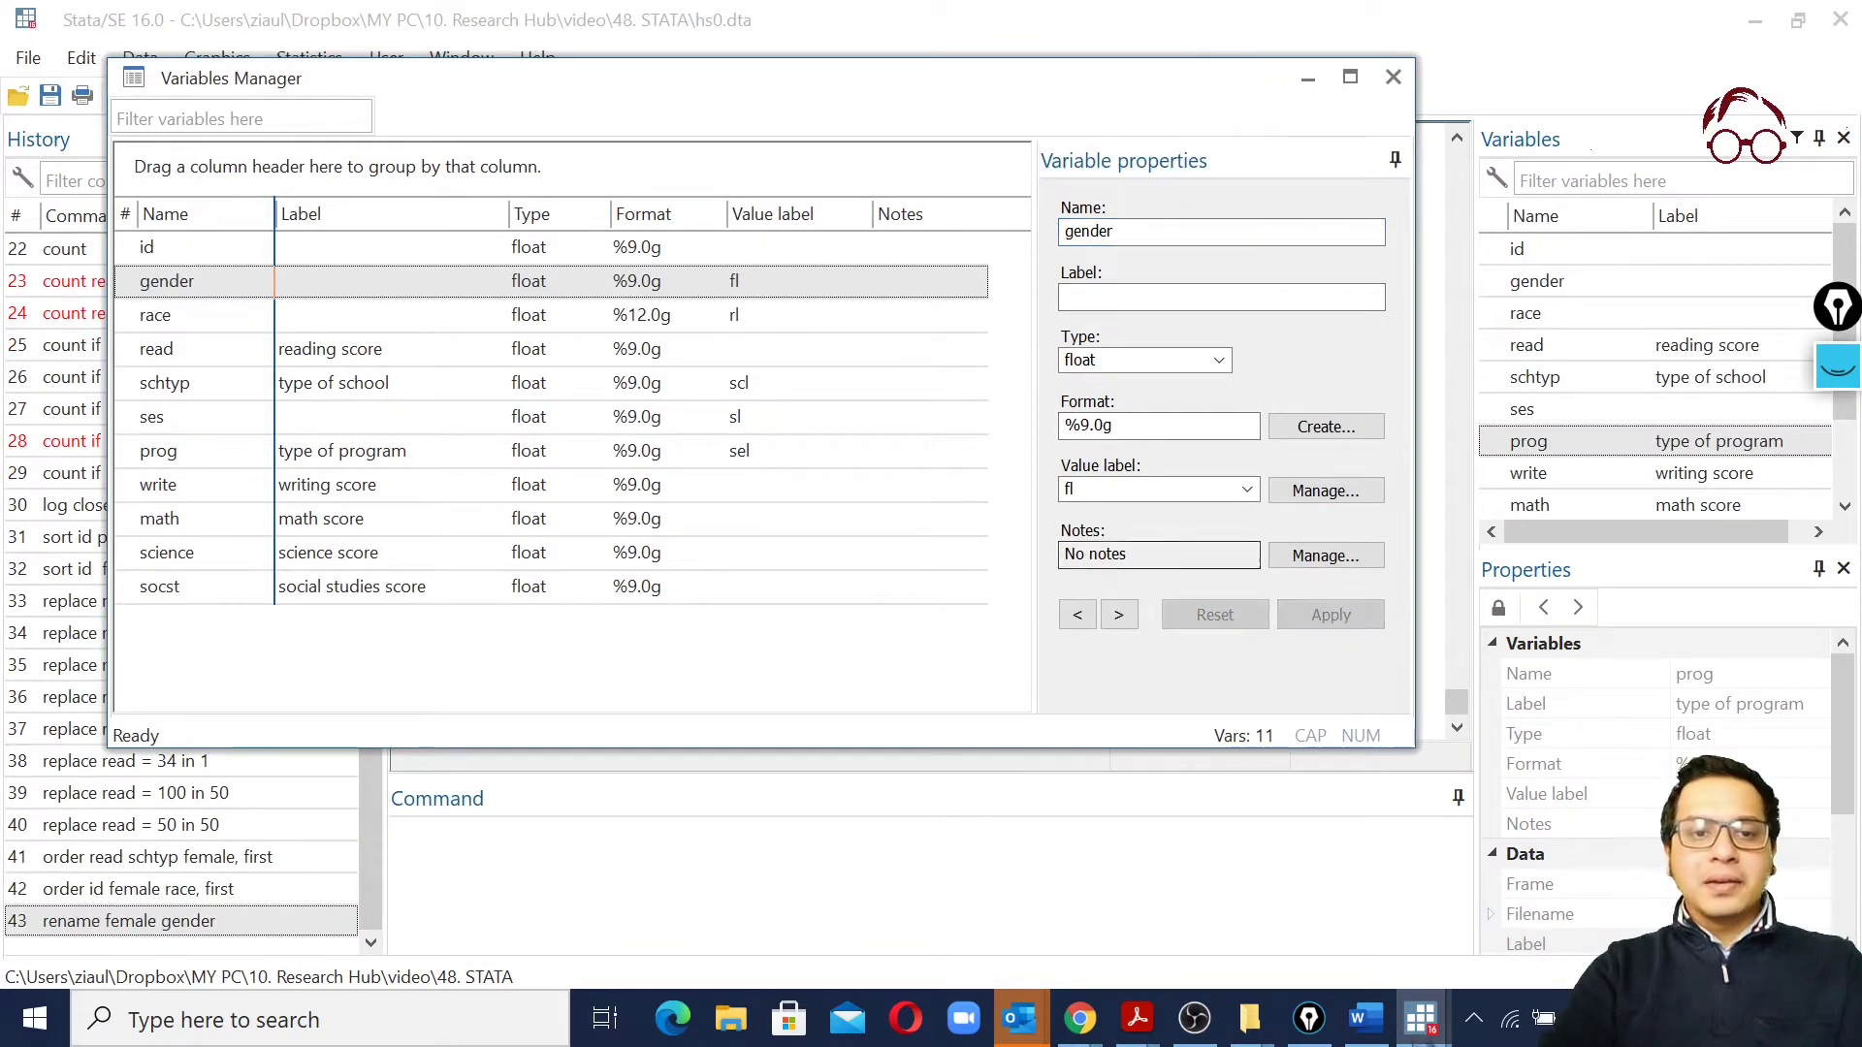
Minimize the Variables Manager to return to the main Stata window
drag(821, 93, 1356, 0)
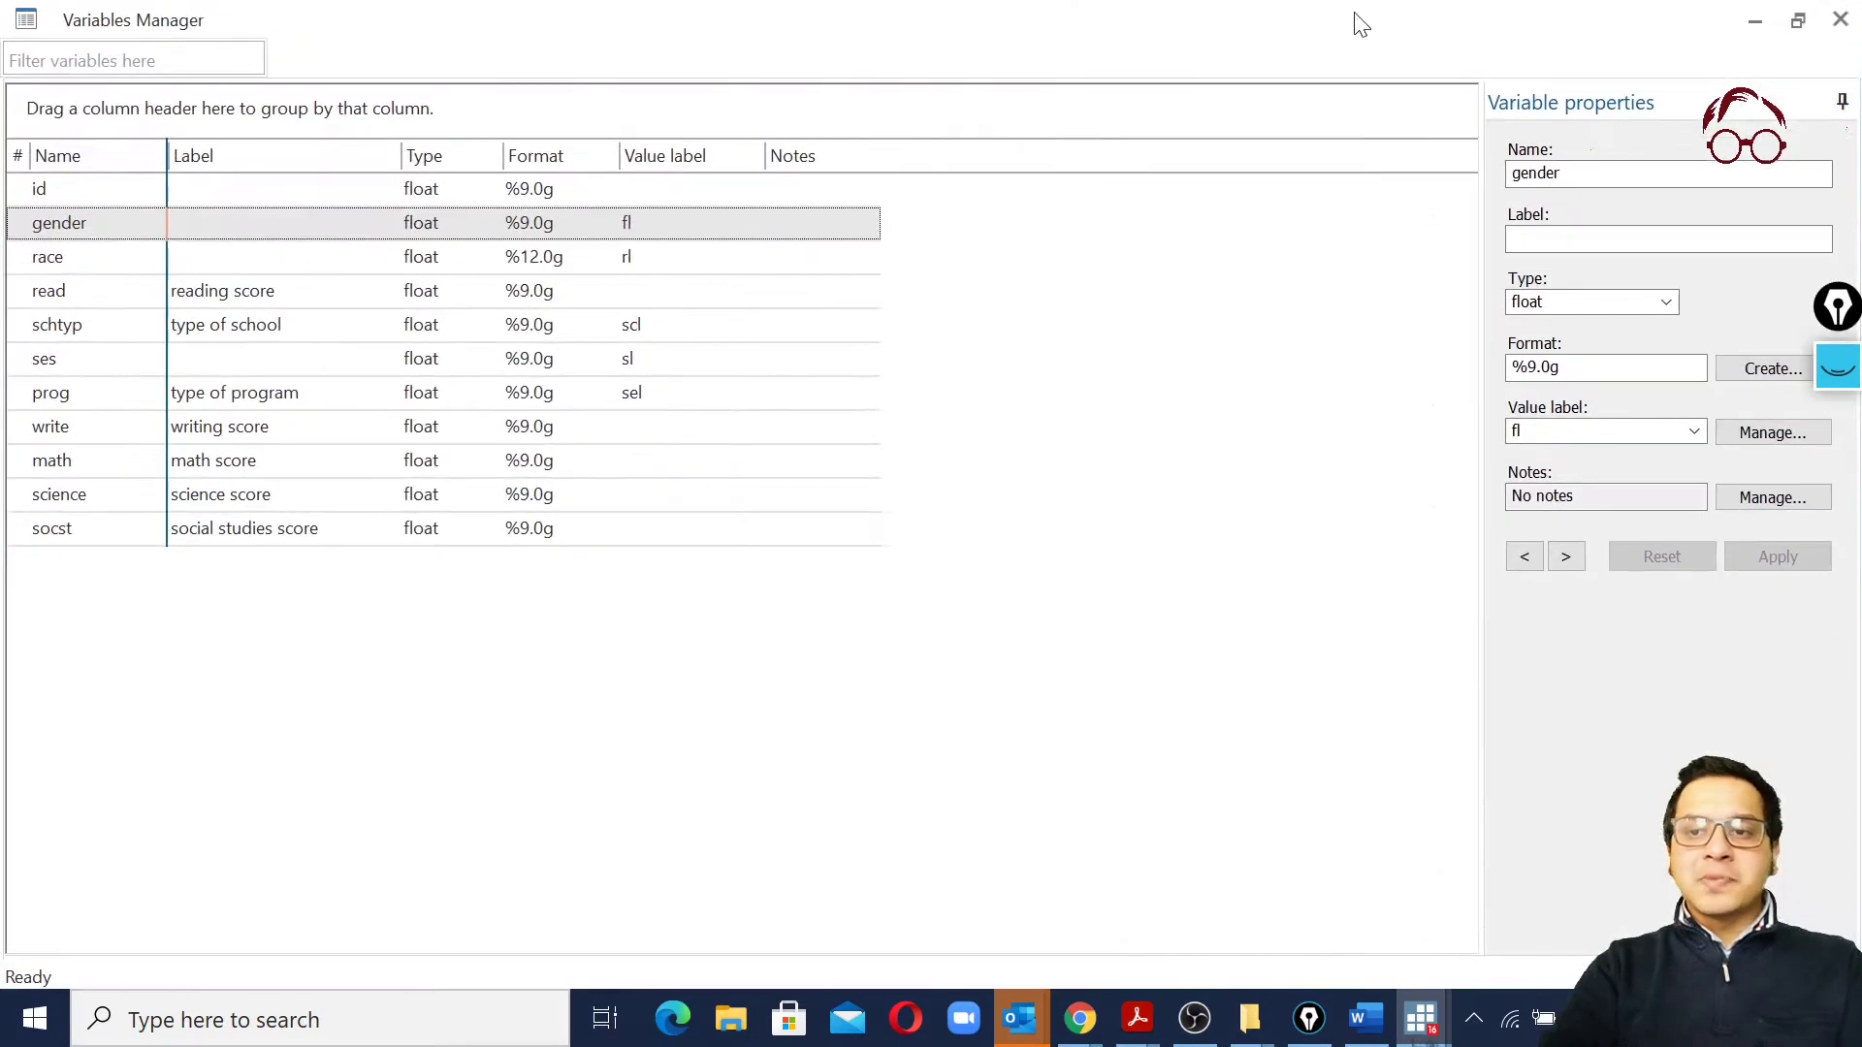
click(1797, 20)
click(1313, 72)
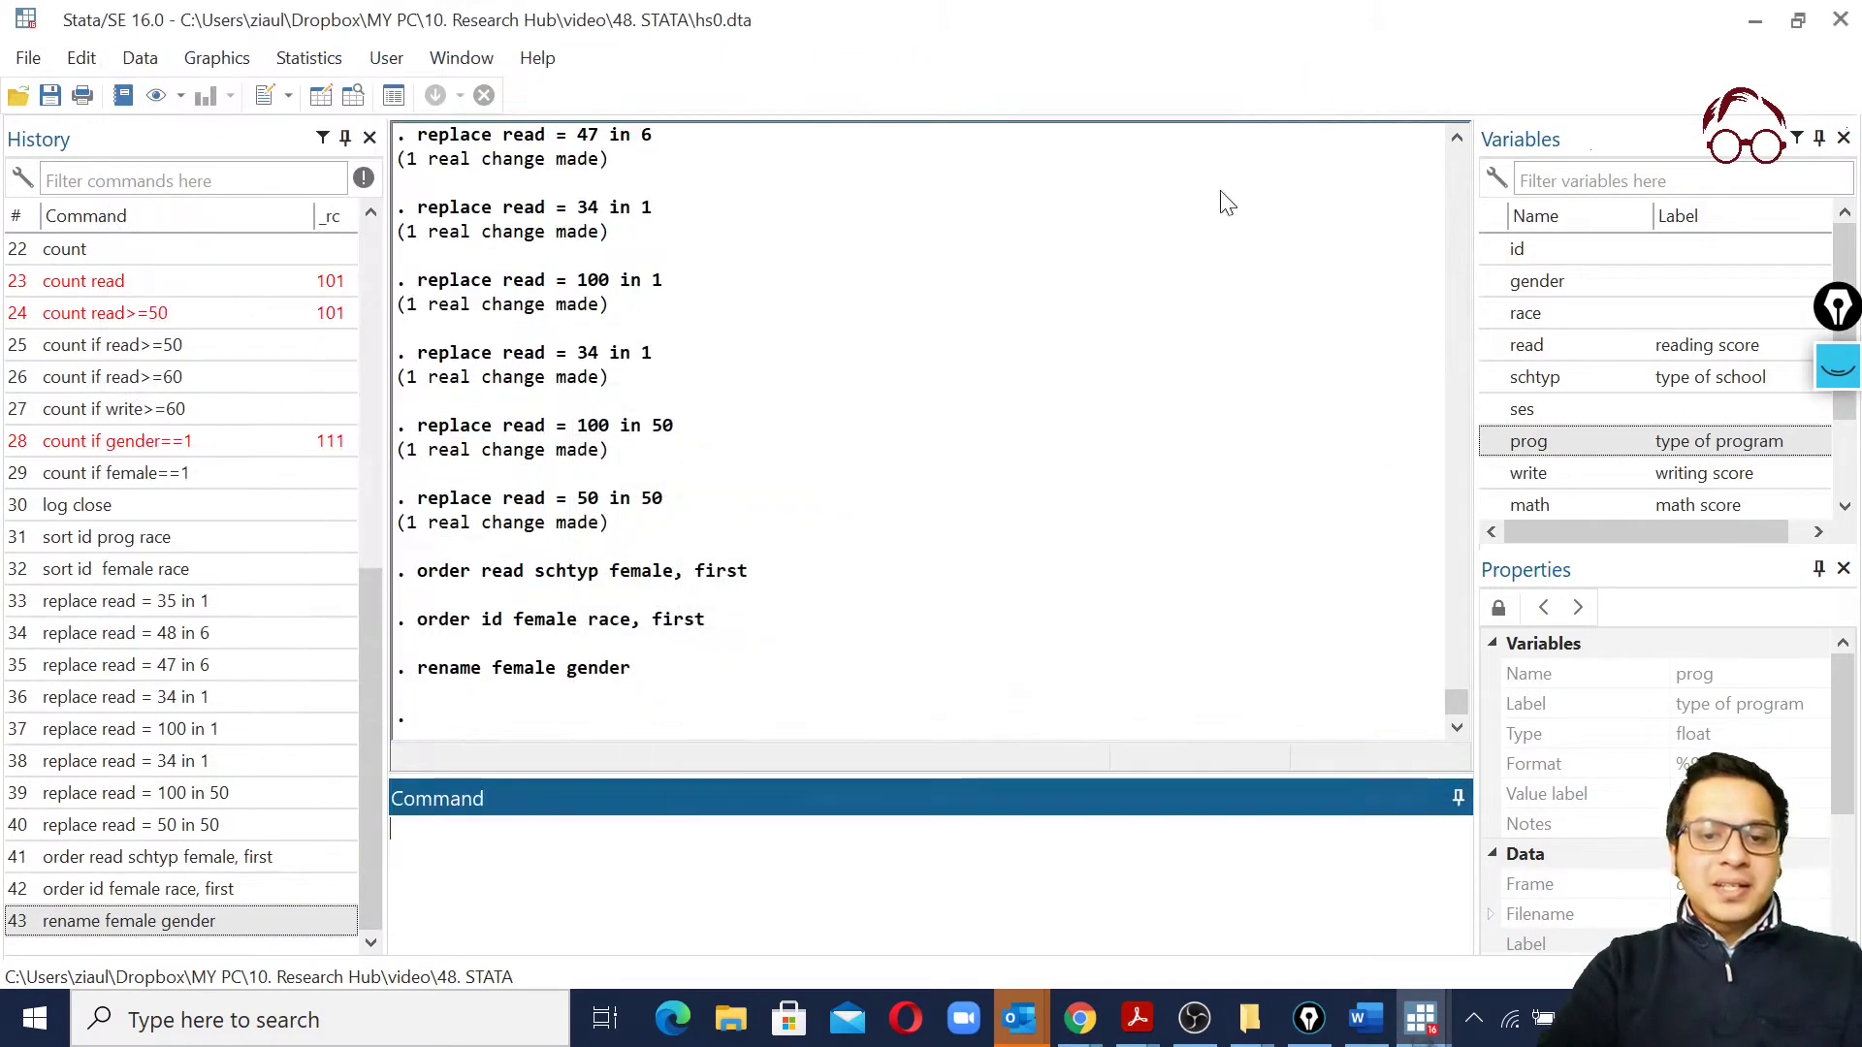
Adapt the previous rename command to run "rename race background"
click(189, 926)
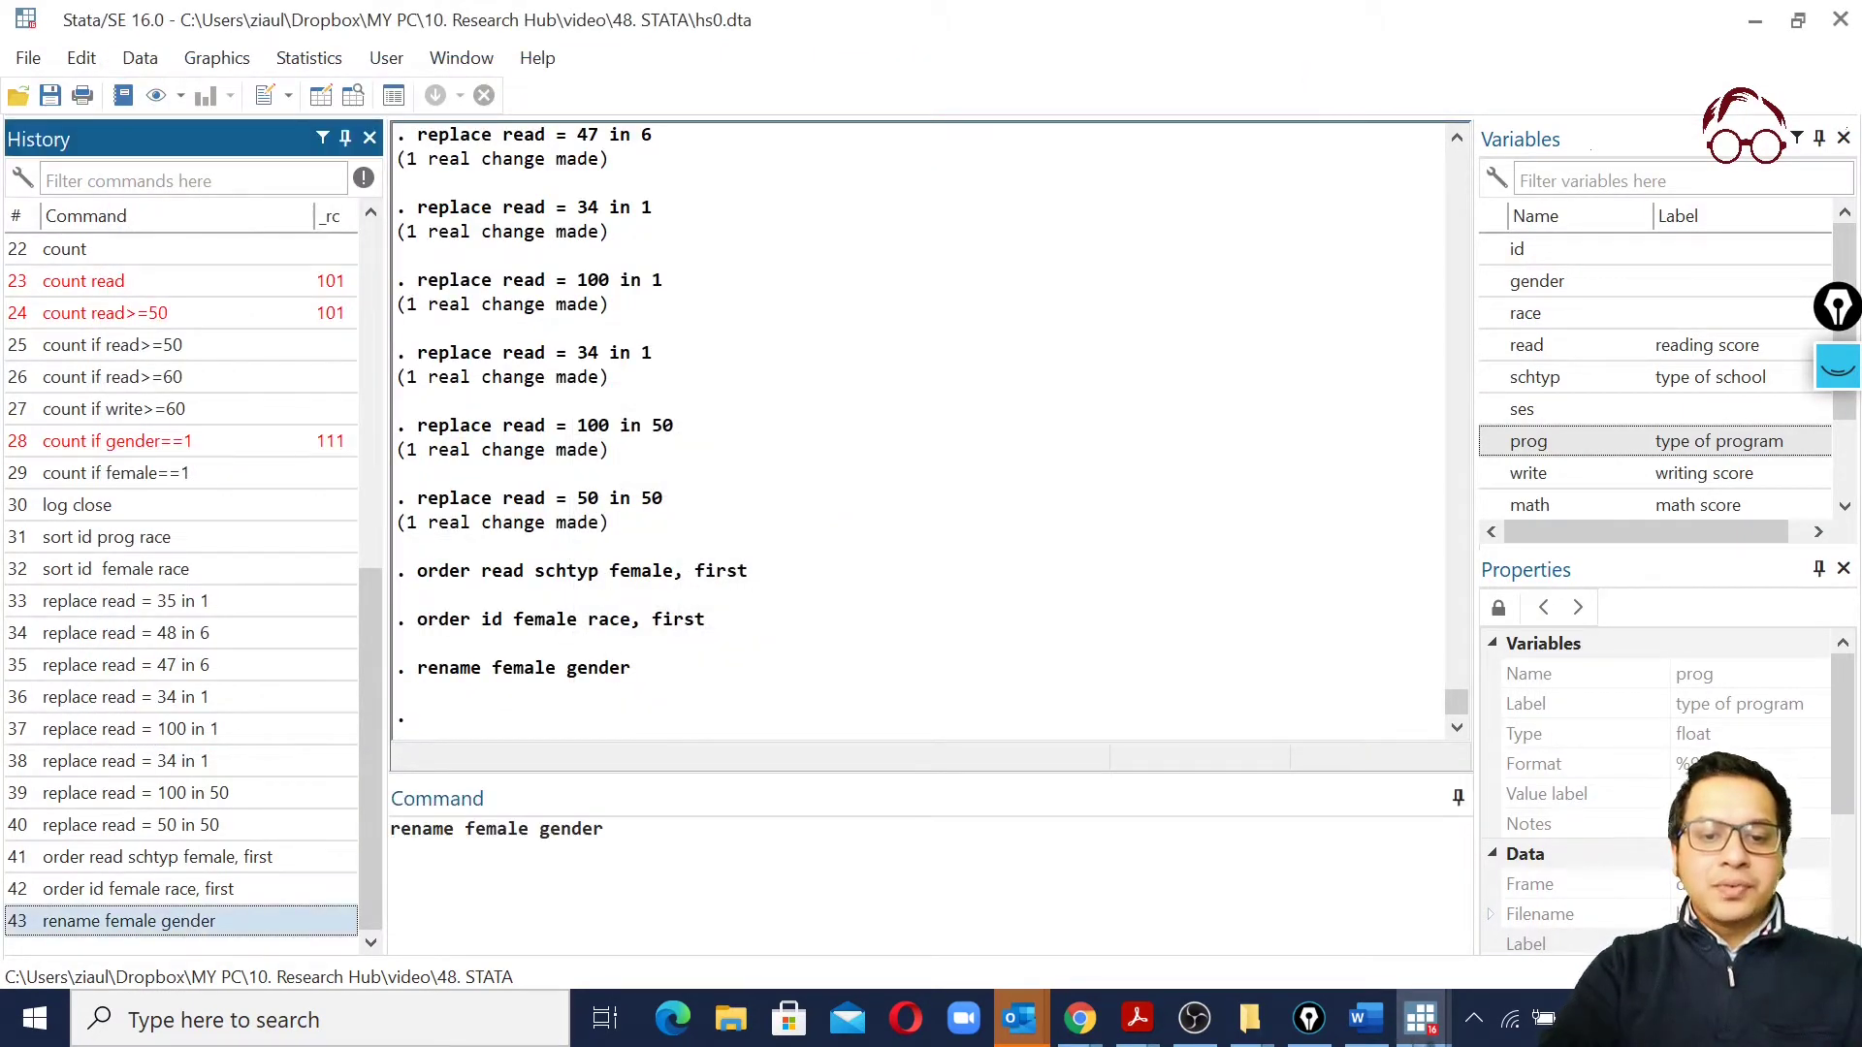
click(454, 829)
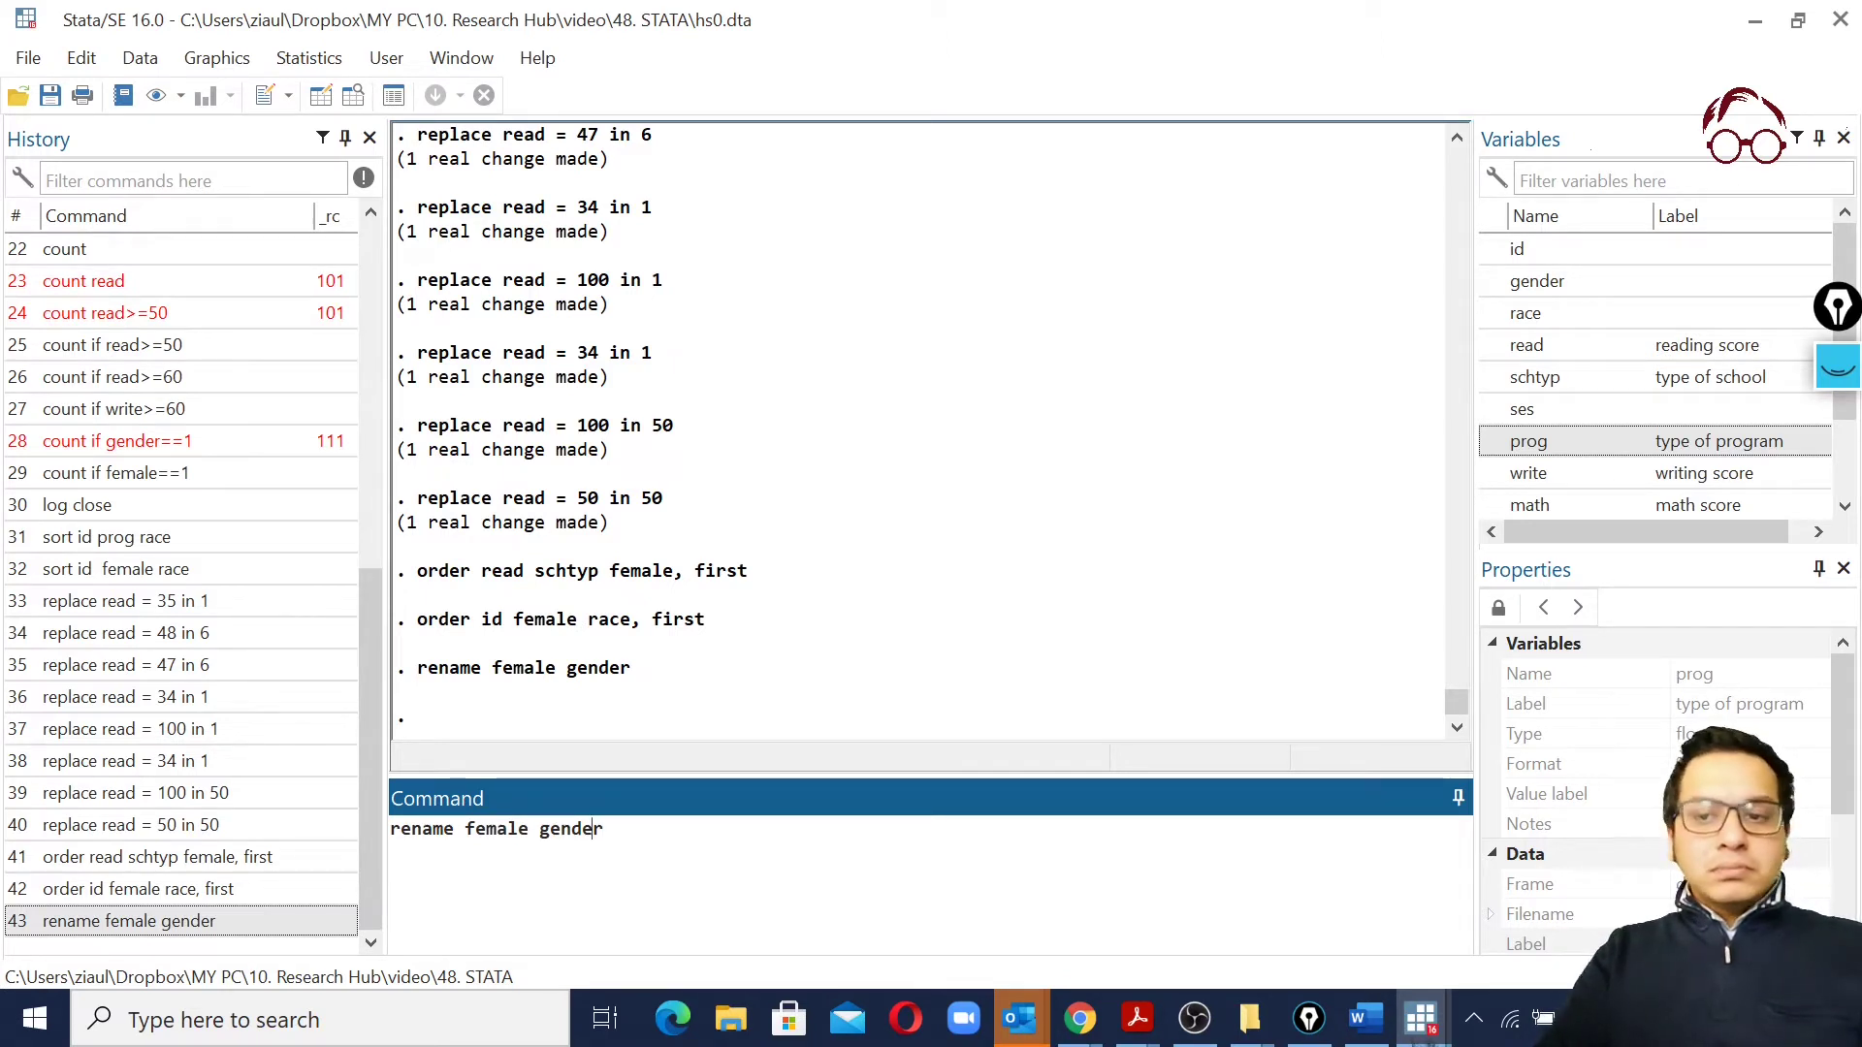
click(592, 830)
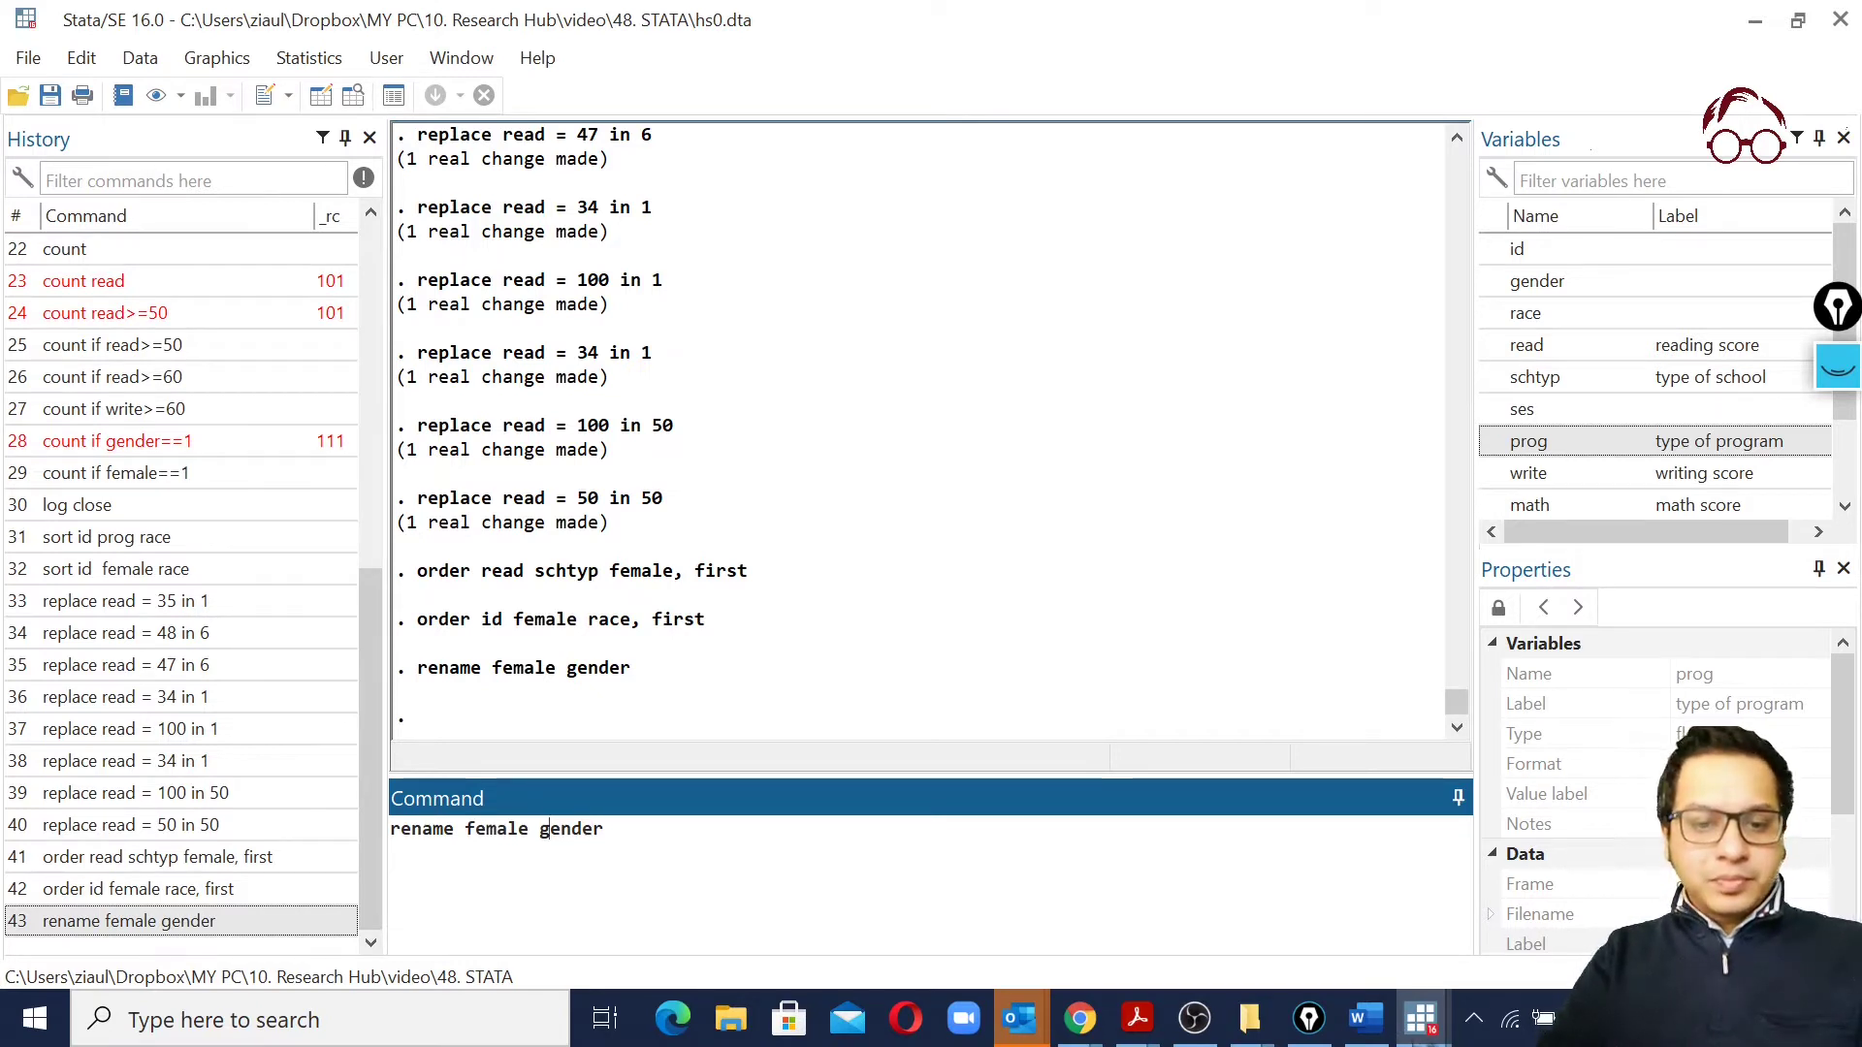
key(BackSpace)
key(BackSpace)
key(BackSpace)
key(BackSpace)
key(BackSpace)
key(BackSpace)
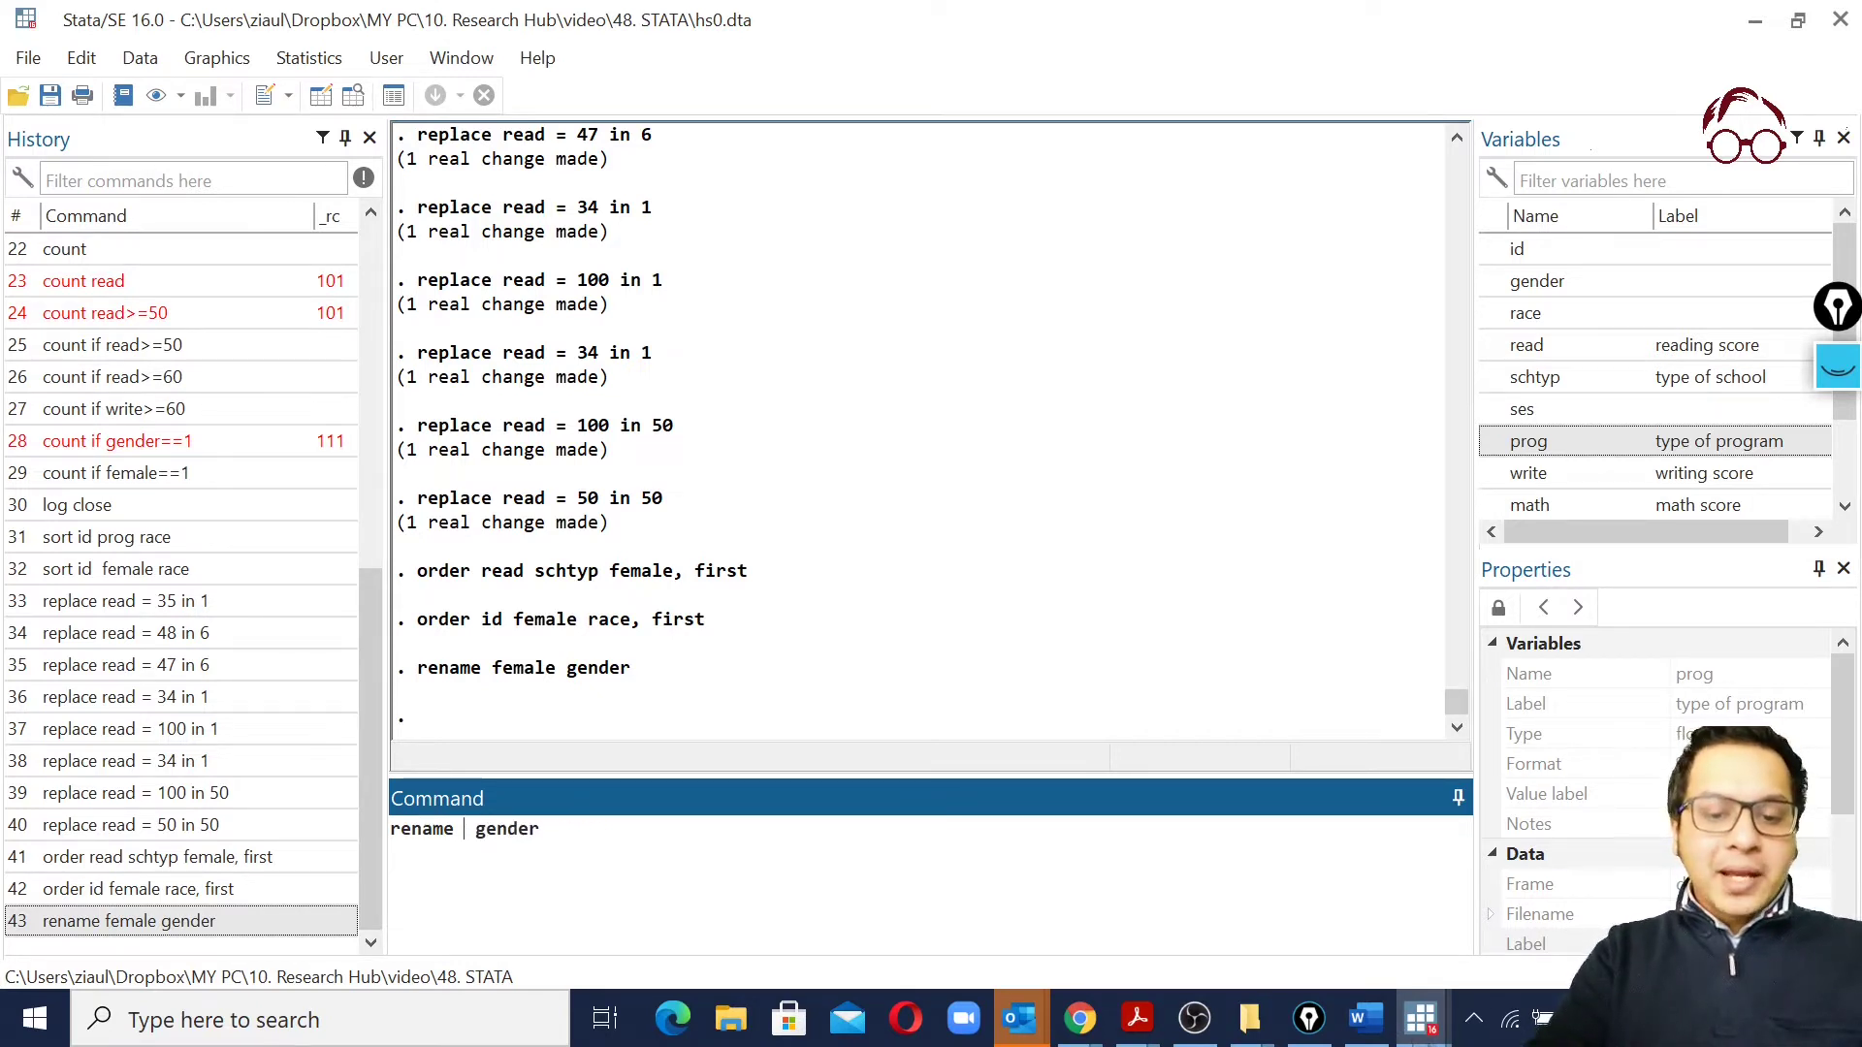
text(race)
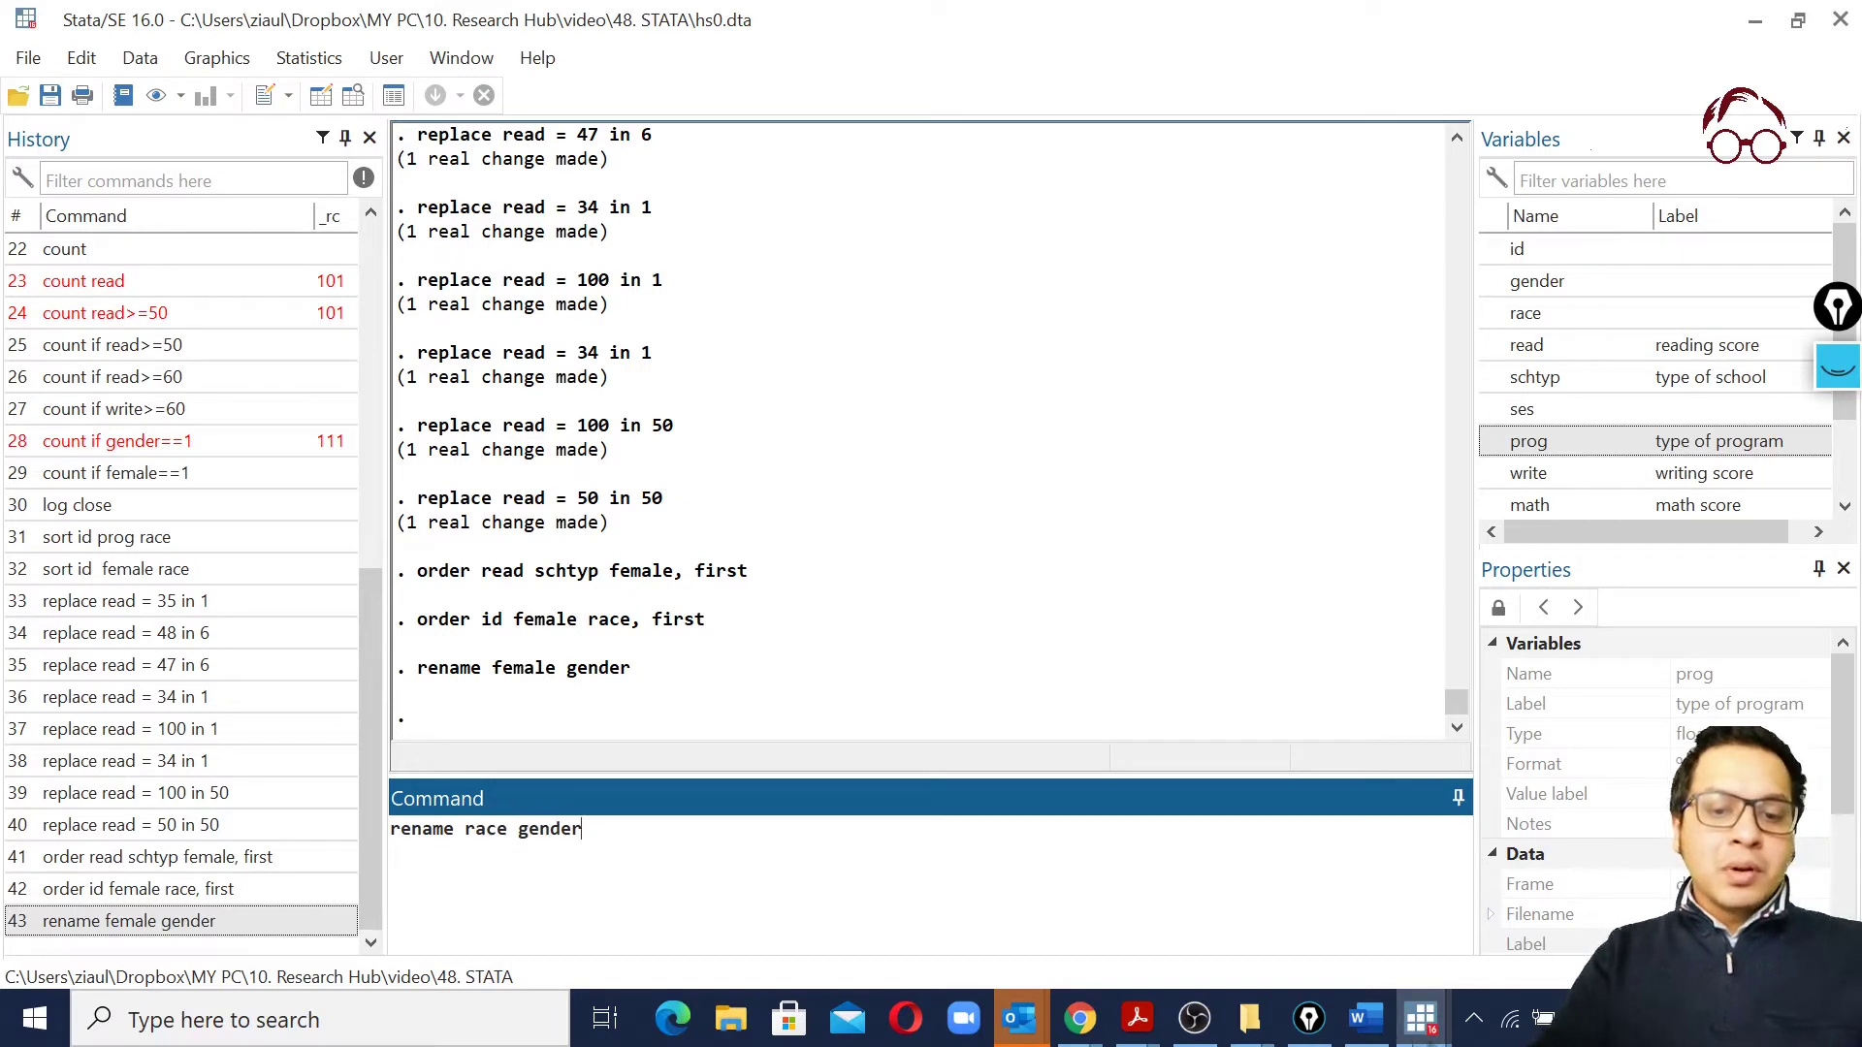
key(shift+Left)
key(shift+Left)
key(shift+Left)
key(shift+Left)
key(shift+Left)
text(bac)
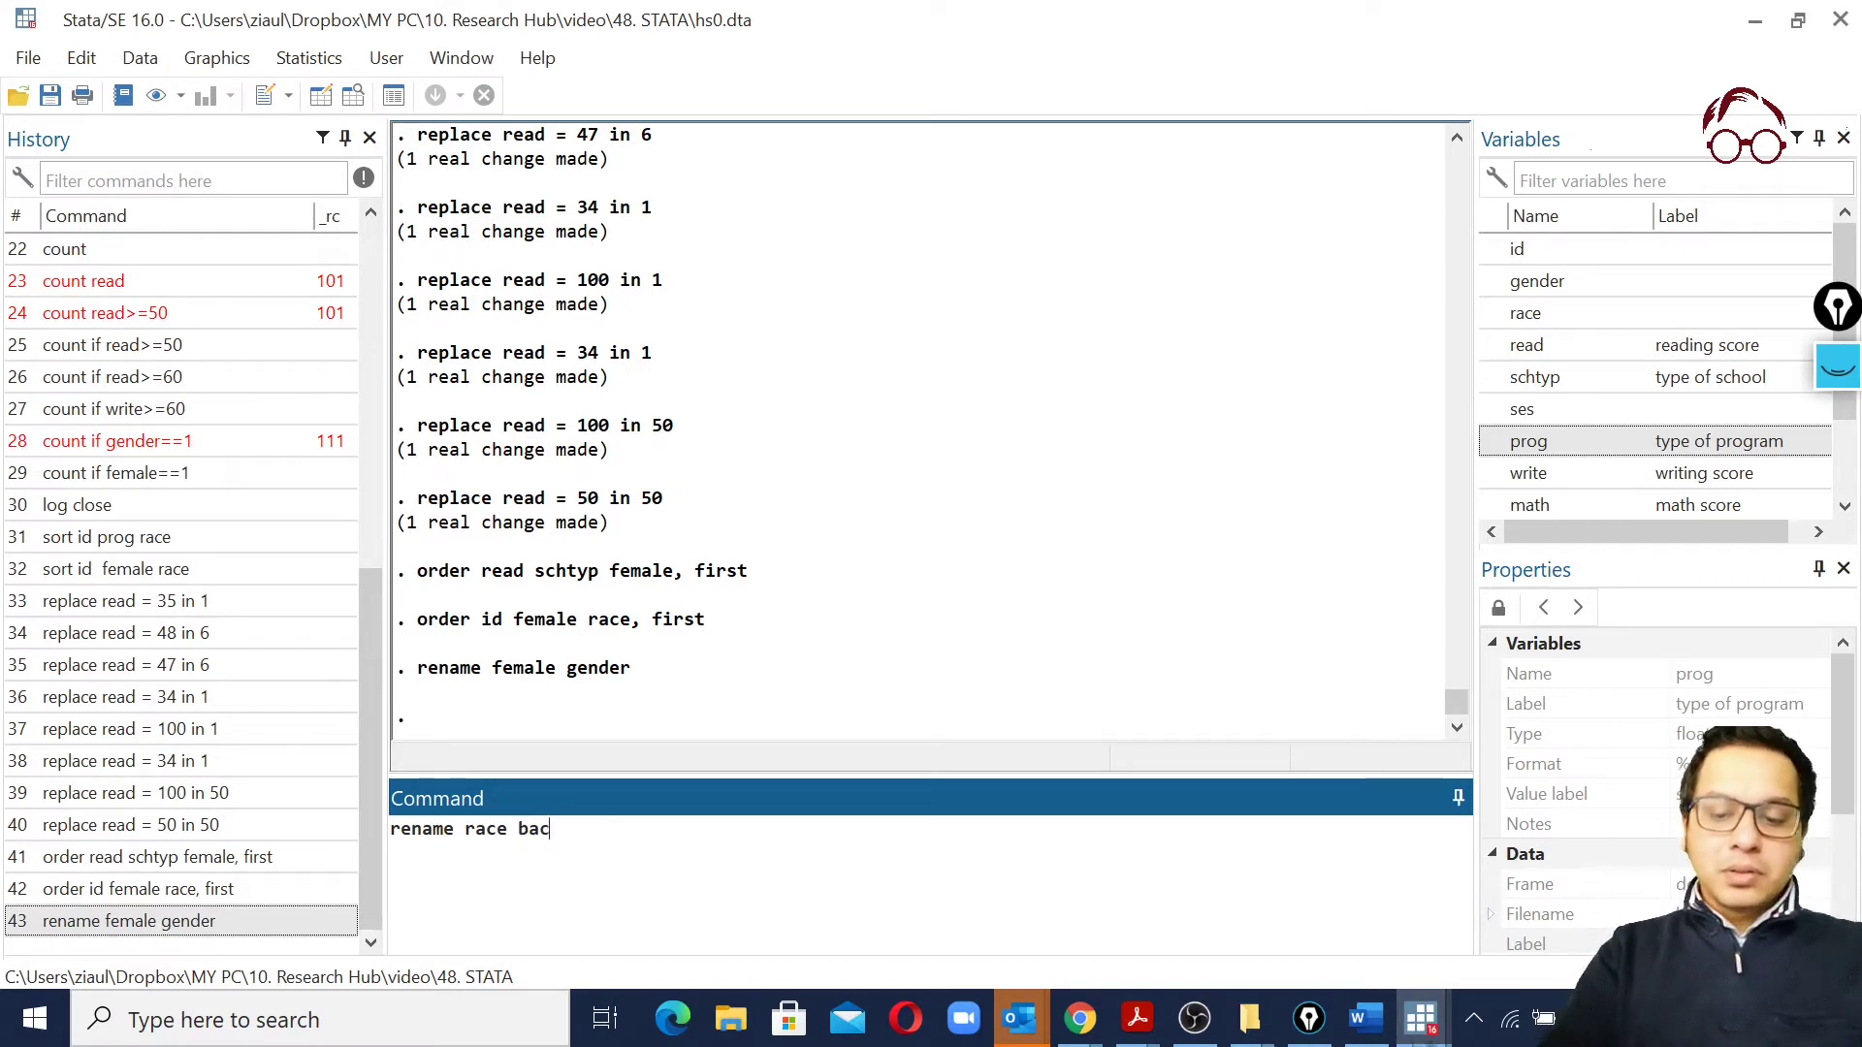
text(kground)
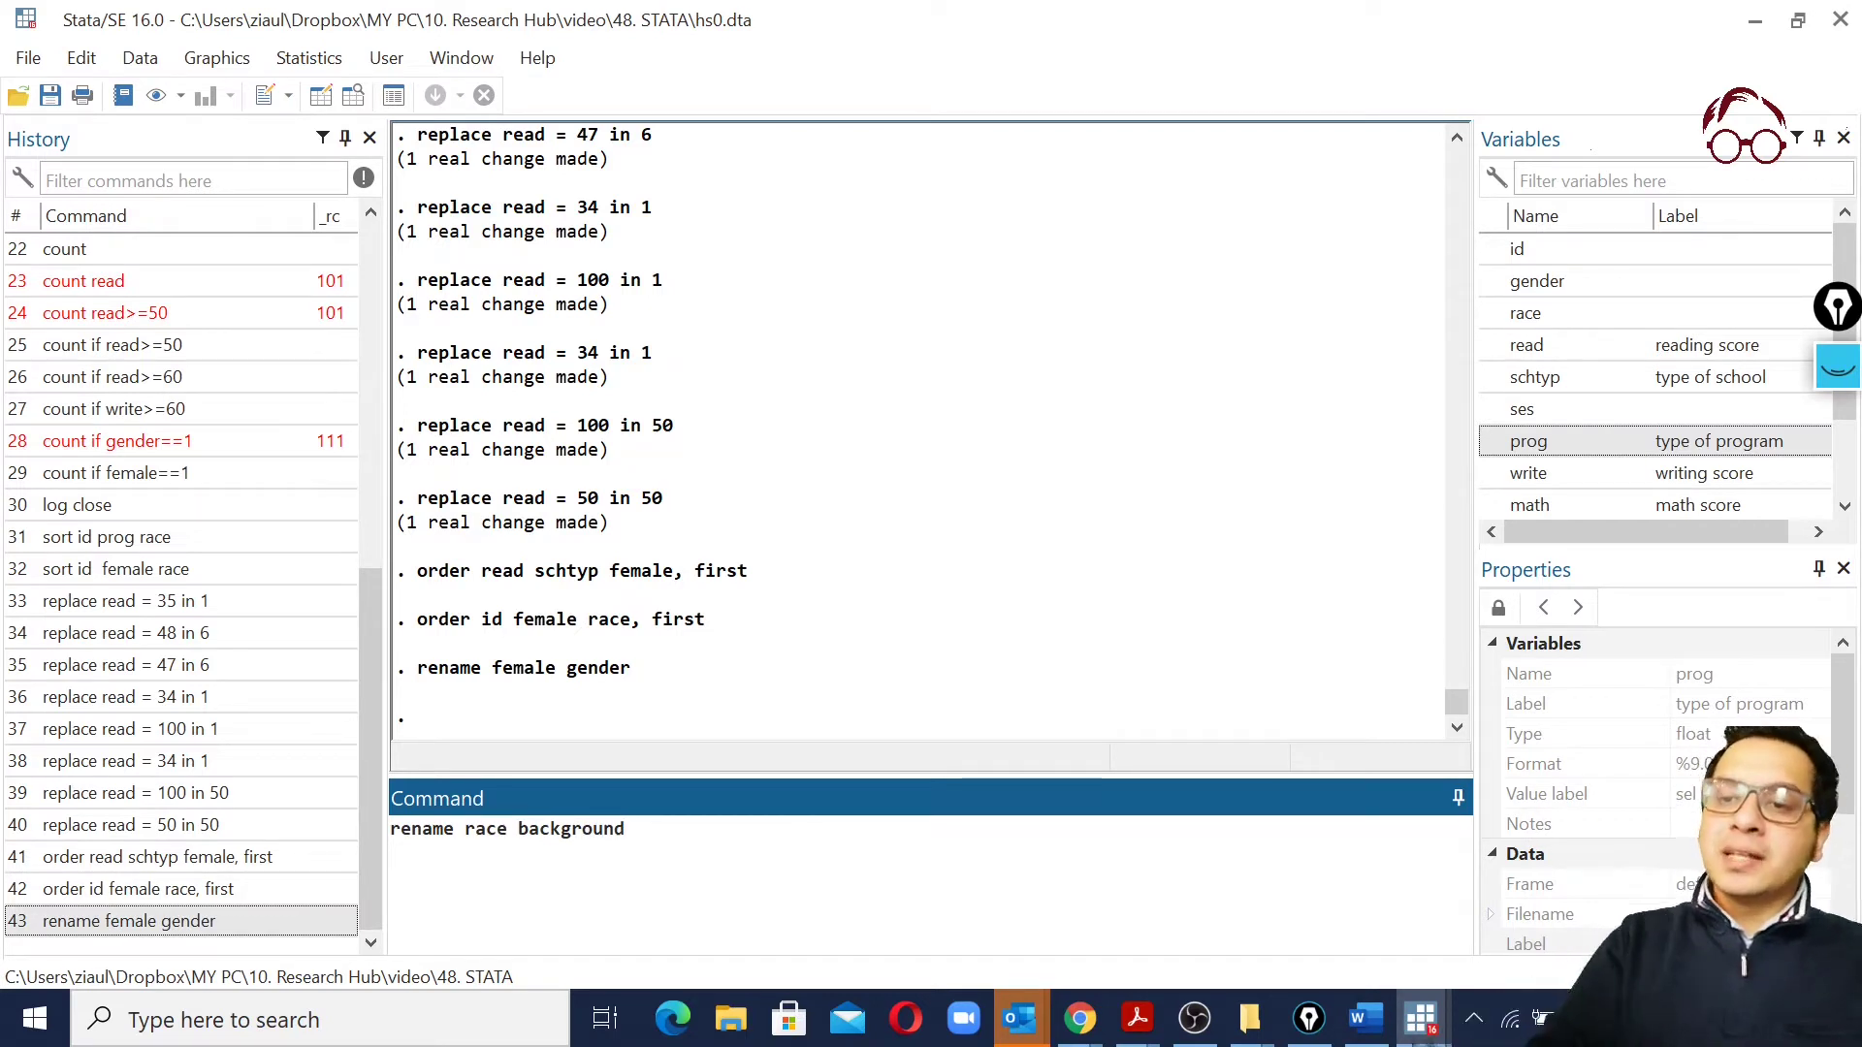
key(Return)
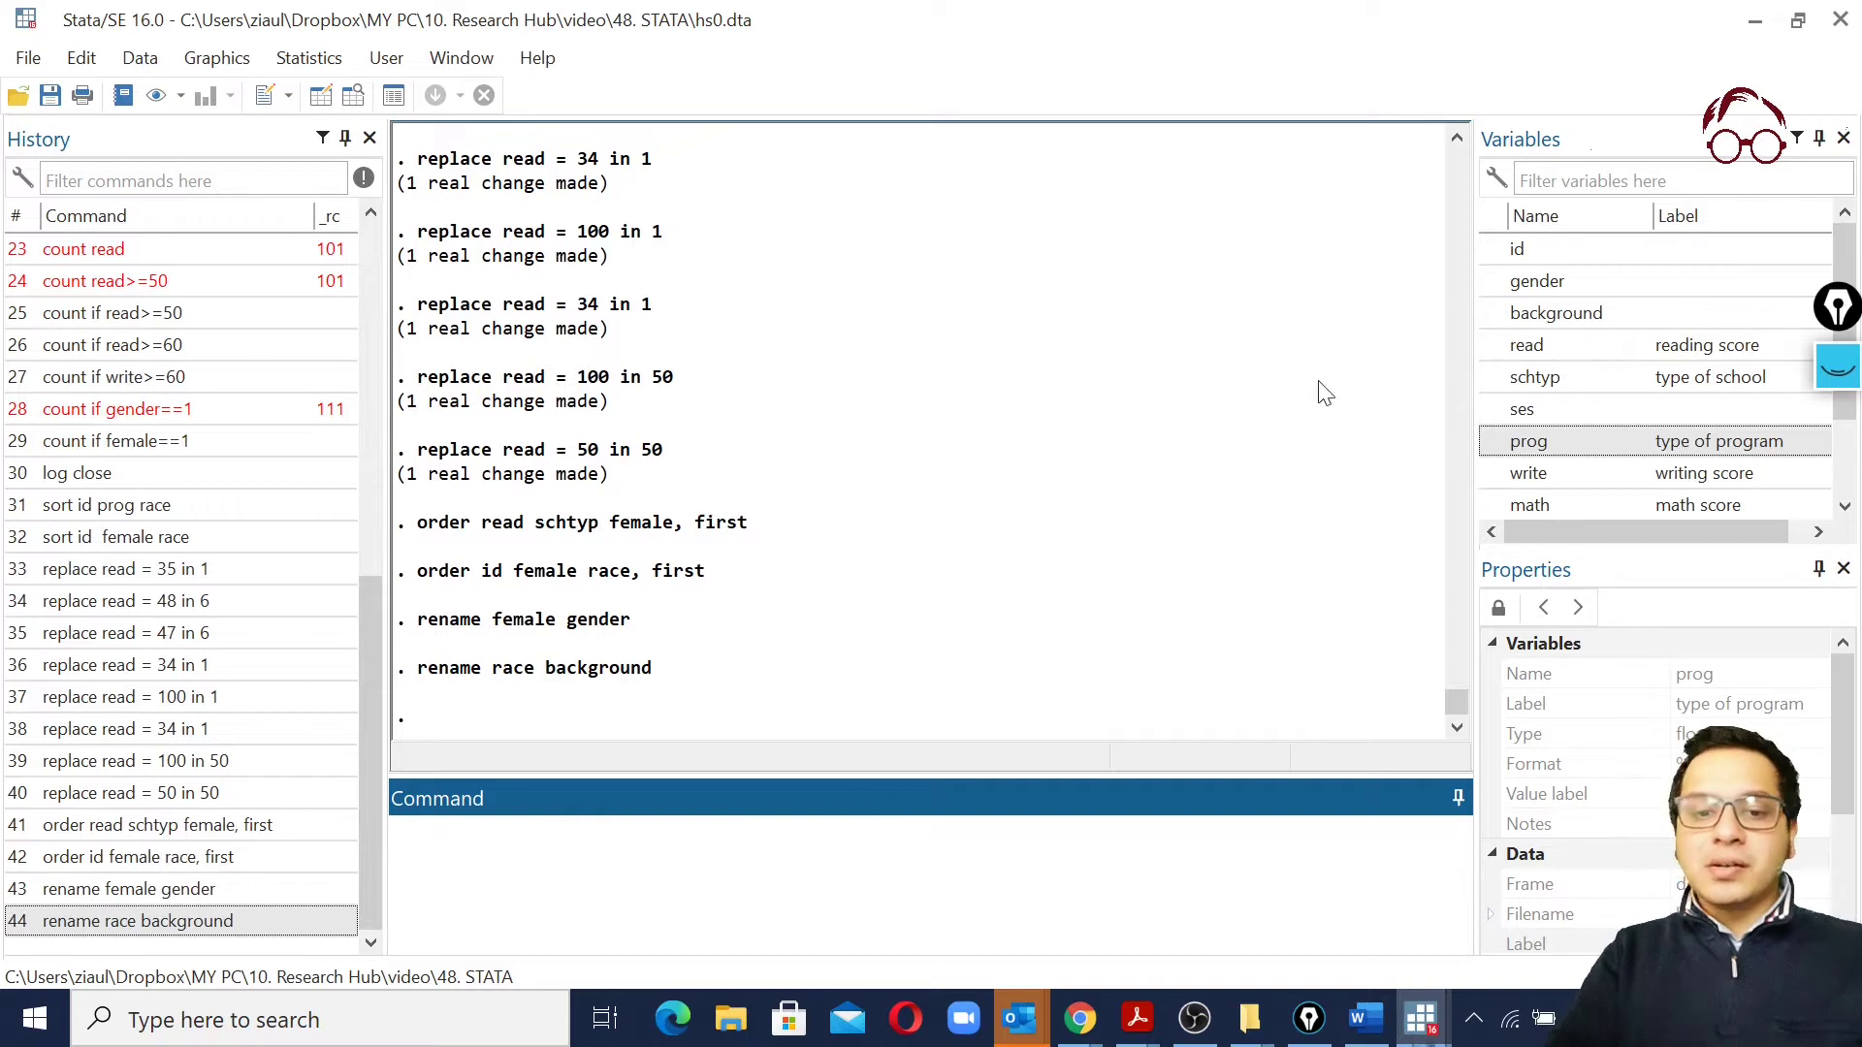
Adapt the last rename command to run "rename background race", restoring the variable's original name
click(134, 924)
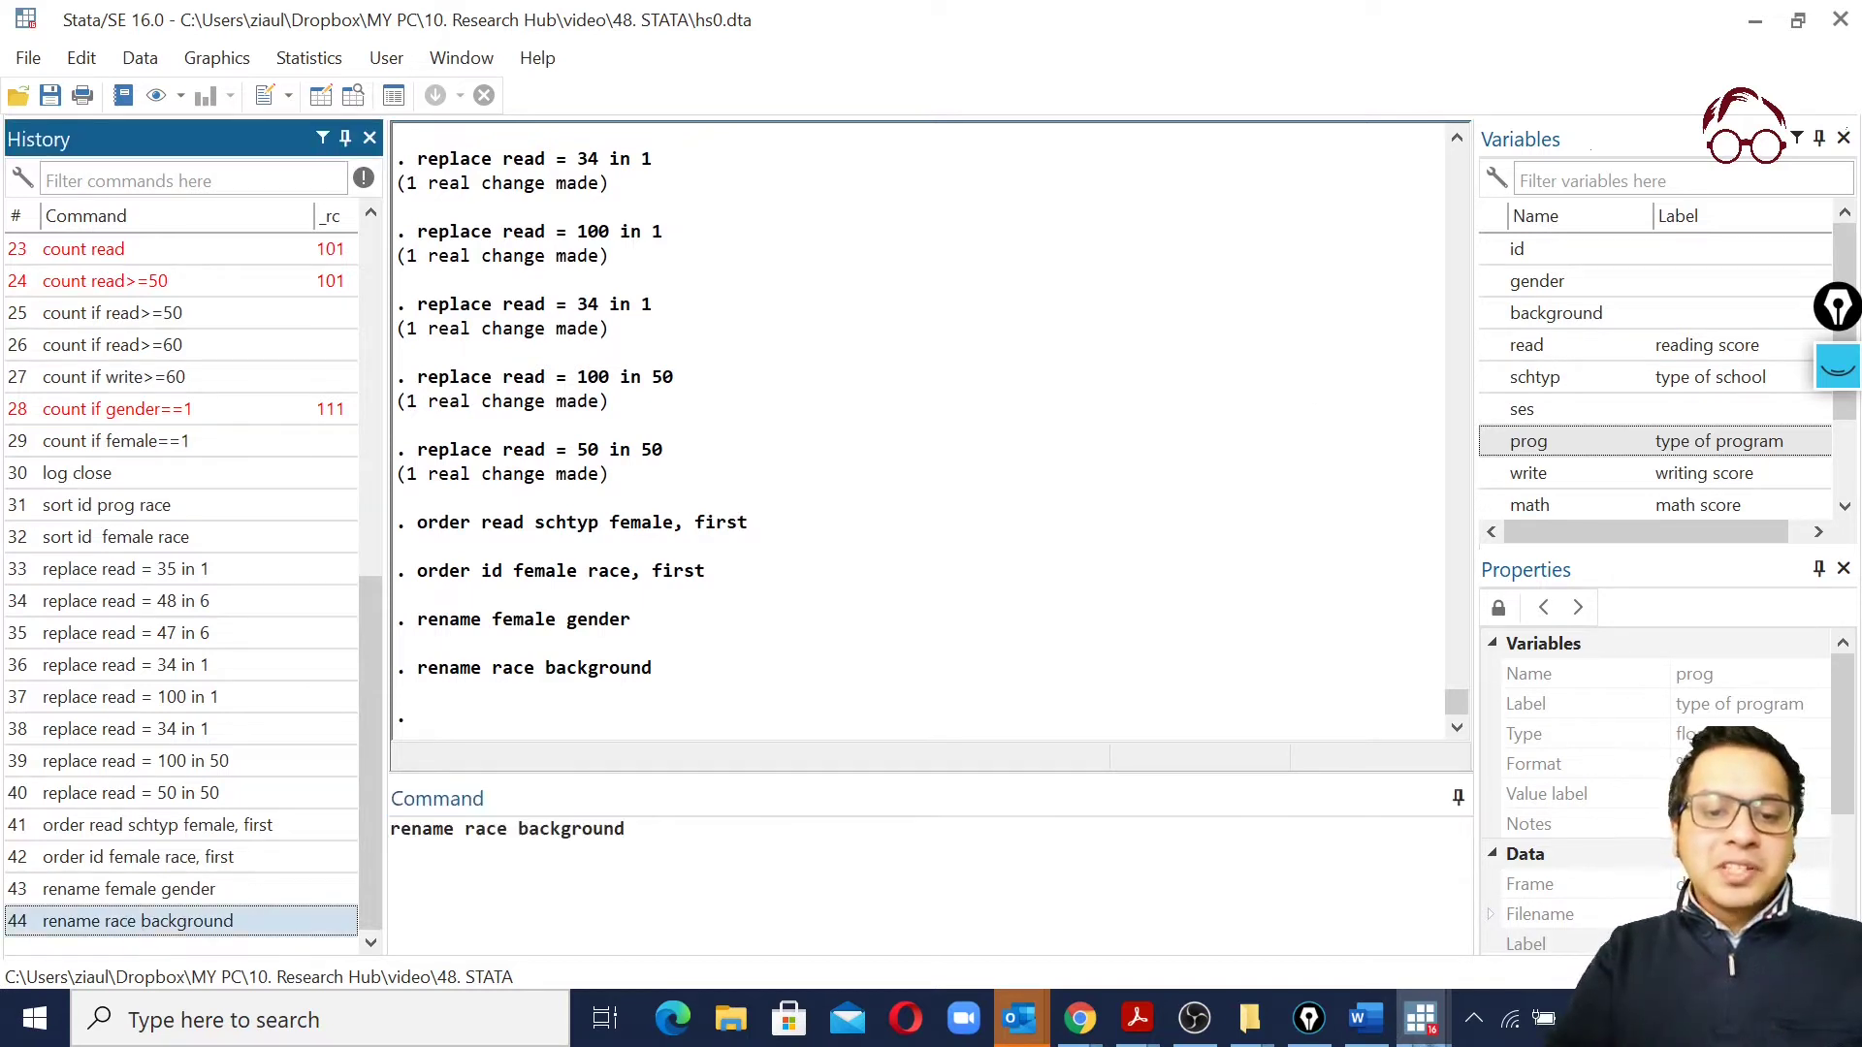
click(626, 829)
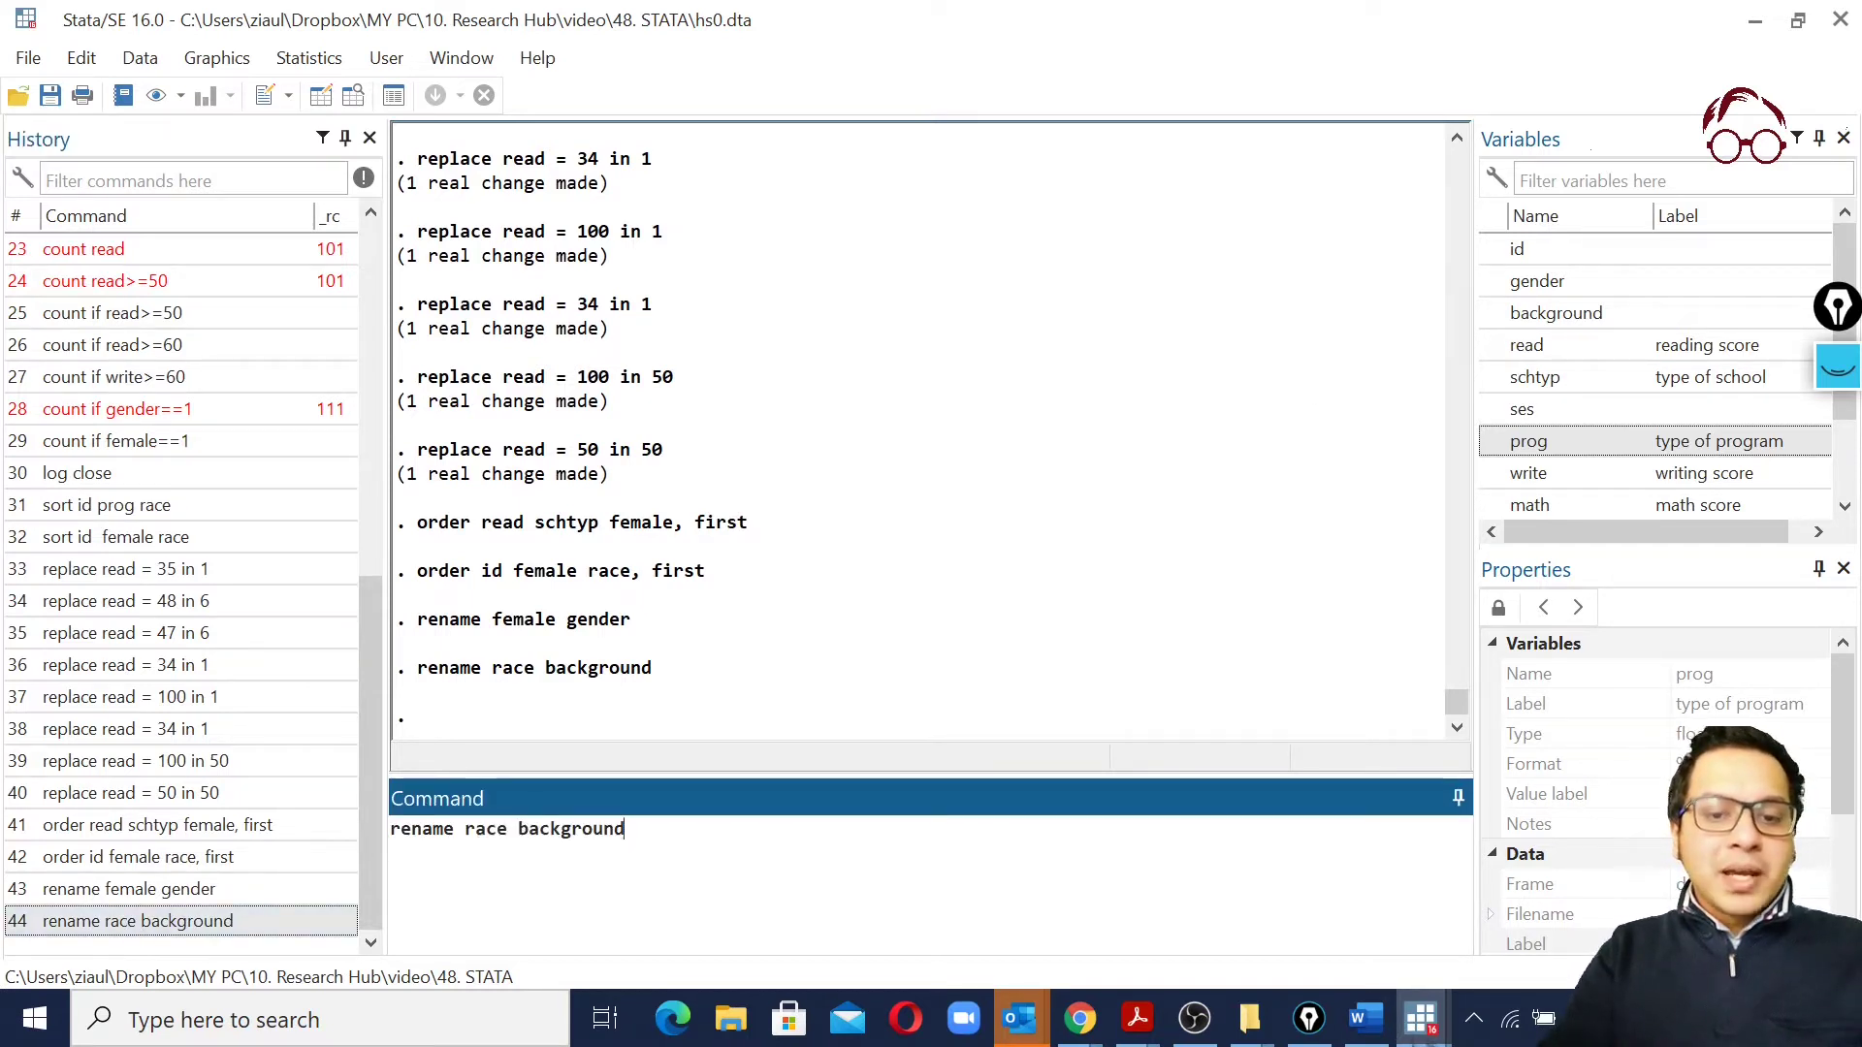
drag(507, 829, 464, 829)
key(BackSpace)
key(Delete)
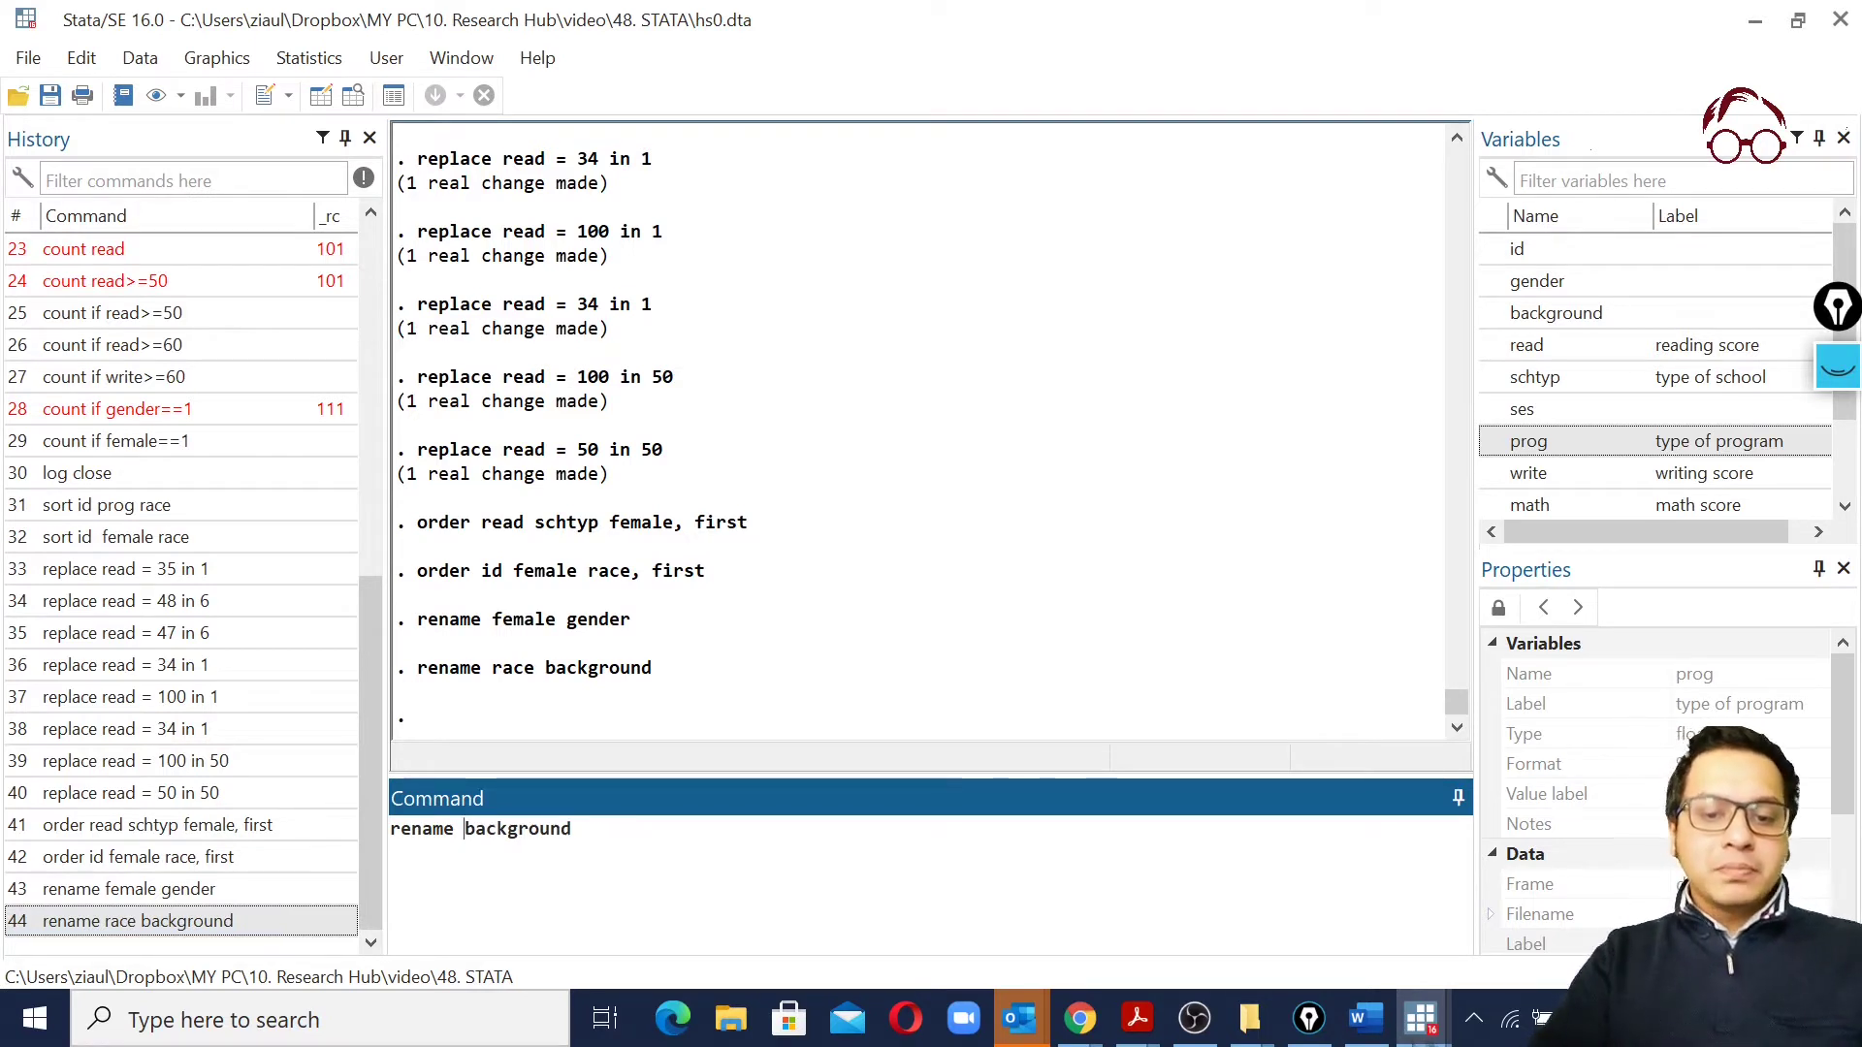
text(race)
key(Return)
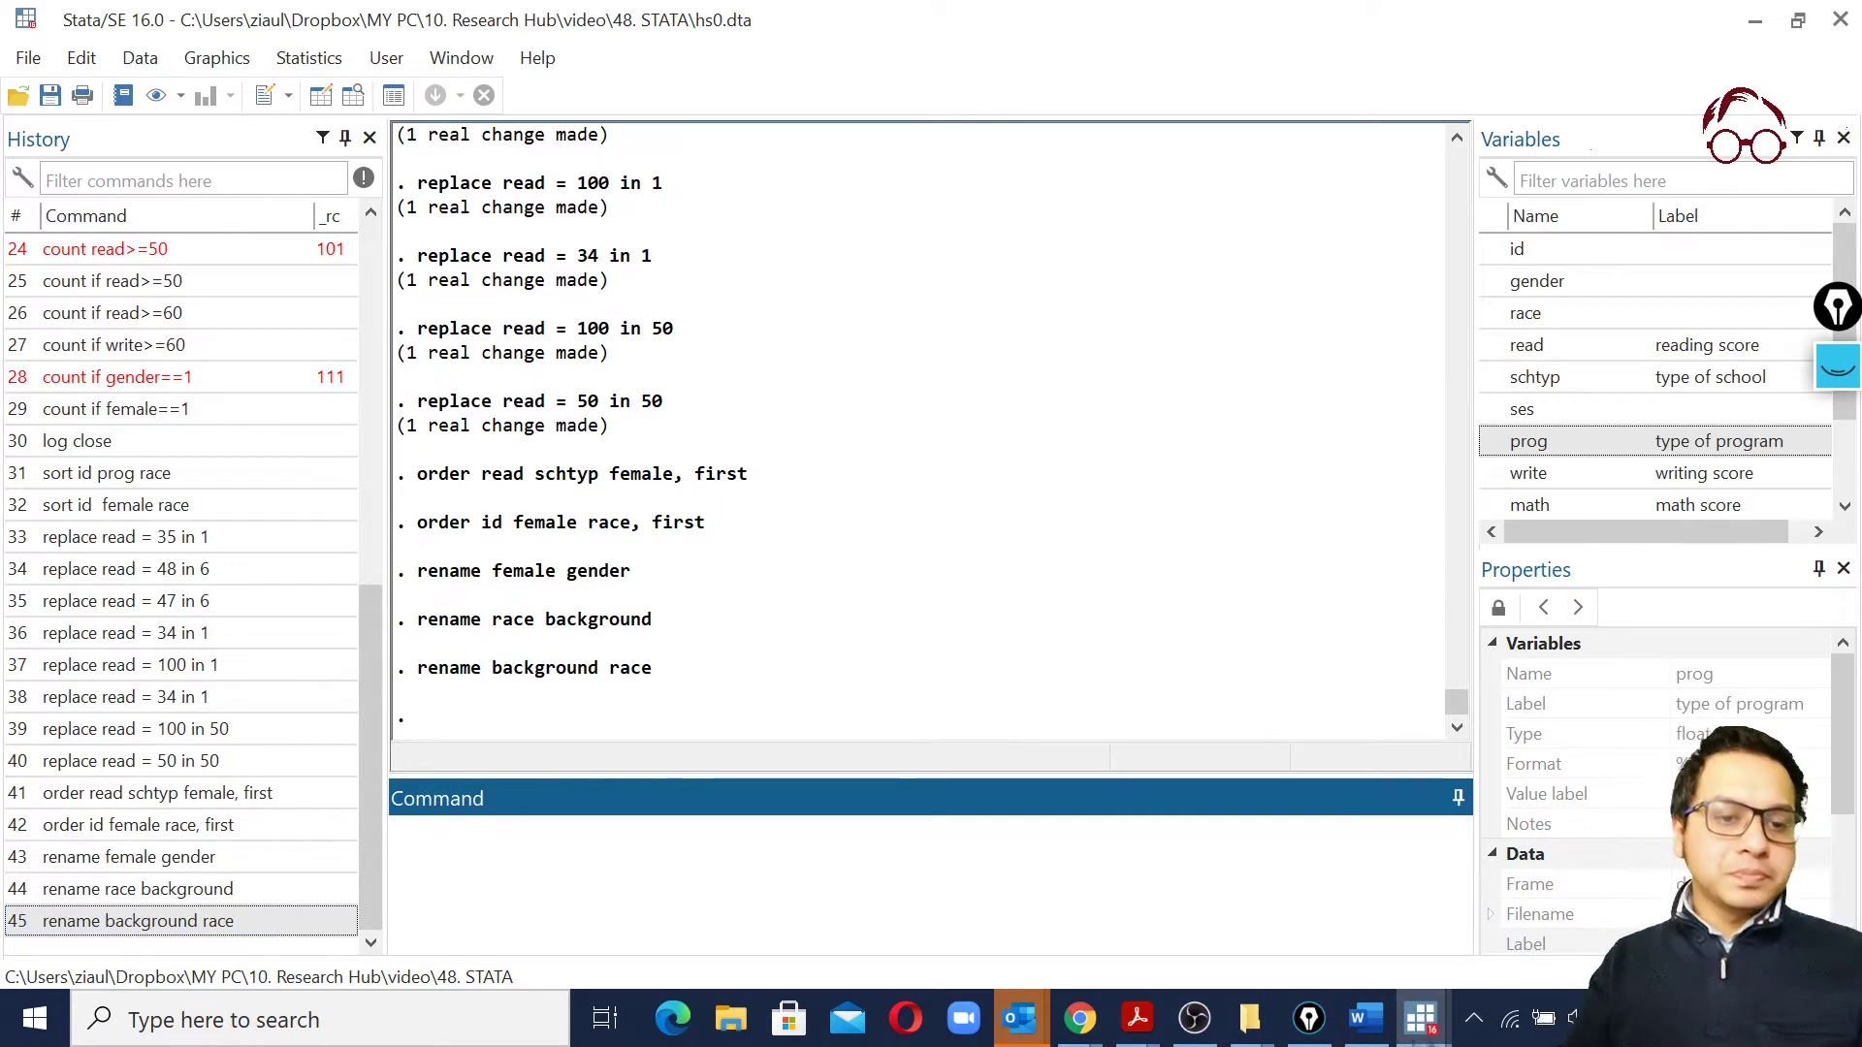
Open the Variables Manager to examine the gender variable's value label setting, and close it again
click(141, 60)
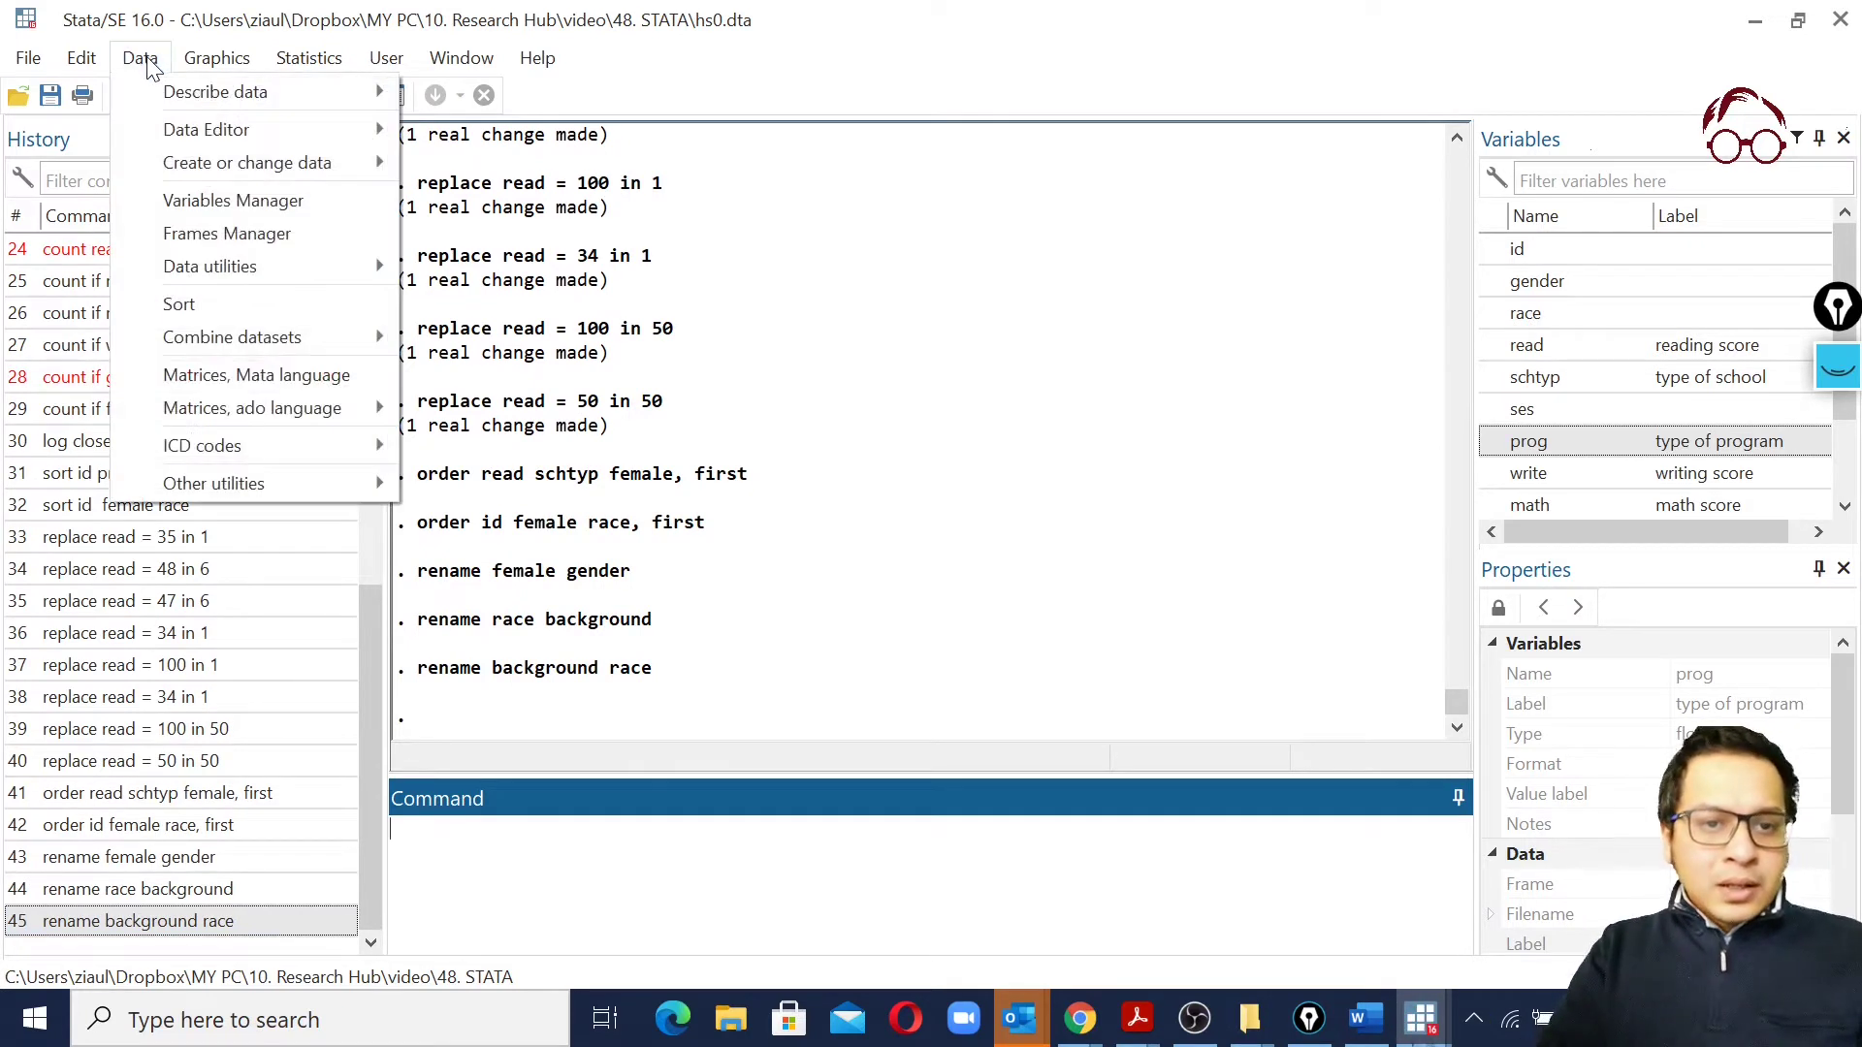
click(233, 201)
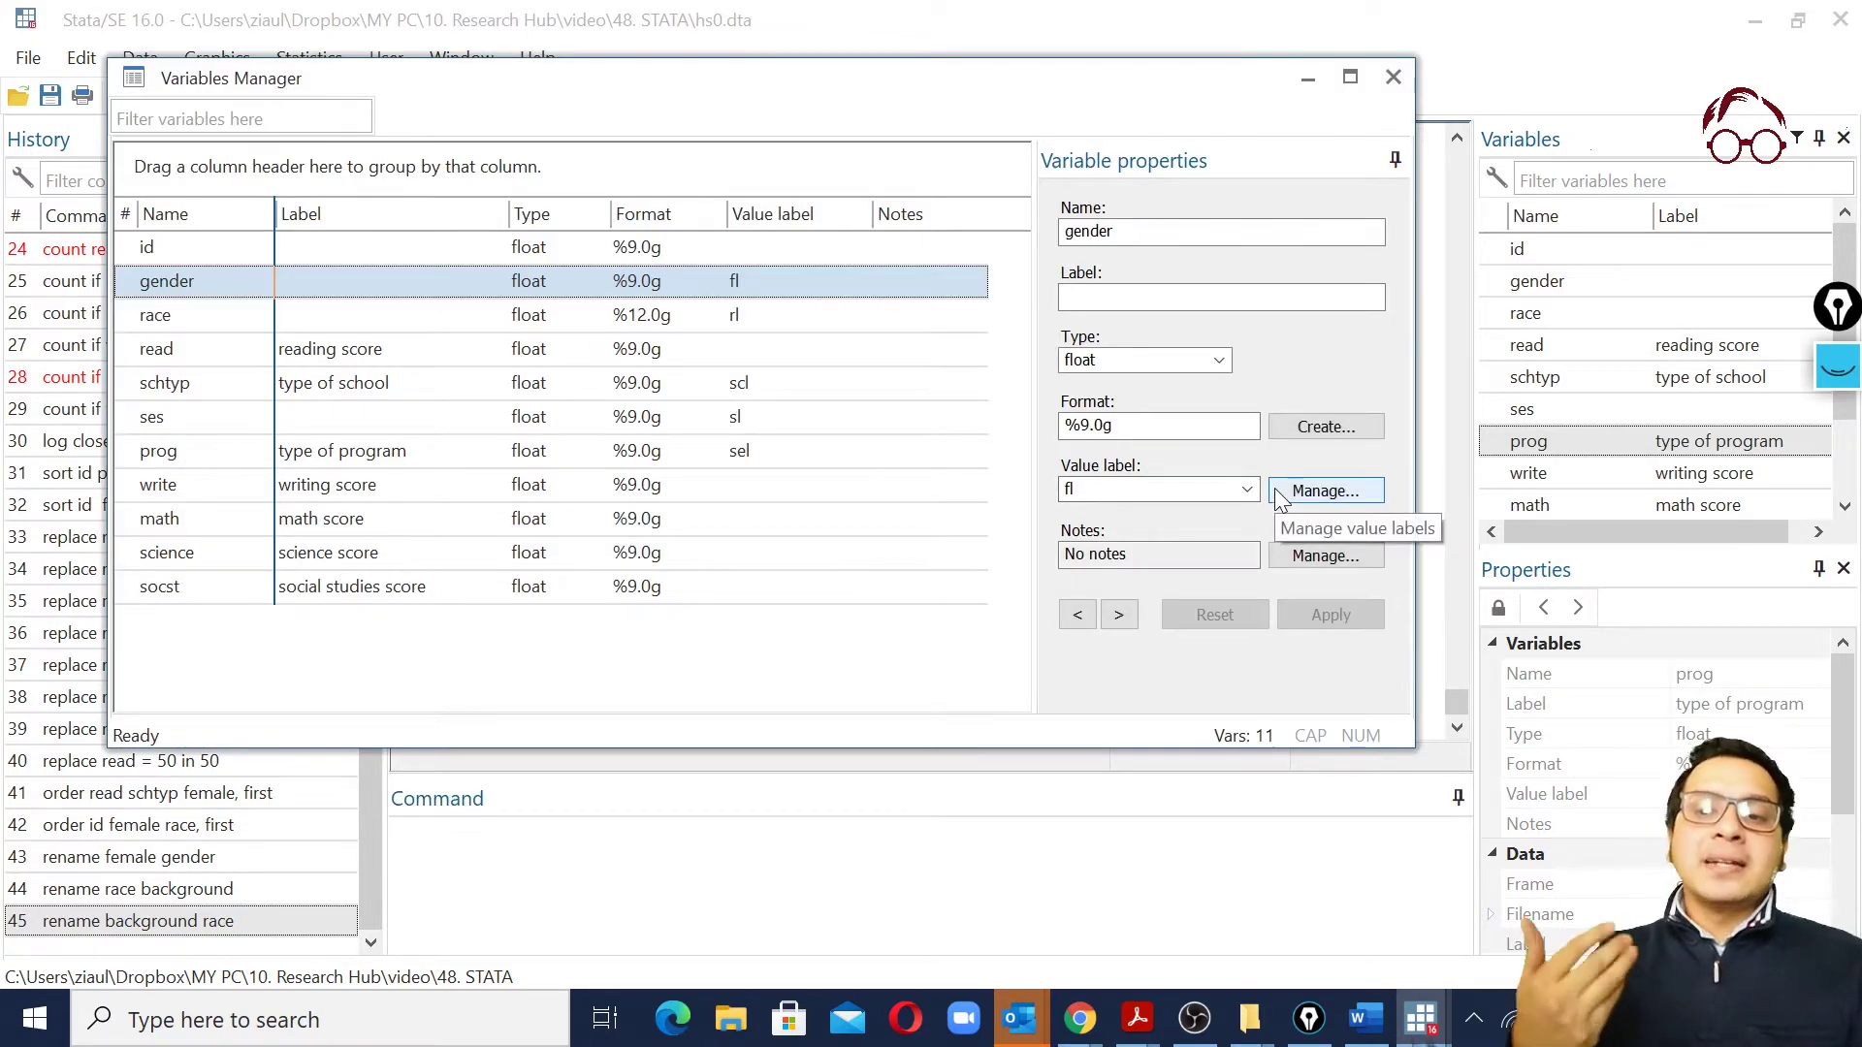
click(1394, 77)
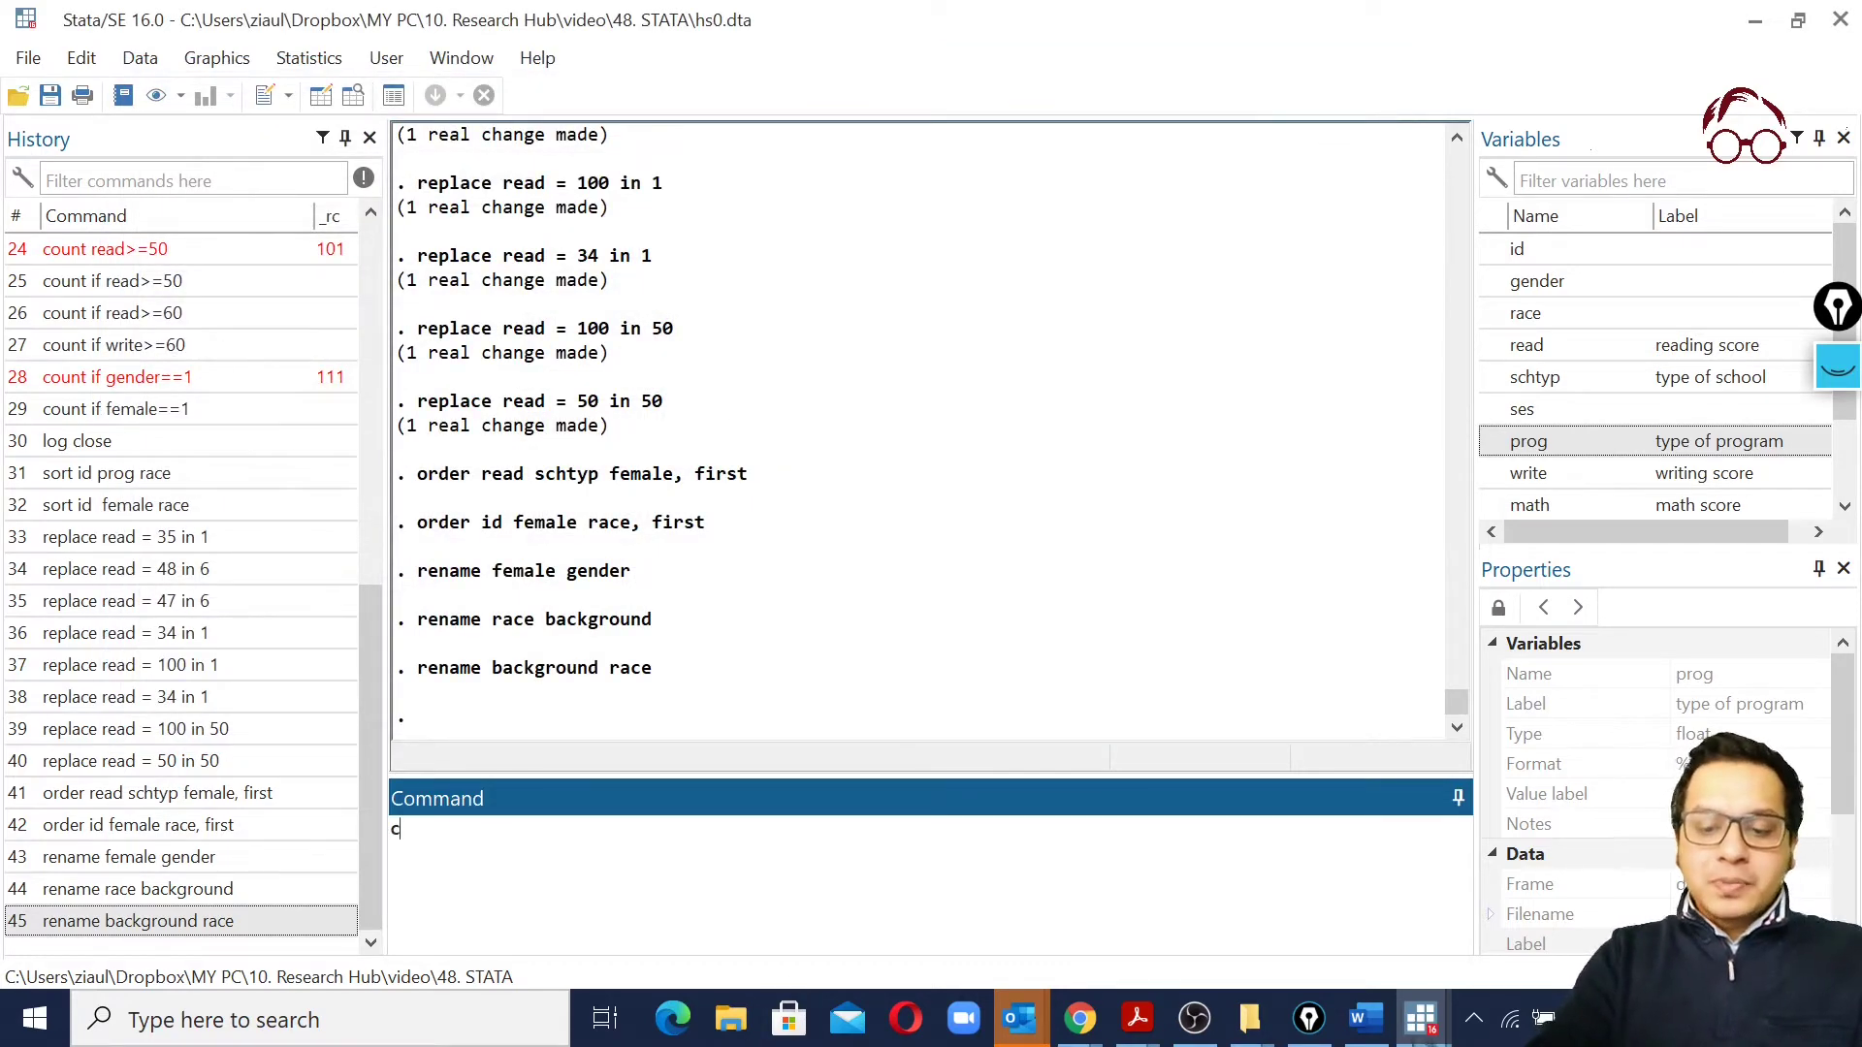
Clear the dataset from memory, import the CSV data with "insheet using hs0.csv" and check the imported variables
text(clear)
key(Return)
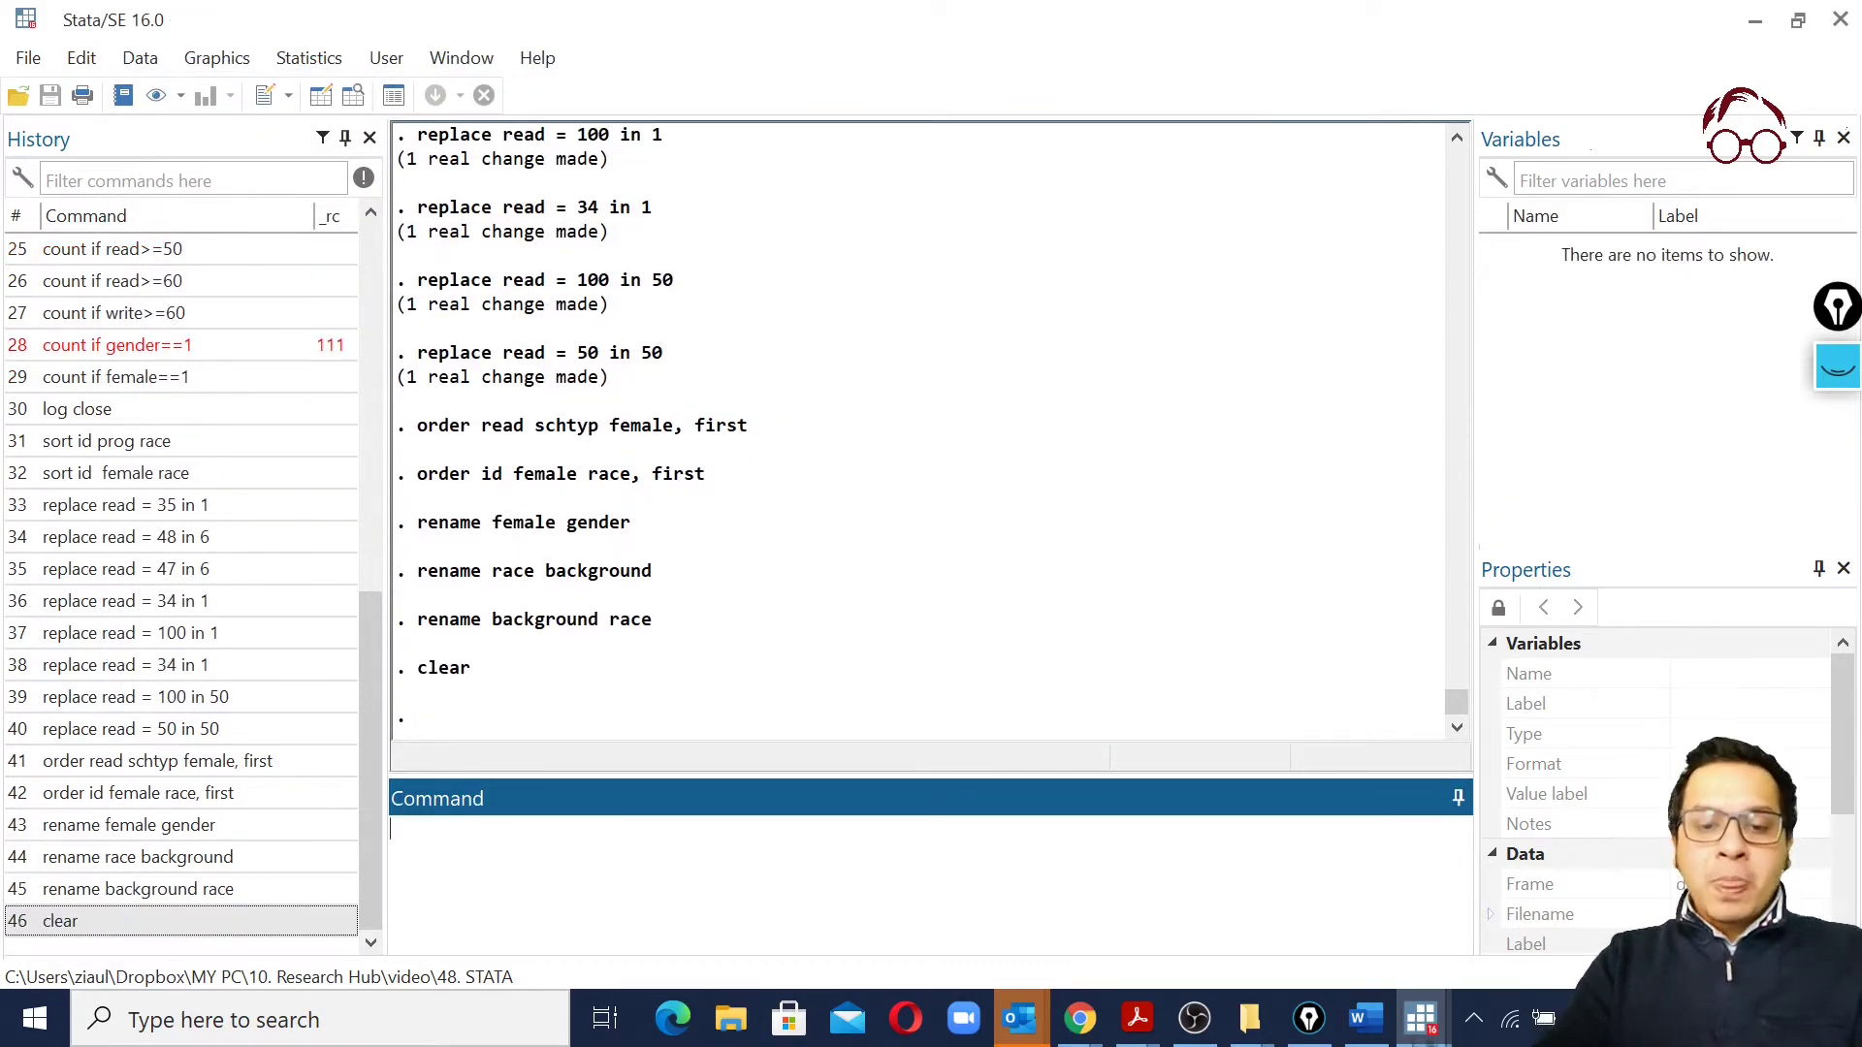
text(us)
key(BackSpace)
key(BackSpace)
key(BackSpace)
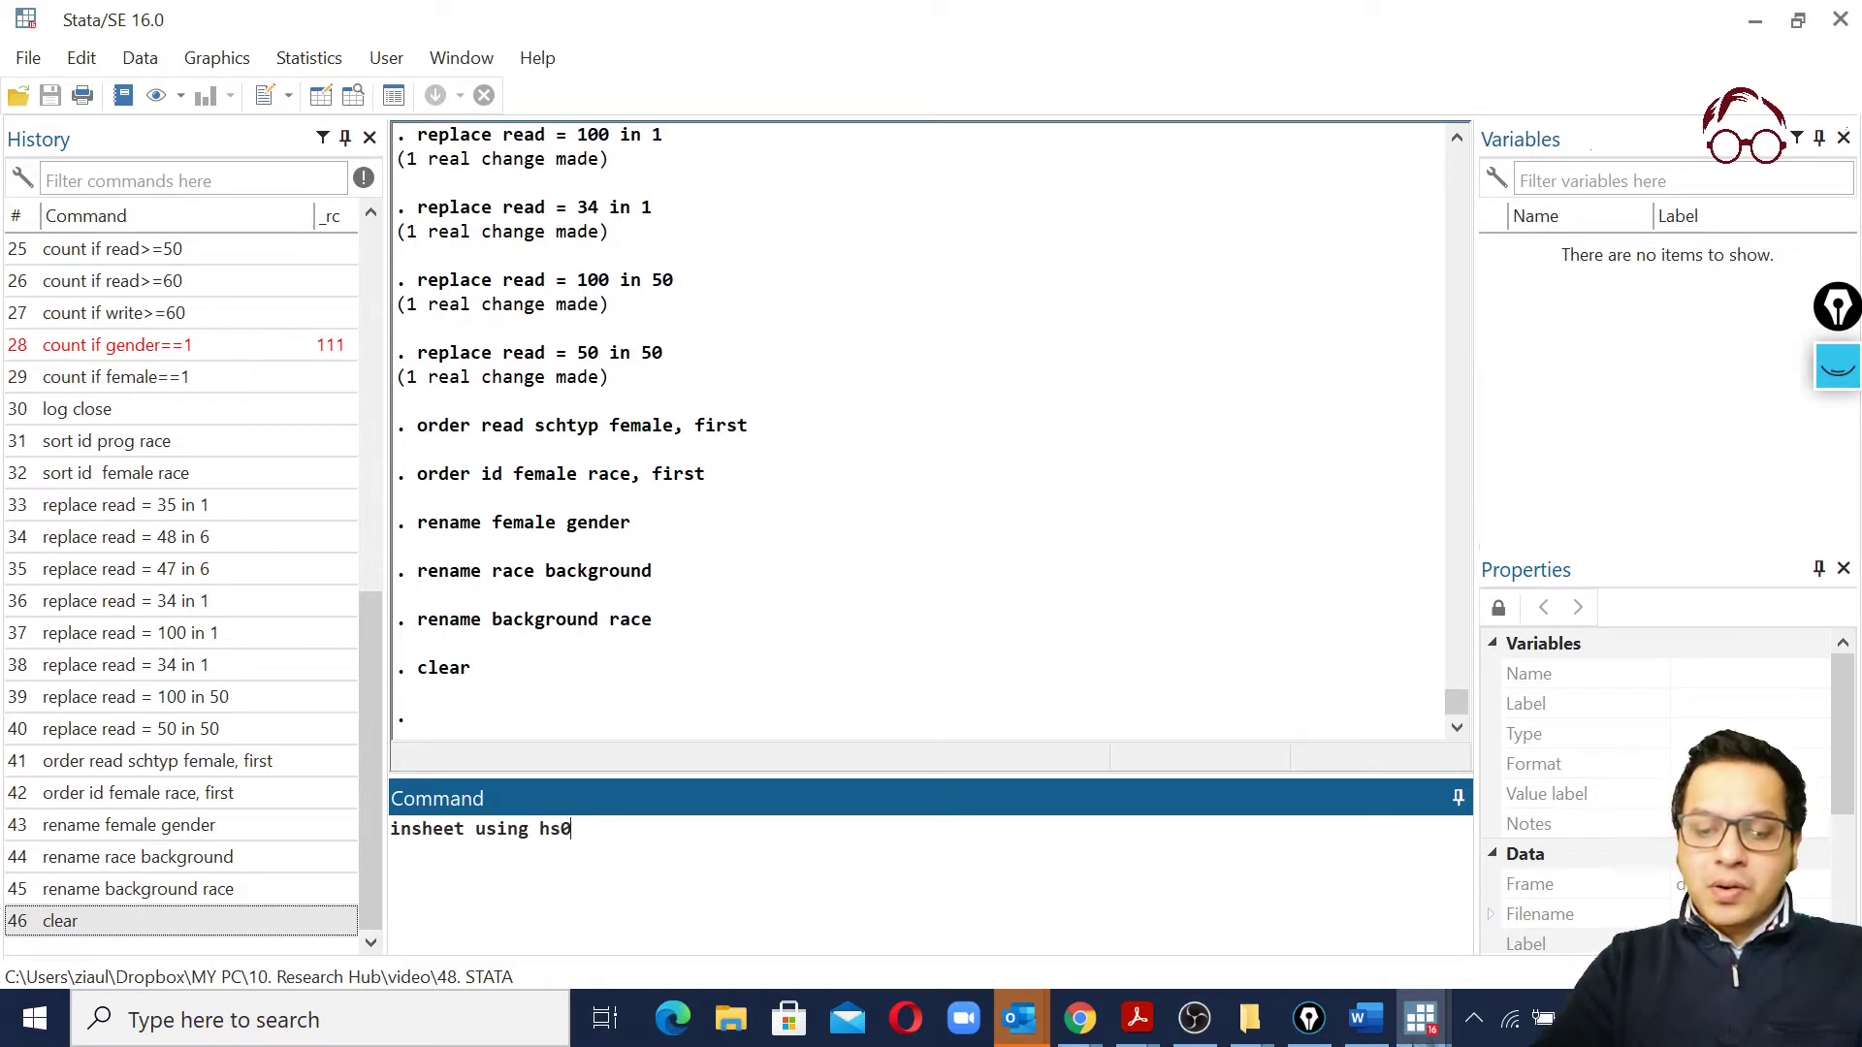
text(.csv)
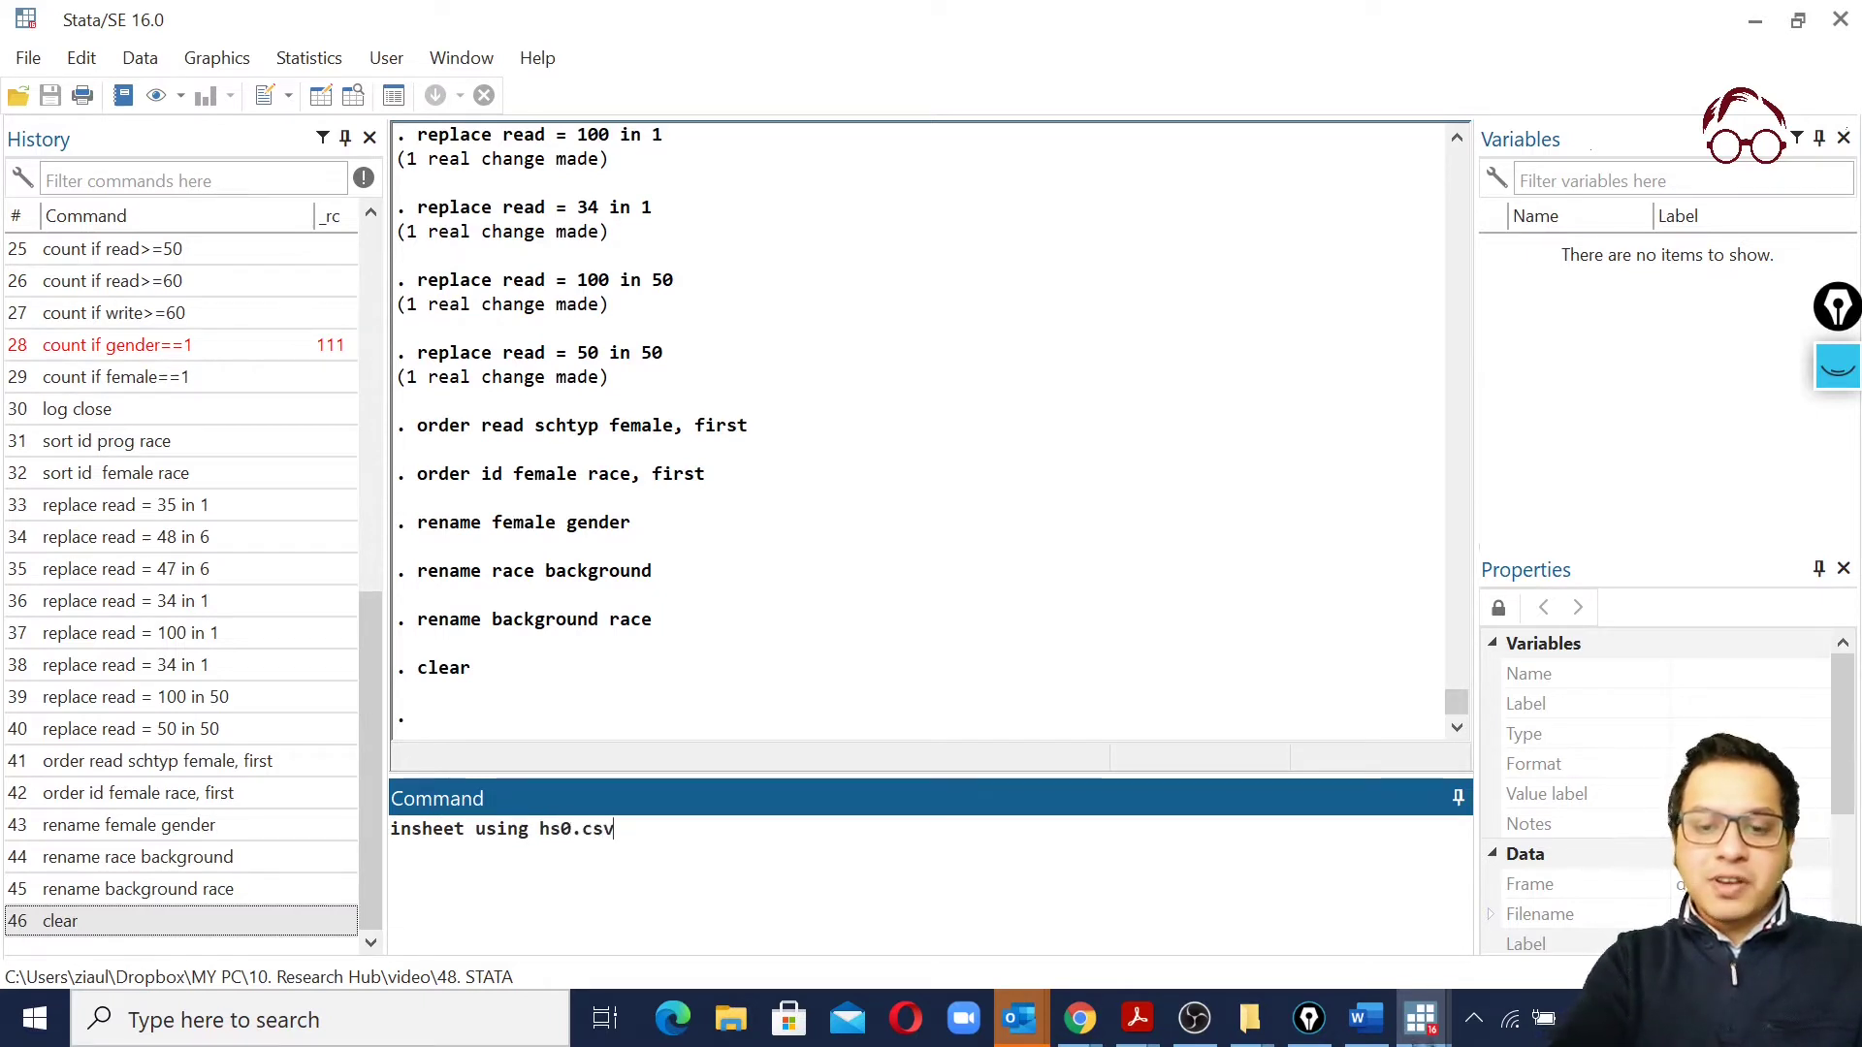
key(Return)
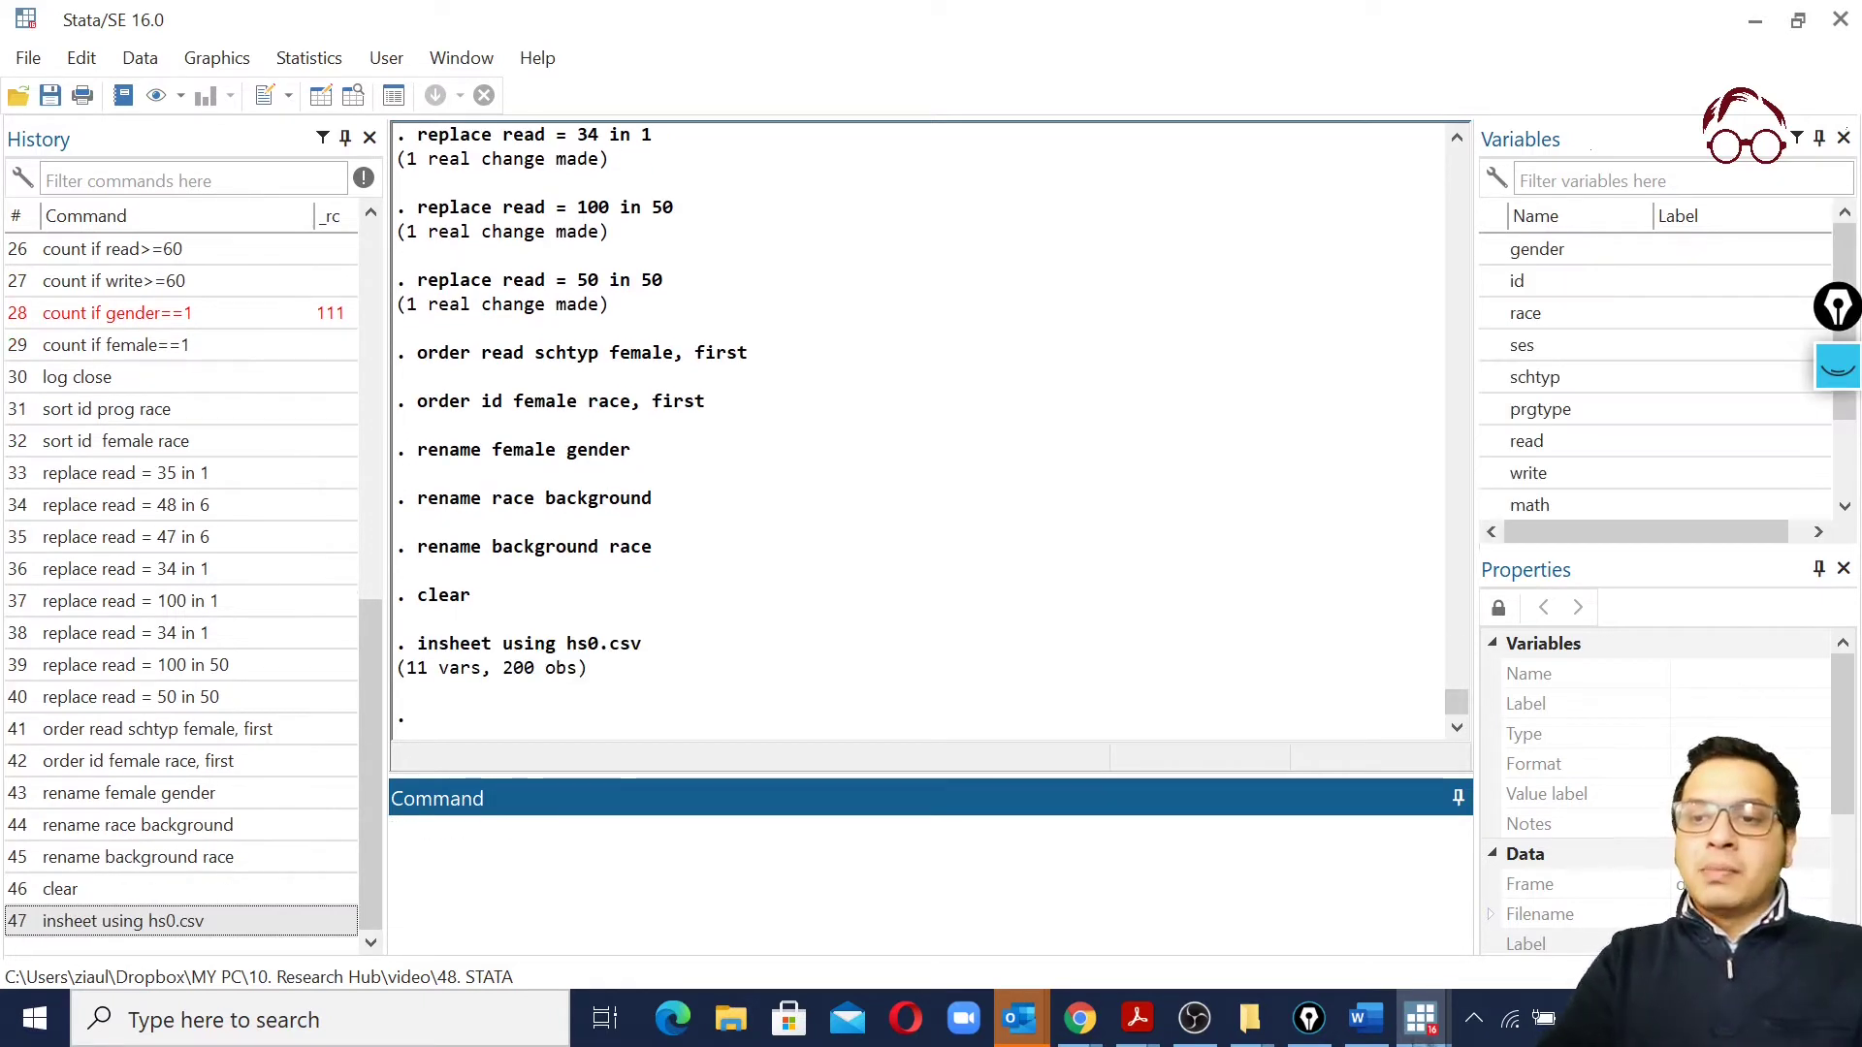
scroll(1683, 480, down, 1)
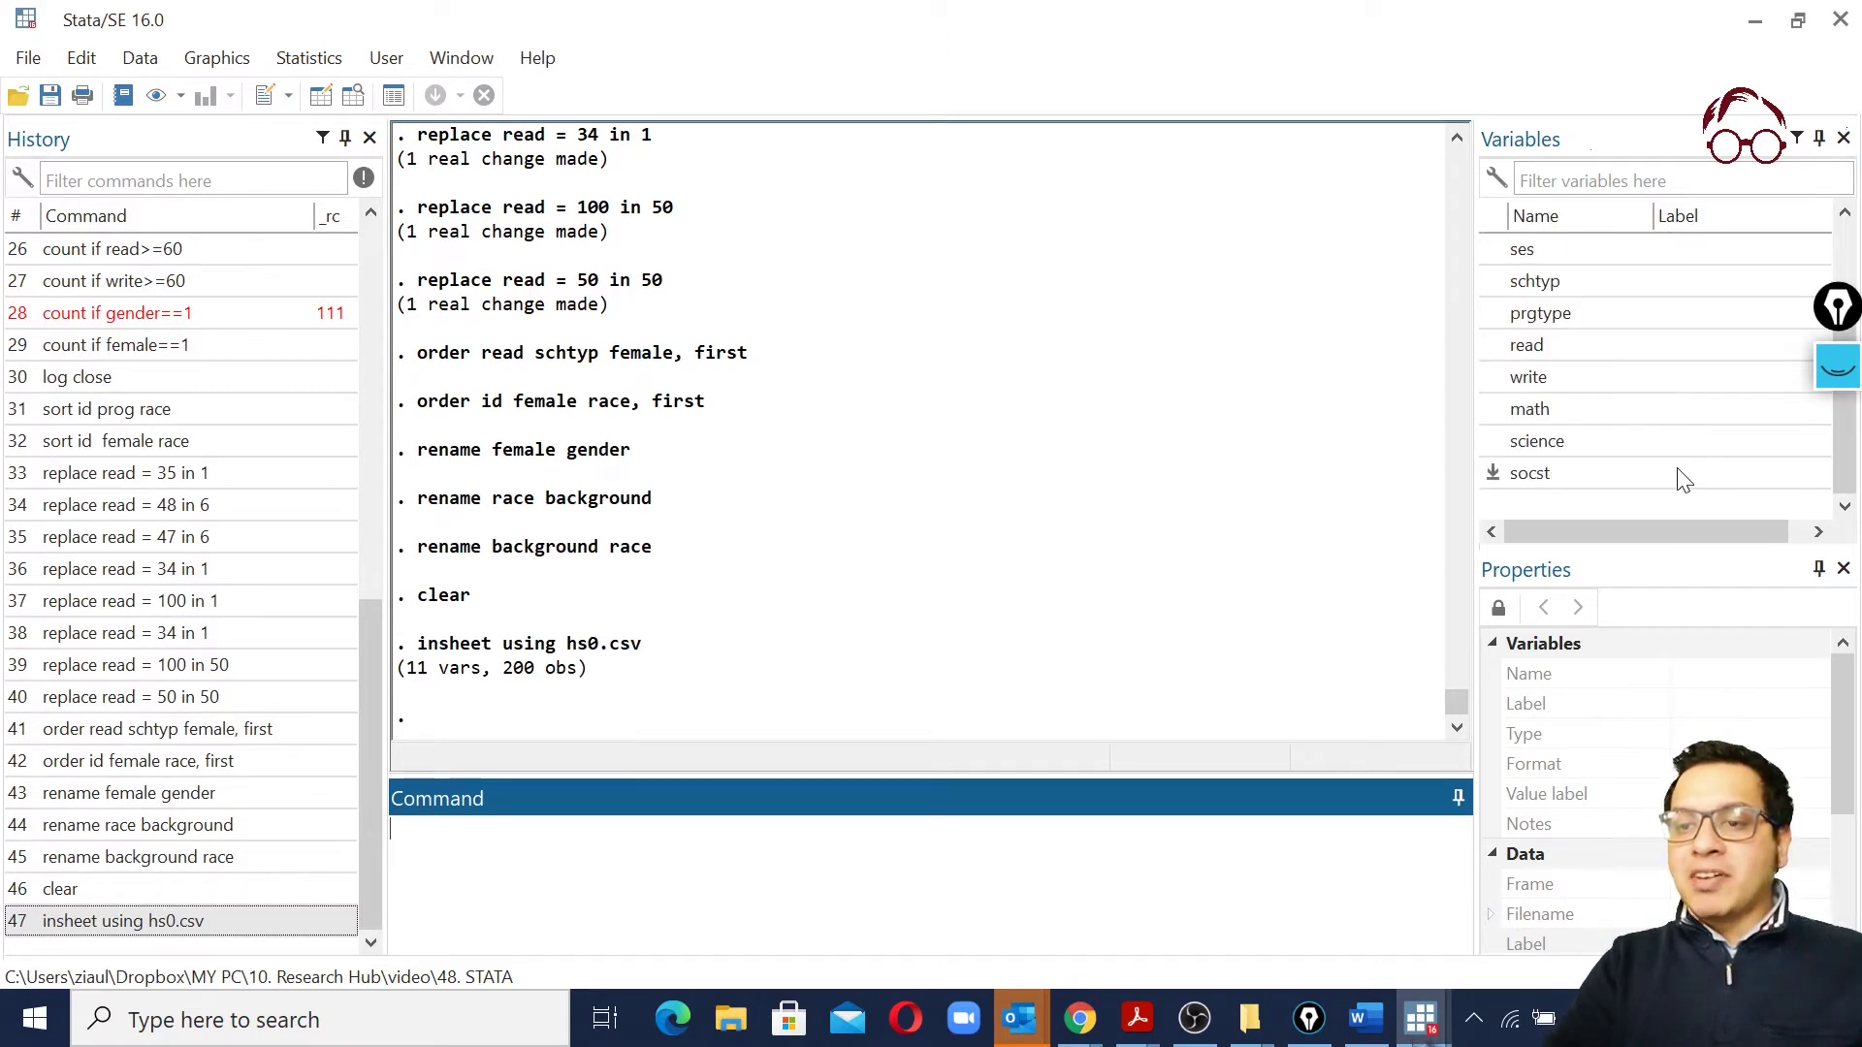
scroll(1680, 478, up, 1)
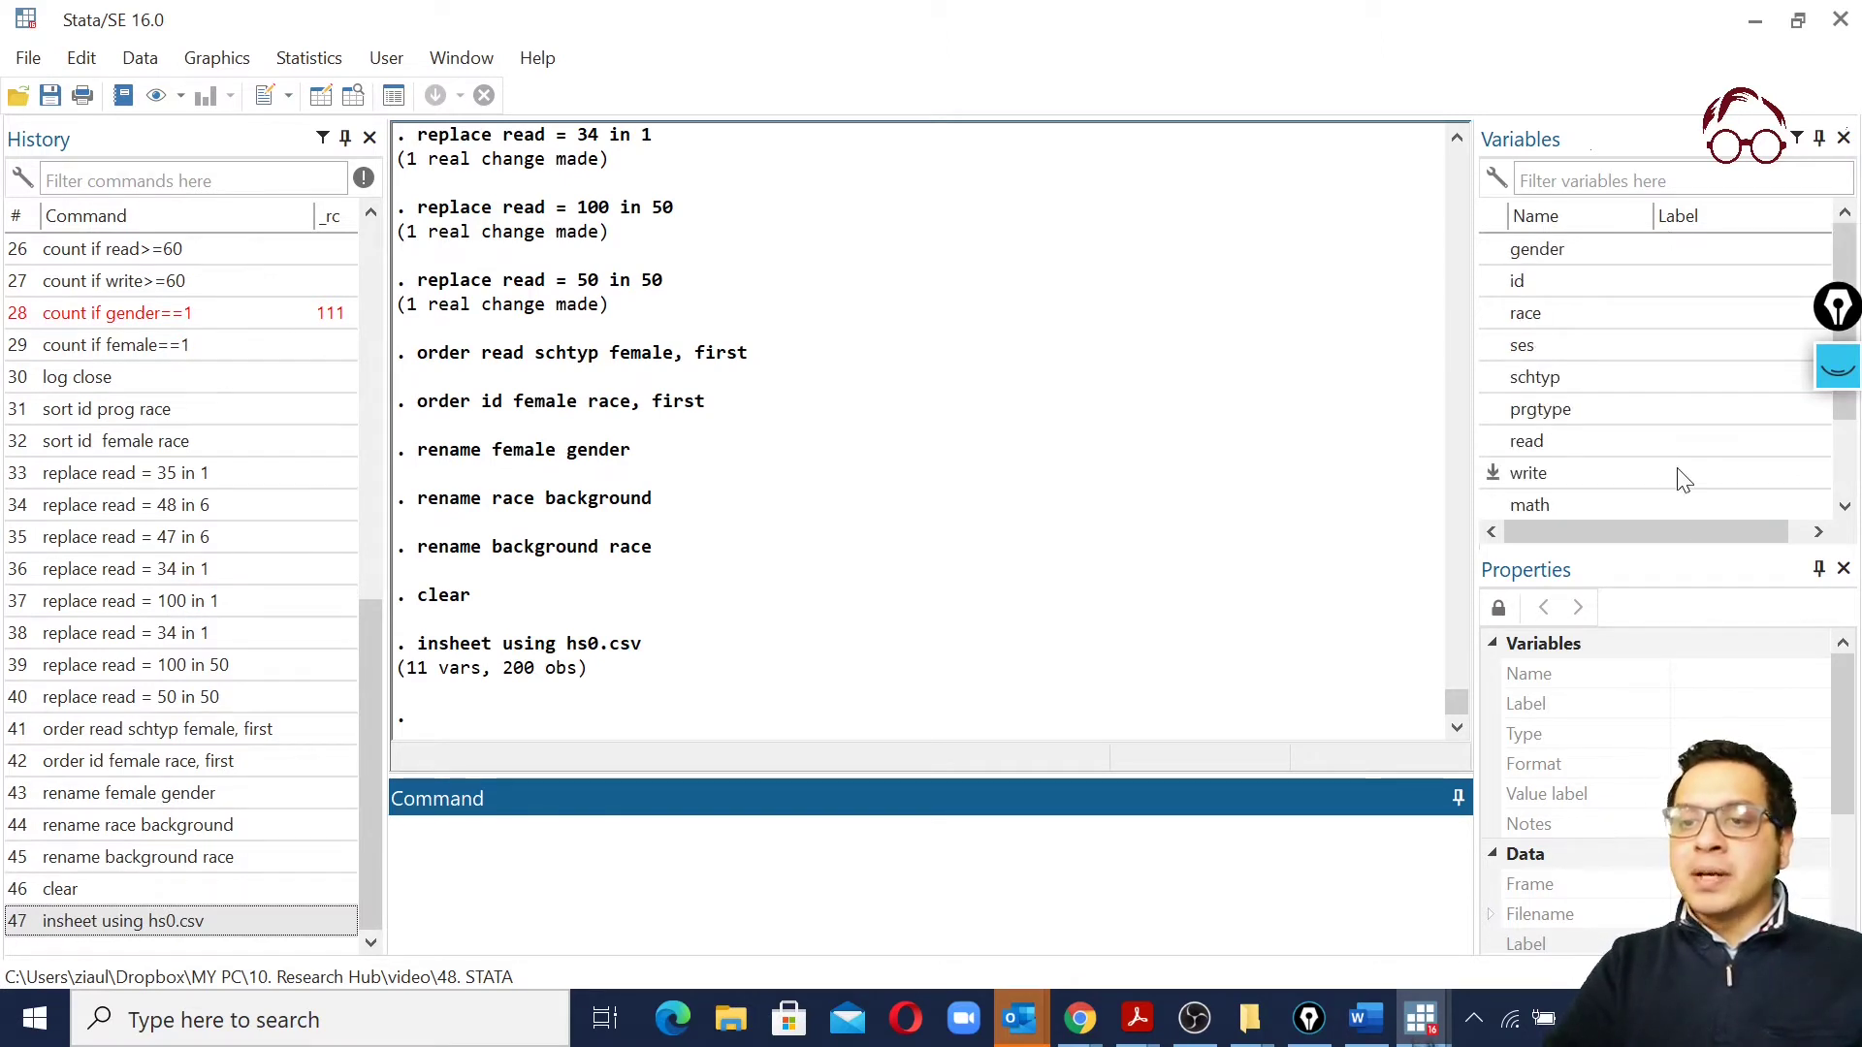
Open the Variables Manager and, with gender selected, create a new value label named g
click(139, 58)
click(194, 199)
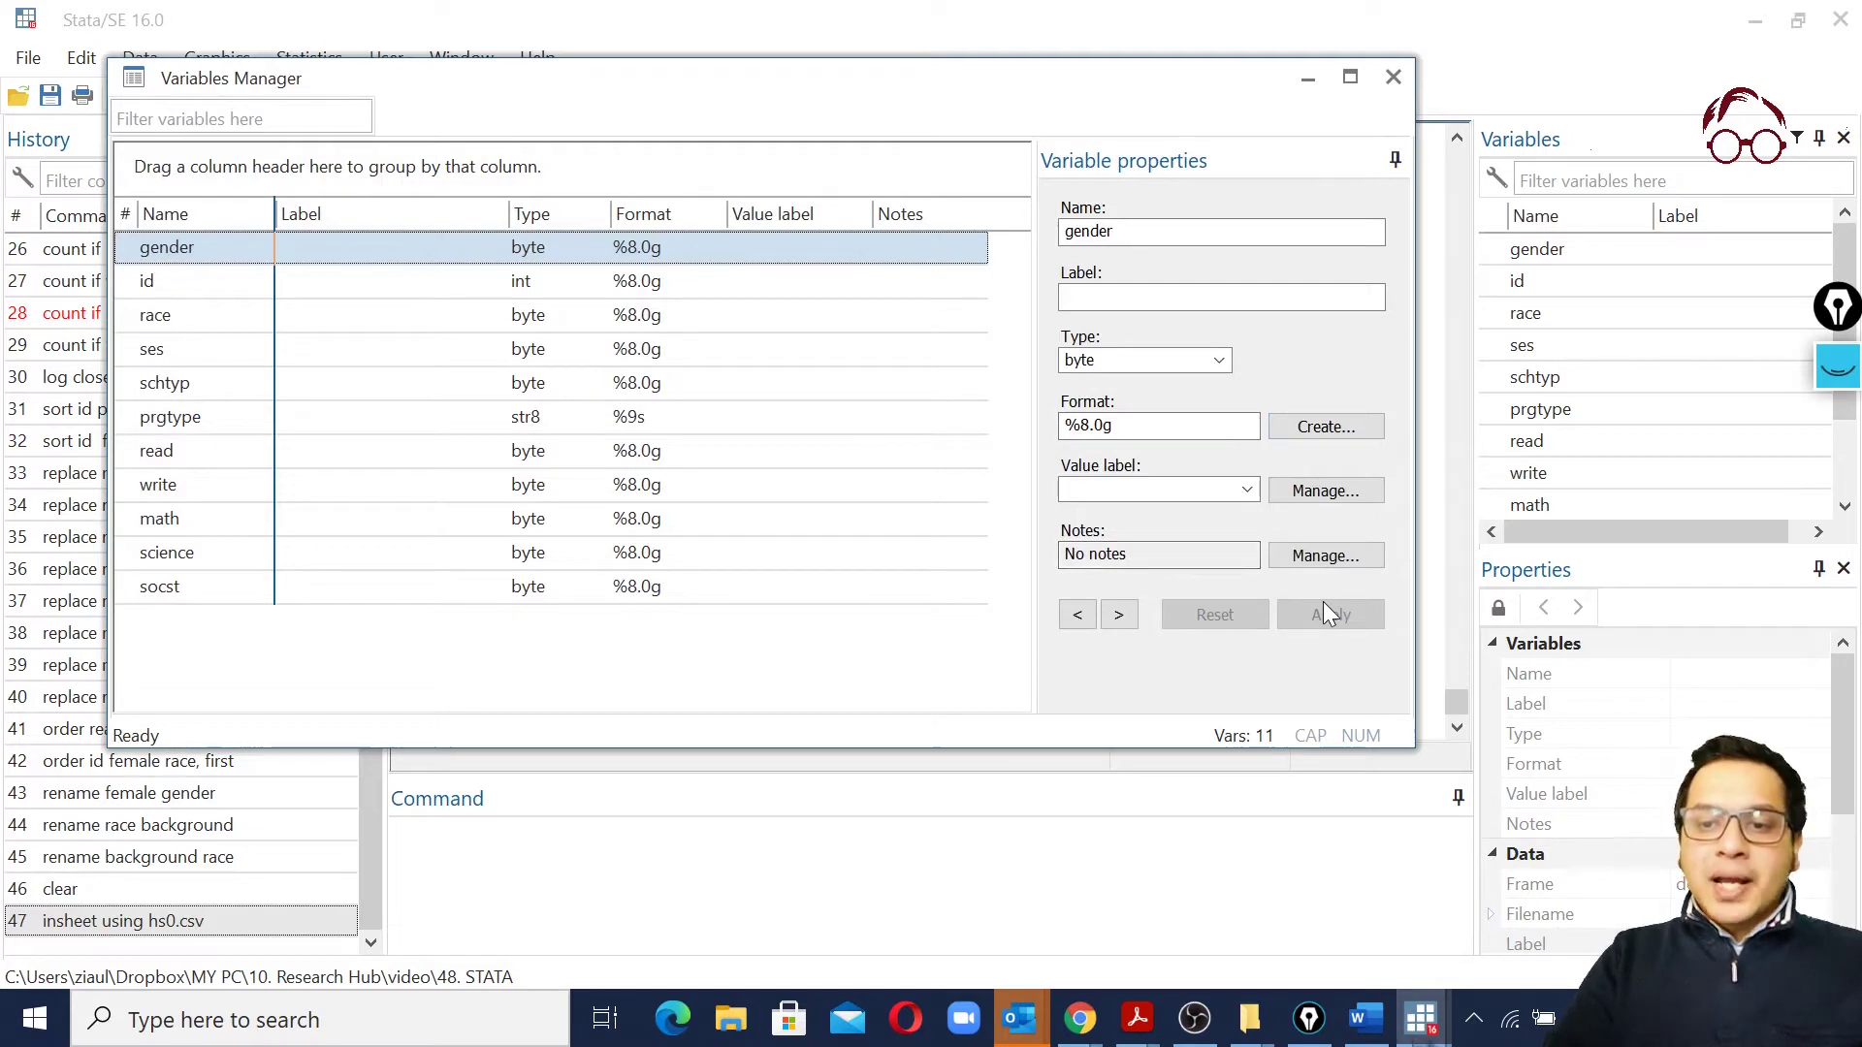
click(1328, 491)
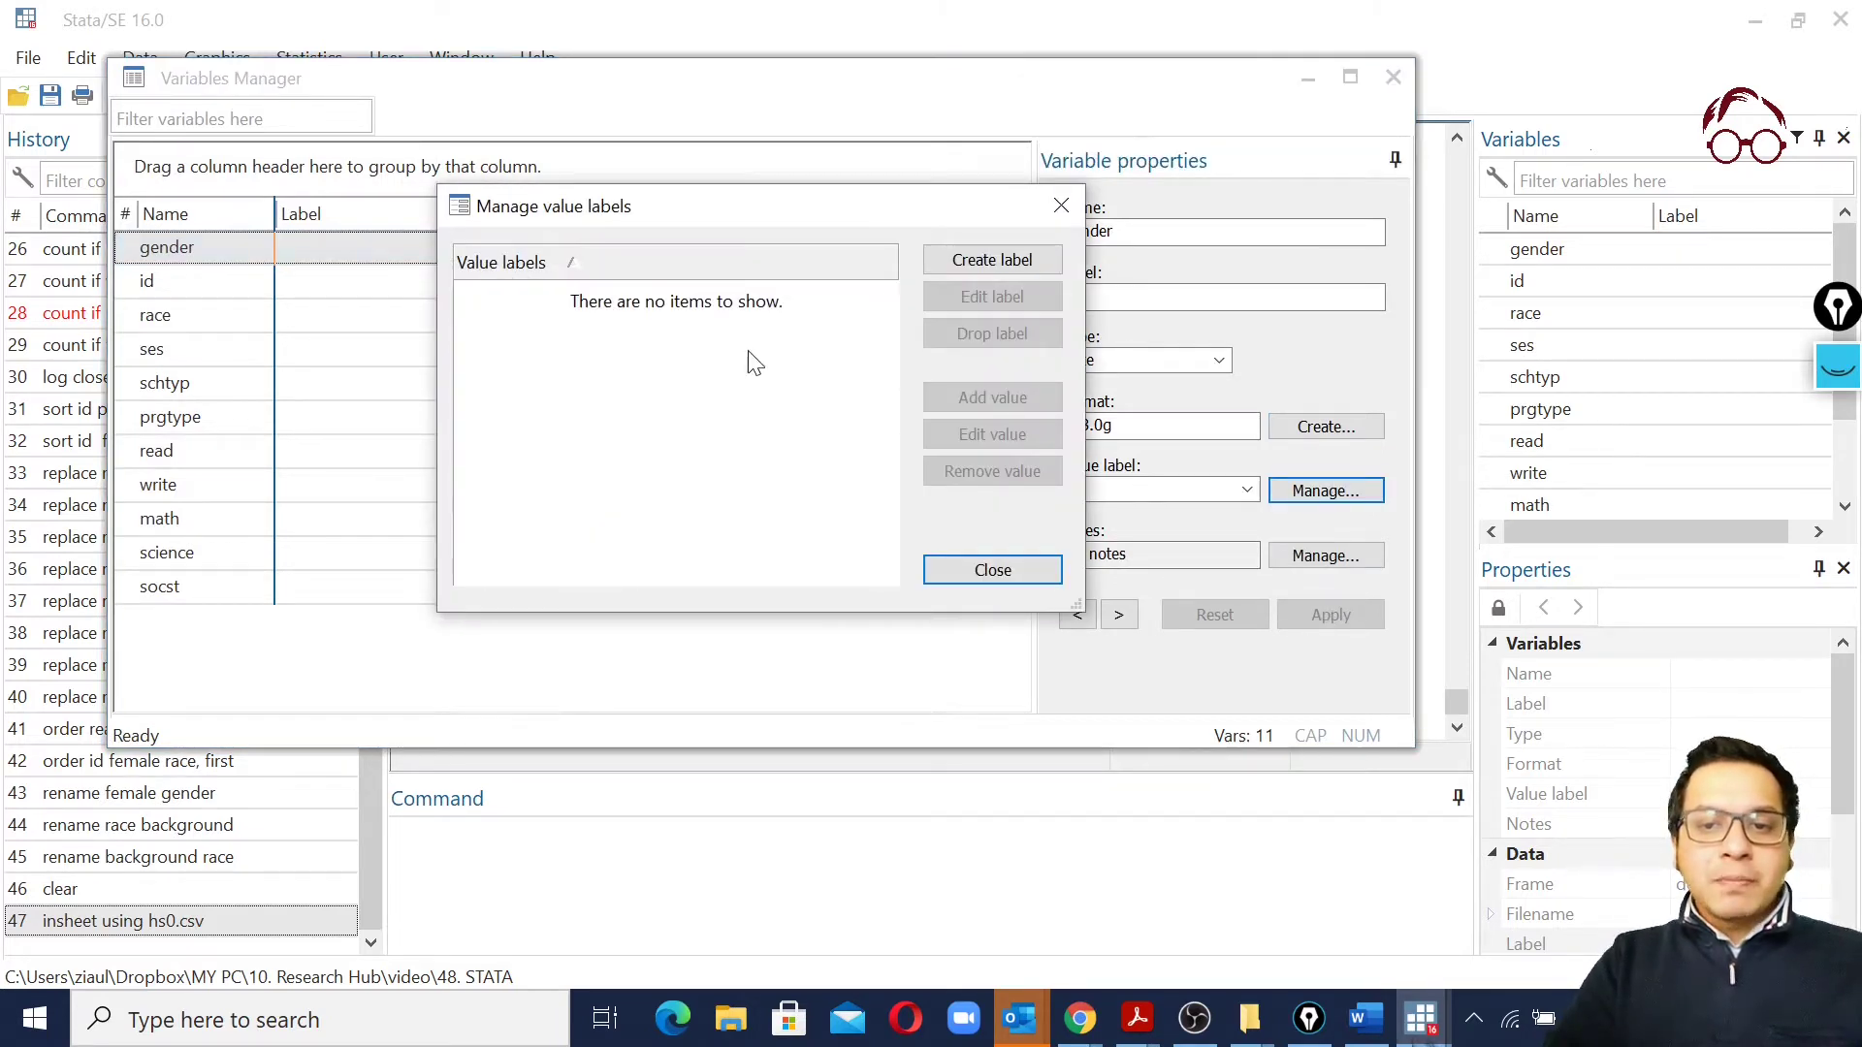
click(956, 258)
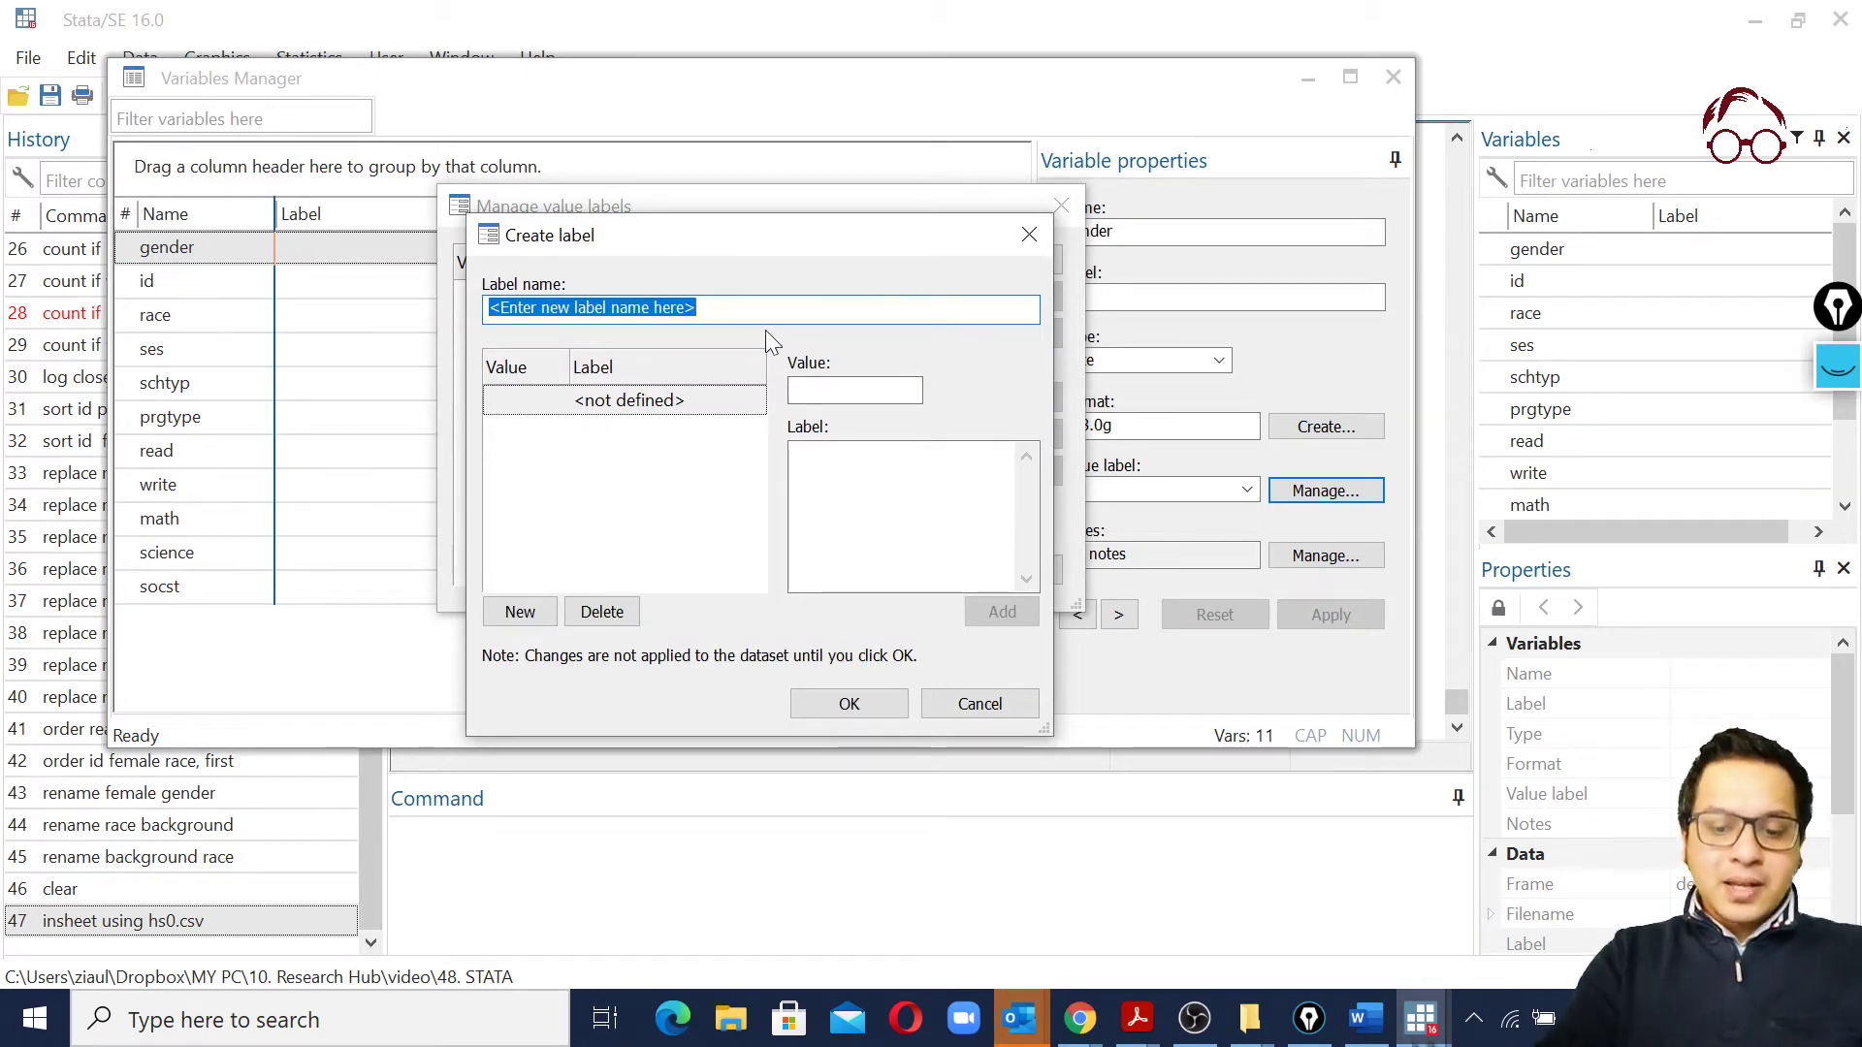
text(g)
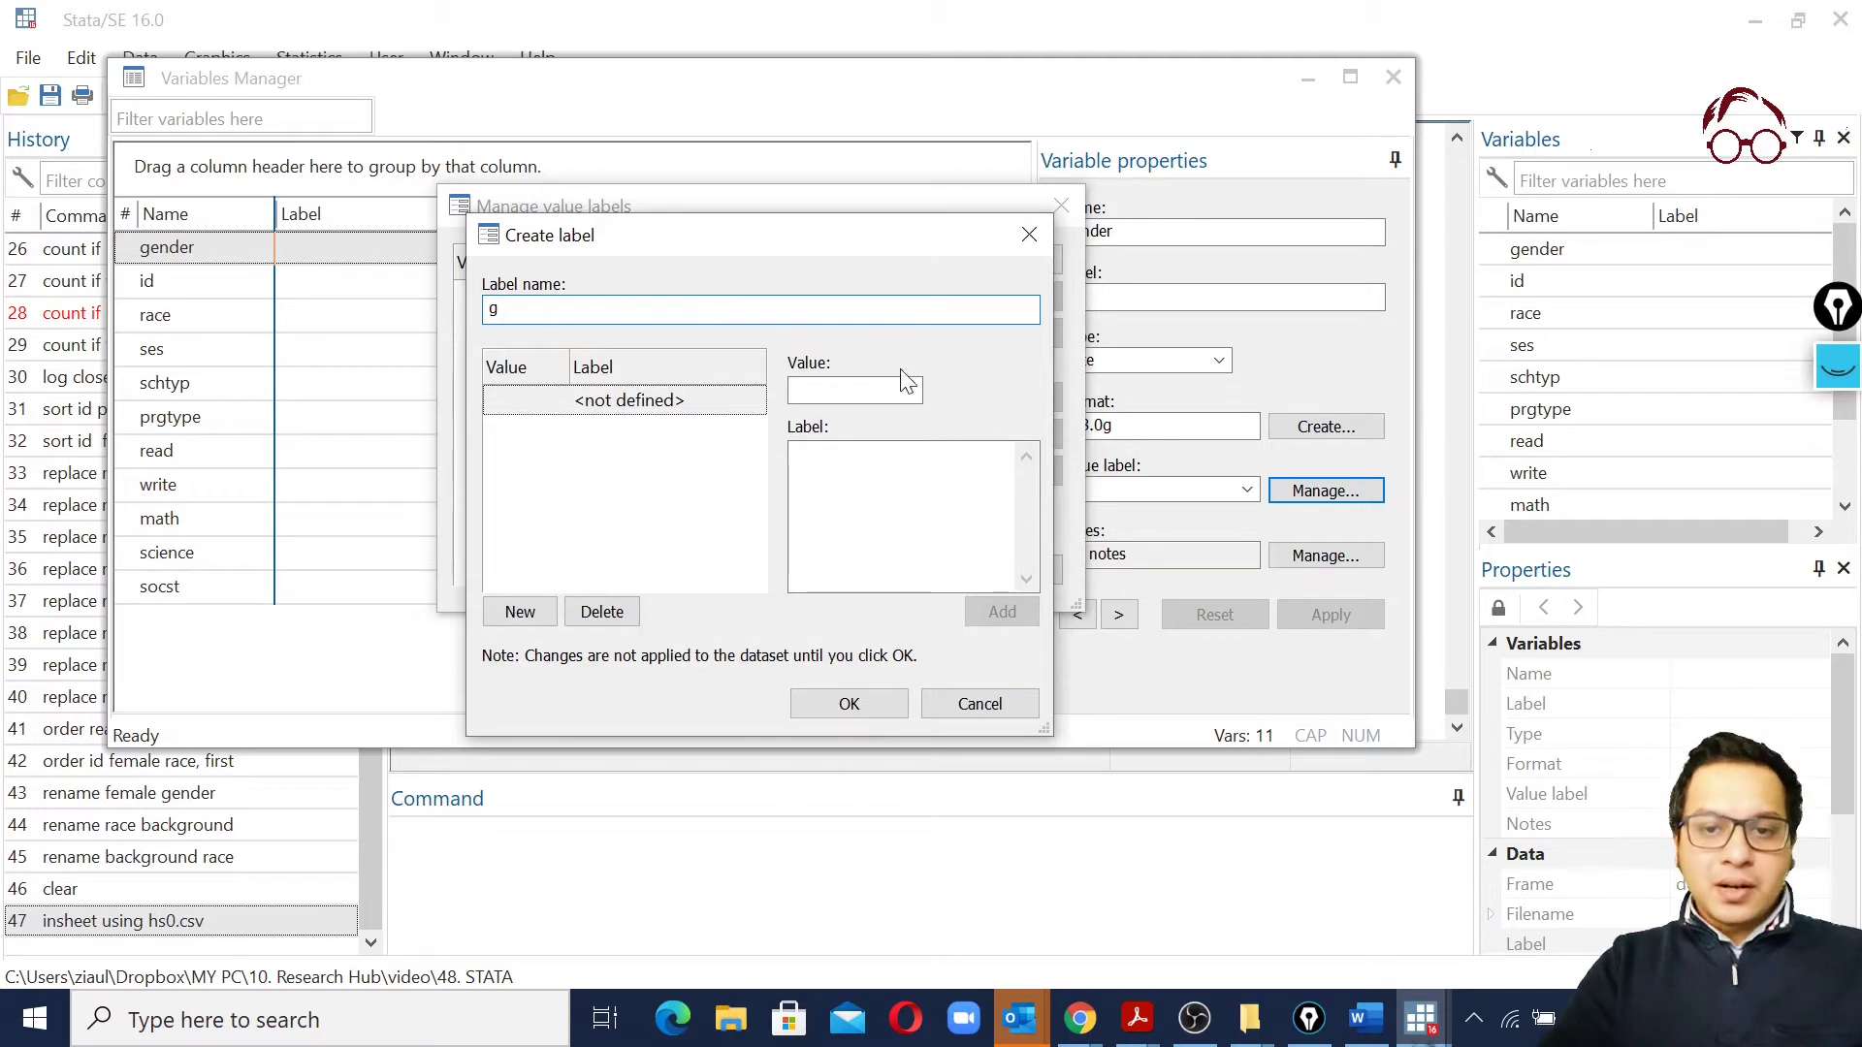
Define value 1 as female and value 0 as male in label g, save it and close the value label management
click(872, 391)
text(1)
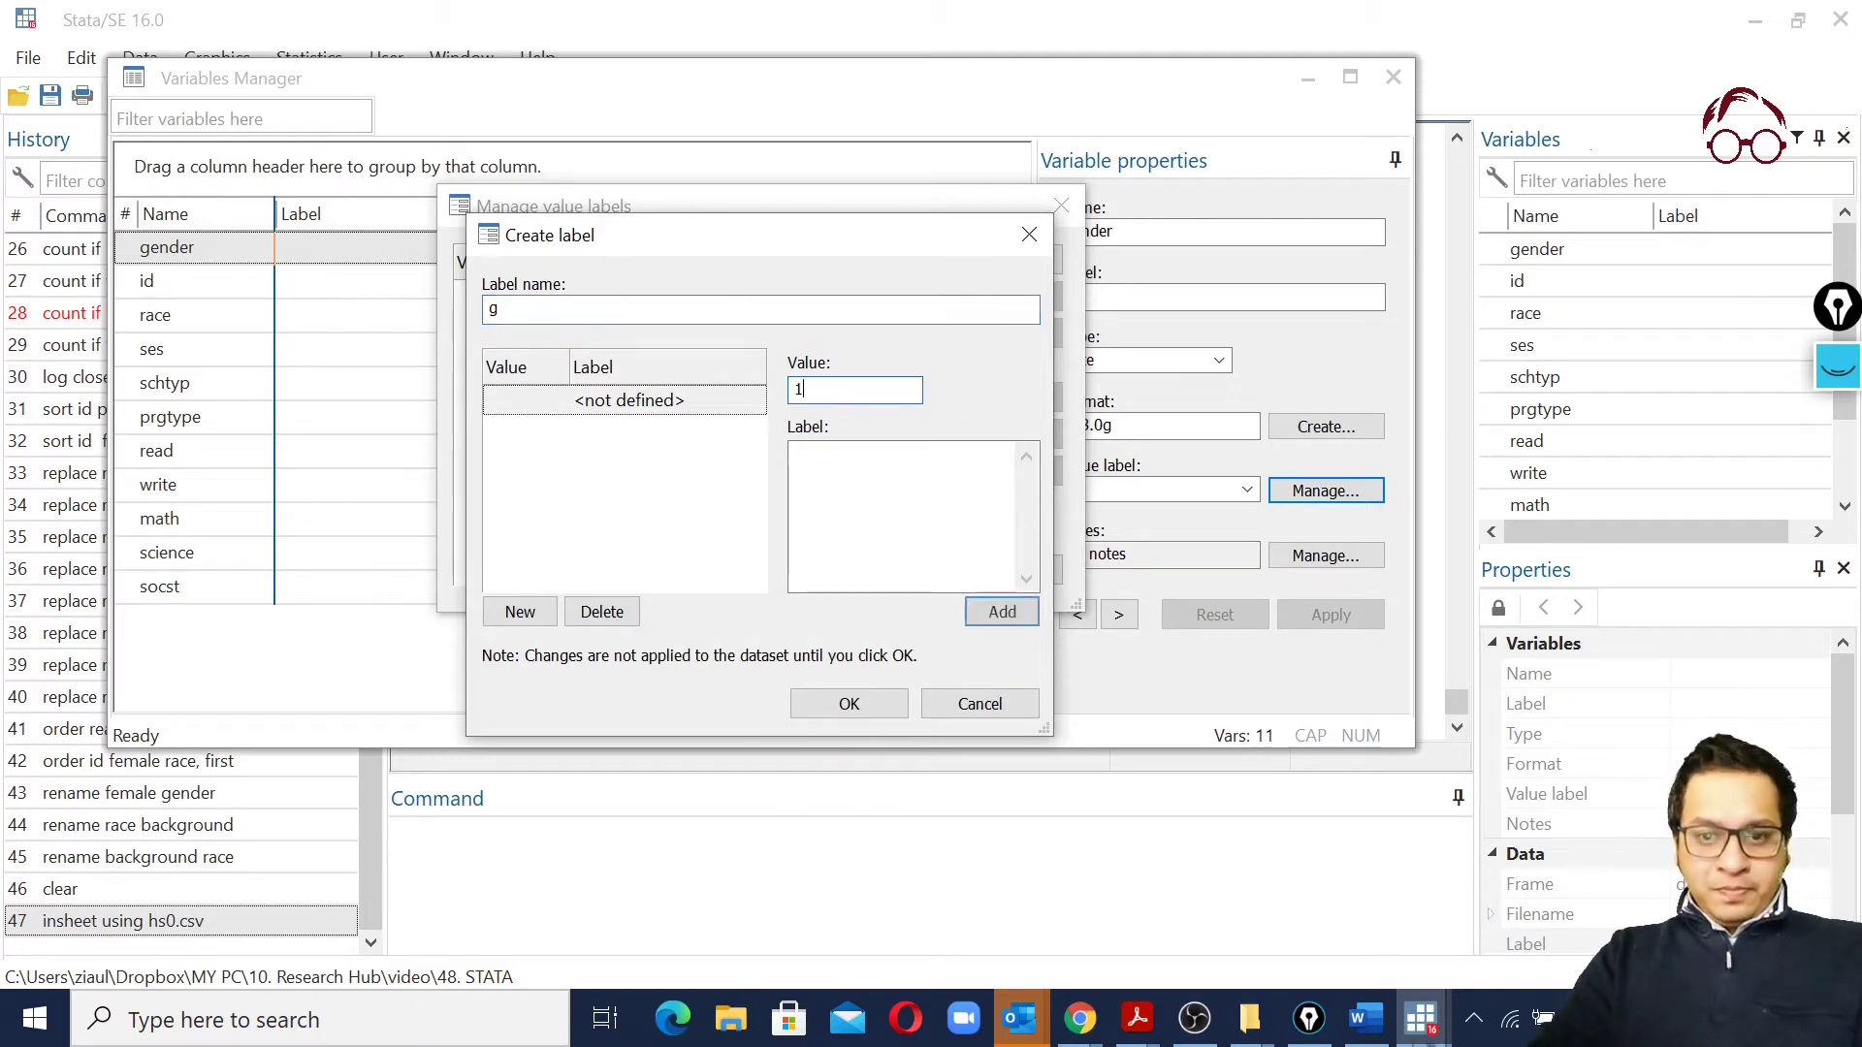
click(887, 463)
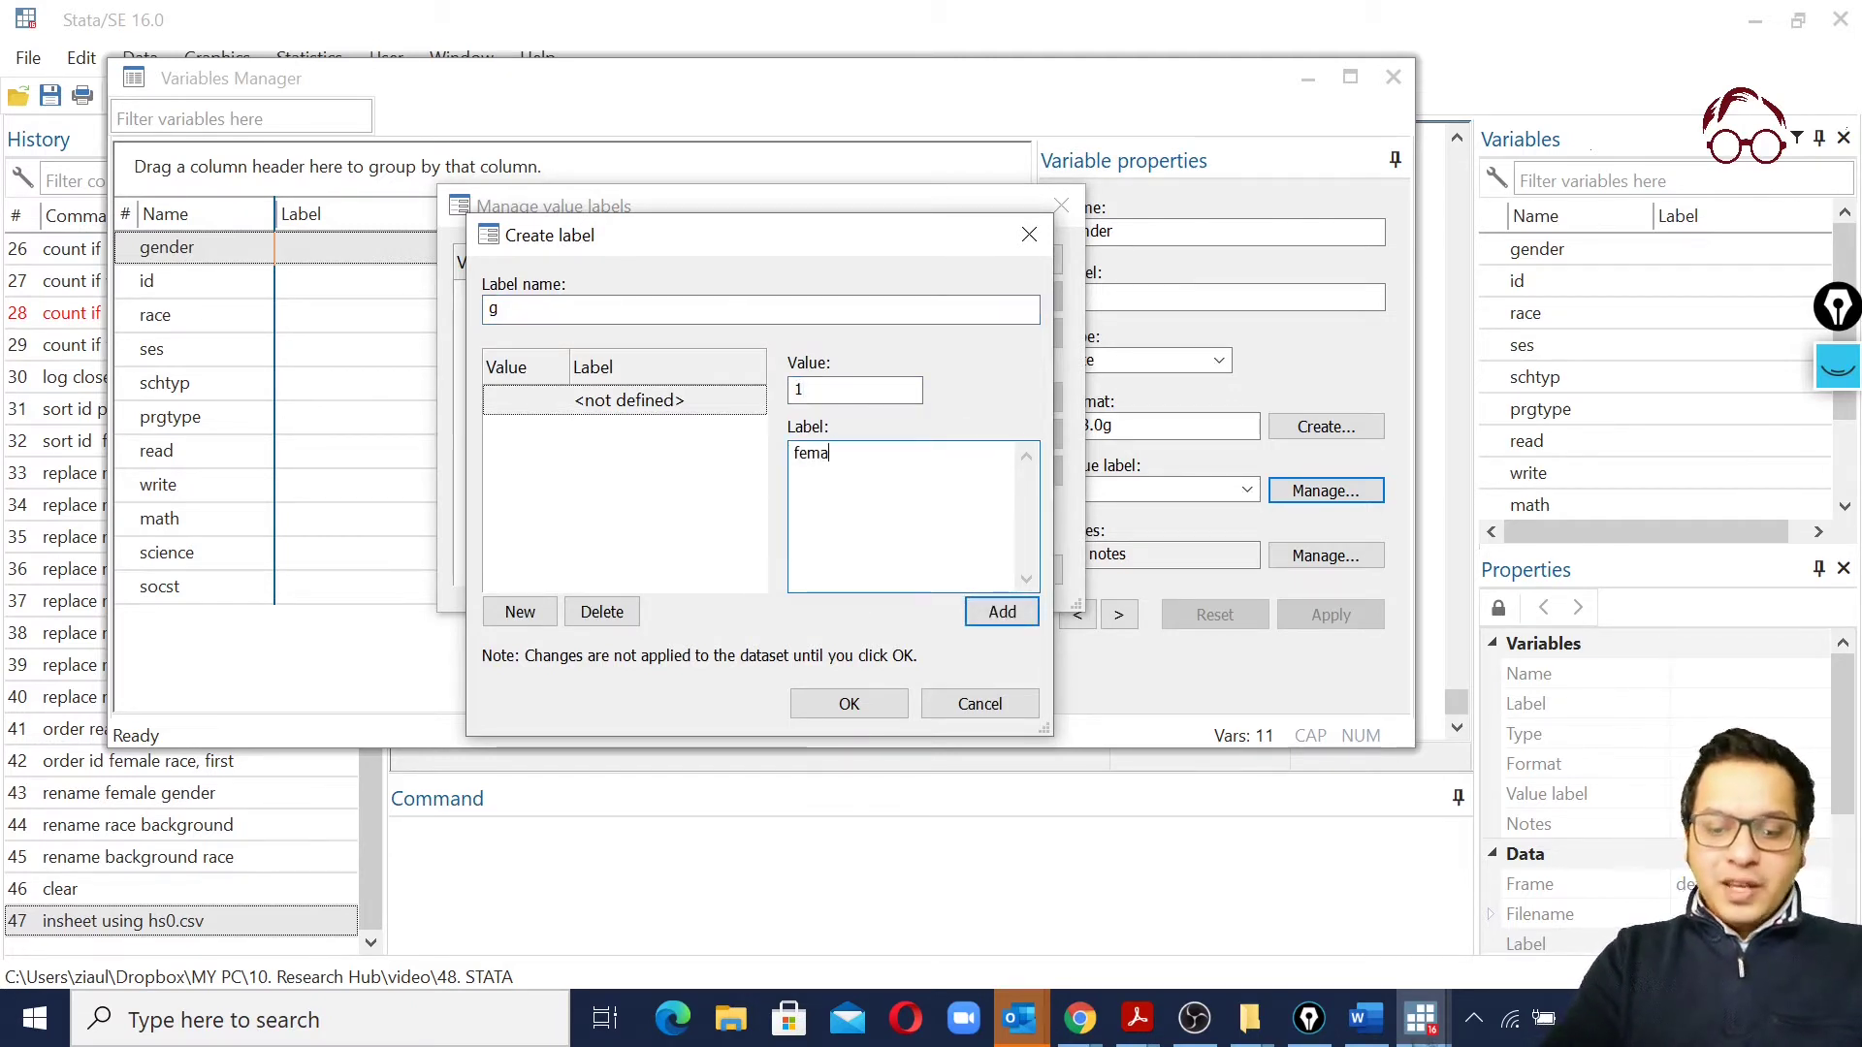
click(1004, 613)
text(0)
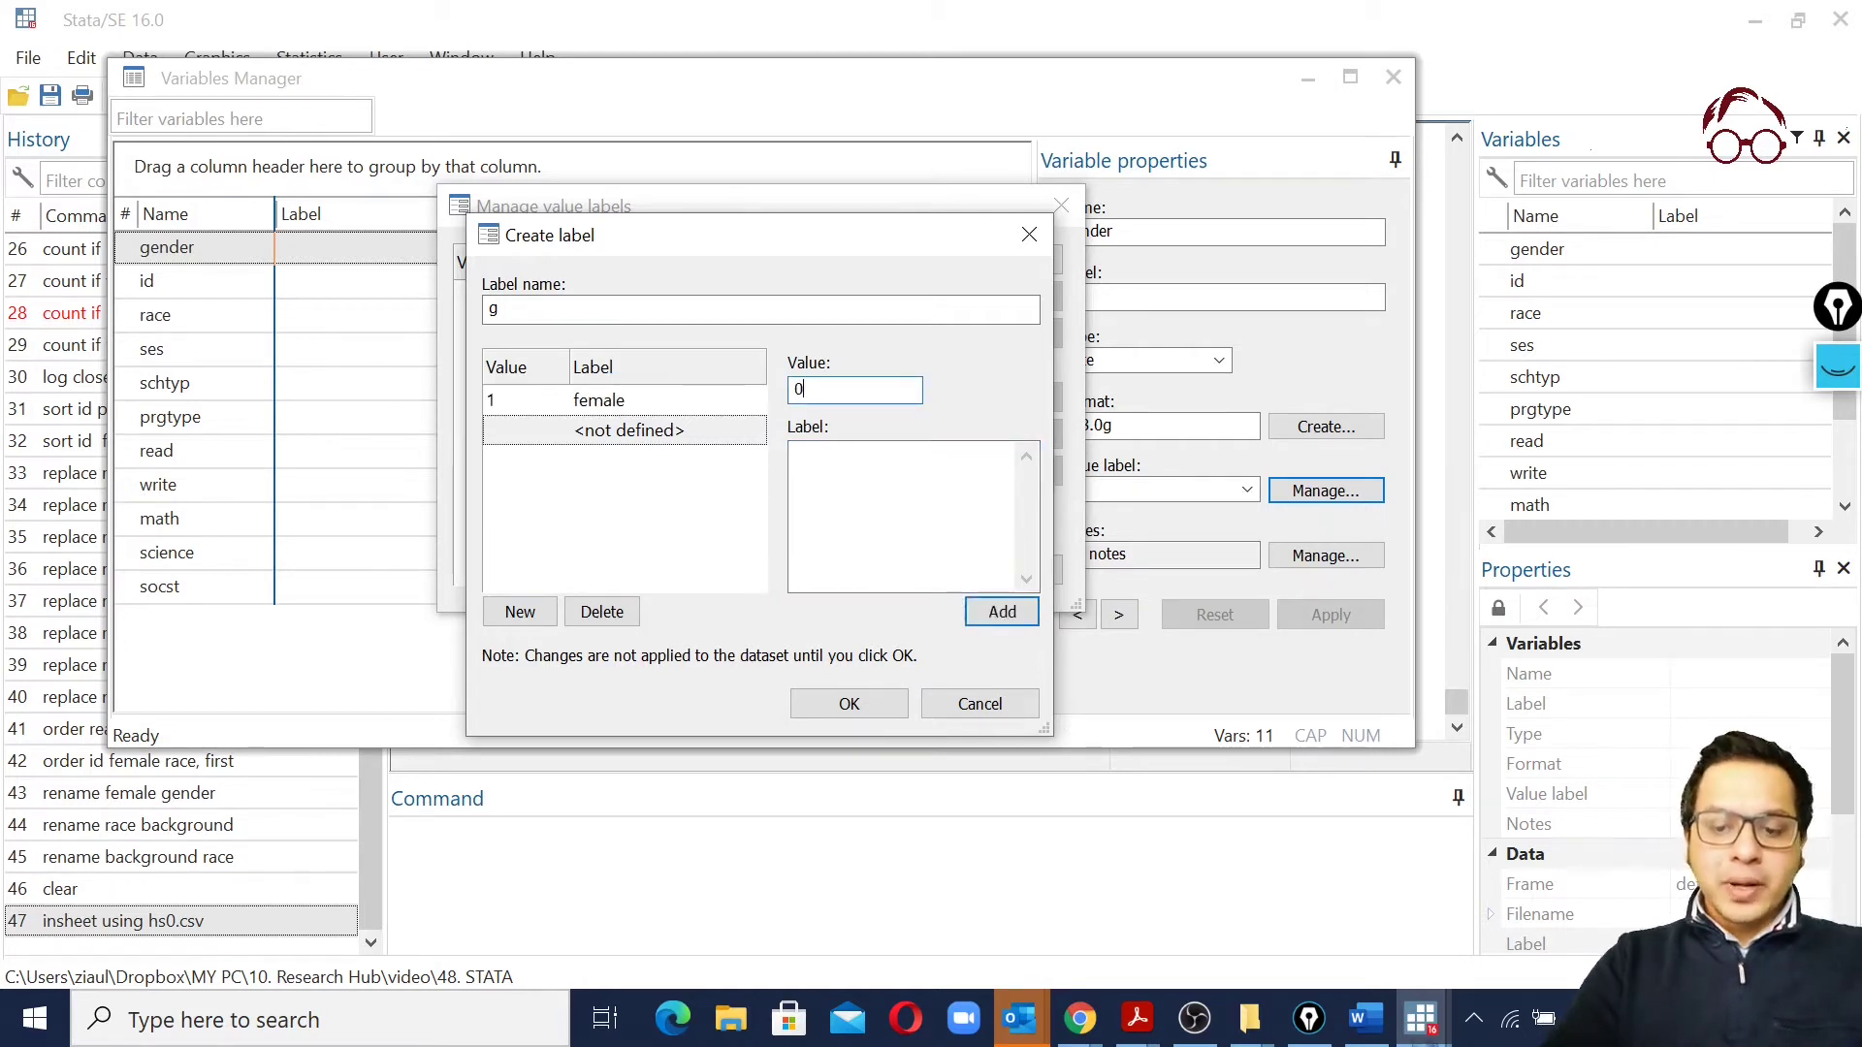
click(804, 456)
text(male)
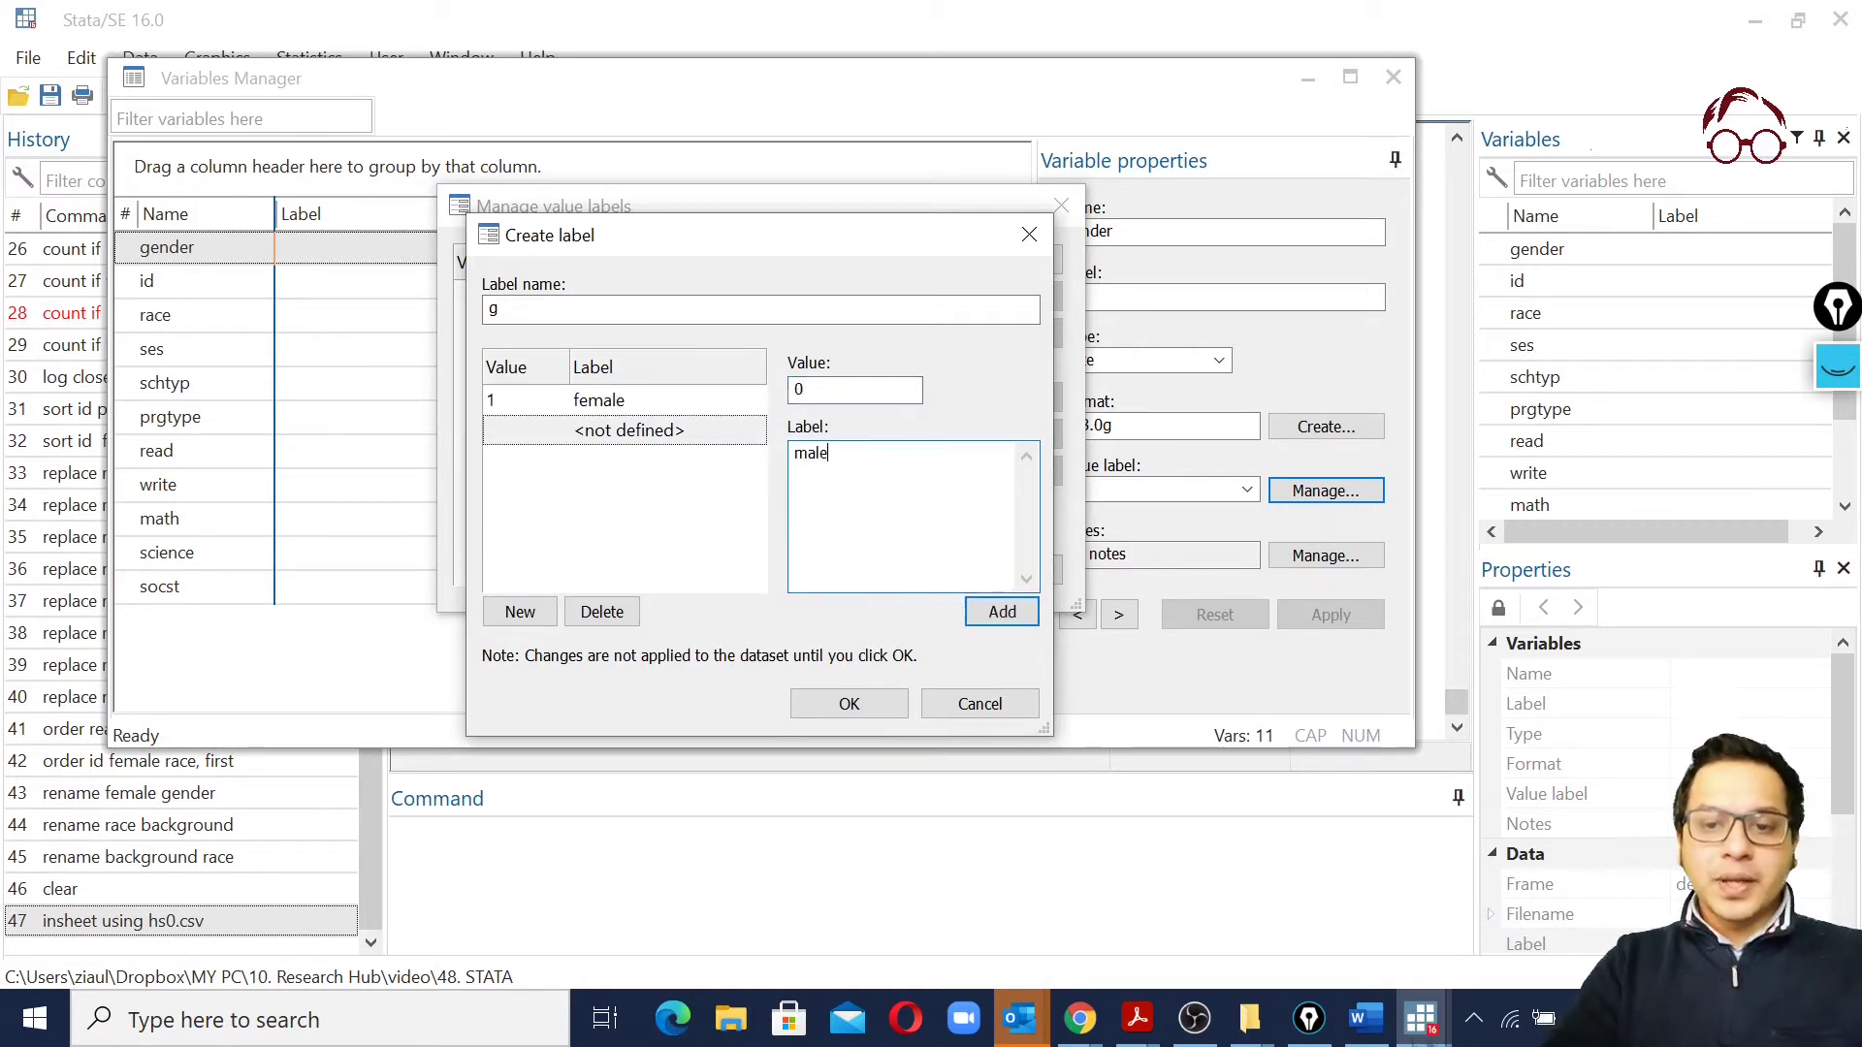
click(1004, 613)
click(842, 714)
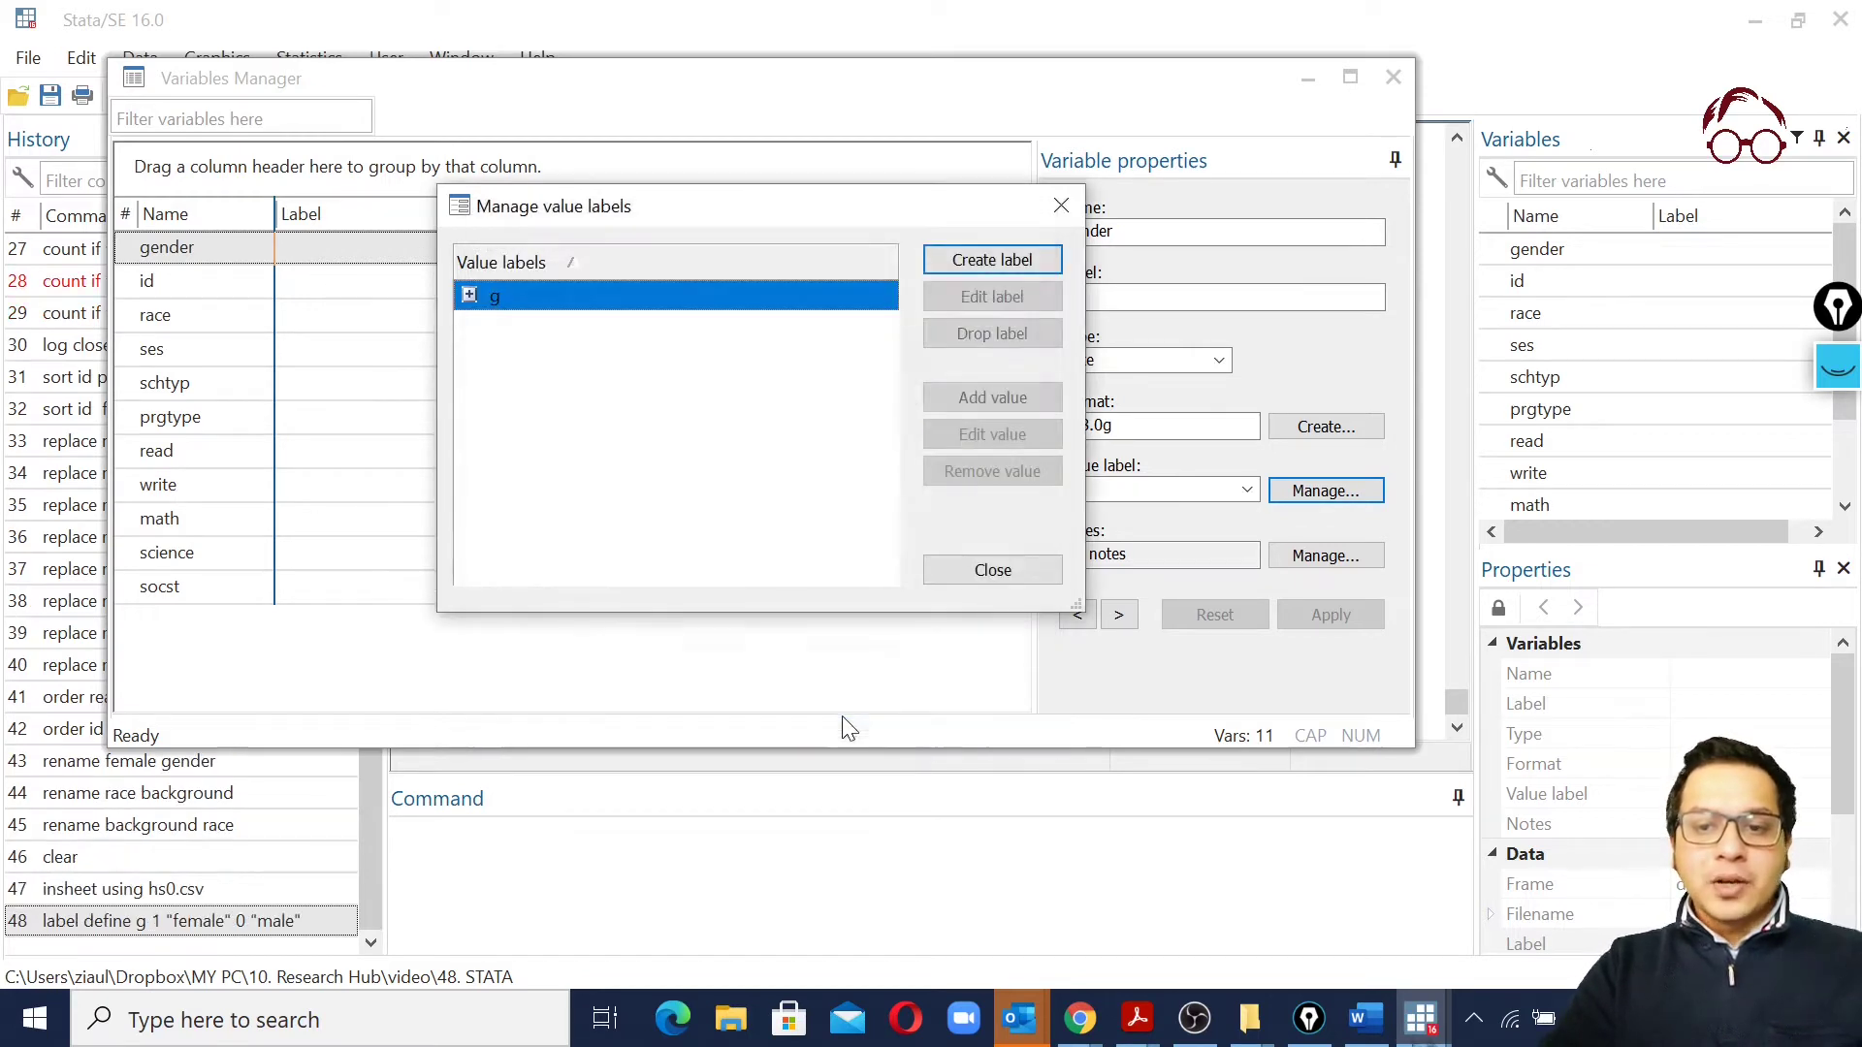
click(999, 569)
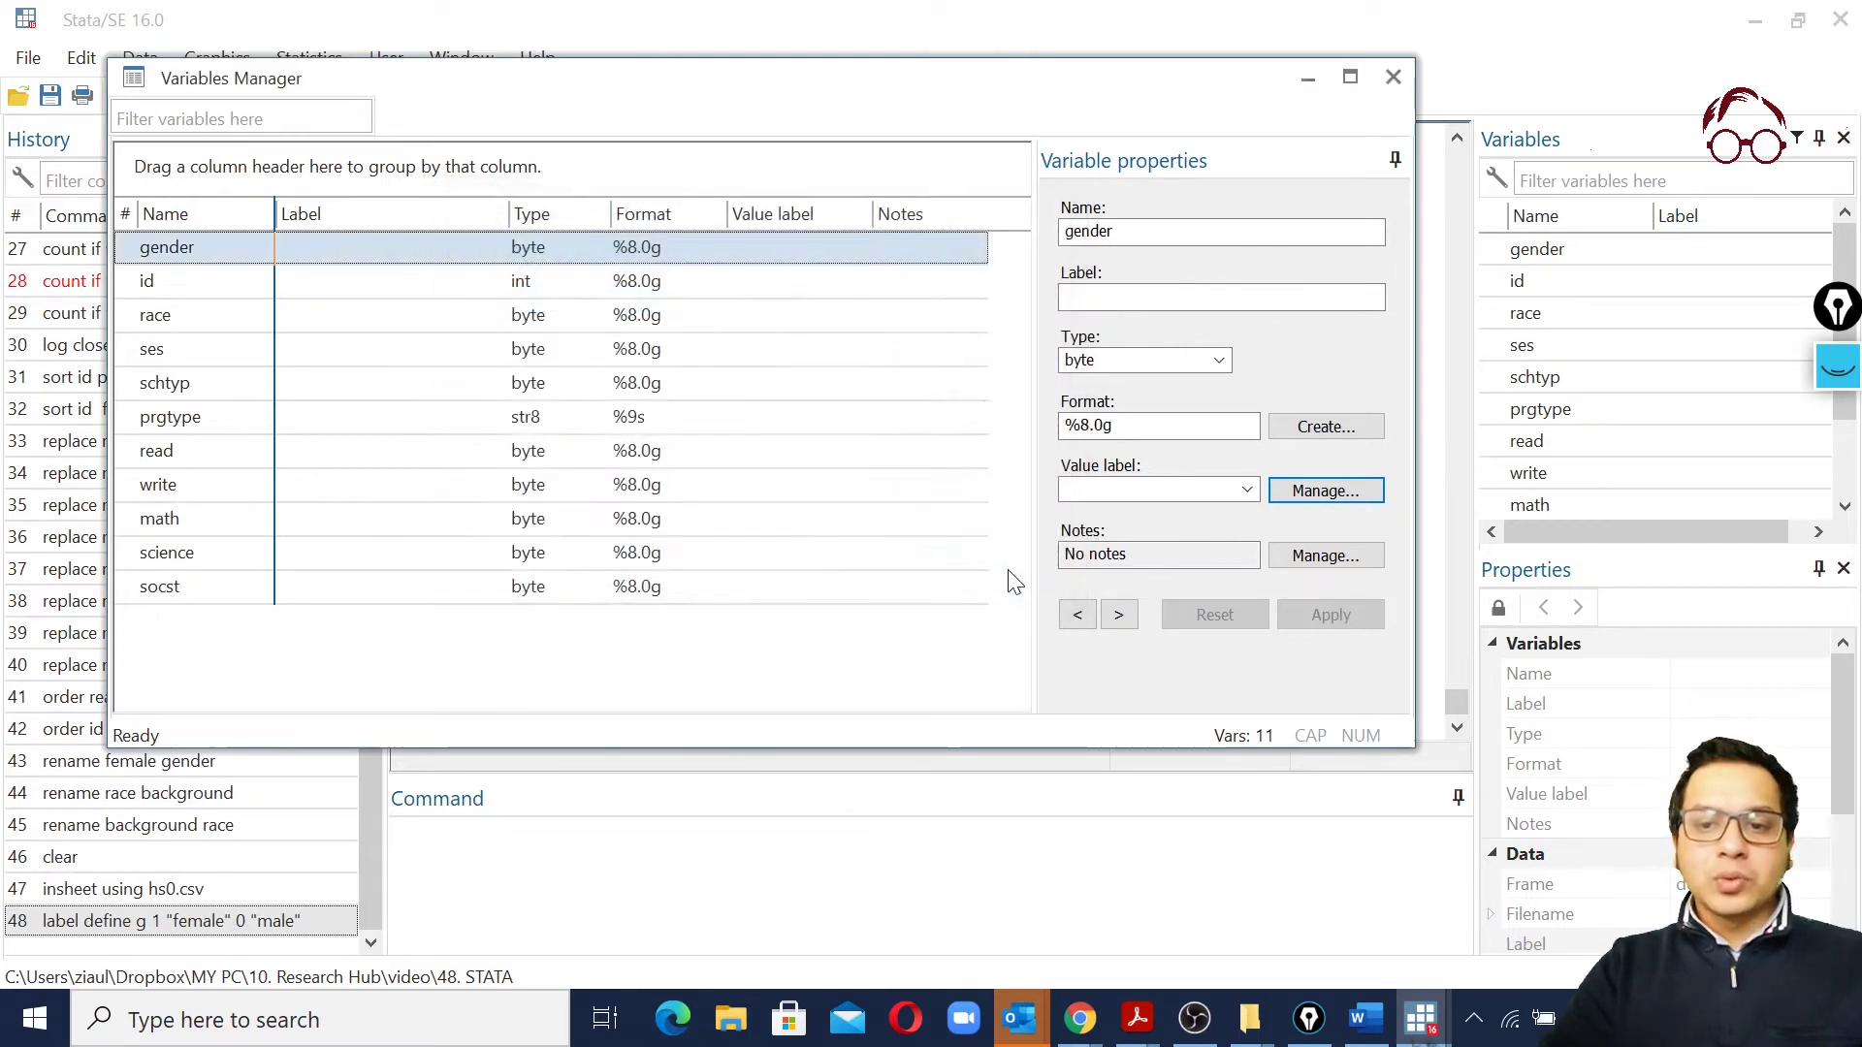
Assign value label g to the gender variable and apply the change
click(1247, 491)
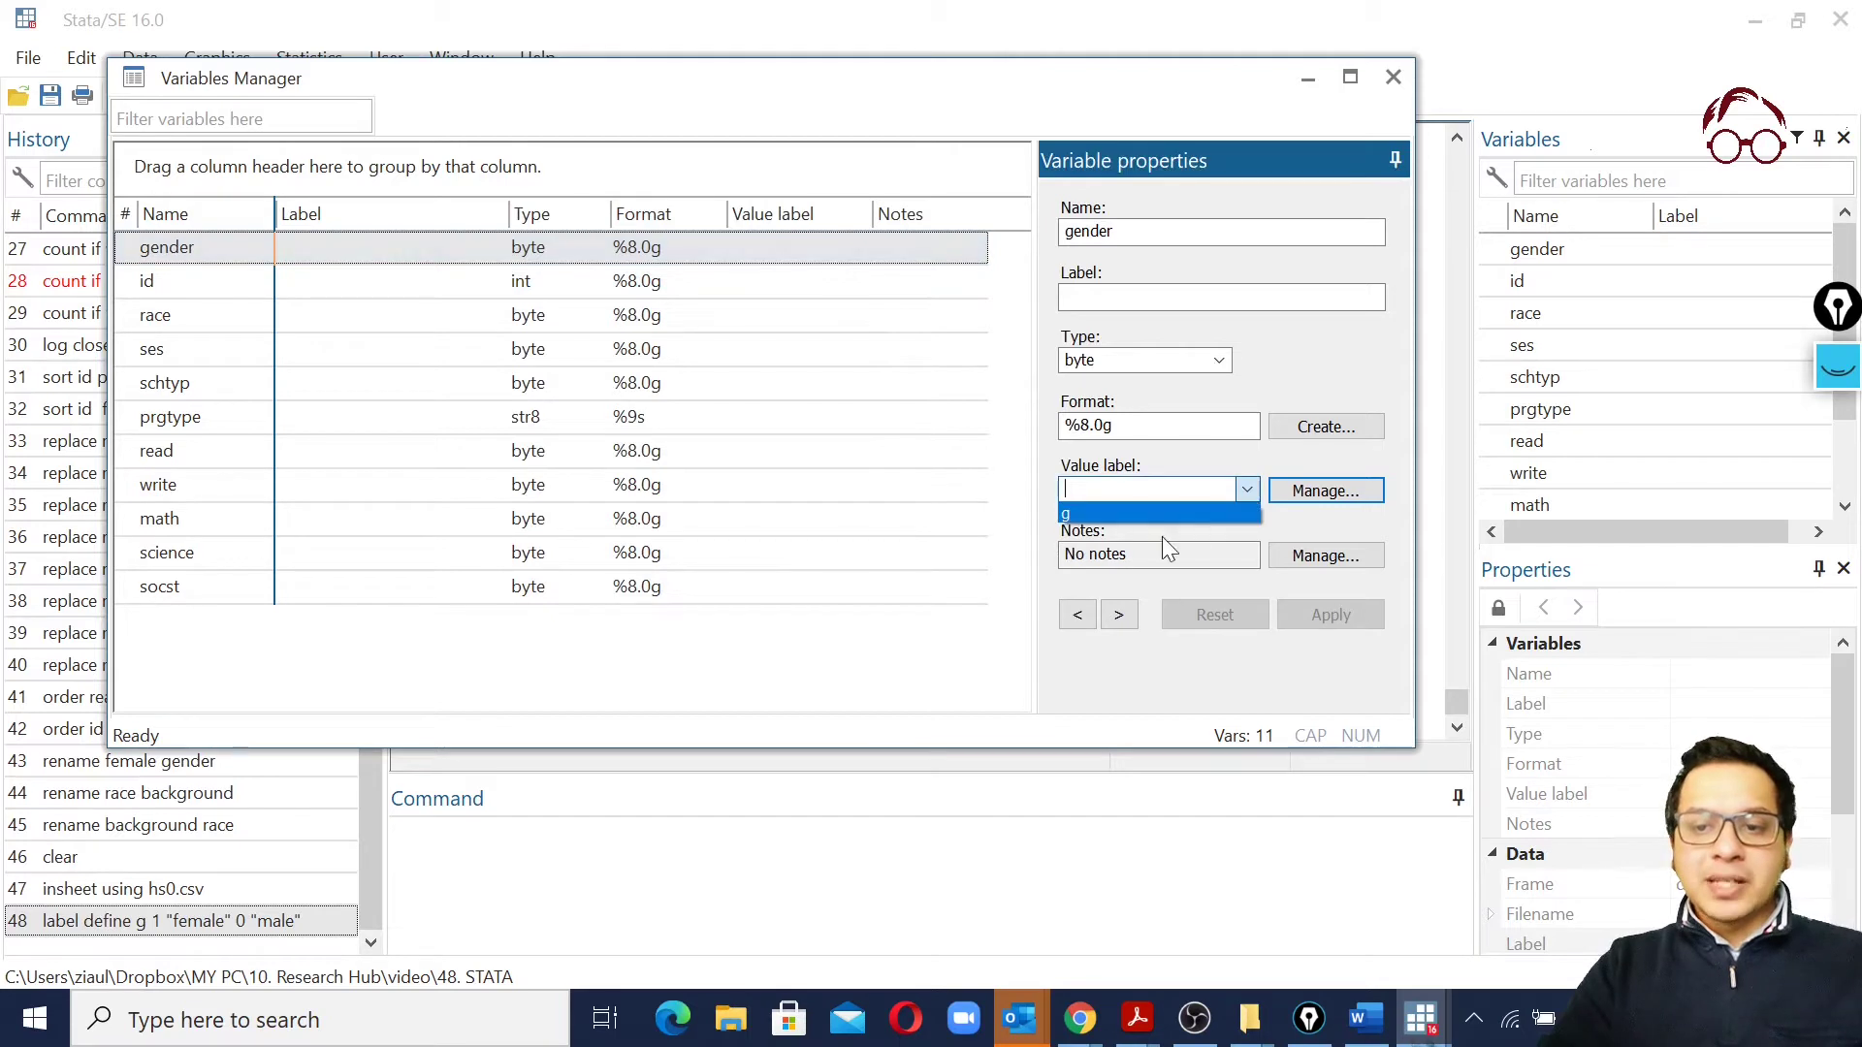
click(1159, 514)
click(1329, 615)
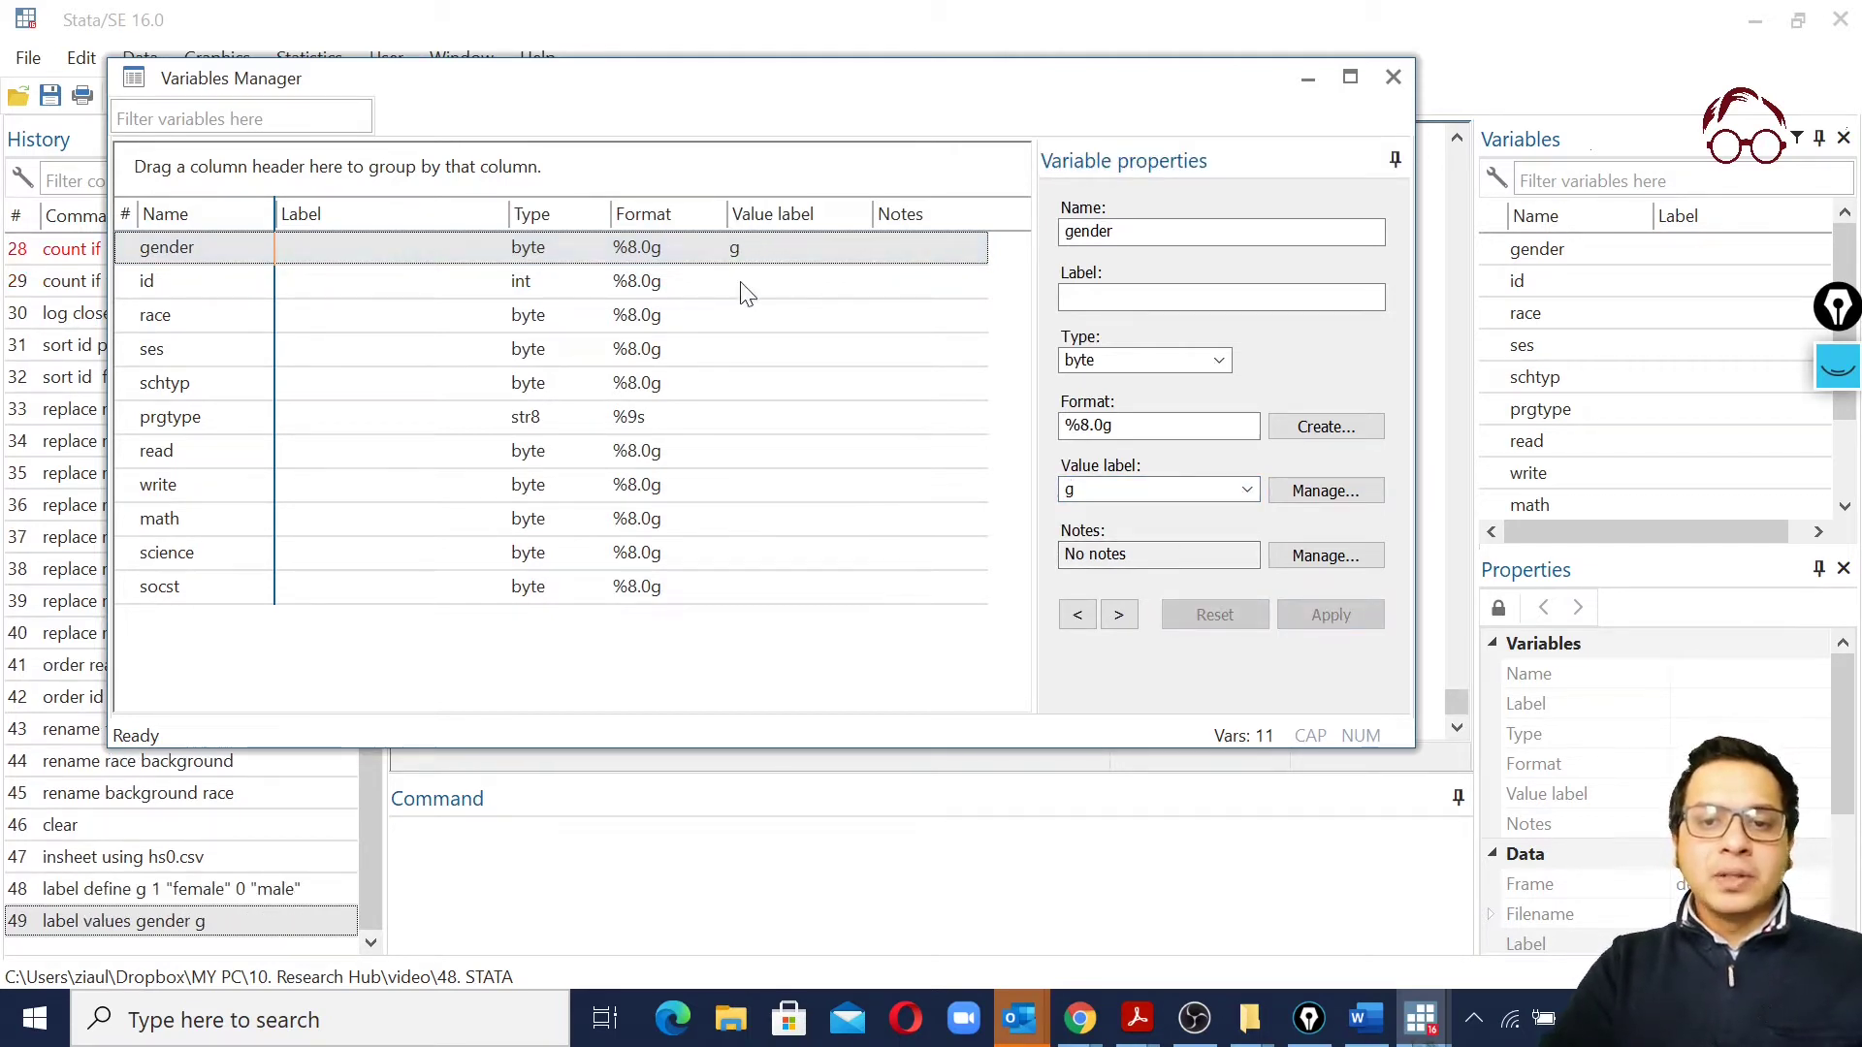
Set the gender variable's label to "gernder of the participants", apply it and close the Variables Manager
click(1067, 297)
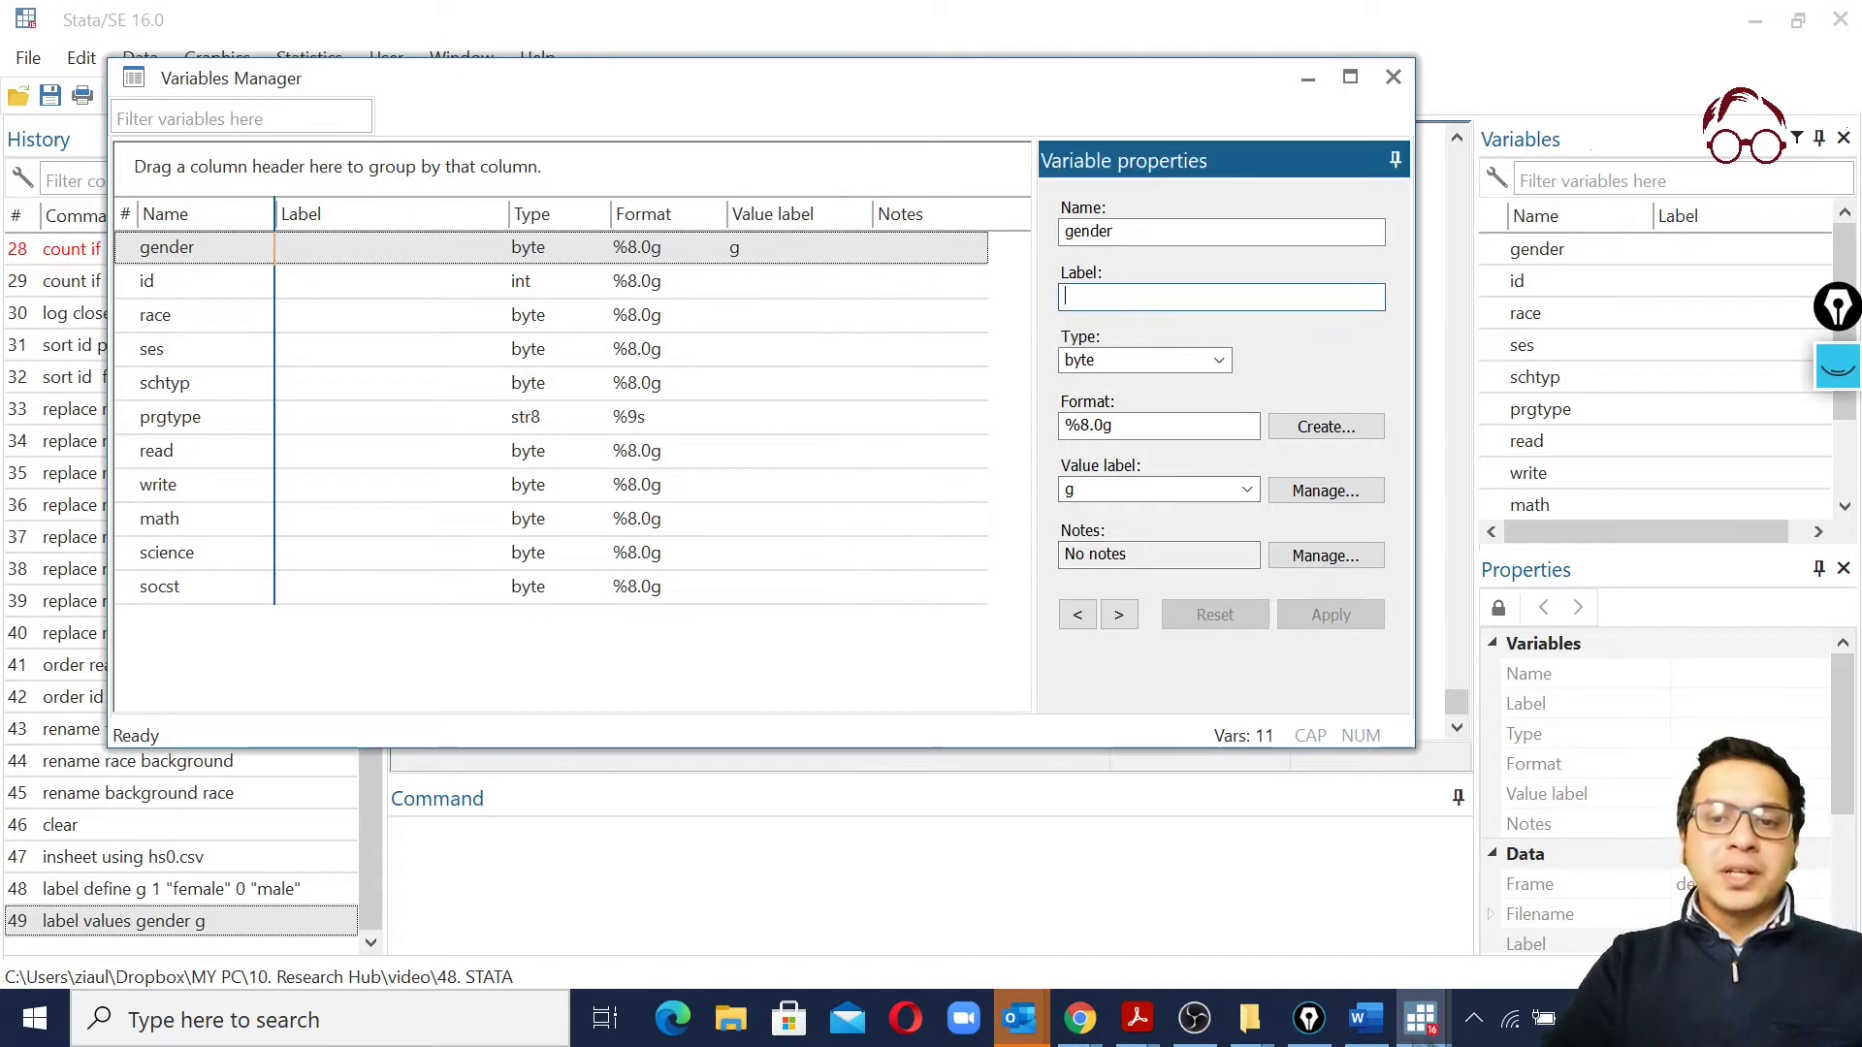
text(ger)
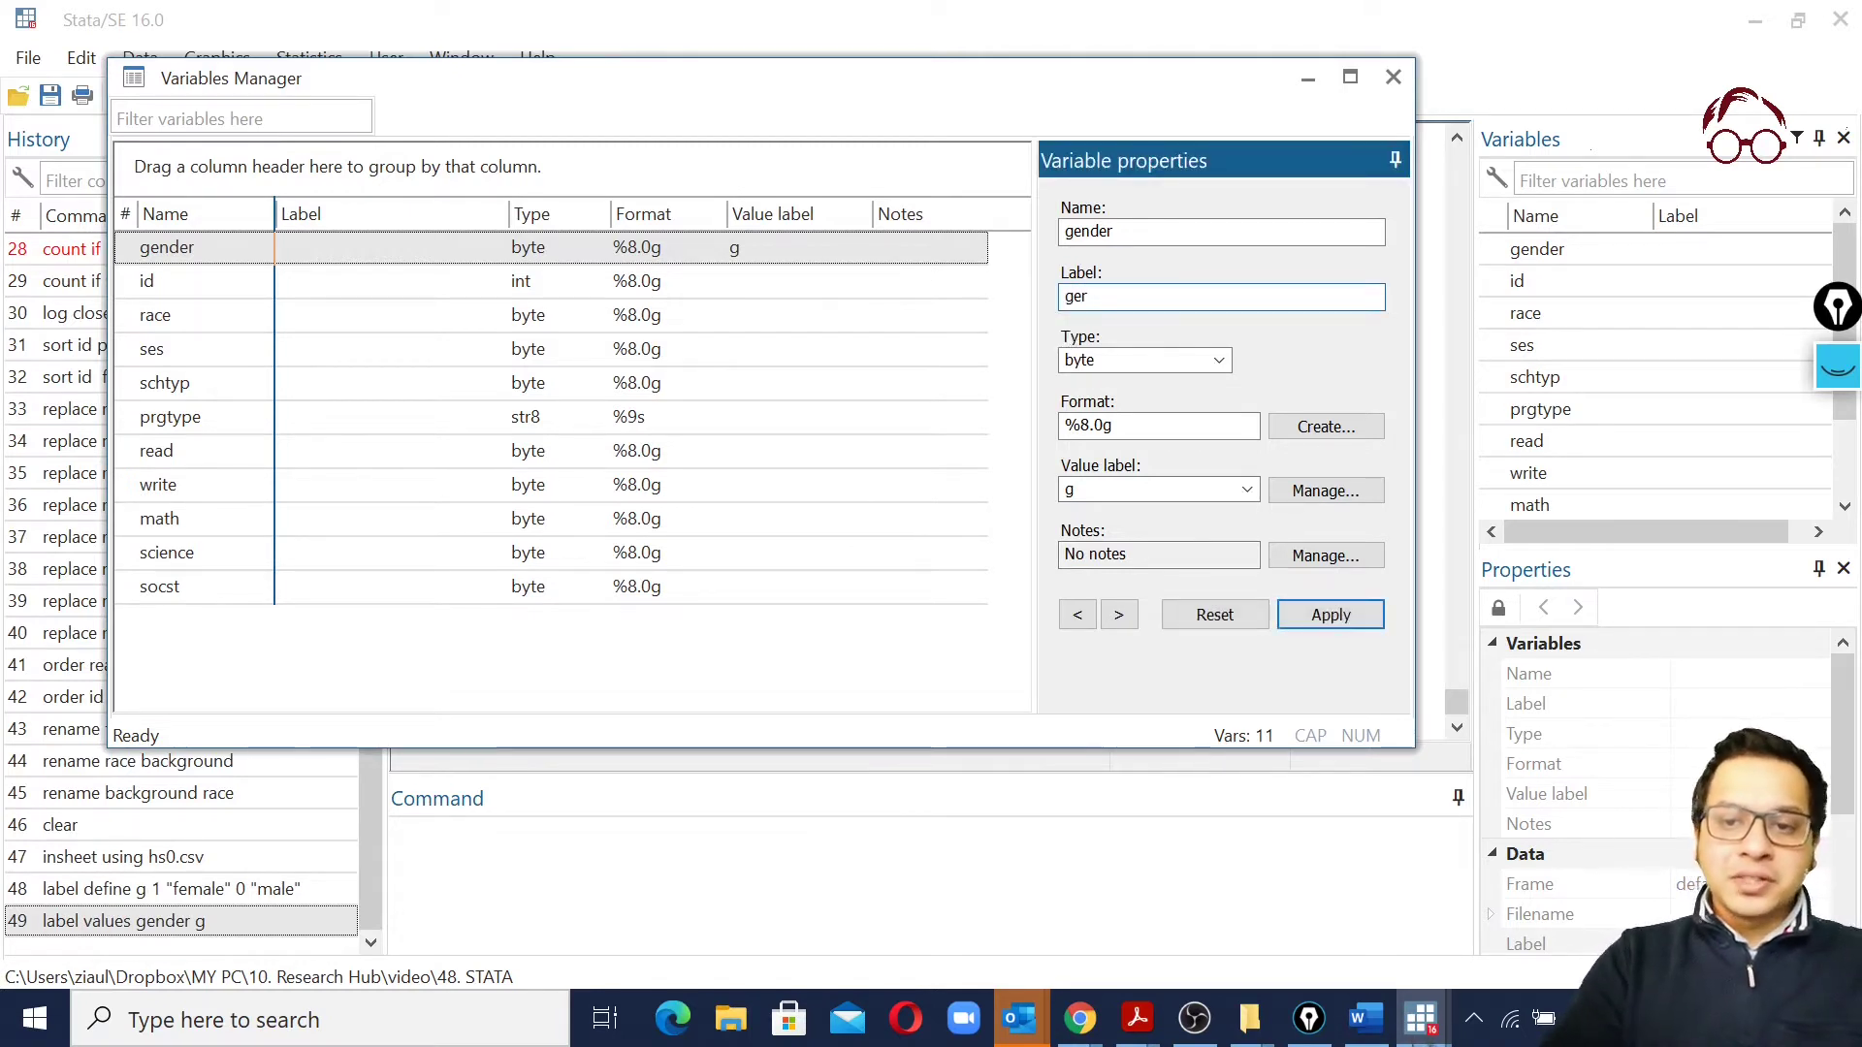
text(nder of t)
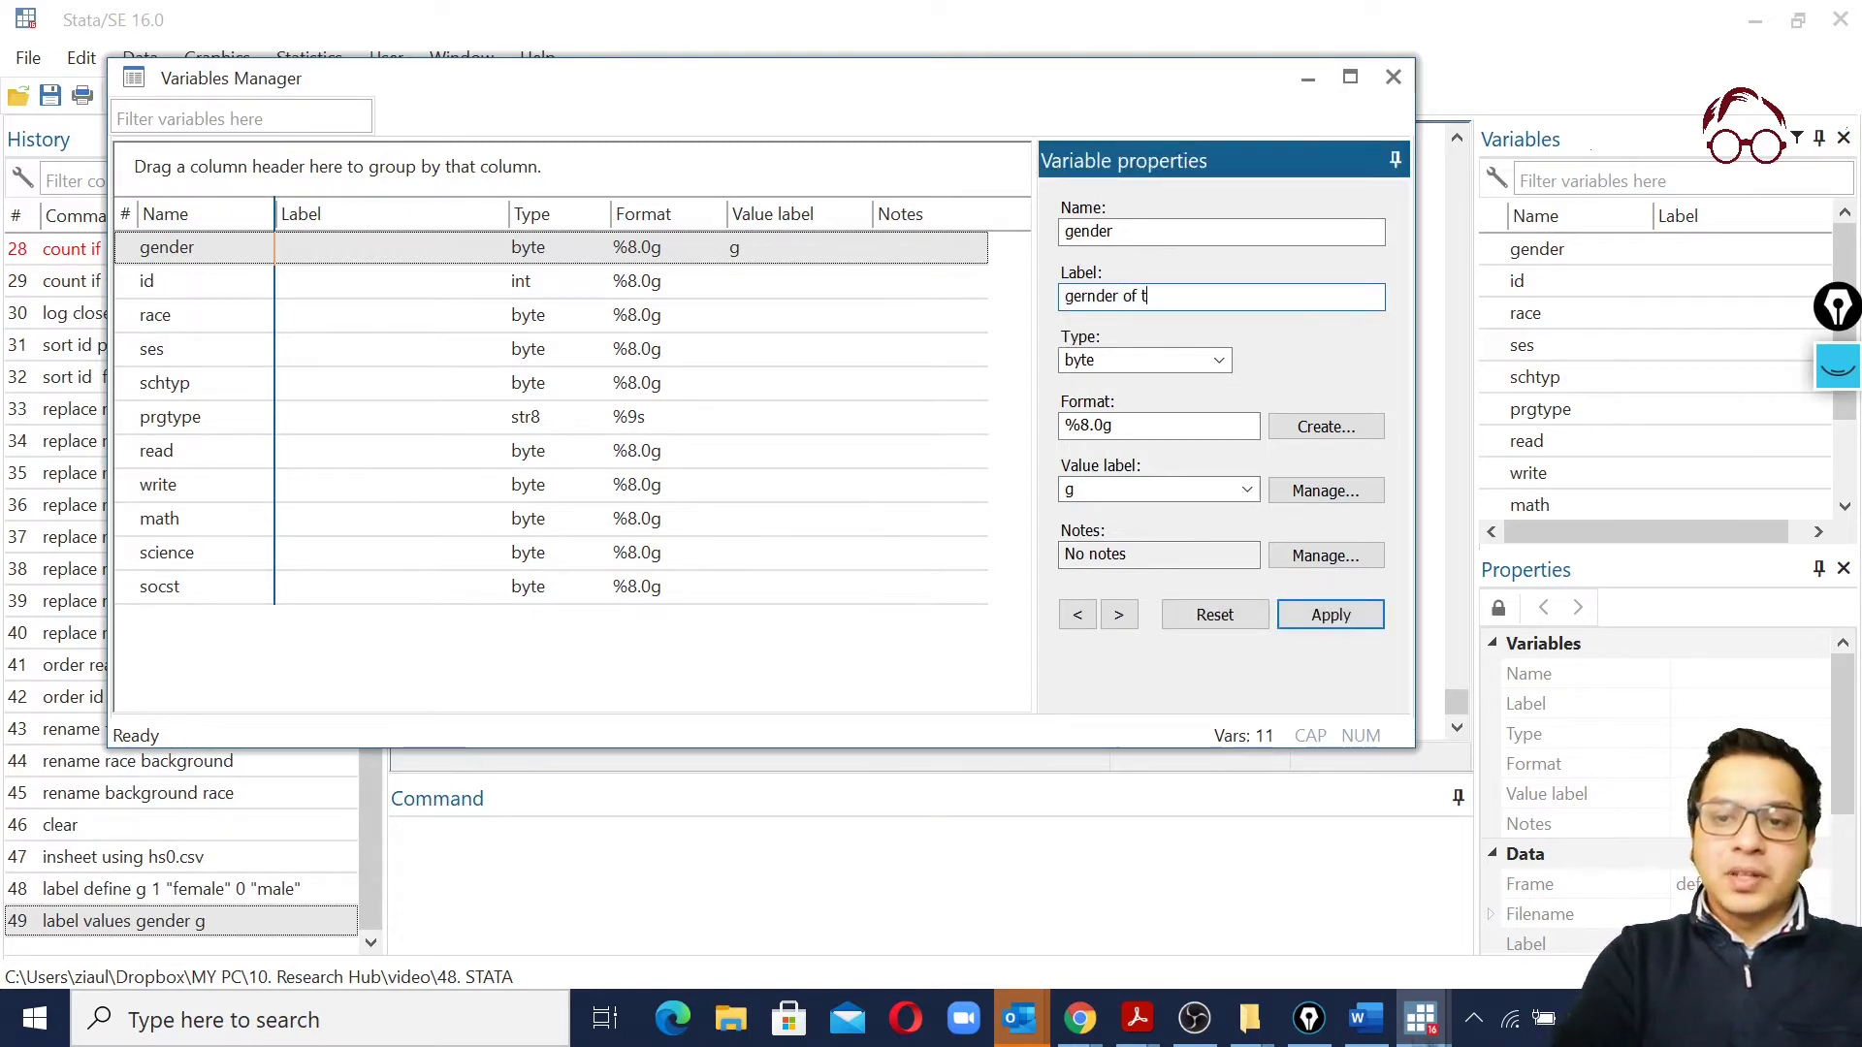
text(he partici)
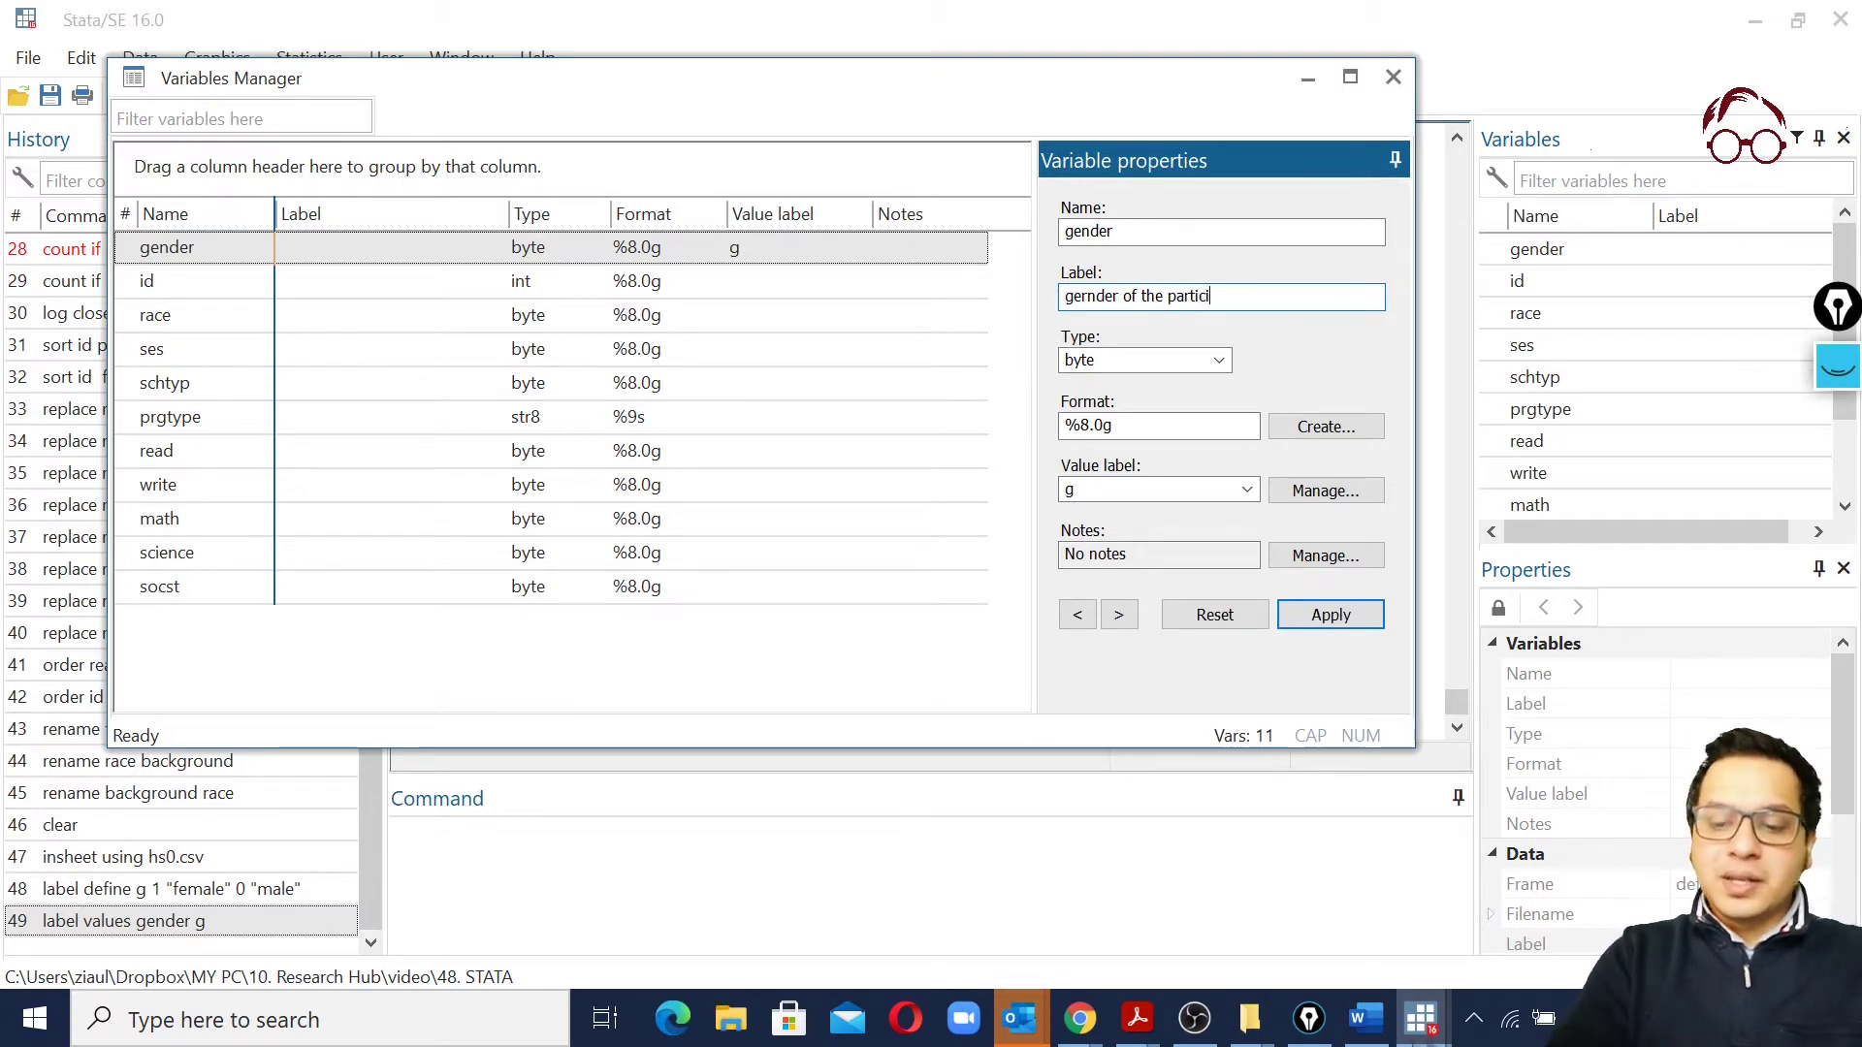
text(pants)
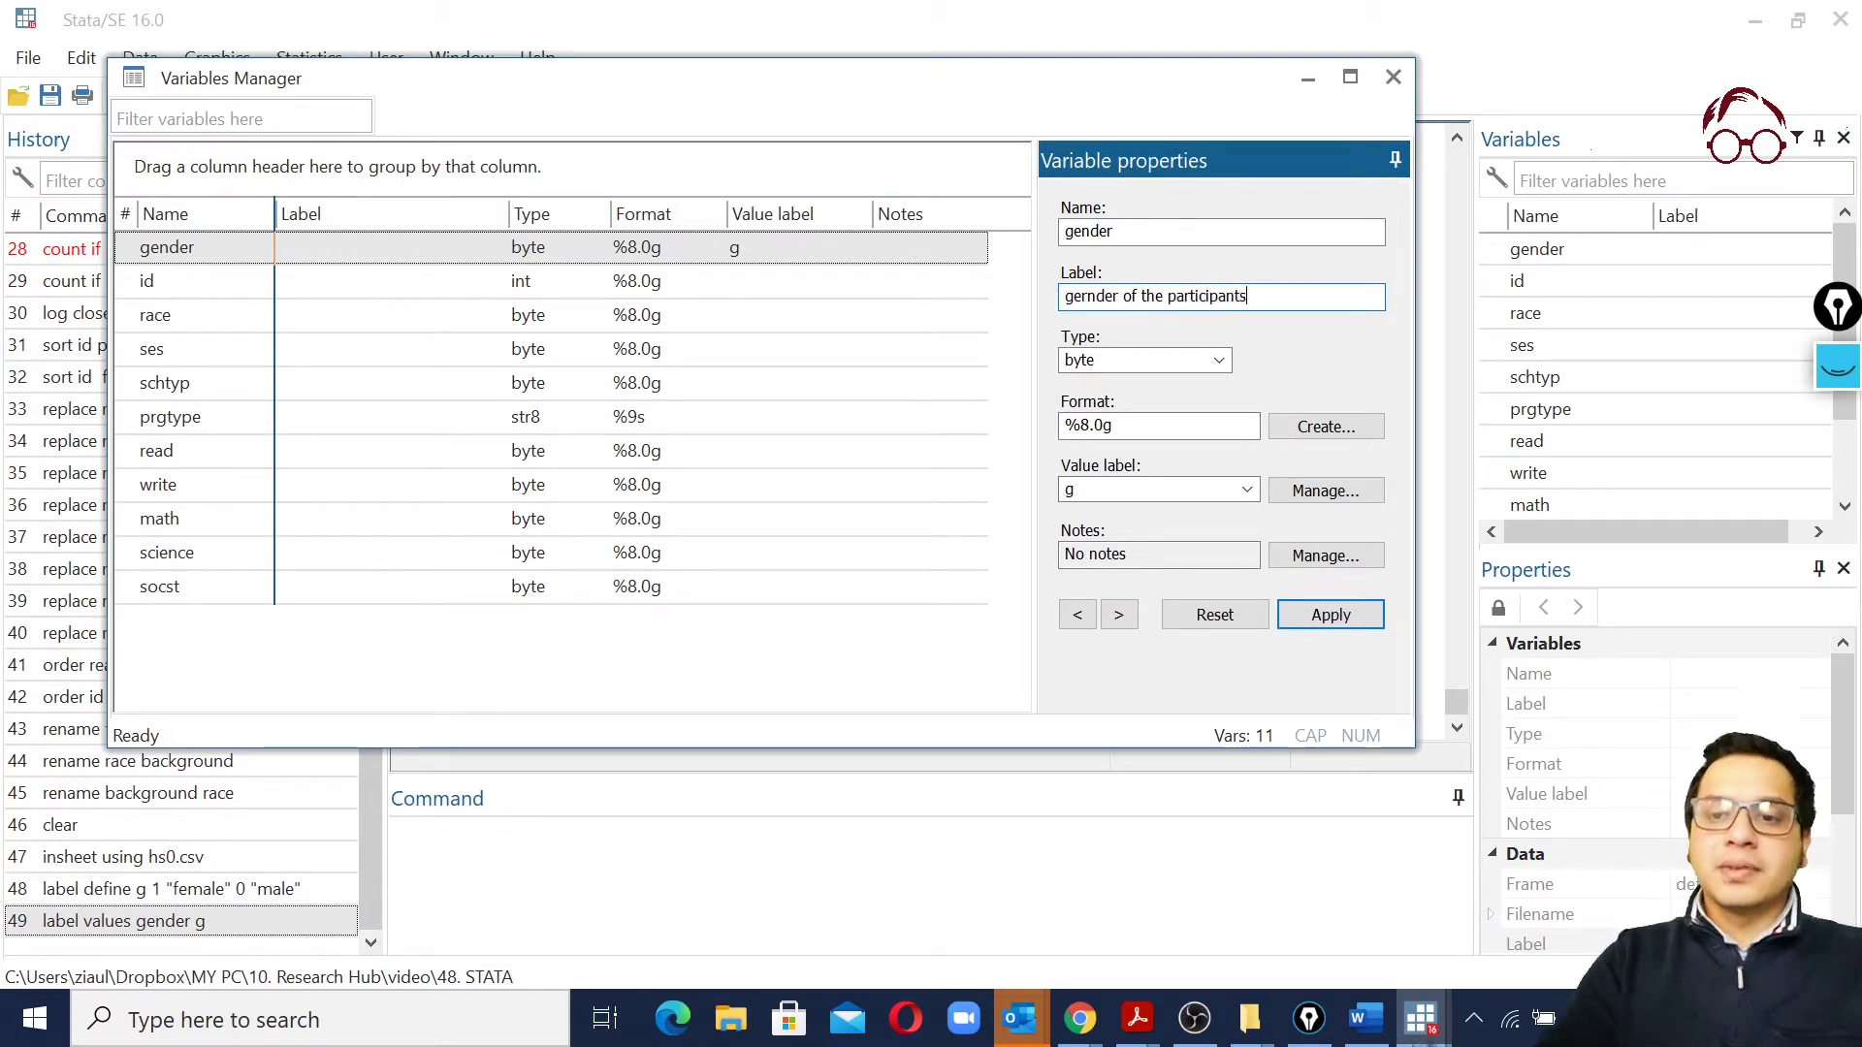
click(1349, 618)
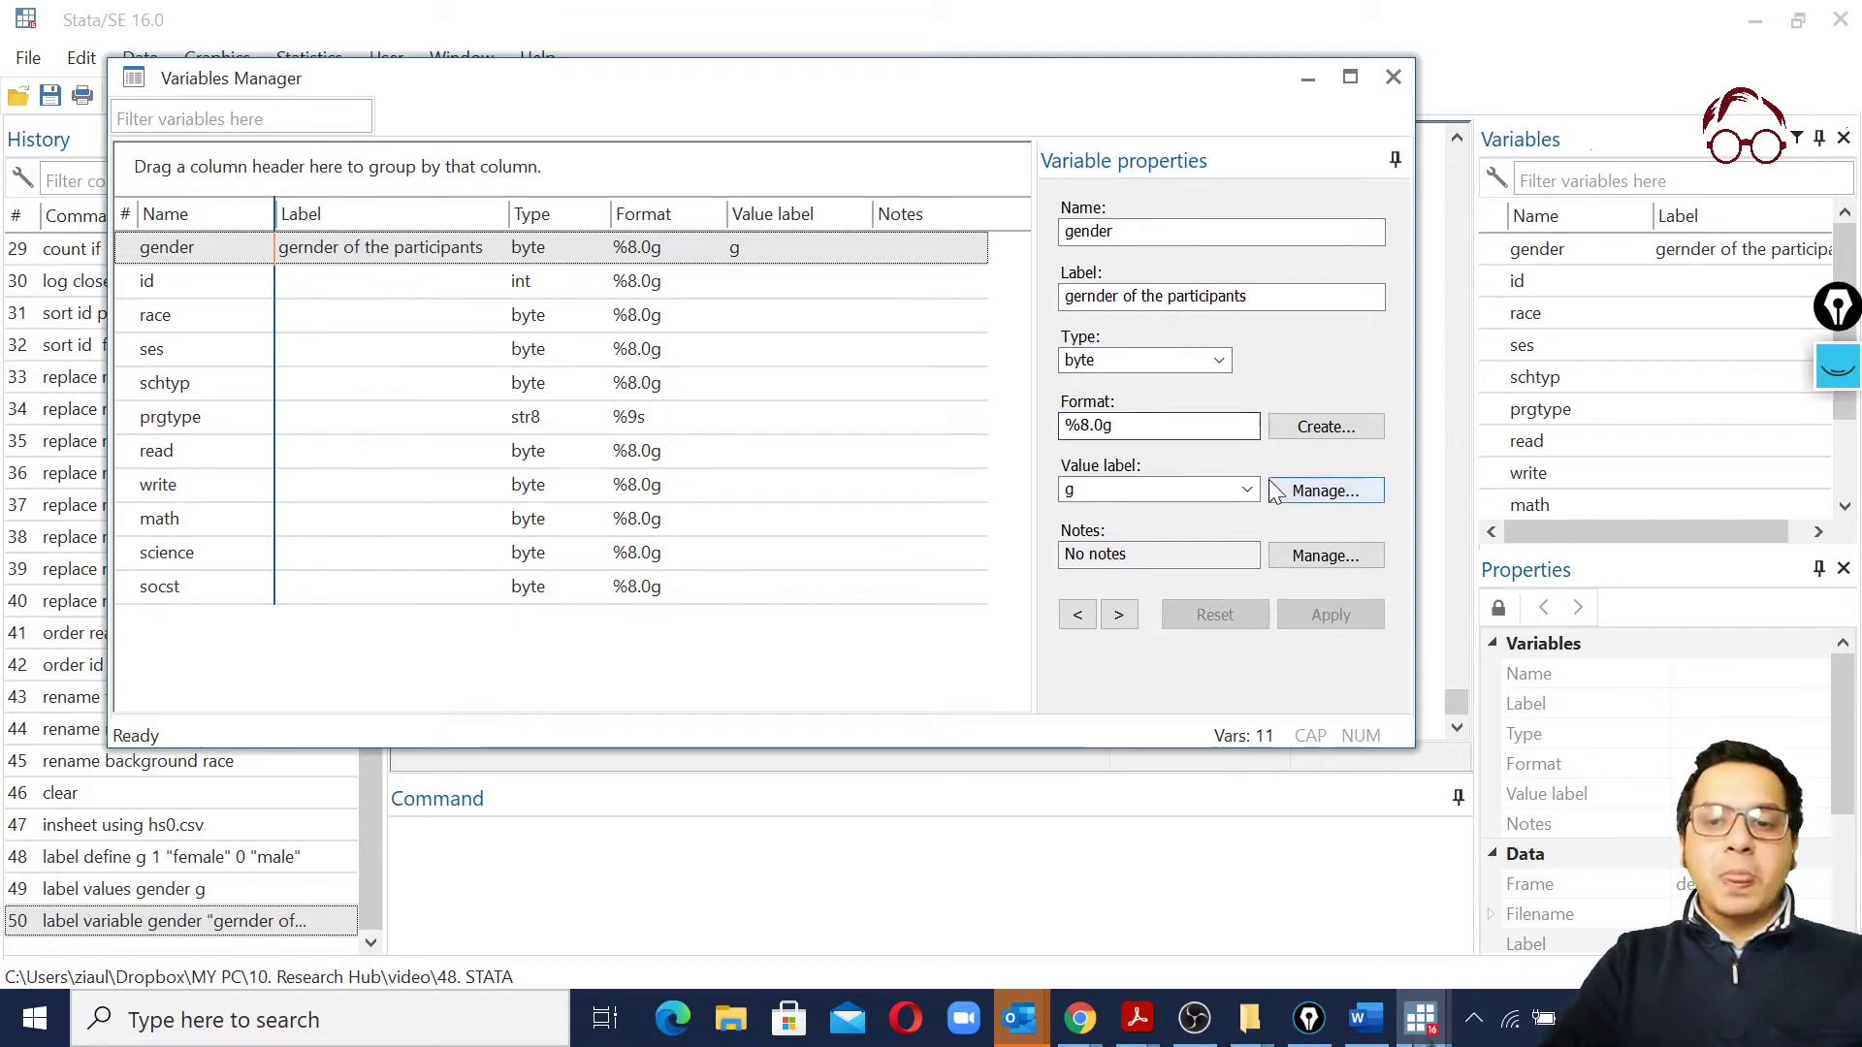
click(1393, 77)
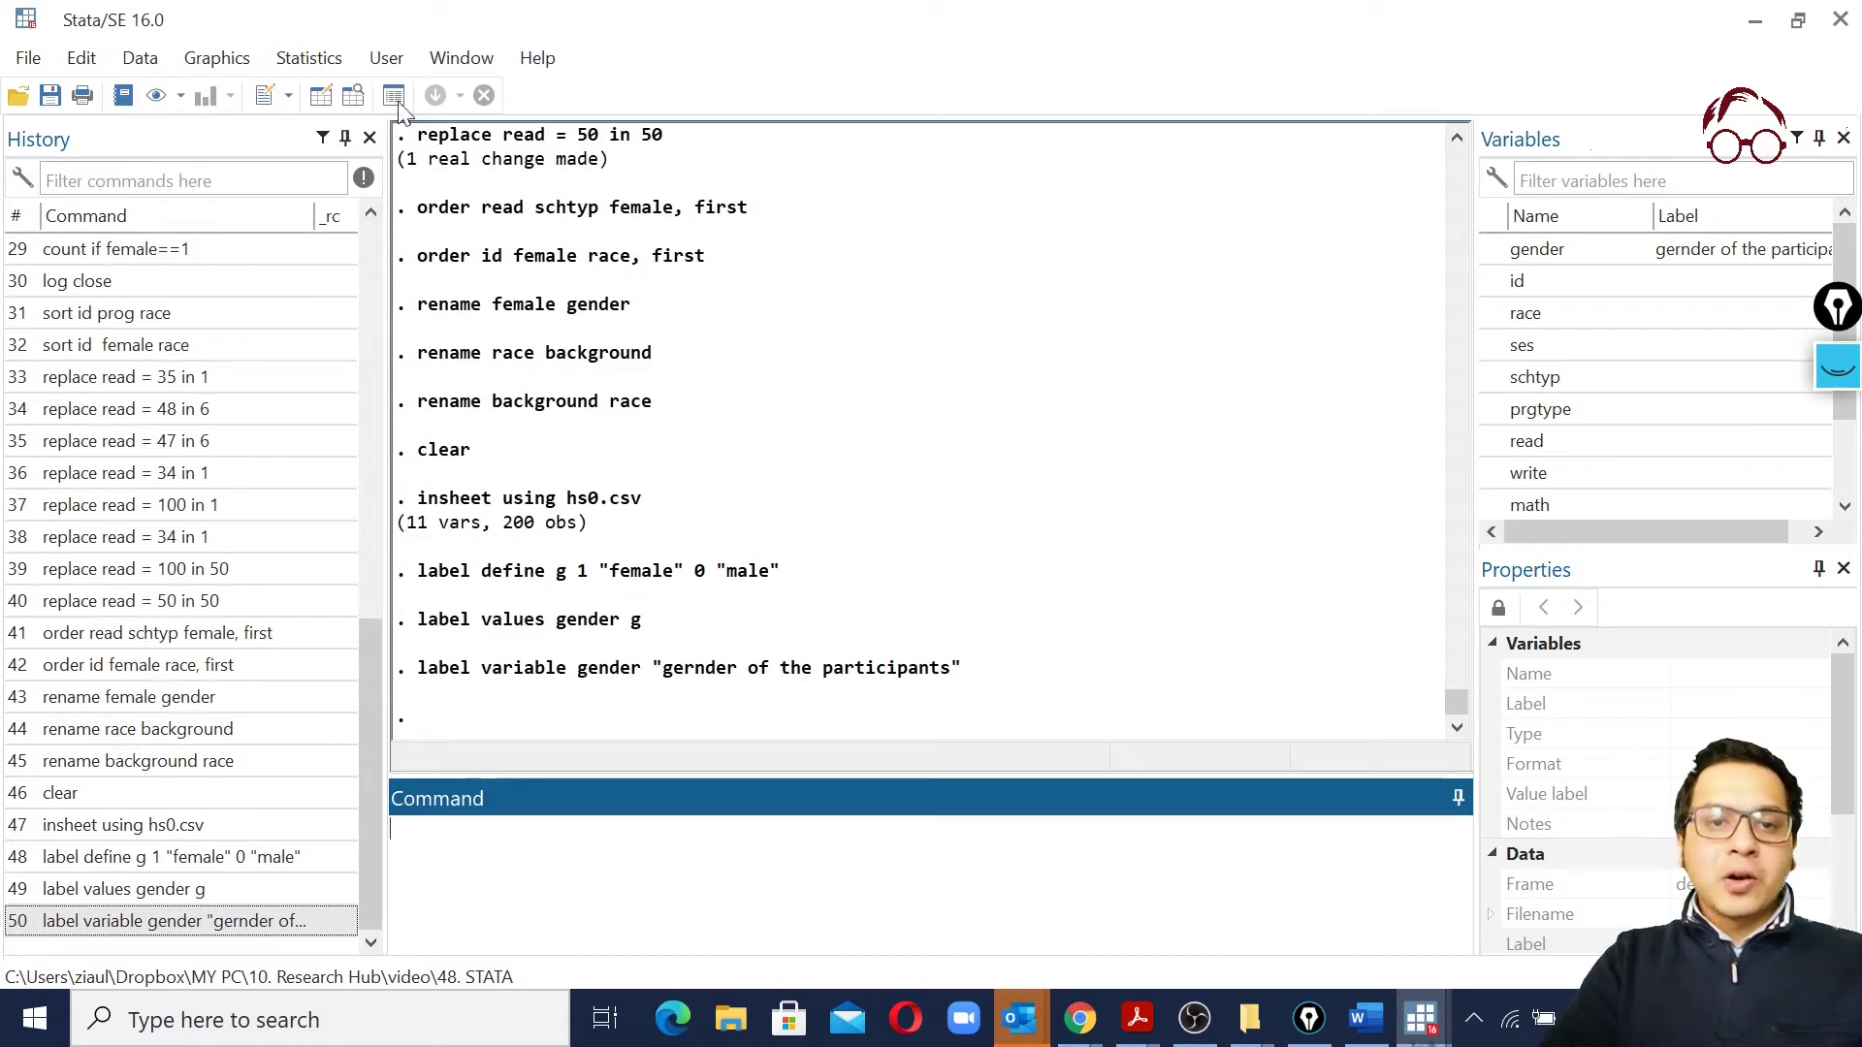
Browse the dataset to check the labelled gender values against their underlying codes and examine the schtyp column
click(353, 95)
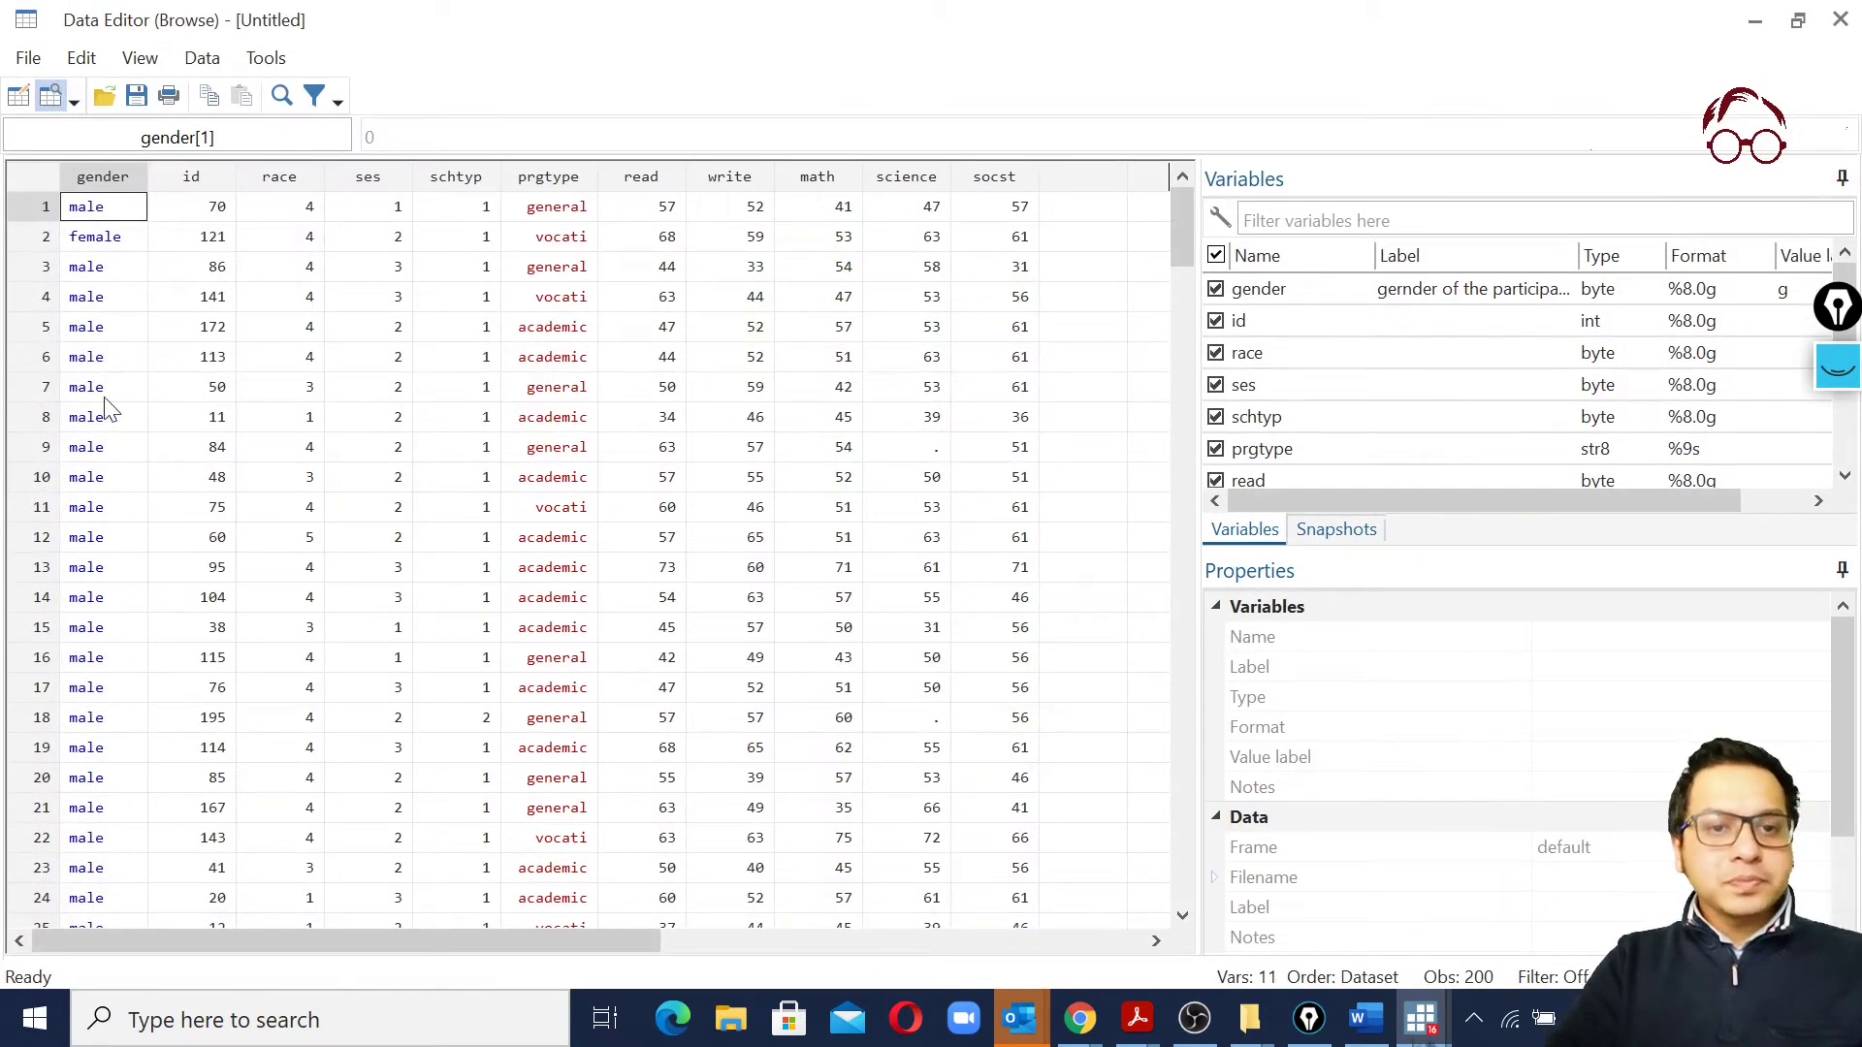
click(97, 216)
click(111, 244)
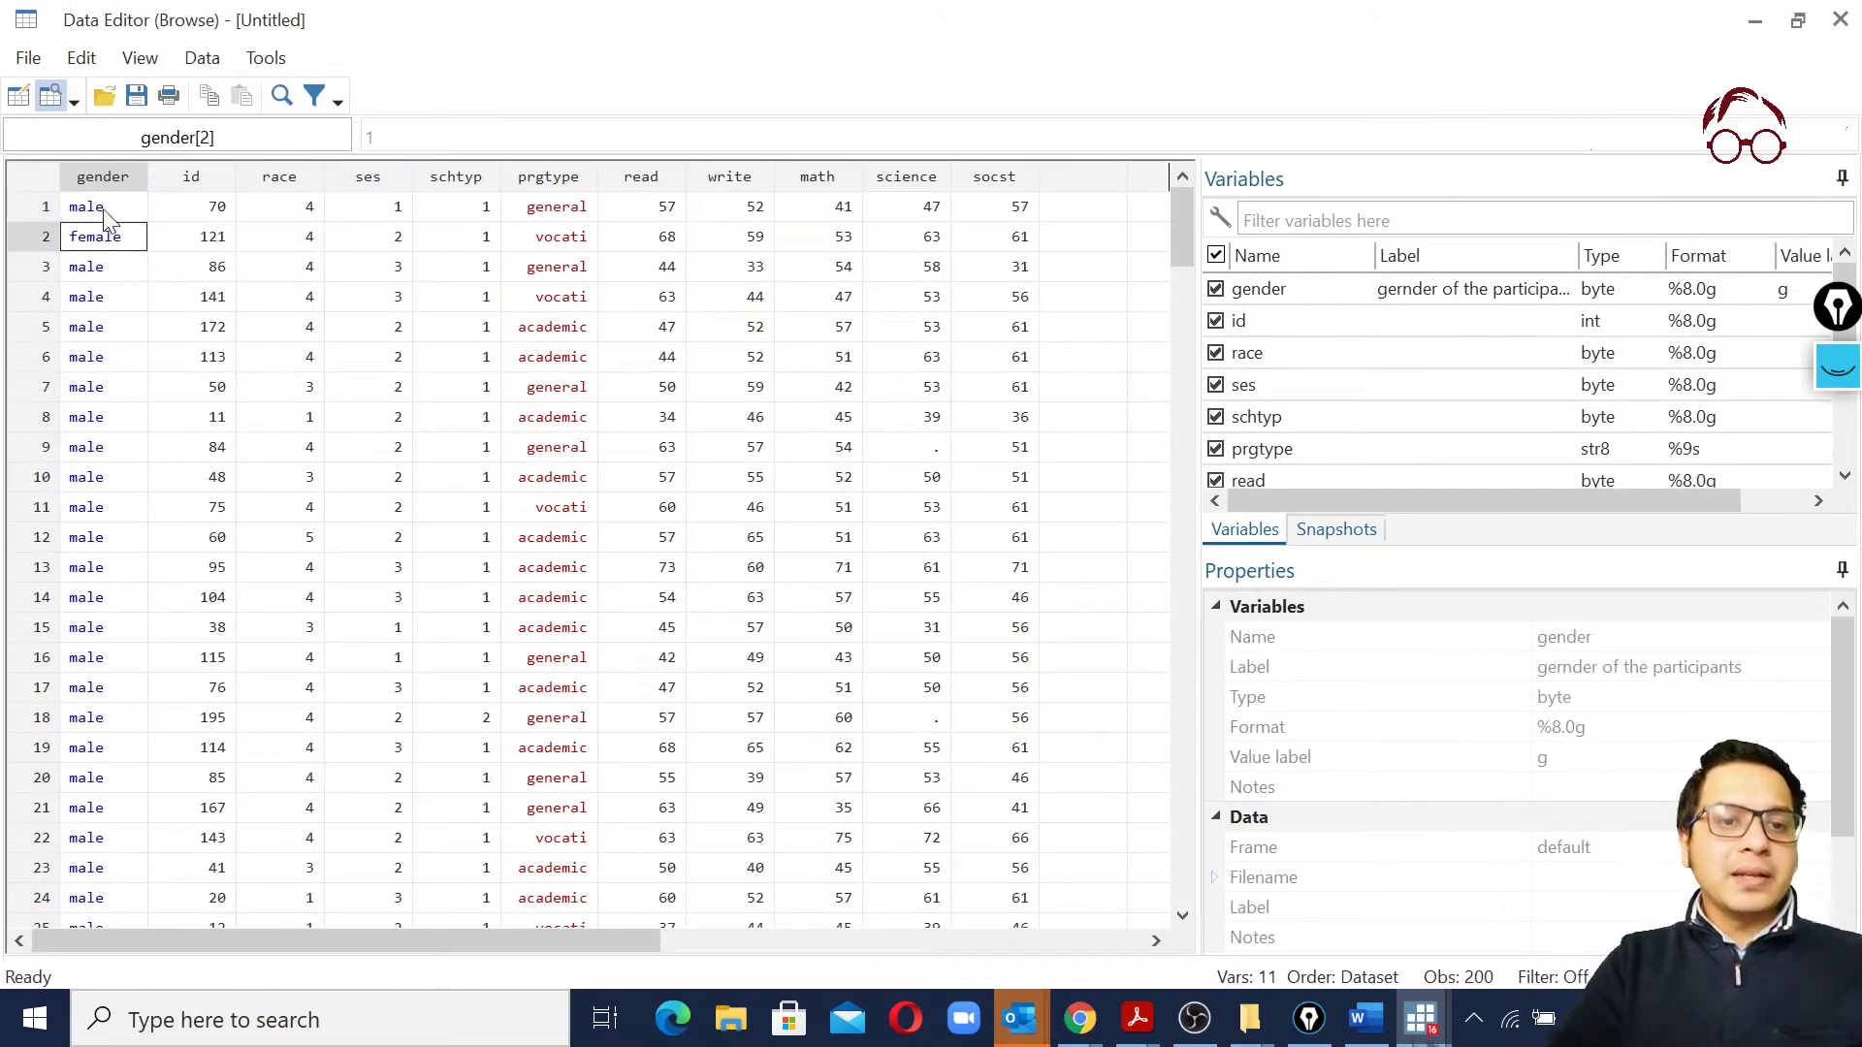
click(109, 216)
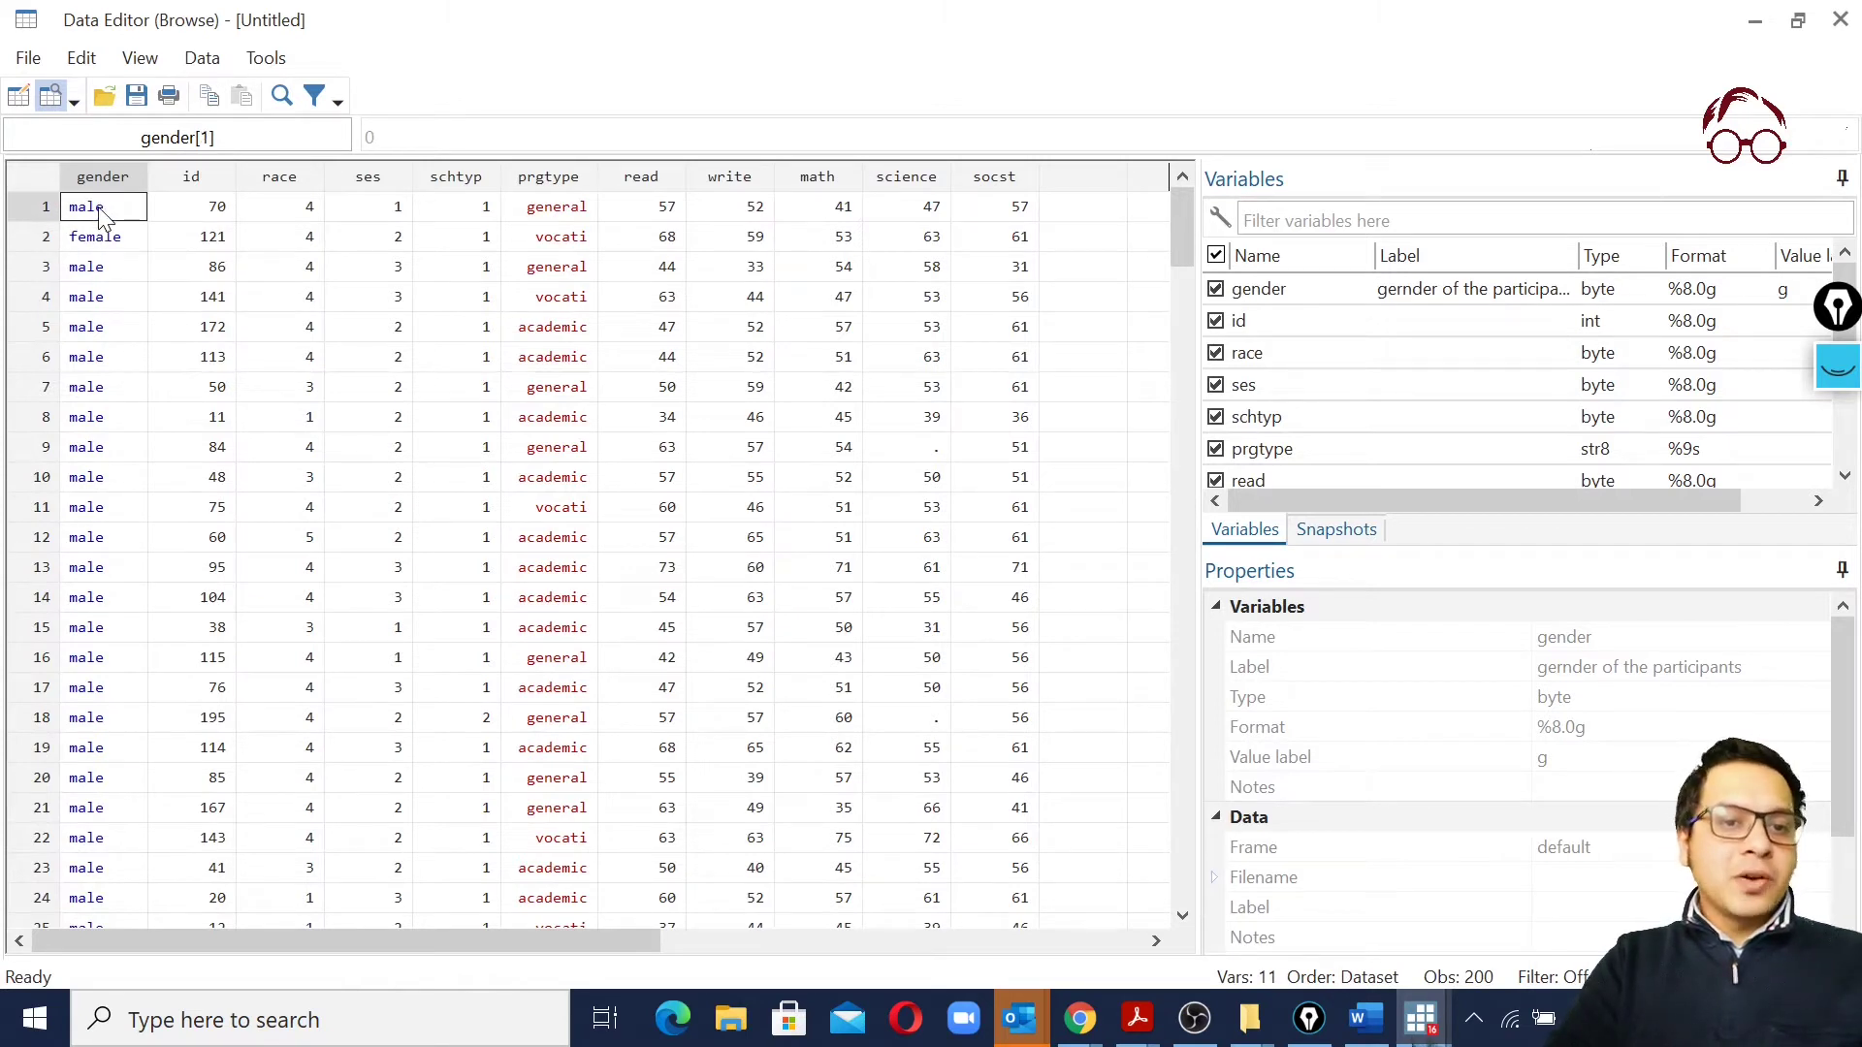
click(113, 245)
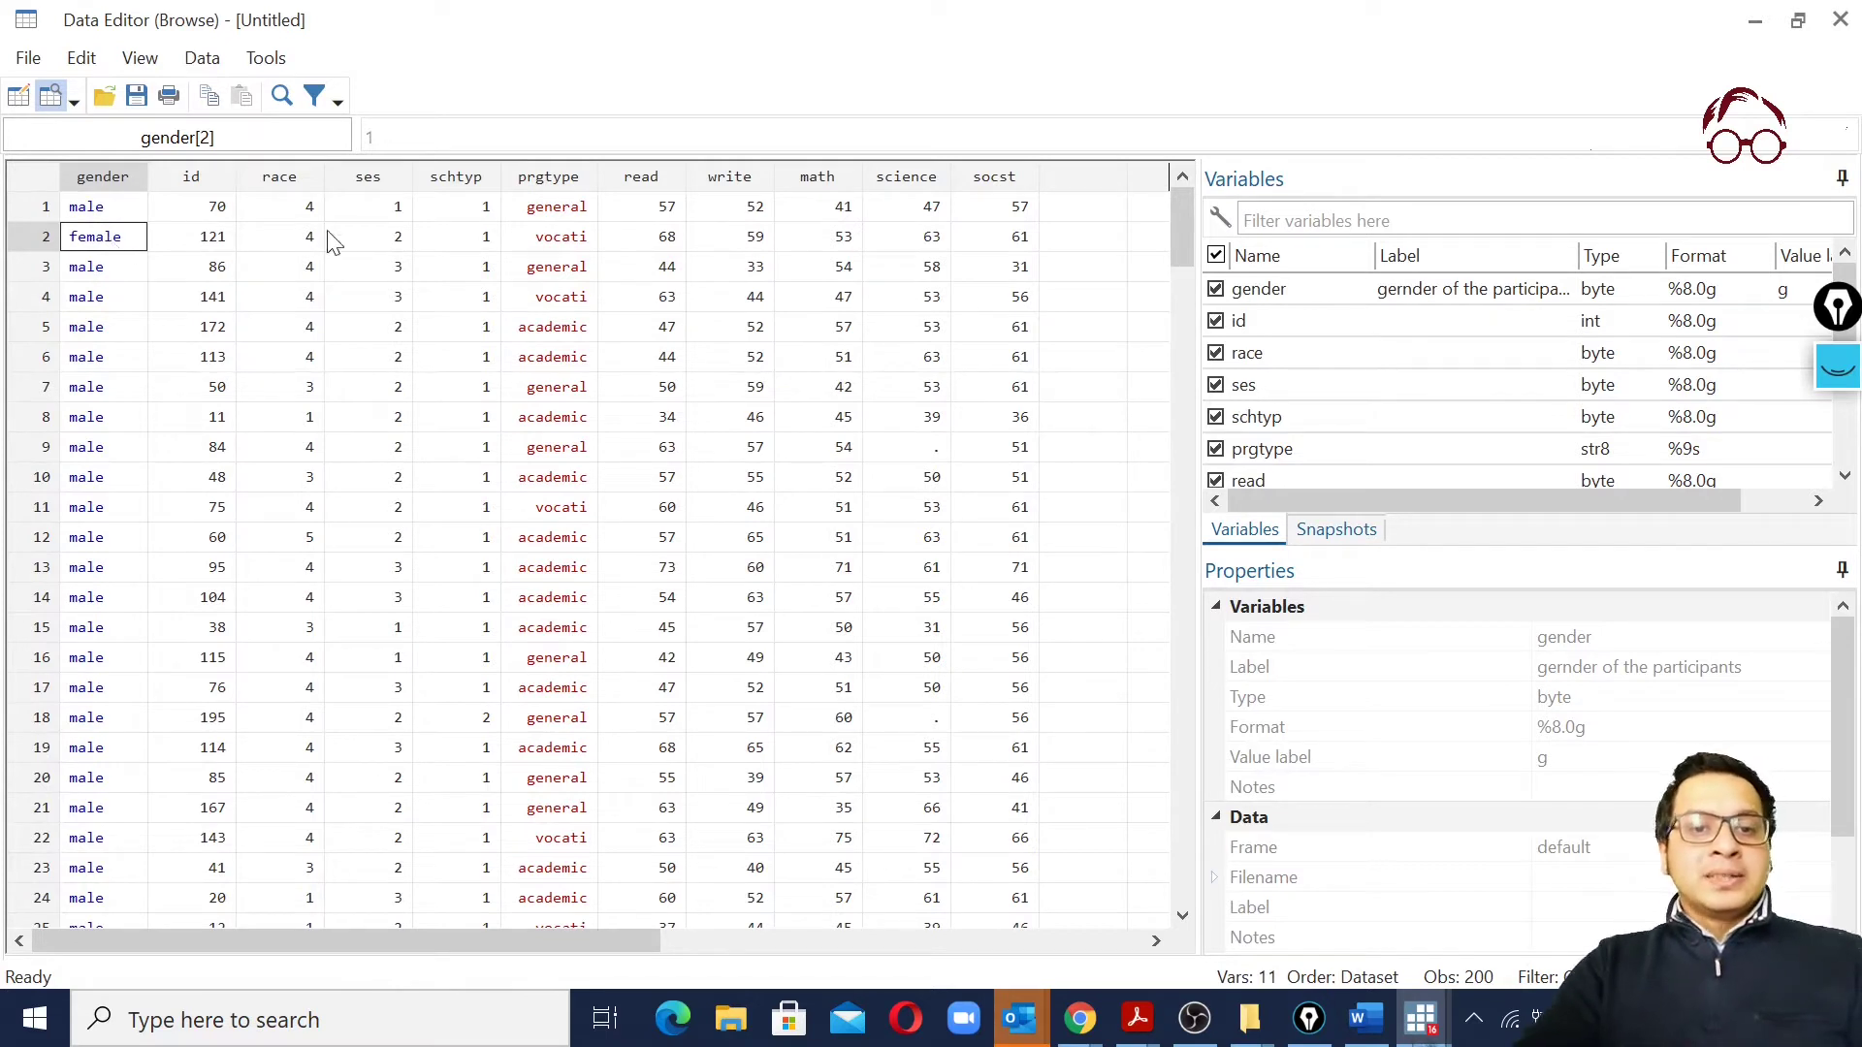
click(478, 176)
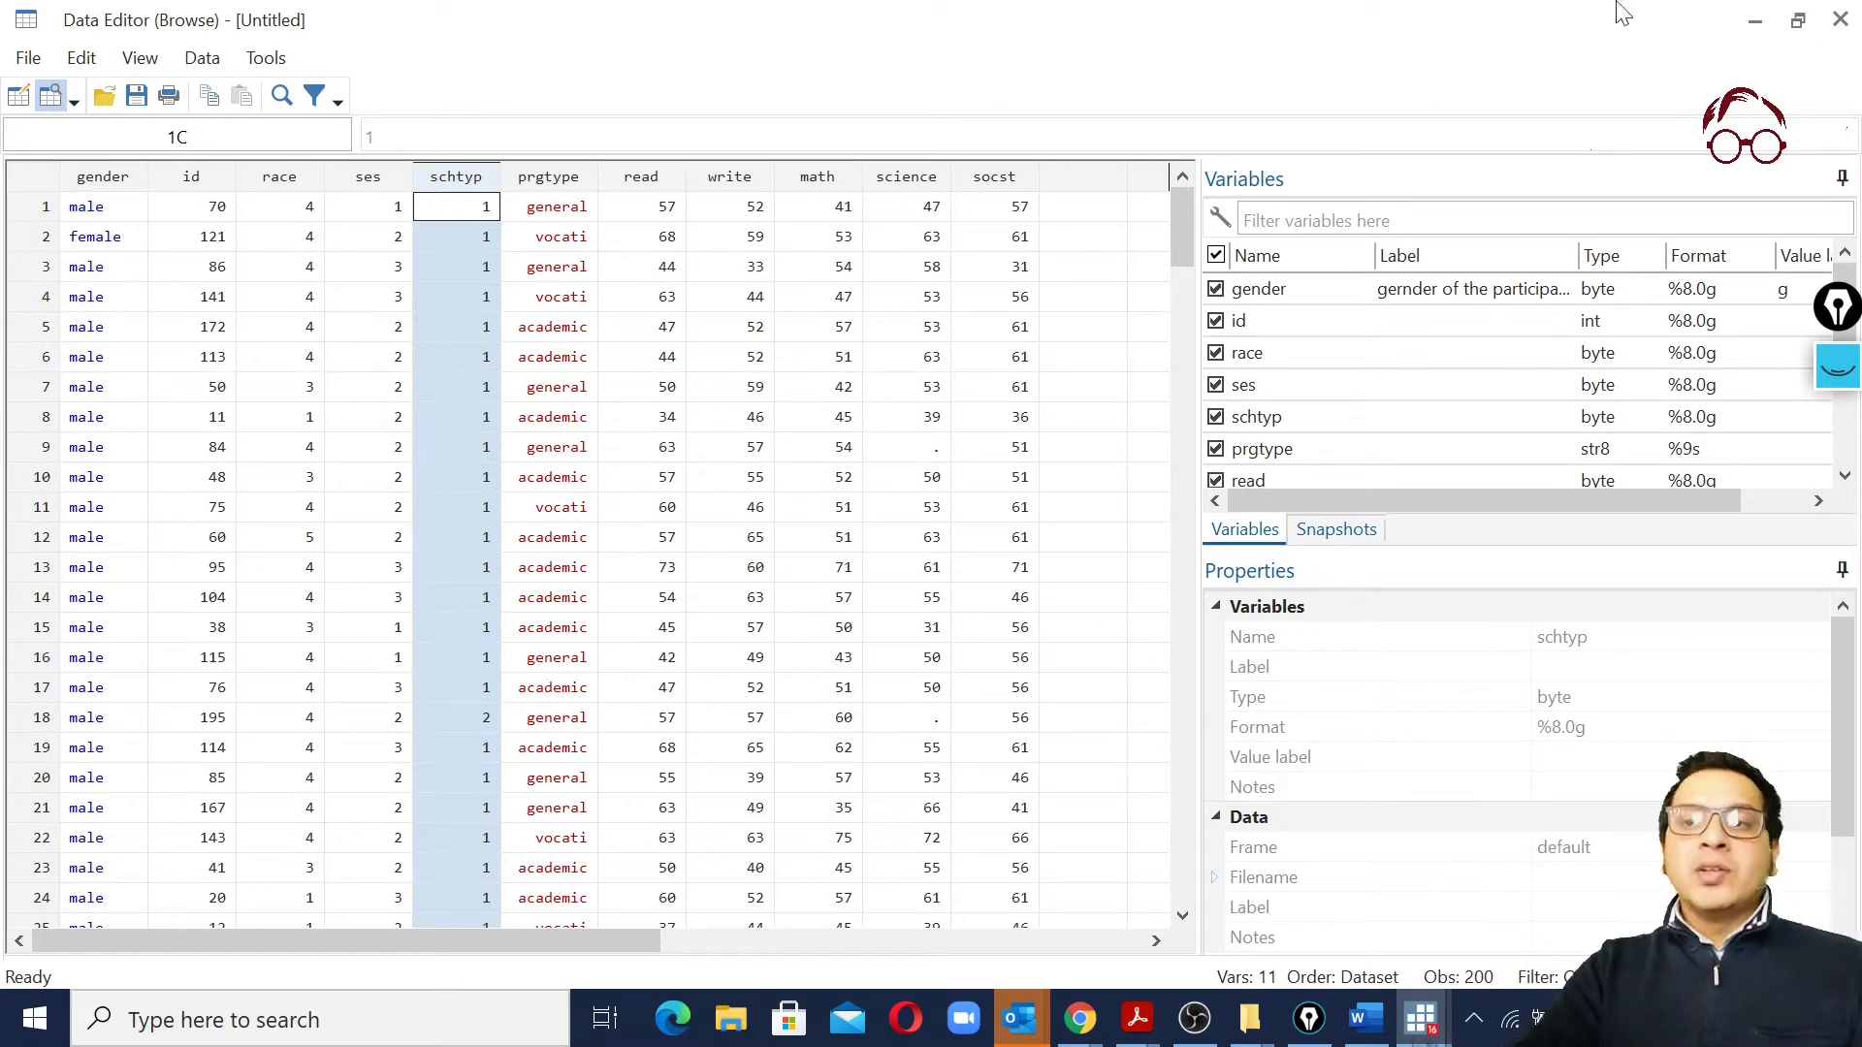
click(1757, 19)
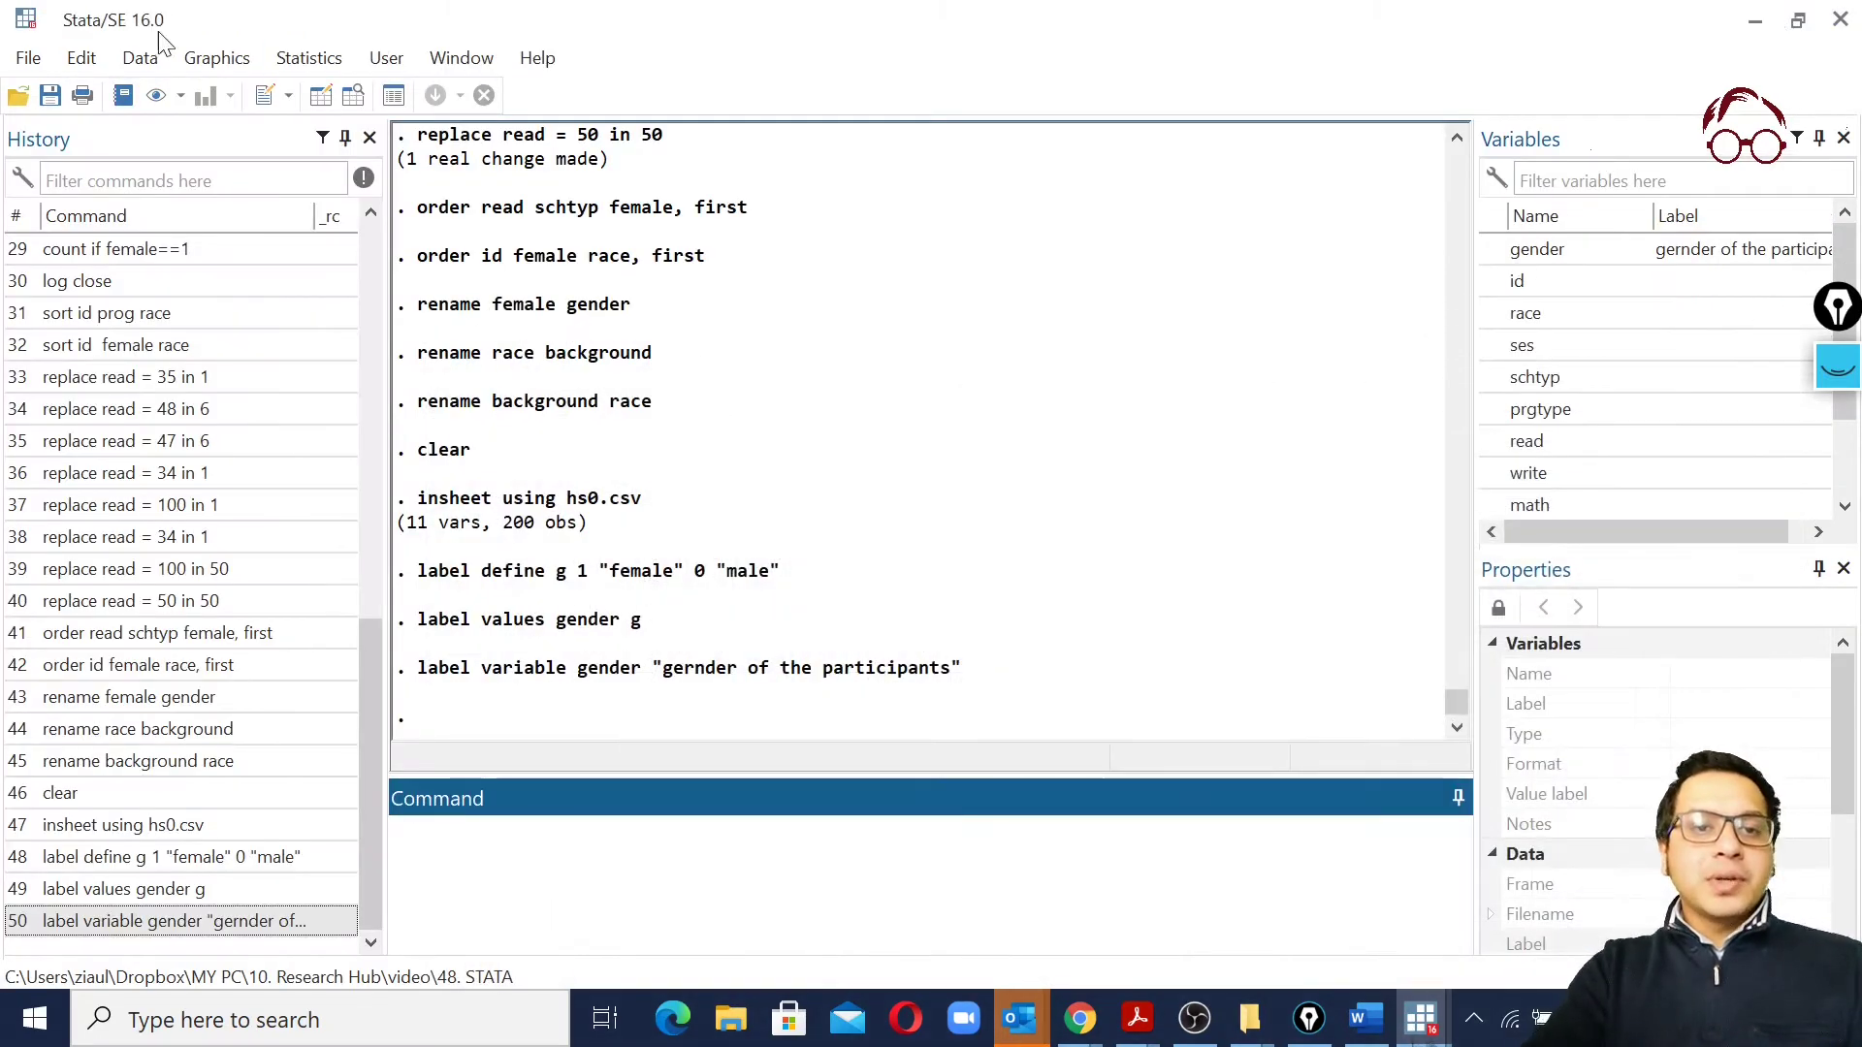
In the Variables Manager, label the schtyp variable "type of school" and apply the change while opening value label management
click(144, 57)
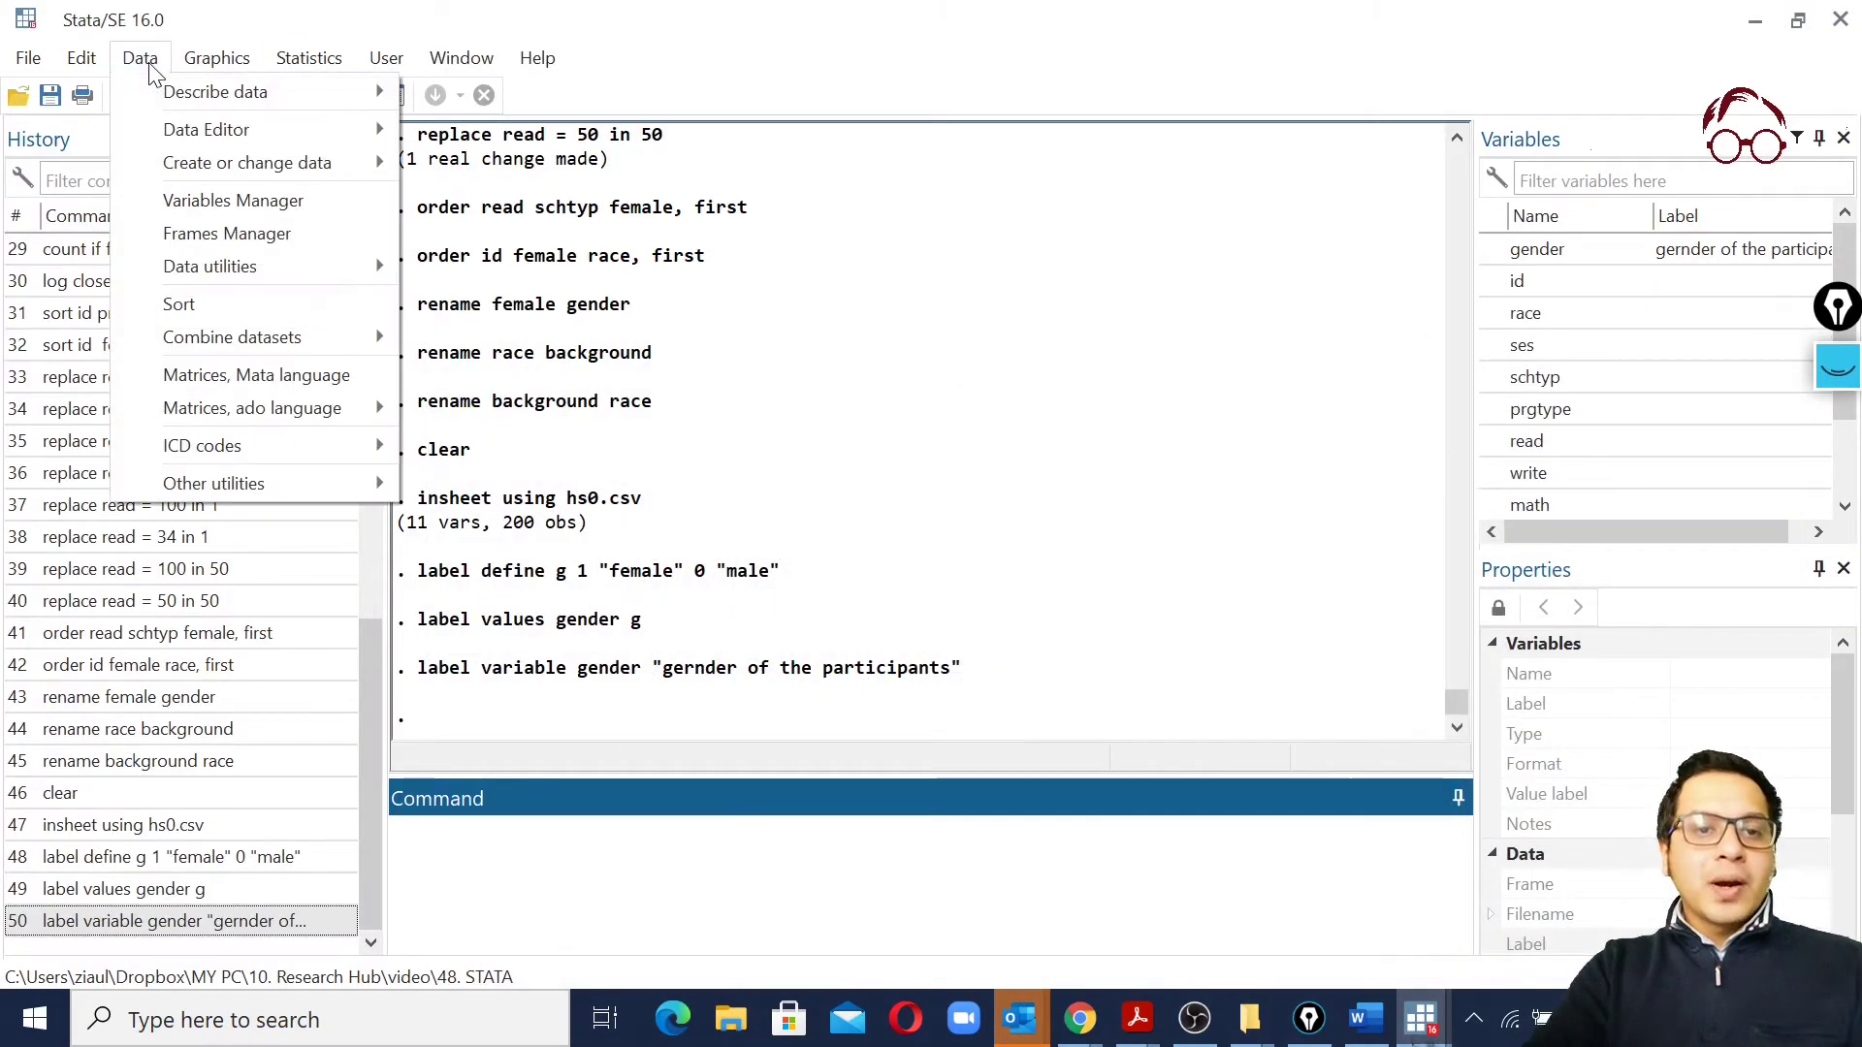
click(213, 202)
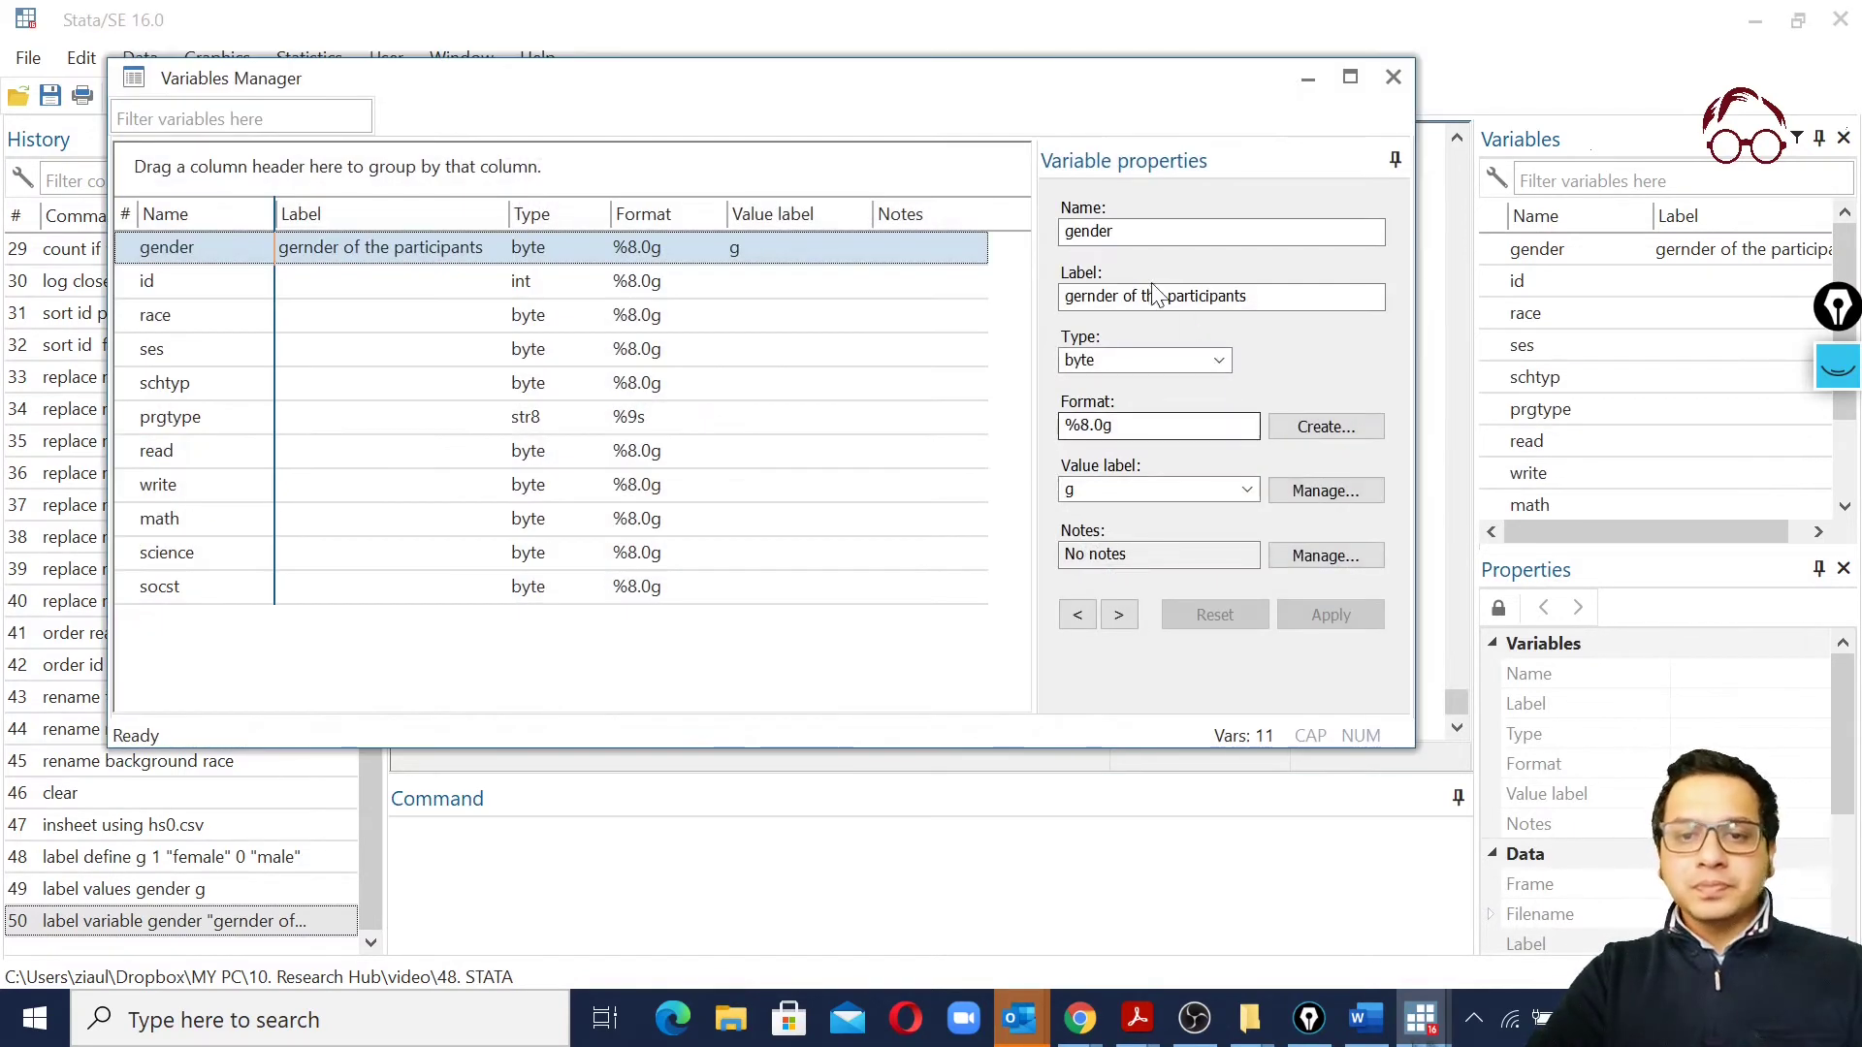
click(186, 386)
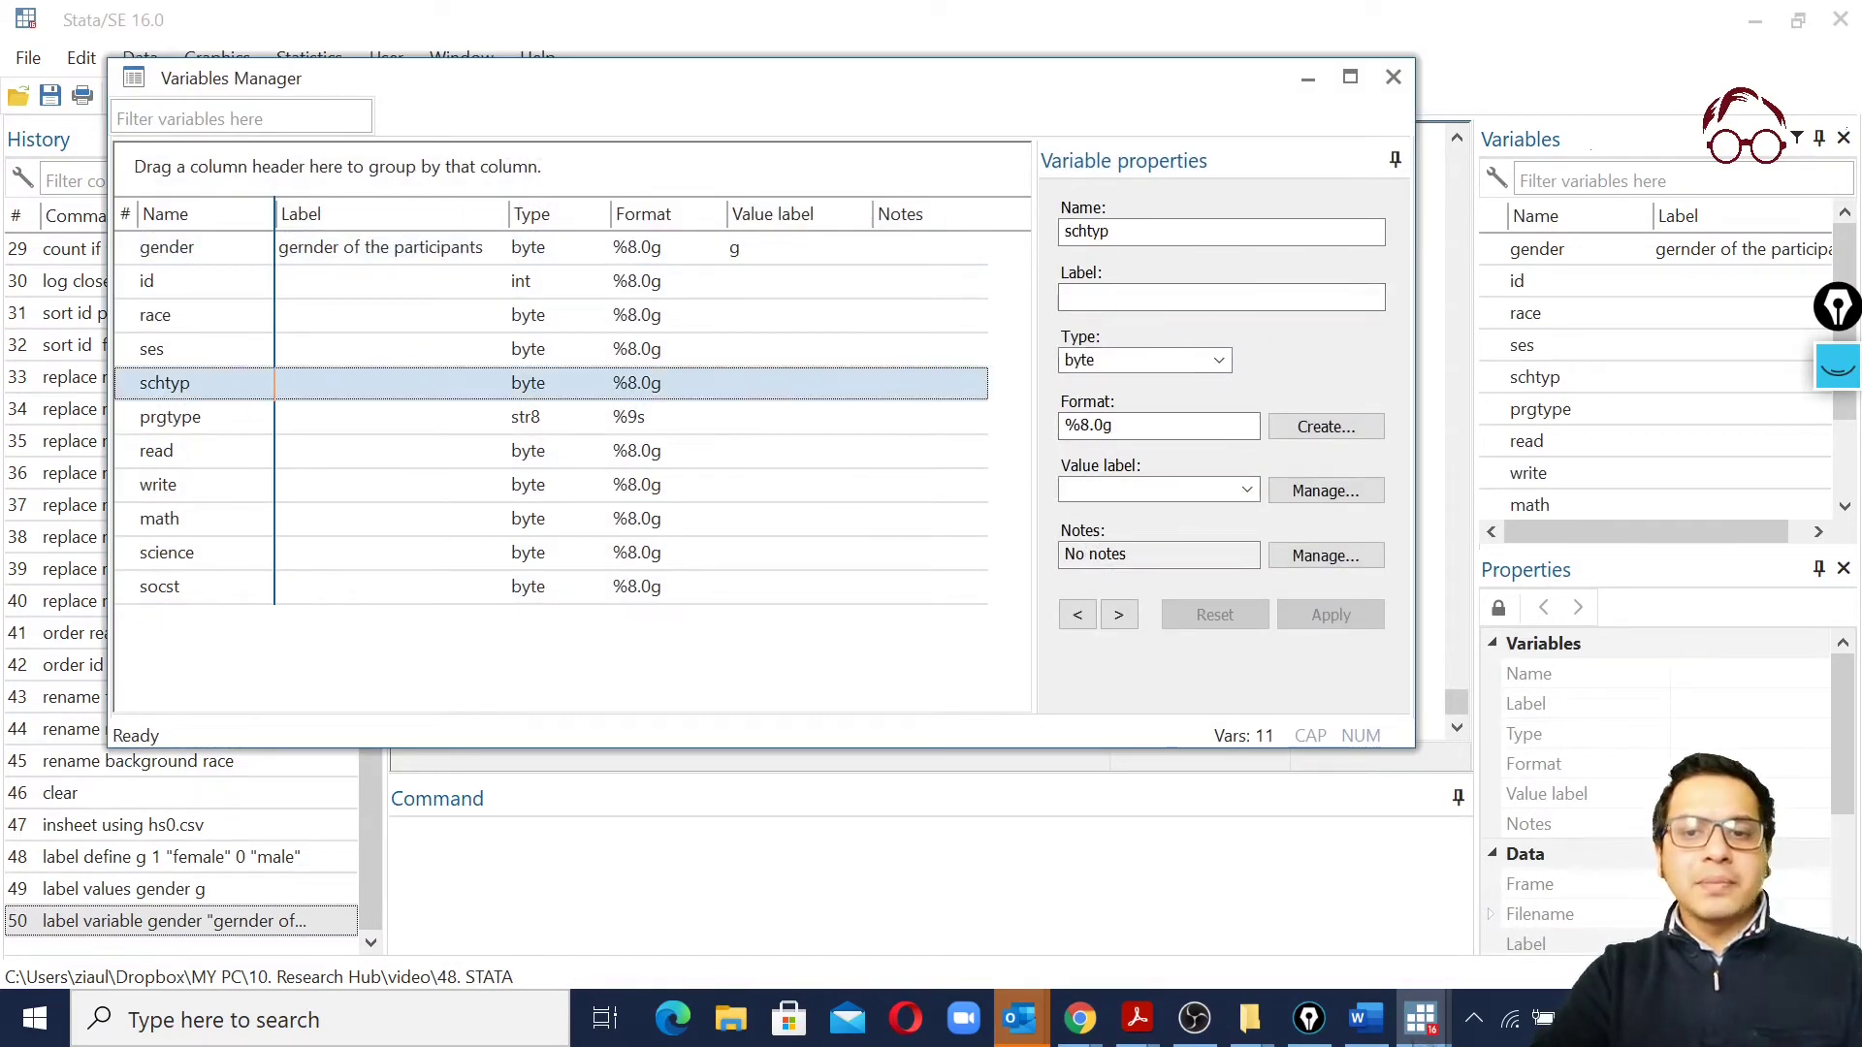
click(1178, 296)
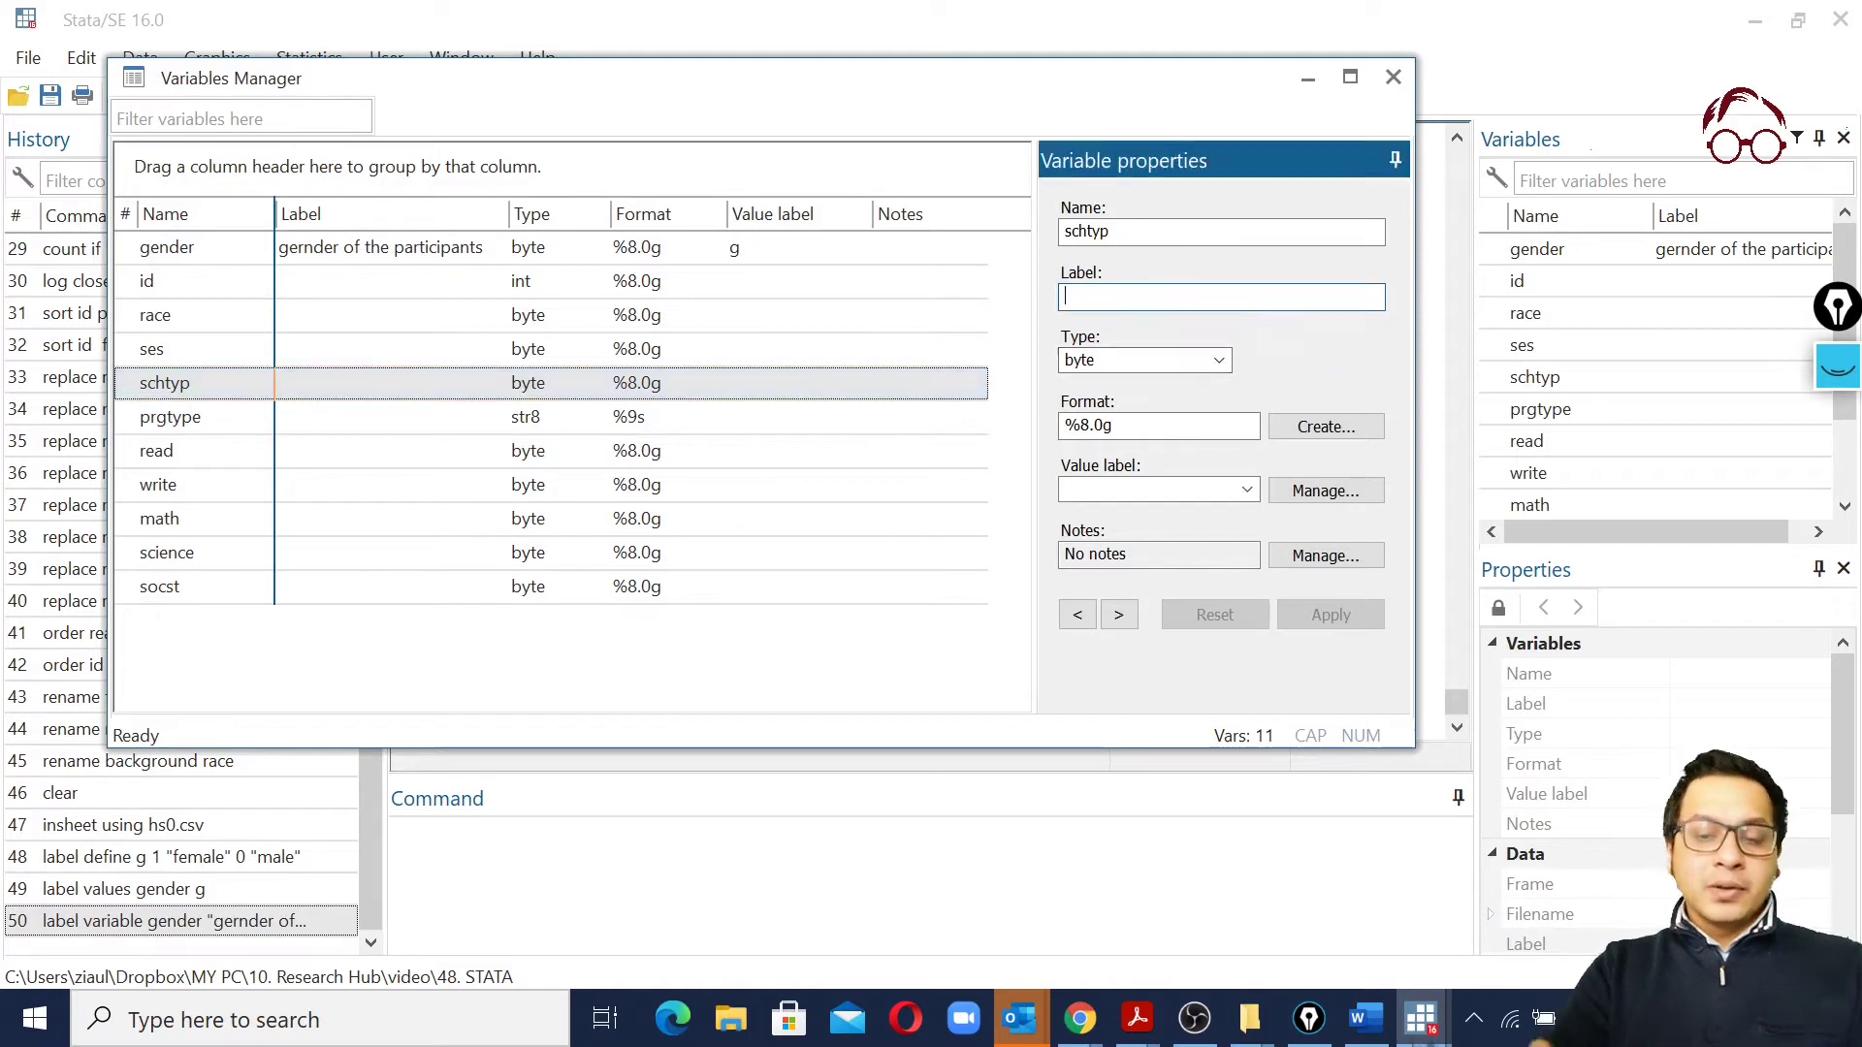
text(type of school)
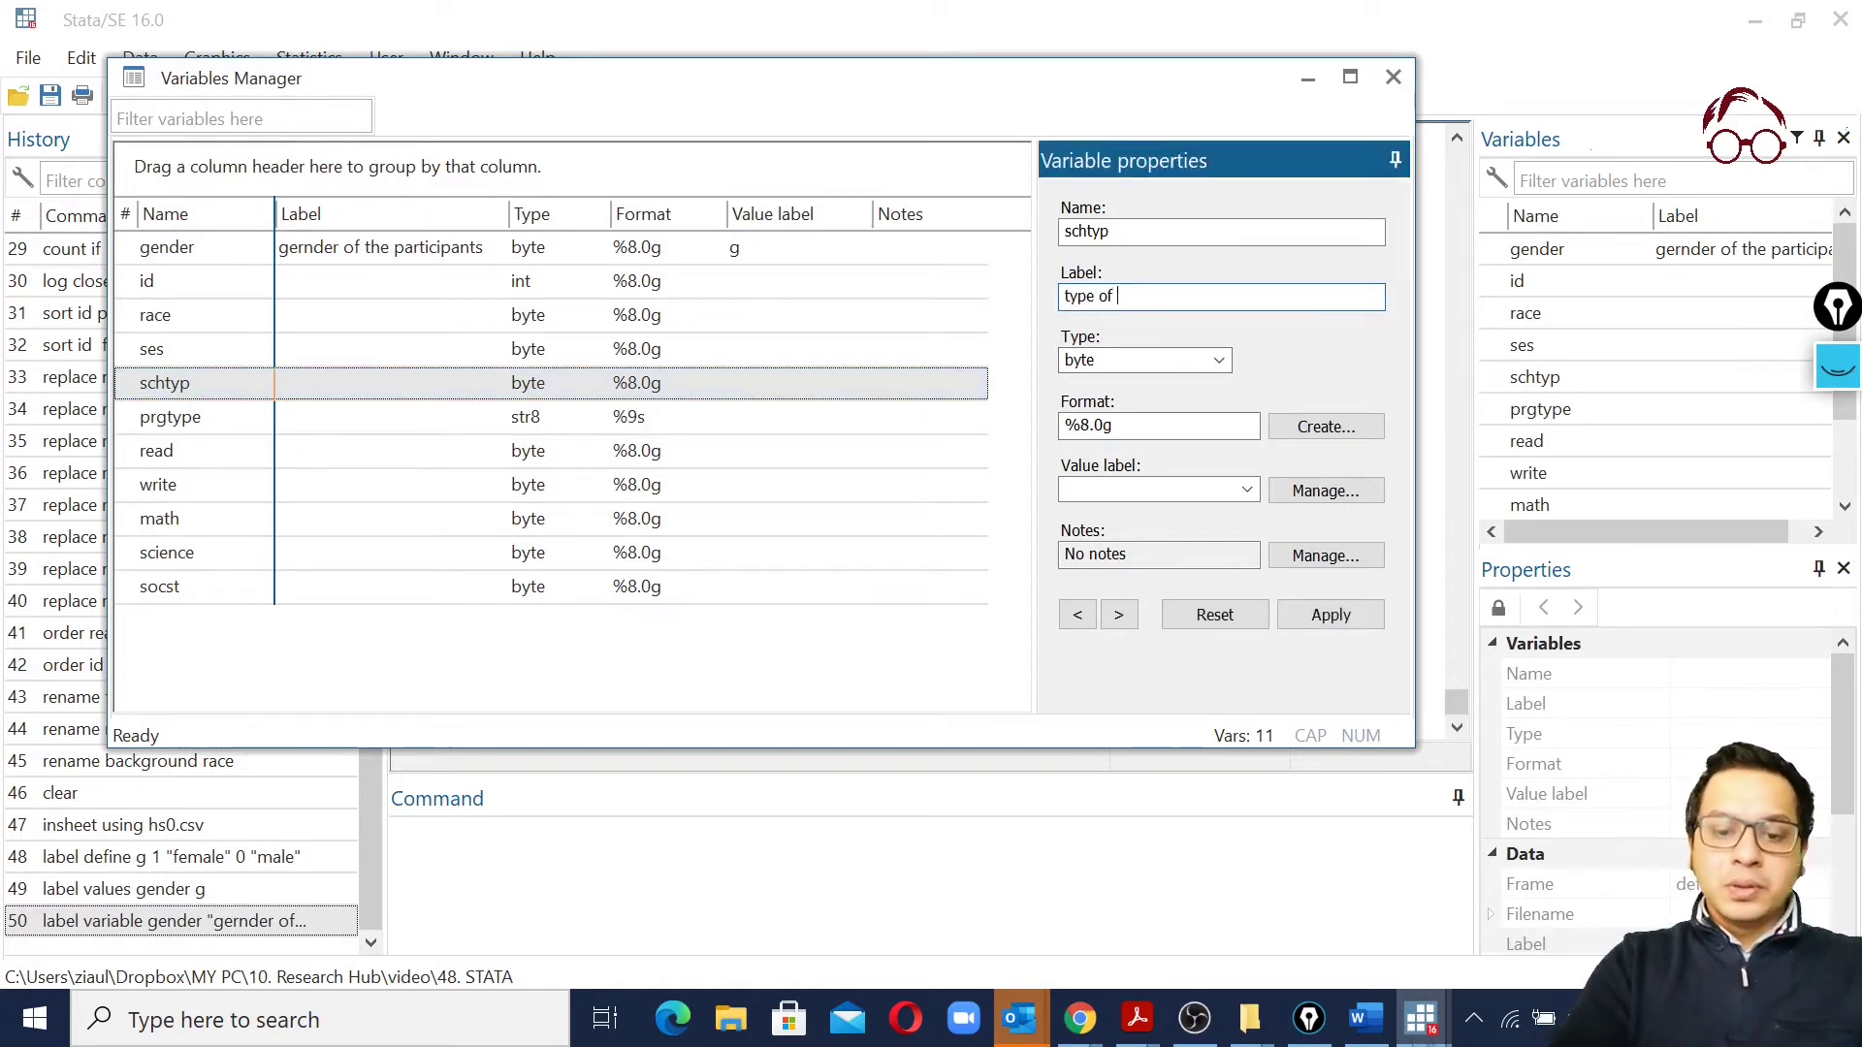
click(1342, 497)
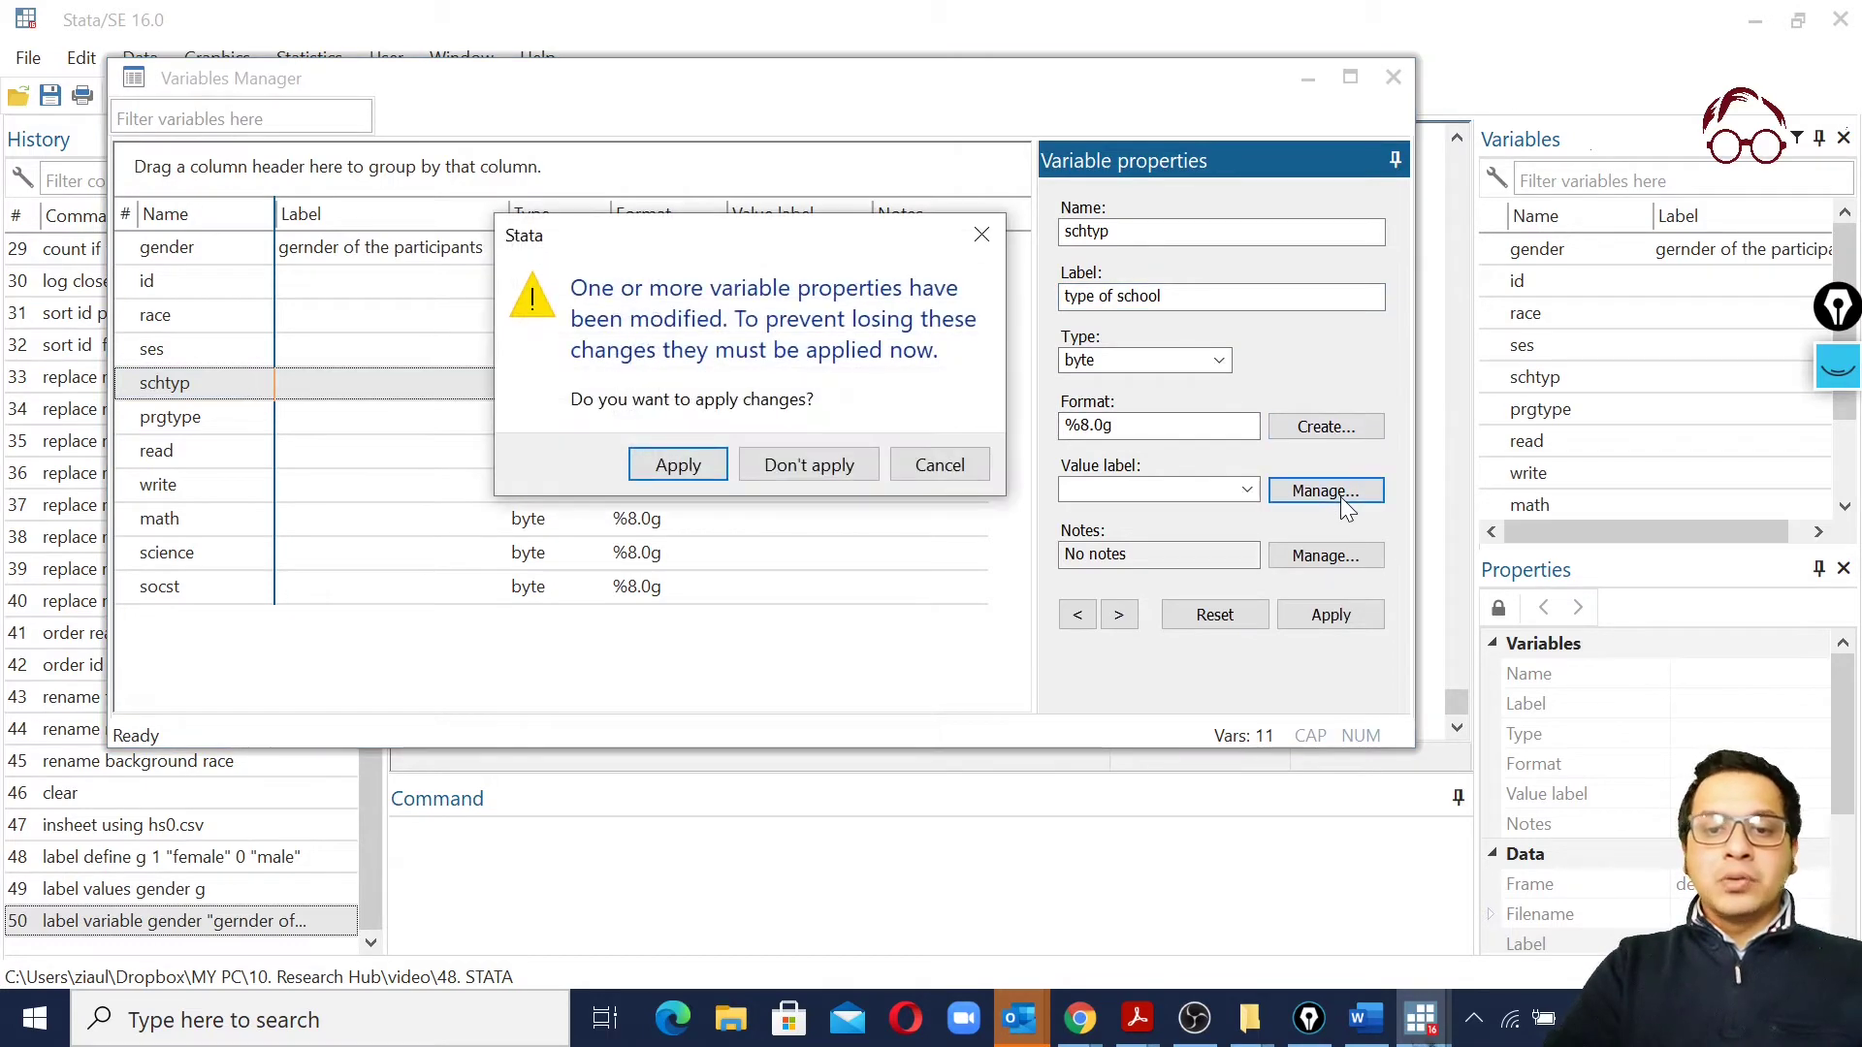
click(677, 464)
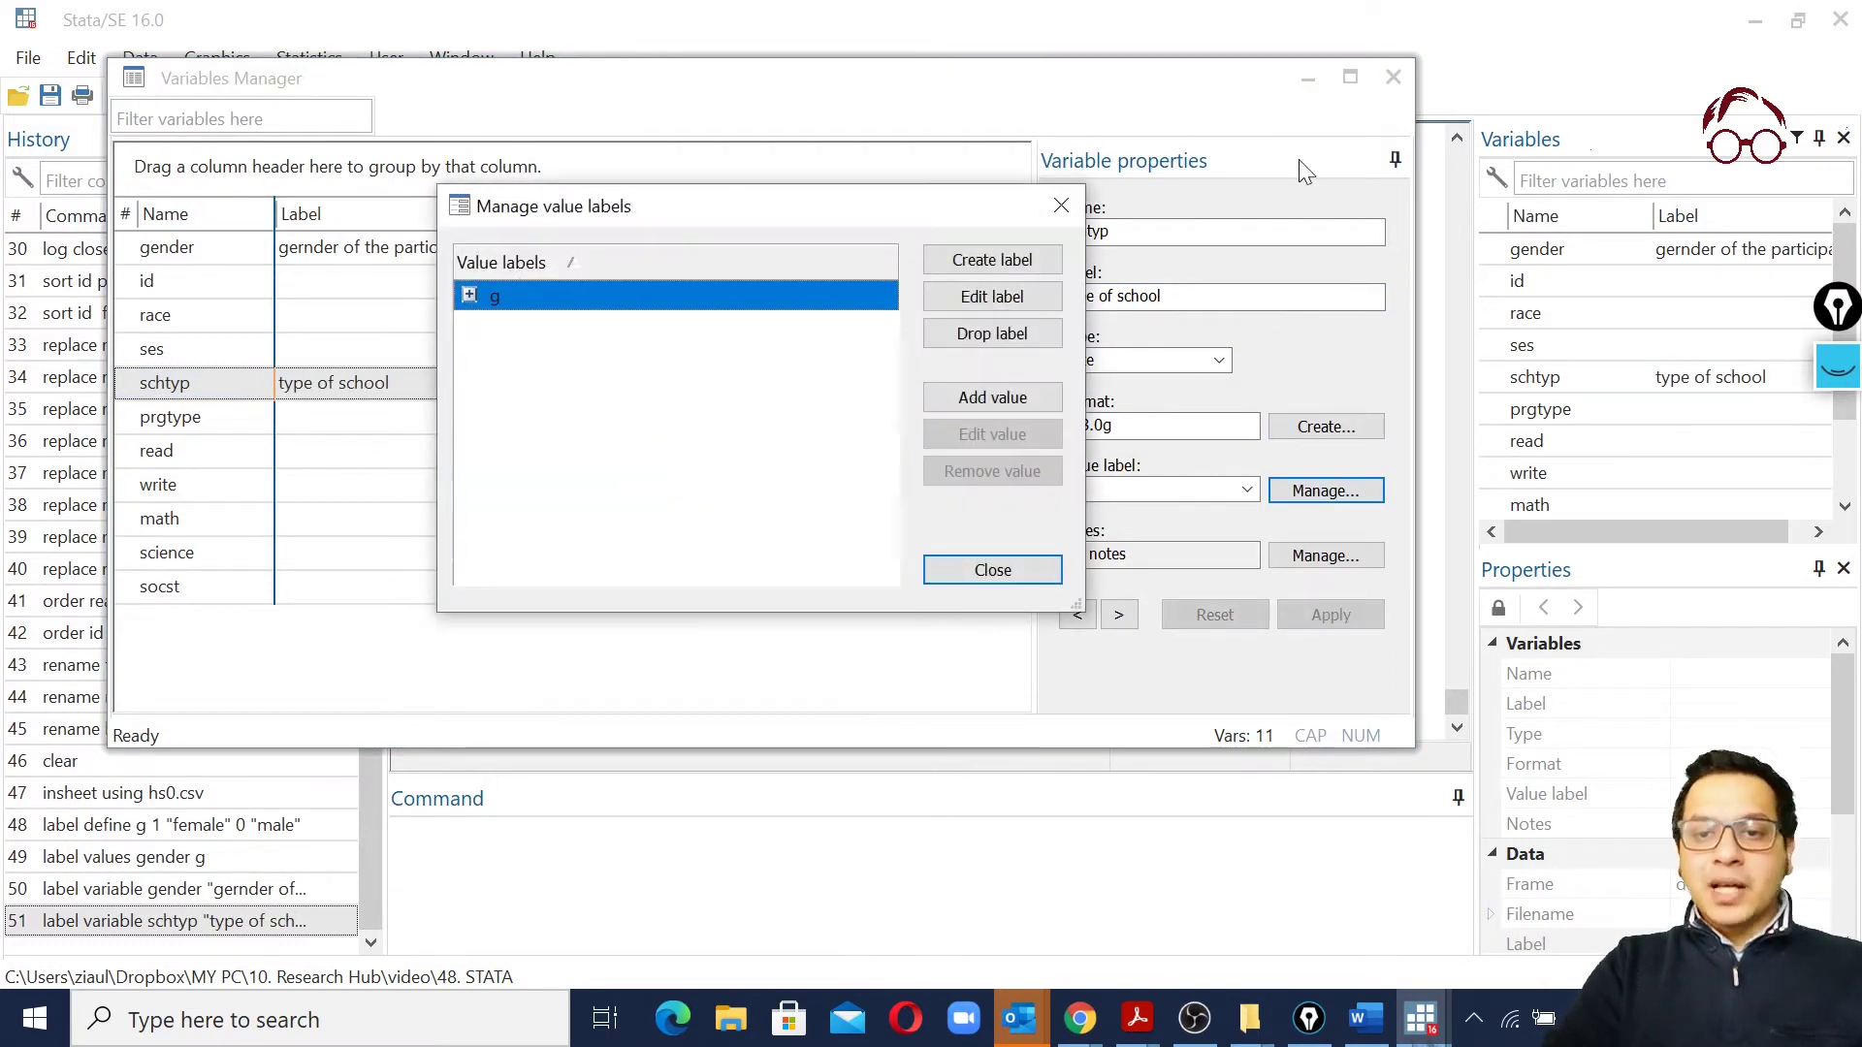
Create a new value label named schooltype
click(1009, 260)
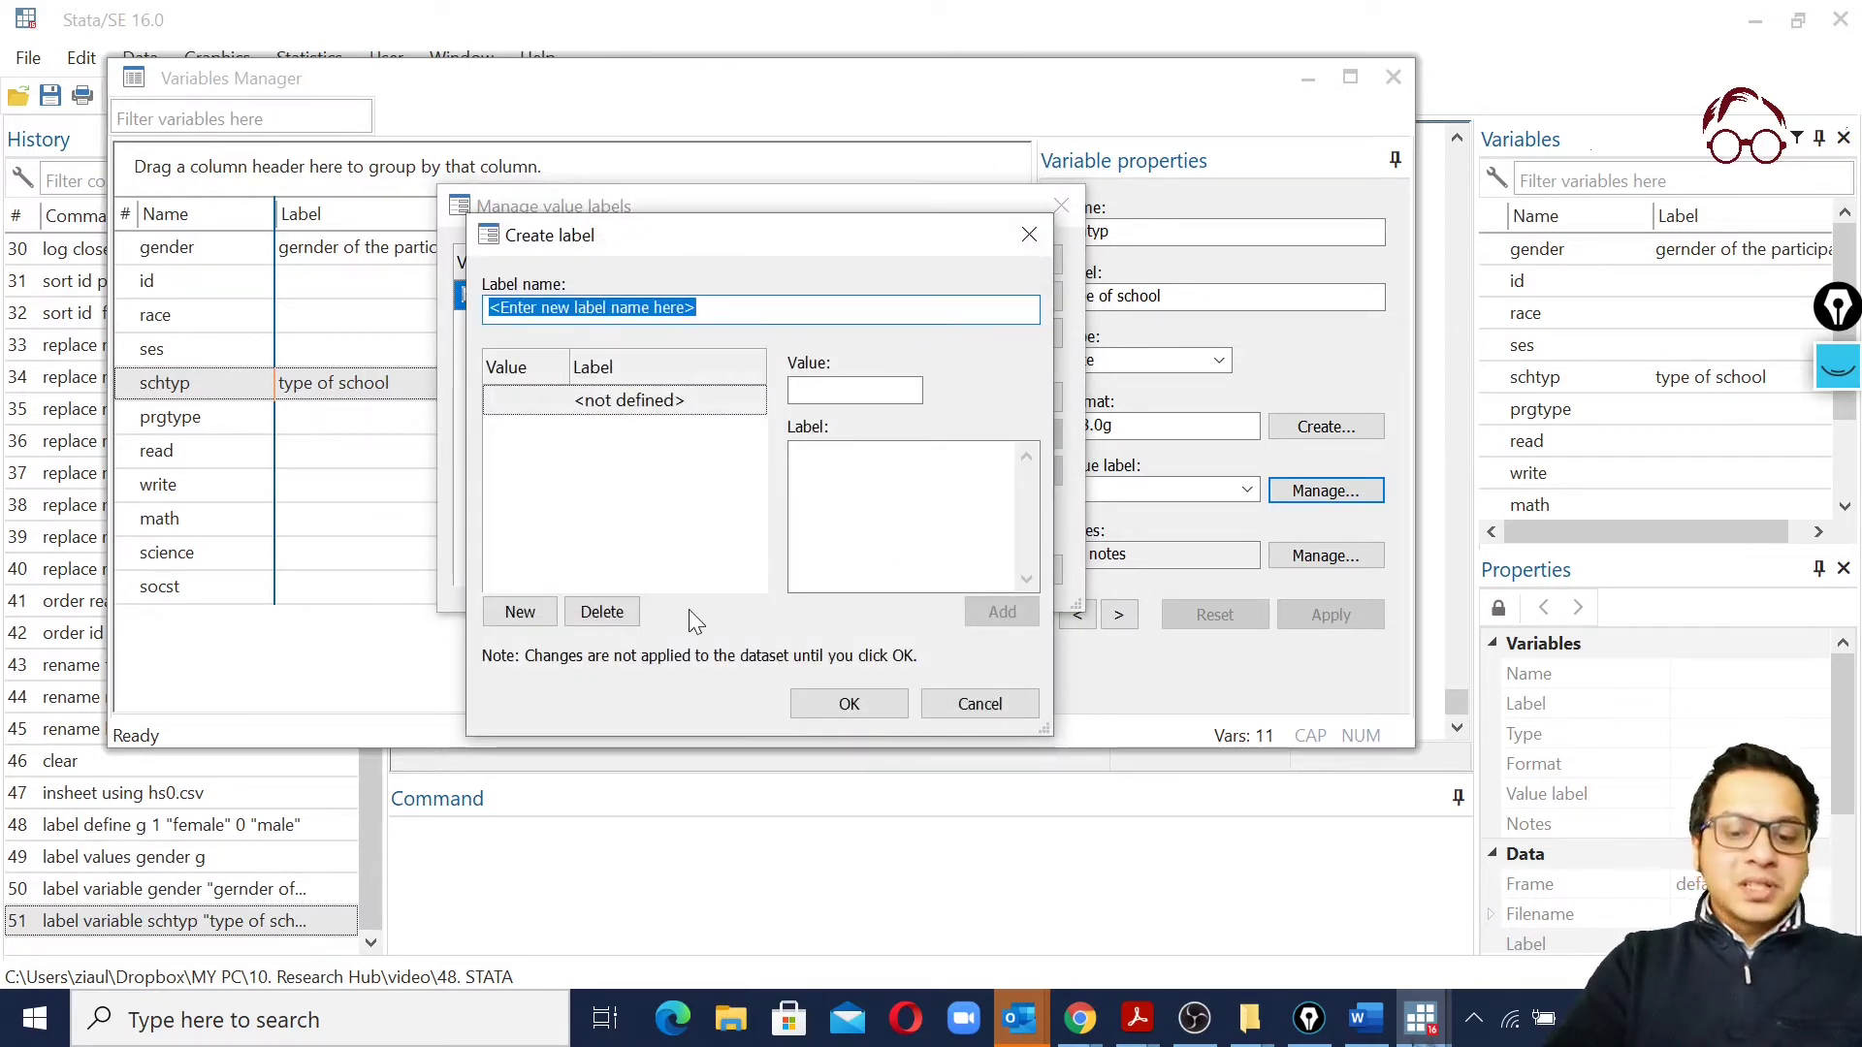
text(s)
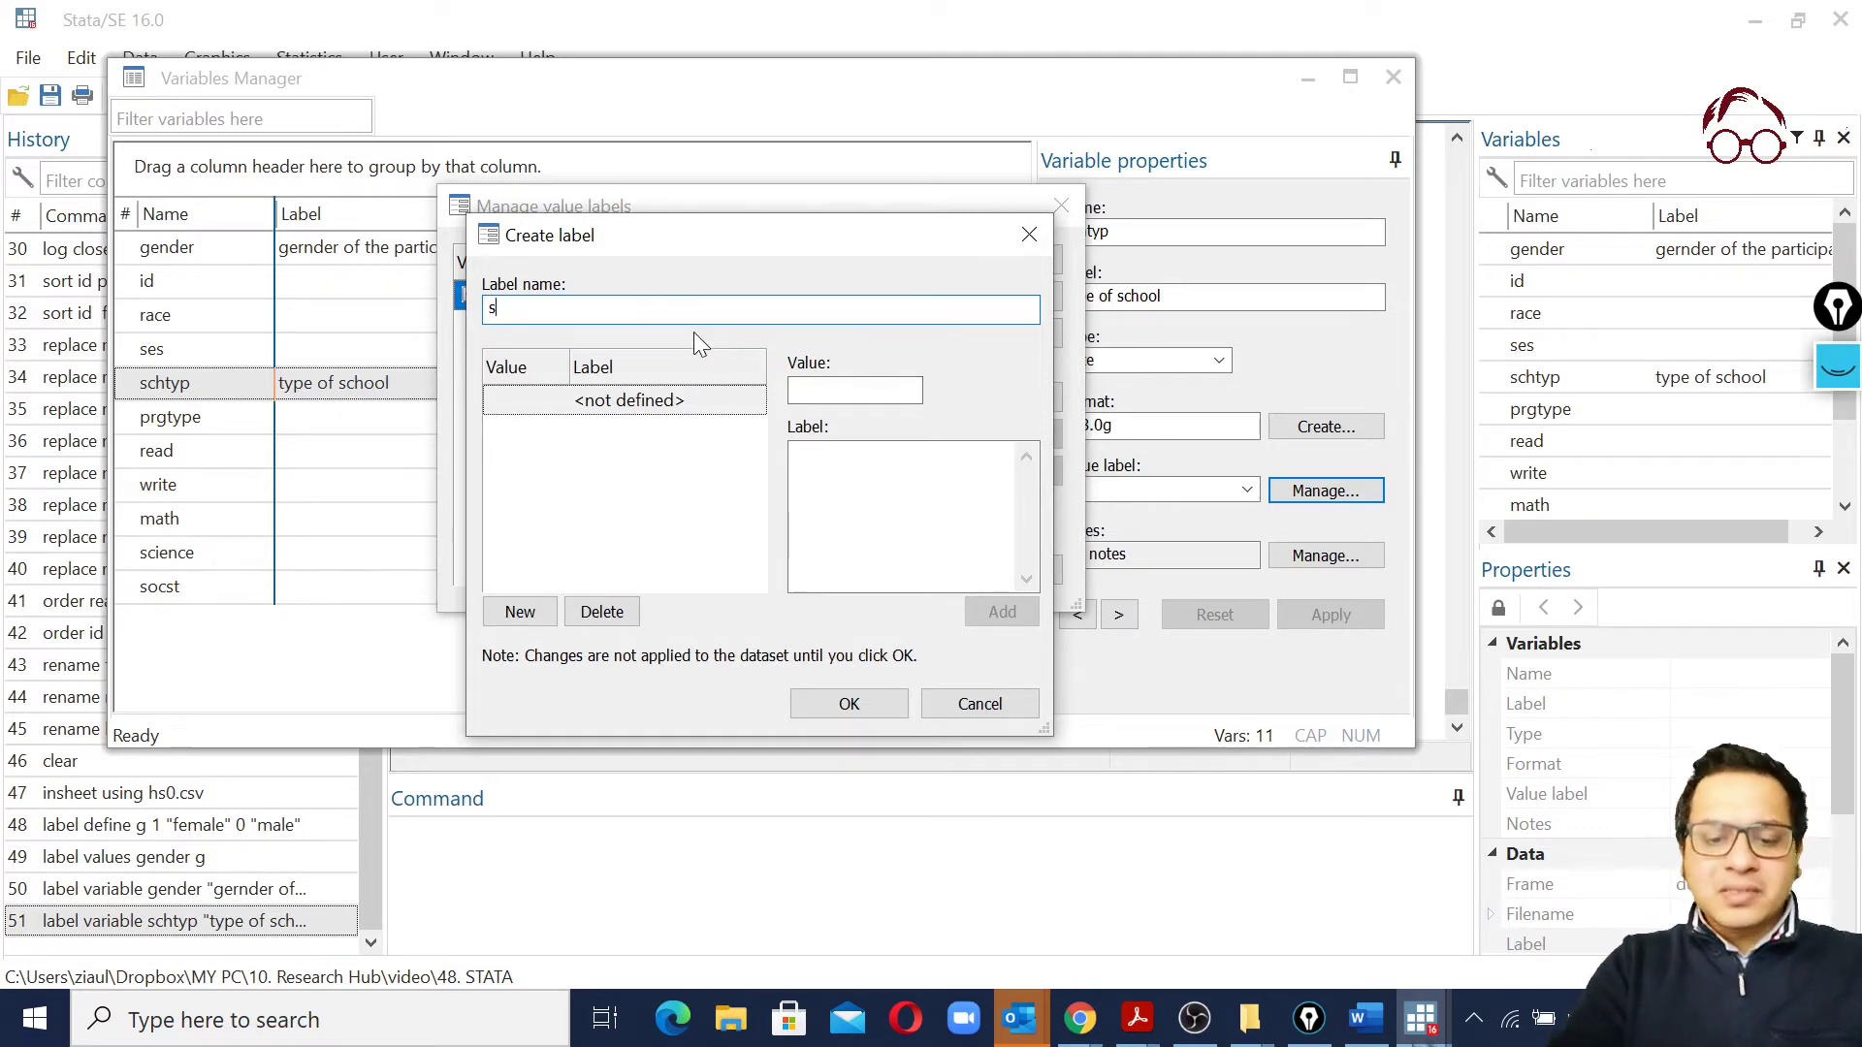
text(chool)
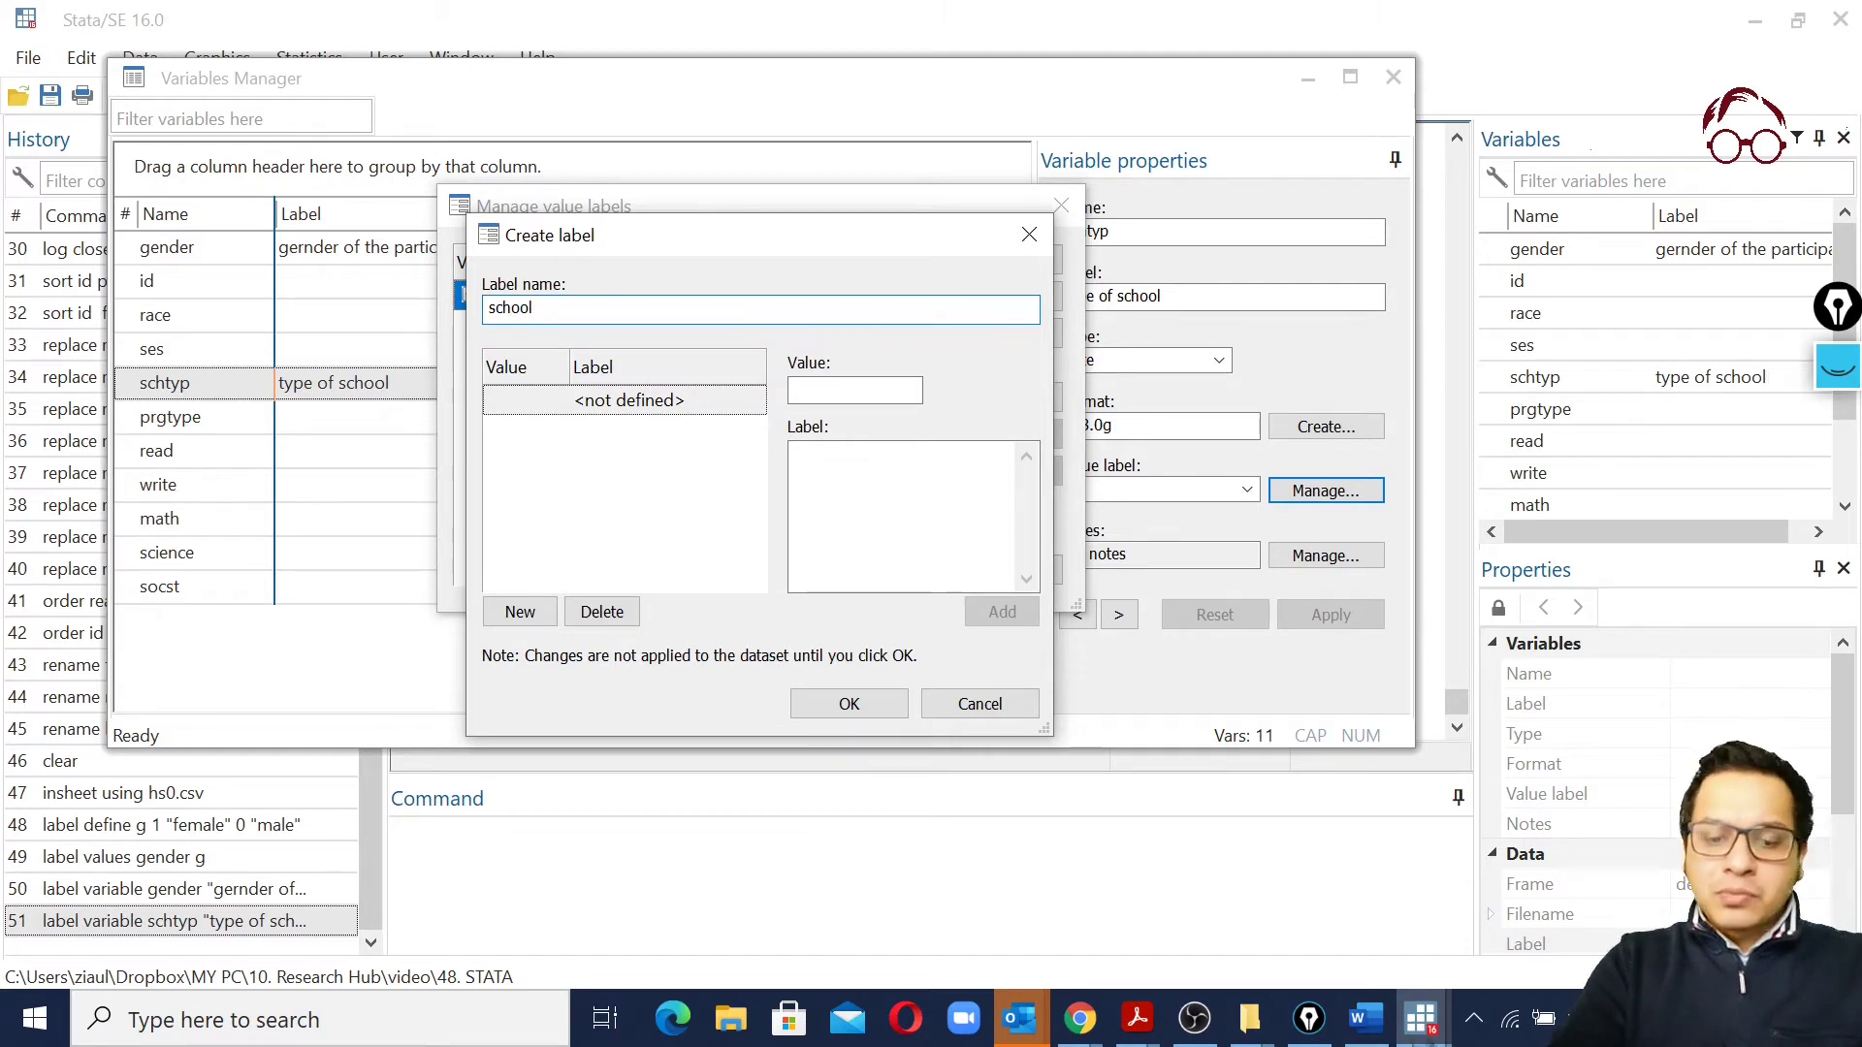
text(type)
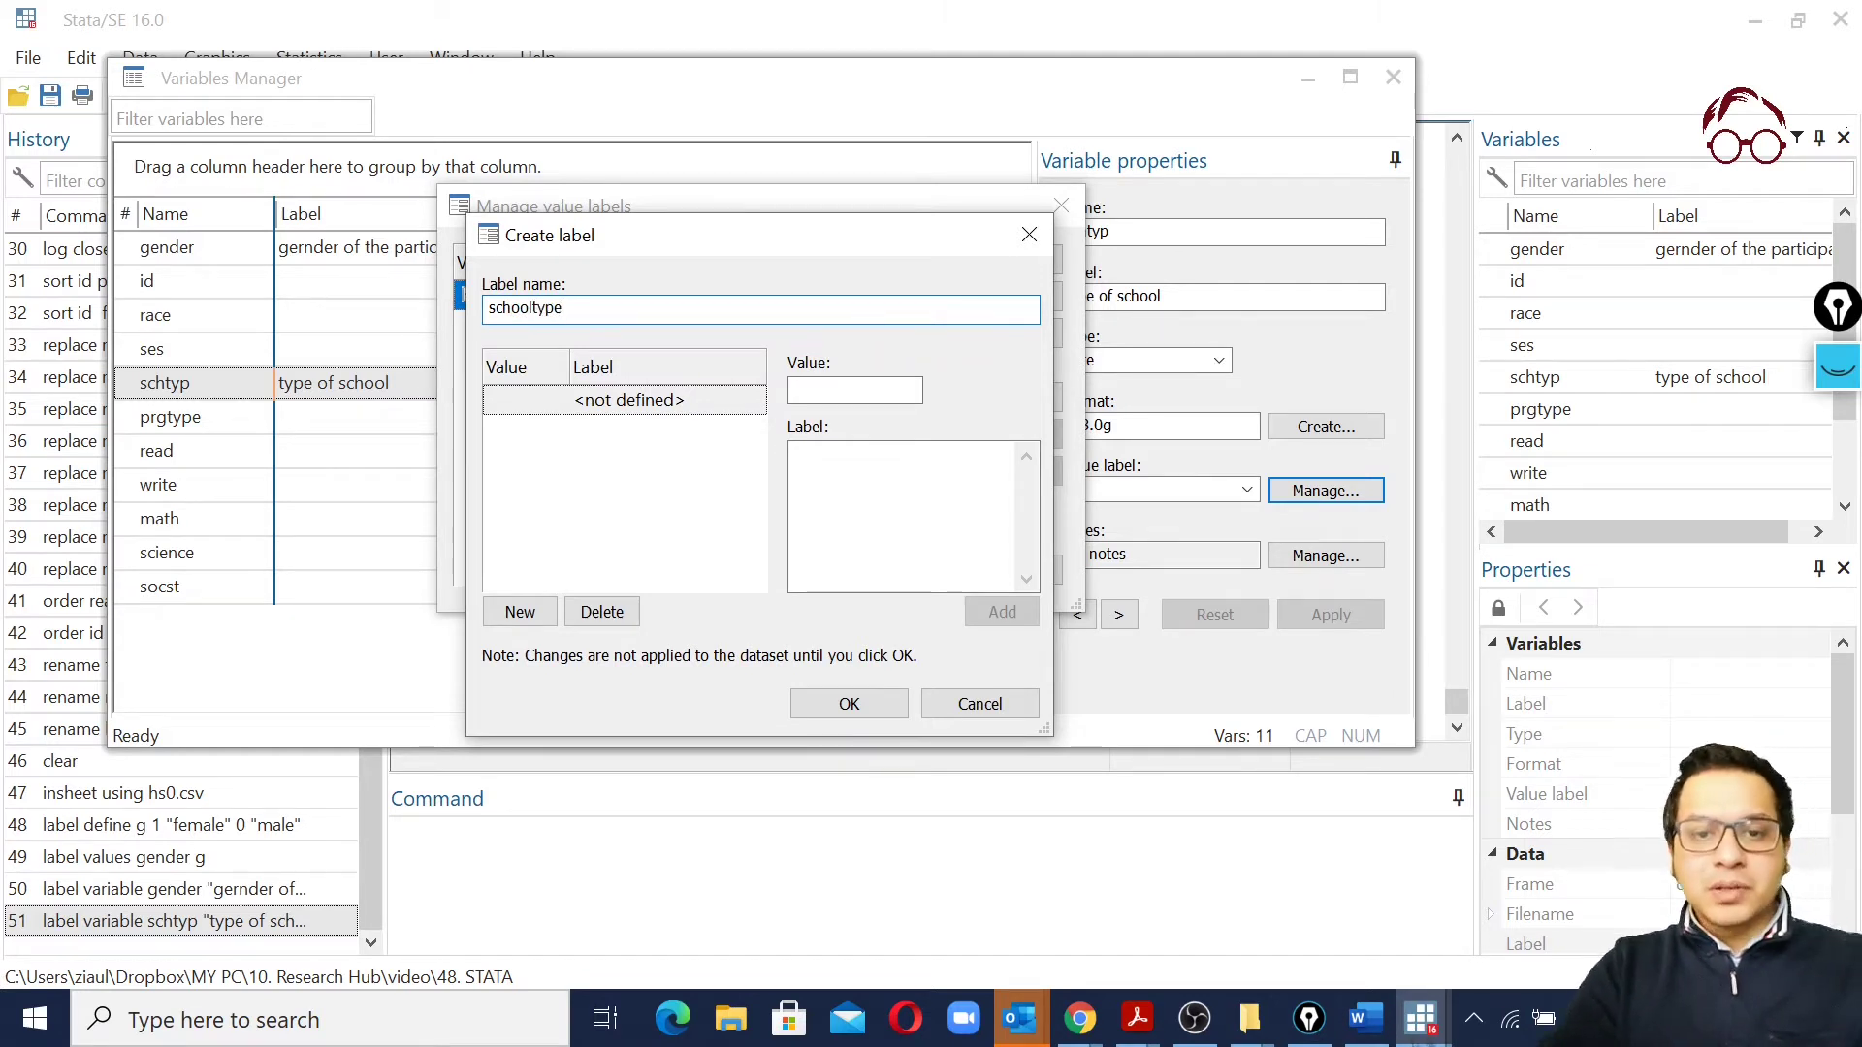
Define value 1 as public and value 2 as private in label schooltype, save it and close the value label management
click(855, 390)
text(1)
key(Tab)
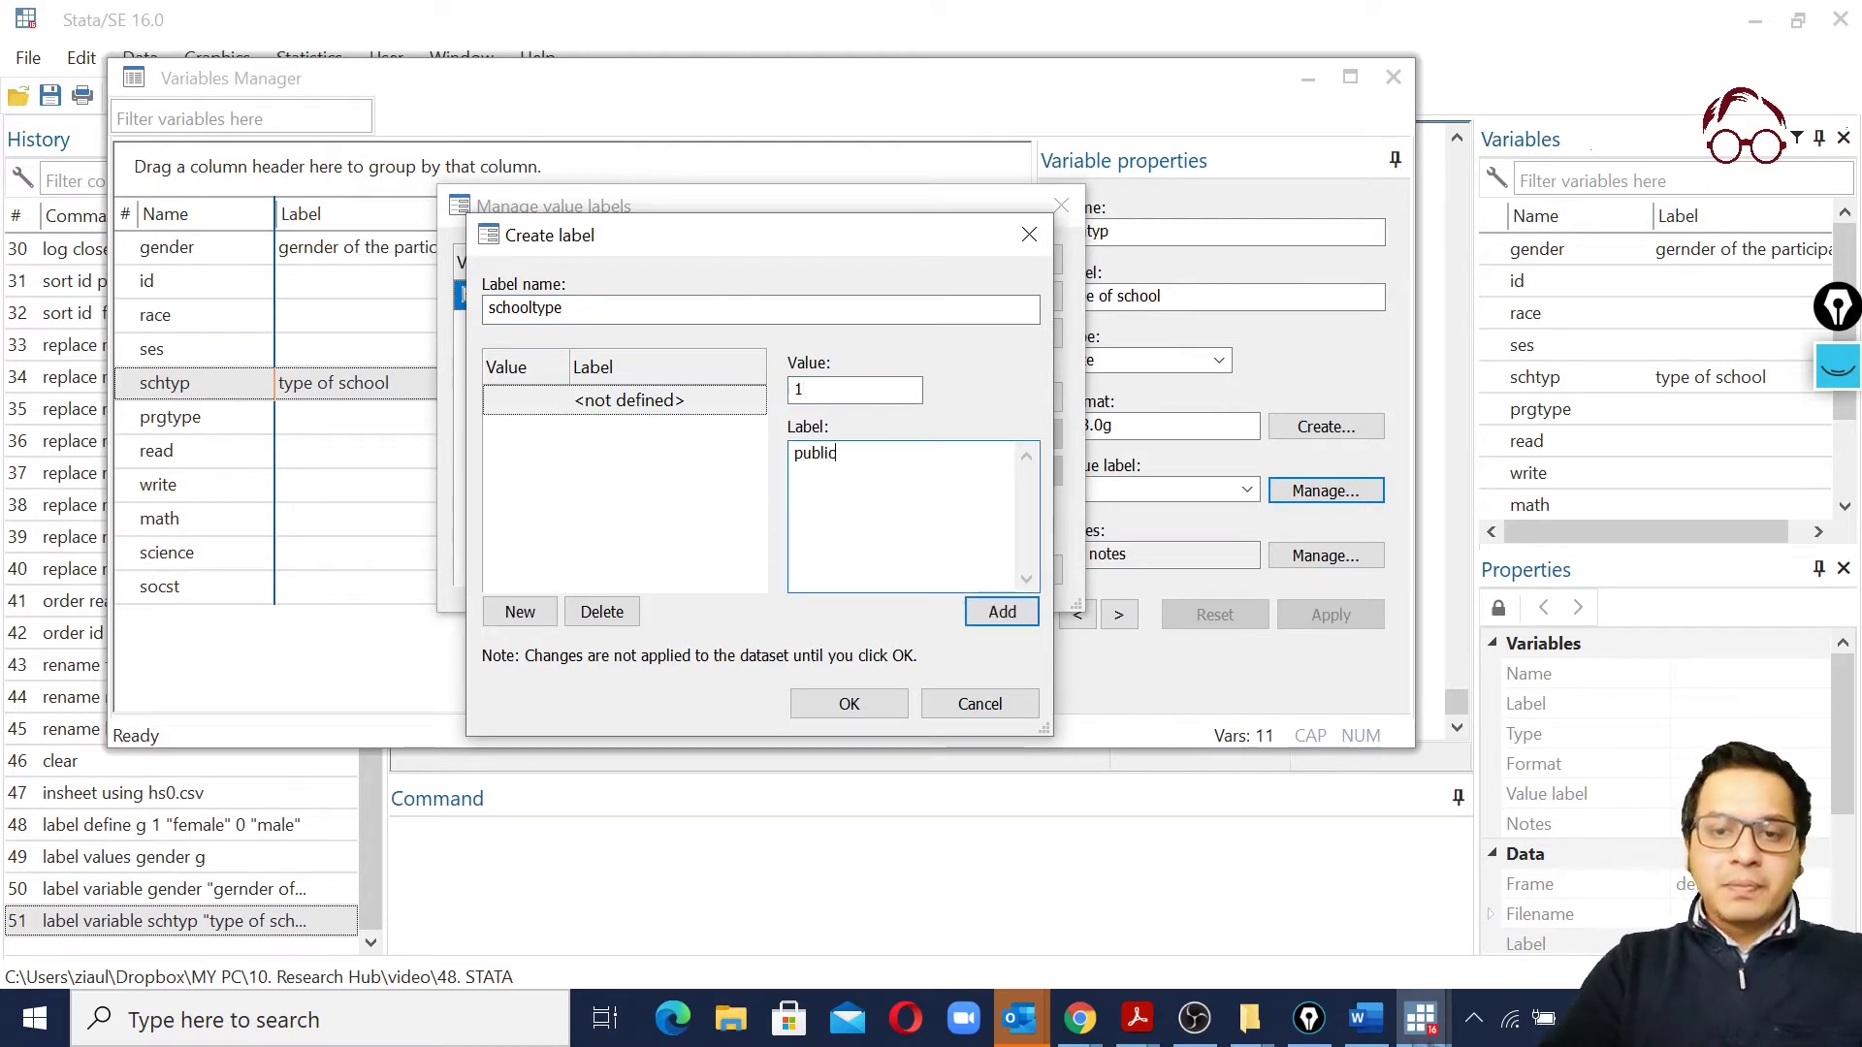
text(public)
click(1008, 614)
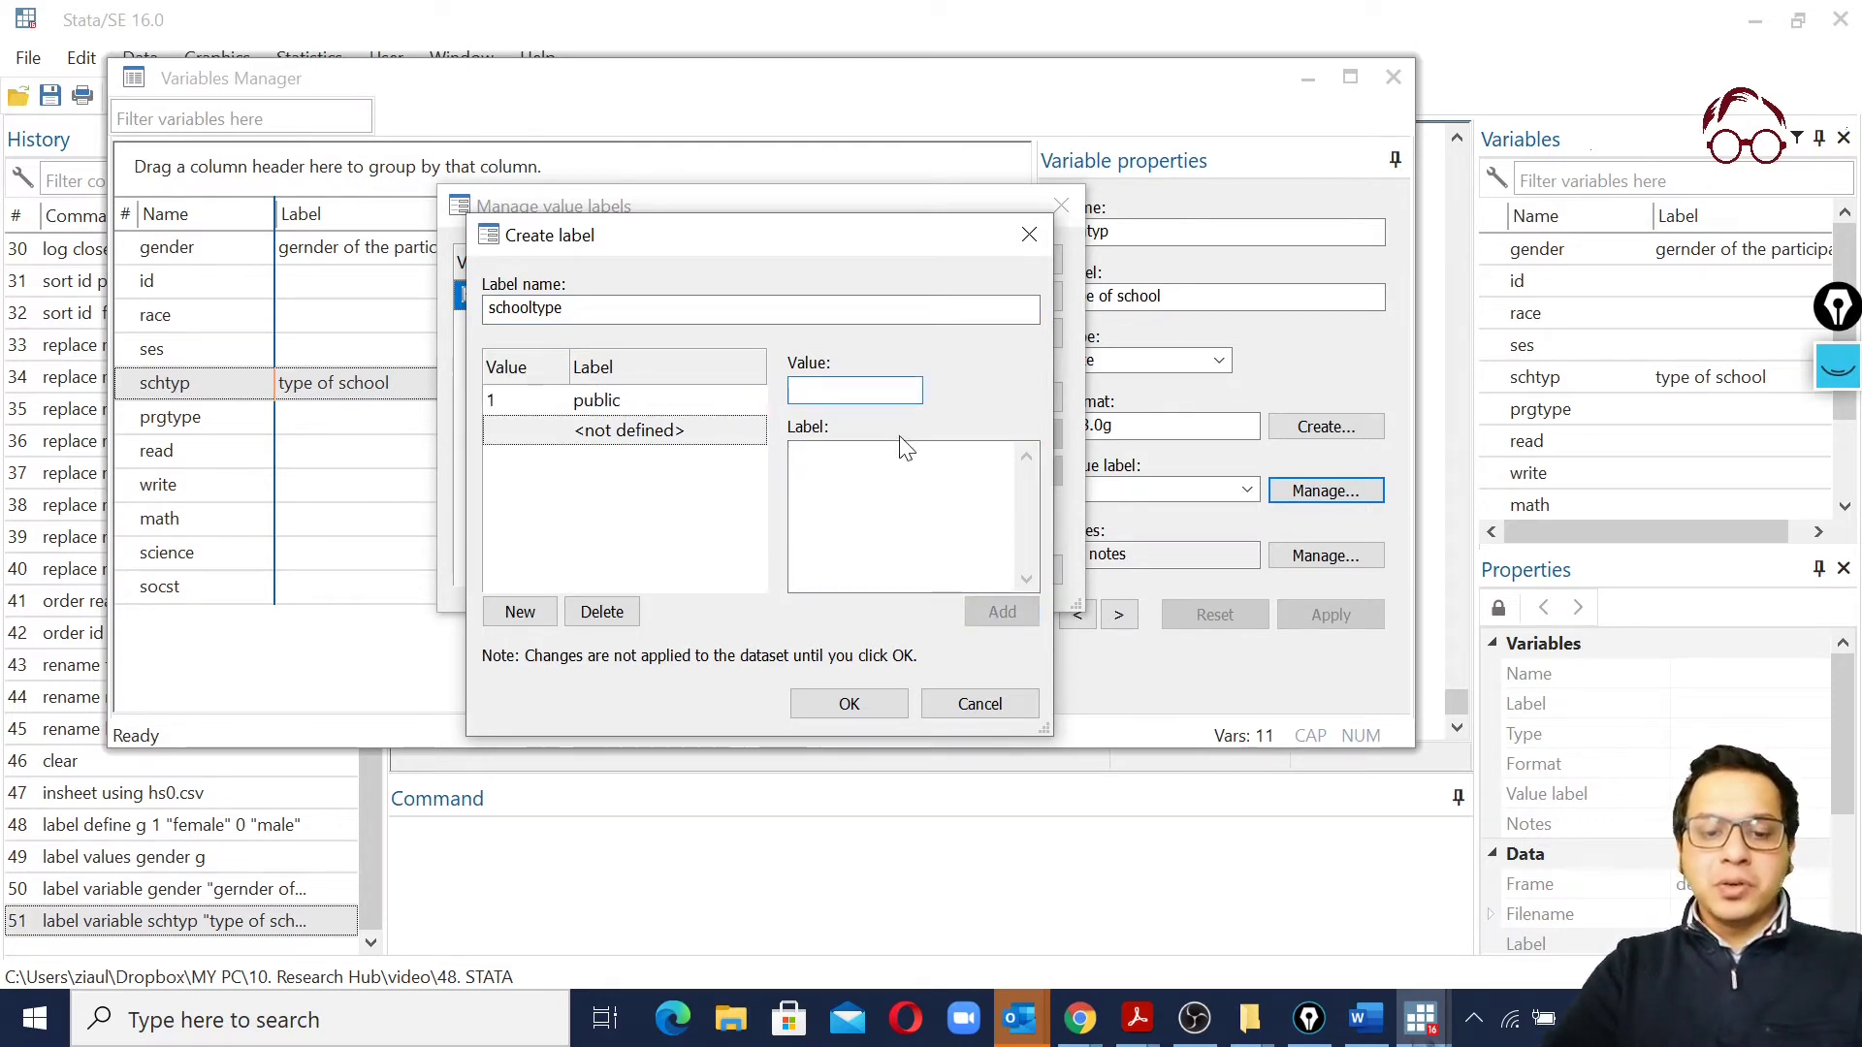
text(2)
click(794, 452)
text(priv)
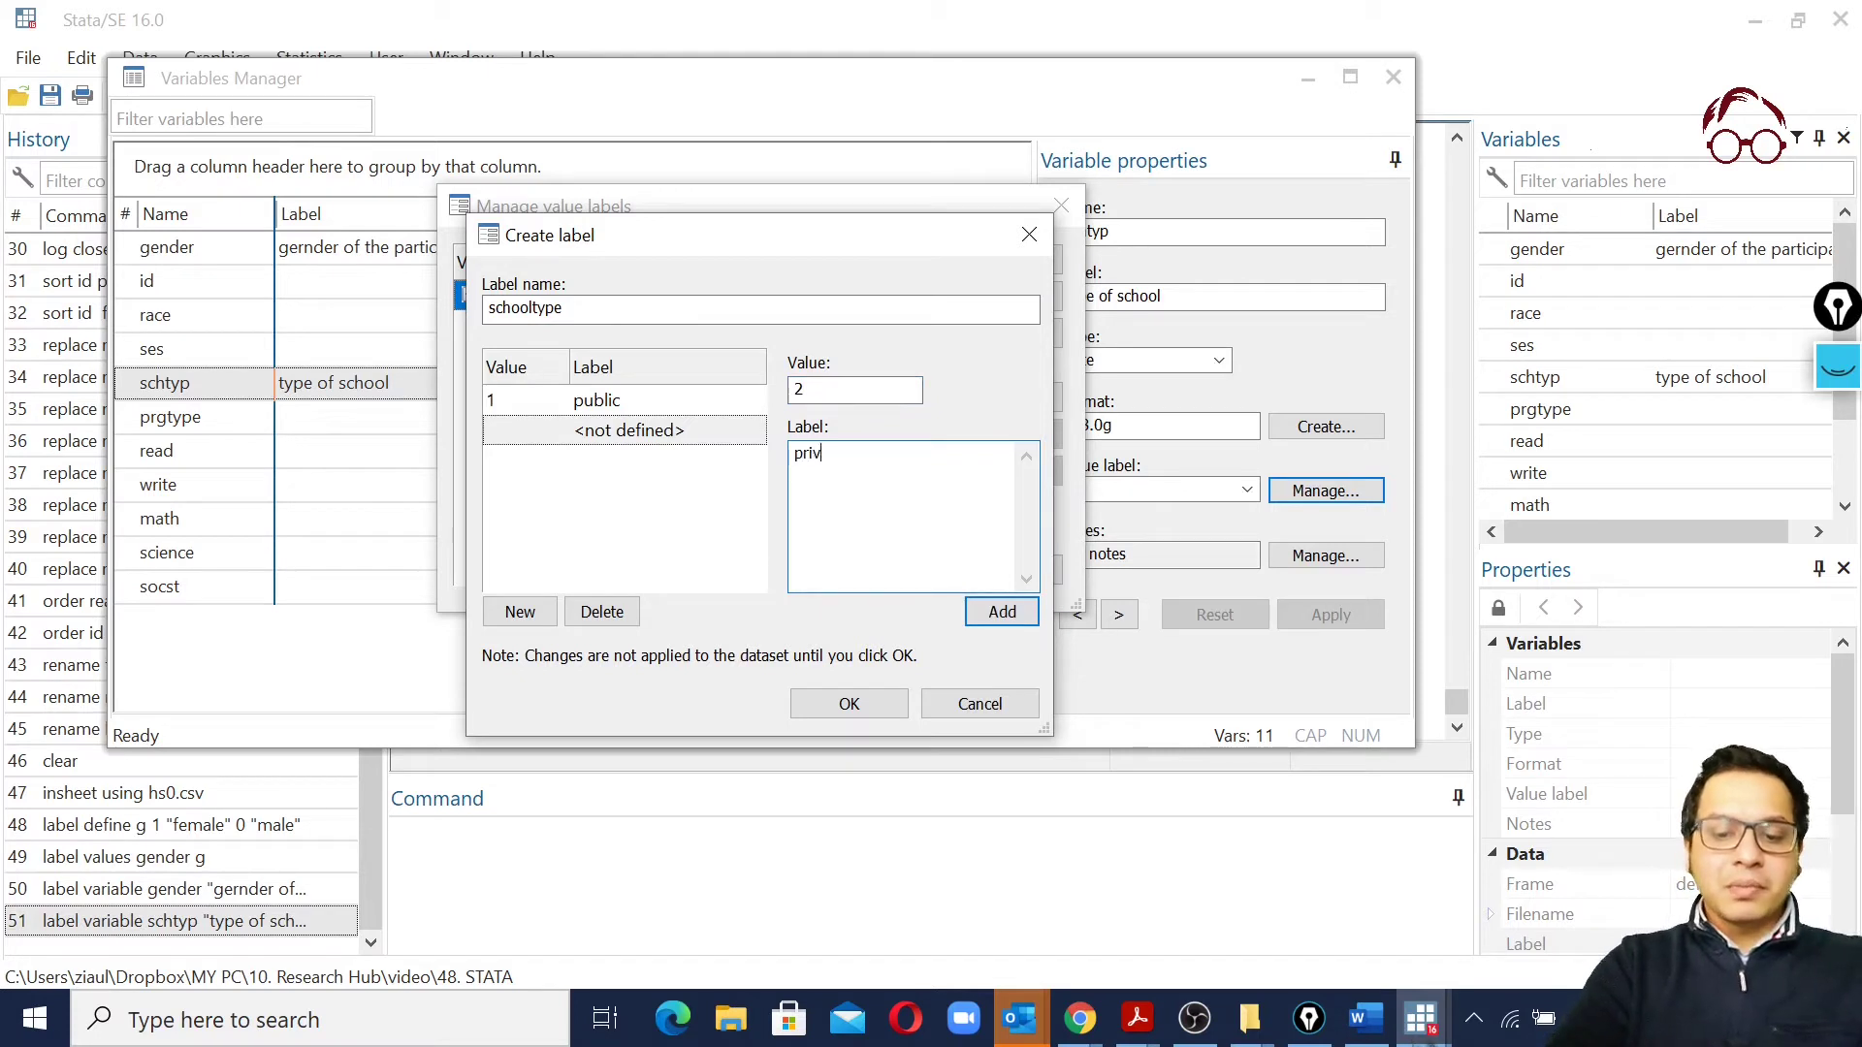
text(ate)
click(1002, 611)
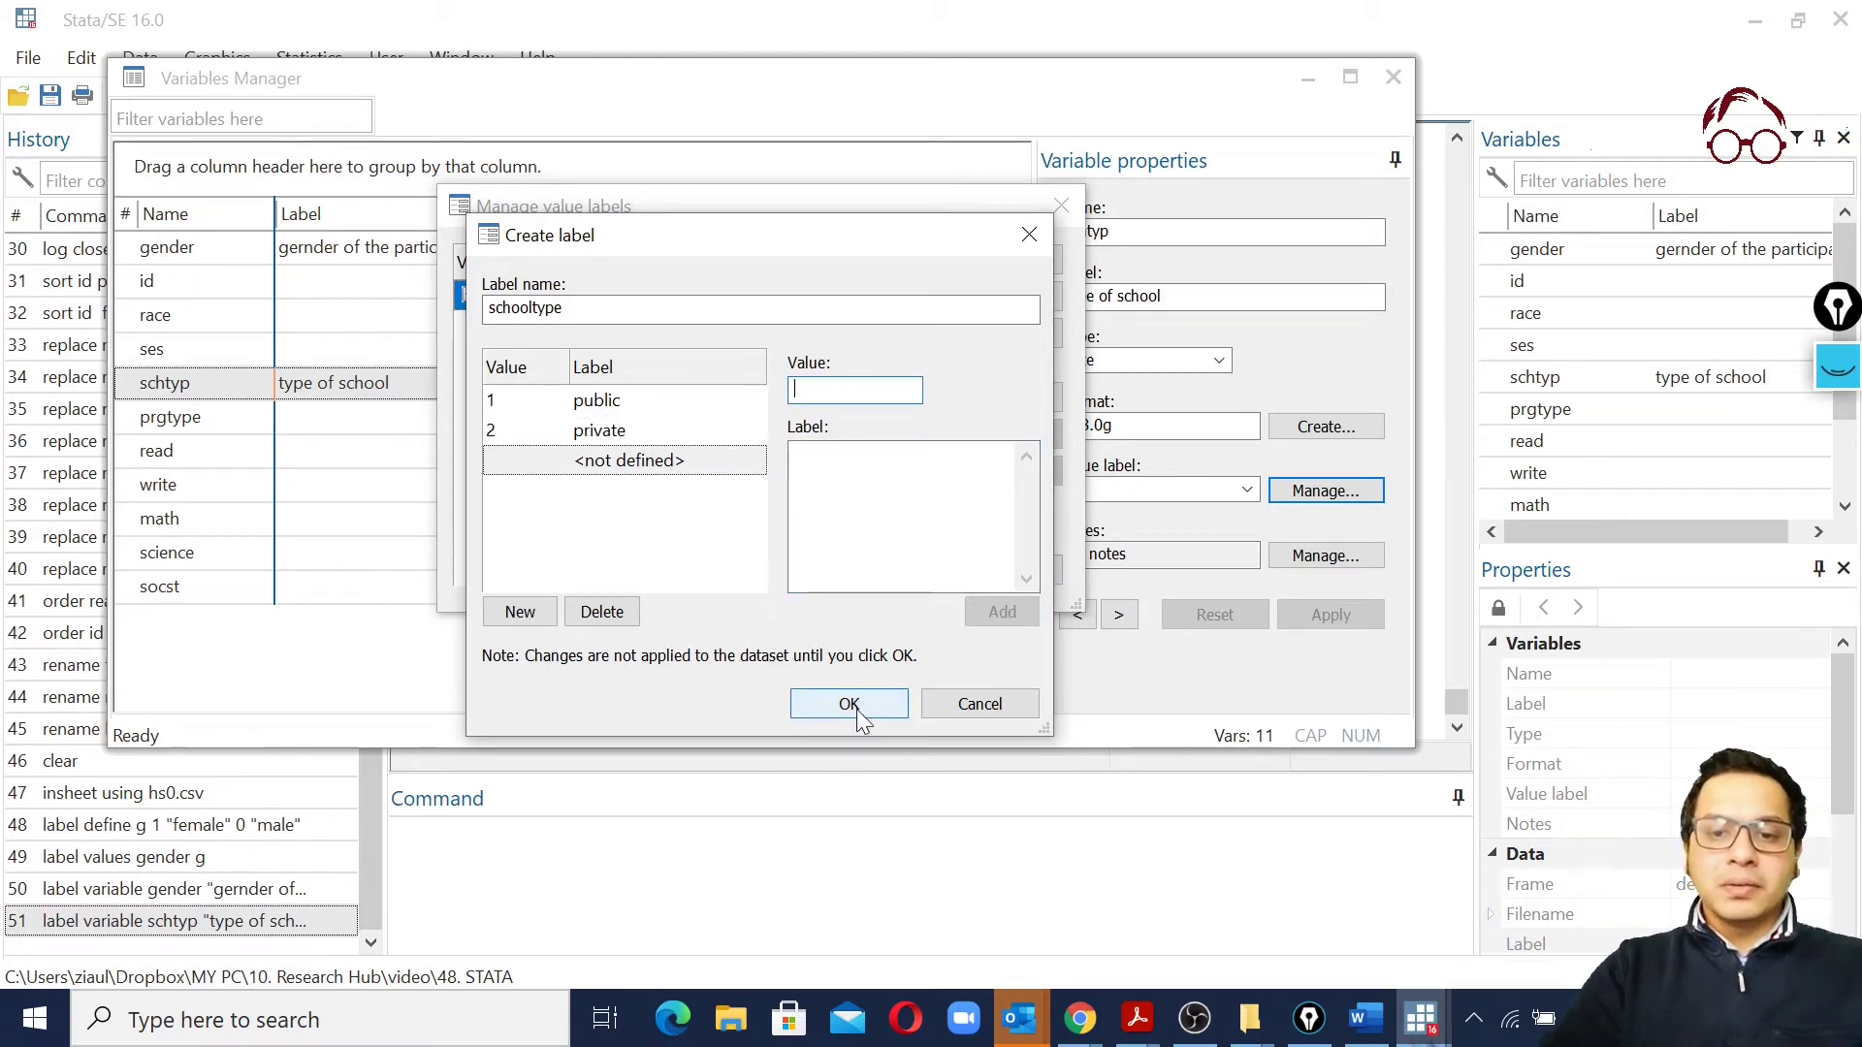
click(849, 705)
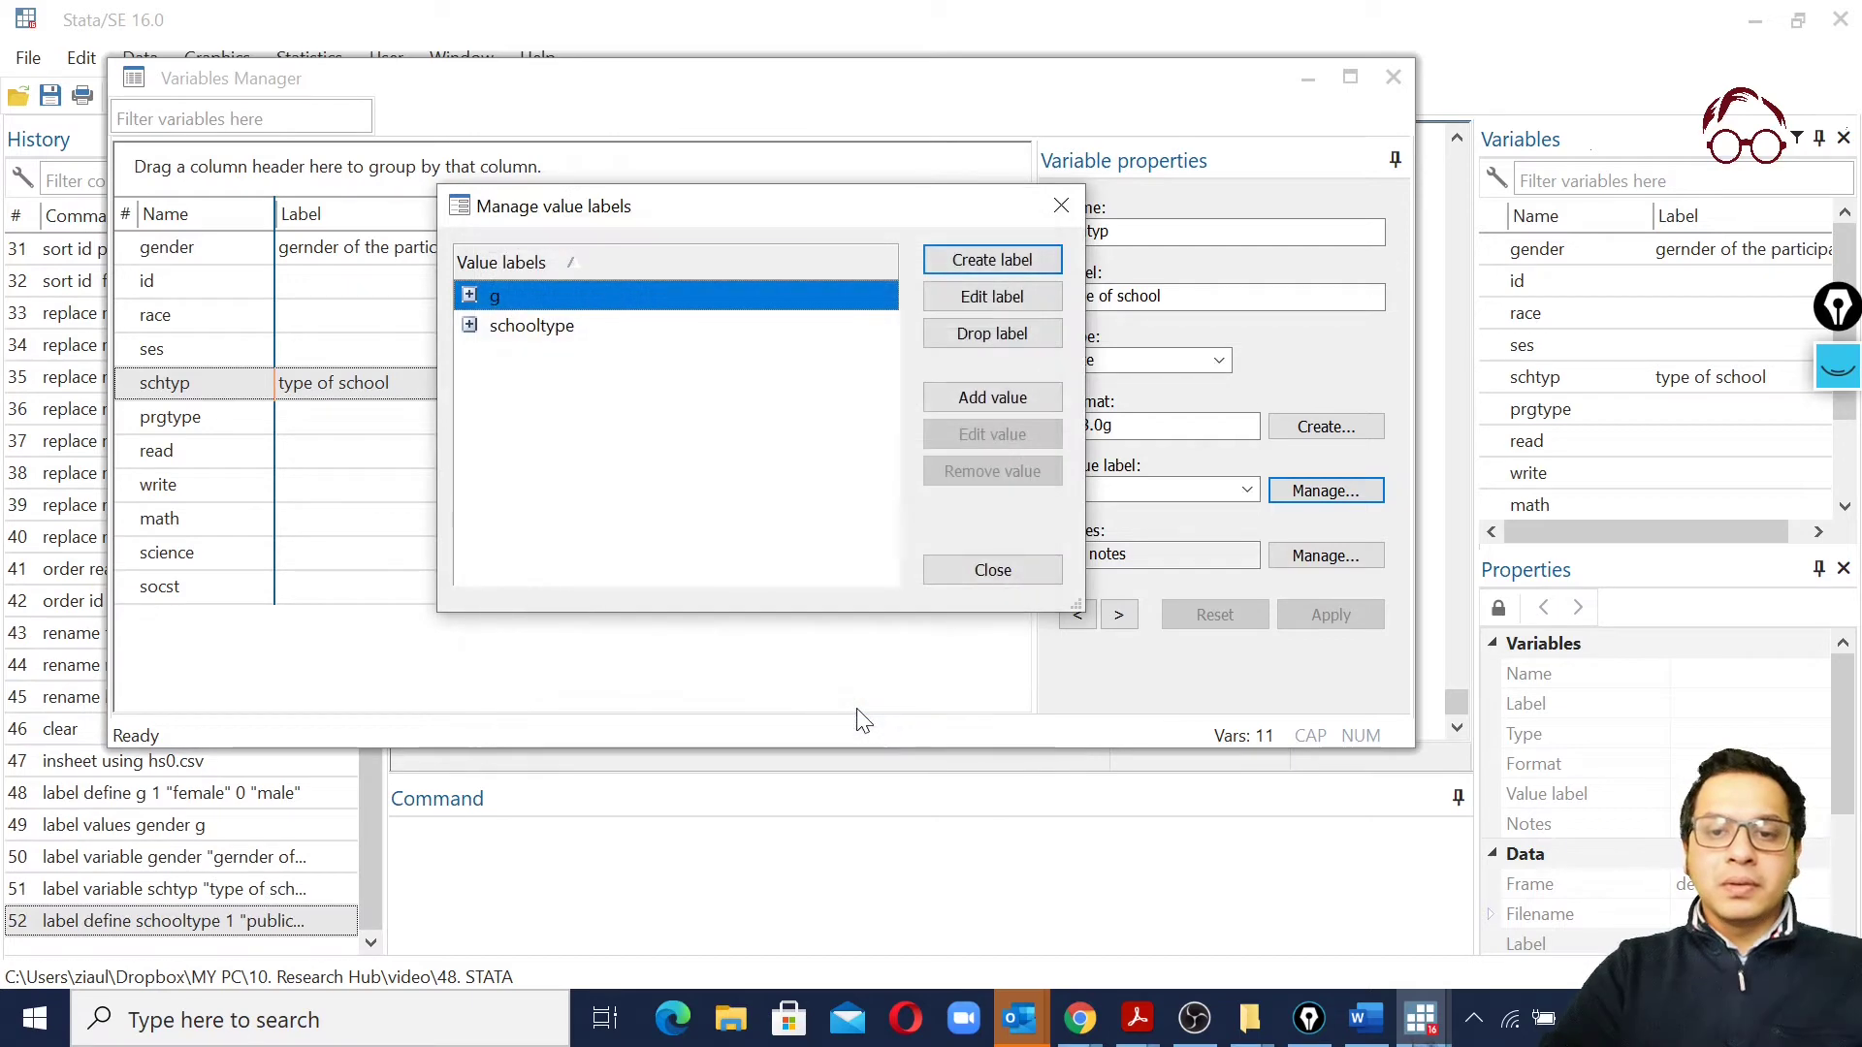
click(993, 569)
Assign value label schooltype to the schtyp variable, apply the change and close the Variables Manager
click(1247, 490)
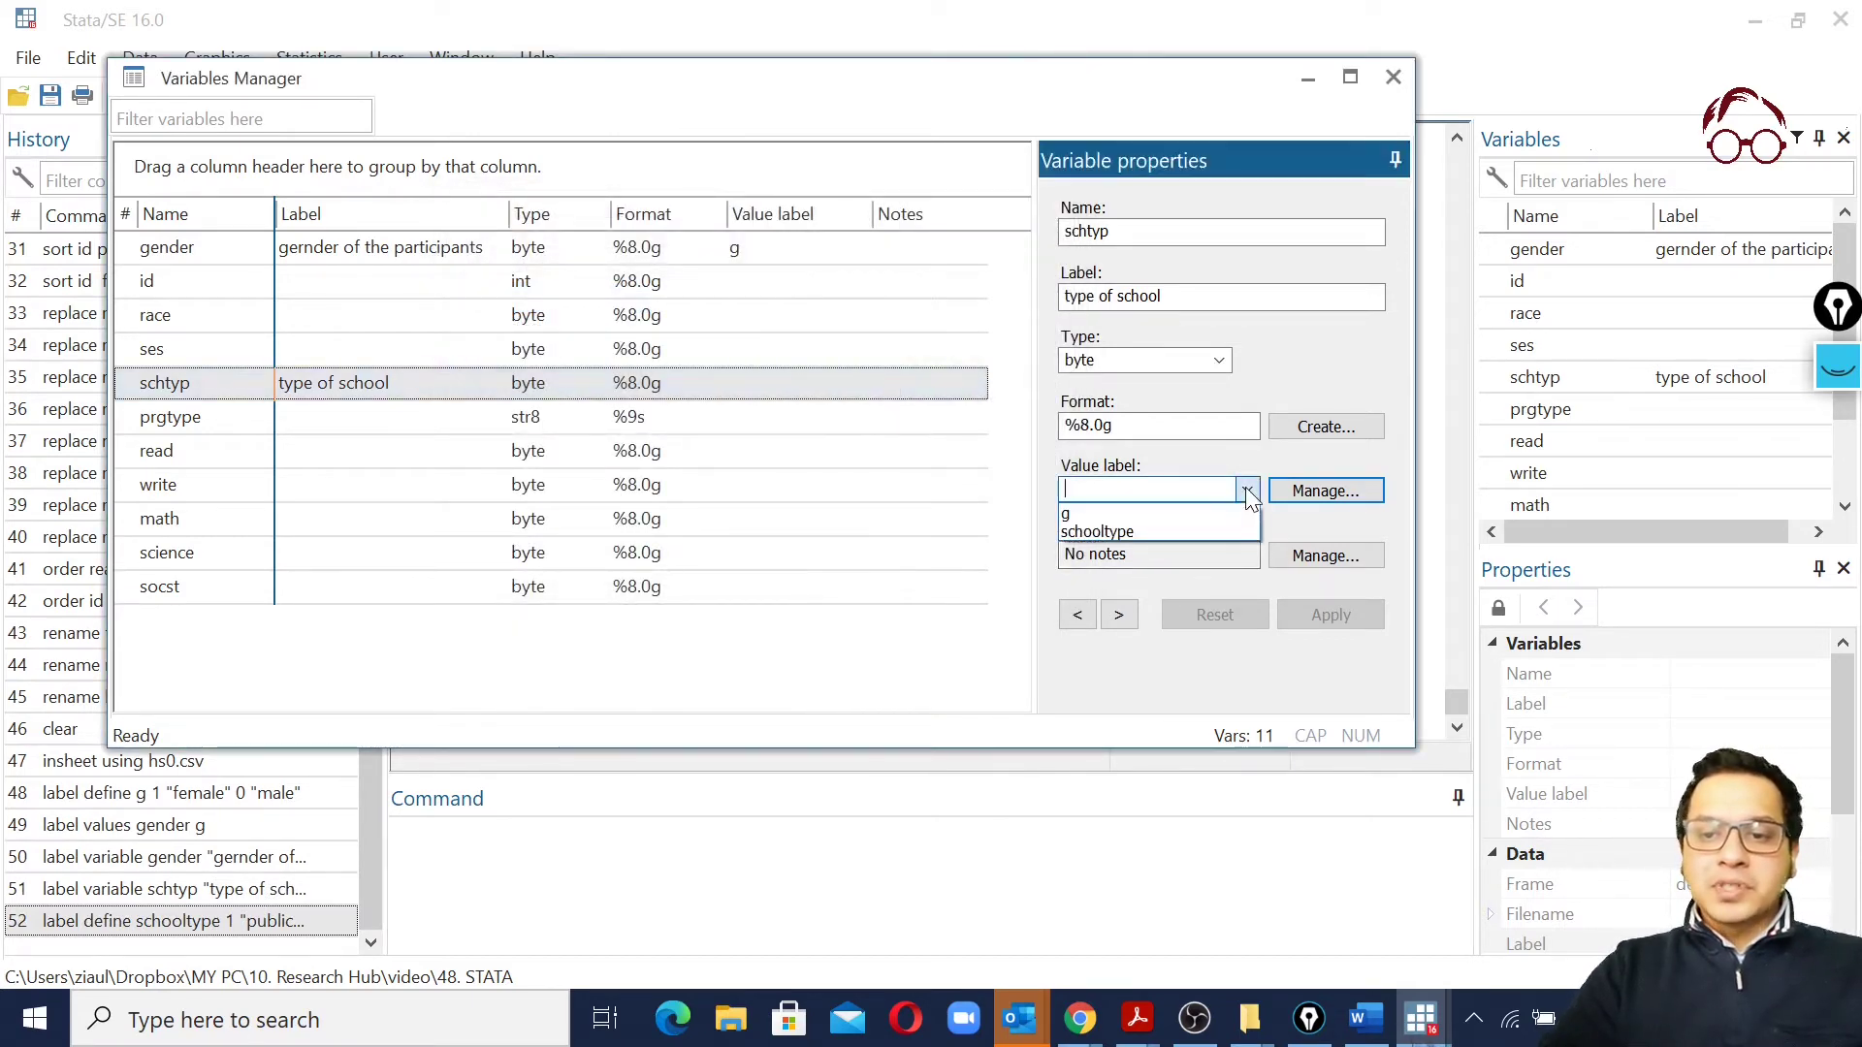
click(1175, 534)
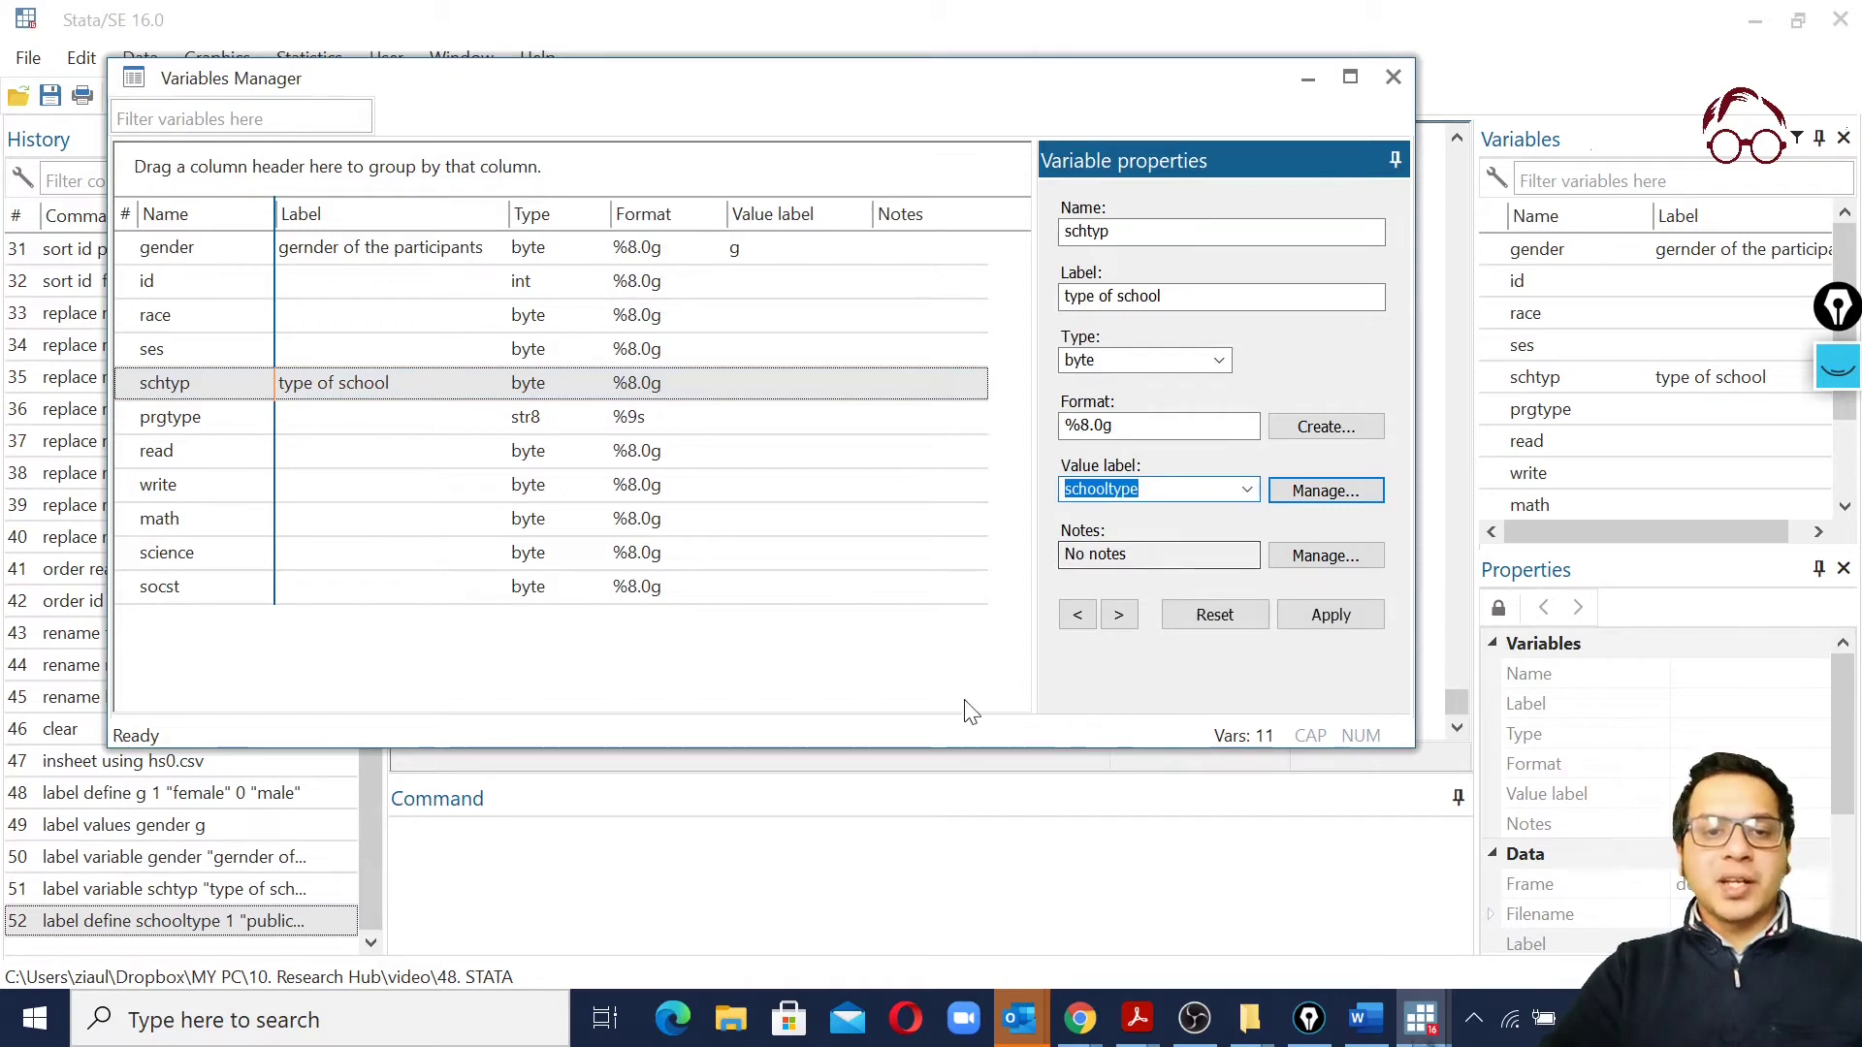
click(1331, 615)
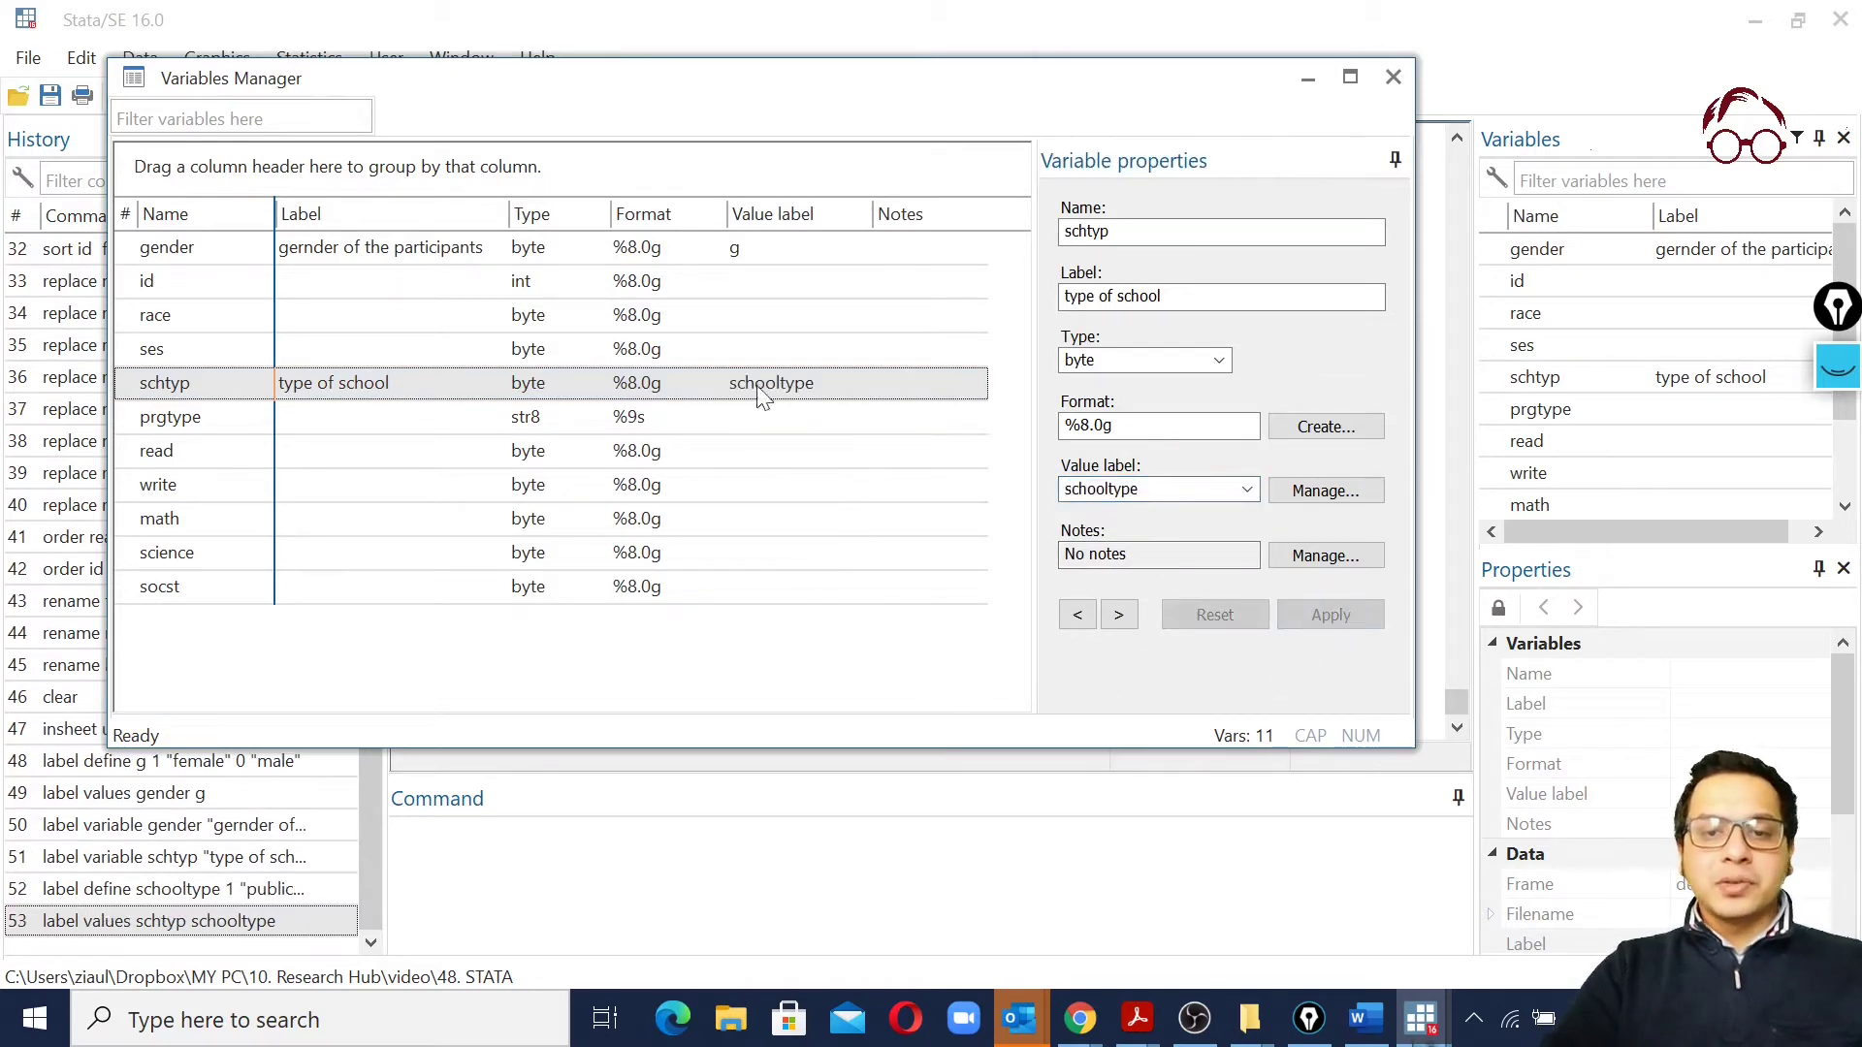
click(1393, 77)
Browse the dataset to check the labelled schtyp values, including the one in row 18, and close the data view
click(357, 96)
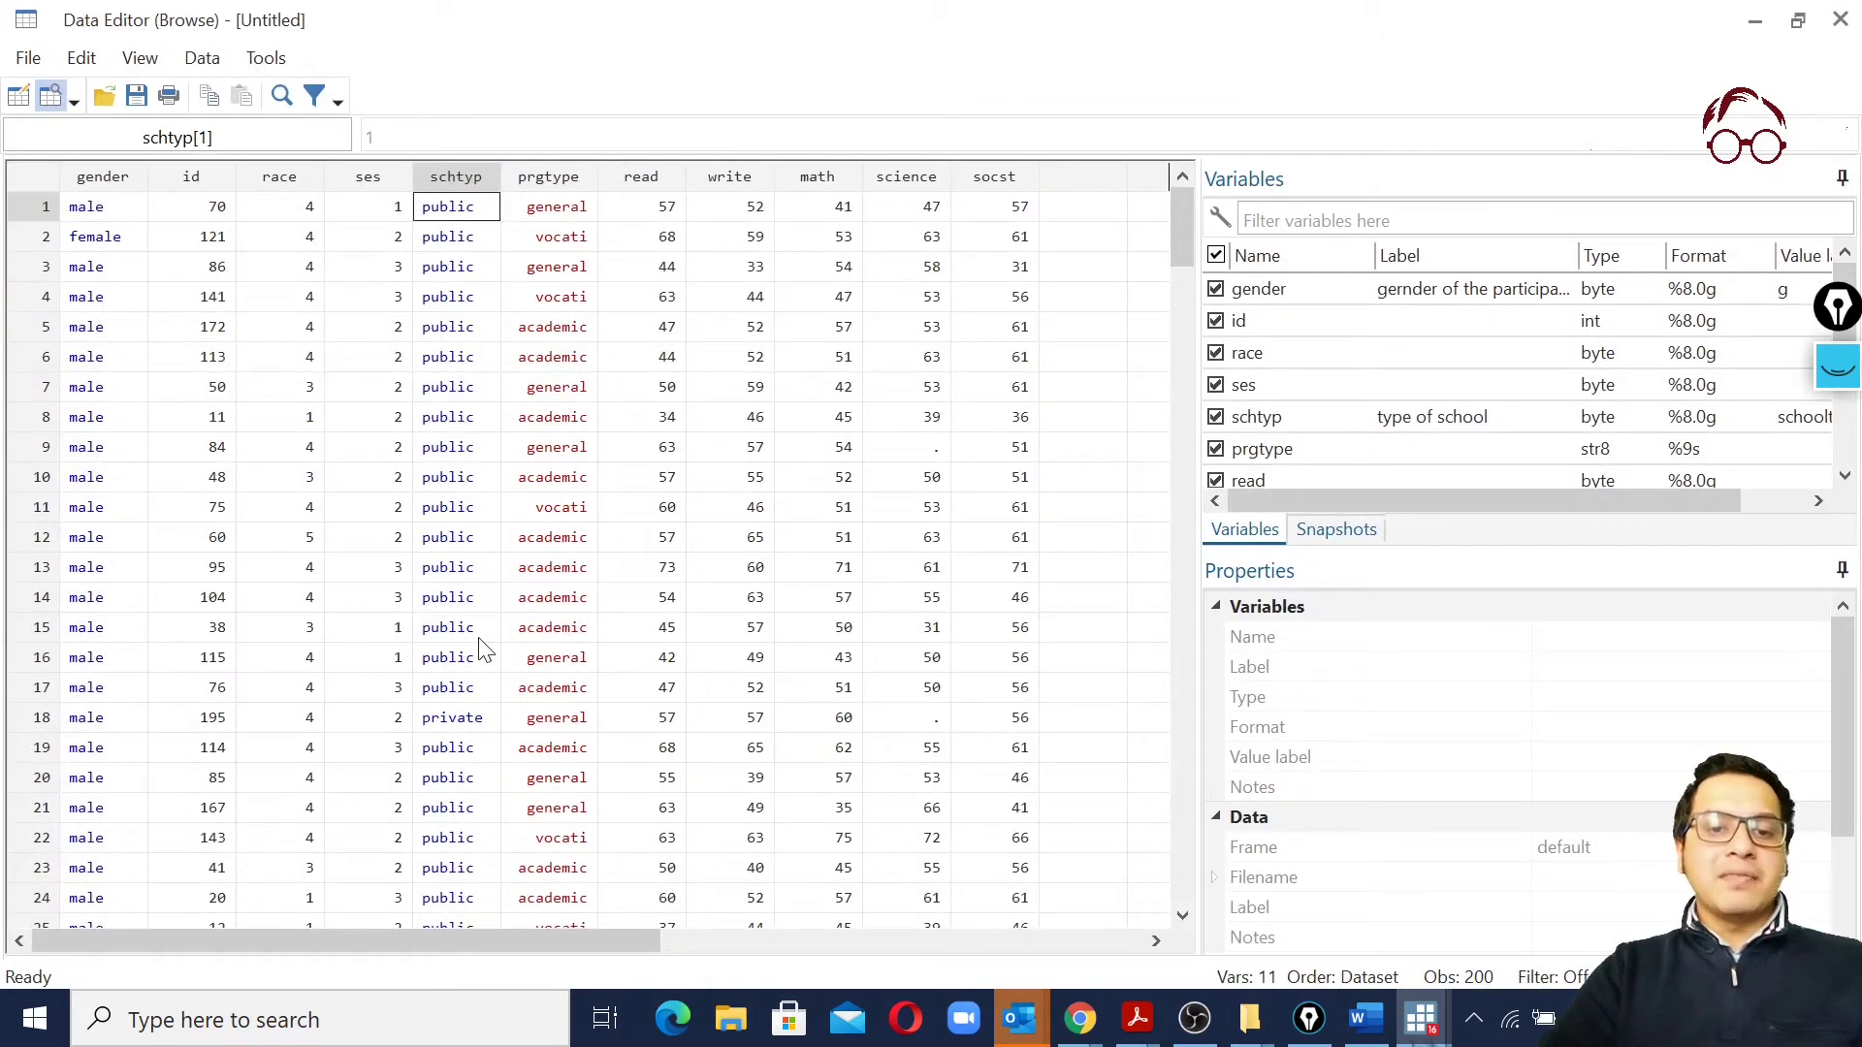
click(475, 720)
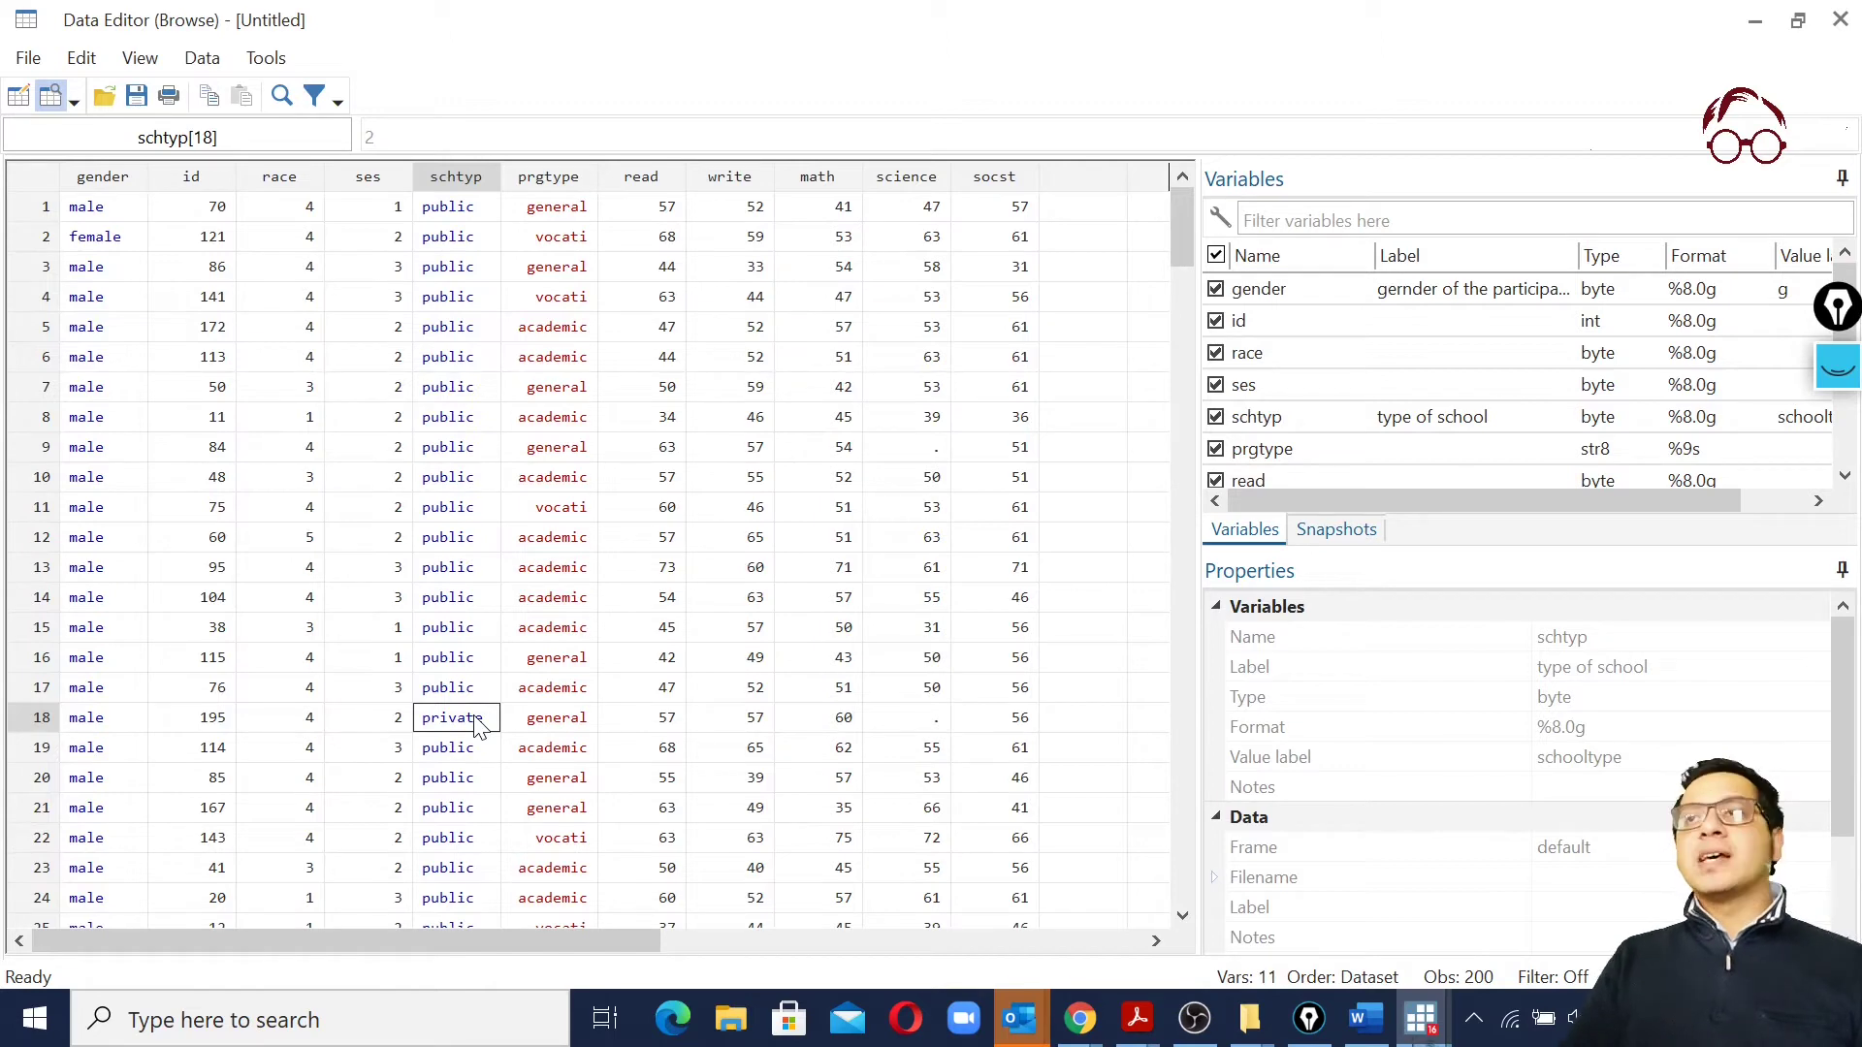
click(1841, 21)
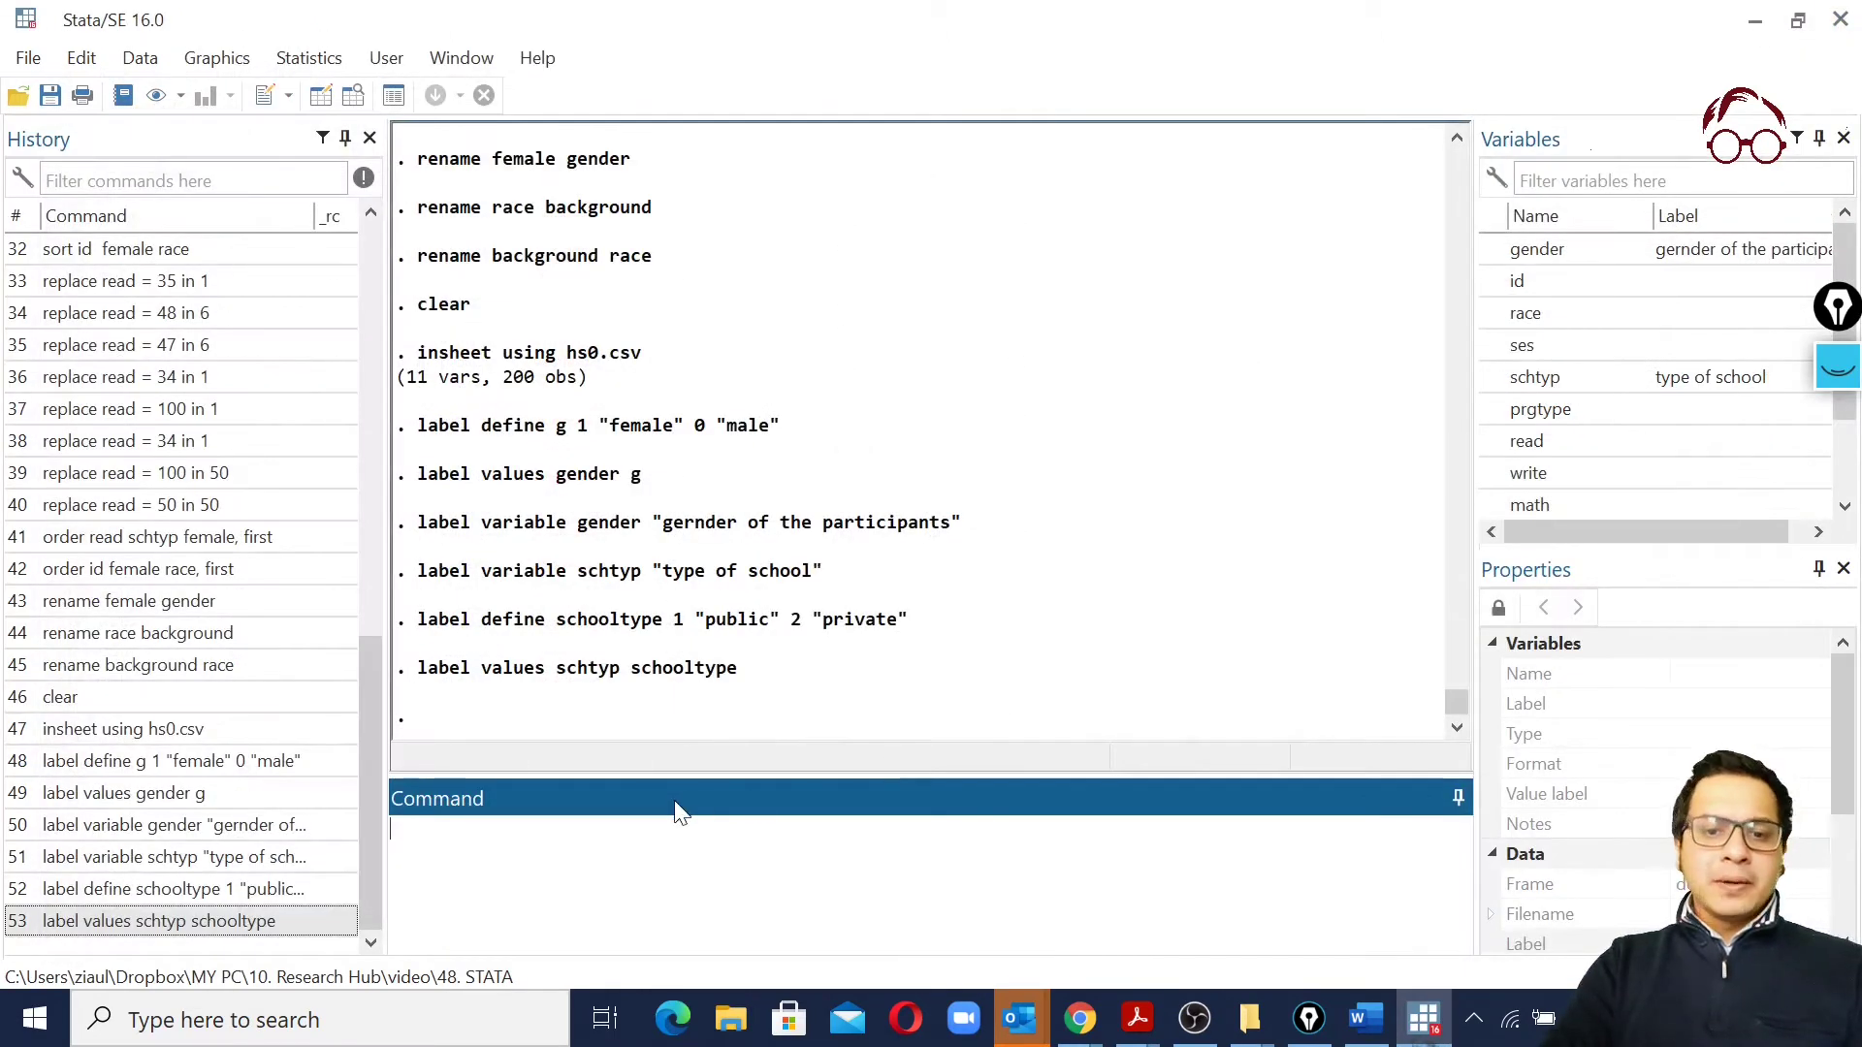
Recall the label variable command for schtyp from the command history and examine its keyword and quoted label text
click(219, 921)
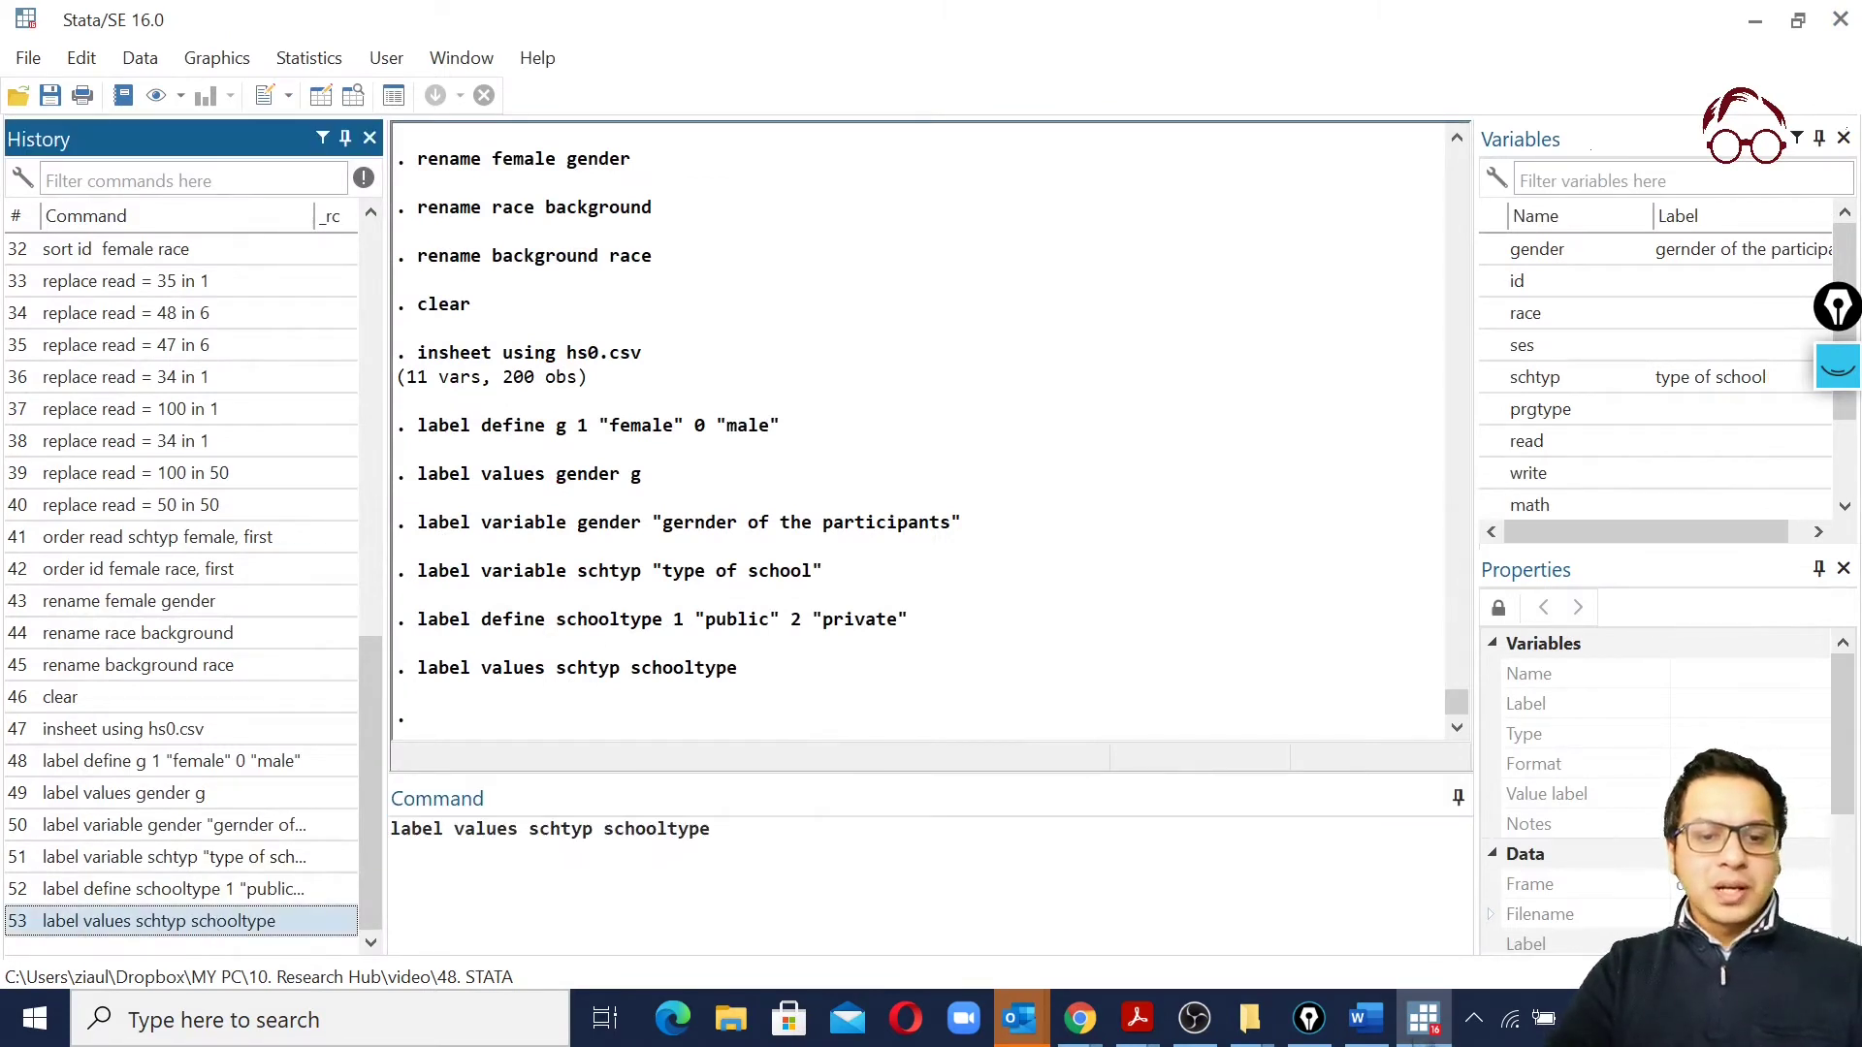
key(Up)
key(Up)
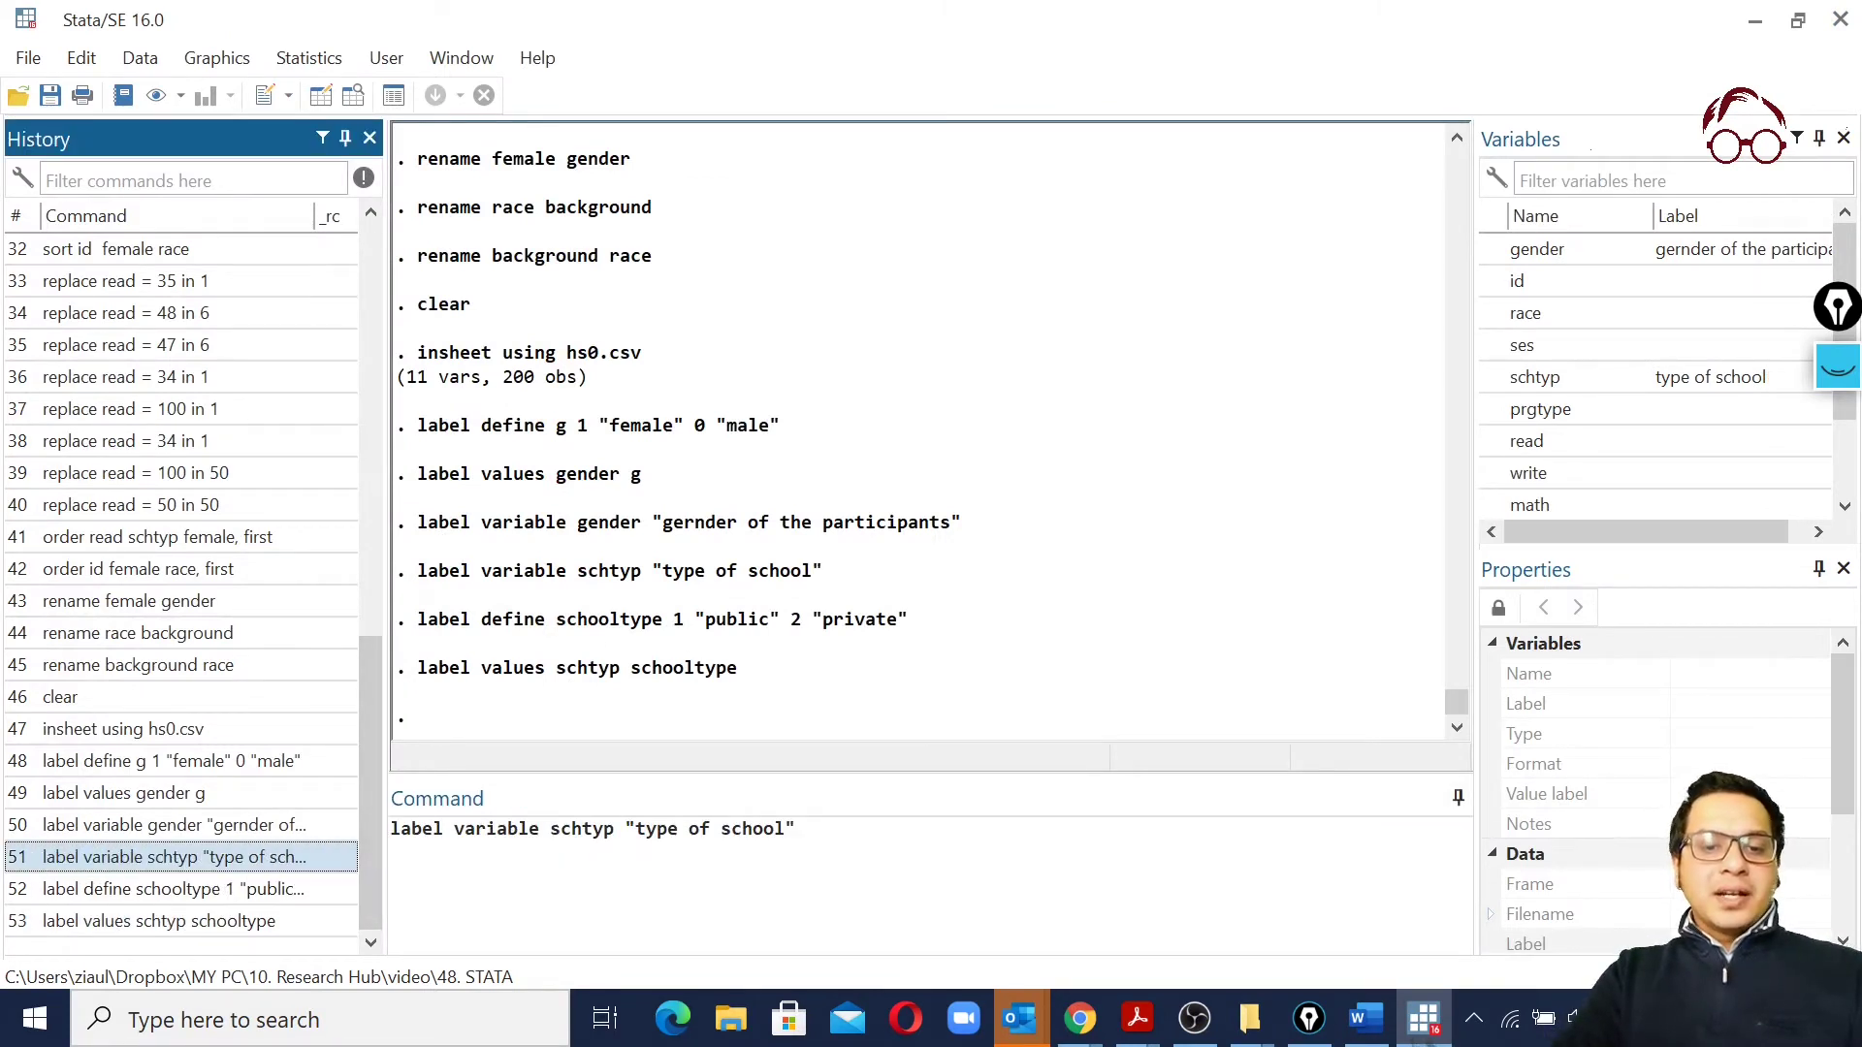
double_click(417, 830)
click(496, 830)
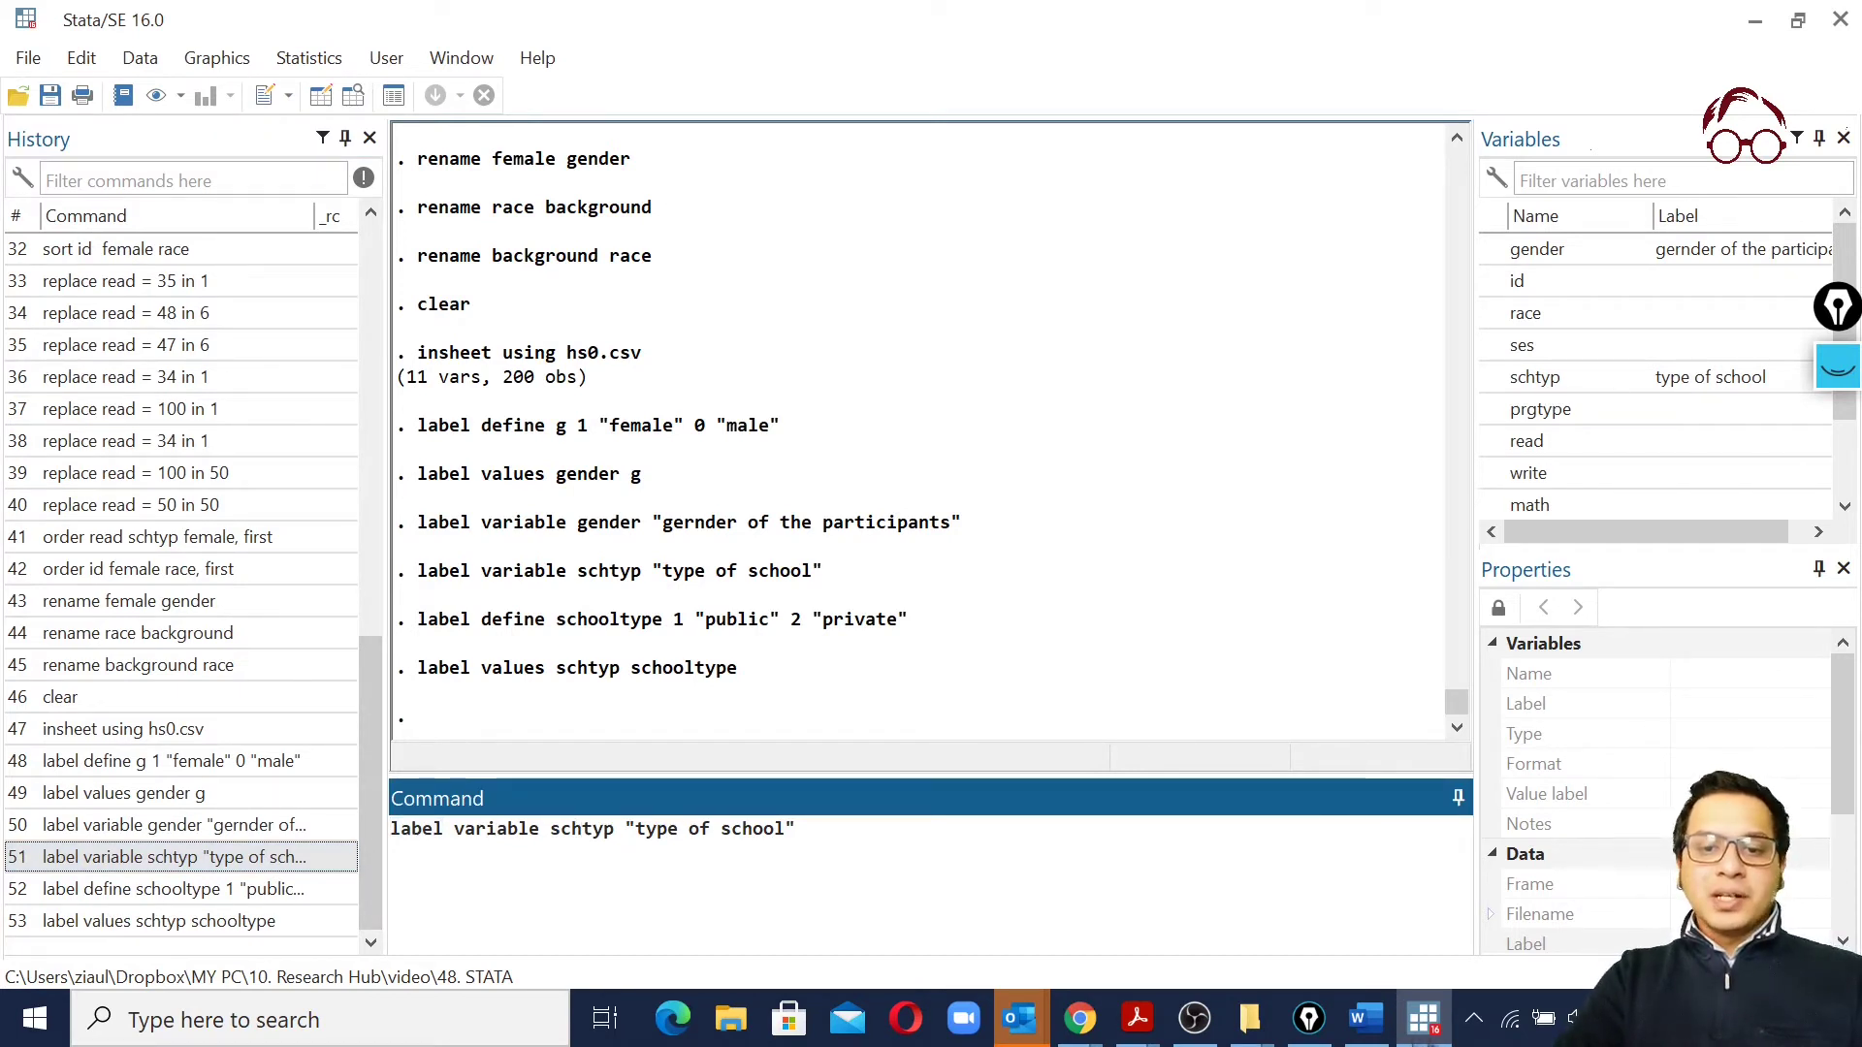
drag(795, 830, 625, 830)
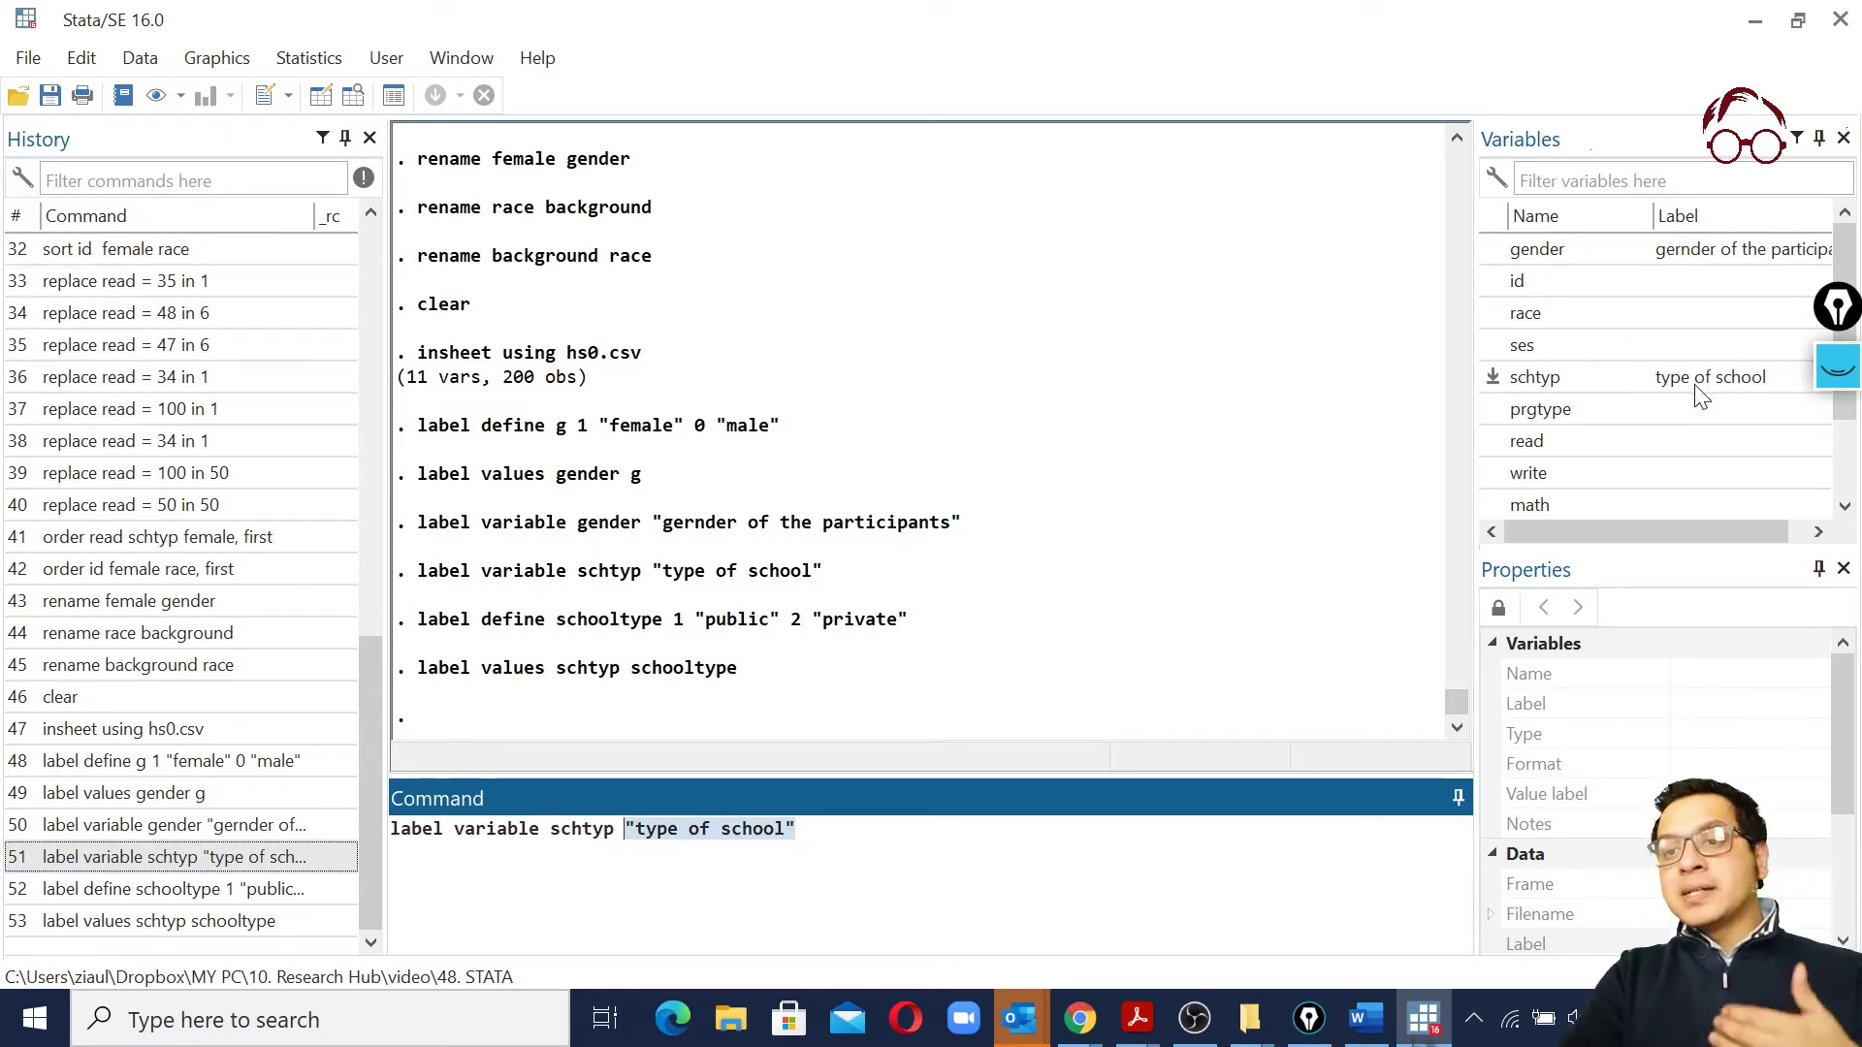
Recall the label define command for schooltype from the history and examine its define keyword, label name and value definitions
click(208, 893)
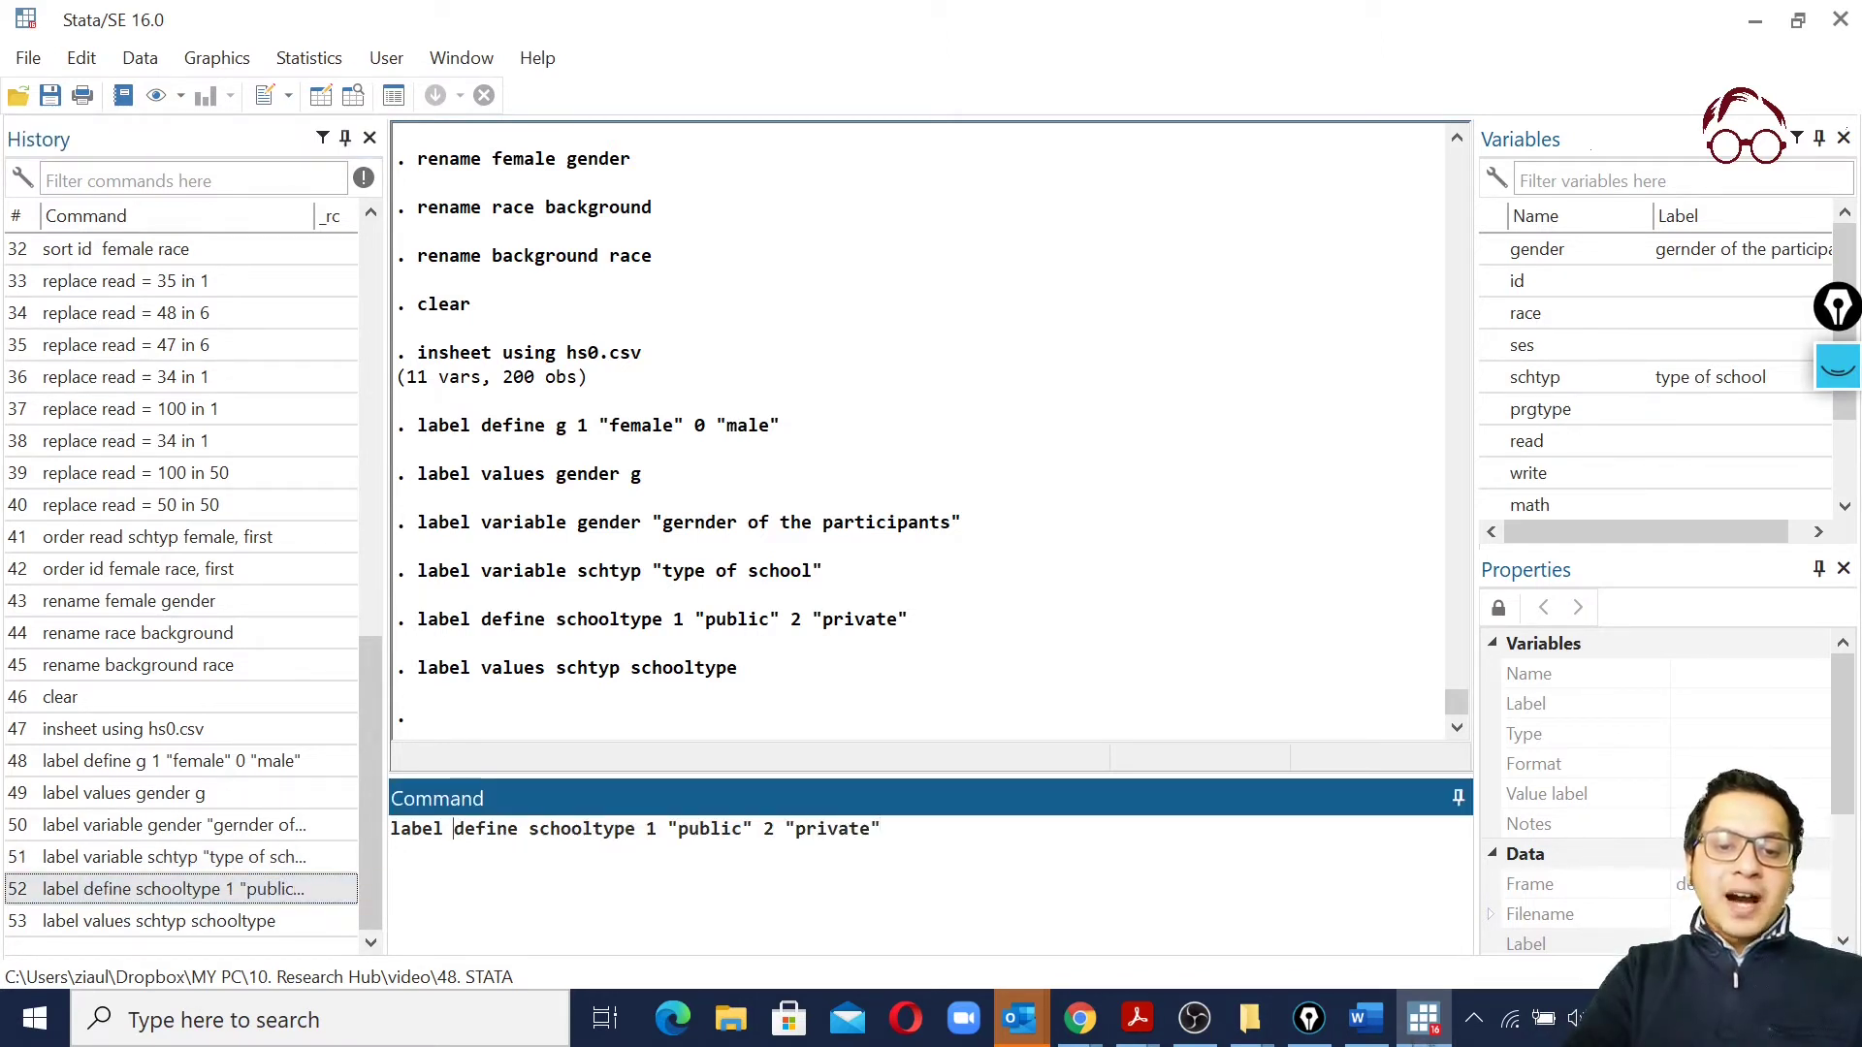
drag(452, 830, 518, 830)
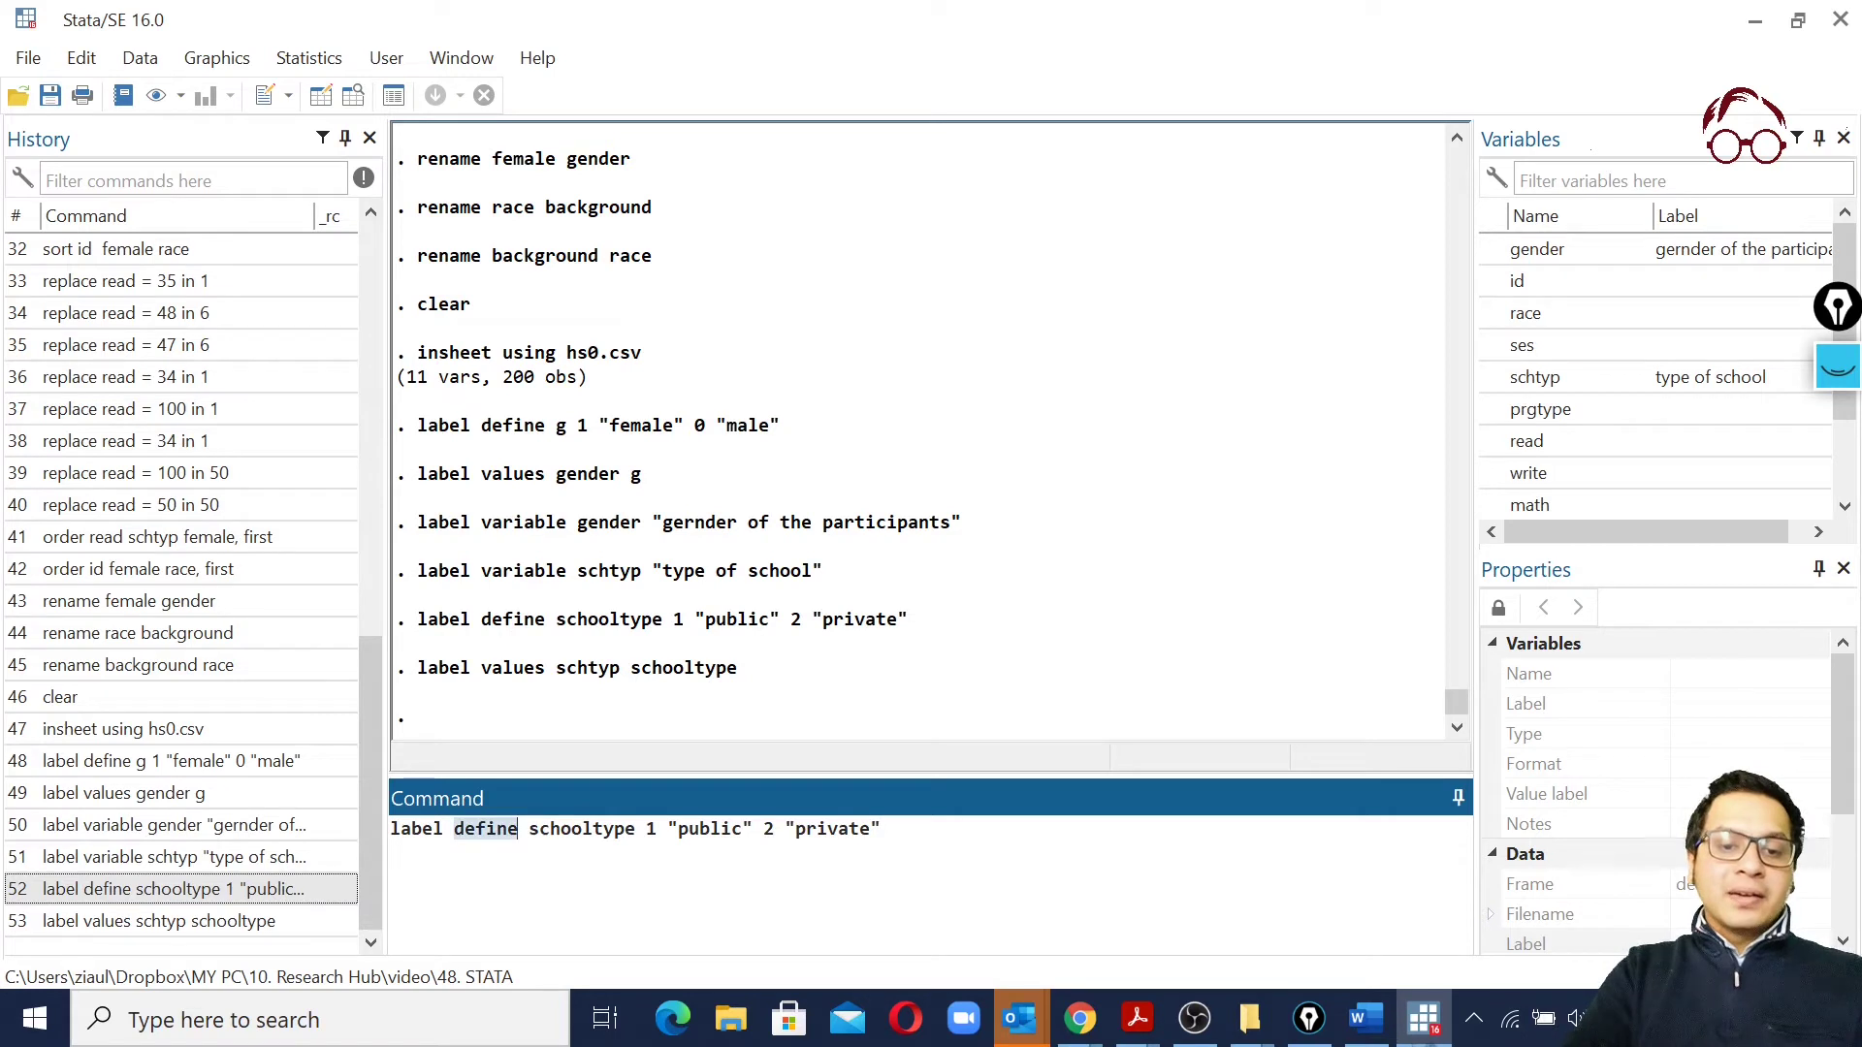
click(150, 858)
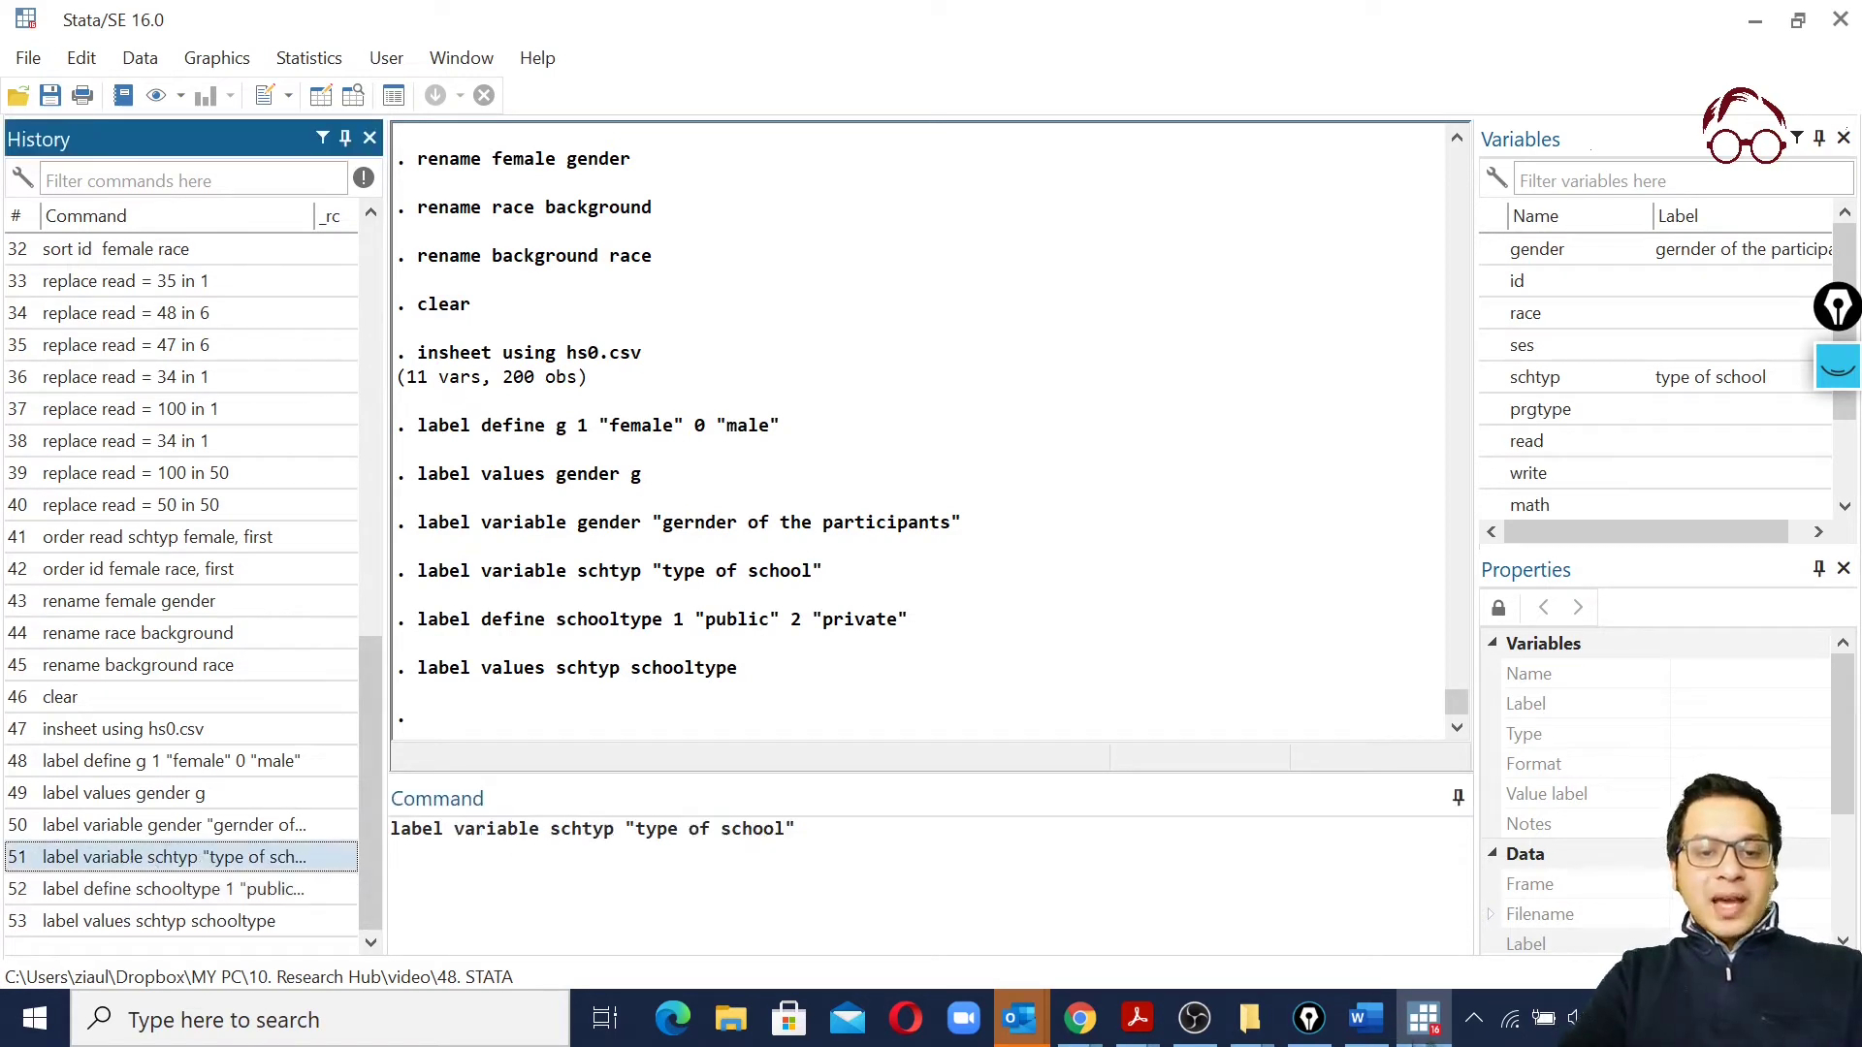
click(237, 887)
drag(518, 830, 453, 830)
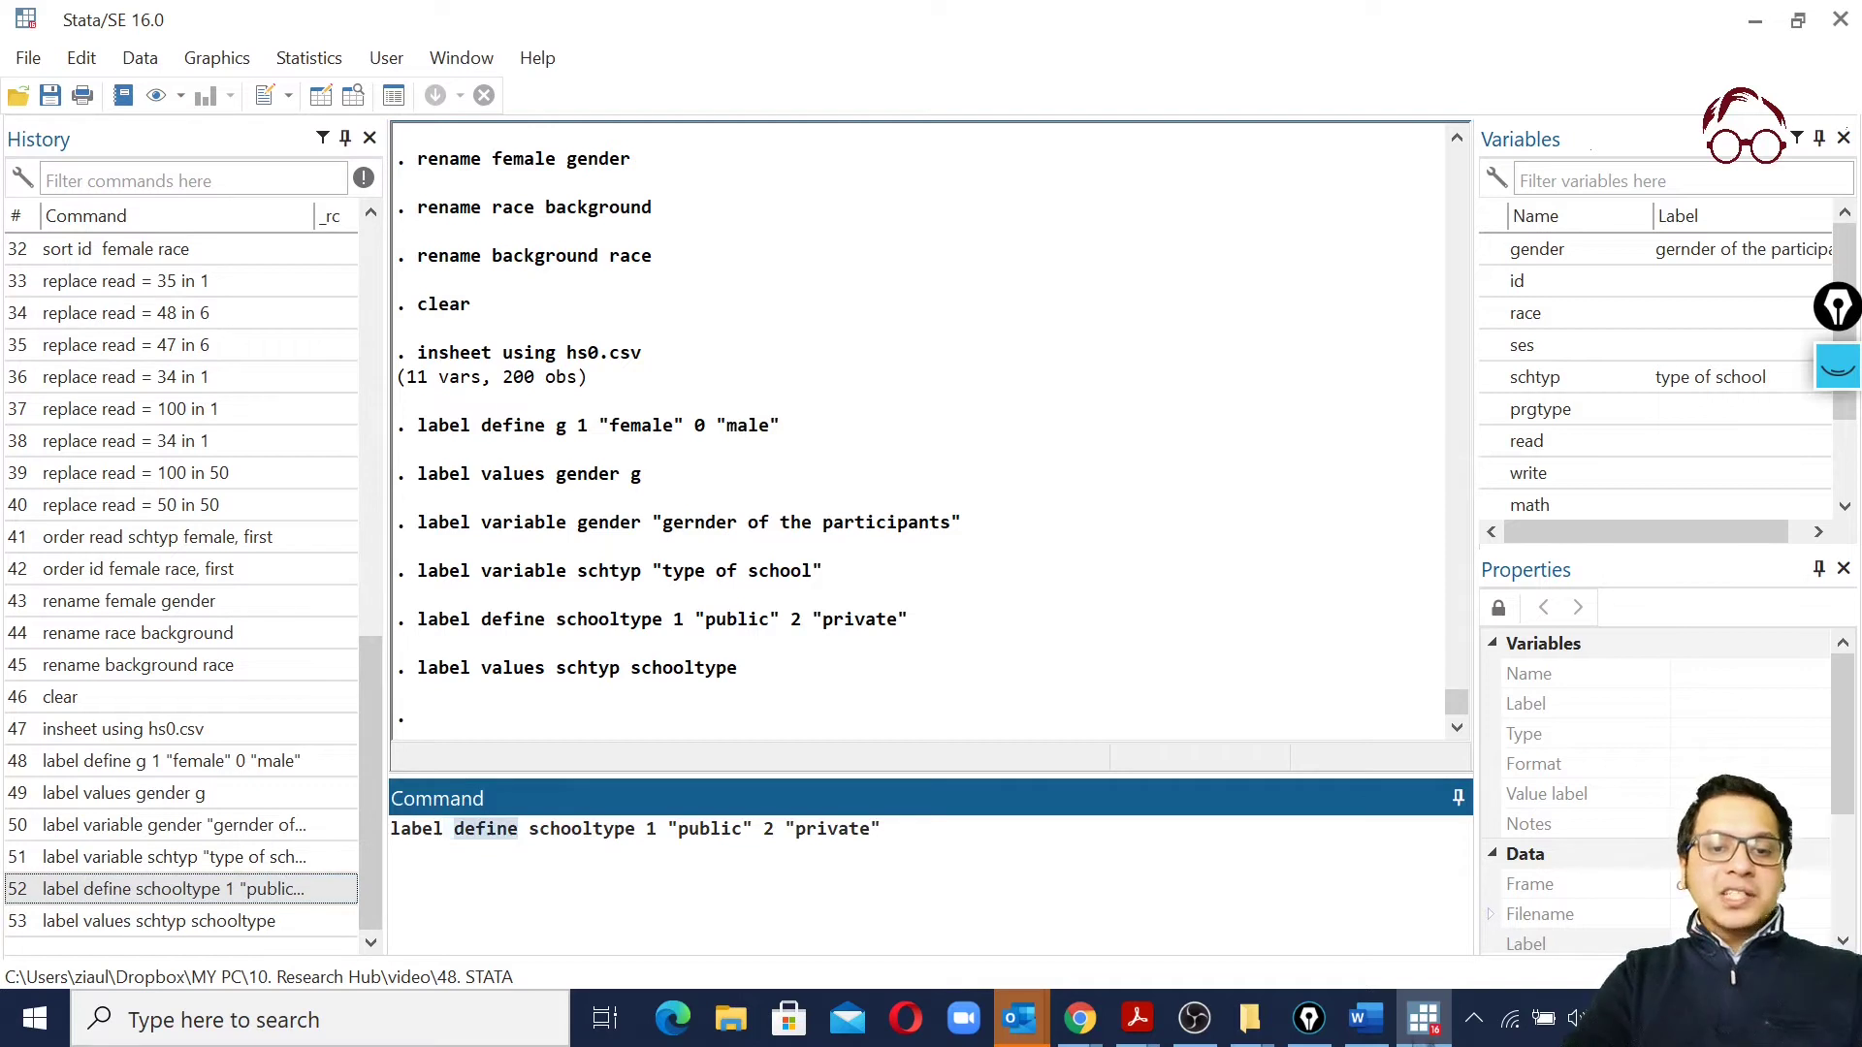
click(486, 830)
drag(518, 830, 608, 830)
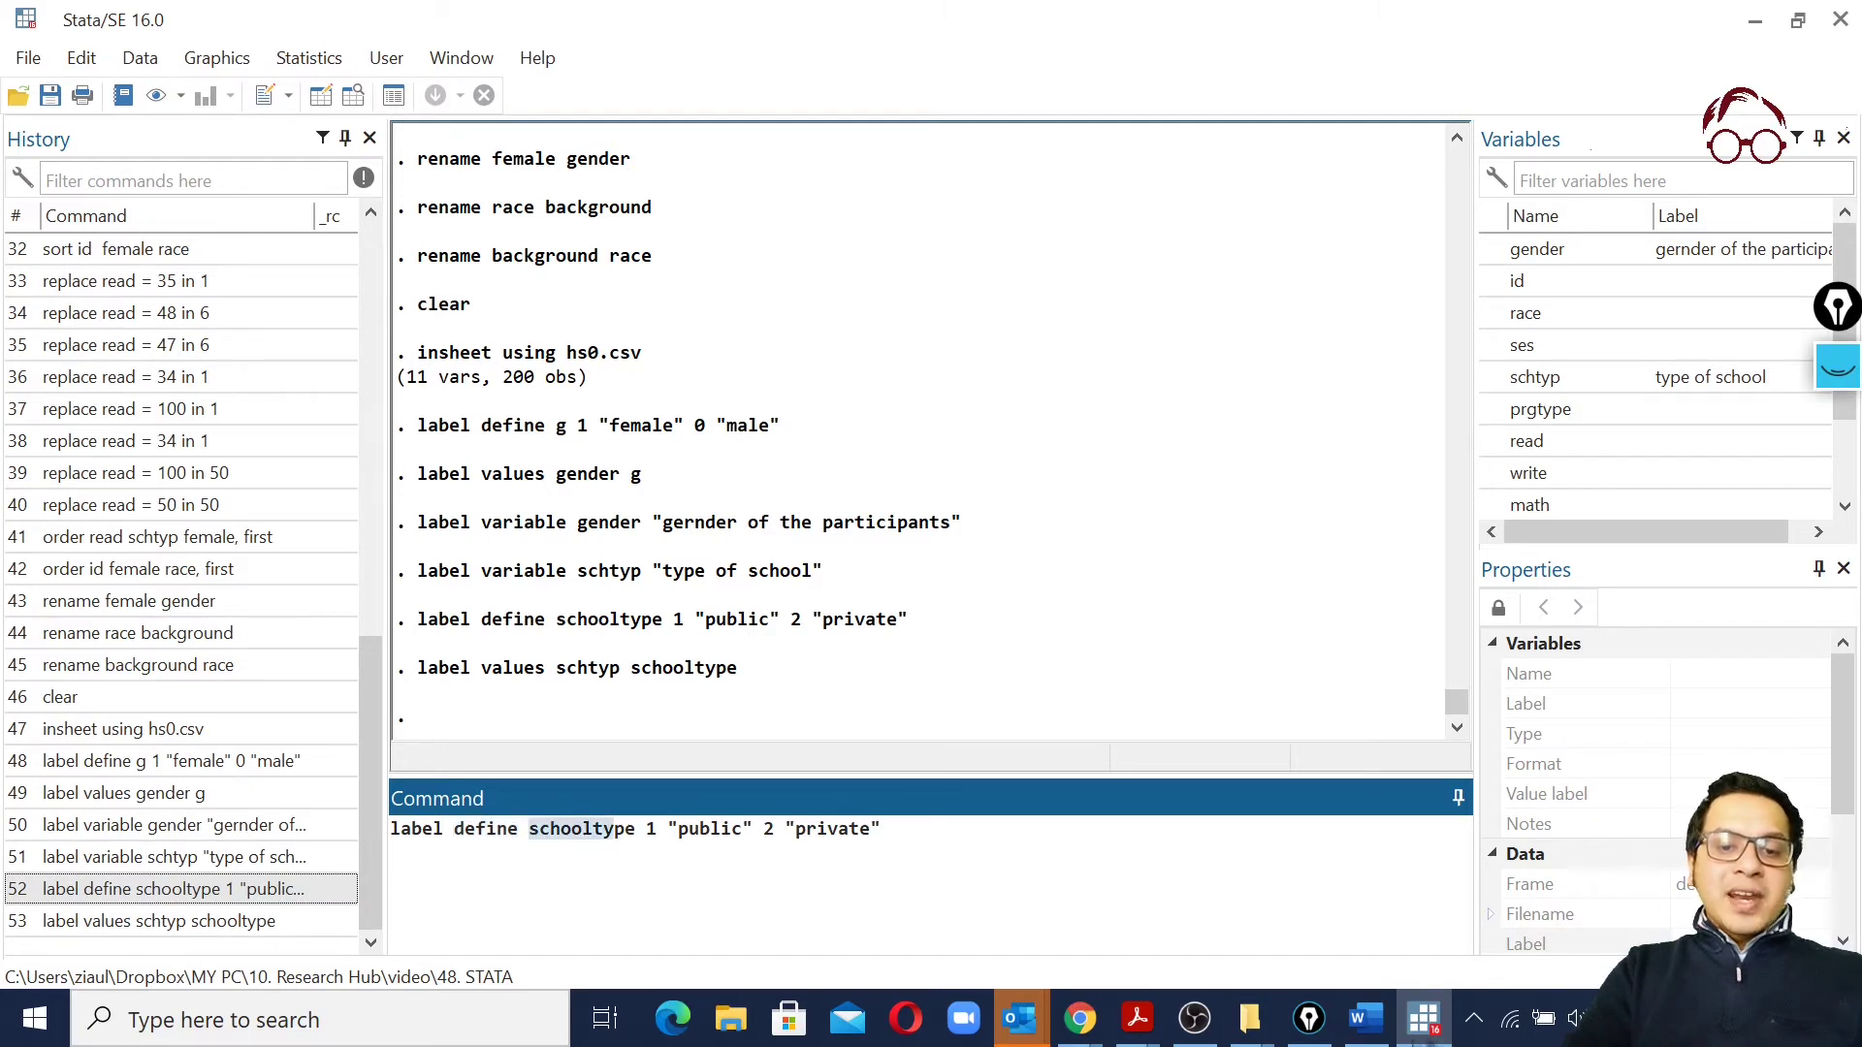
click(647, 830)
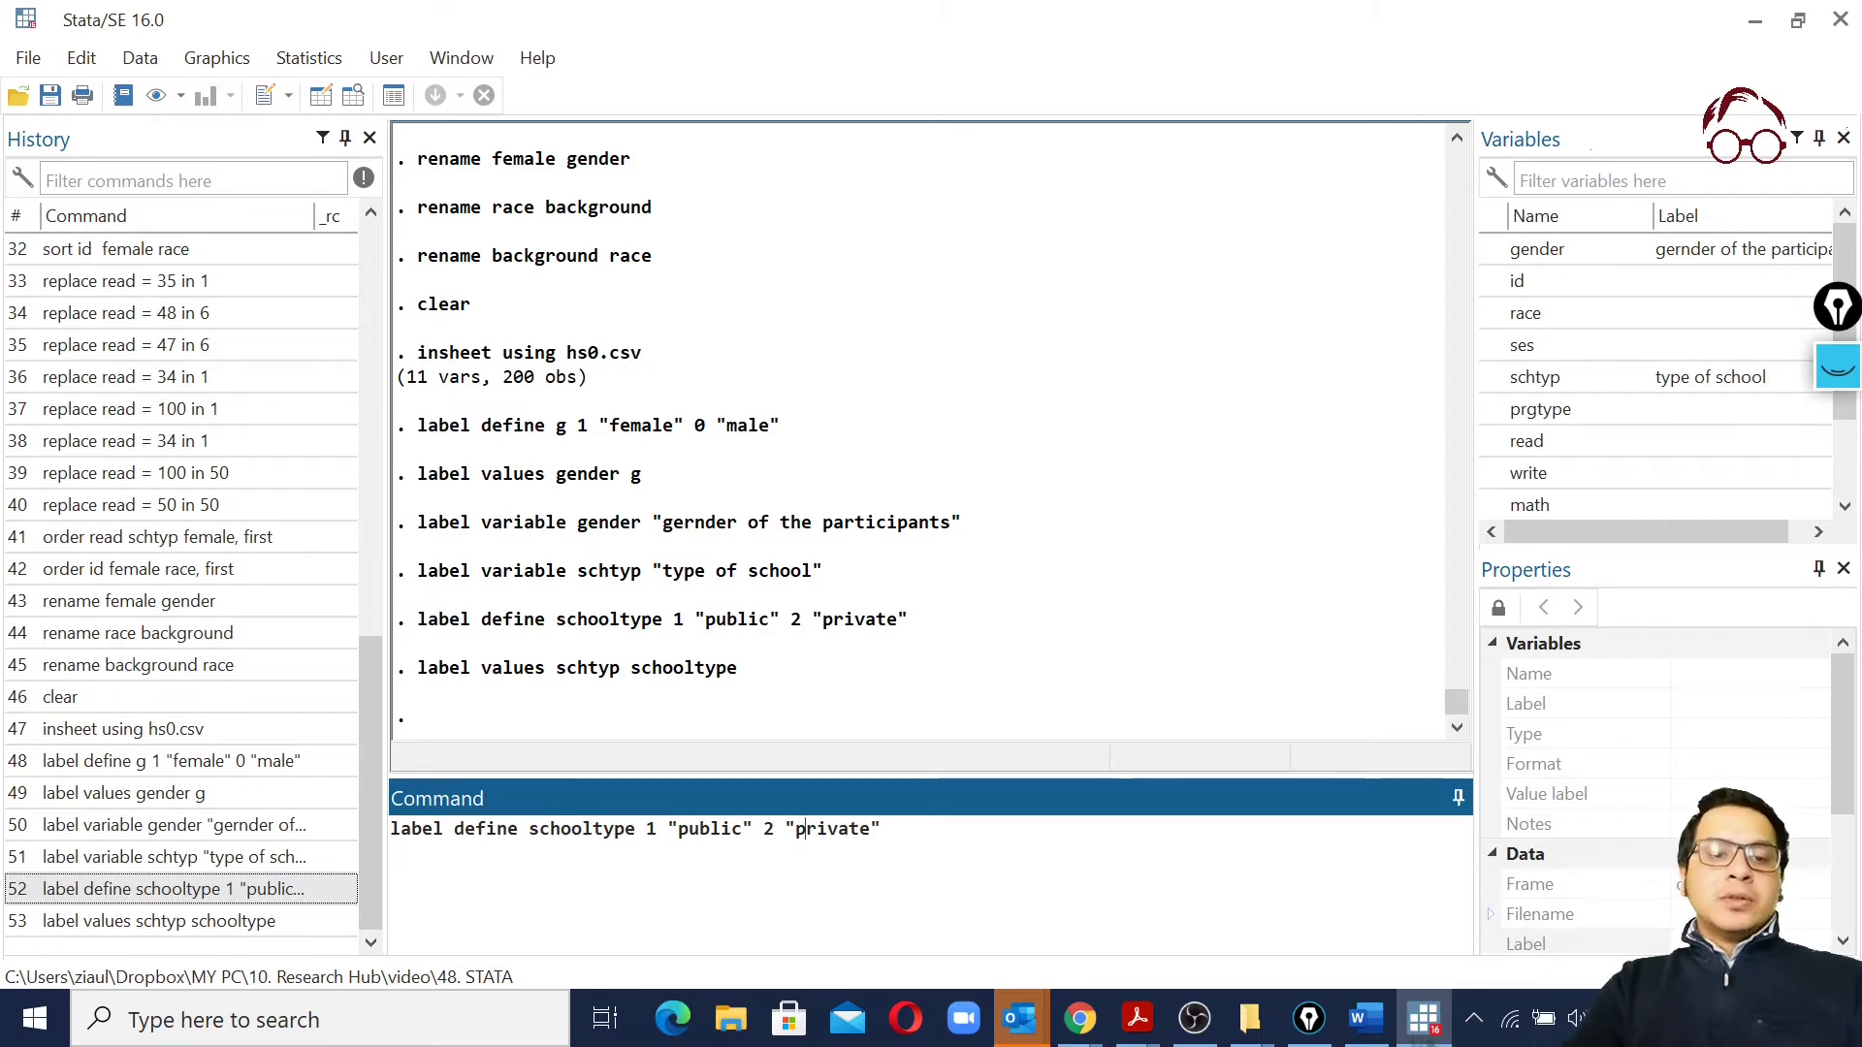
Recall the label values command for schtyp and compare it with the value label assigned to schtyp in the Variables Manager
click(170, 923)
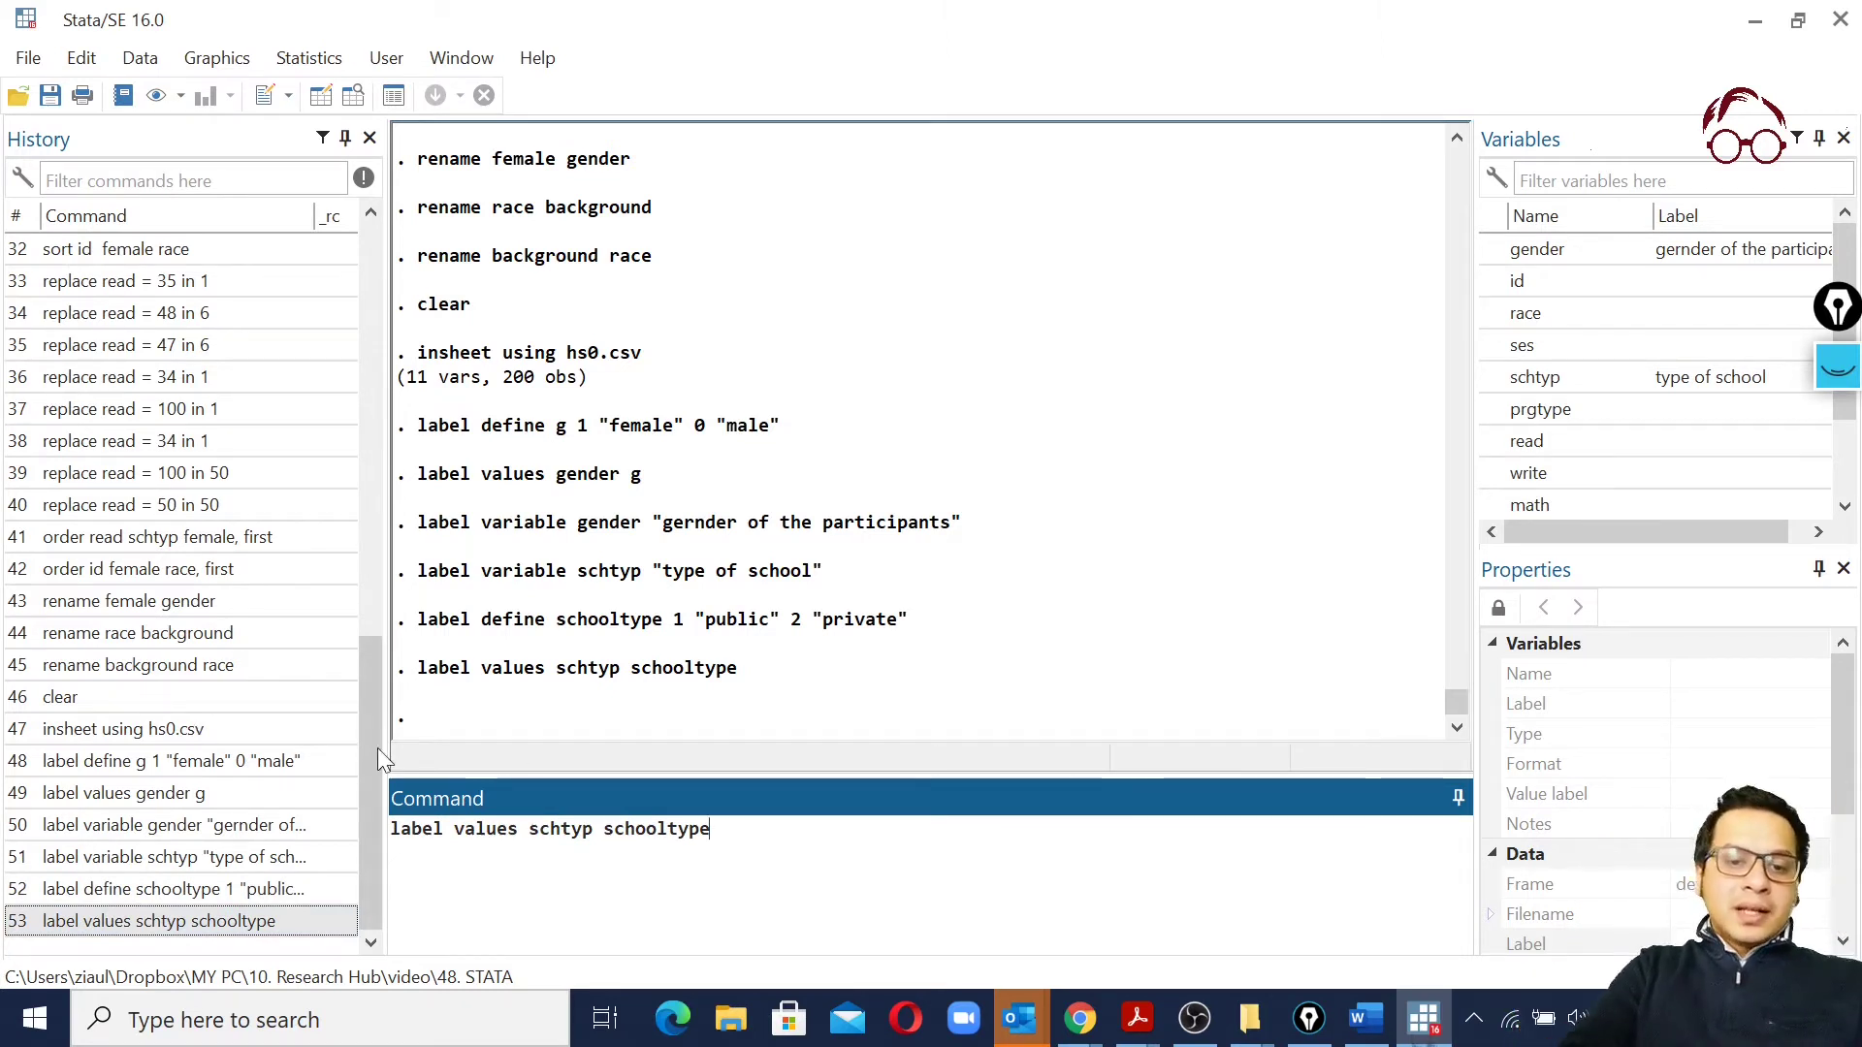
drag(517, 828, 710, 828)
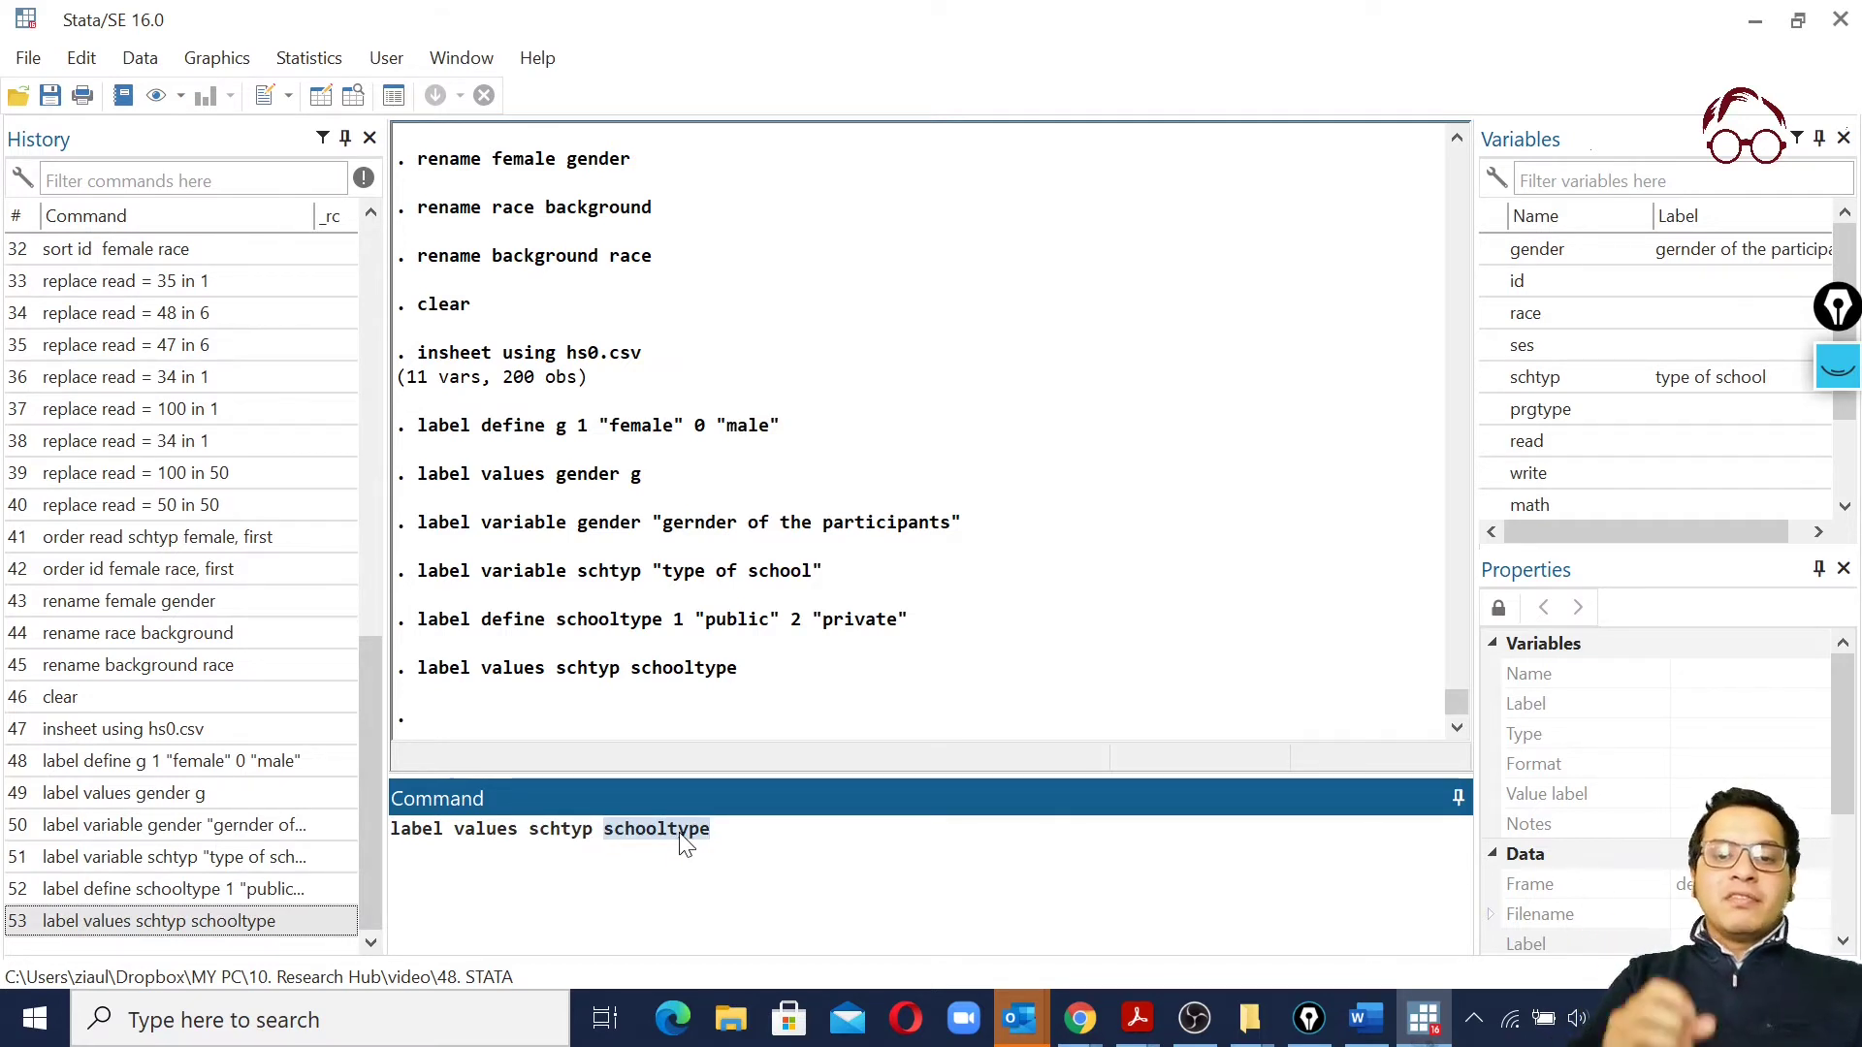
click(142, 57)
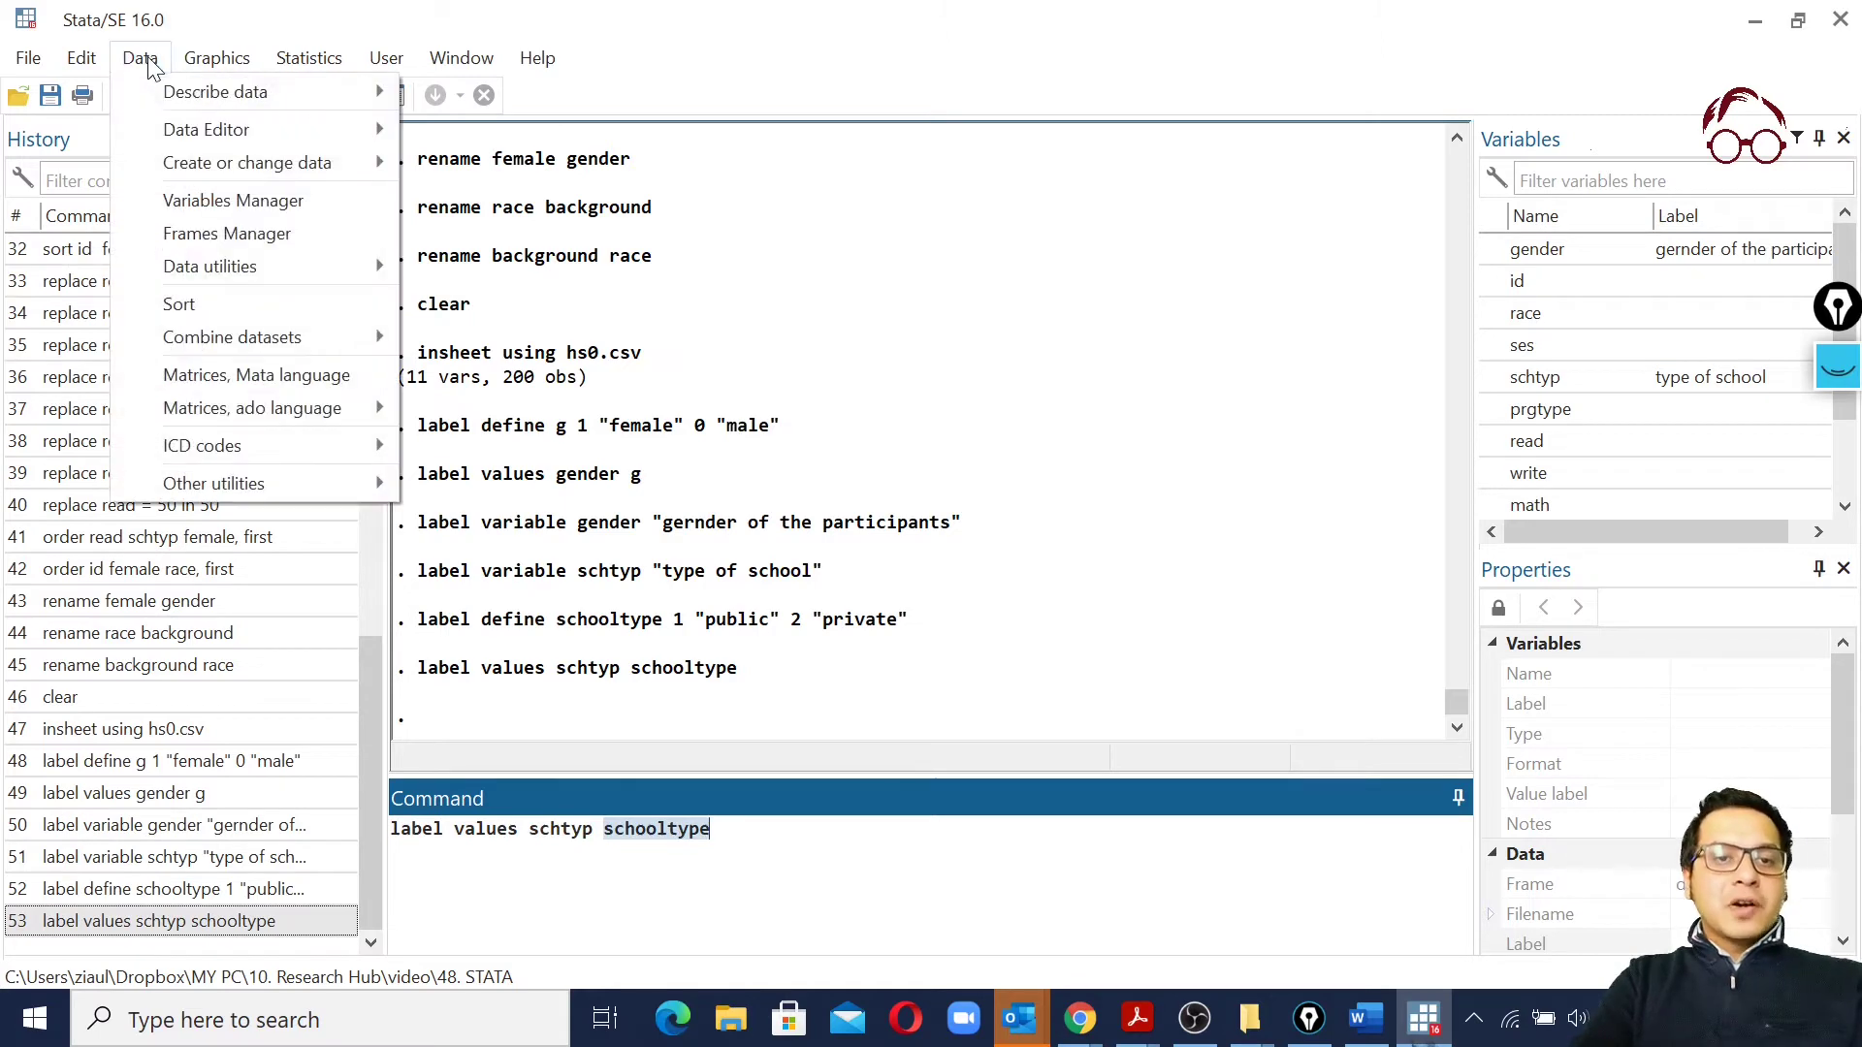
click(214, 204)
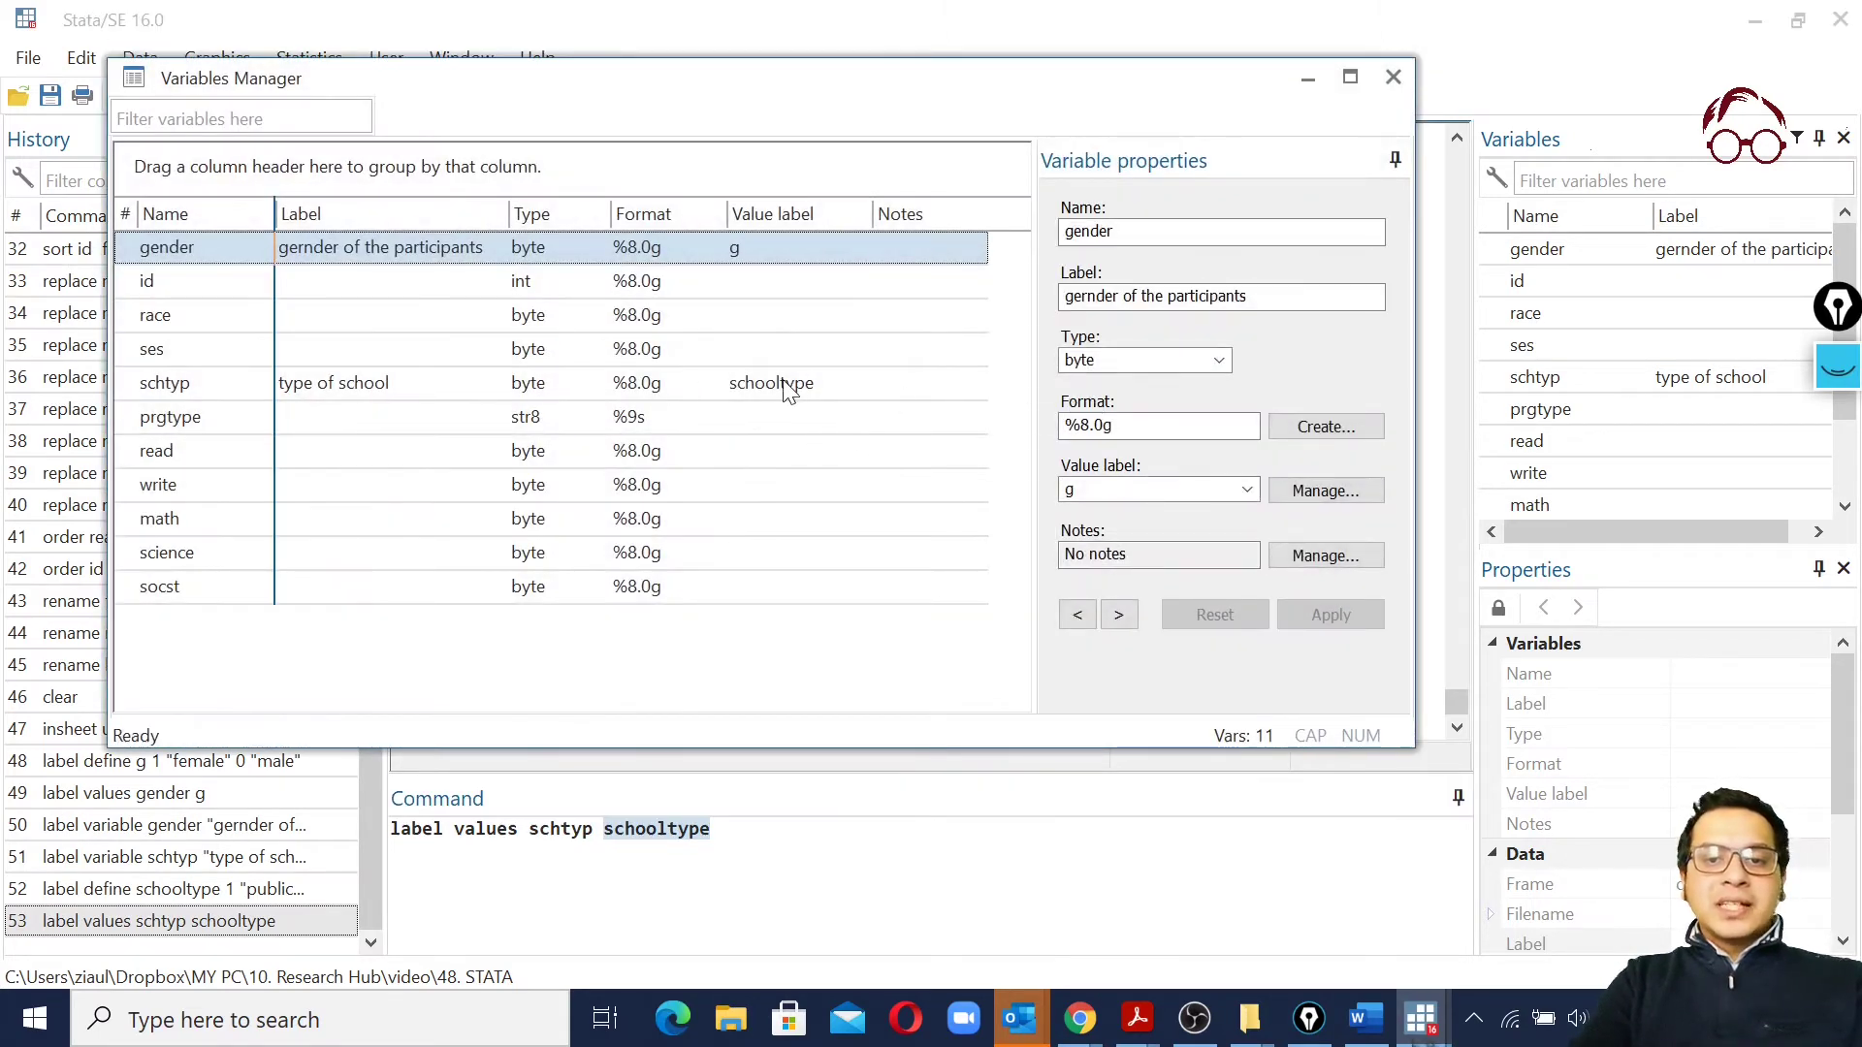
click(785, 388)
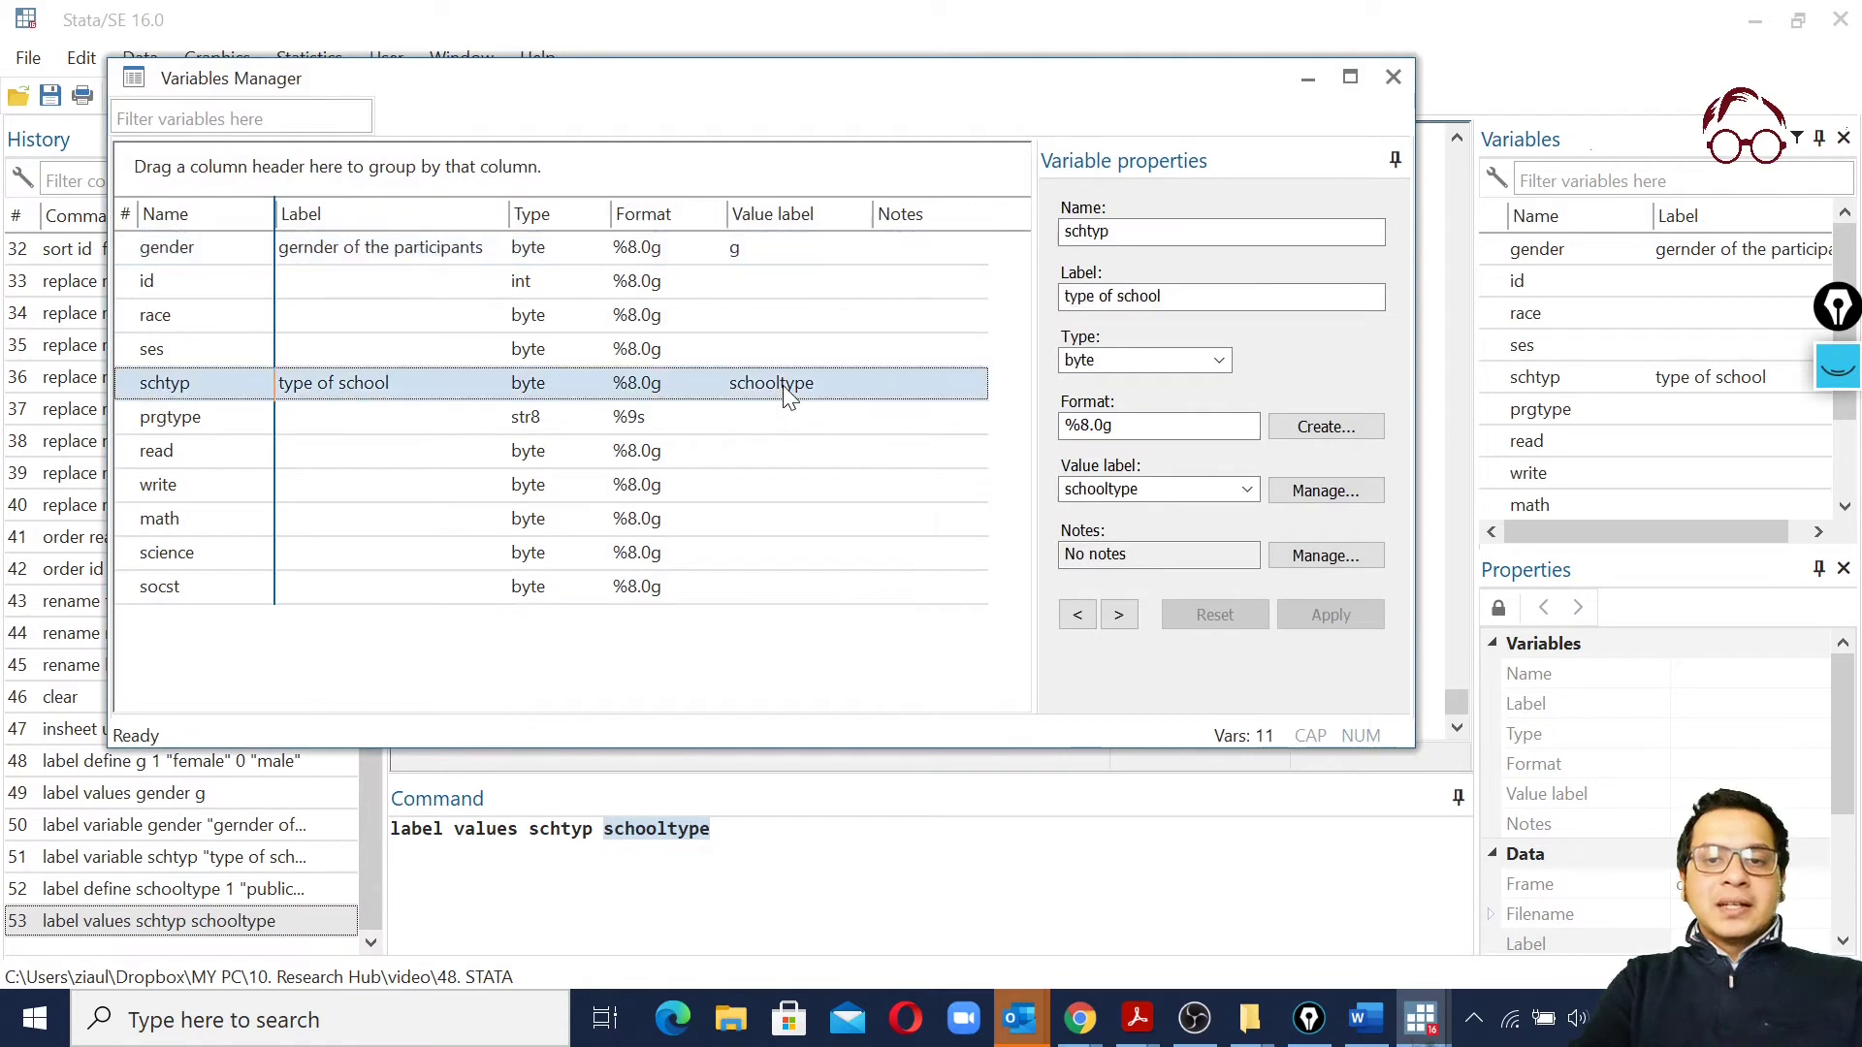
click(1247, 489)
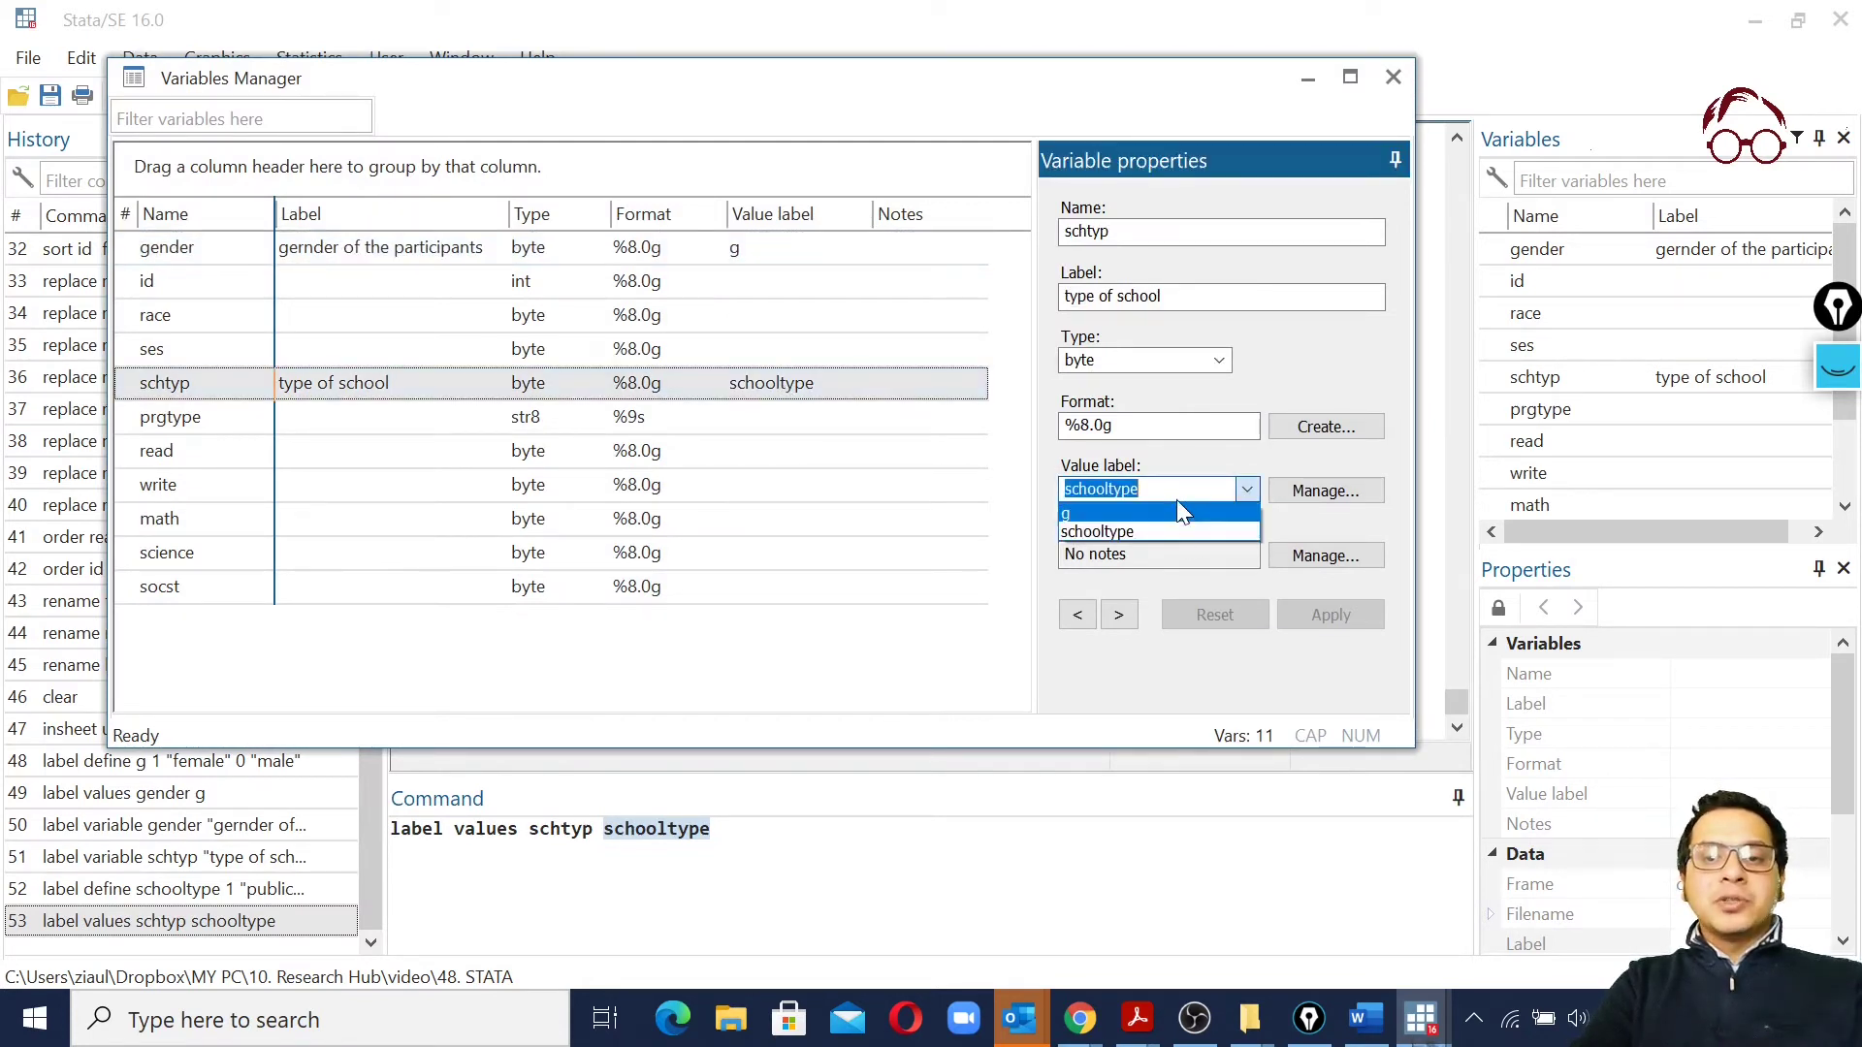
click(1336, 358)
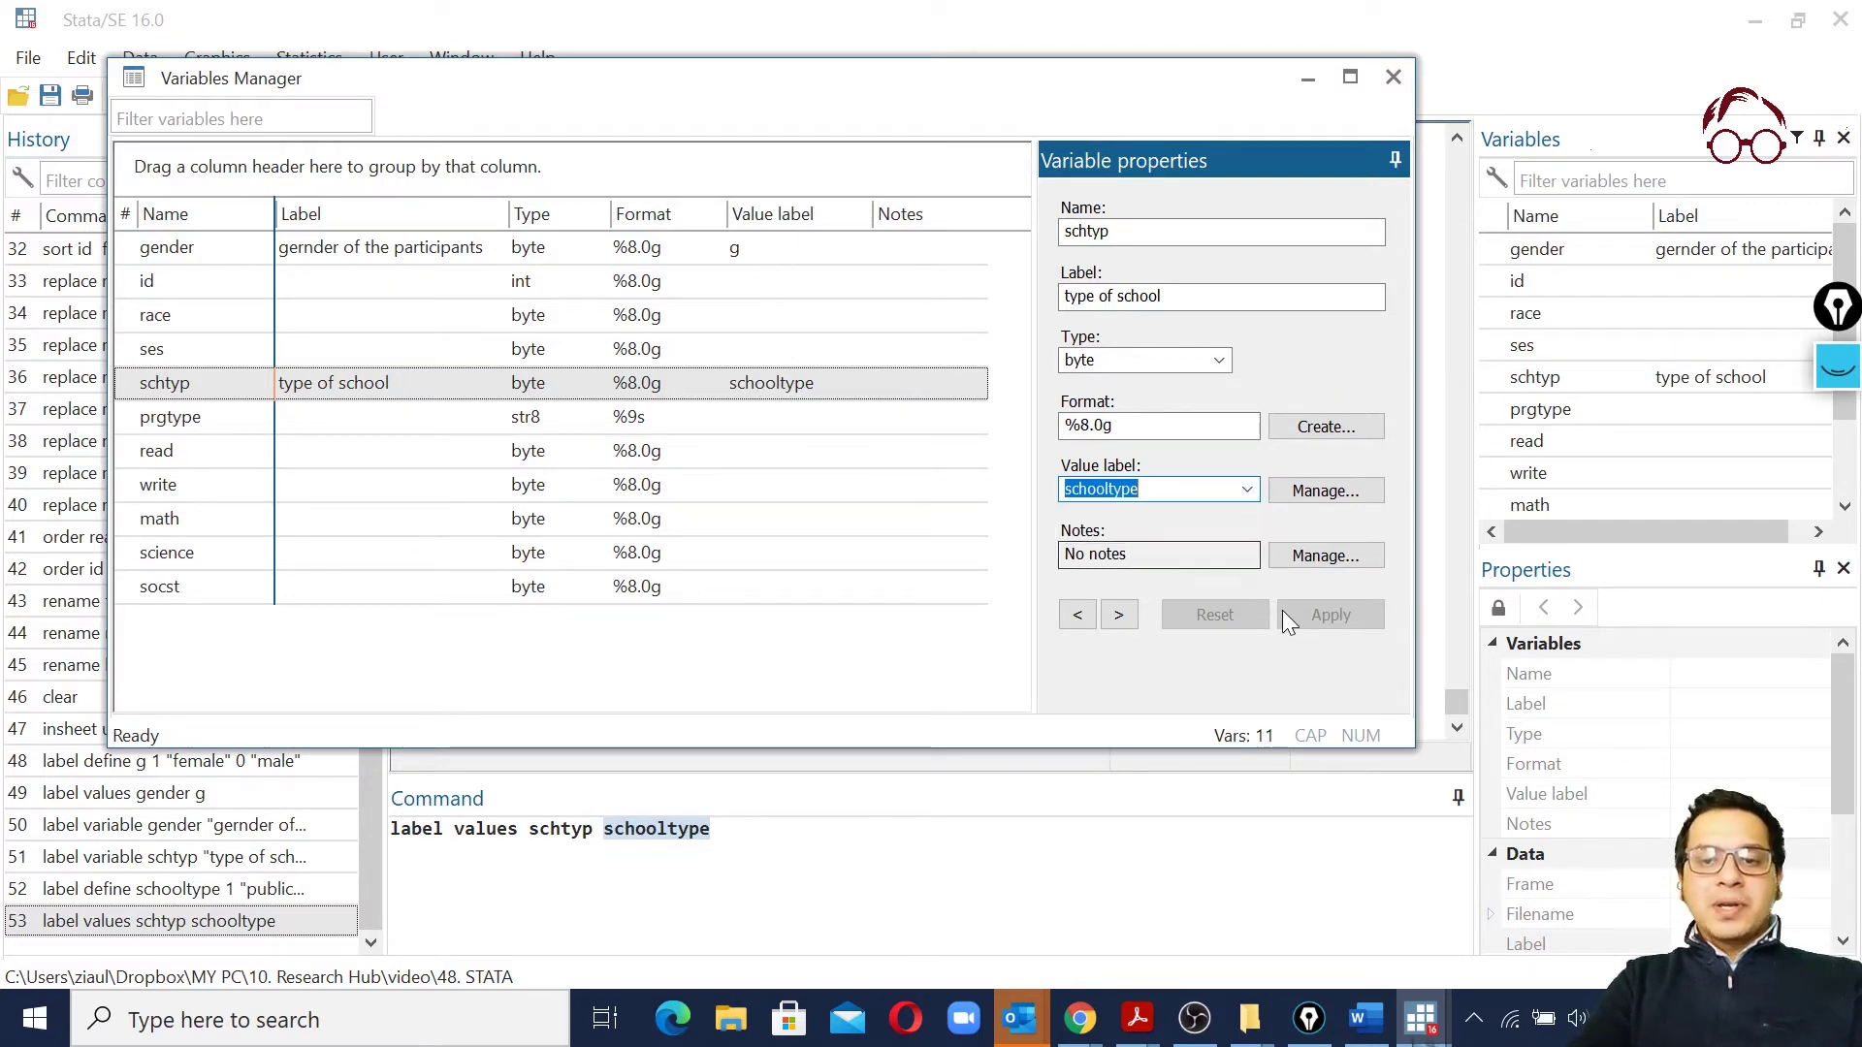
click(1066, 854)
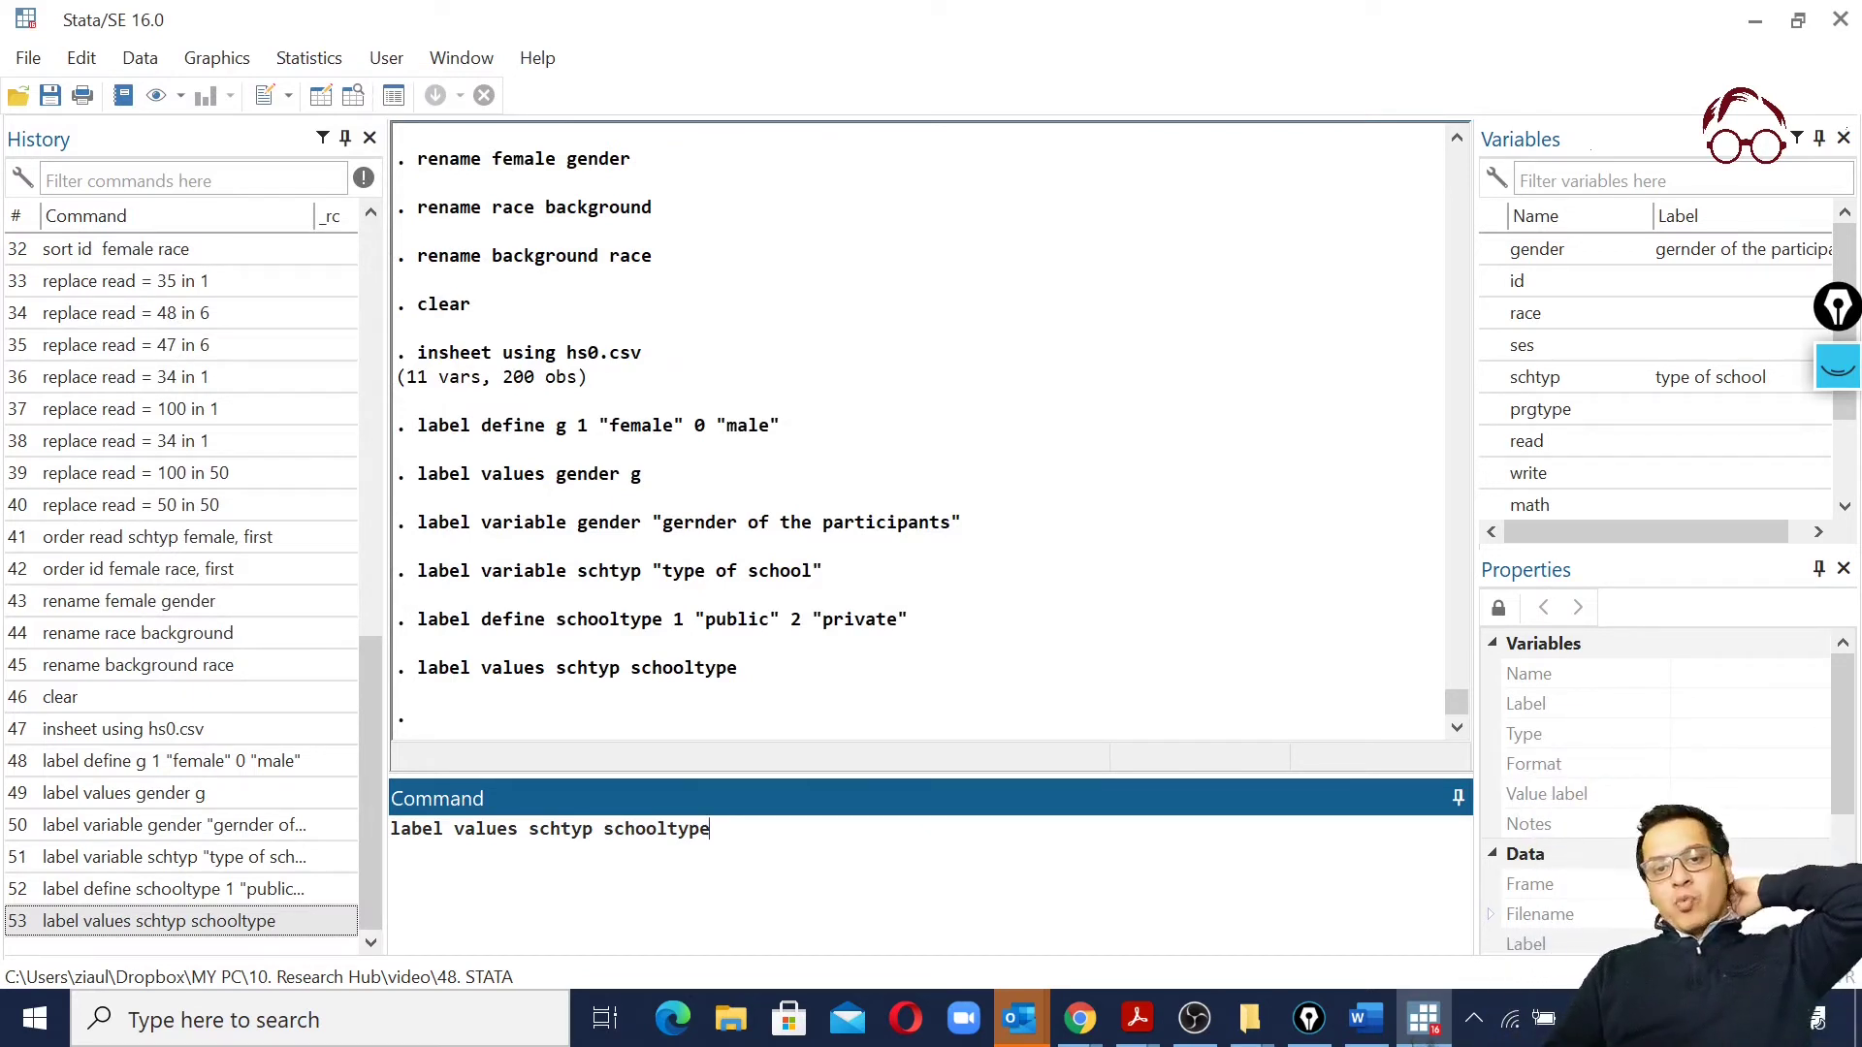
Replace the recalled command with gen score=read+write+math and run it to generate the score variable
key(ctrl+a)
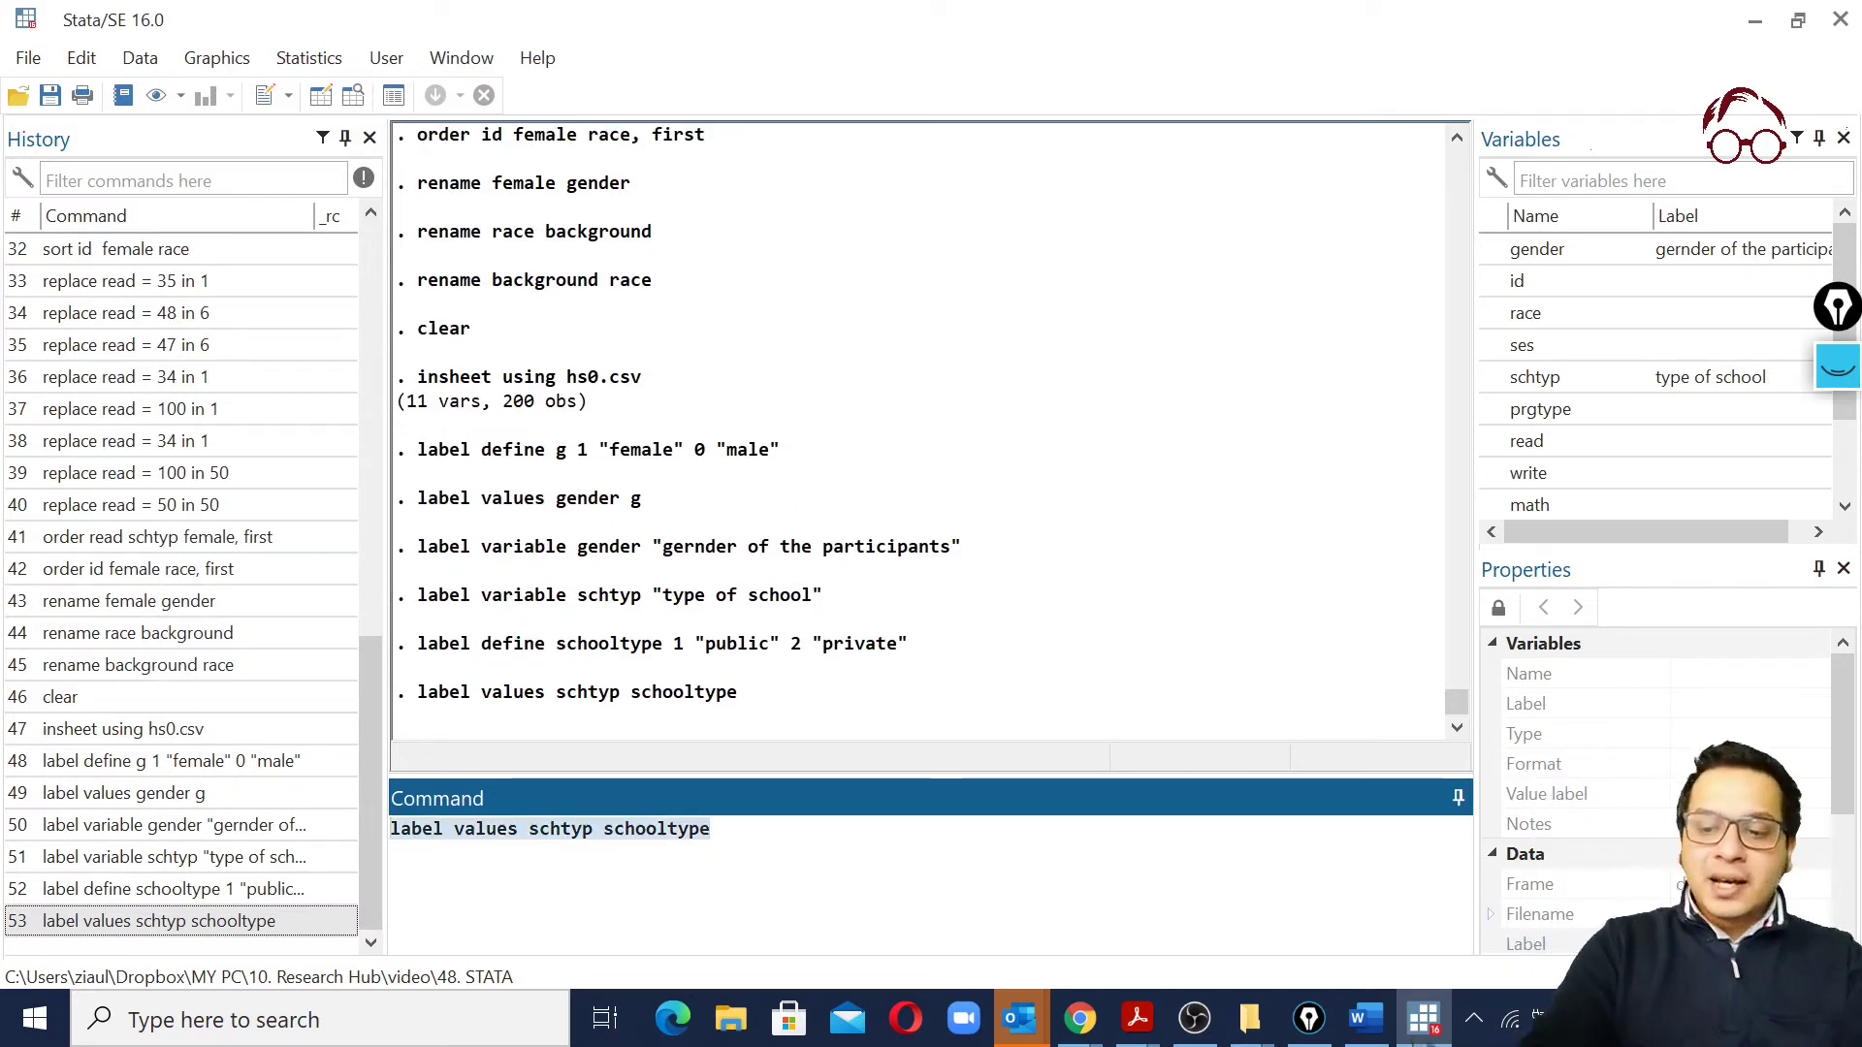
key(BackSpace)
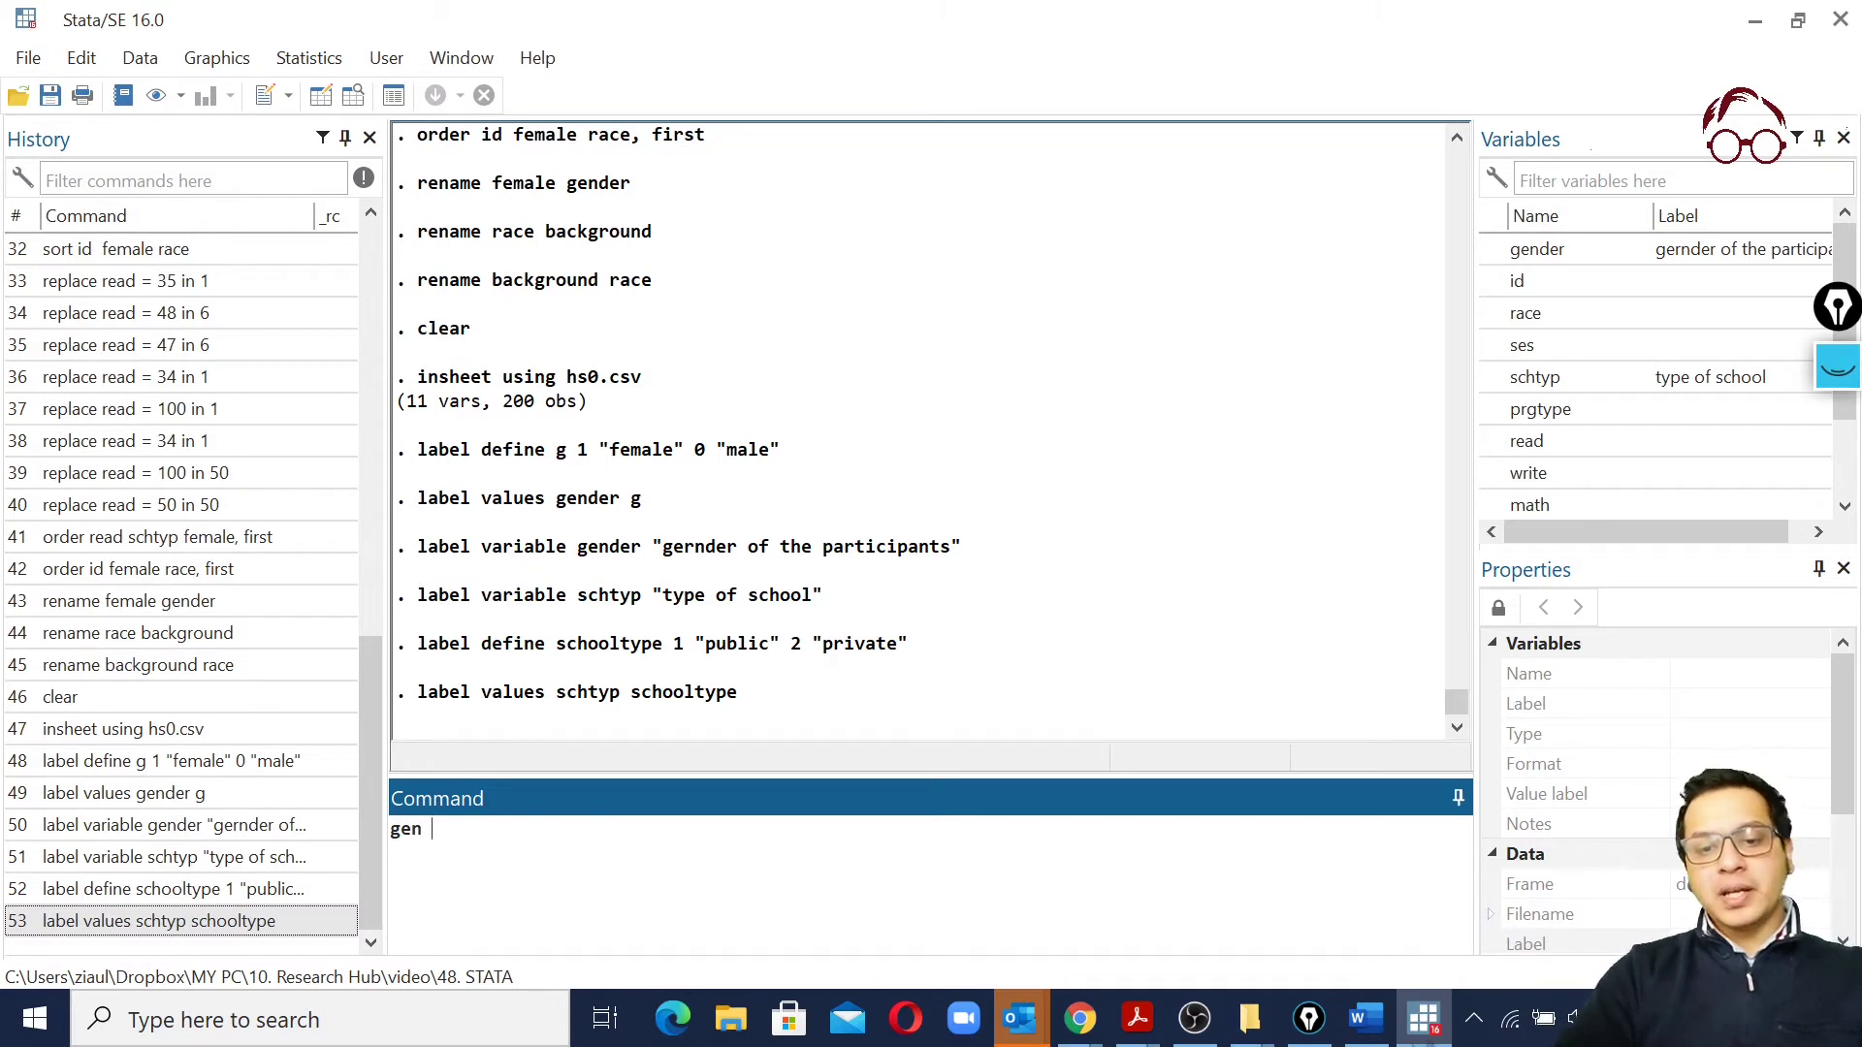
text(score=rea)
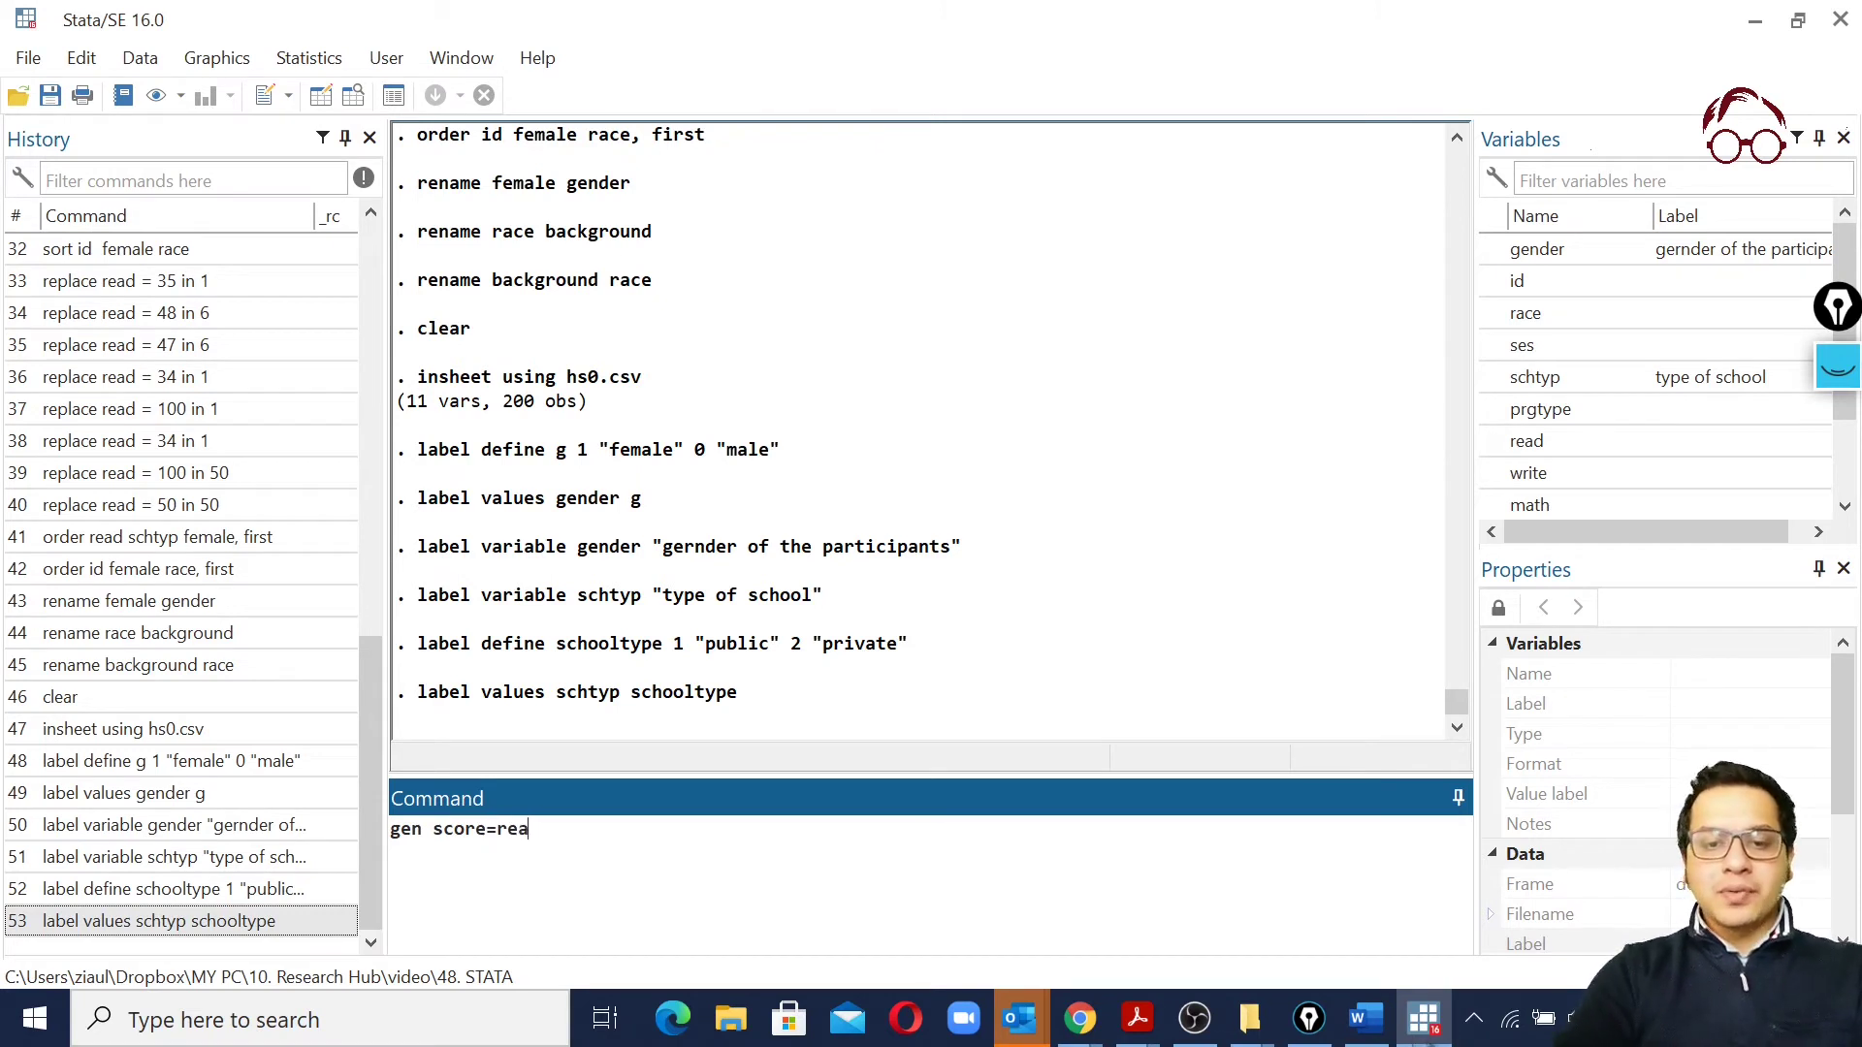
text(d+)
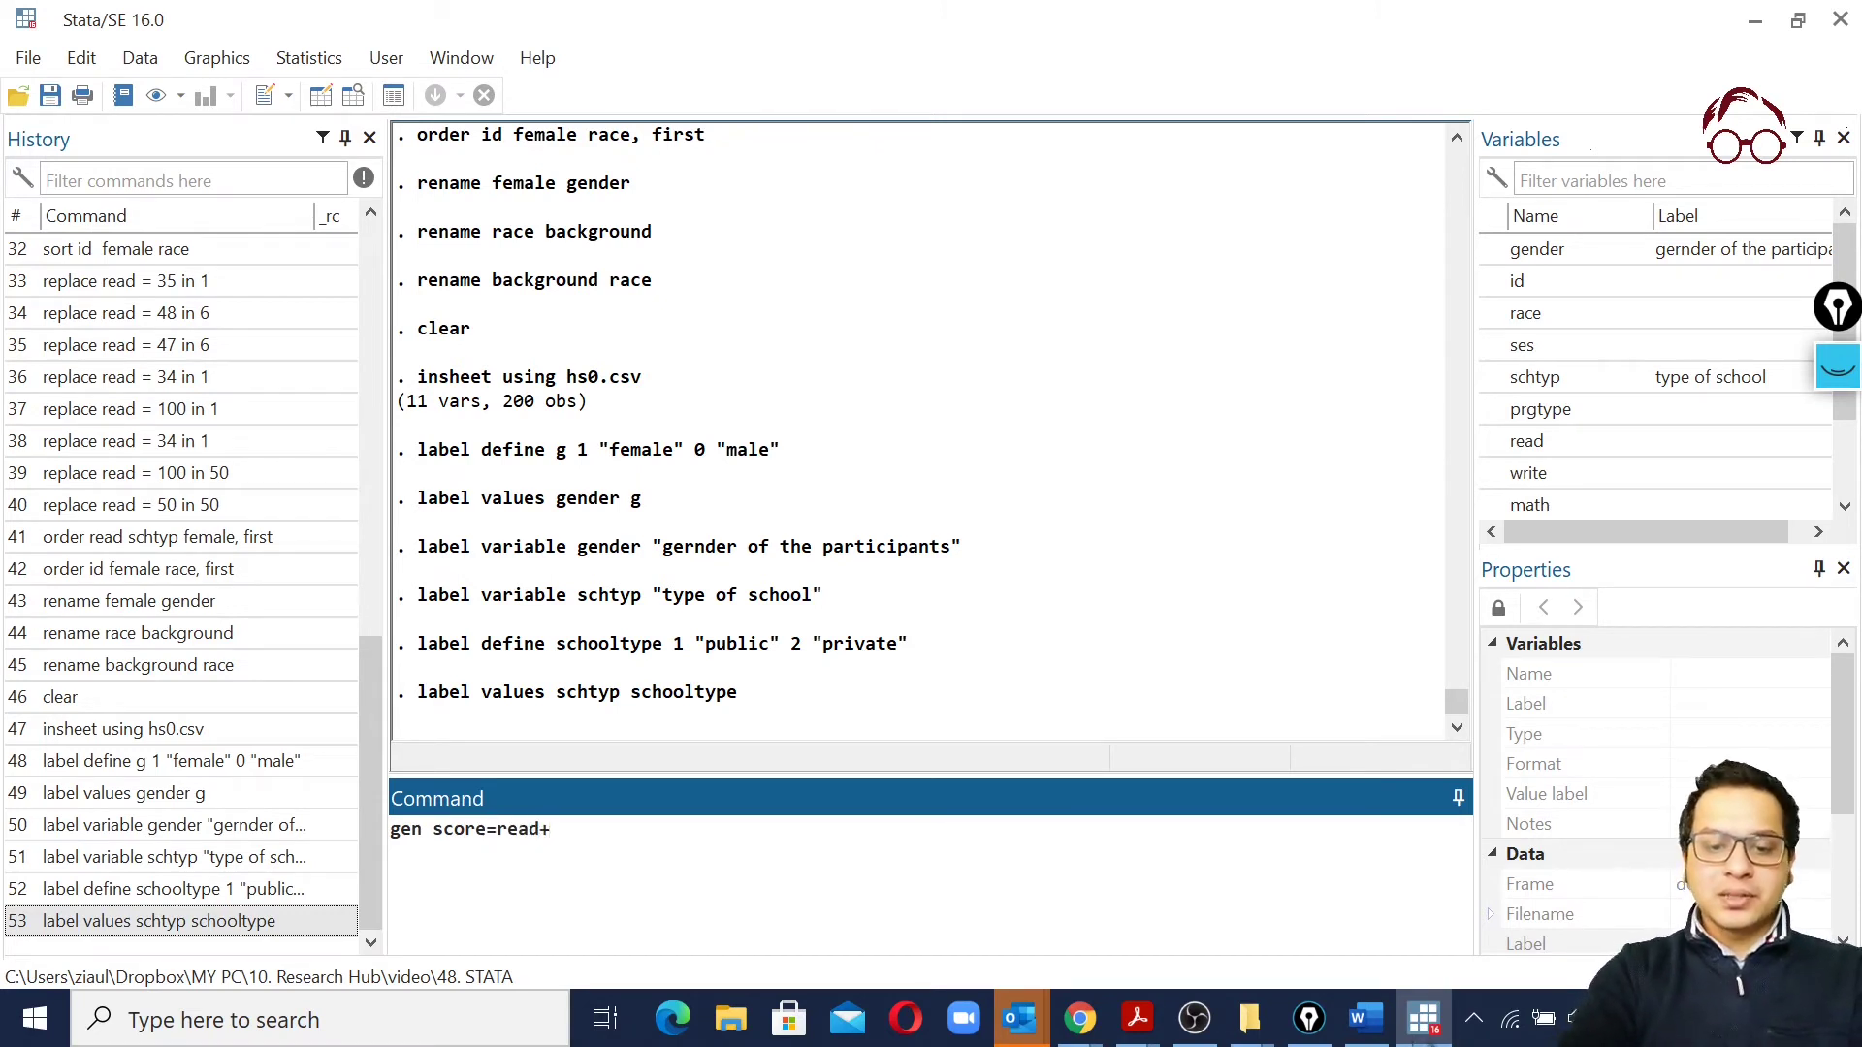
text(write+ma)
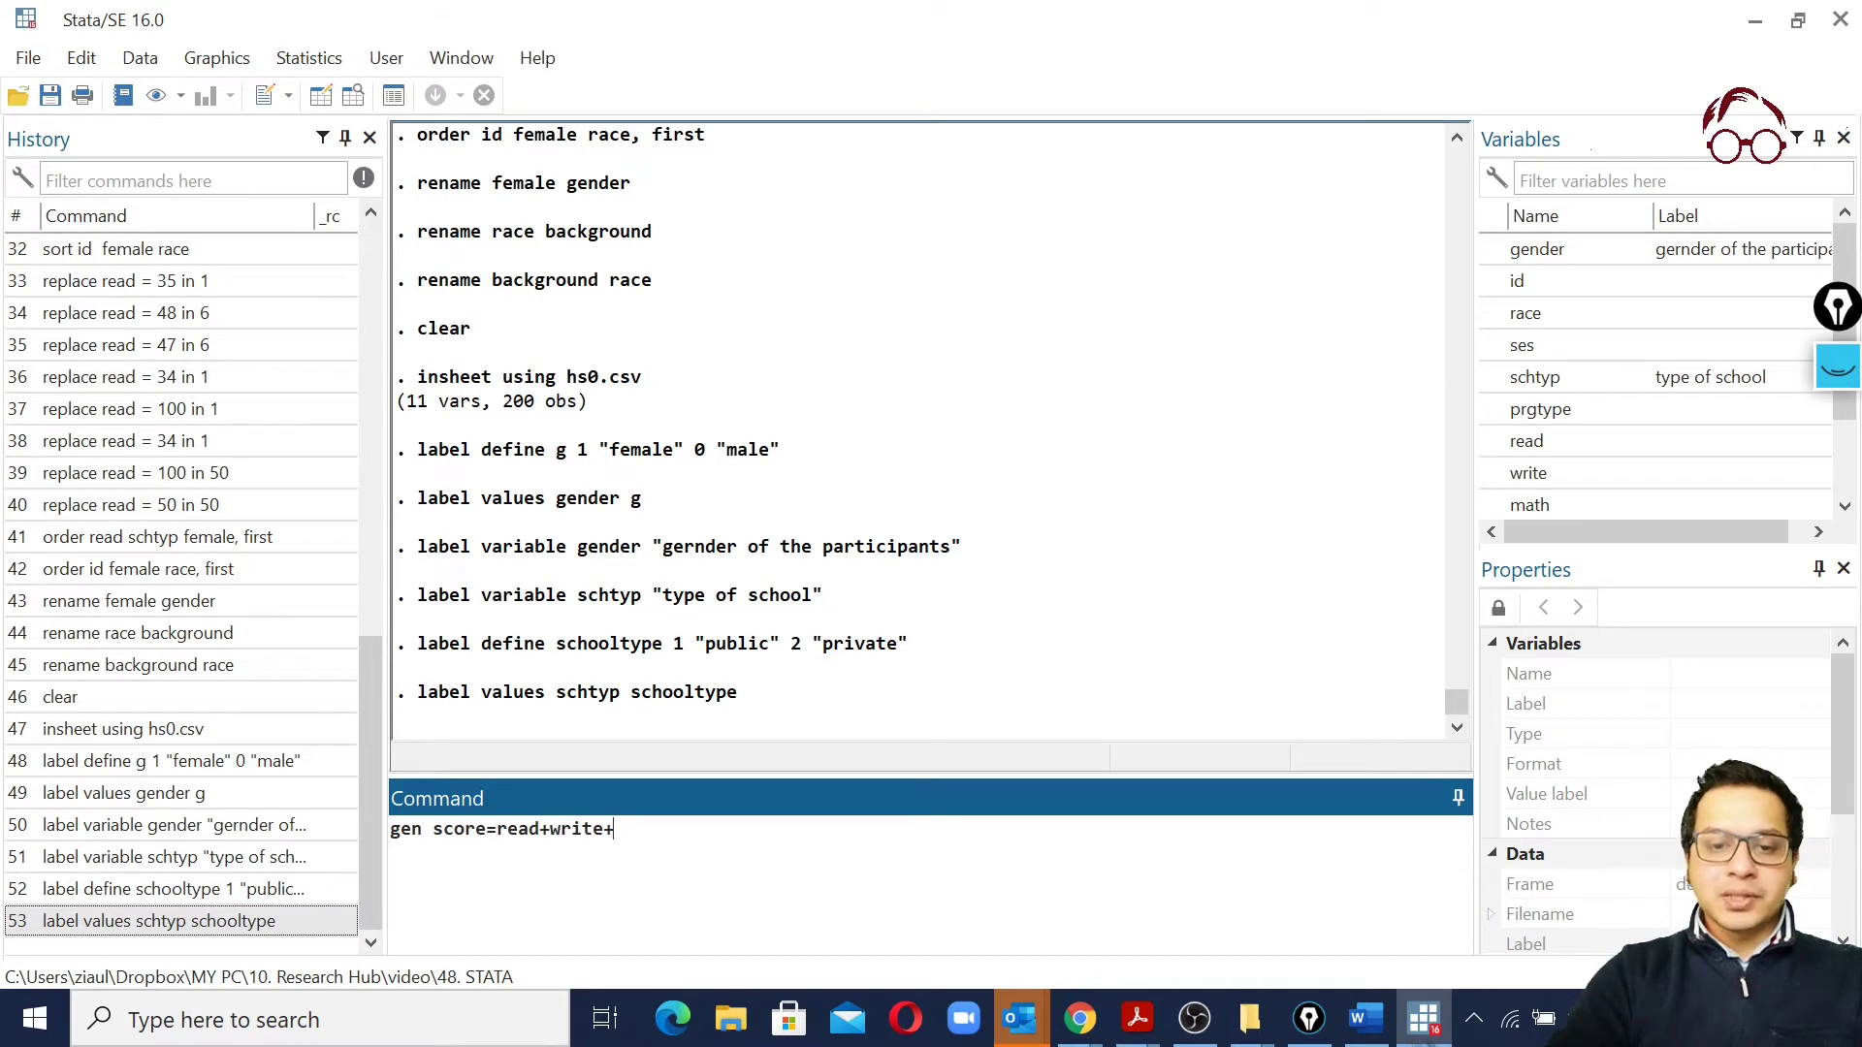
text(th)
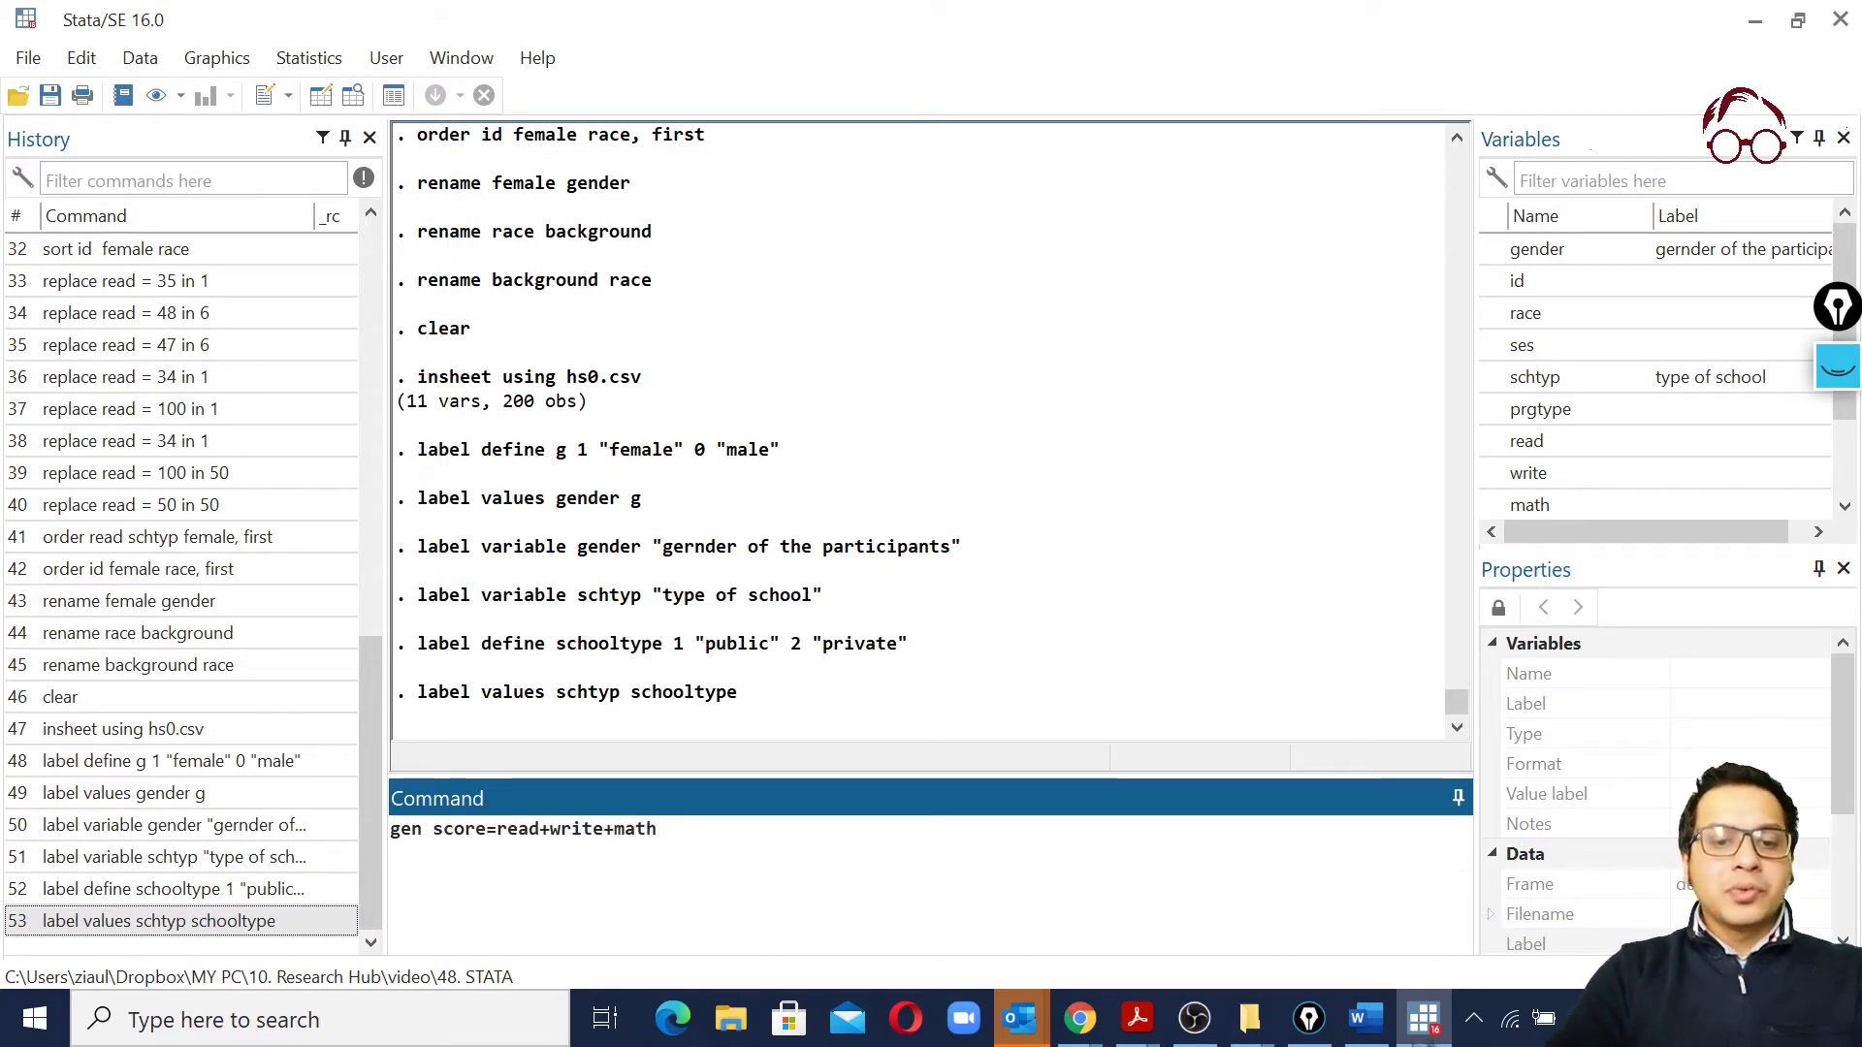
key(Return)
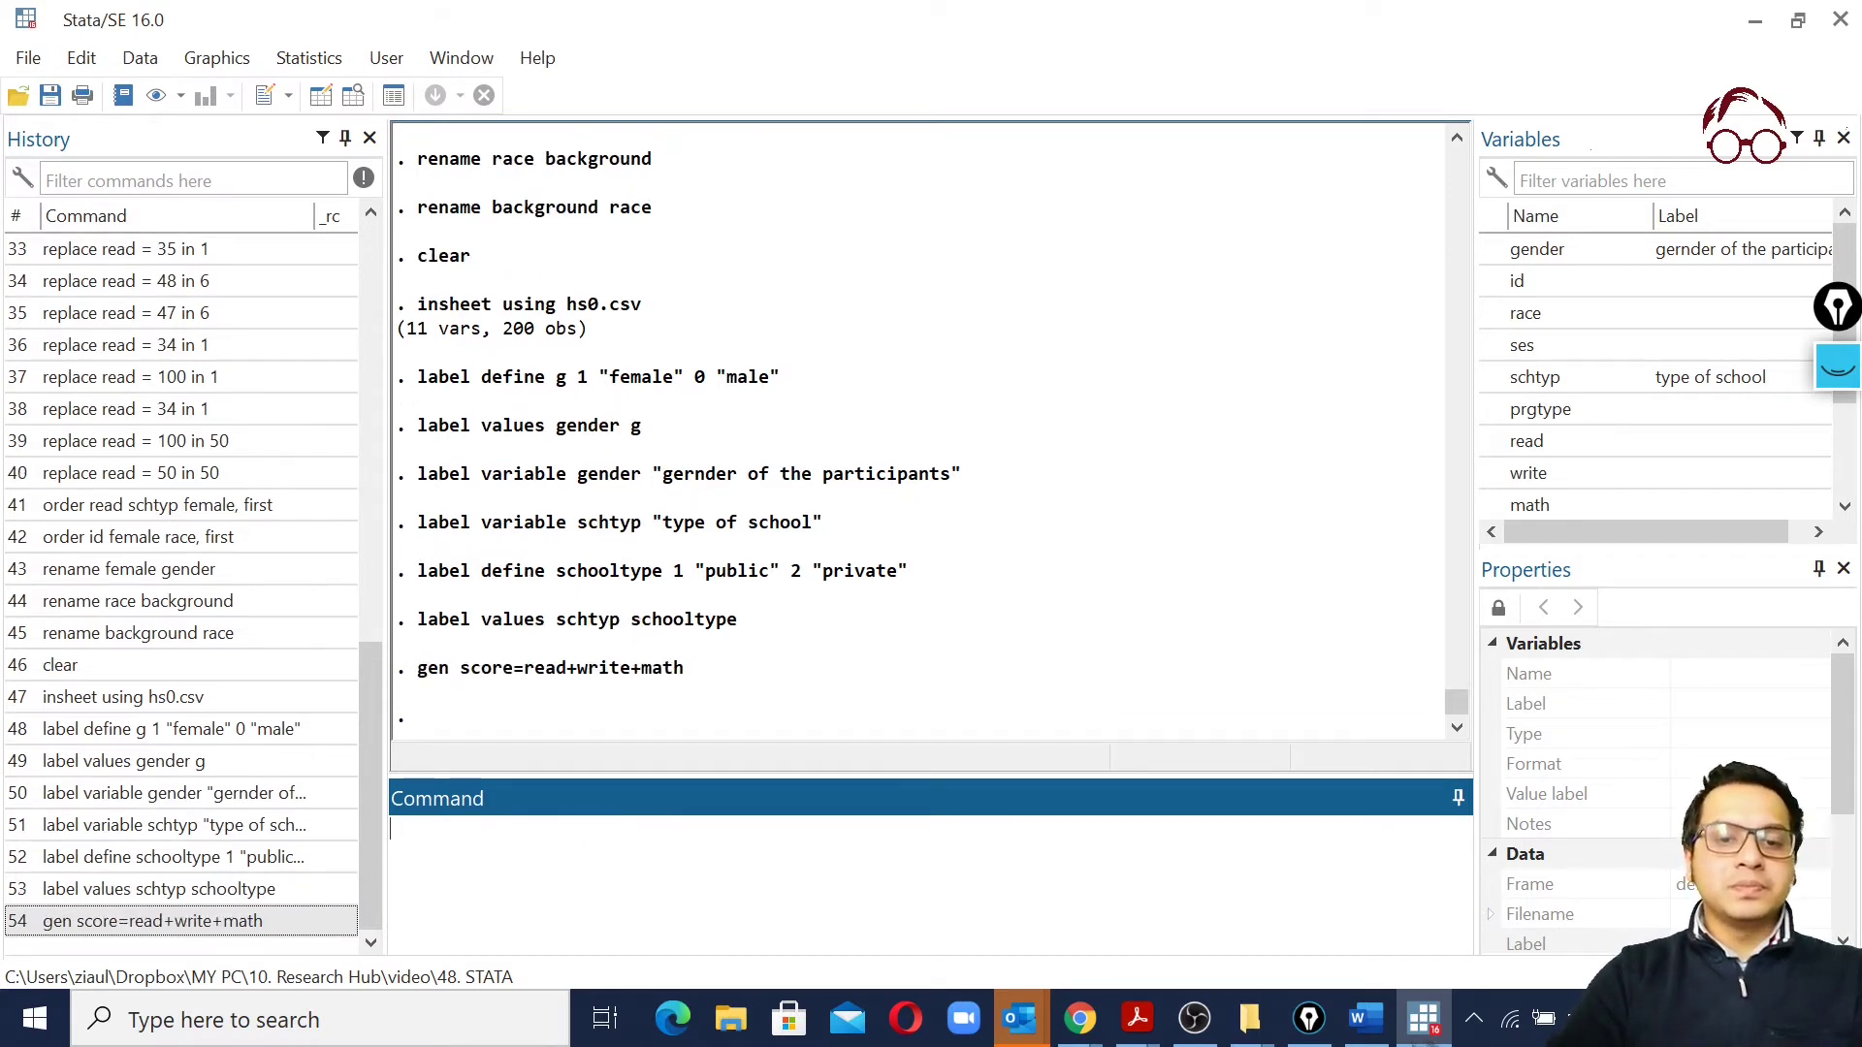
Check for score in the variable list, browse its values in the dataset and close the data view
scroll(1542, 397, down, 2)
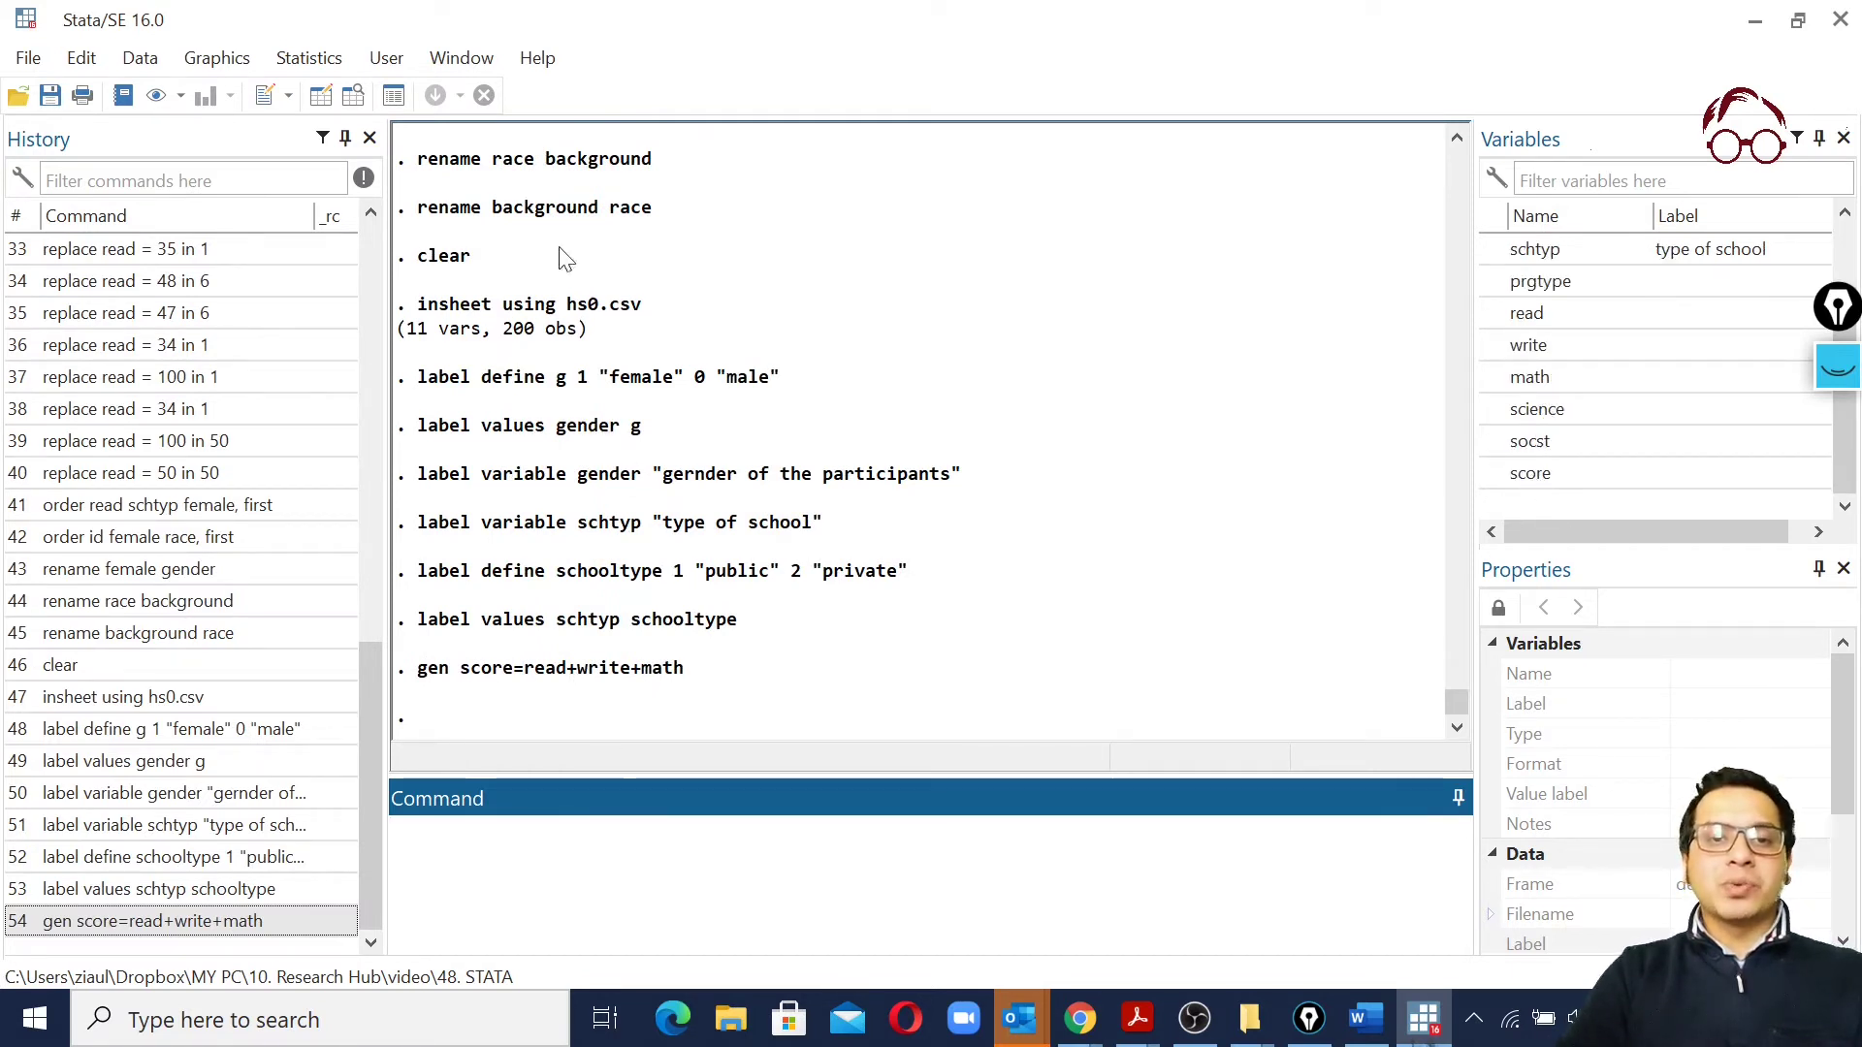
click(351, 95)
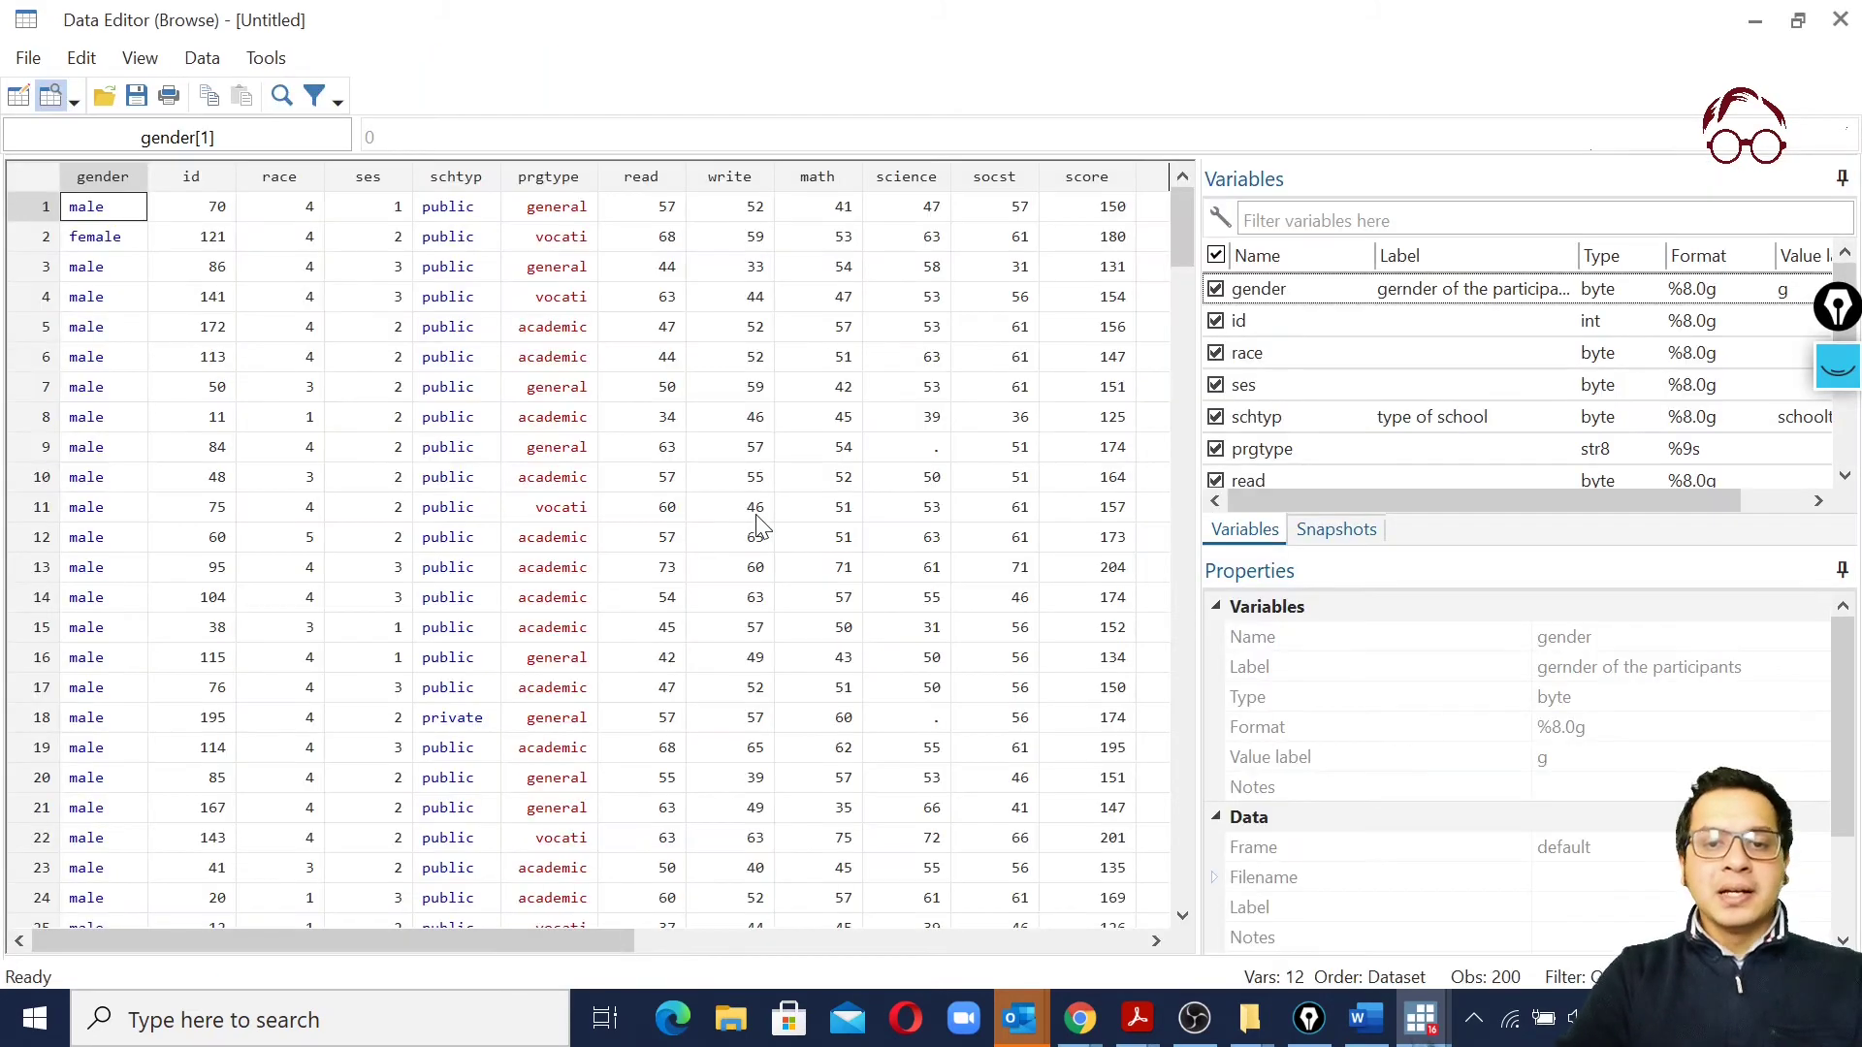
drag(587, 943, 820, 943)
scroll(666, 295, down, 7)
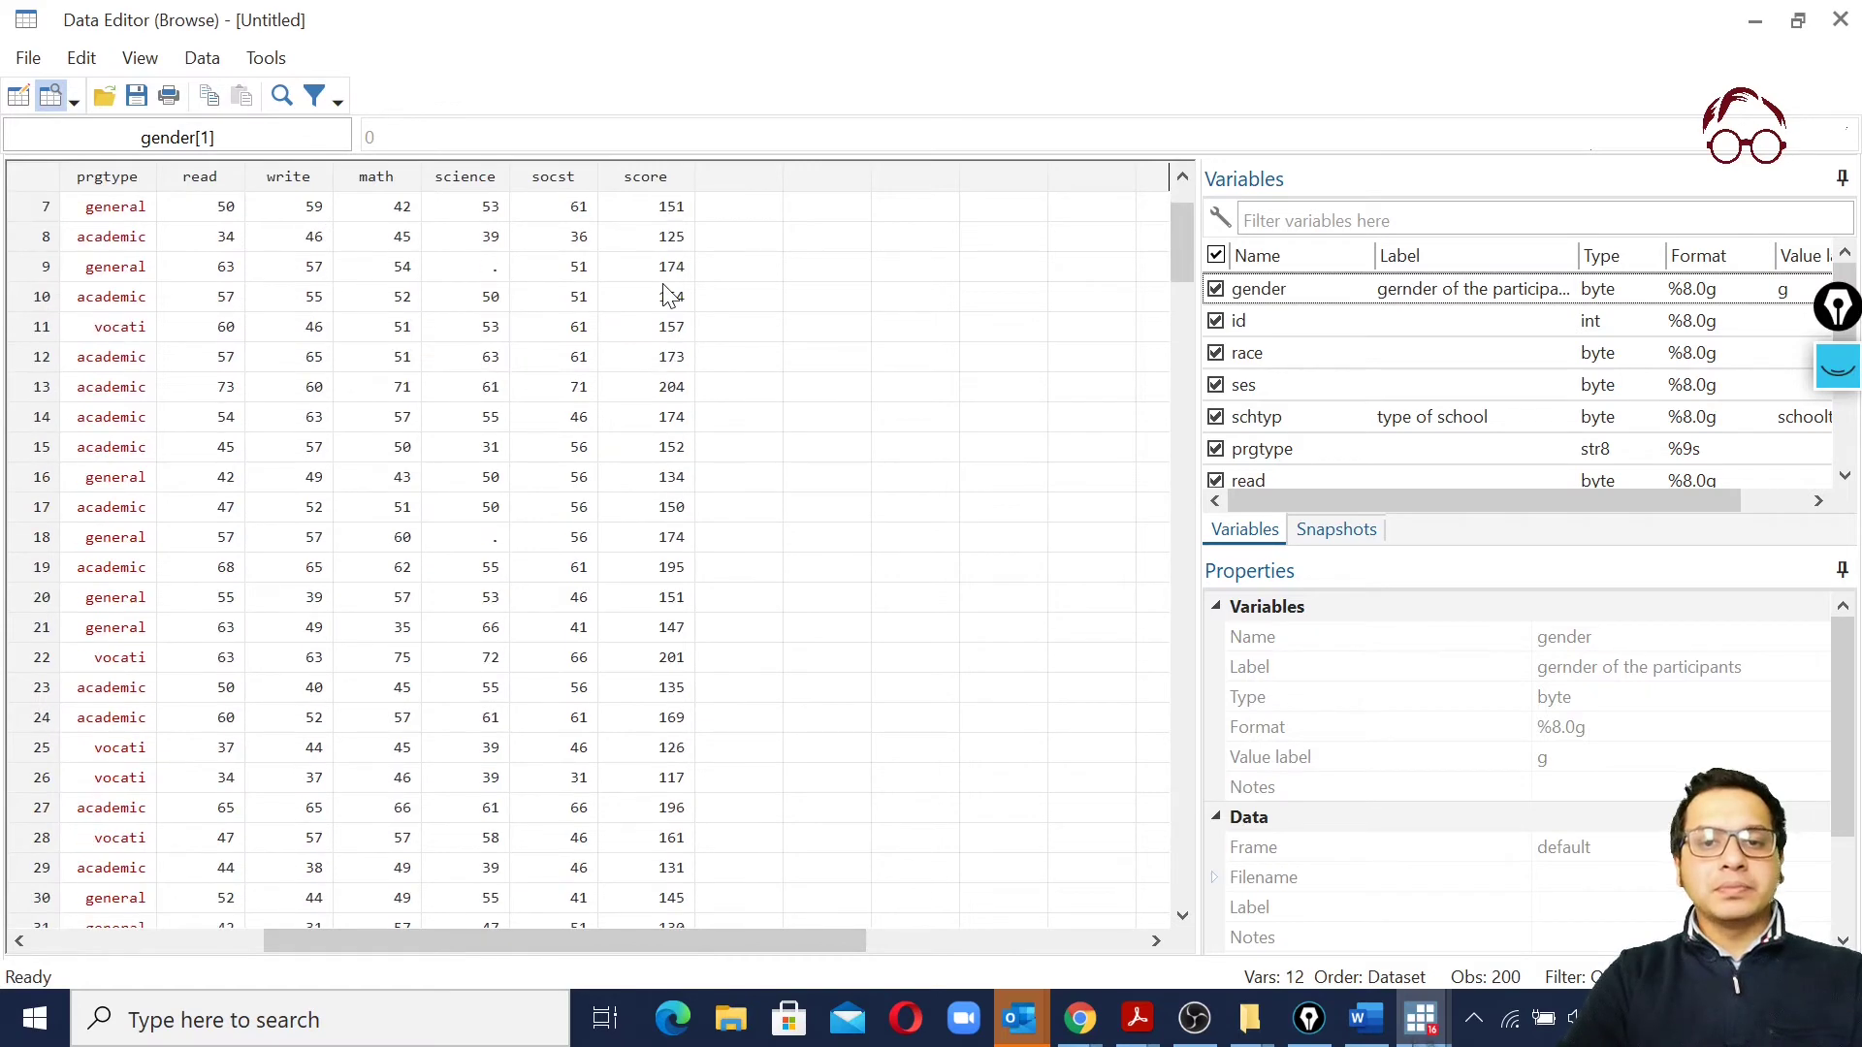
scroll(665, 296, up, 7)
click(1841, 19)
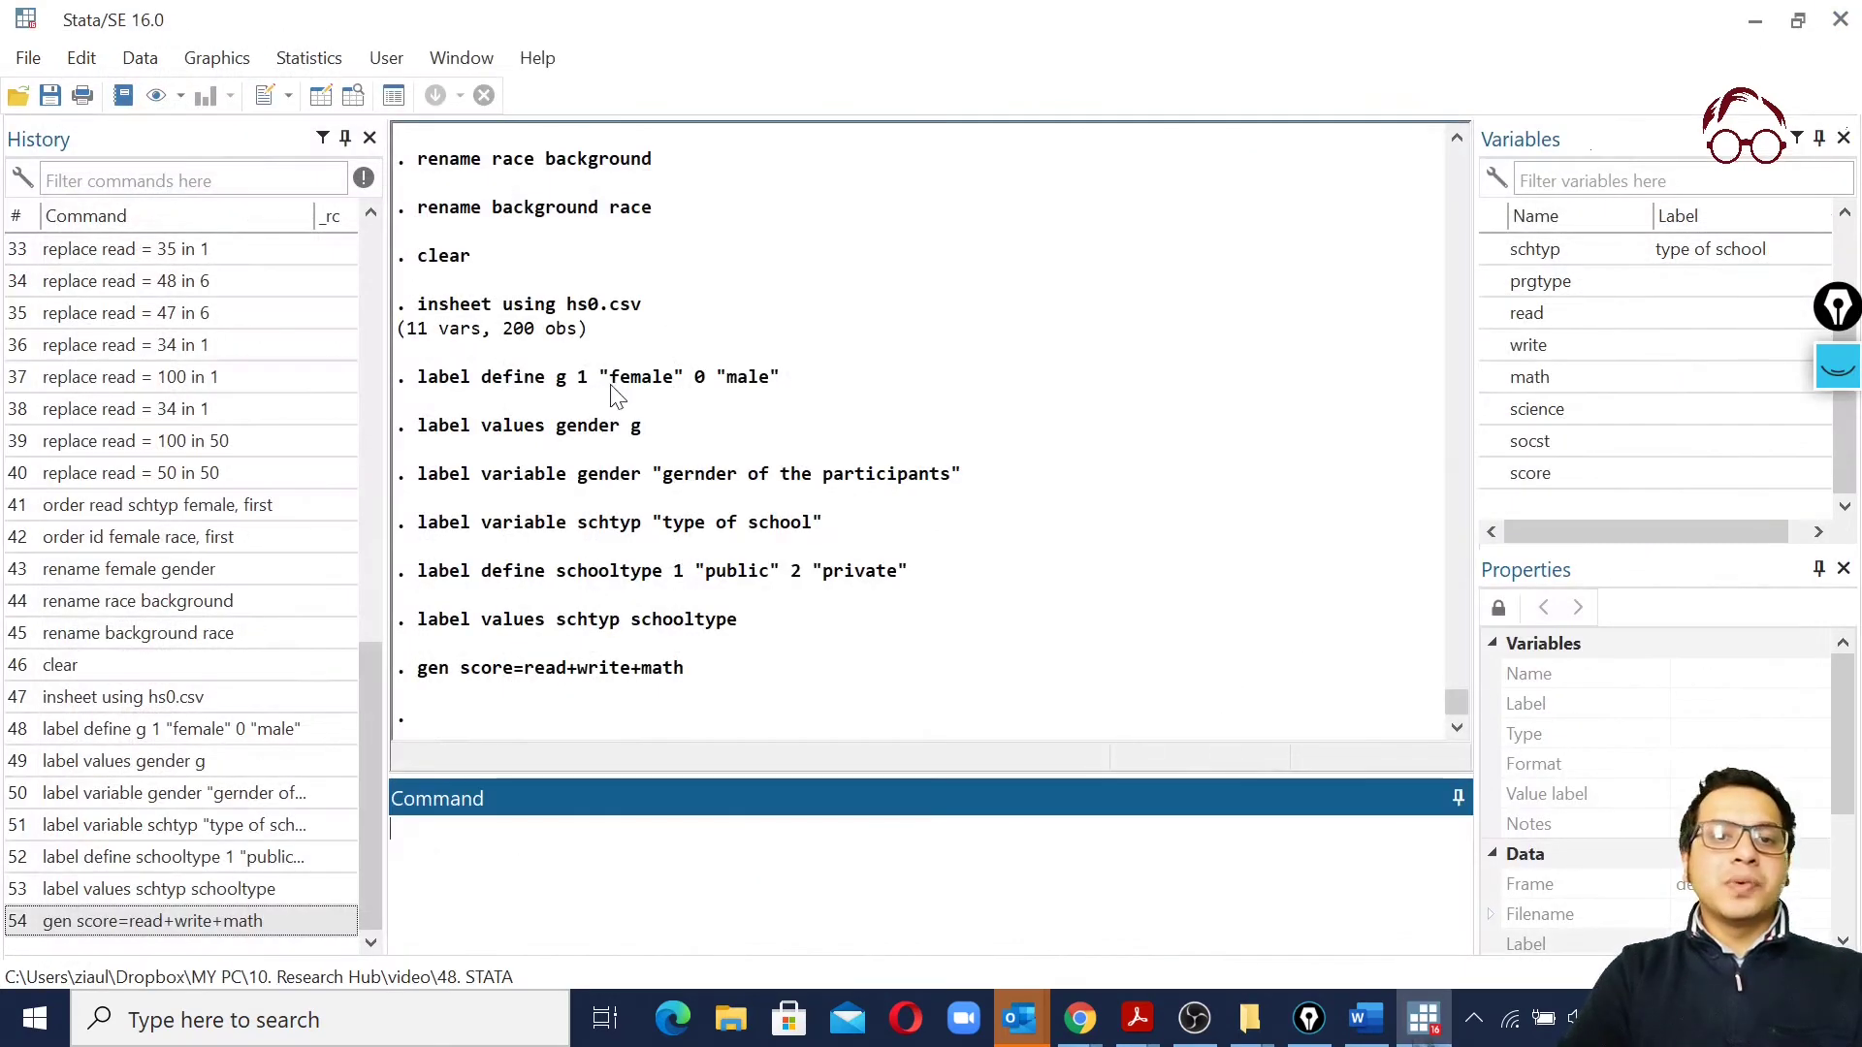
Open the dialog for creating a new variable and name the variable score
click(140, 58)
mouse_move(248, 162)
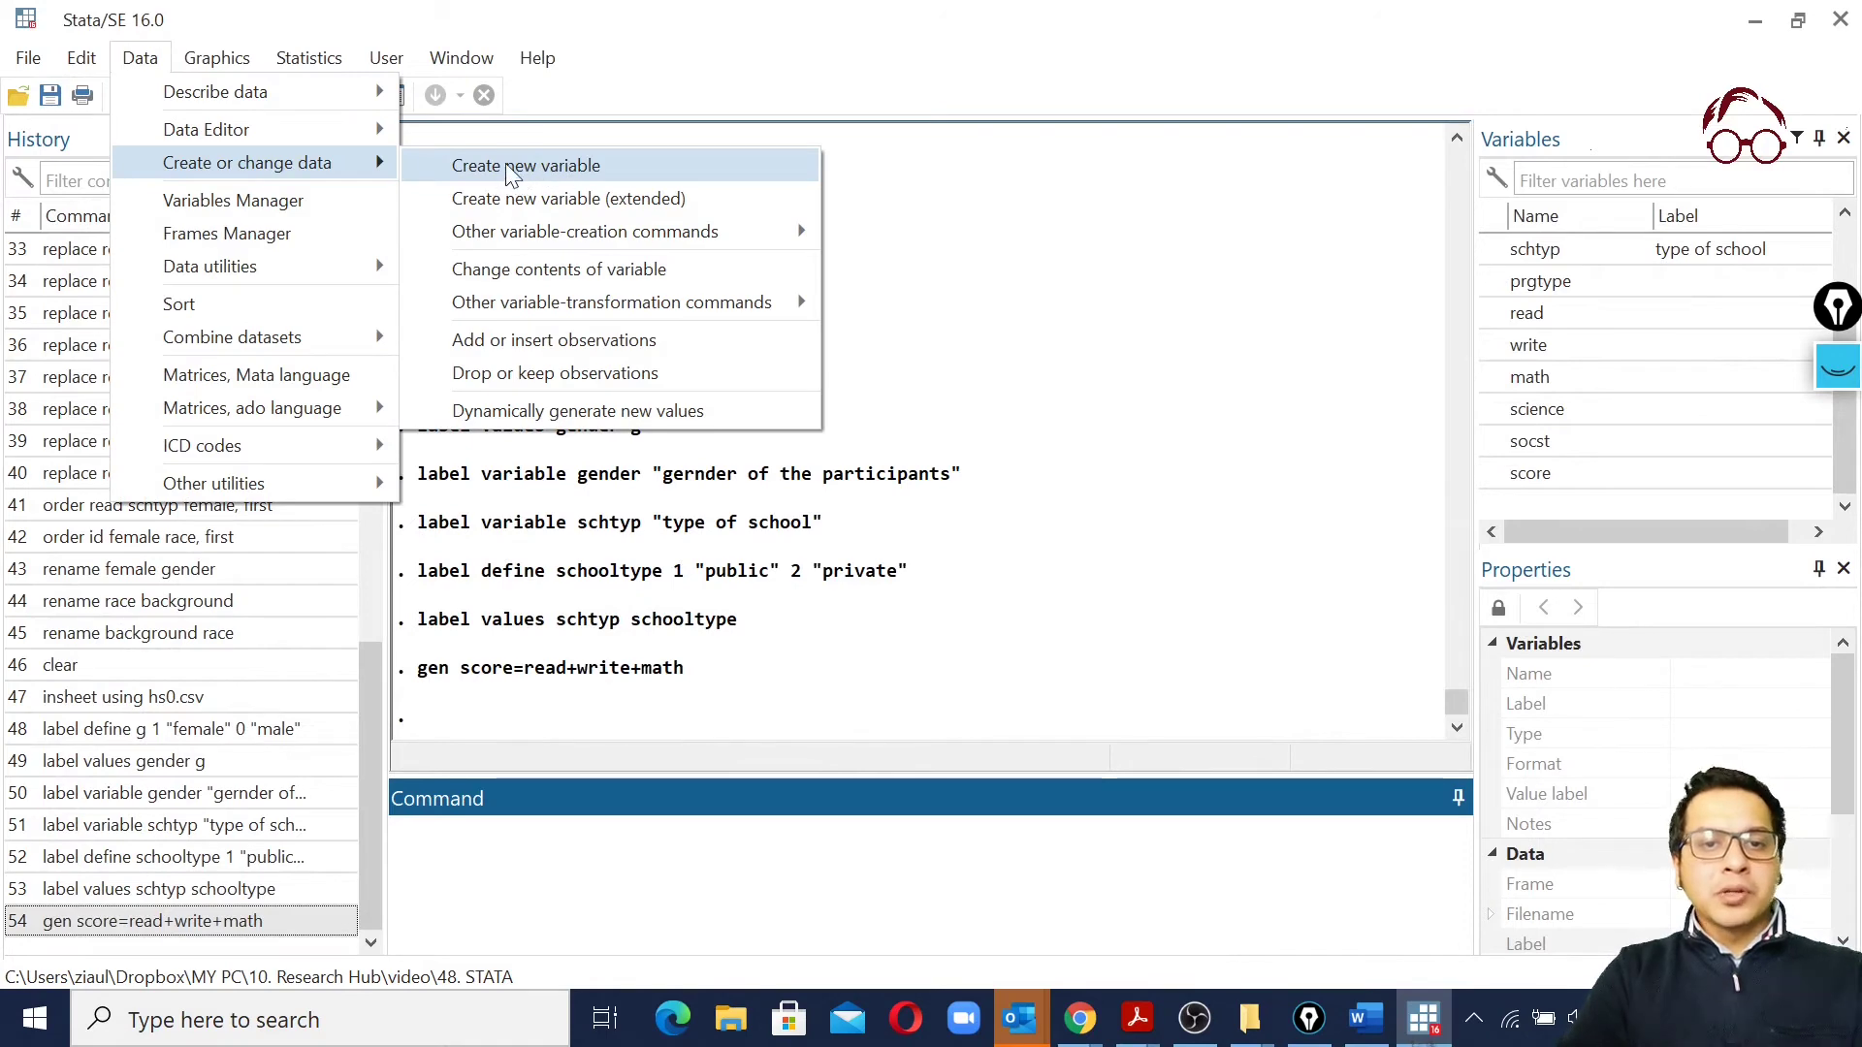
click(589, 165)
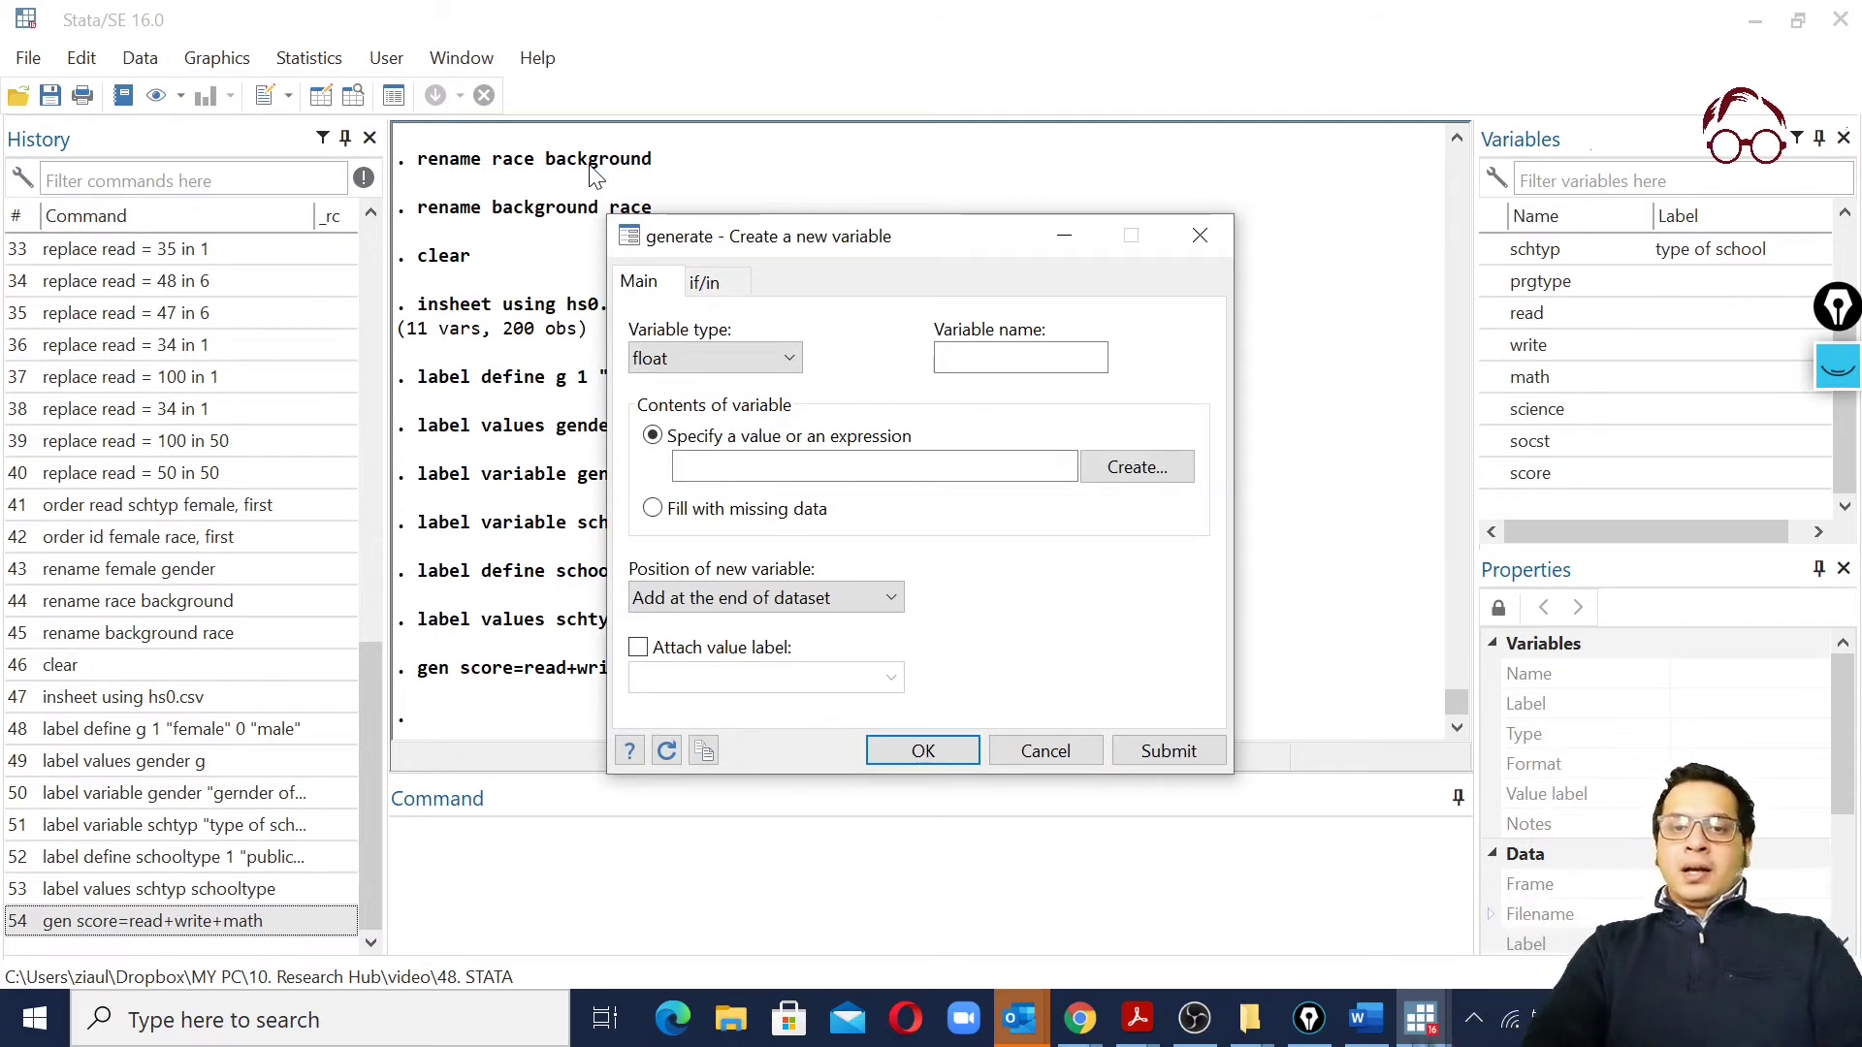
click(1096, 358)
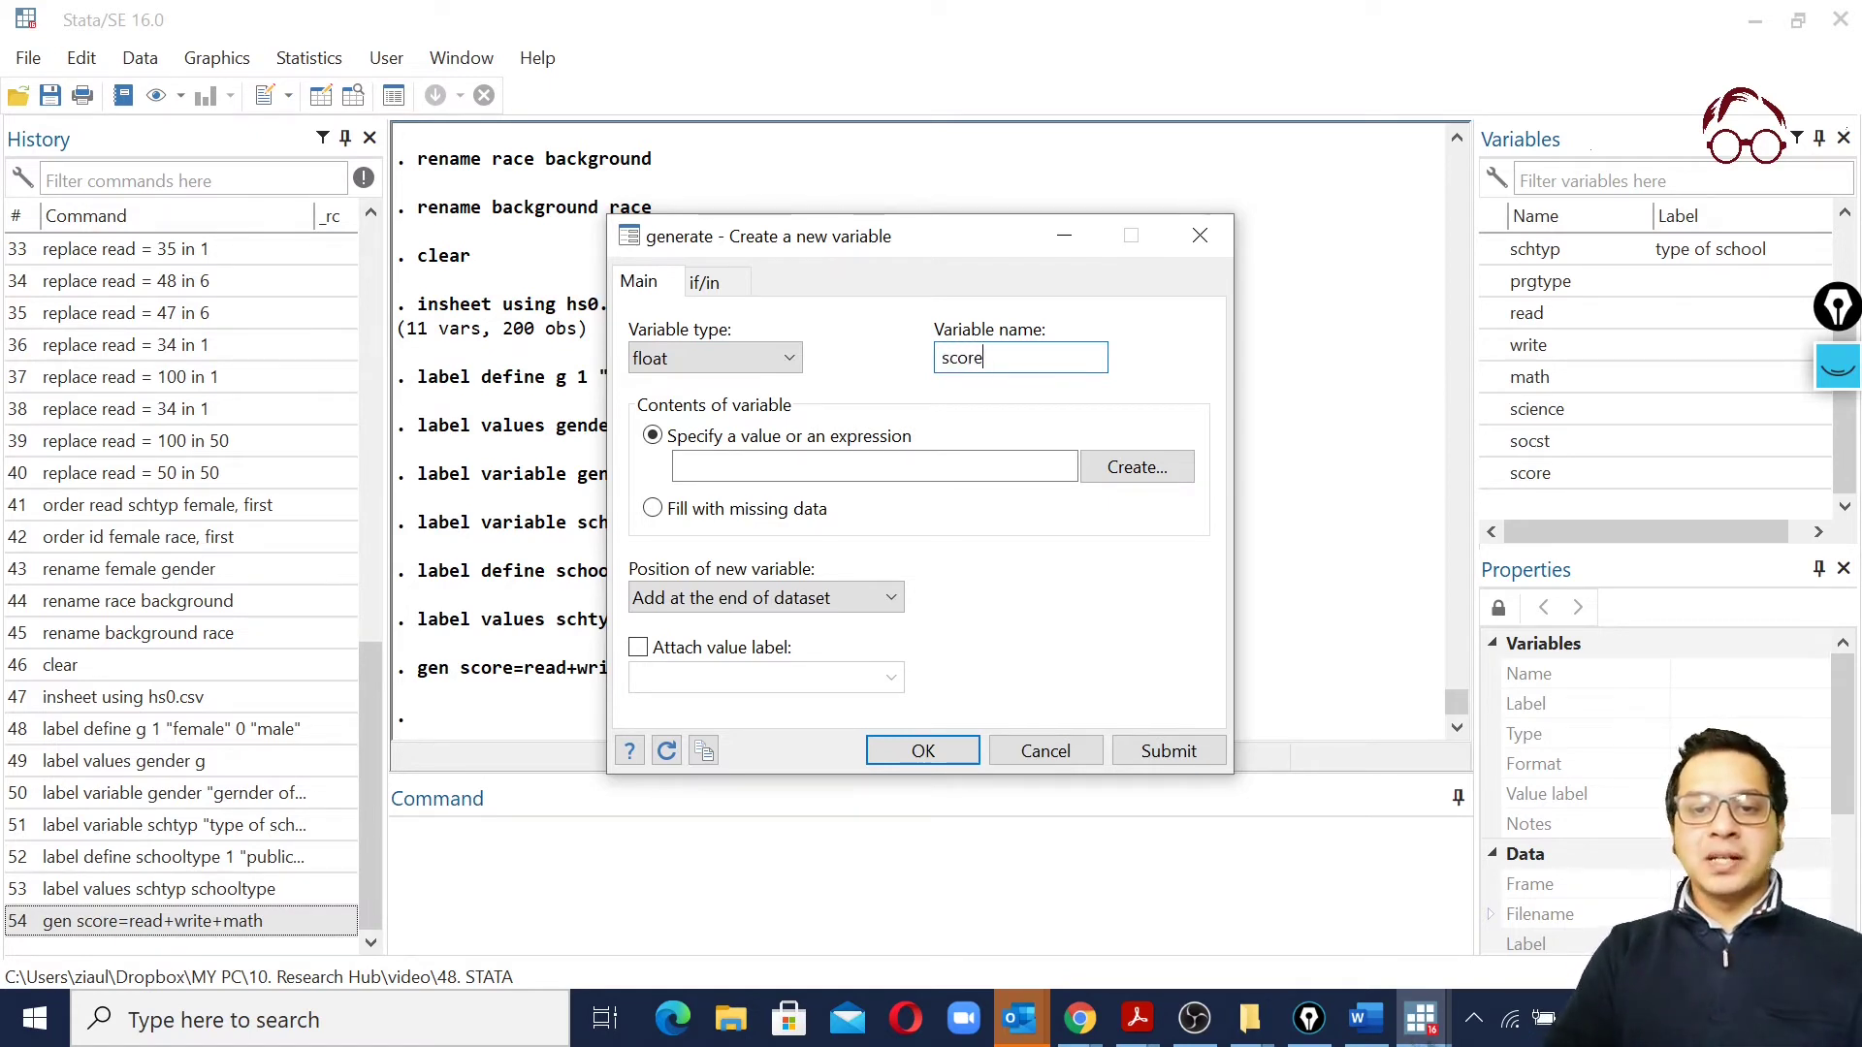
Open the Expression Builder for the new variable's contents and build read + write + math from the dataset variables
click(680, 466)
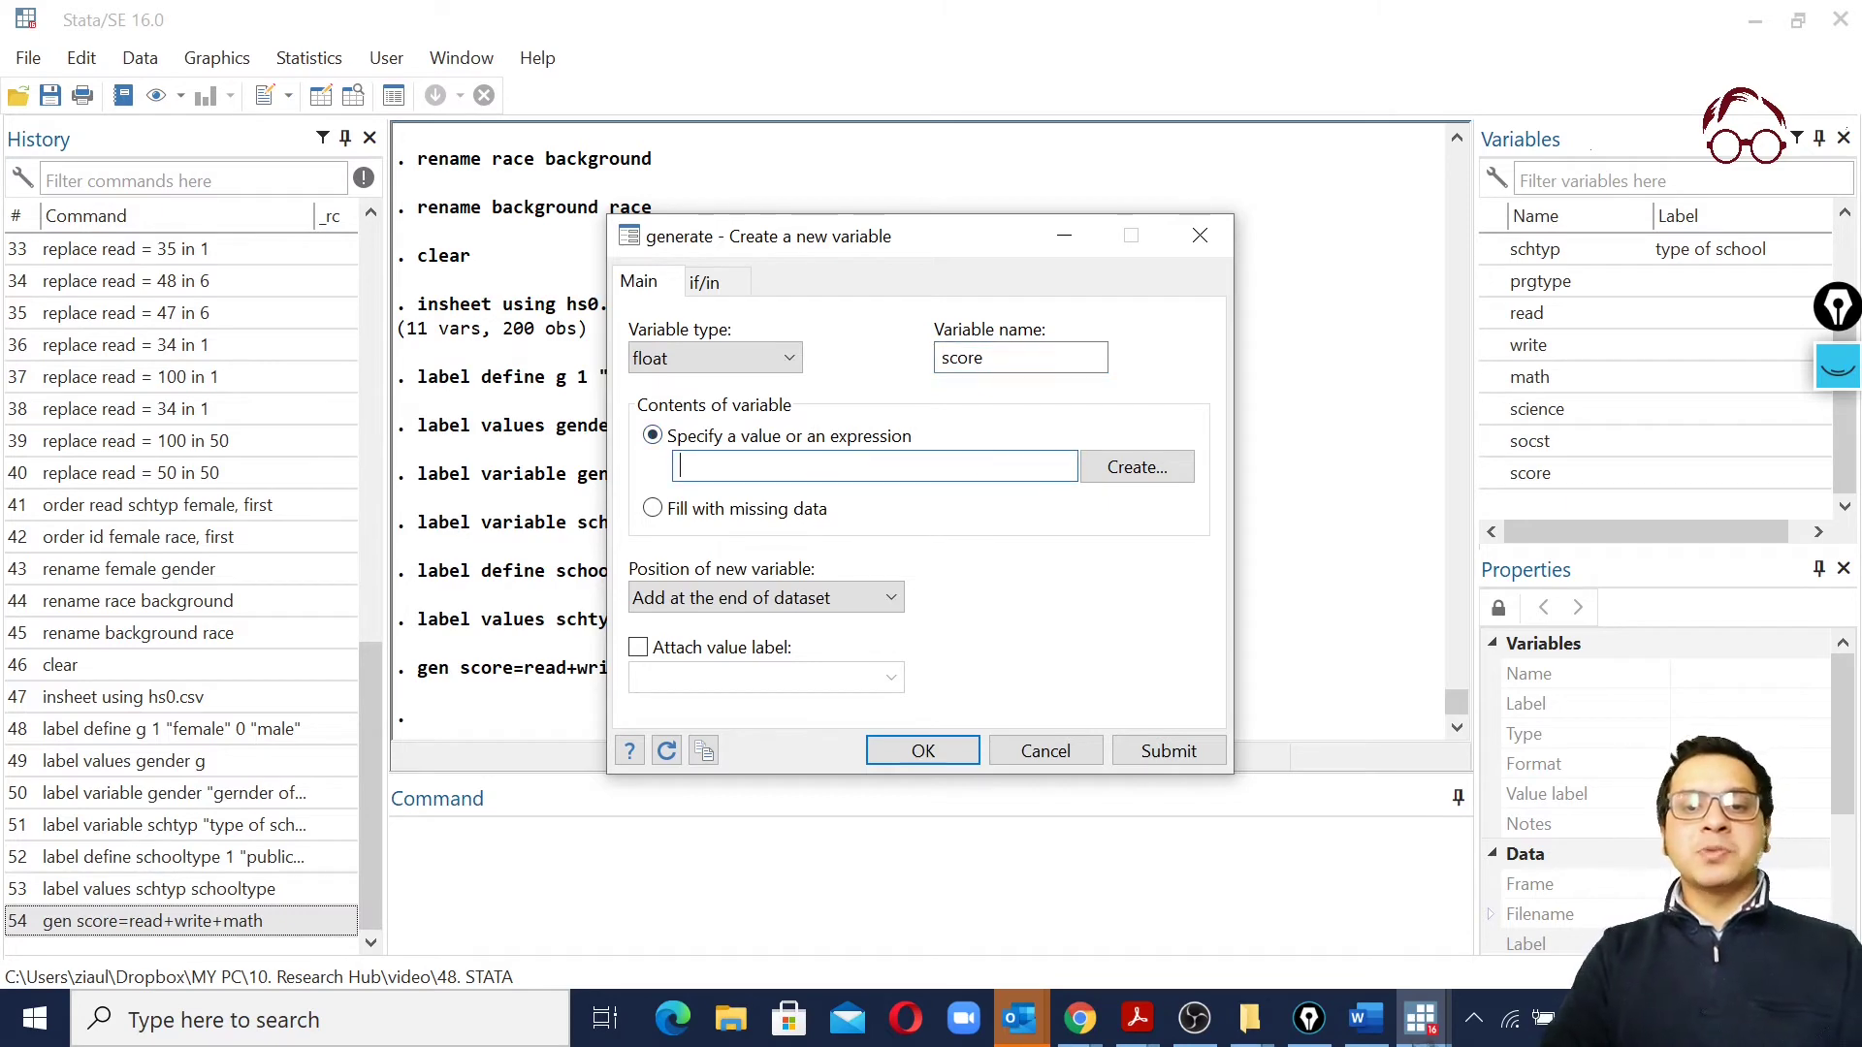
click(1138, 467)
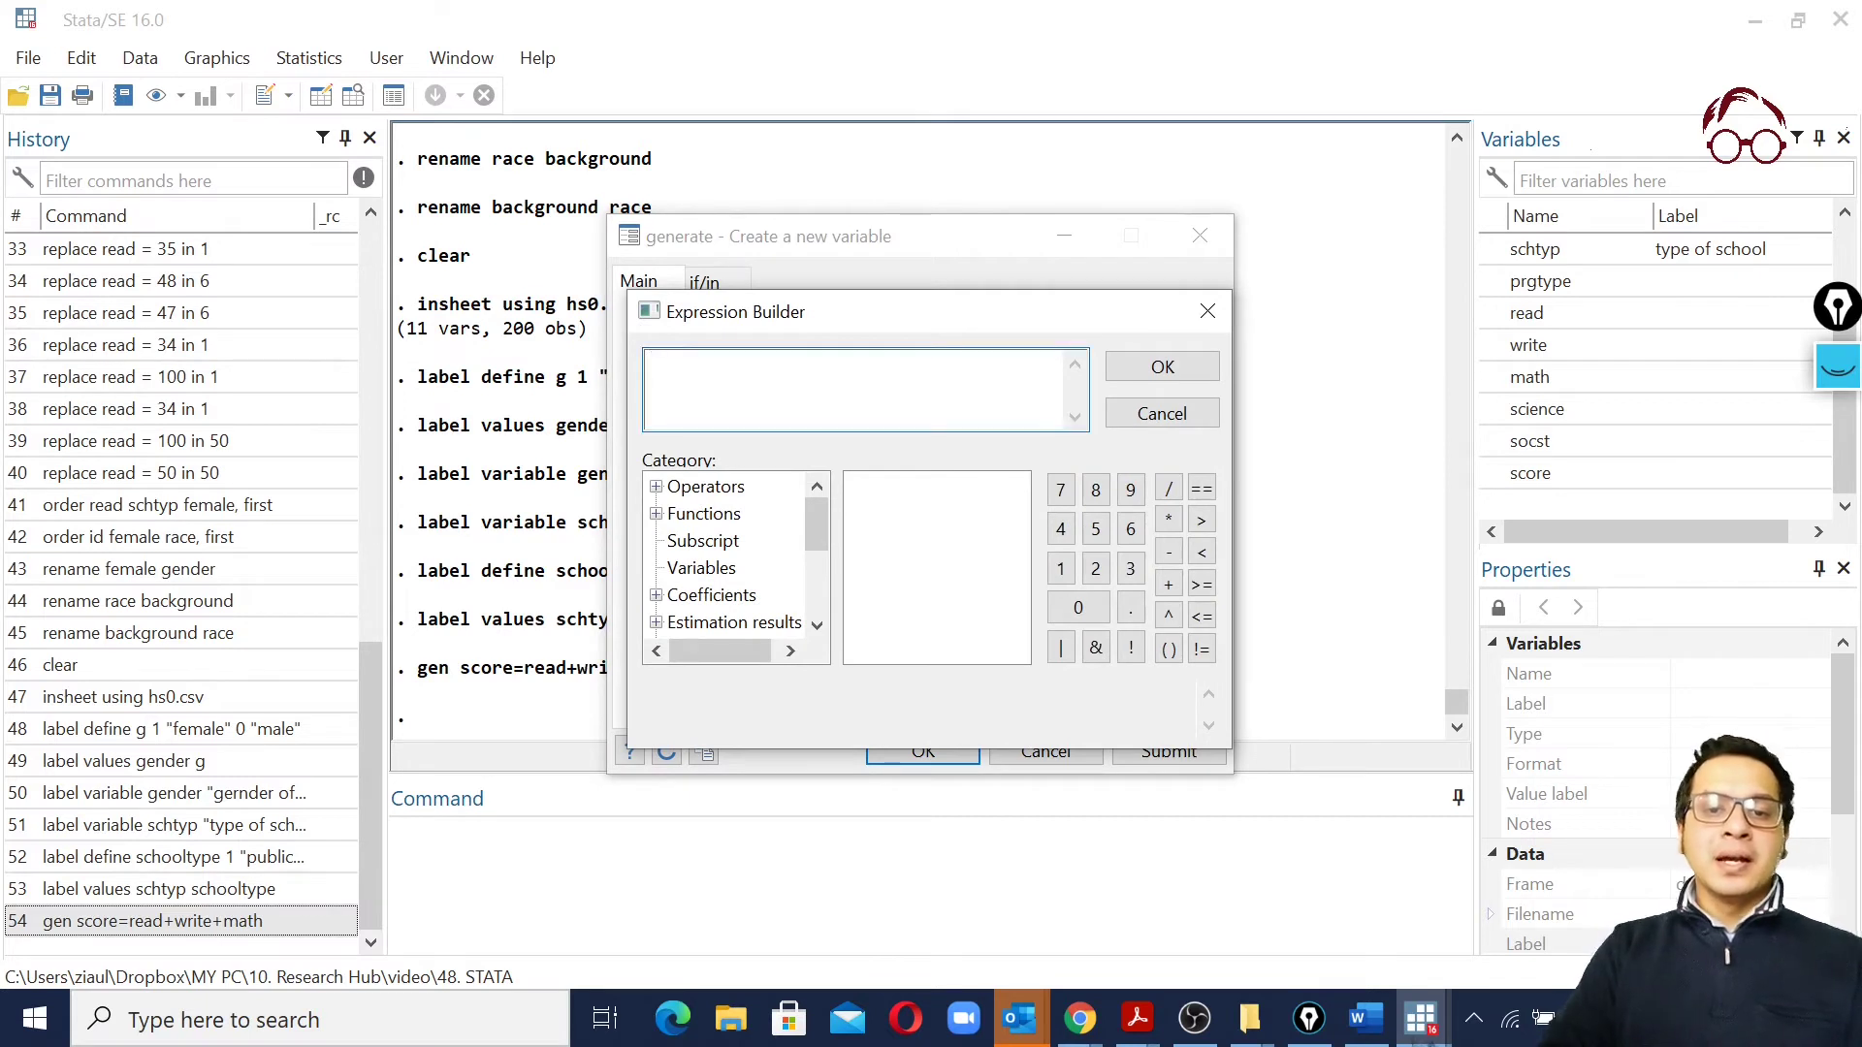
click(698, 569)
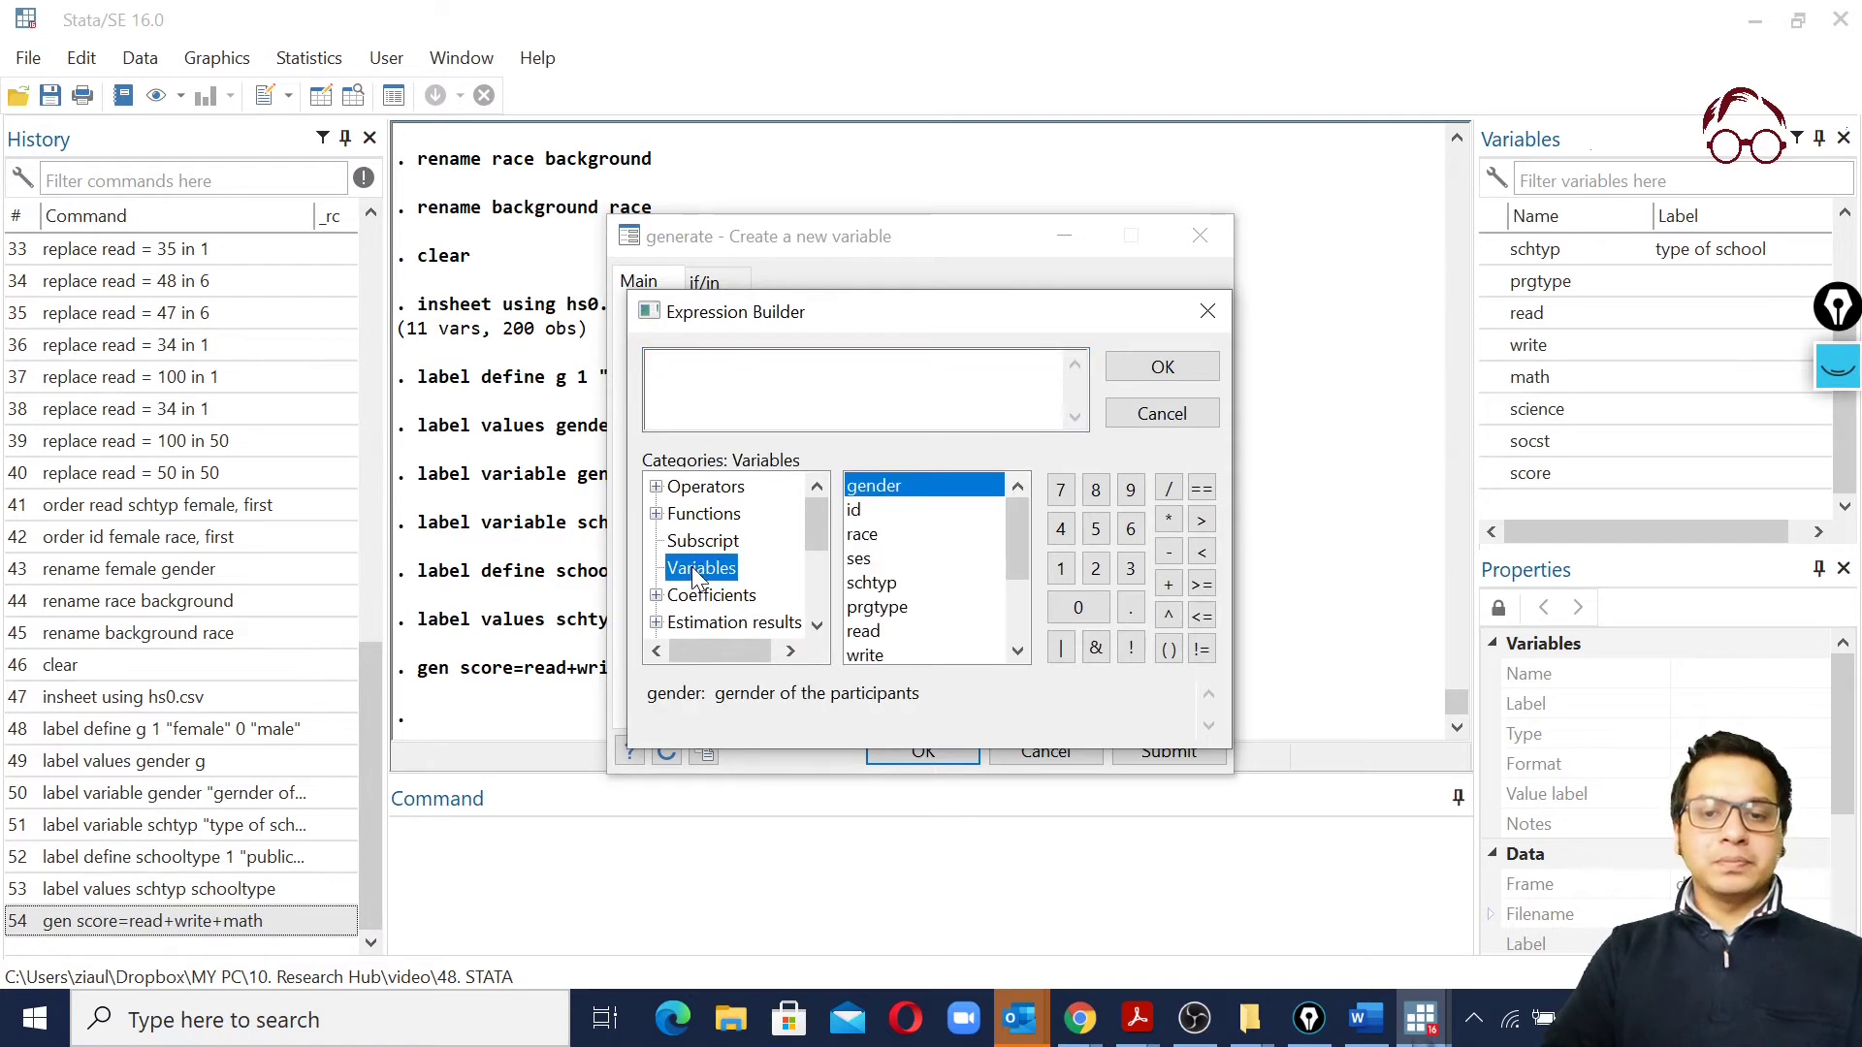
double_click(871, 633)
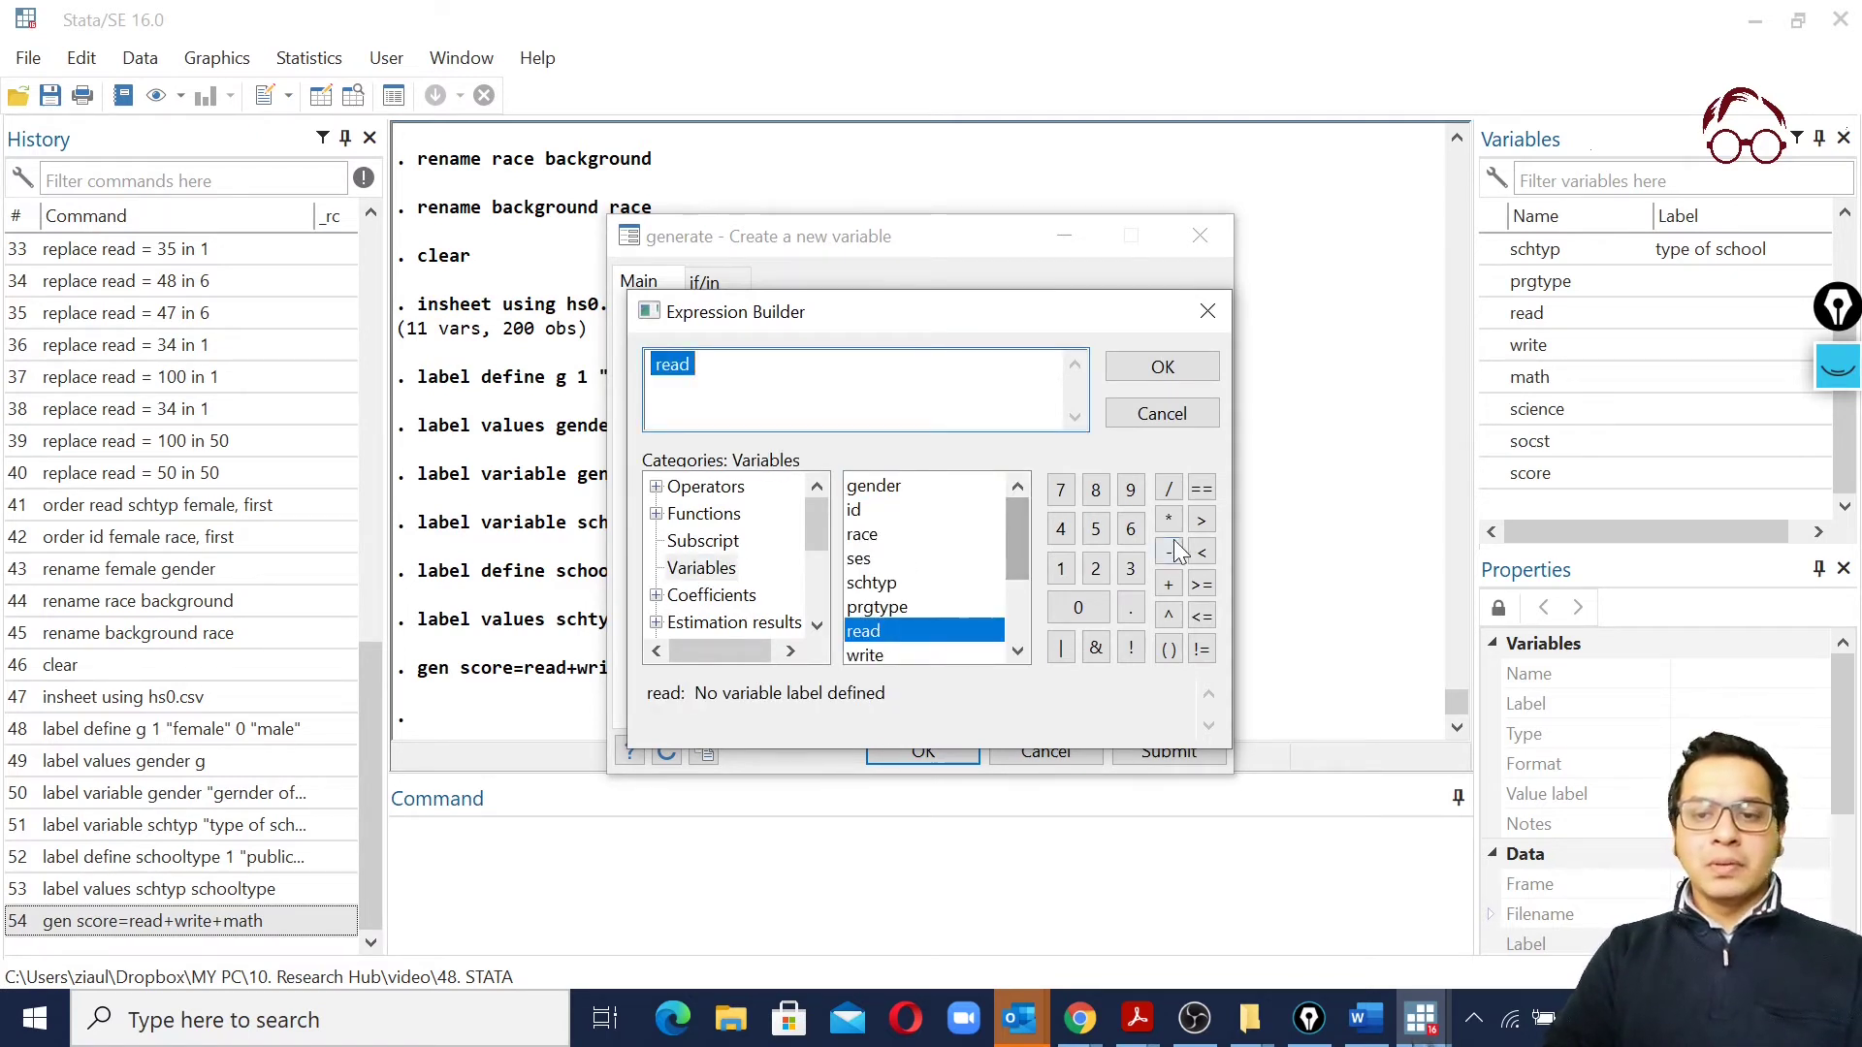
click(1168, 583)
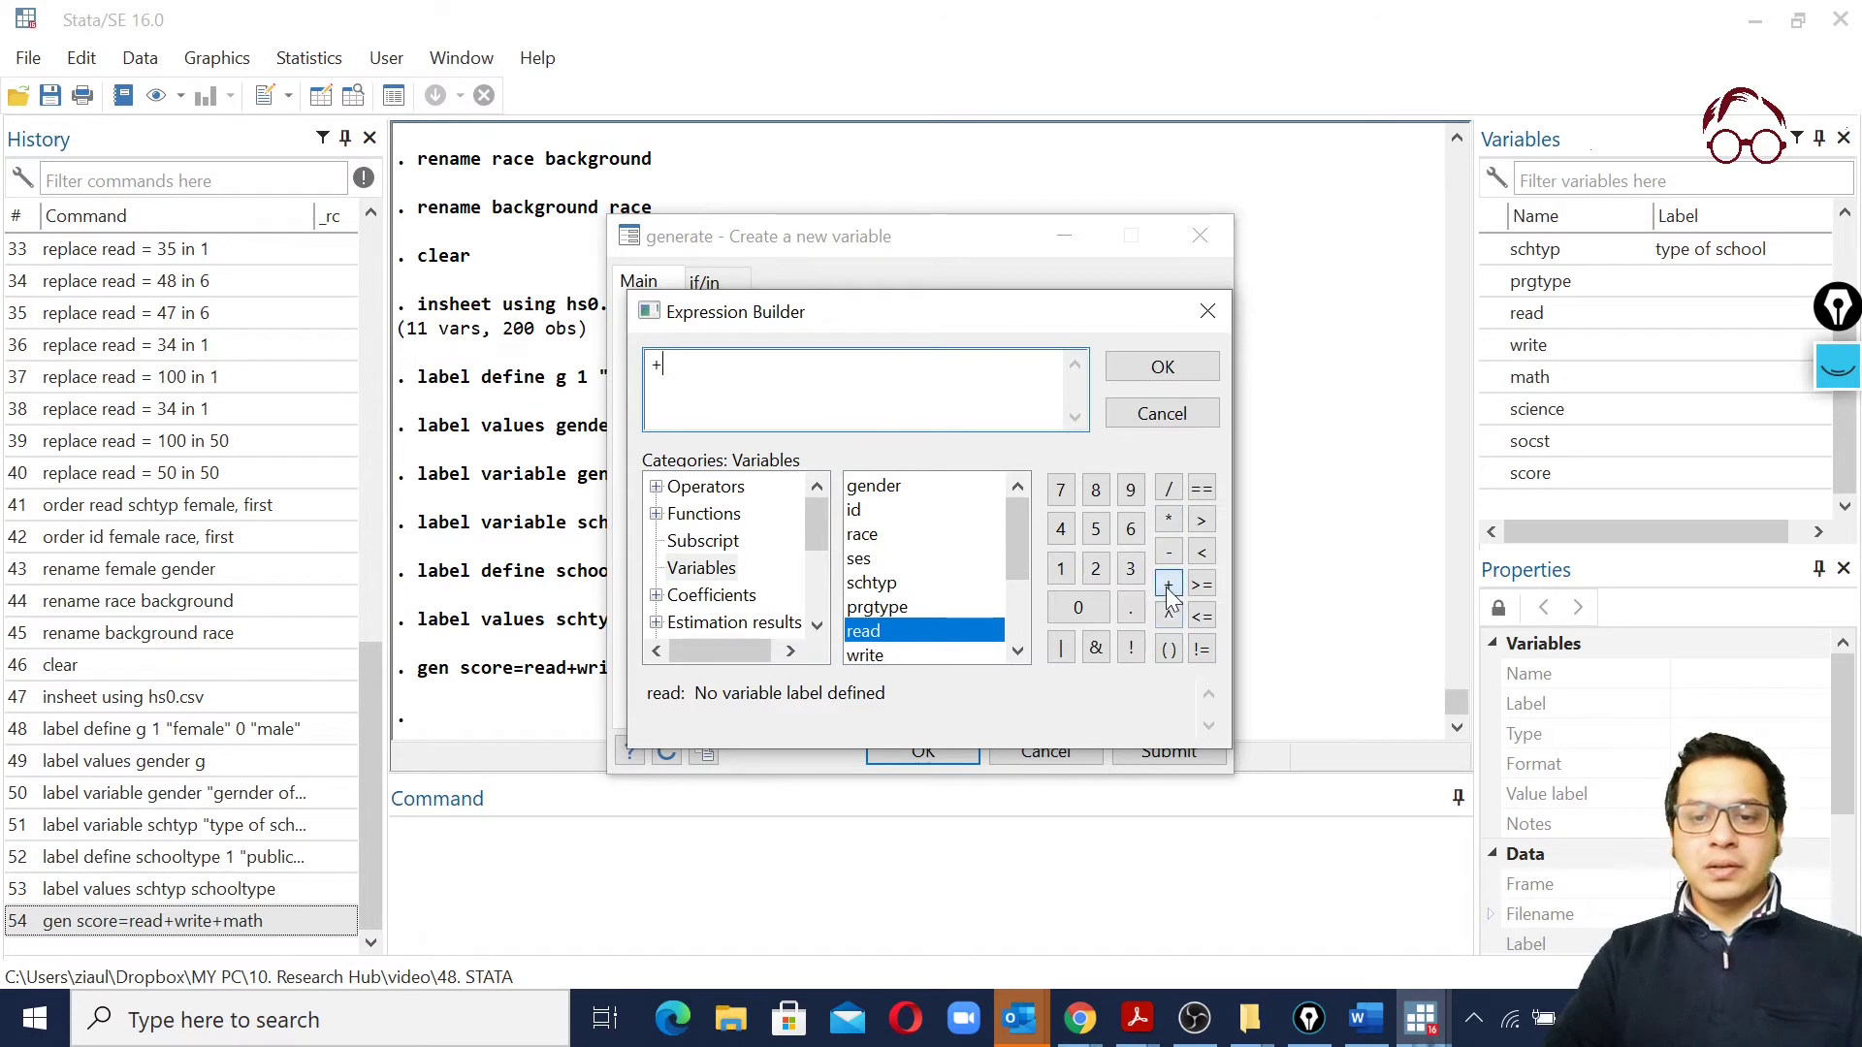
double_click(877, 655)
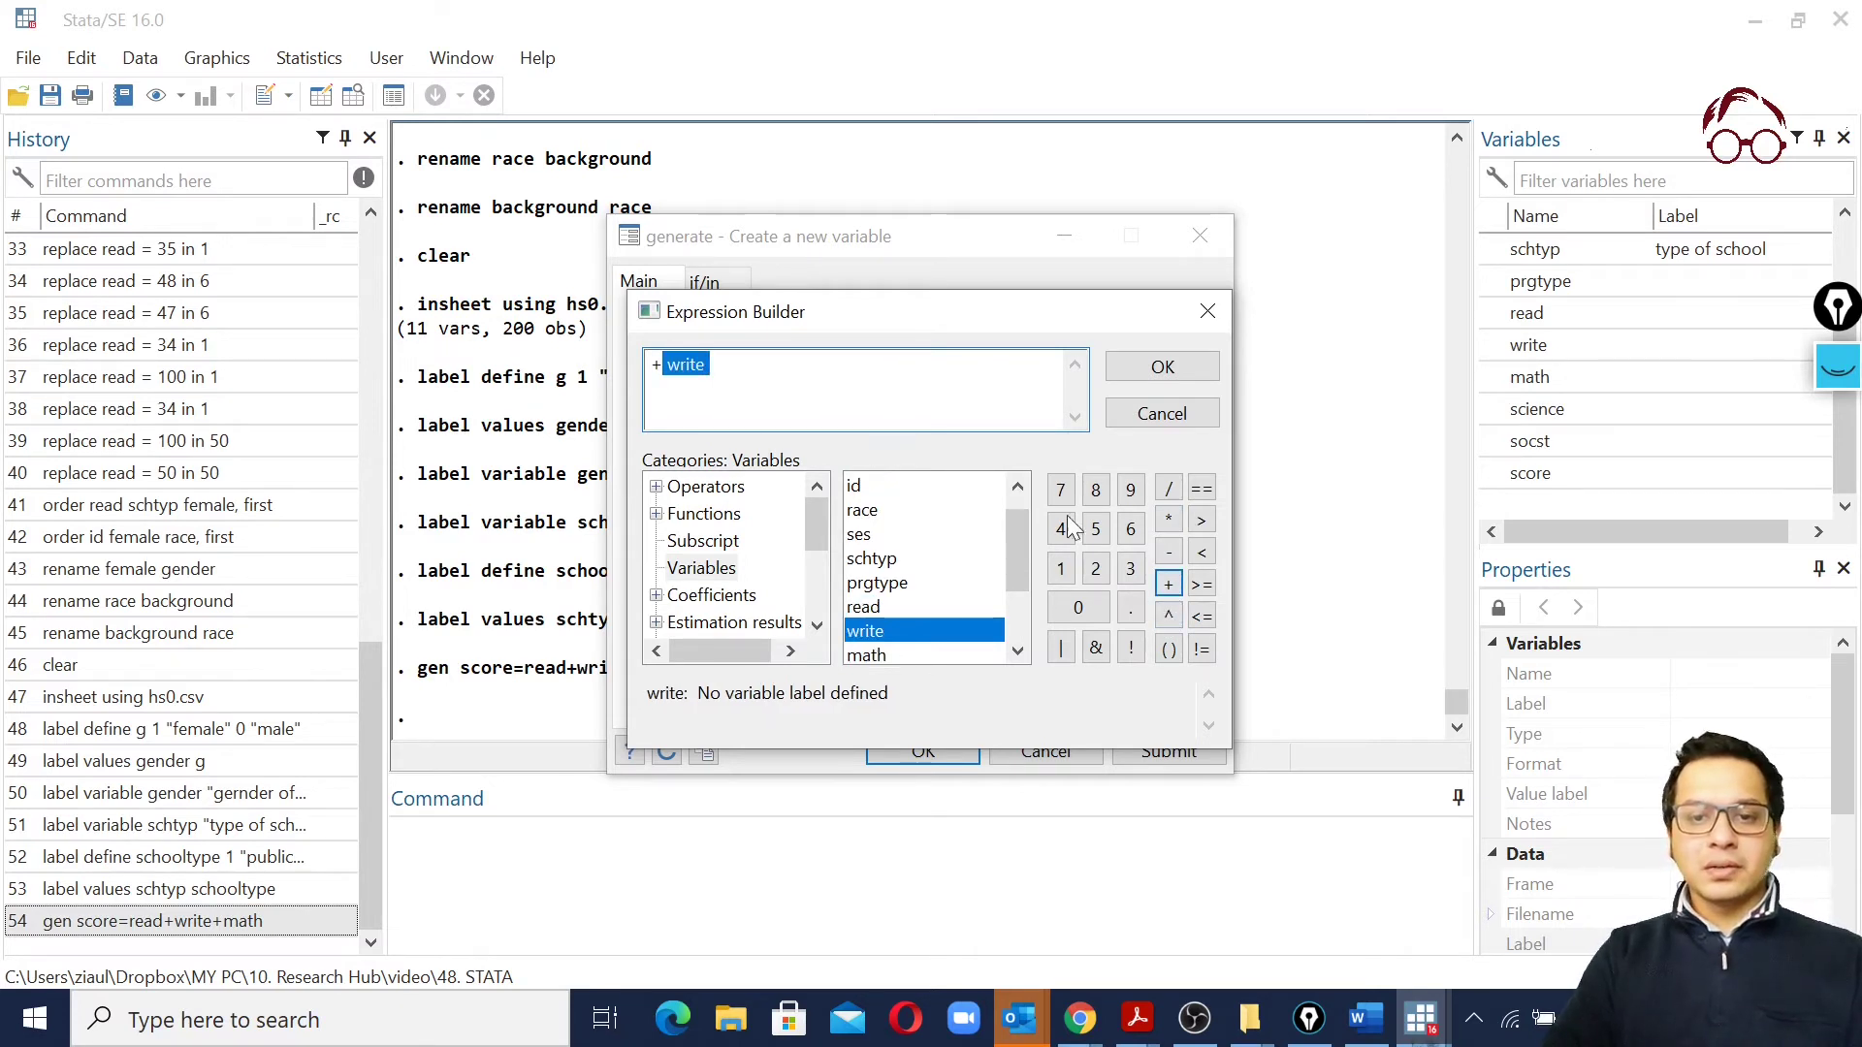
click(710, 365)
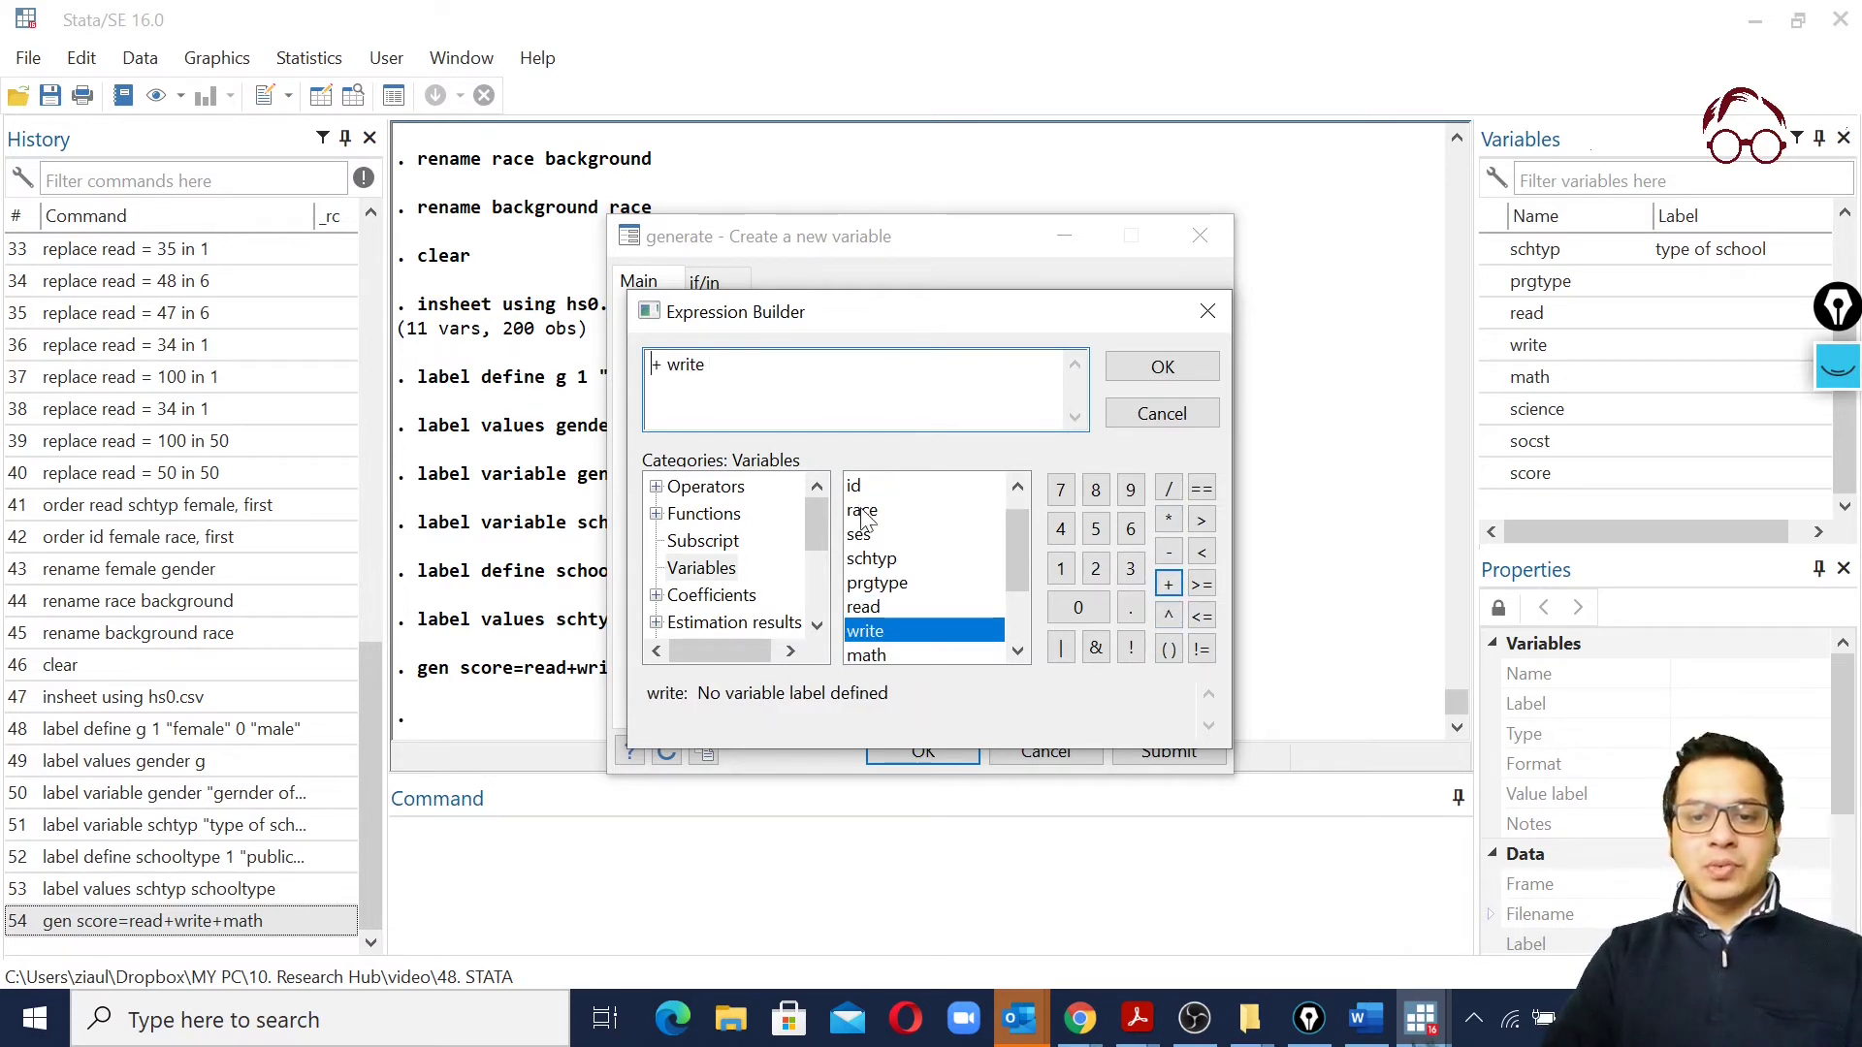
double_click(863, 607)
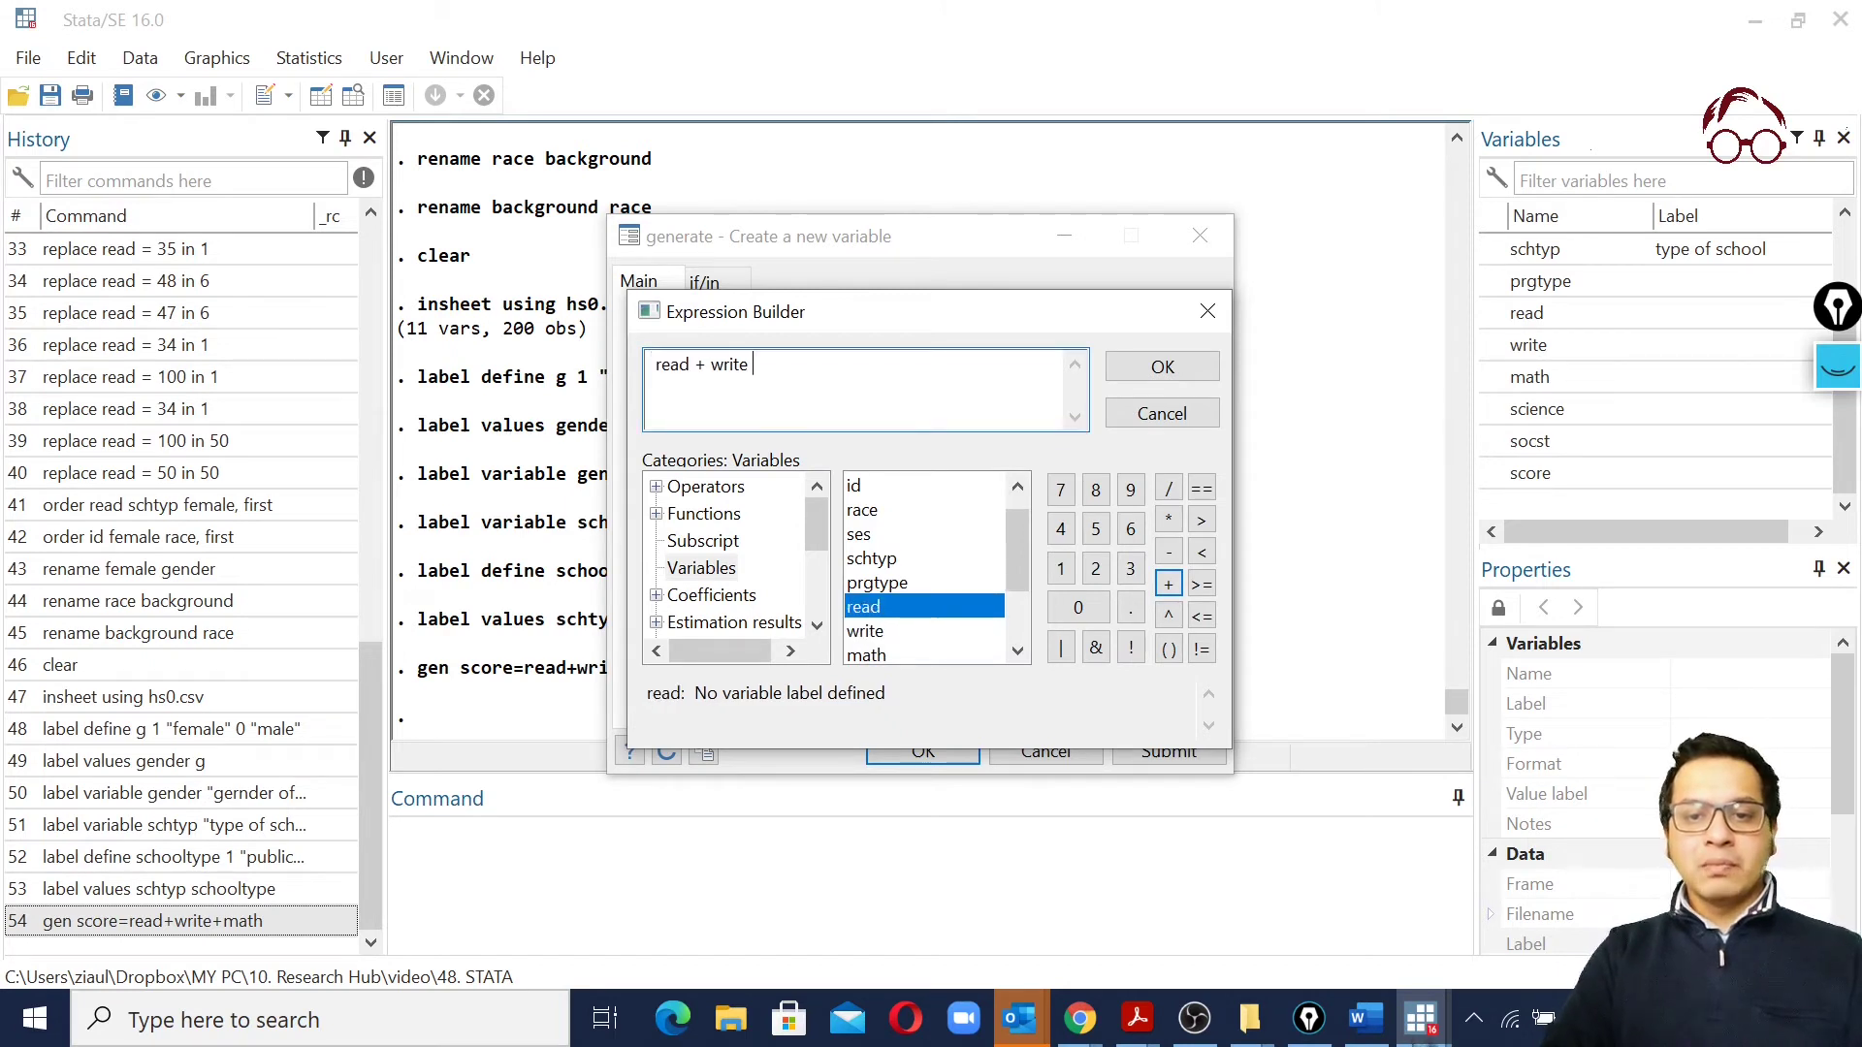
click(1177, 586)
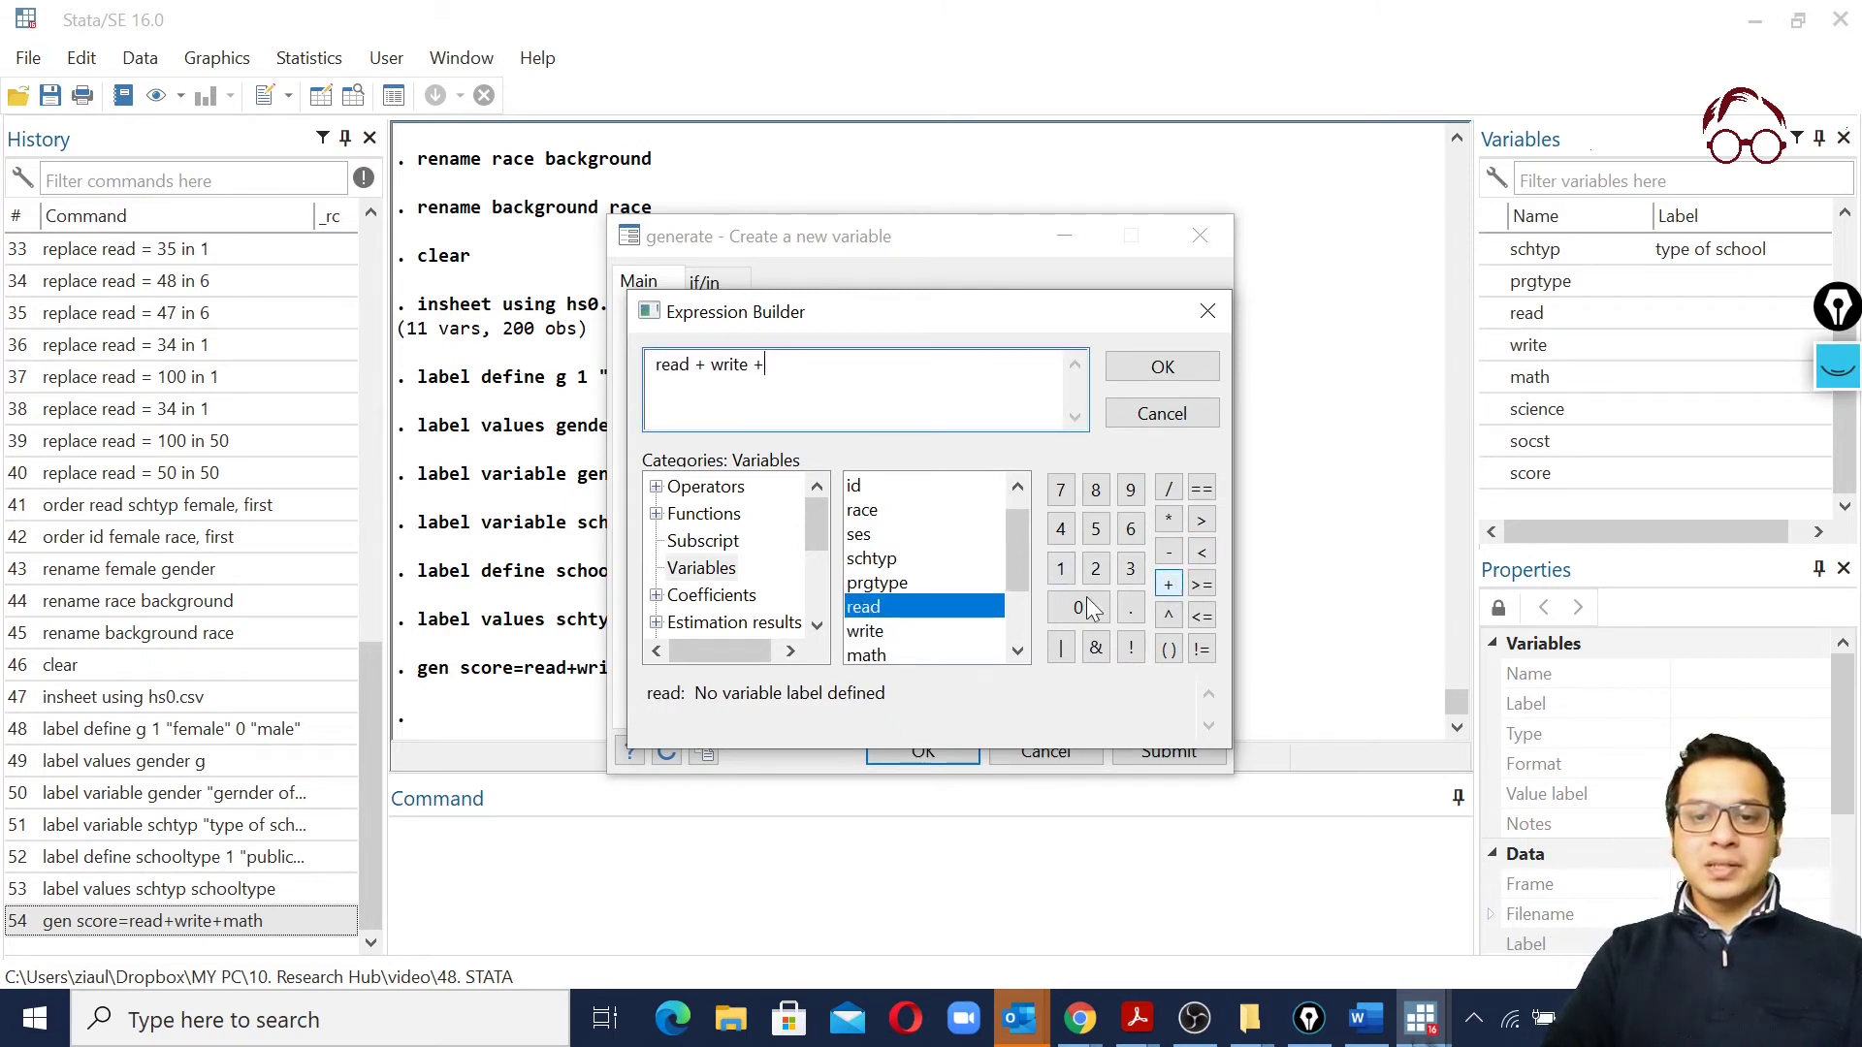
double_click(870, 656)
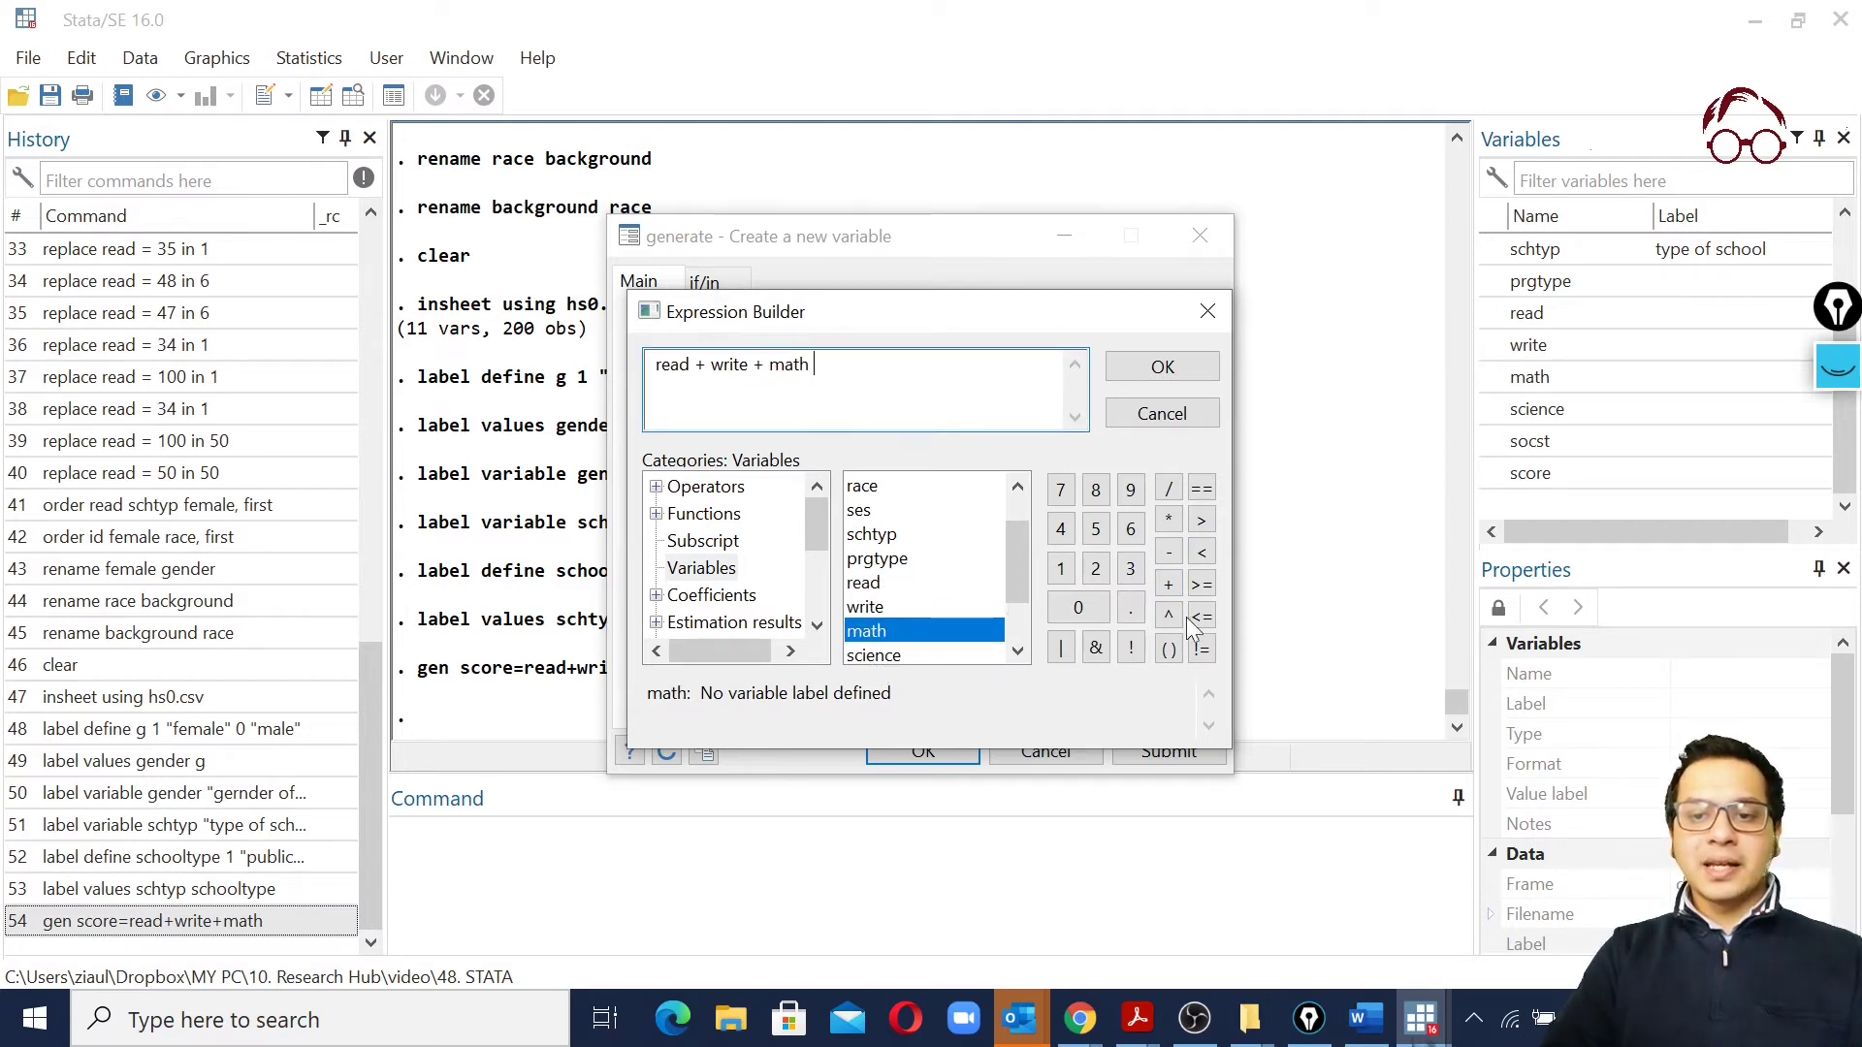
Extend the expression with + science + socst and accept it as the new variable's contents
click(1168, 584)
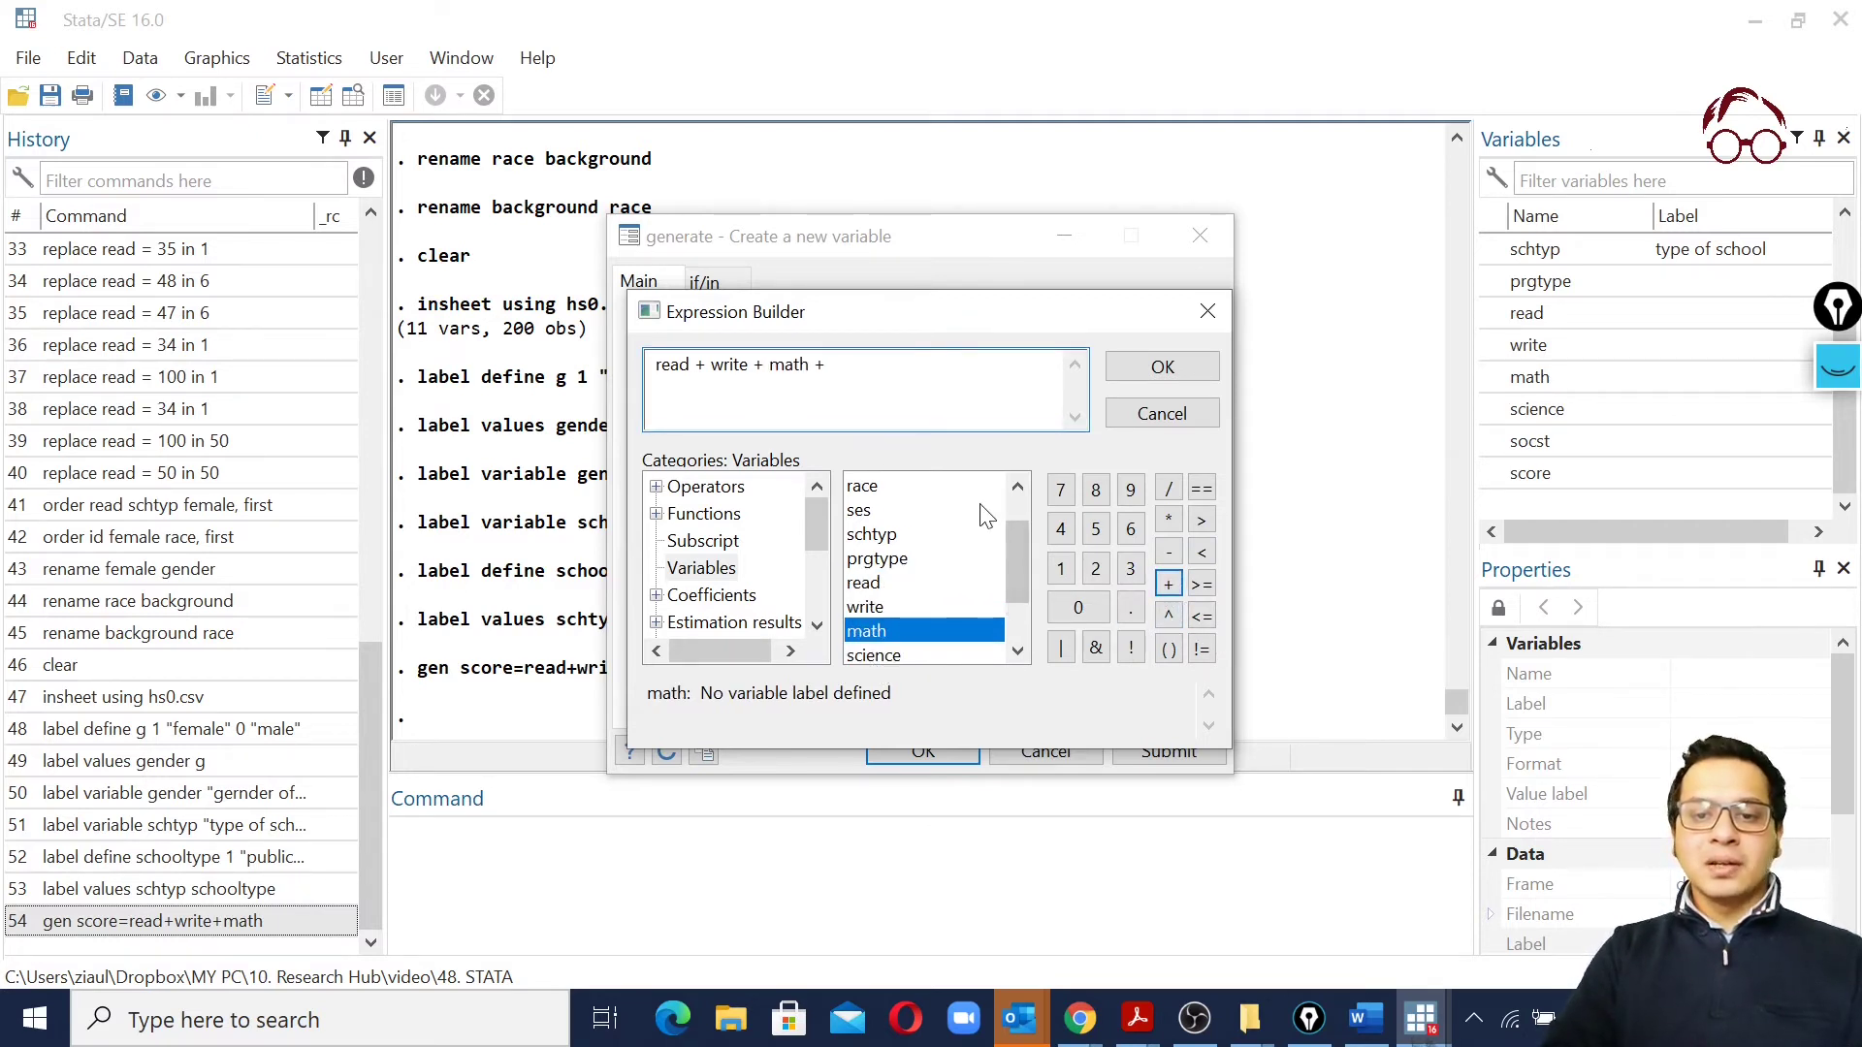
scroll(981, 512, down, 1)
double_click(923, 583)
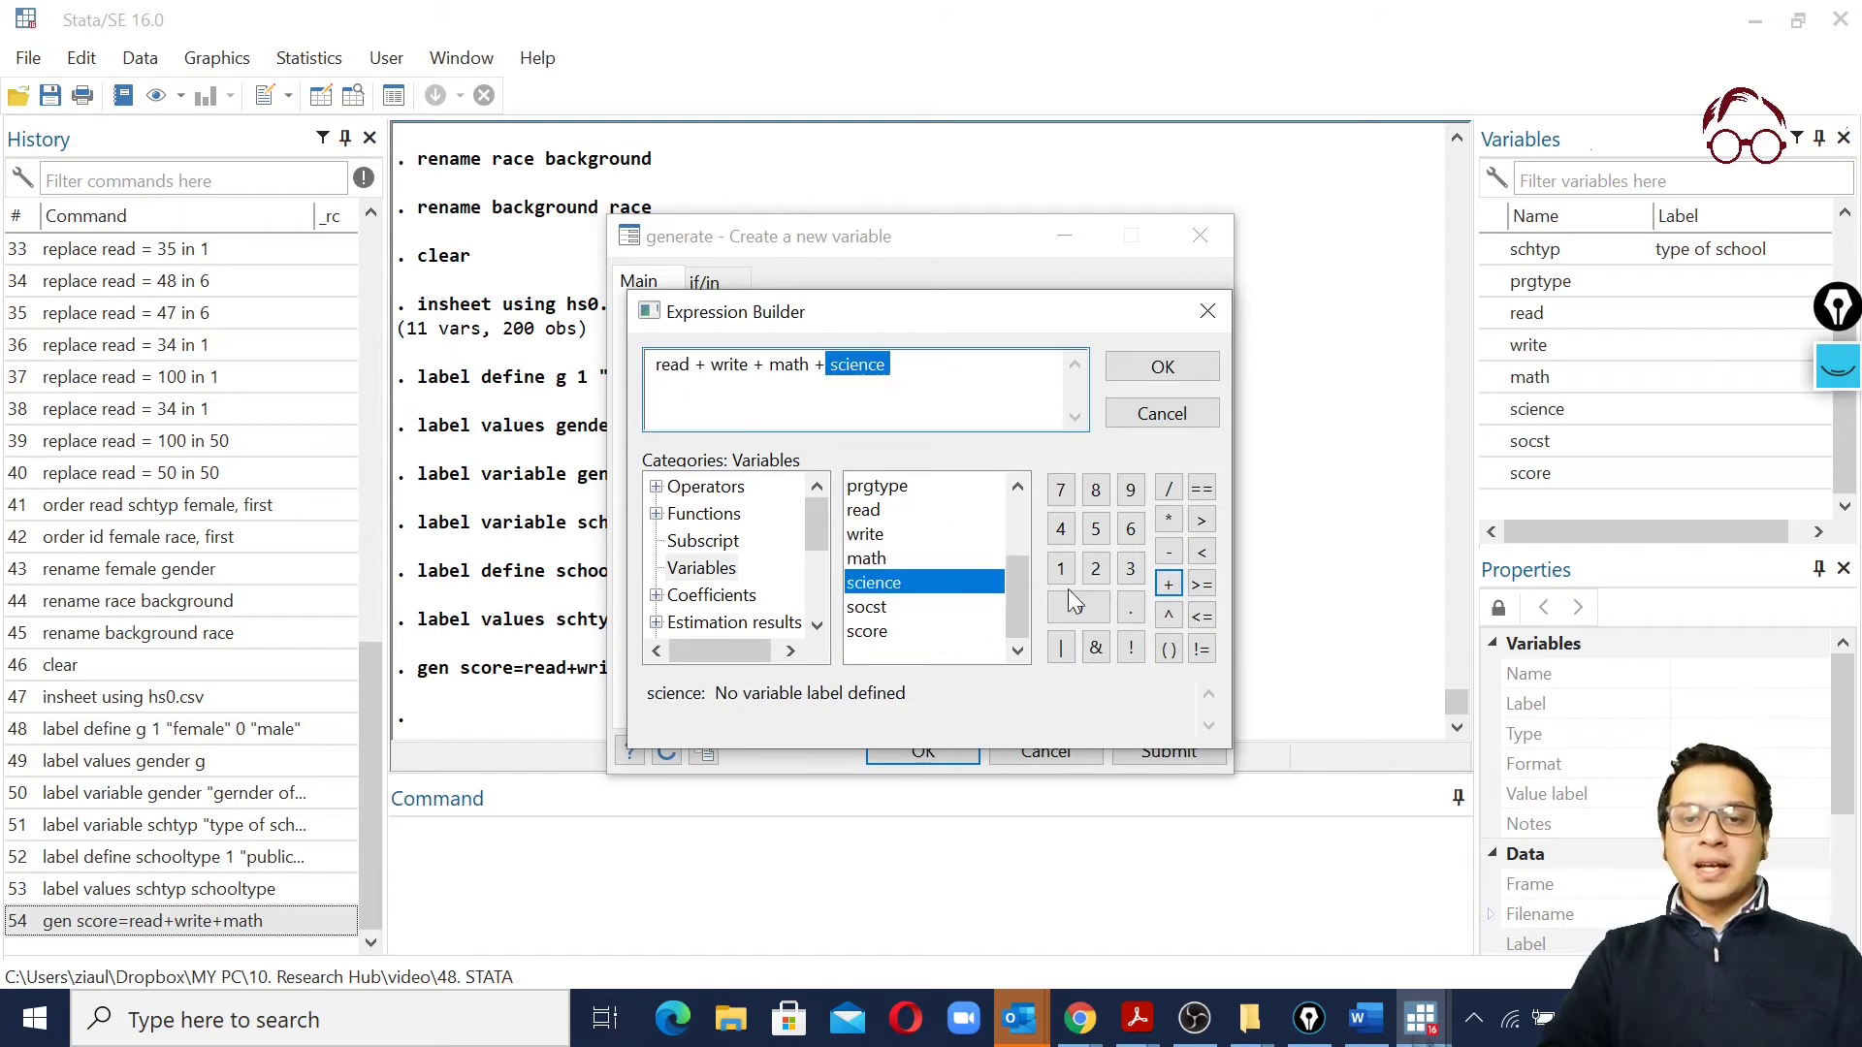
click(1169, 584)
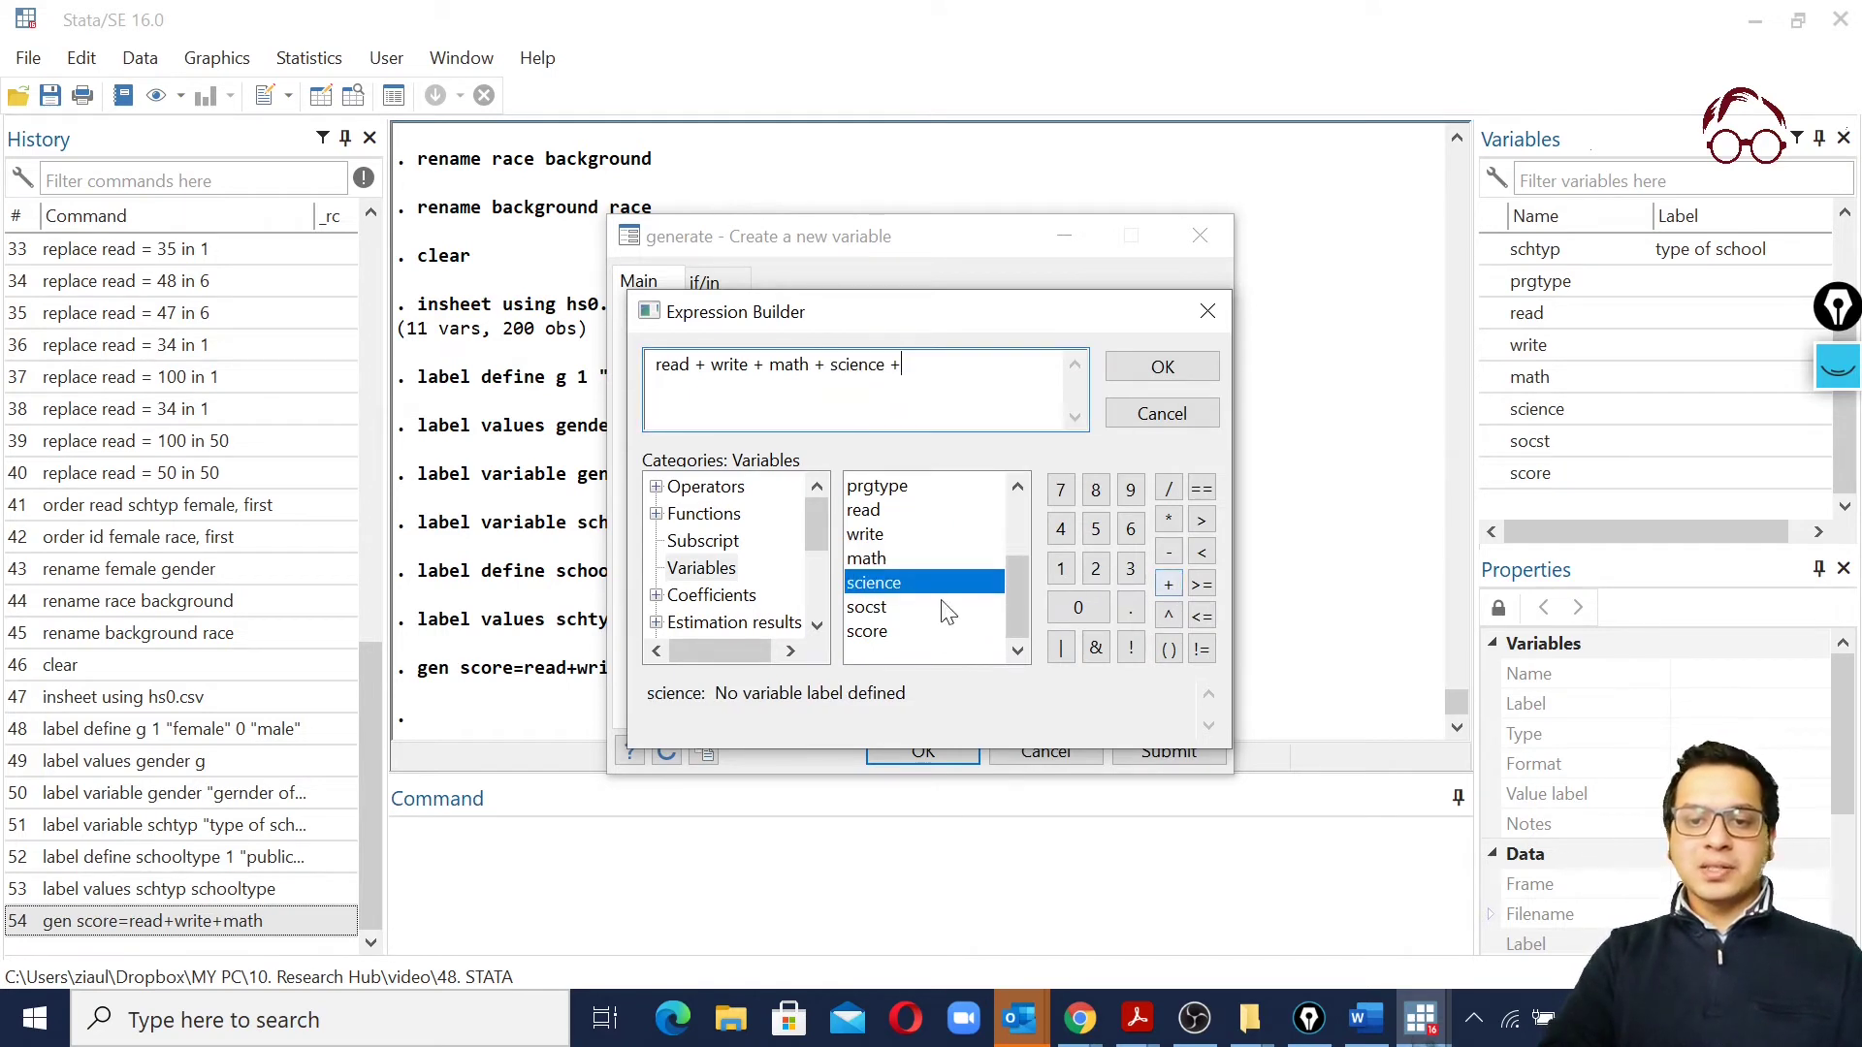
click(909, 606)
double_click(908, 604)
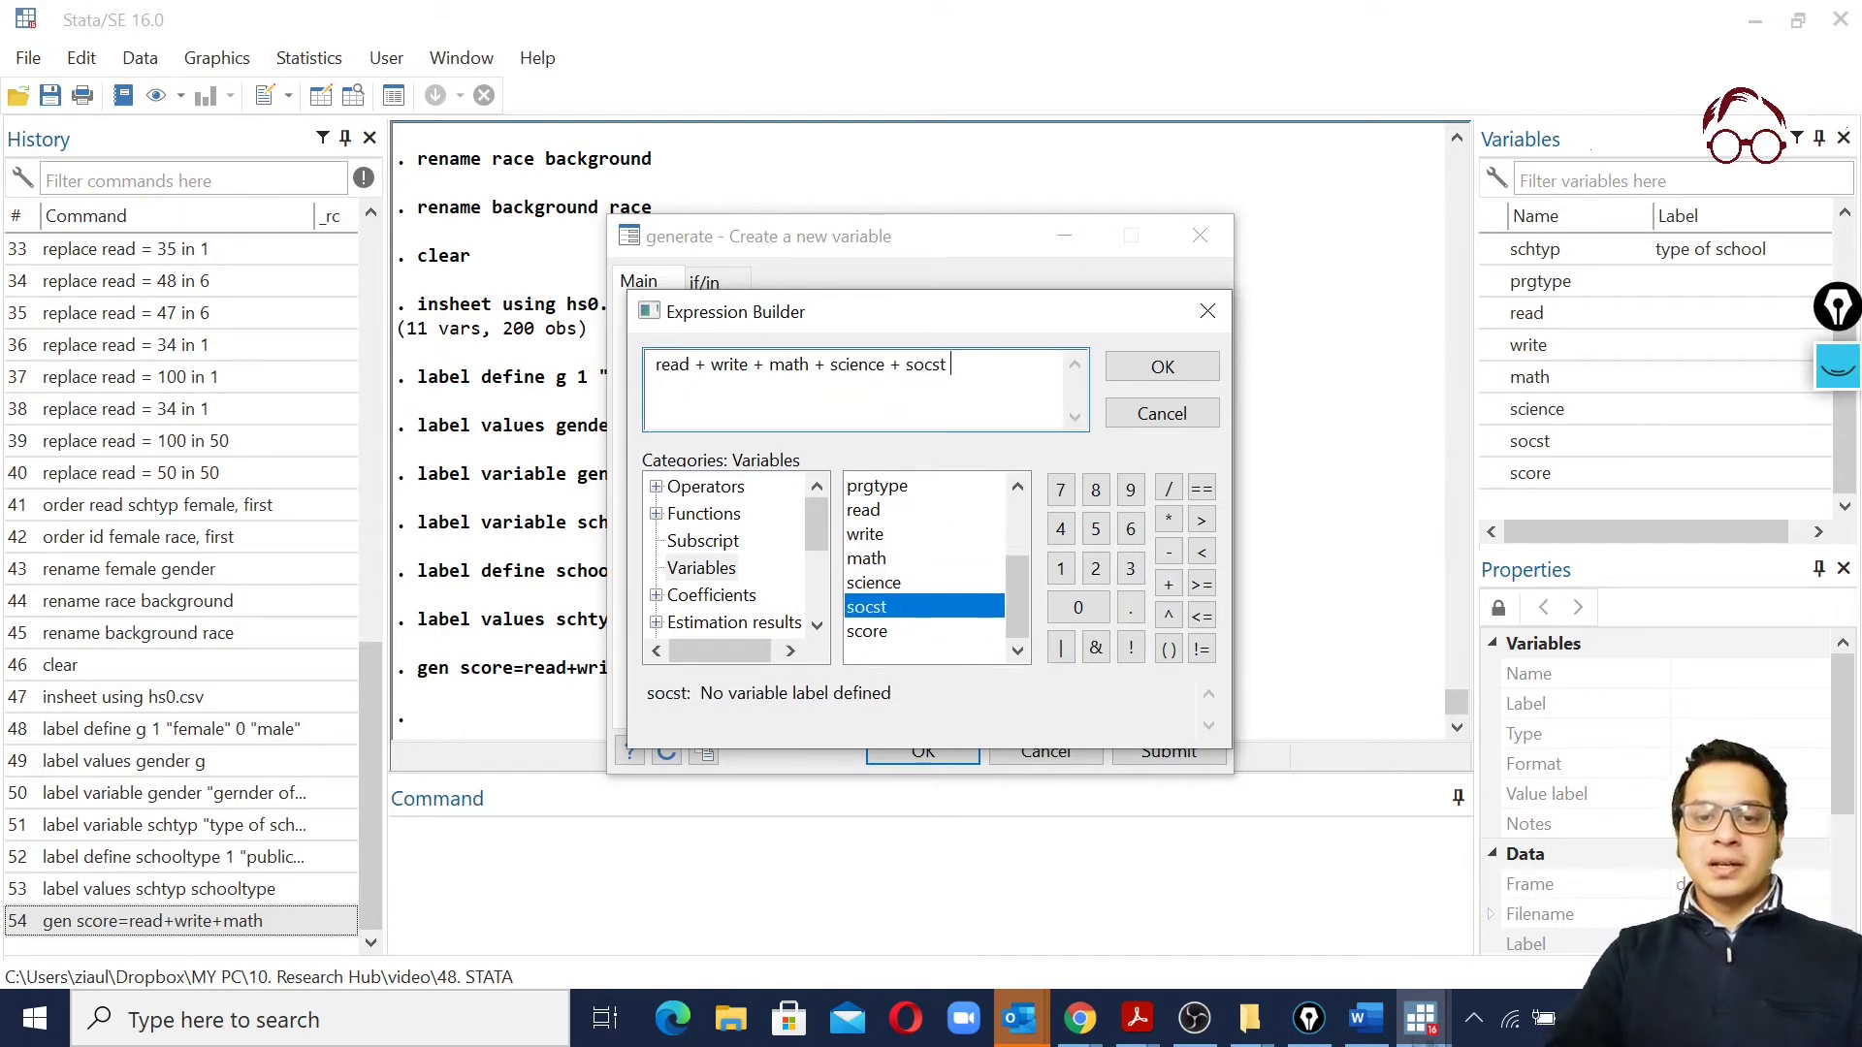
click(1195, 360)
Change the new variable's name to score2, submit the generate command and close the dialog
click(983, 357)
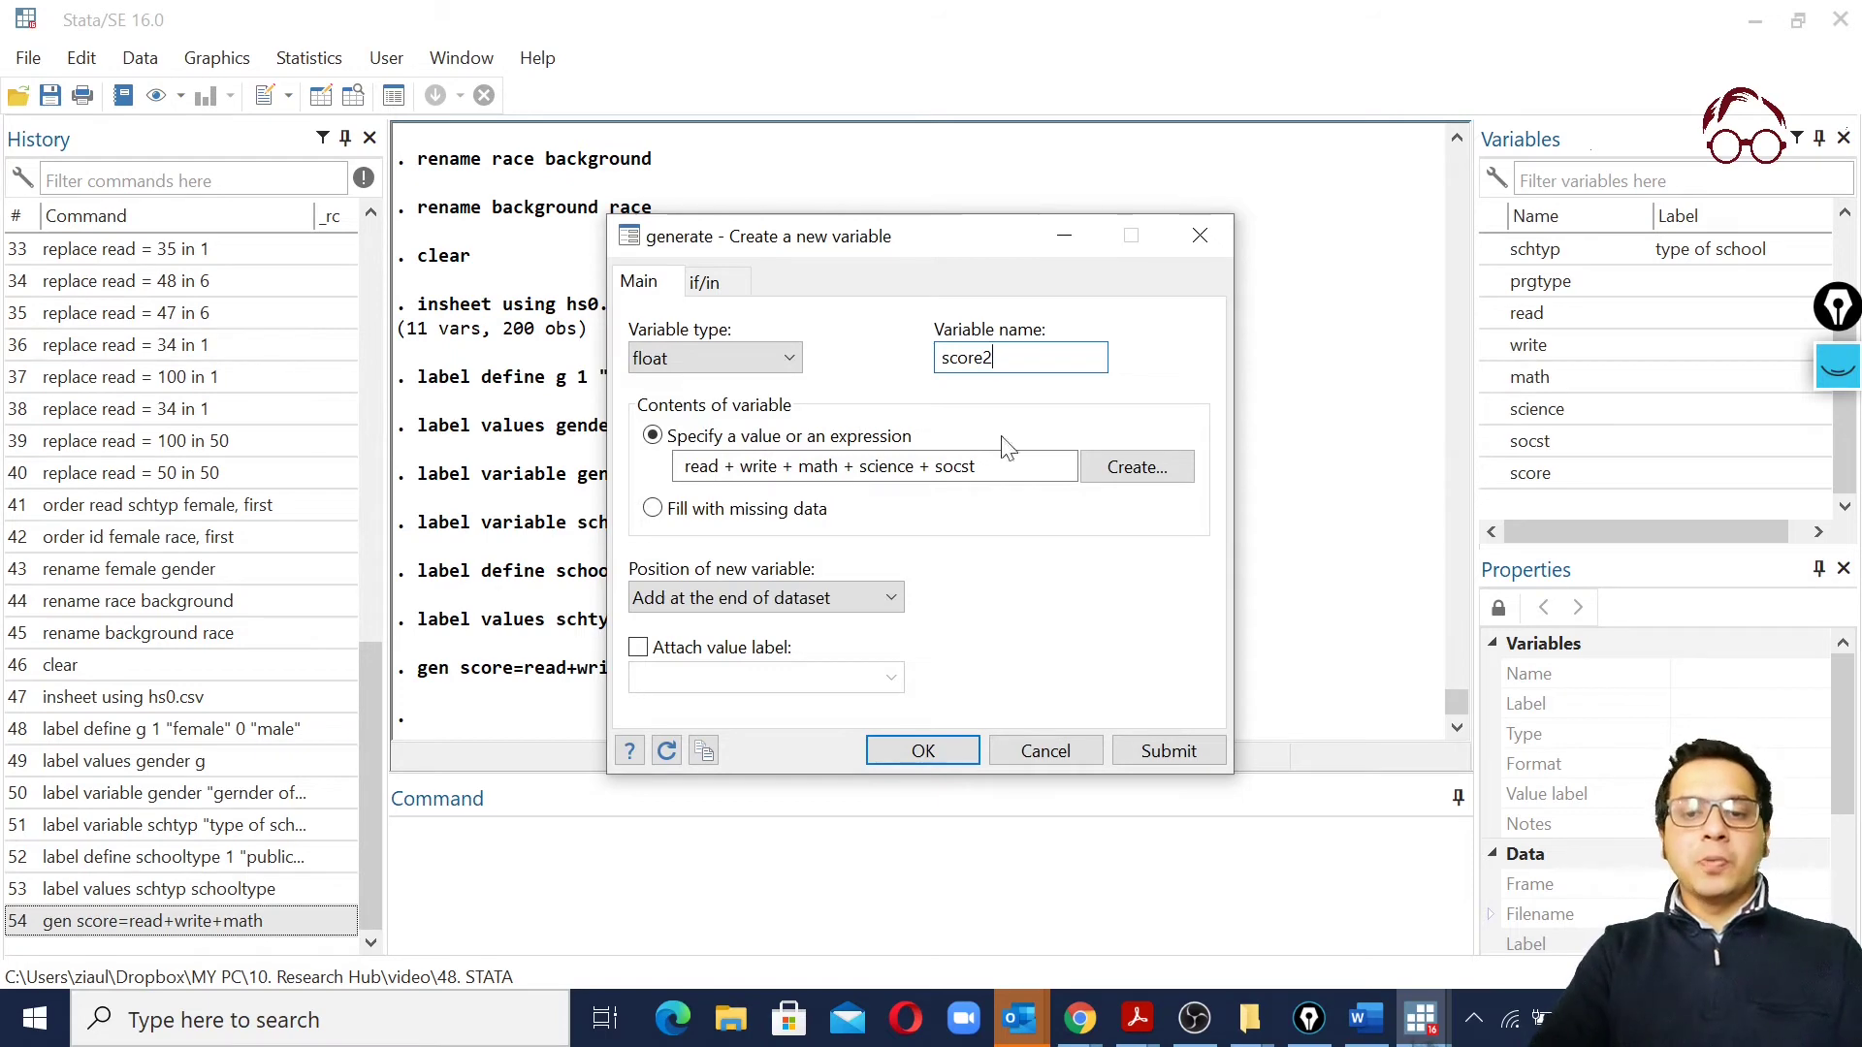
click(1185, 751)
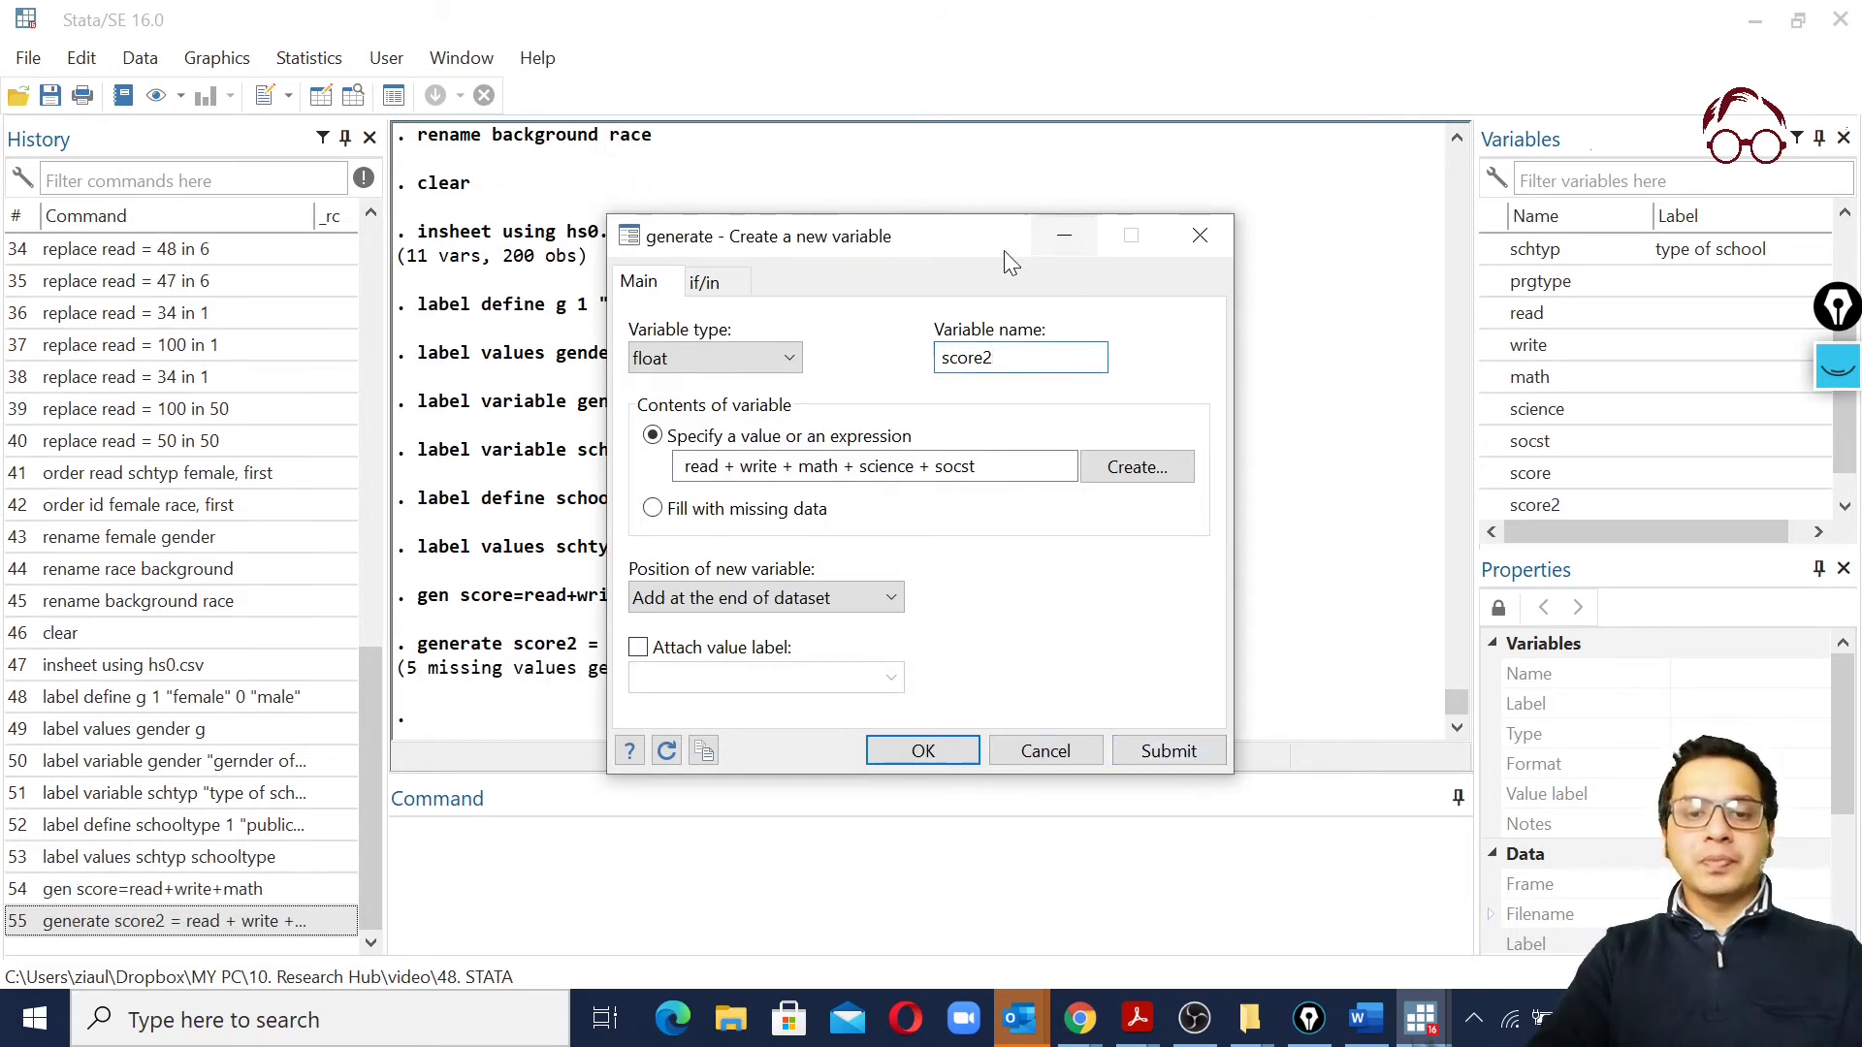
drag(1003, 251, 1206, 9)
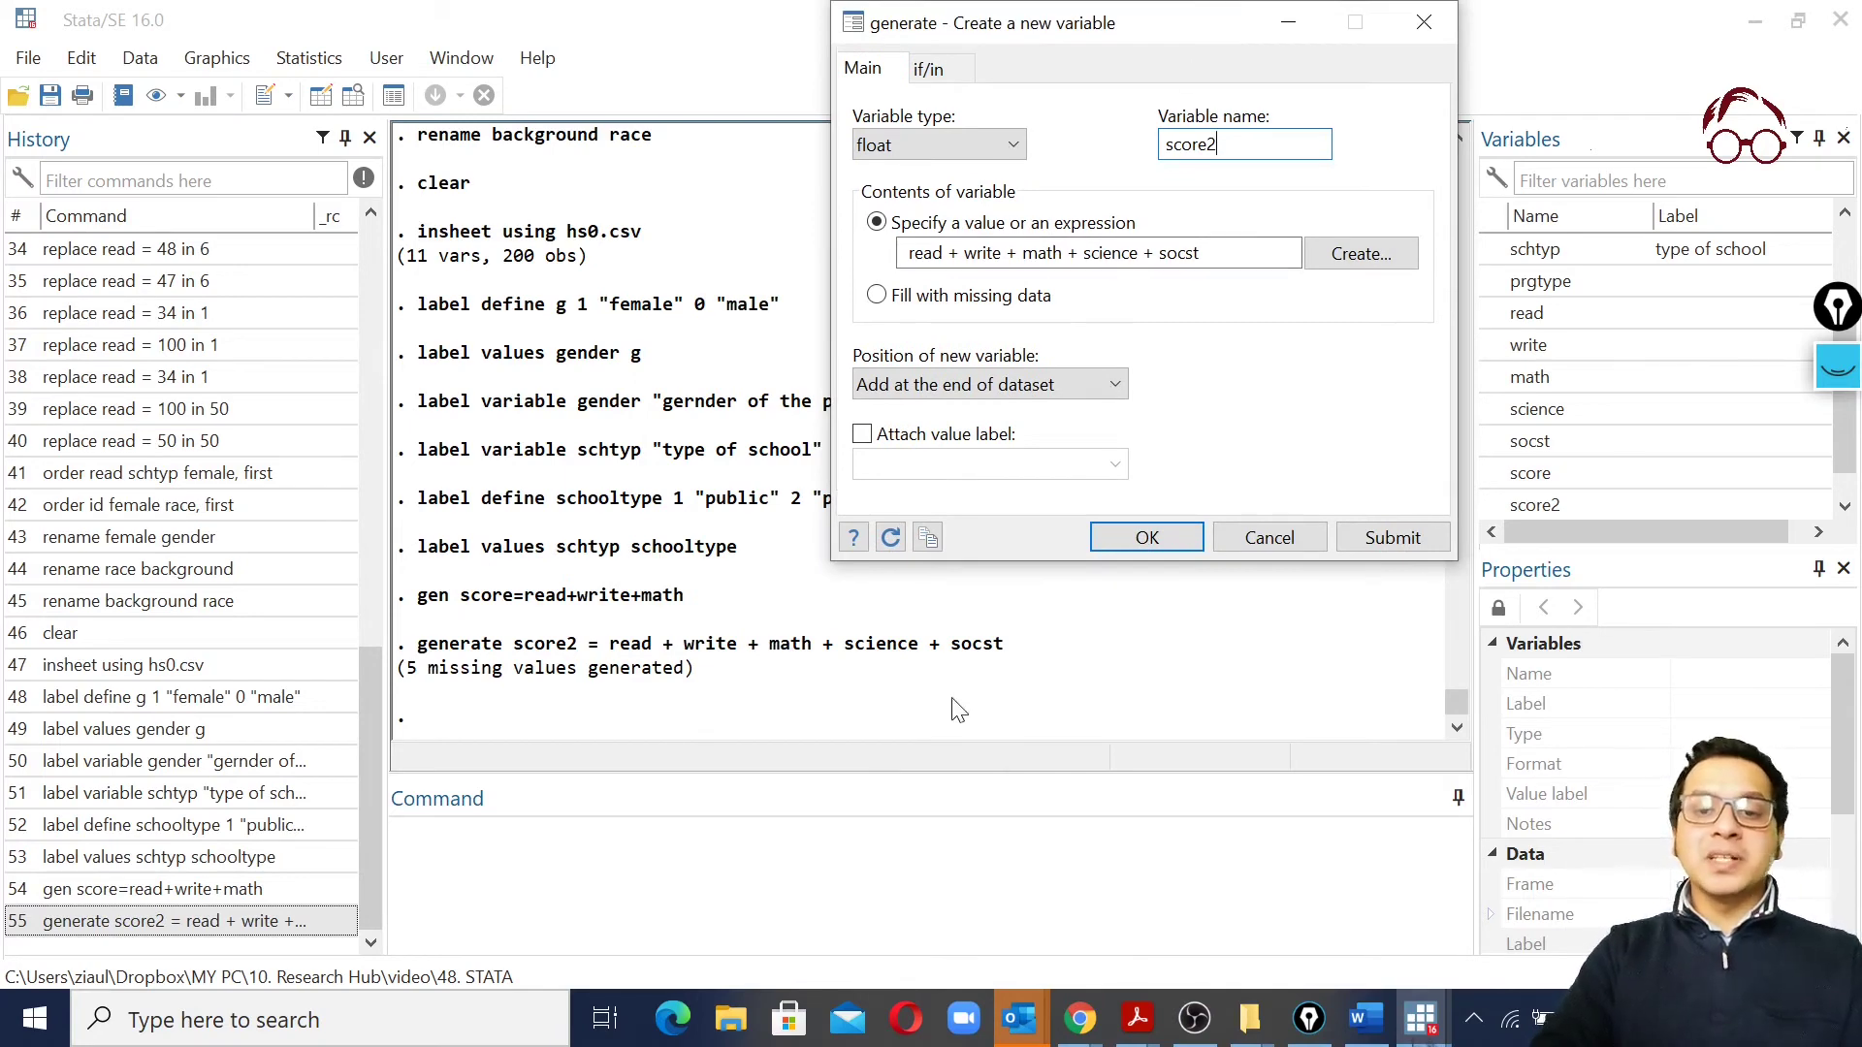
click(1270, 538)
Check for score2 in the variable list and browse its values through the dataset beside the score column
scroll(1648, 357, down, 1)
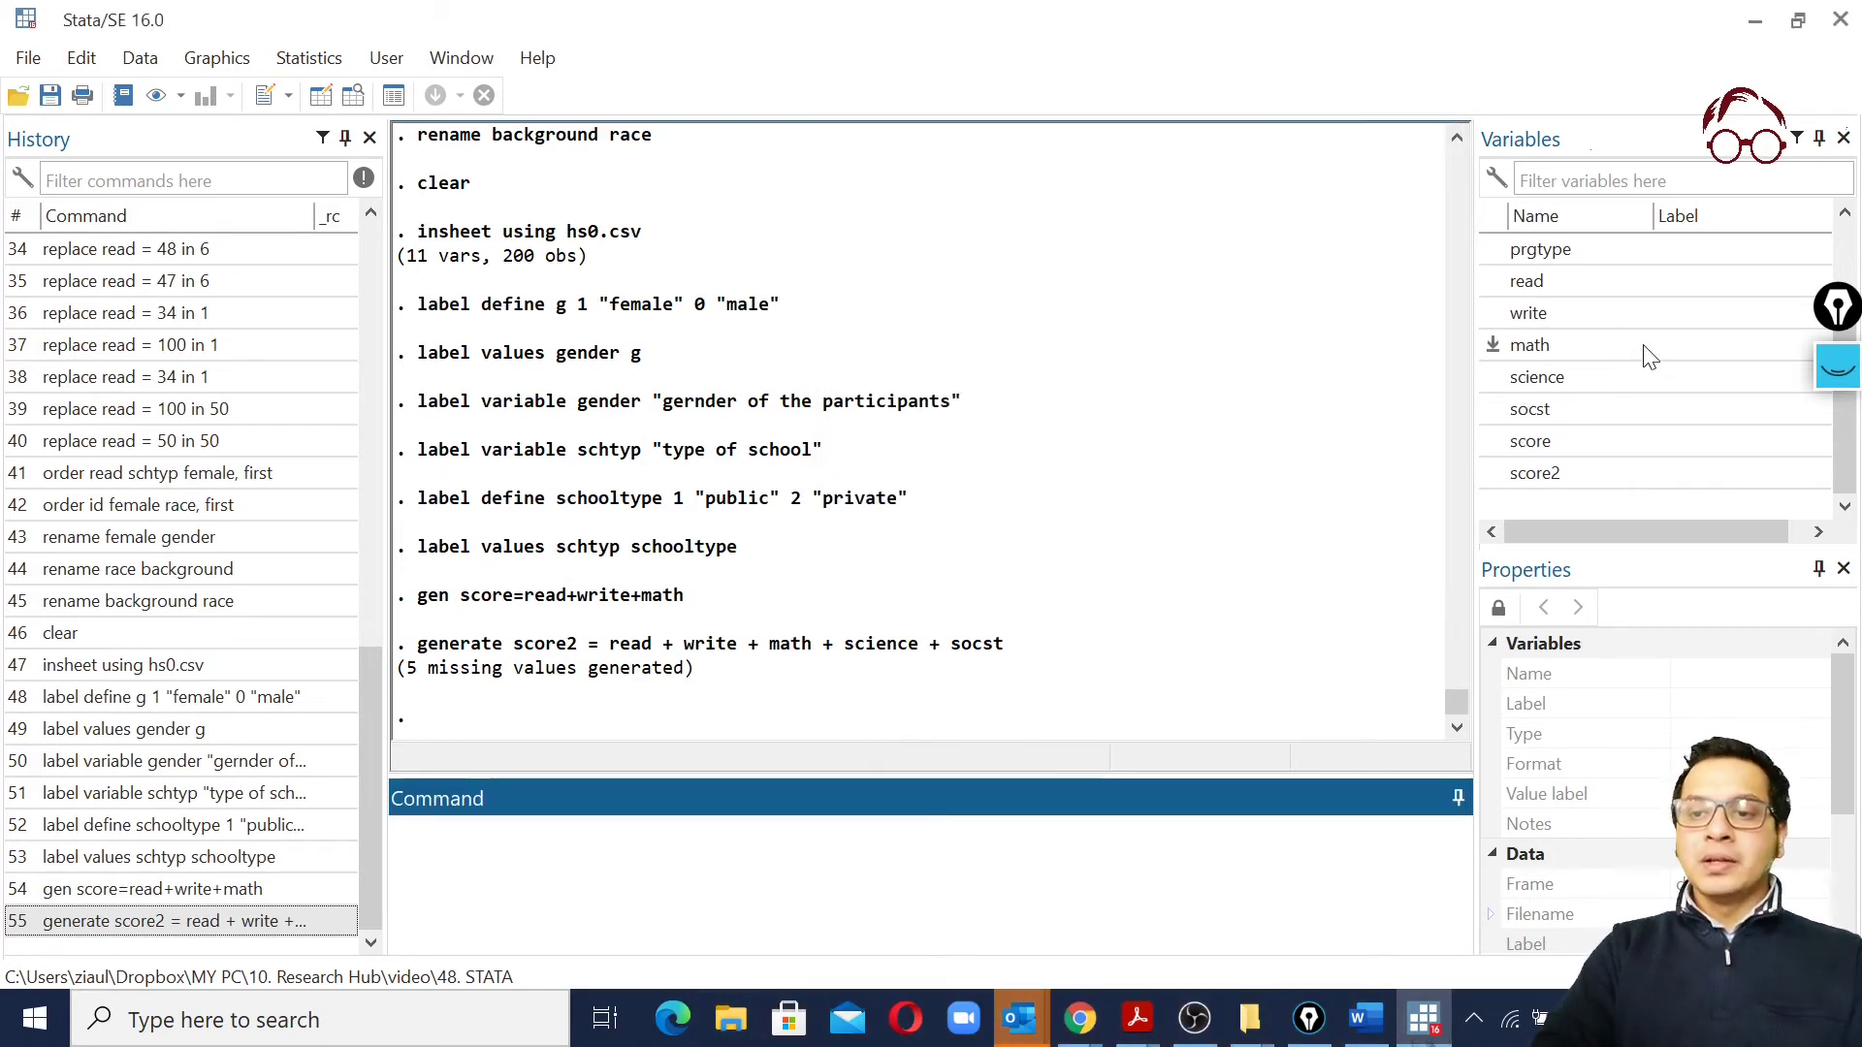
click(353, 95)
scroll(582, 543, down, 3)
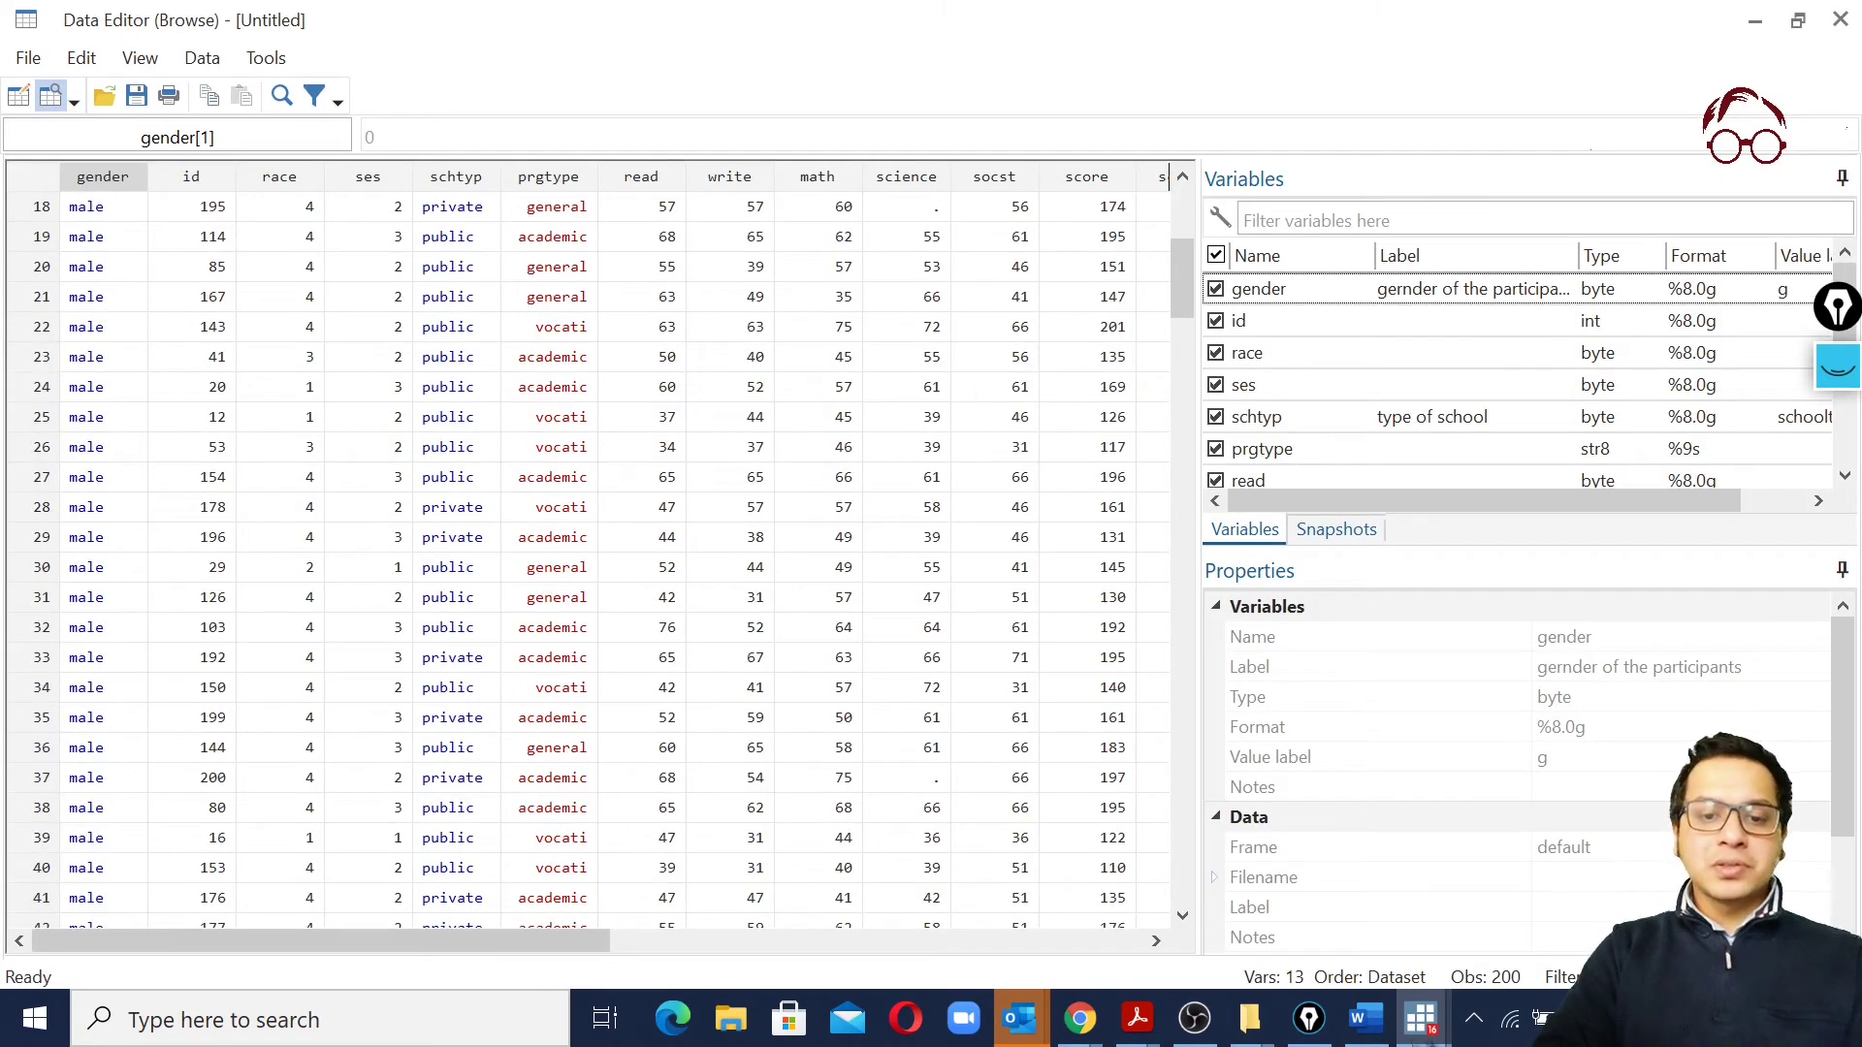
drag(550, 943, 912, 936)
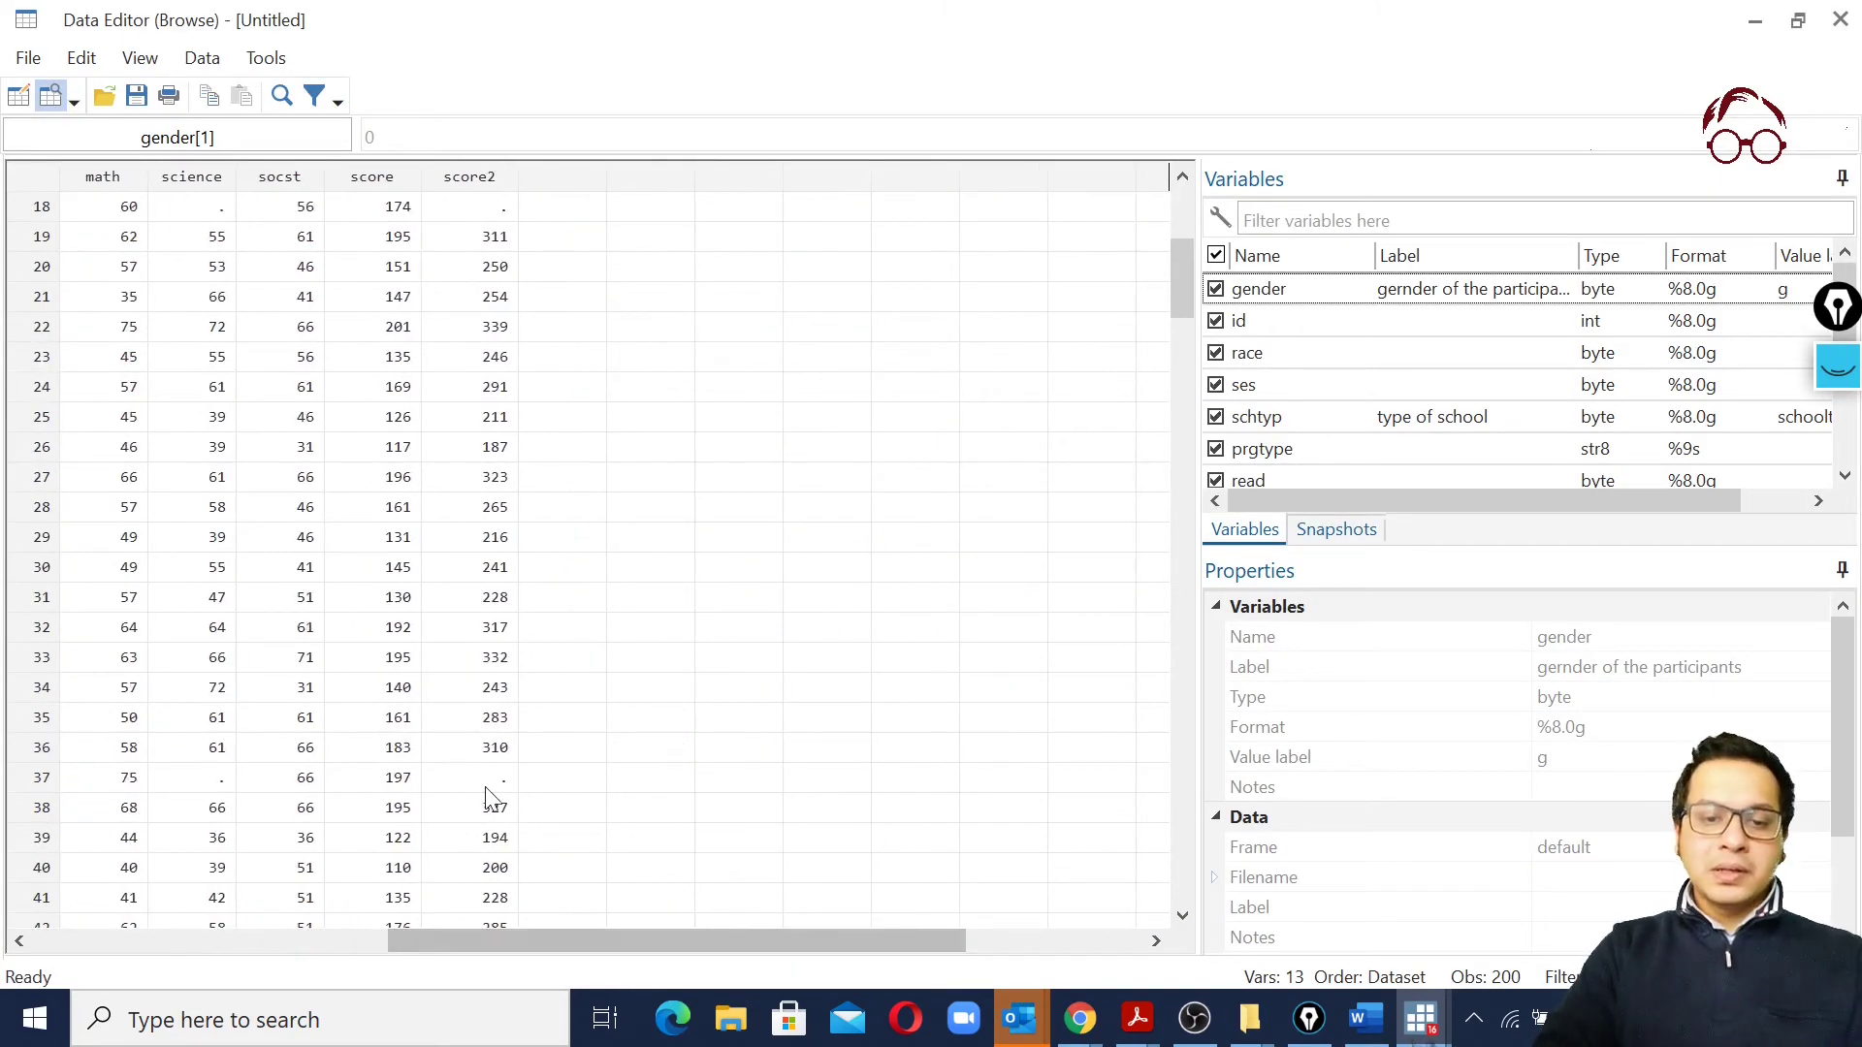
scroll(492, 800, up, 6)
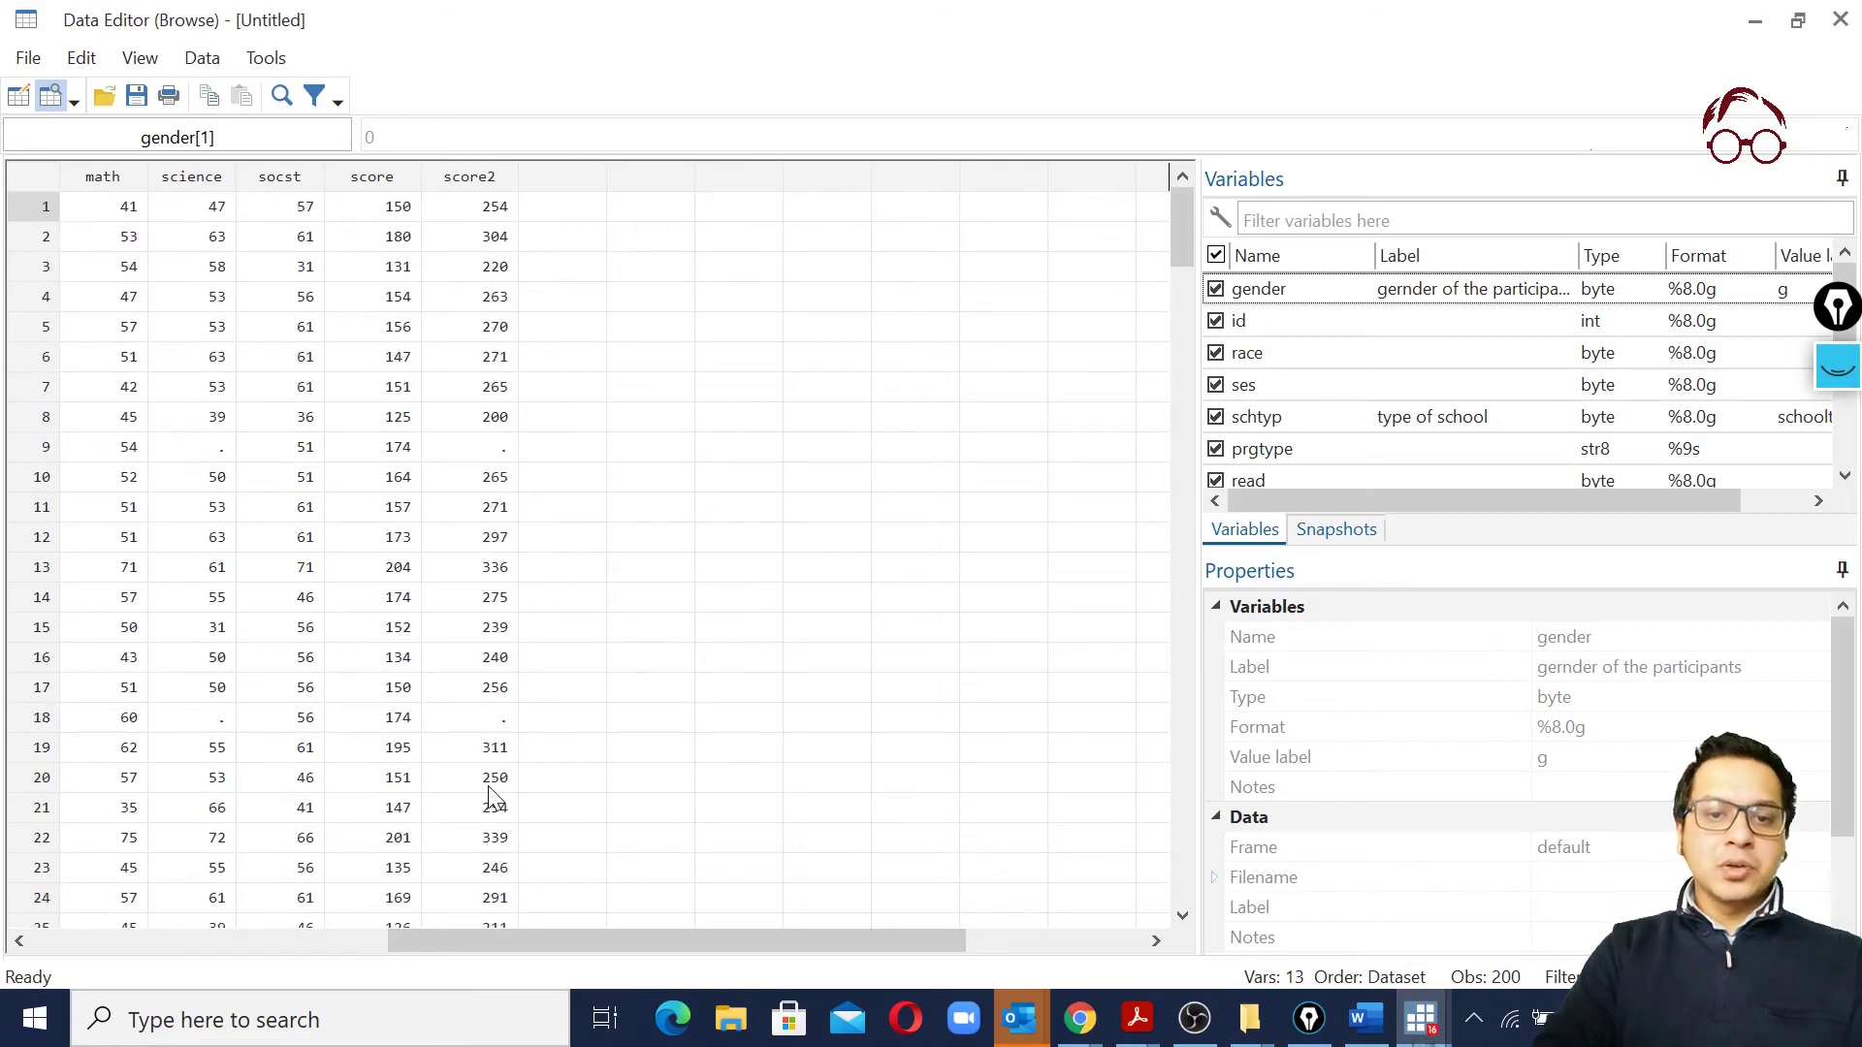
scroll(492, 800, down, 20)
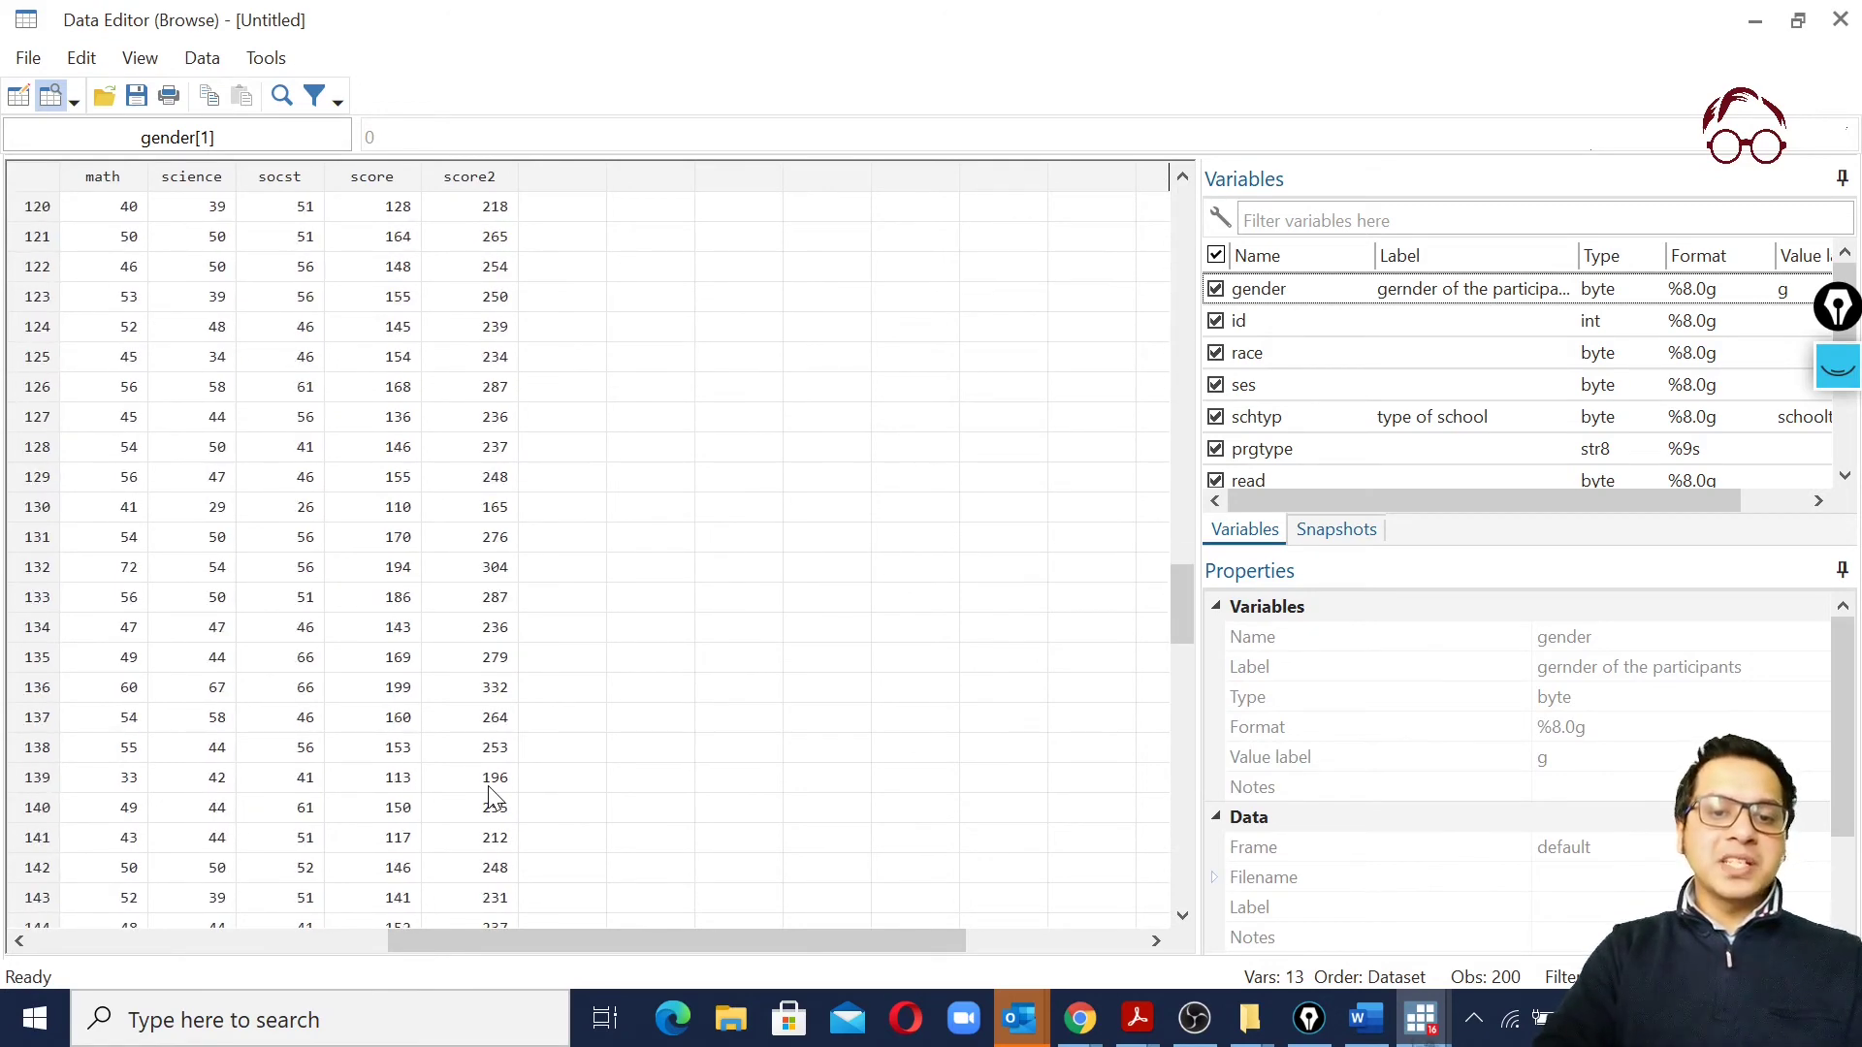
click(489, 788)
scroll(490, 788, down, 20)
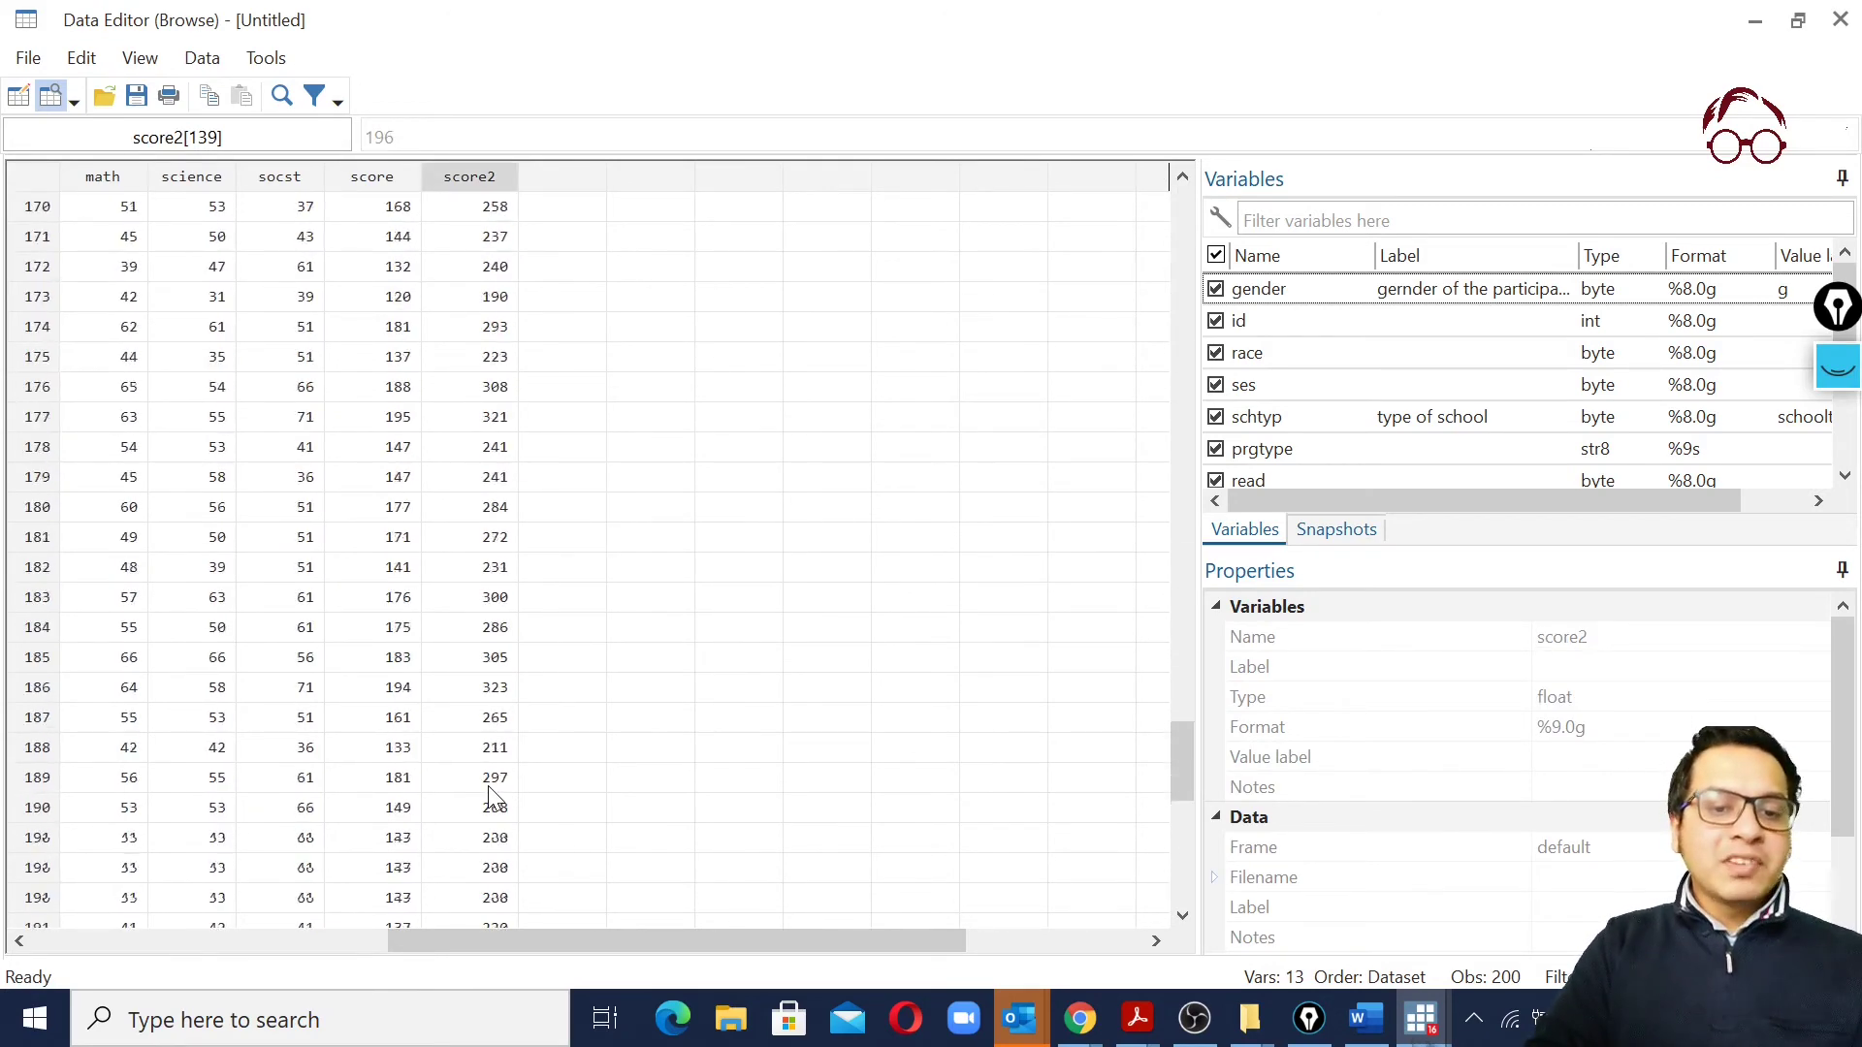
scroll(492, 800, up, 20)
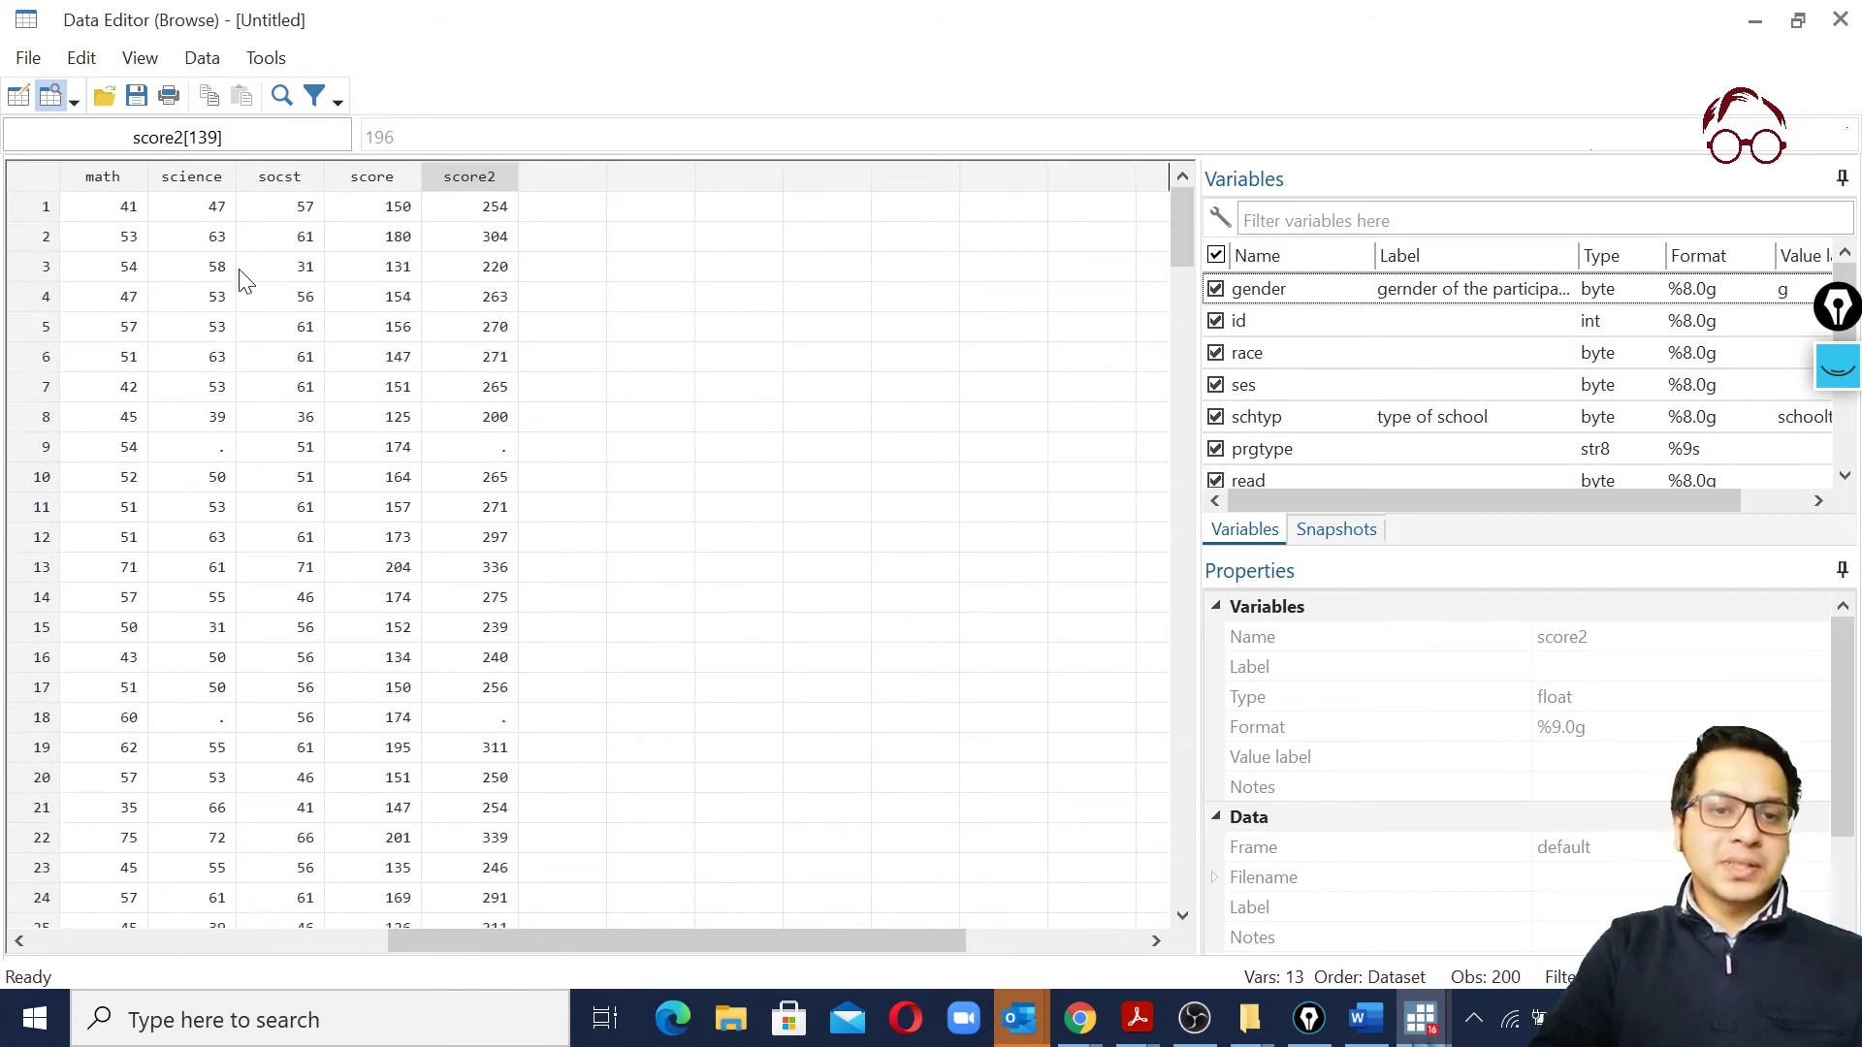
Compare the science and score2 cells in observations 9 and 18, and close the data view
click(219, 452)
click(223, 726)
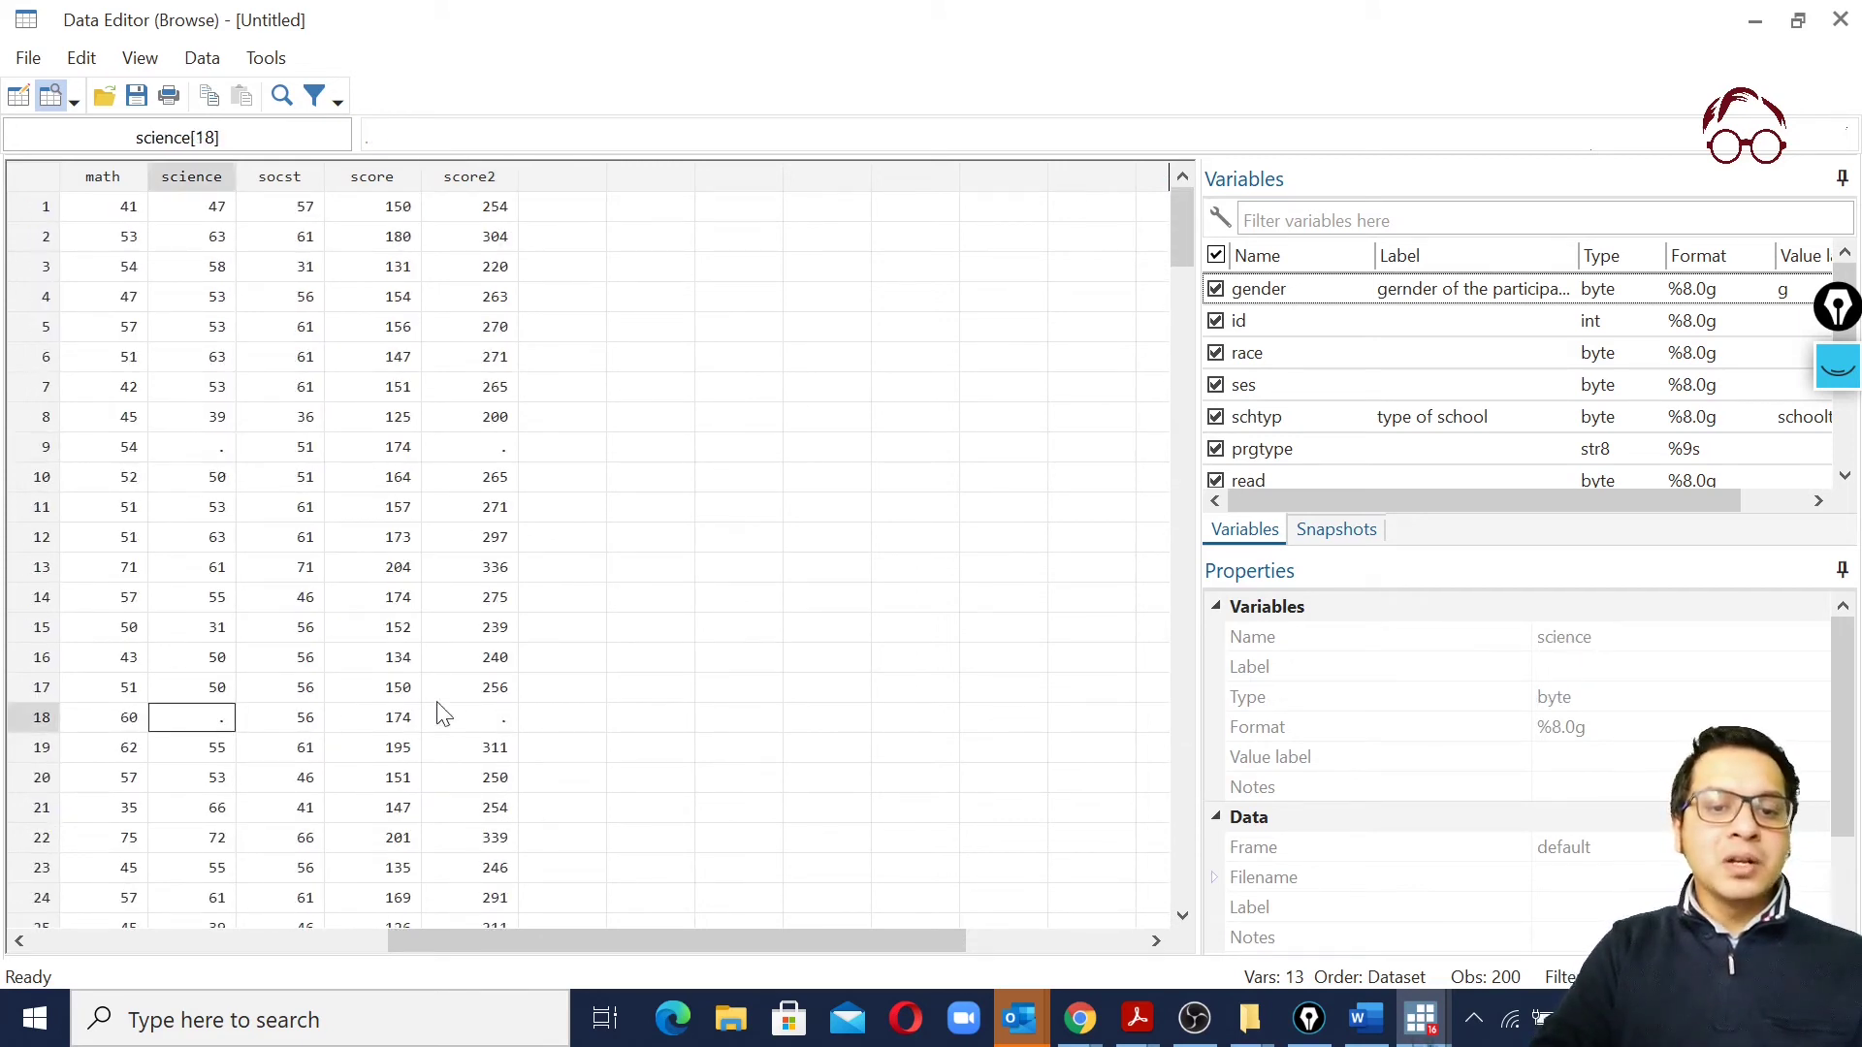
click(469, 718)
click(437, 453)
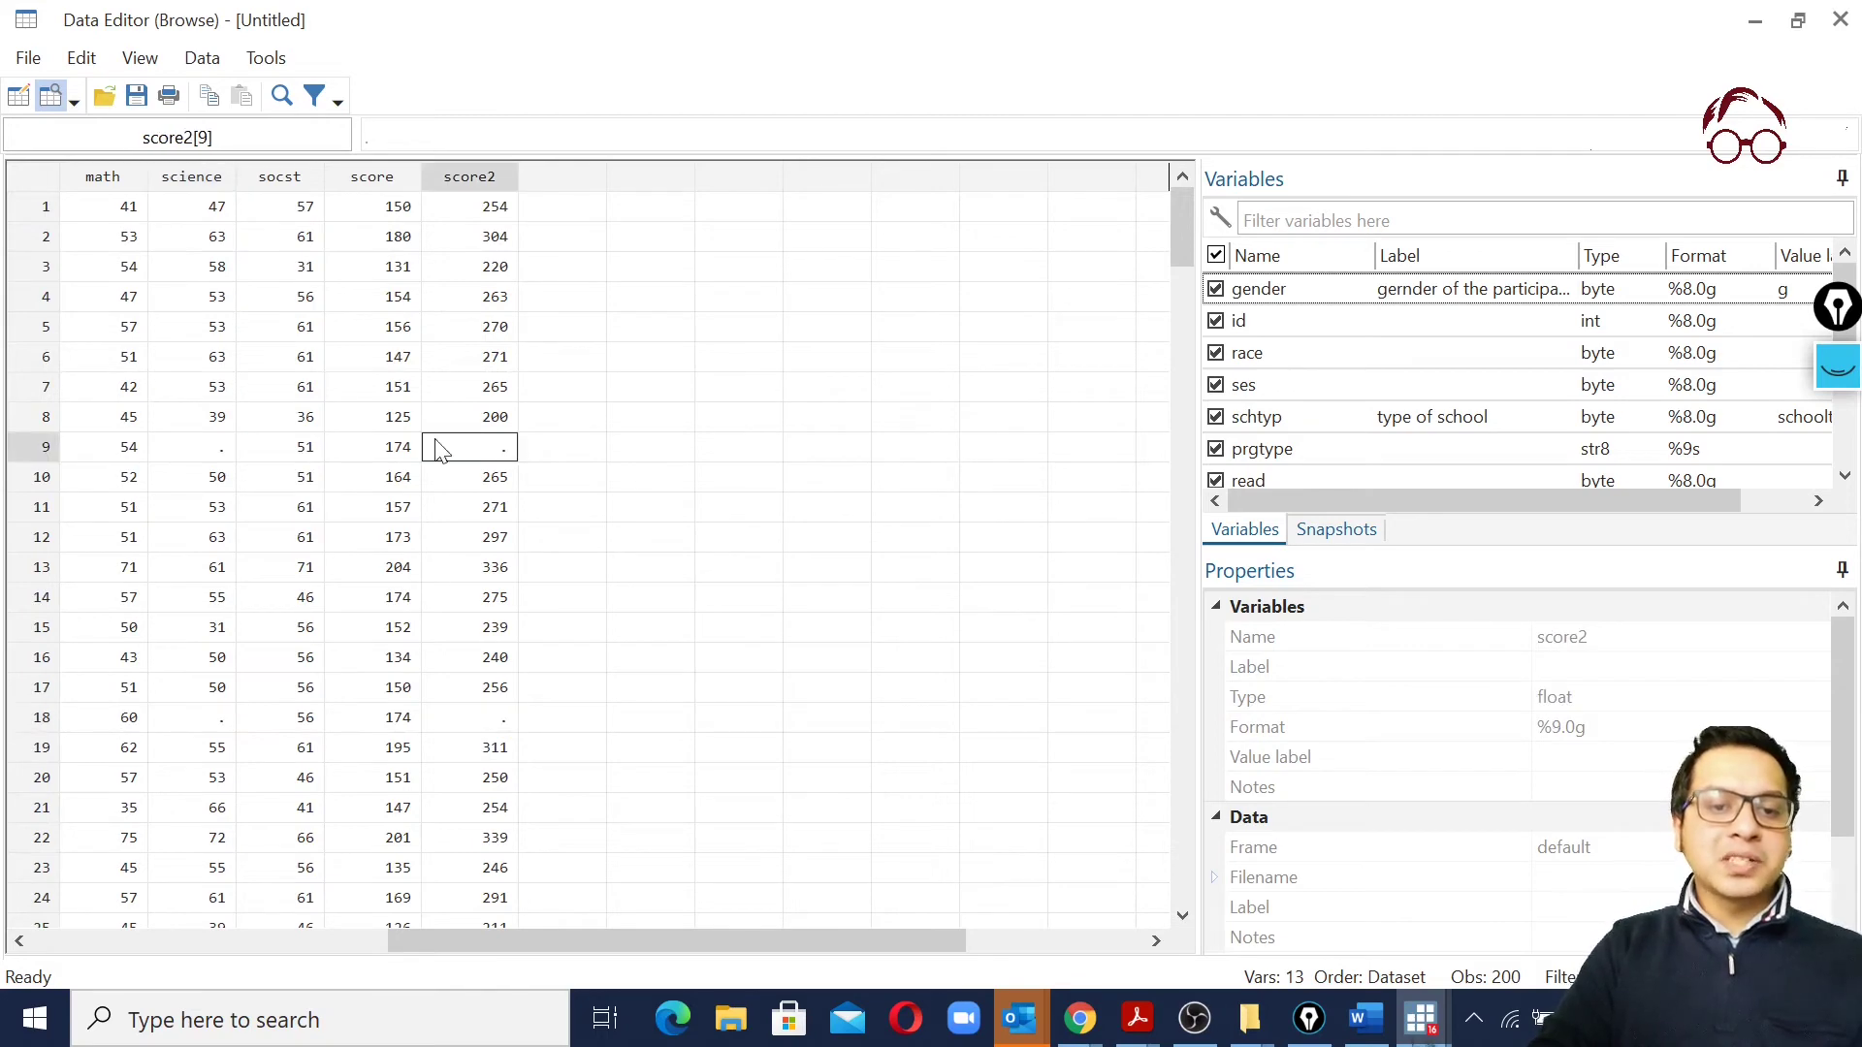
click(223, 453)
click(1839, 20)
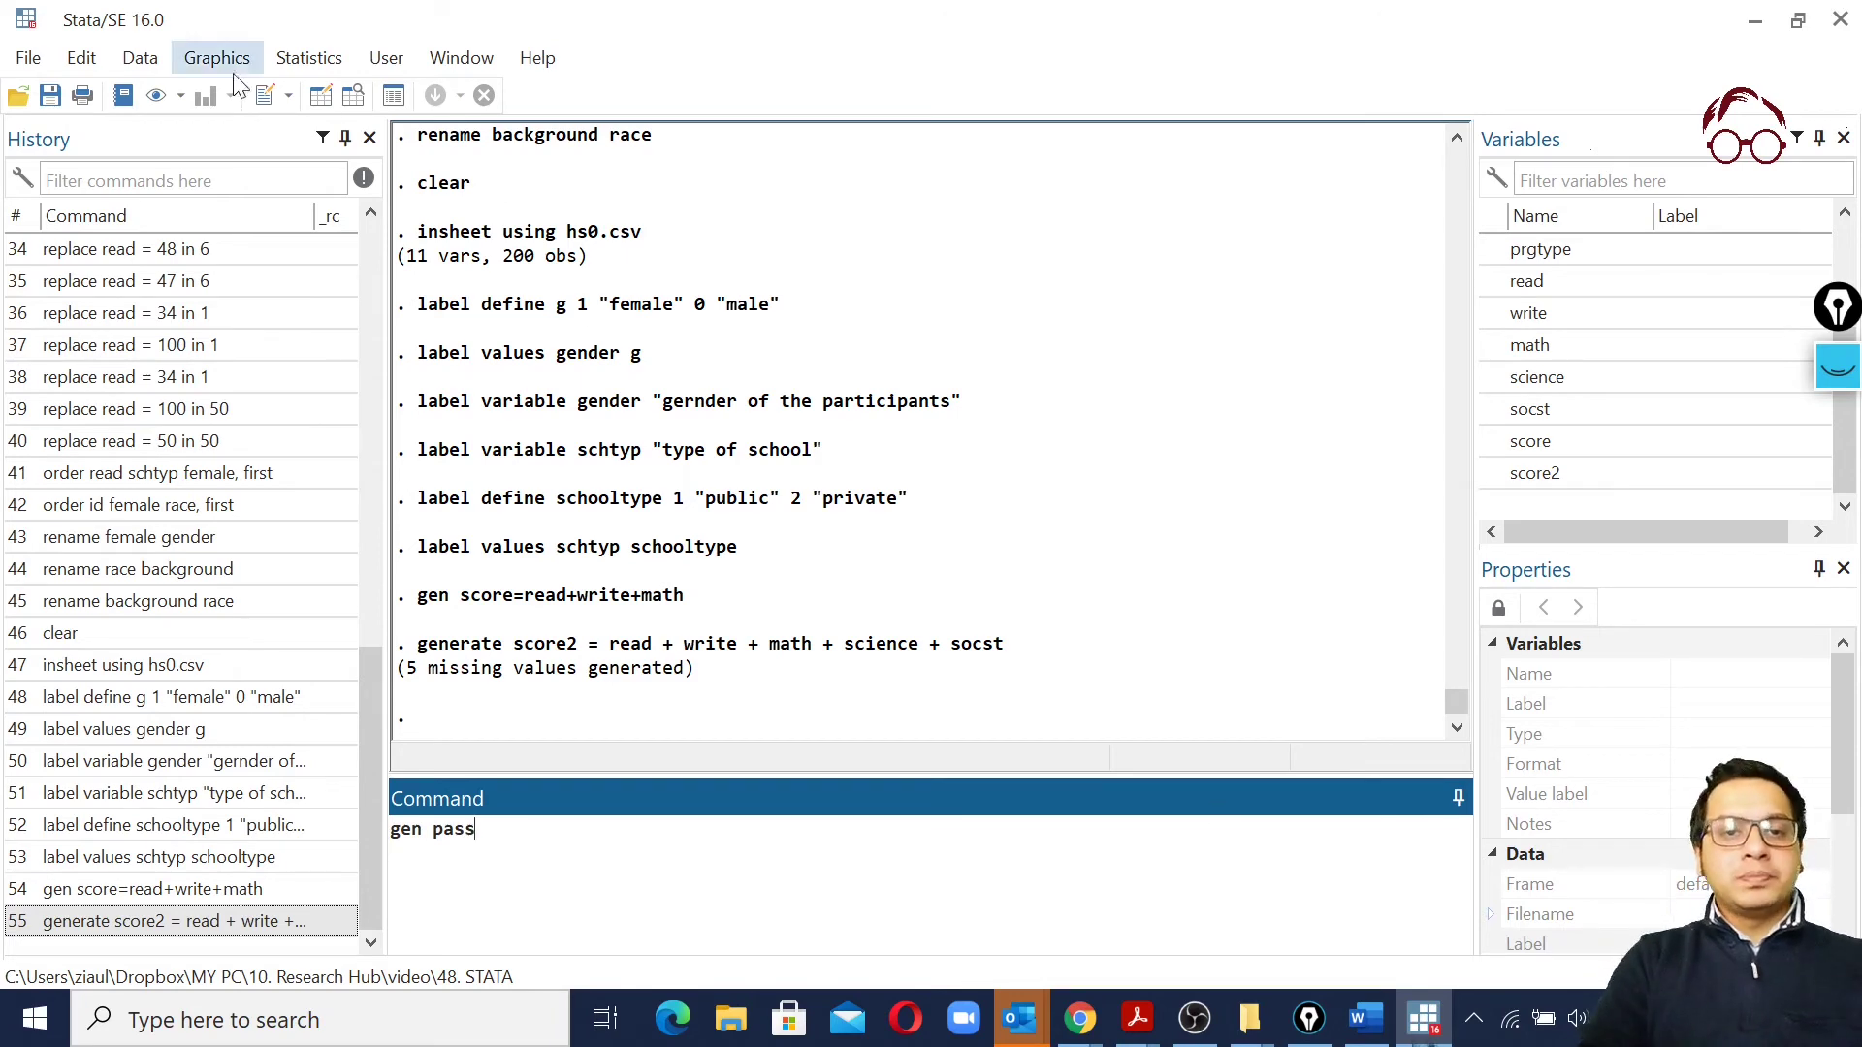
Review the score column in the dataset, run gen pass=1 if score>=150, and check for pass in the variable list
click(353, 95)
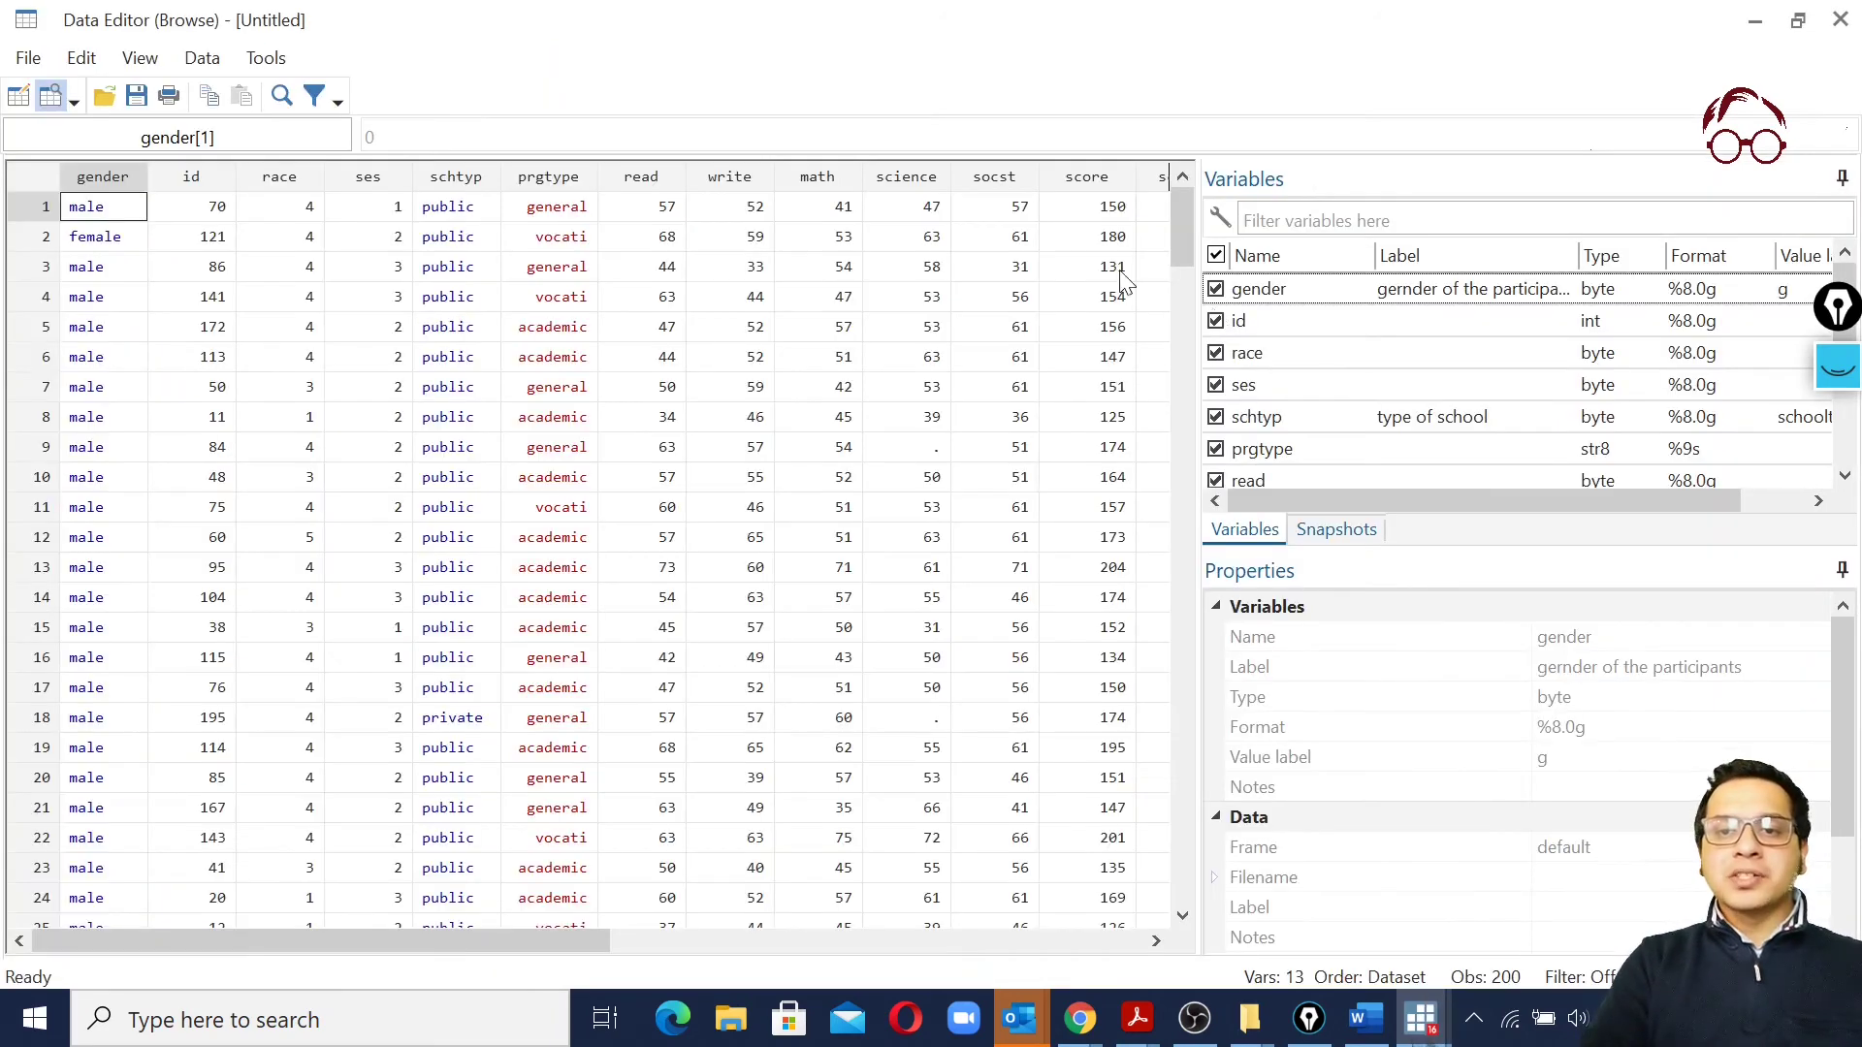
click(1117, 179)
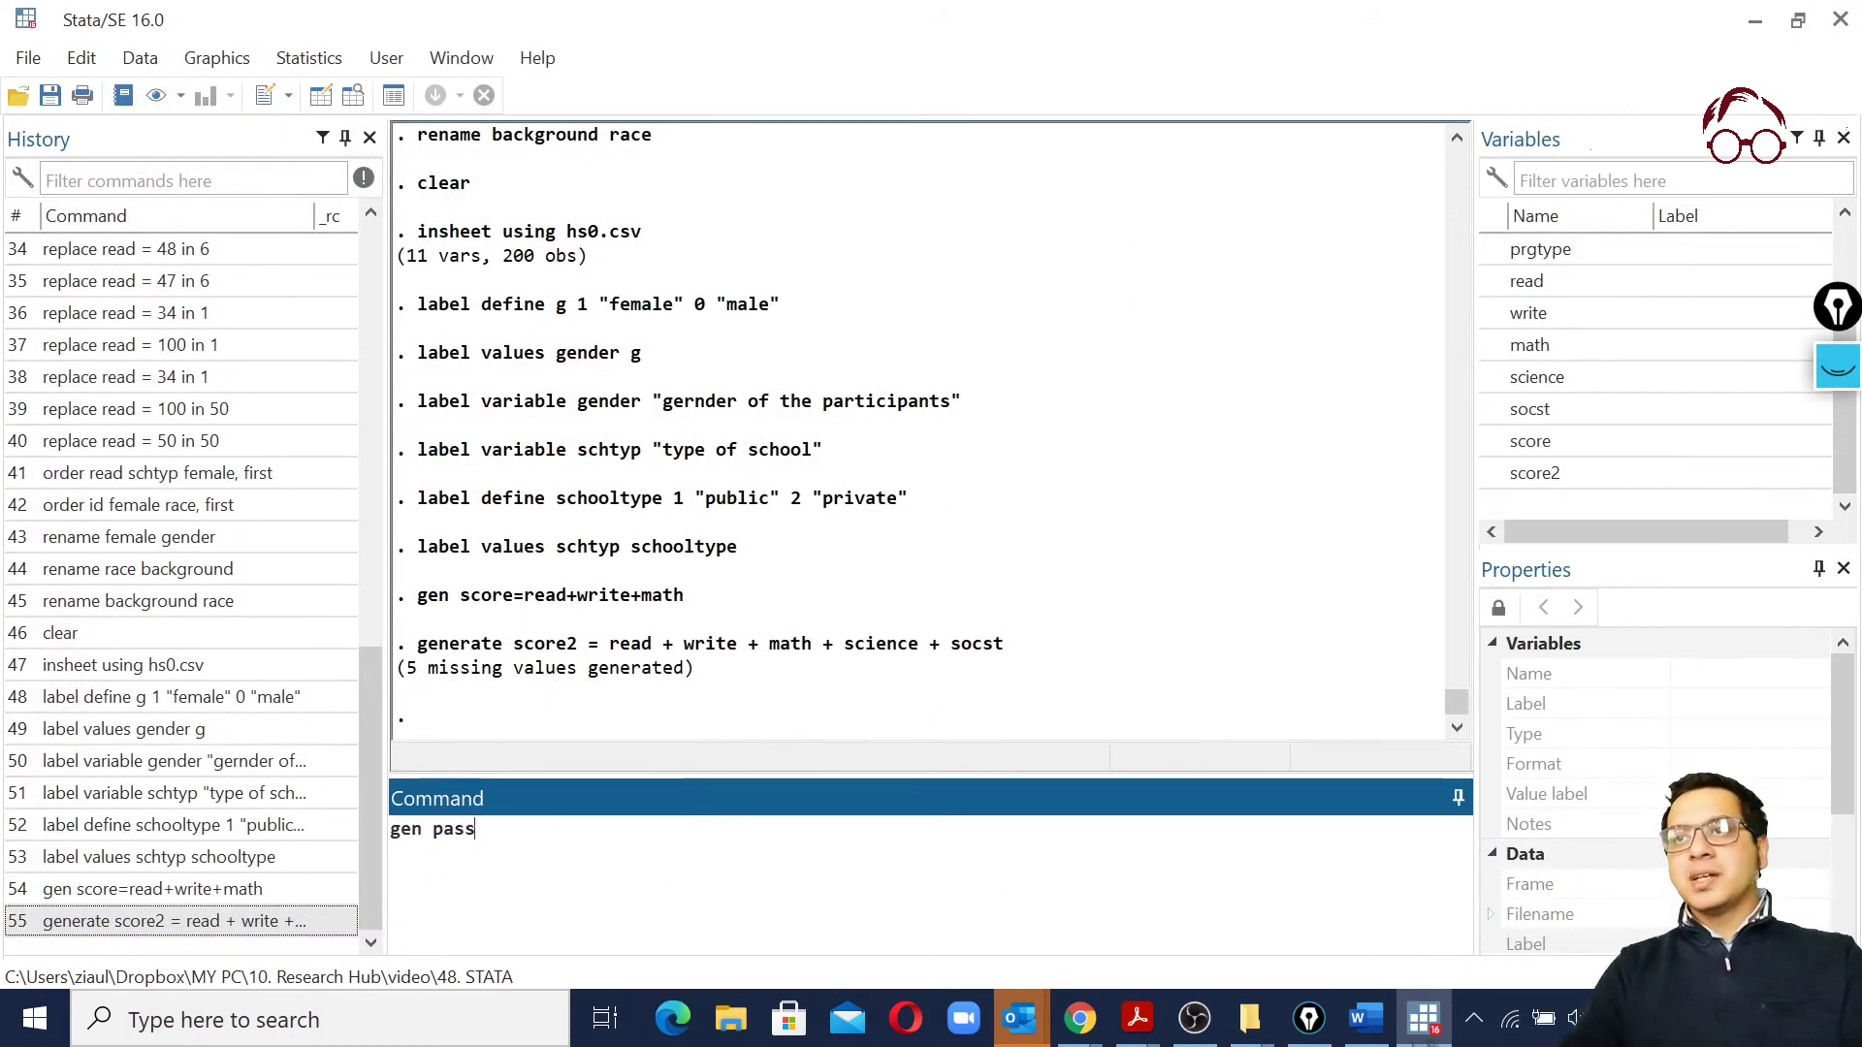
text(=)
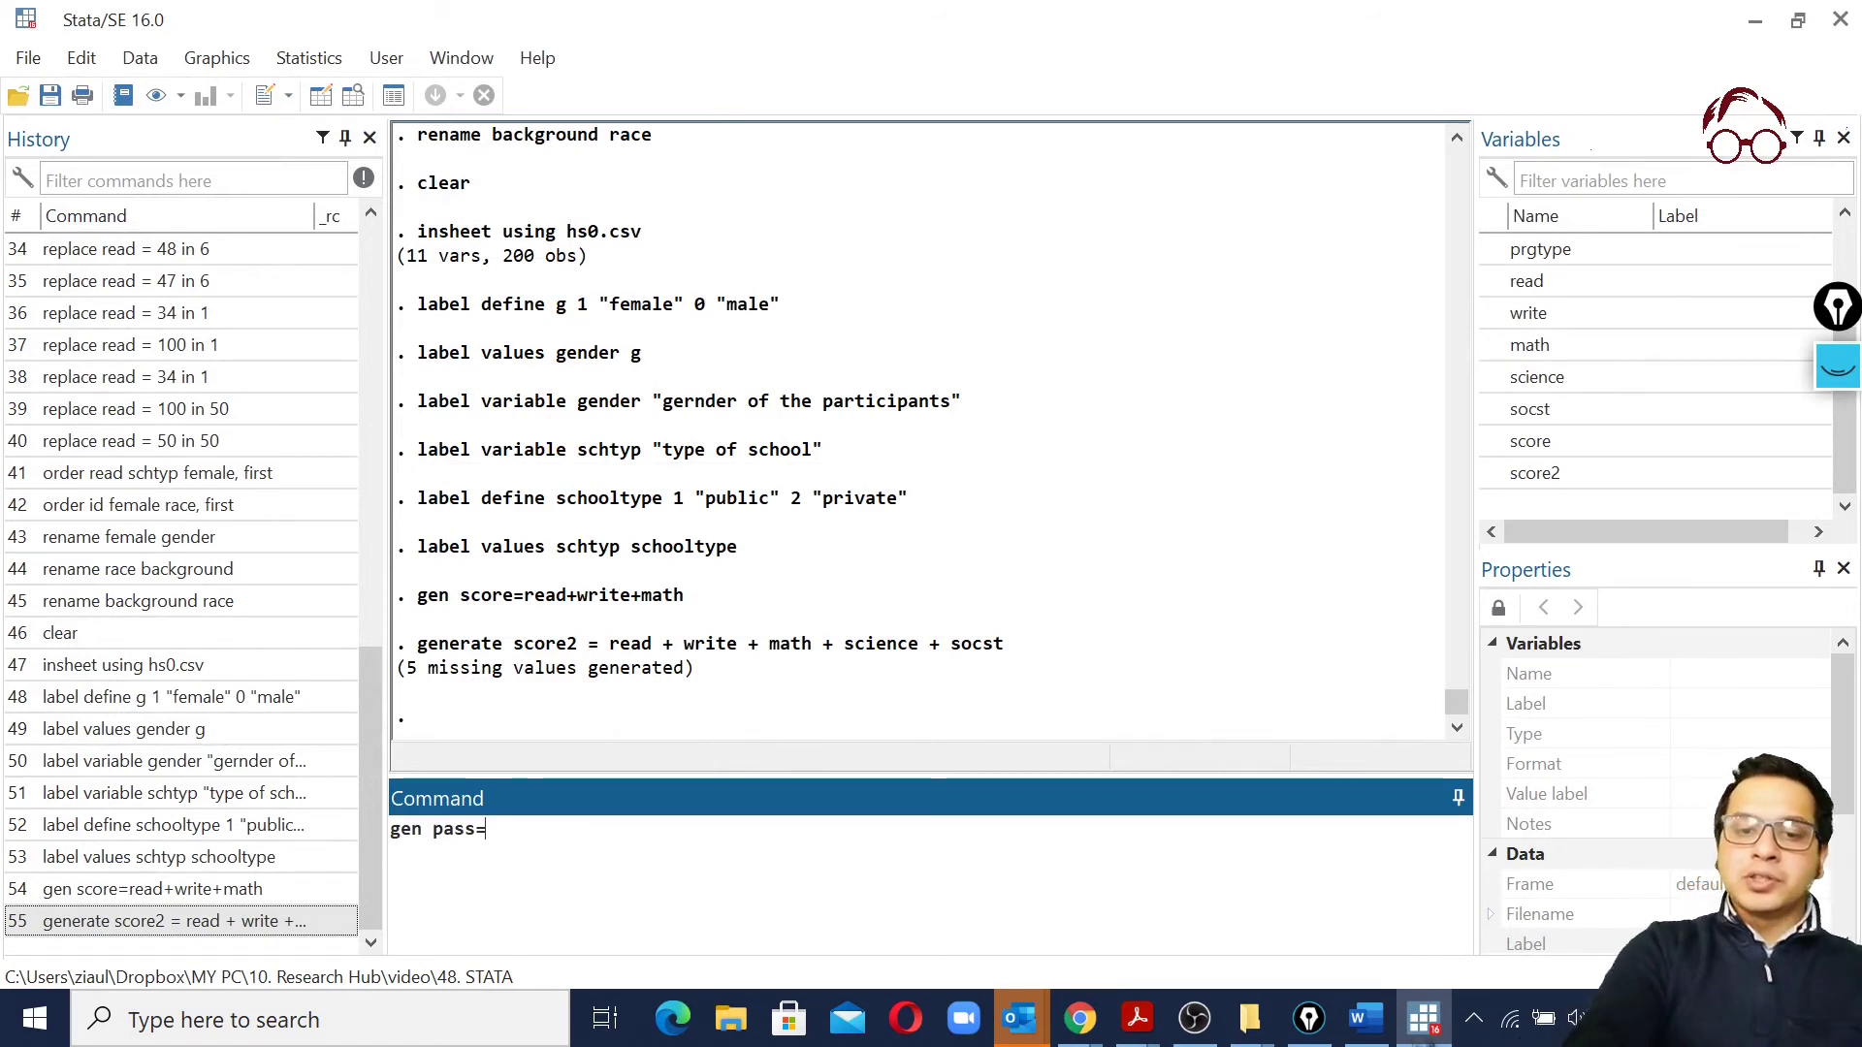
text(1 i)
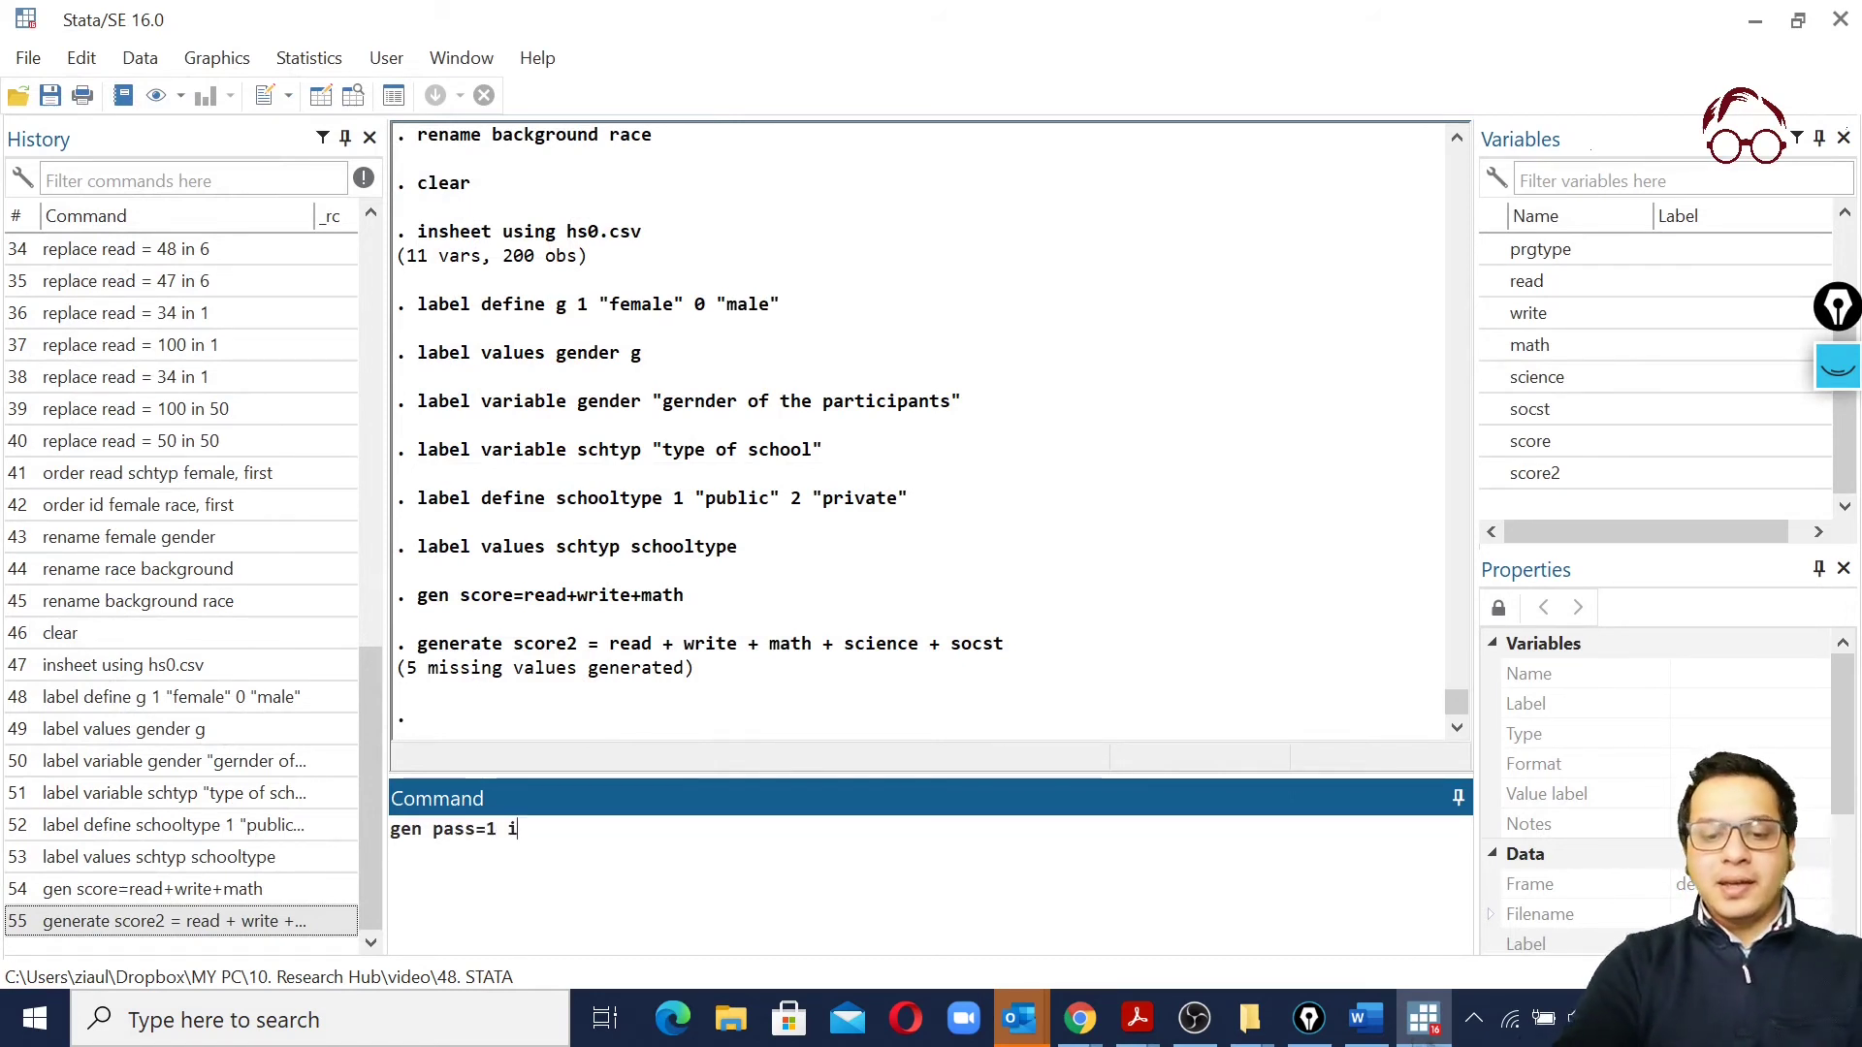
text(f score>=)
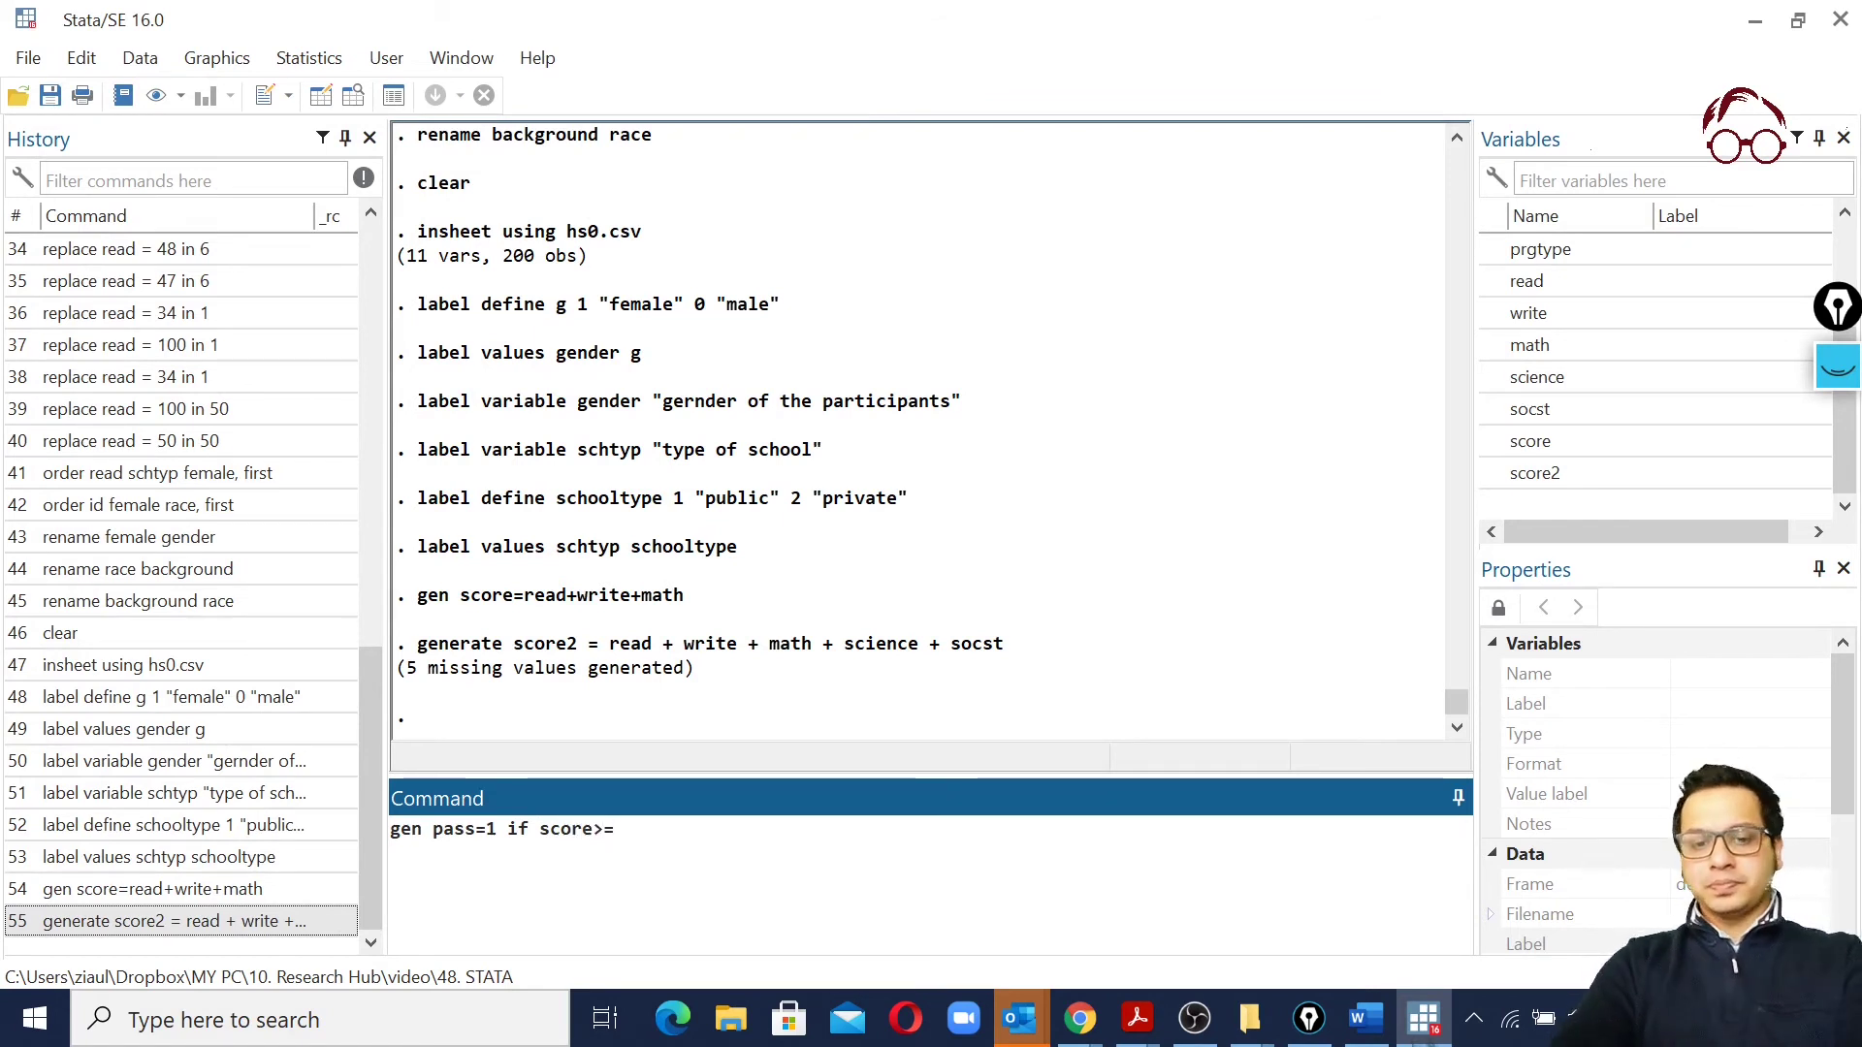
text(150)
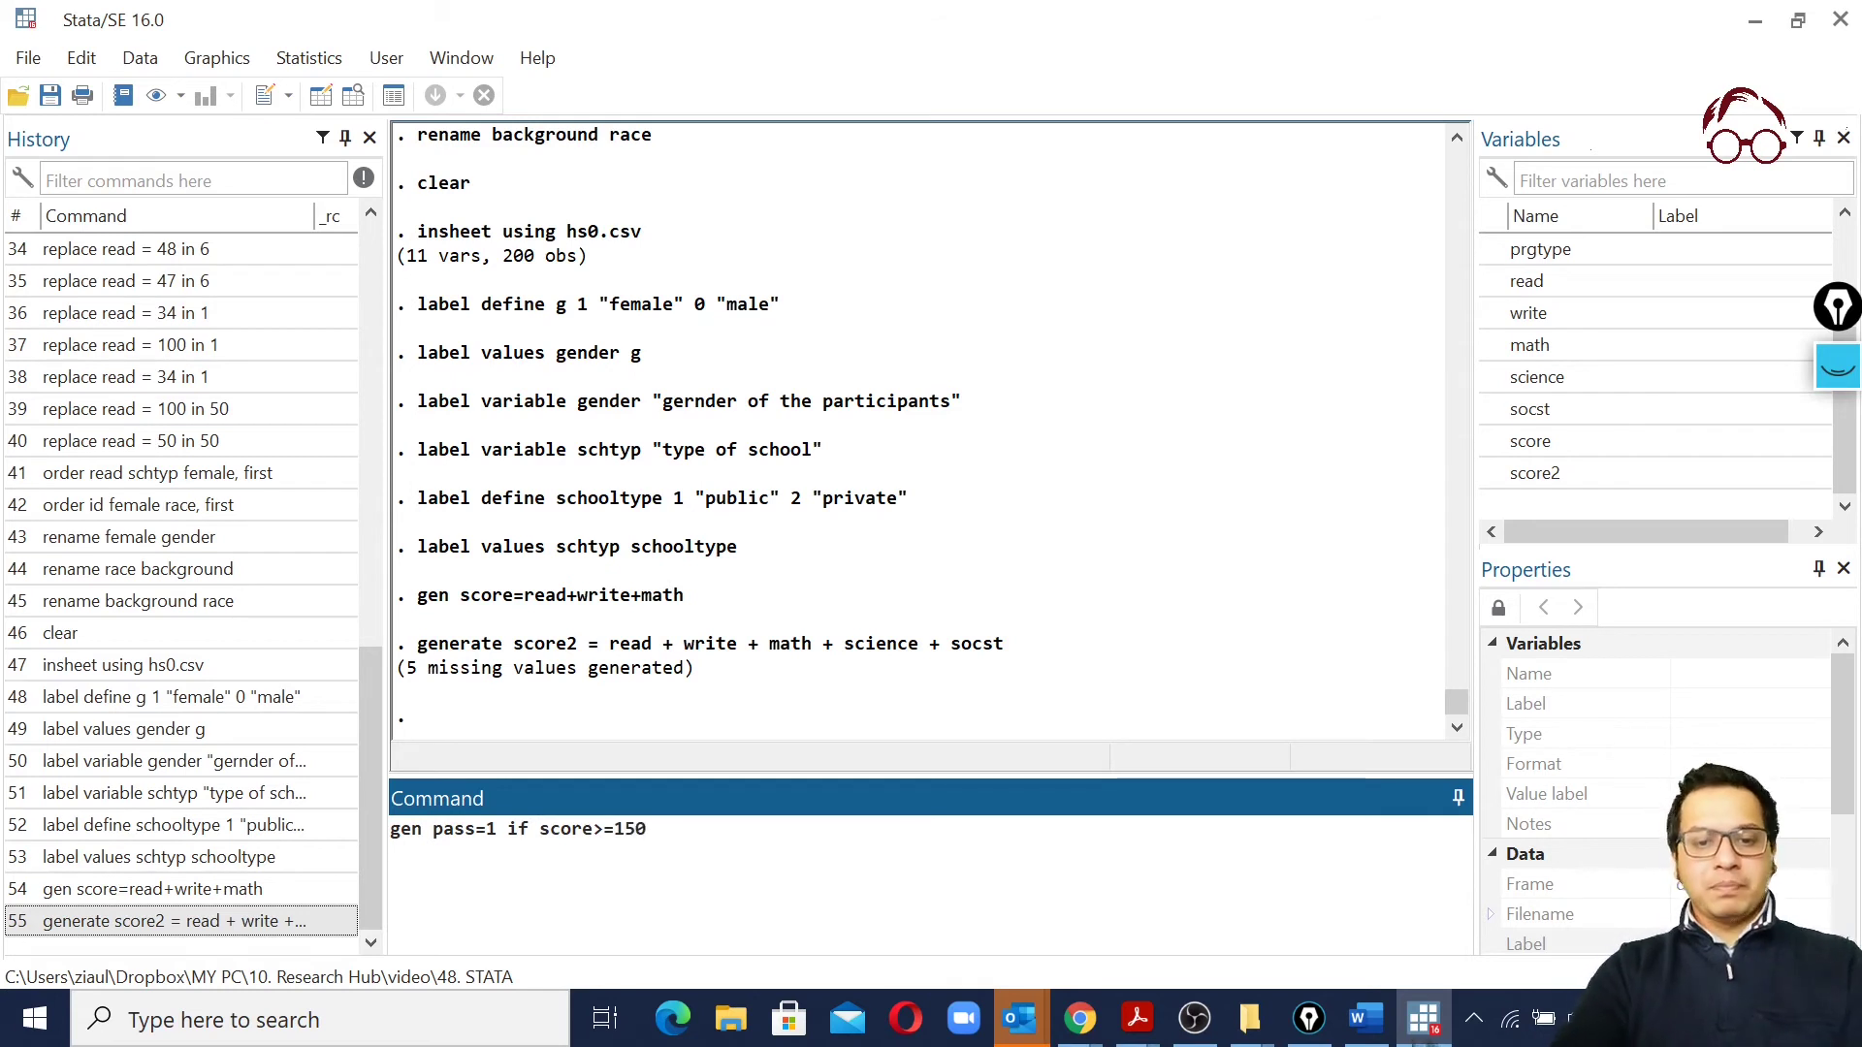
key(Return)
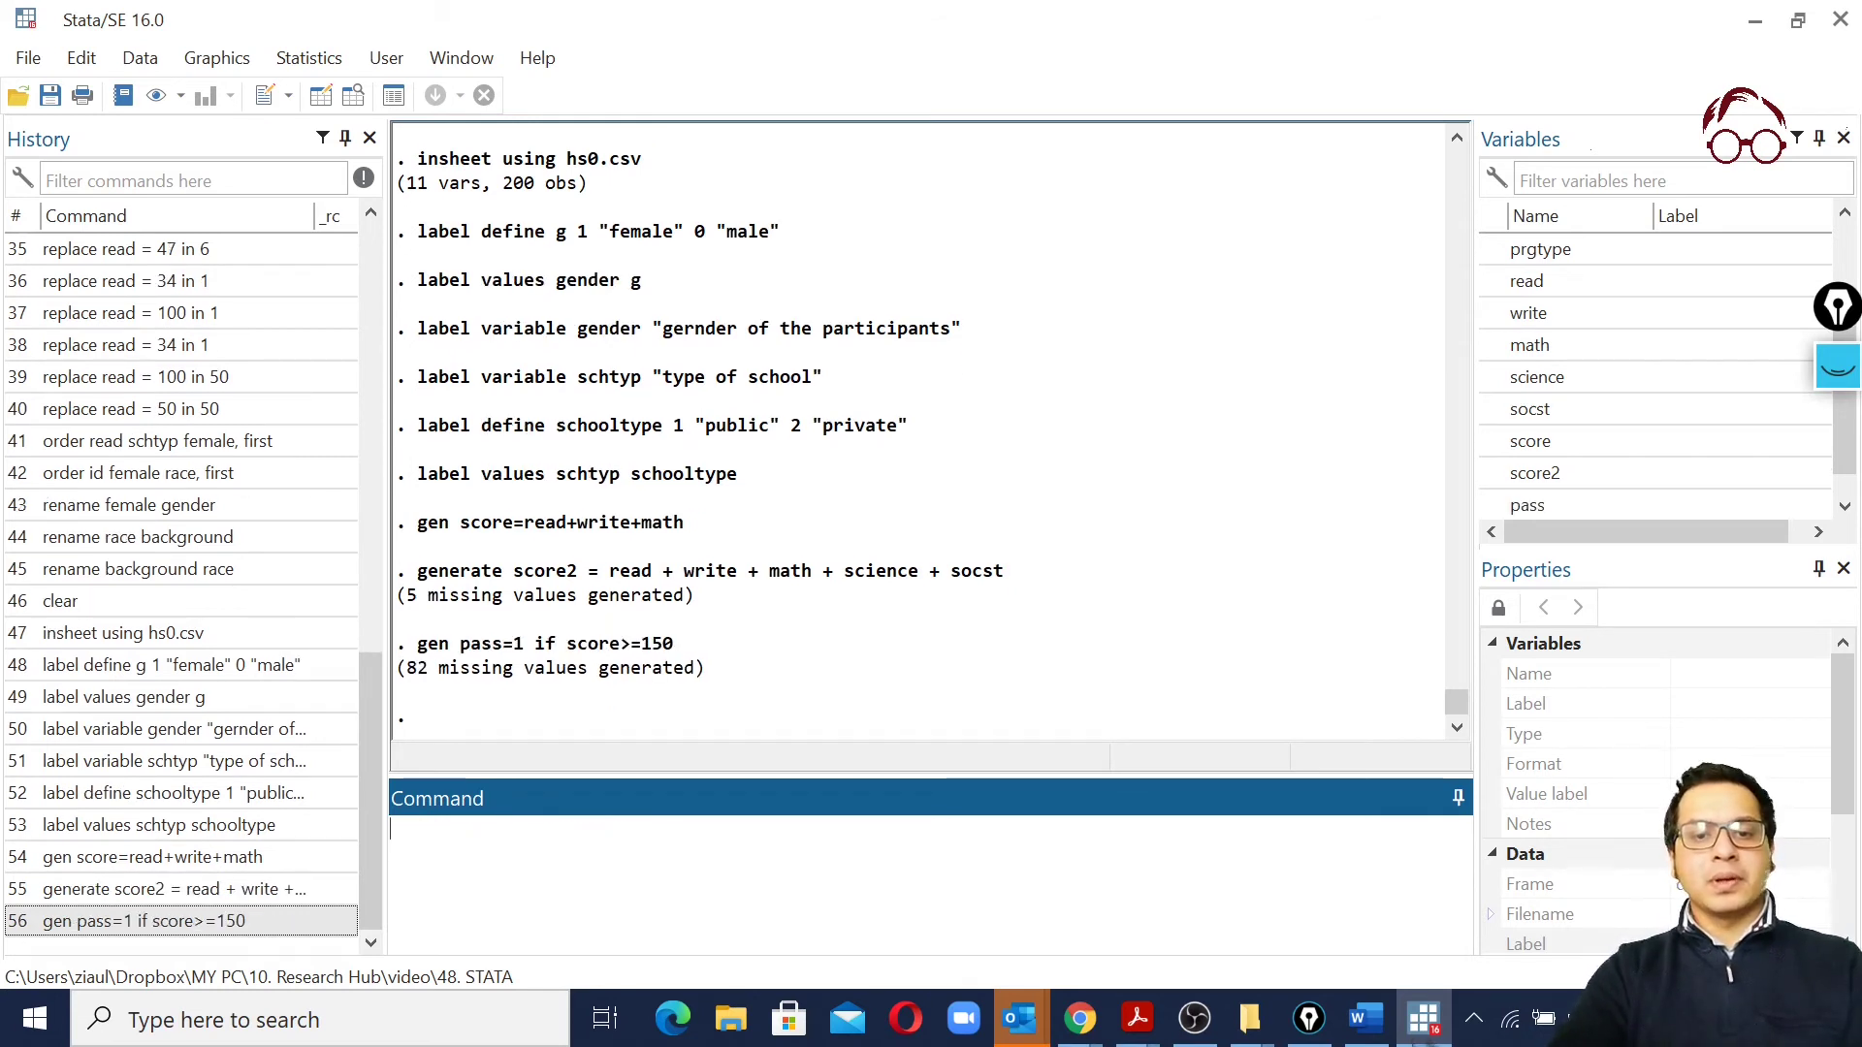
scroll(1604, 471, down, 1)
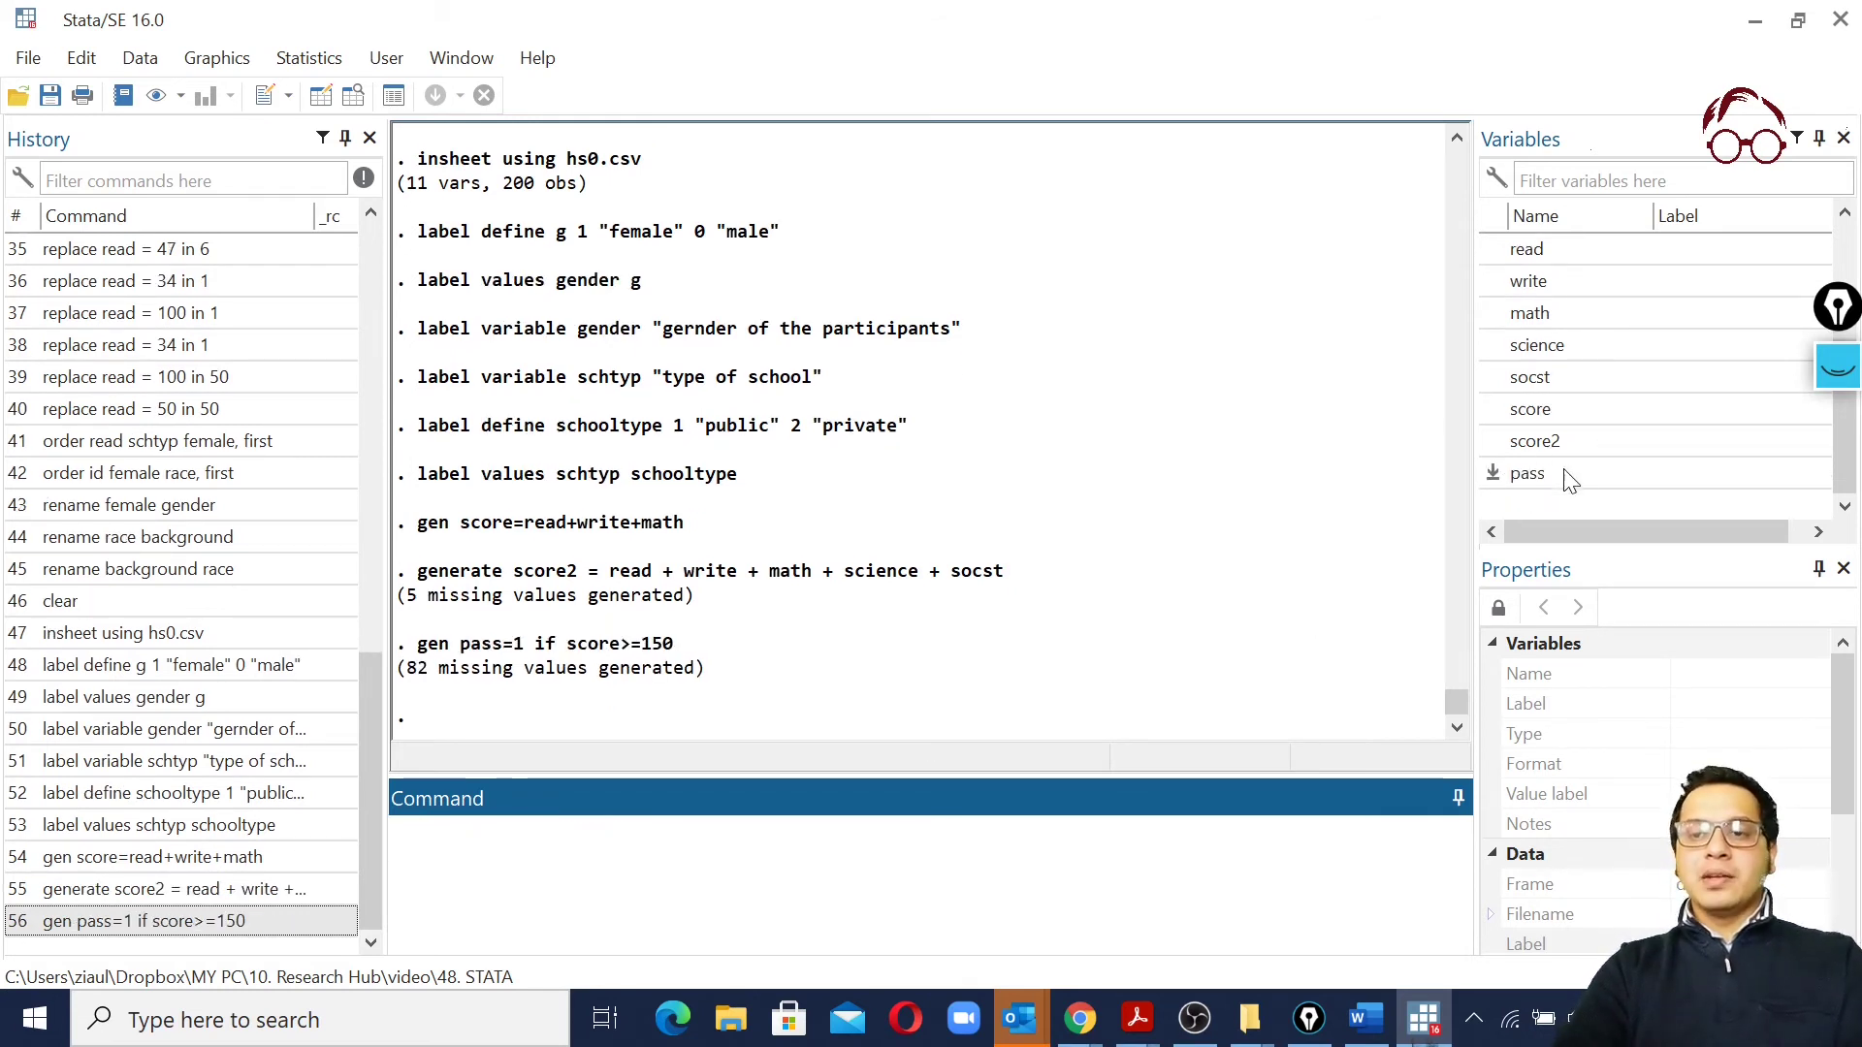
Browse the dataset and review the pass values beside the score column through all observations
click(394, 95)
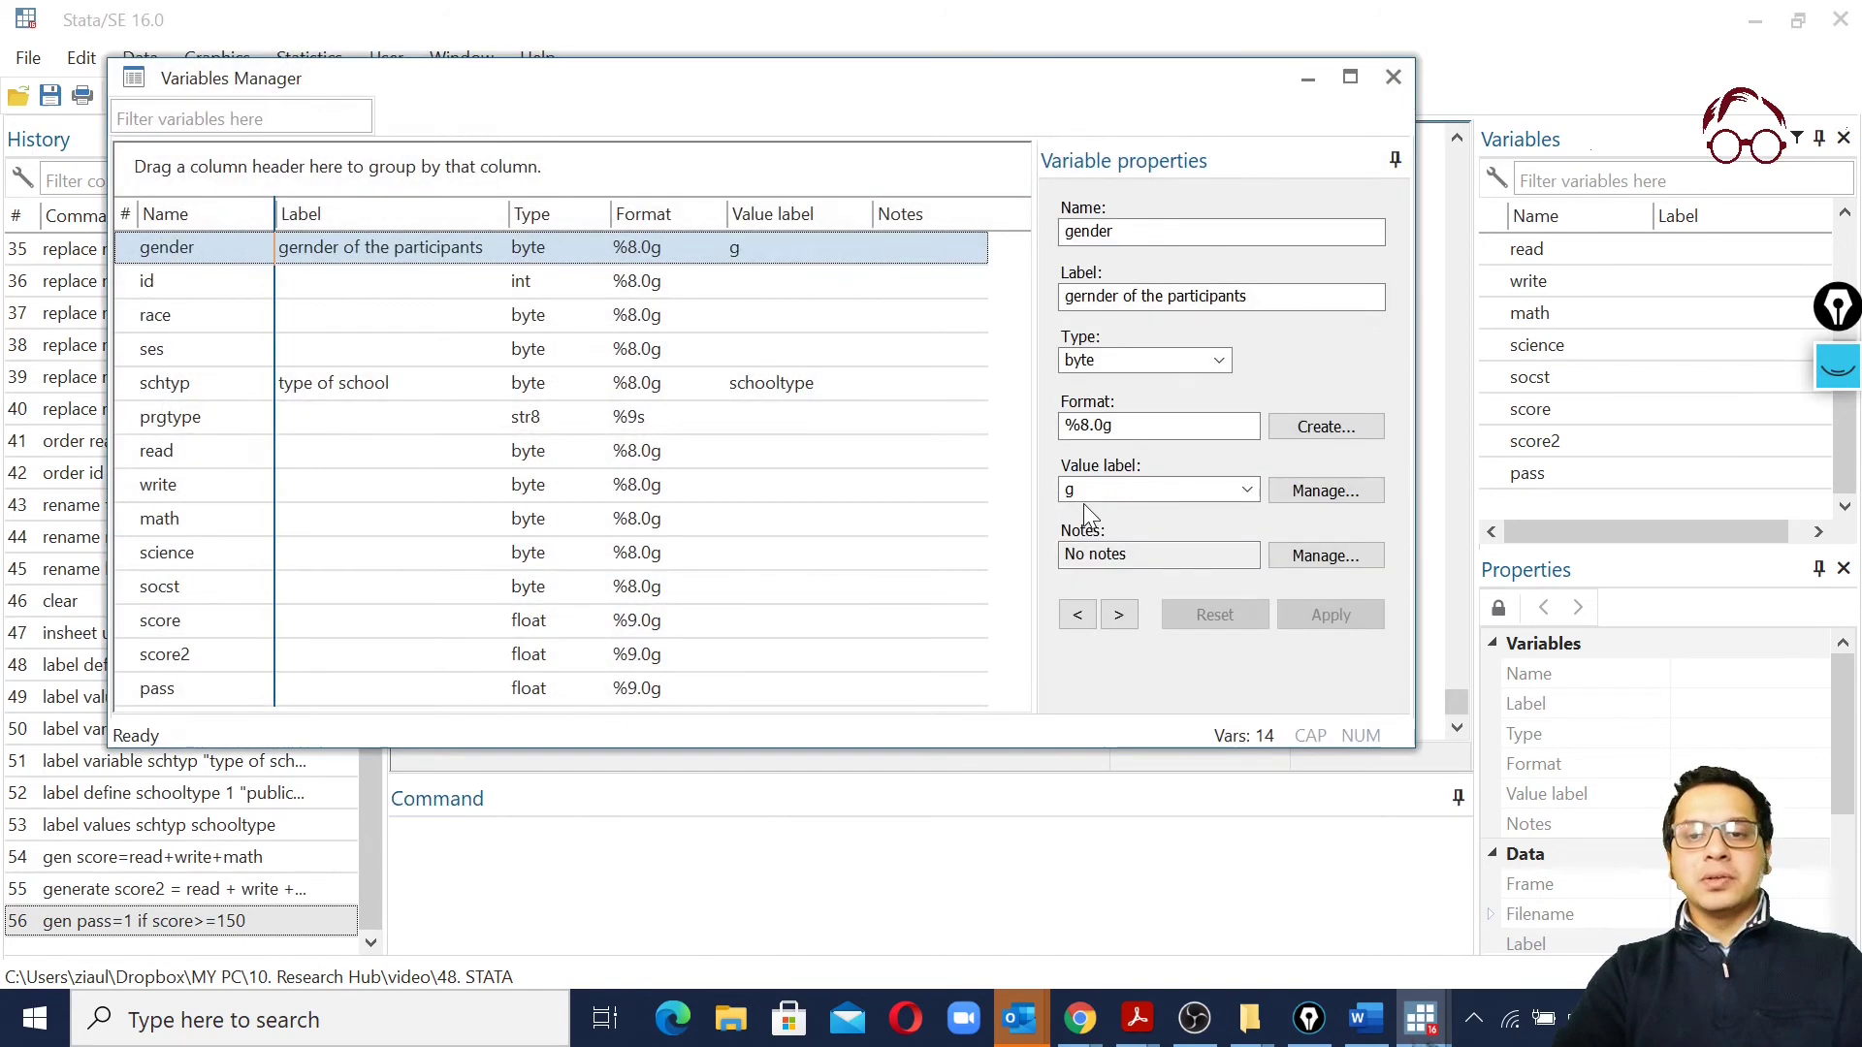
click(1393, 77)
click(352, 95)
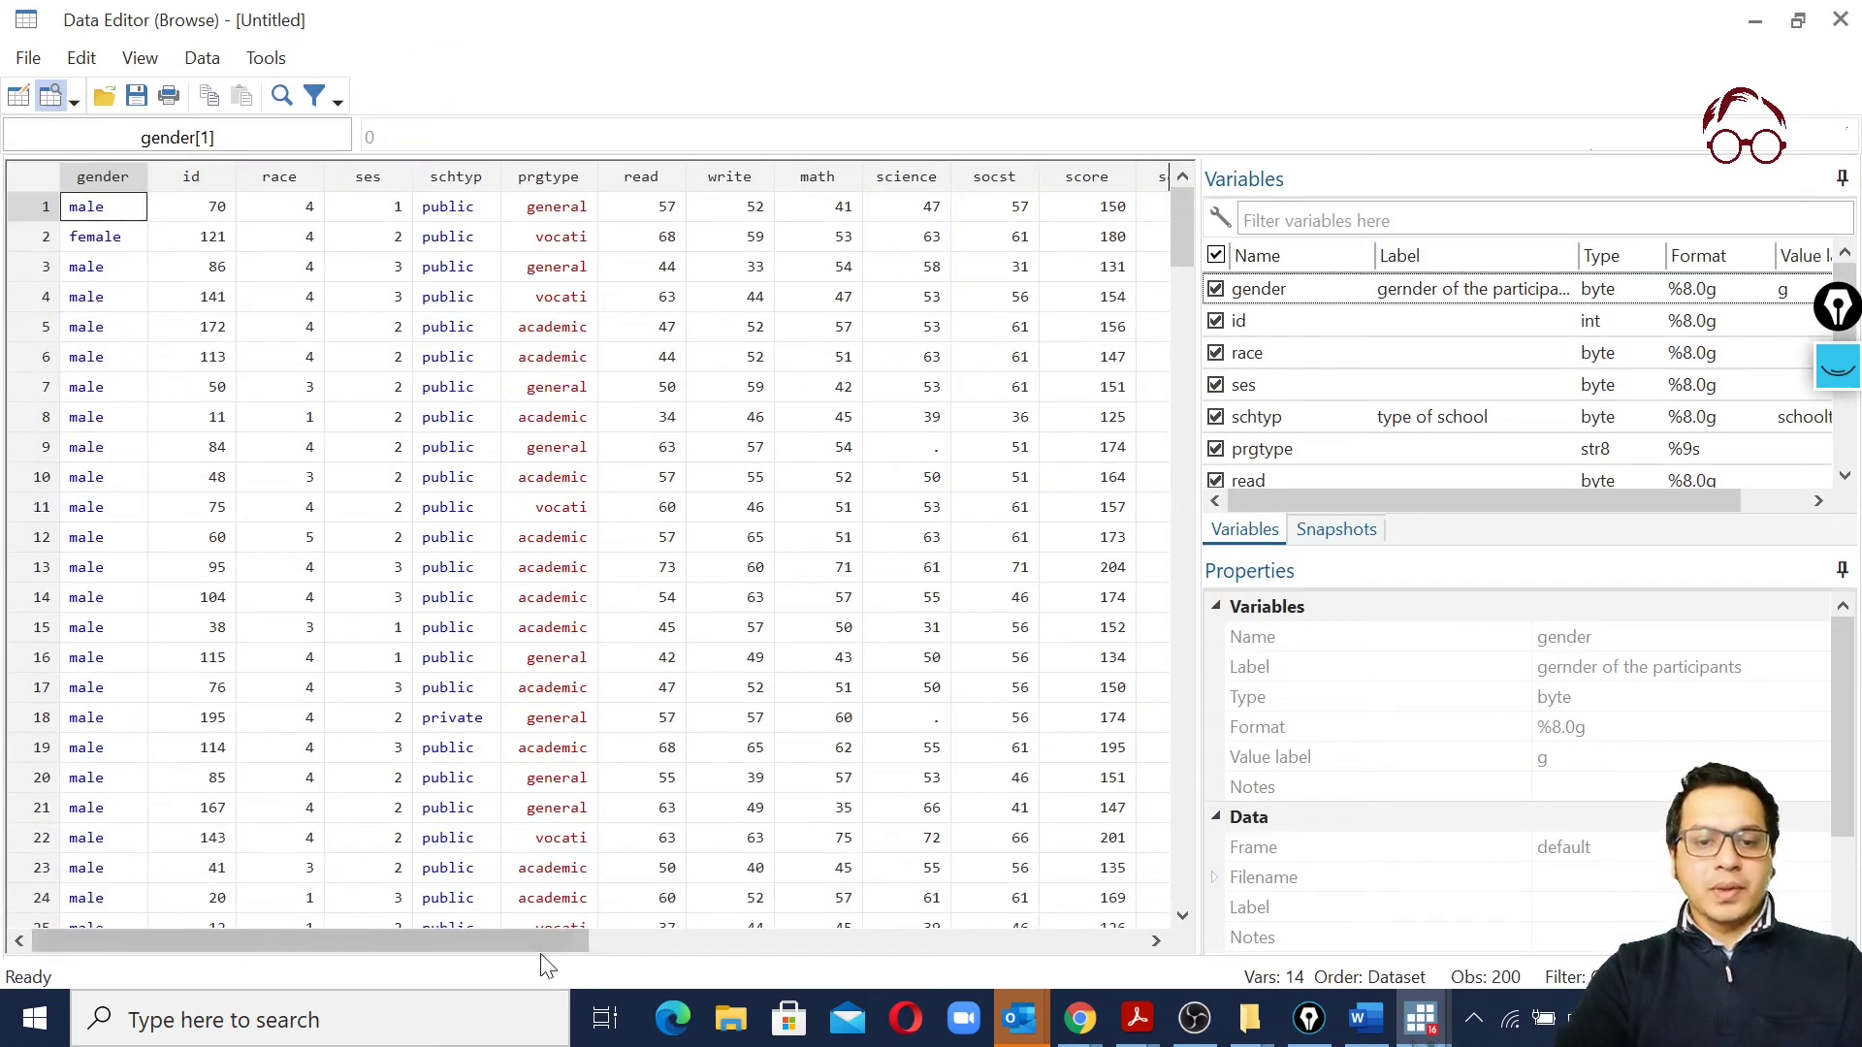
drag(536, 939, 851, 923)
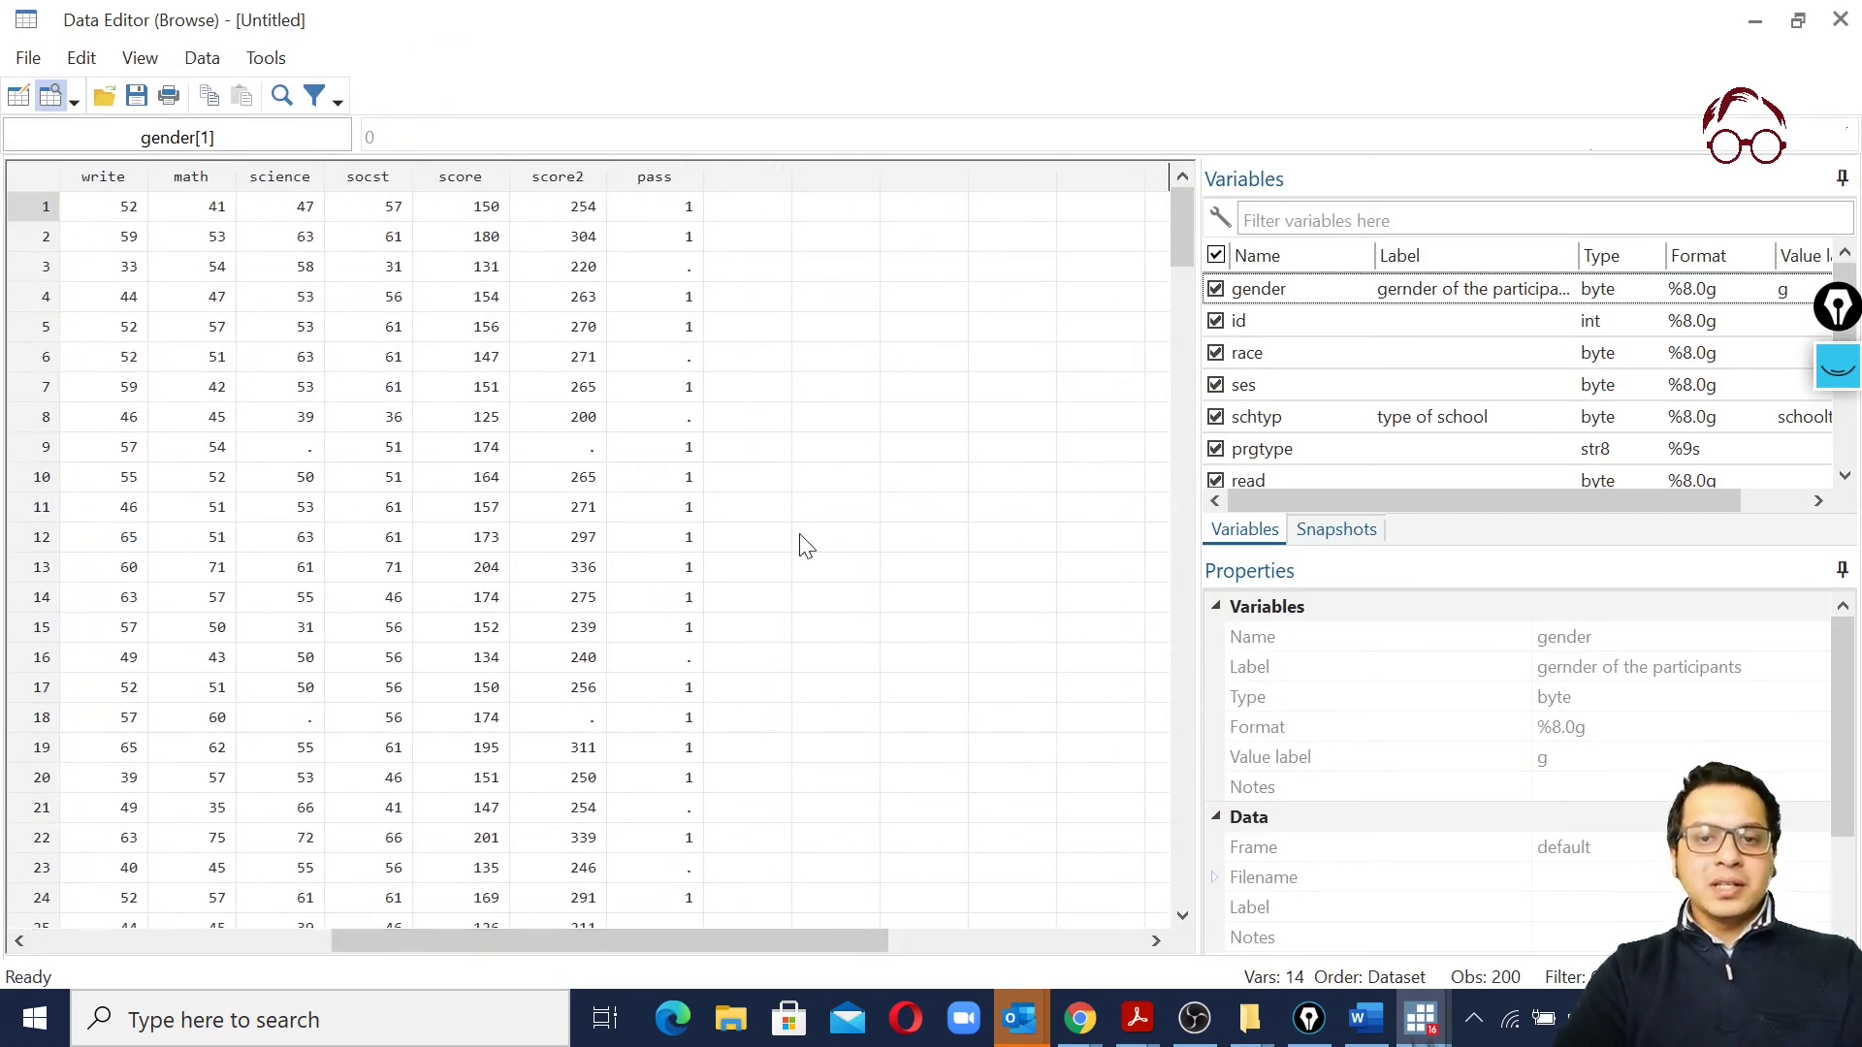
scroll(805, 545, down, 20)
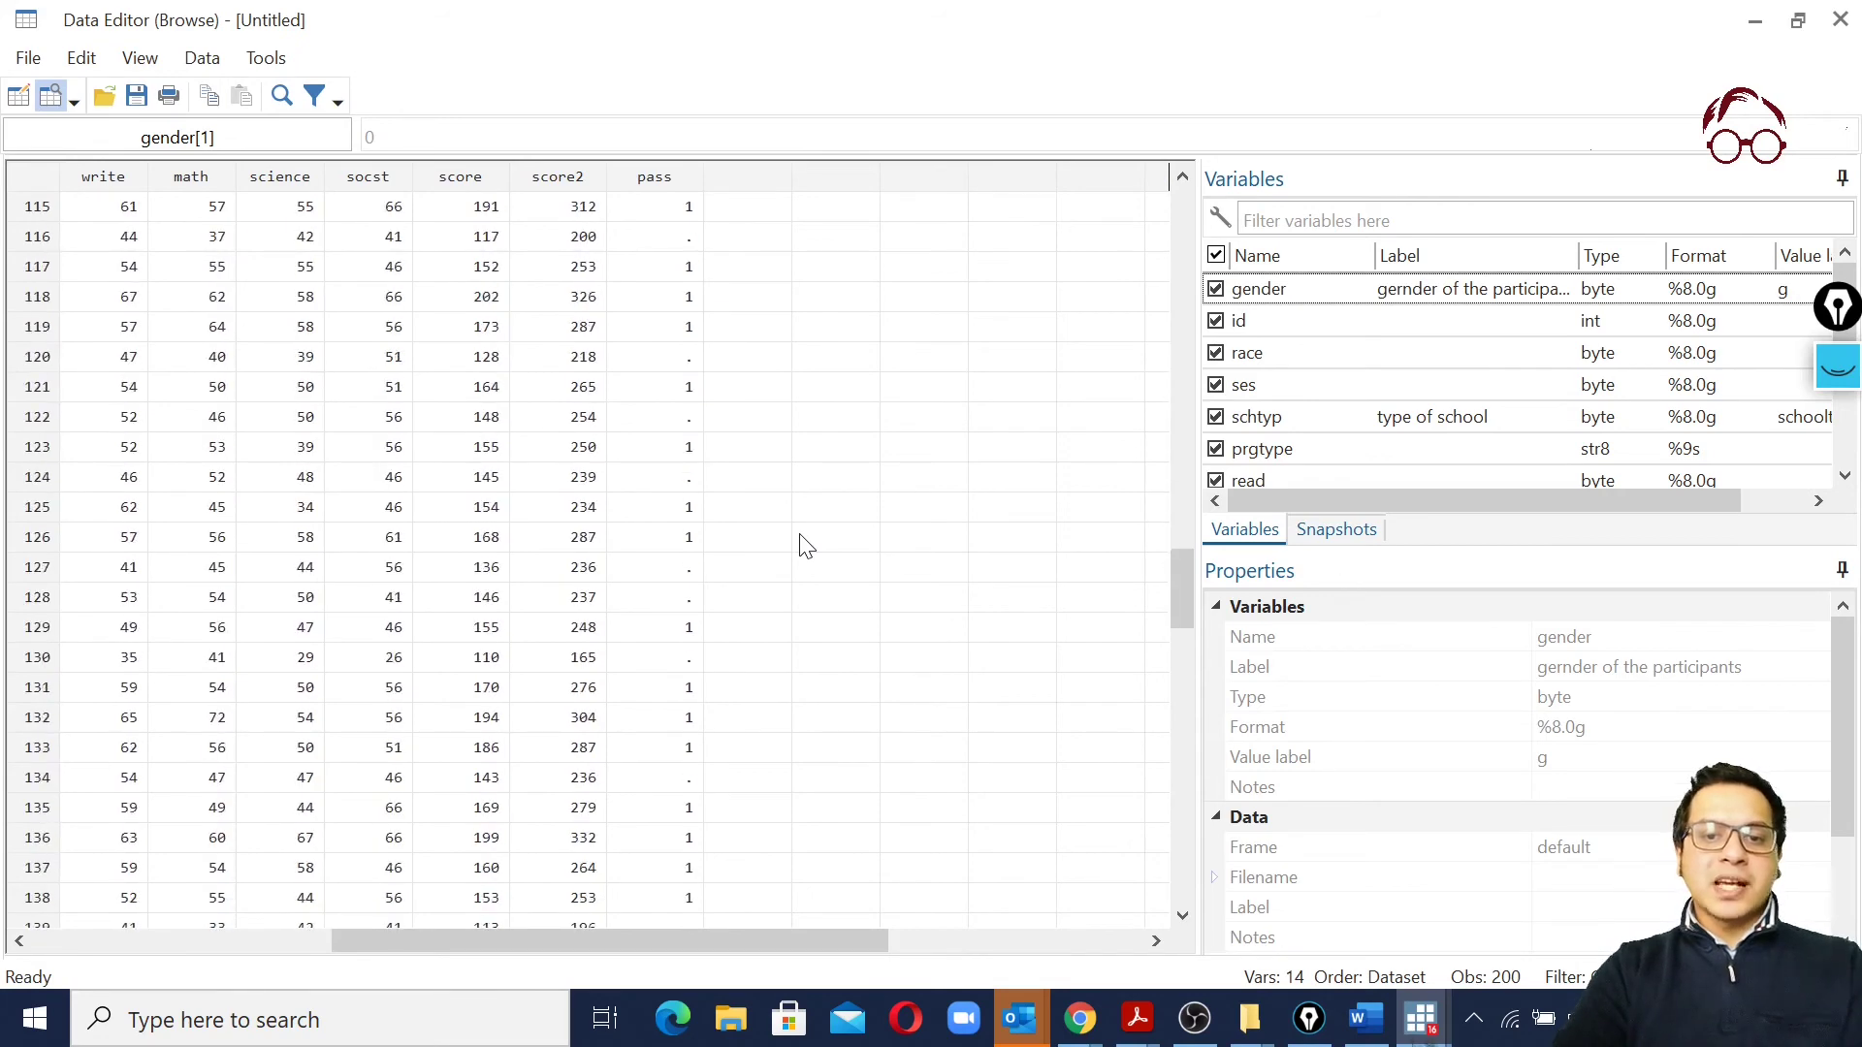
scroll(805, 545, down, 20)
scroll(805, 545, up, 20)
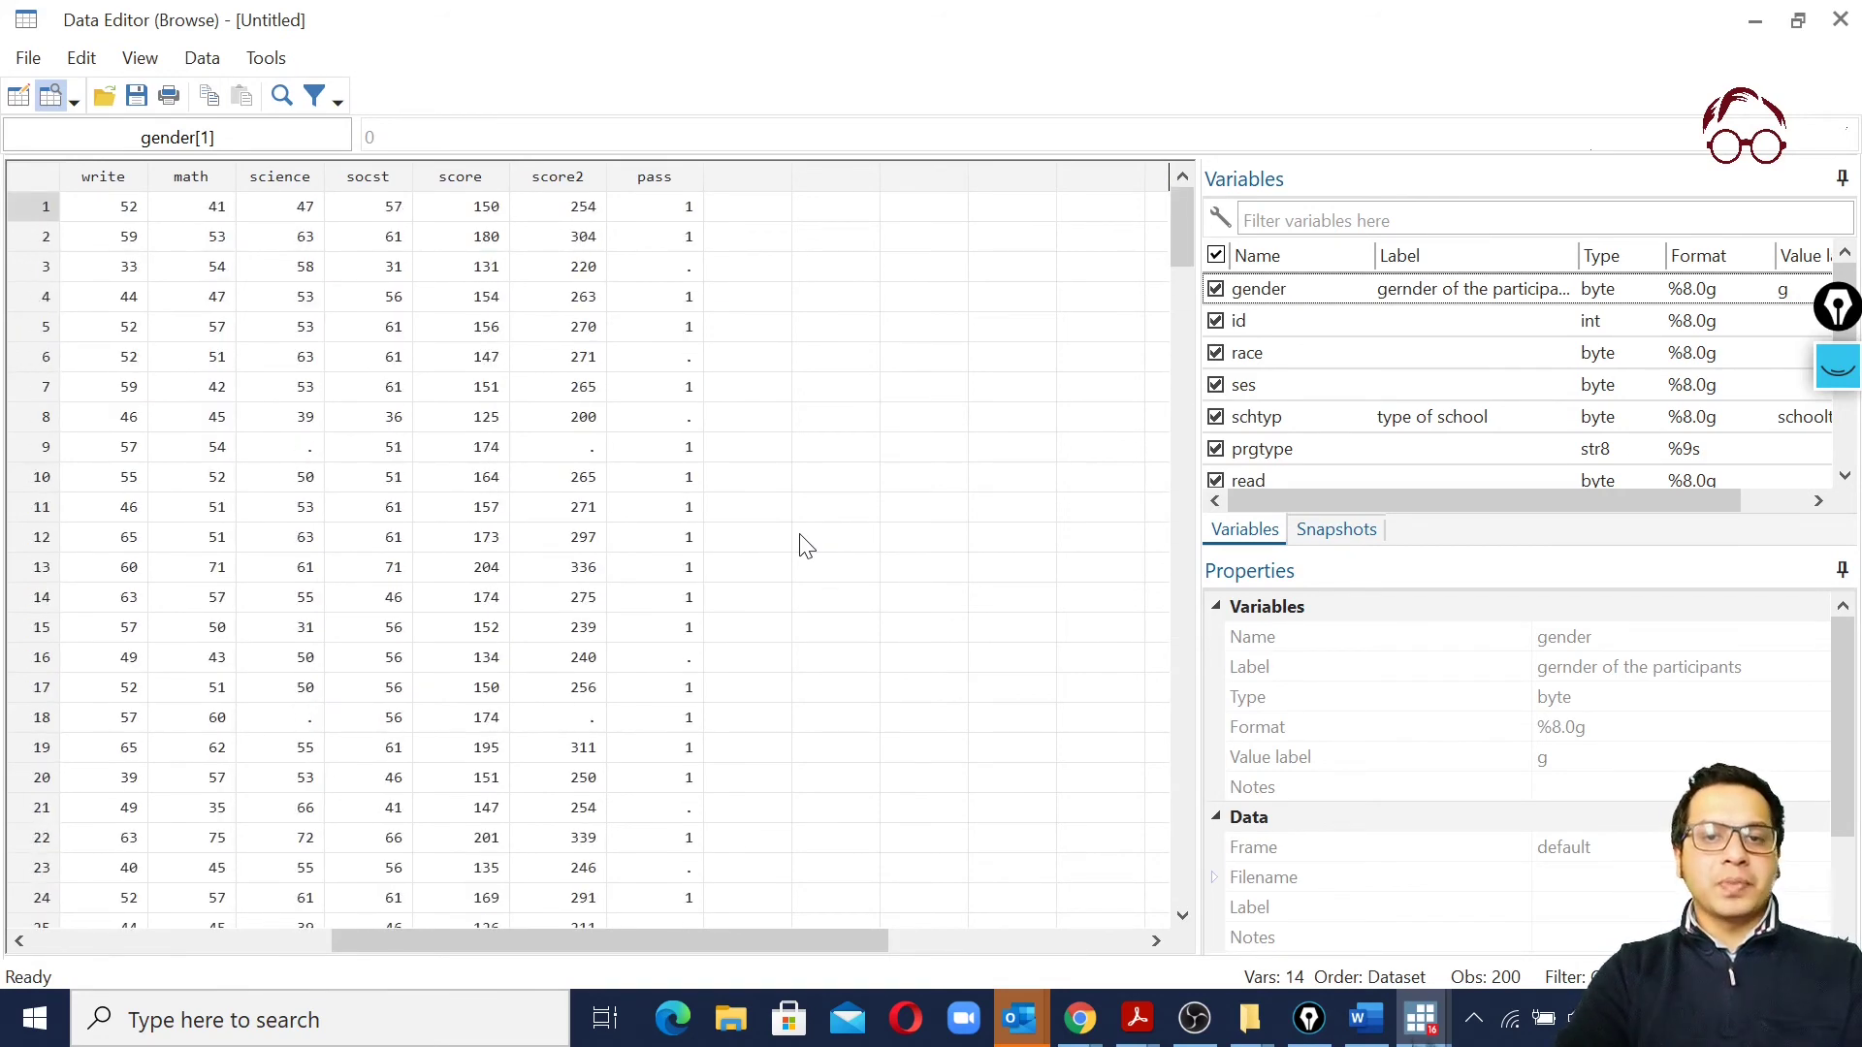
Examine the pass cells in observations 3, 6 and 8, and put the data view away
click(692, 272)
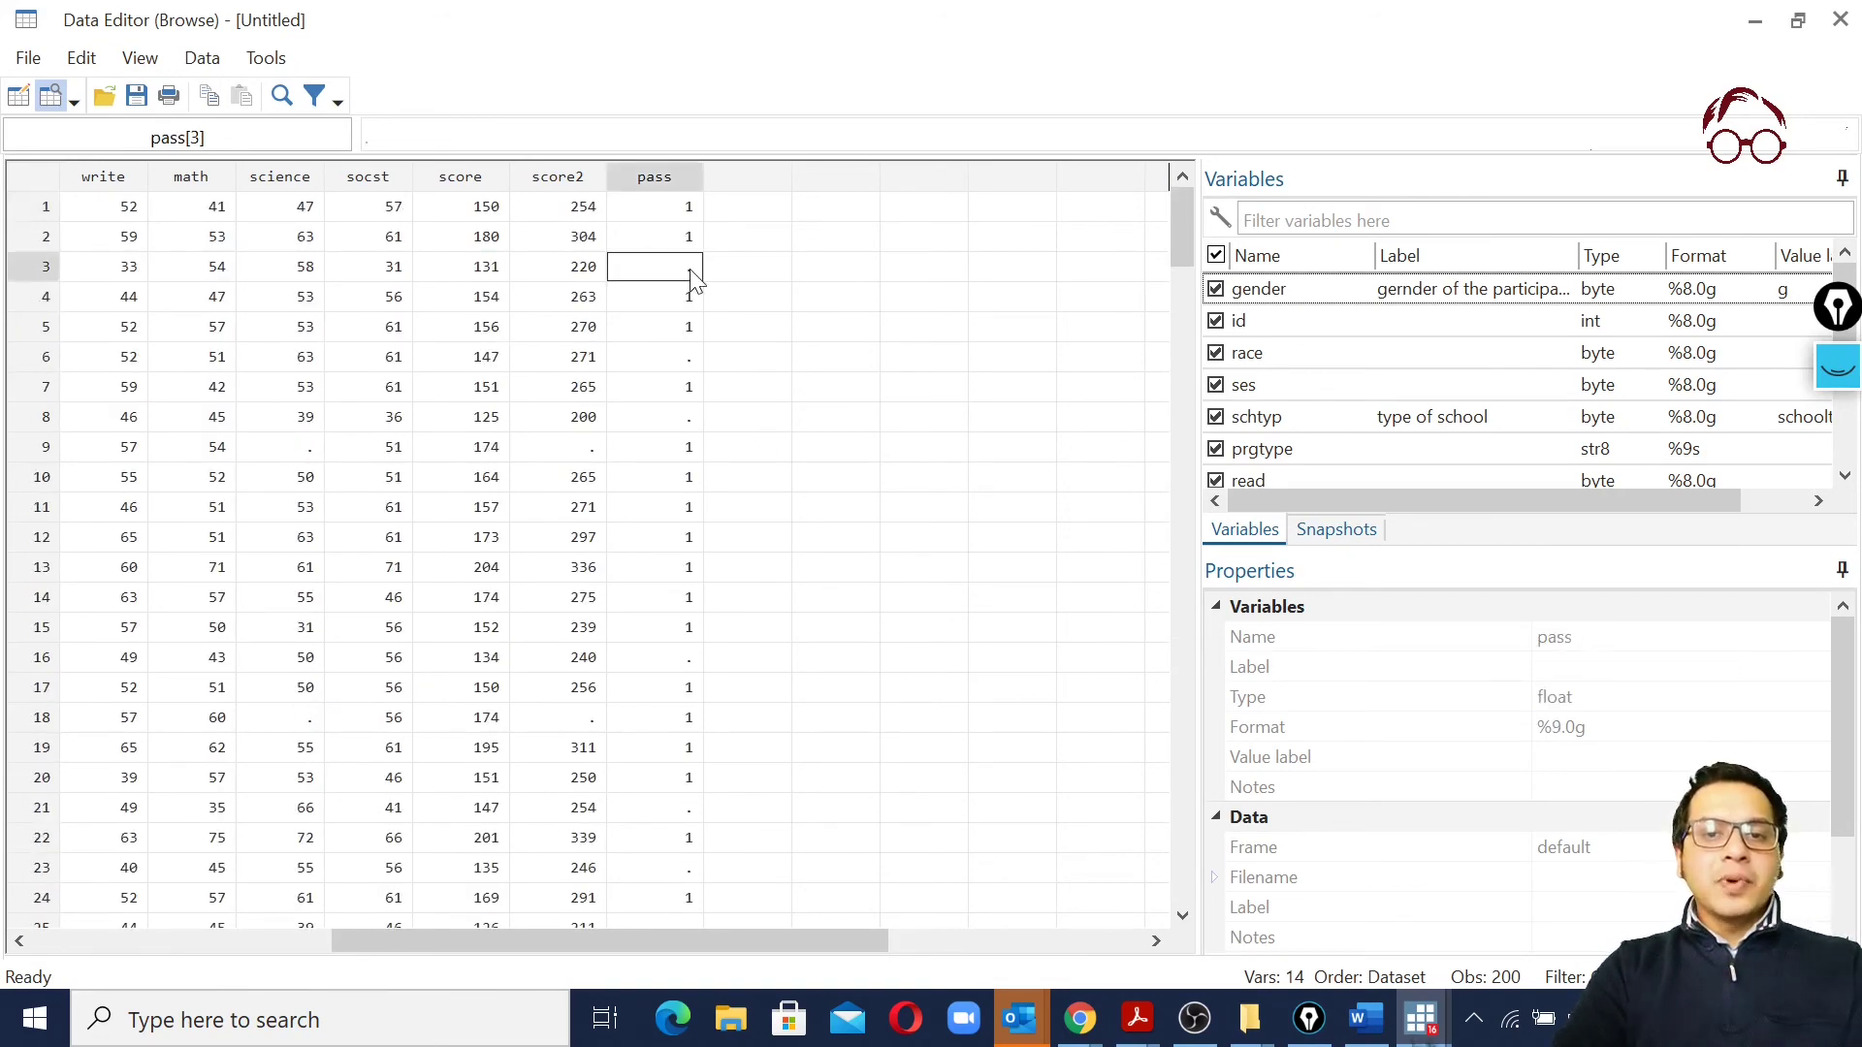
click(693, 423)
click(686, 371)
click(681, 426)
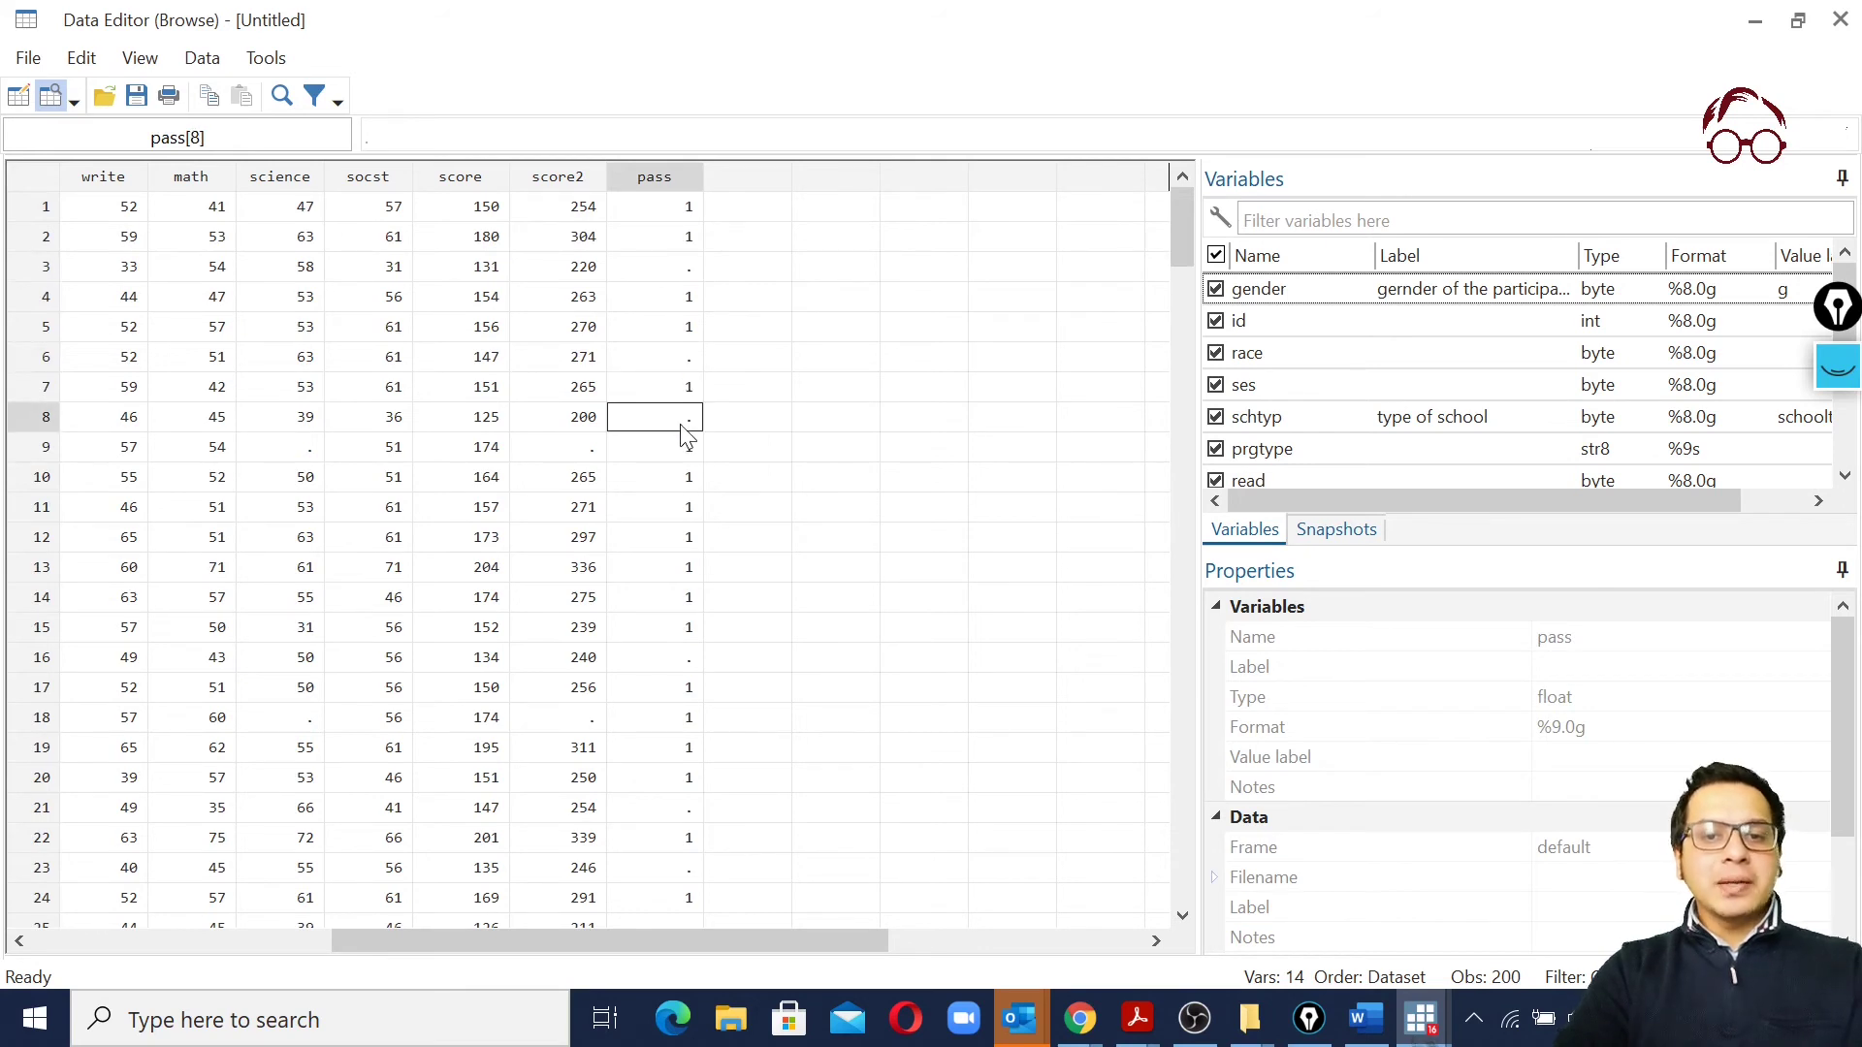
click(691, 363)
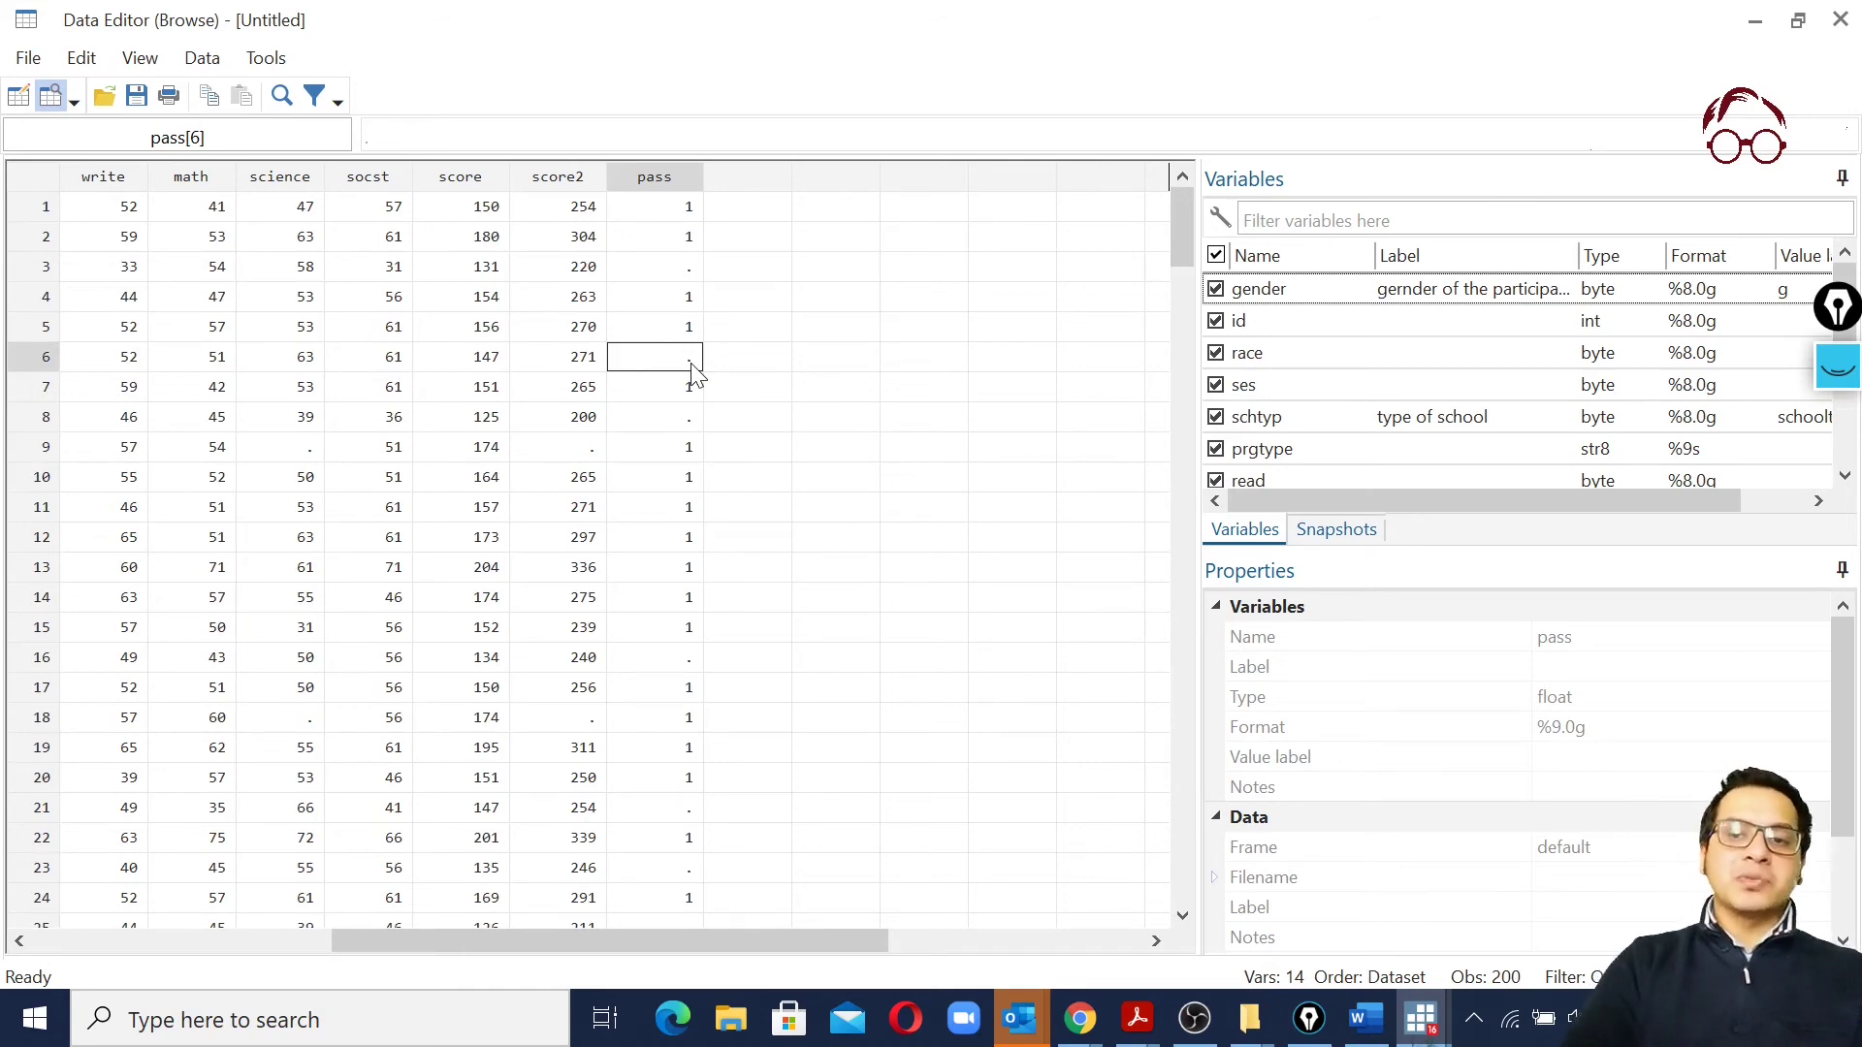
click(1751, 22)
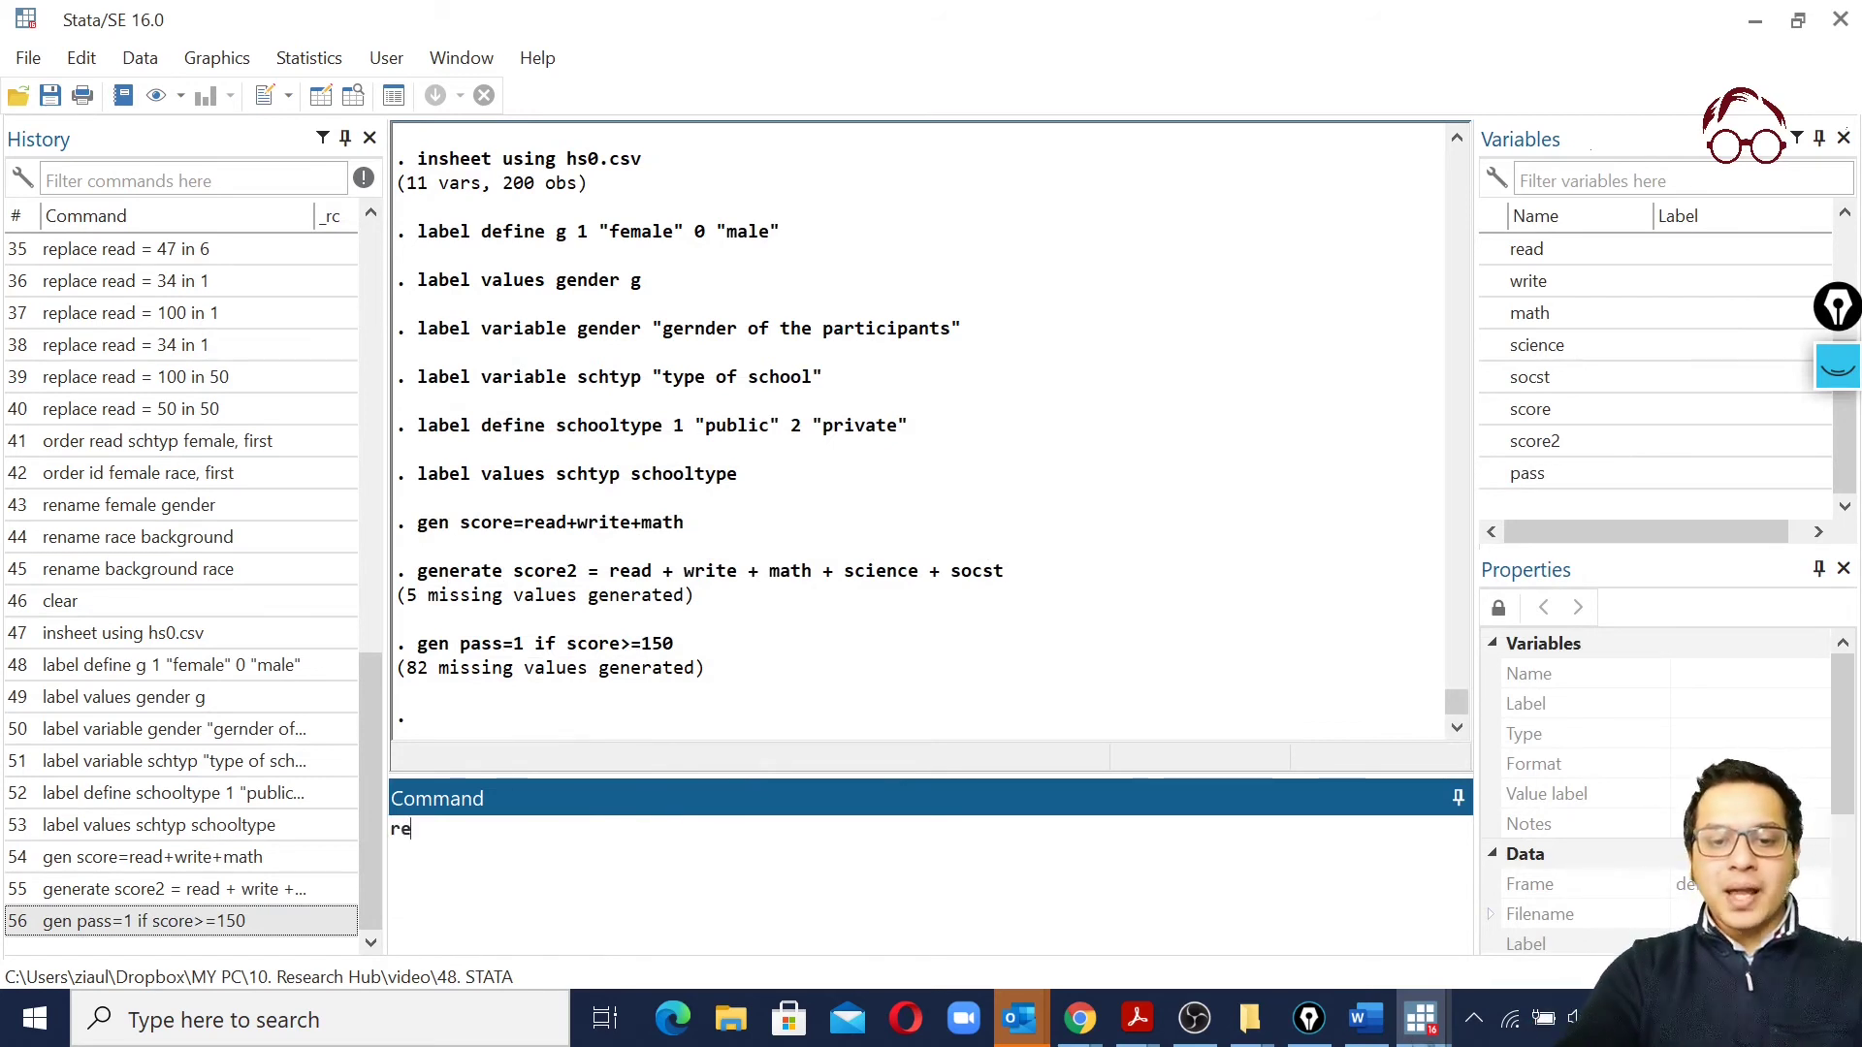
Set missing pass values to zero by running replace pass=0 if pass==
text(place)
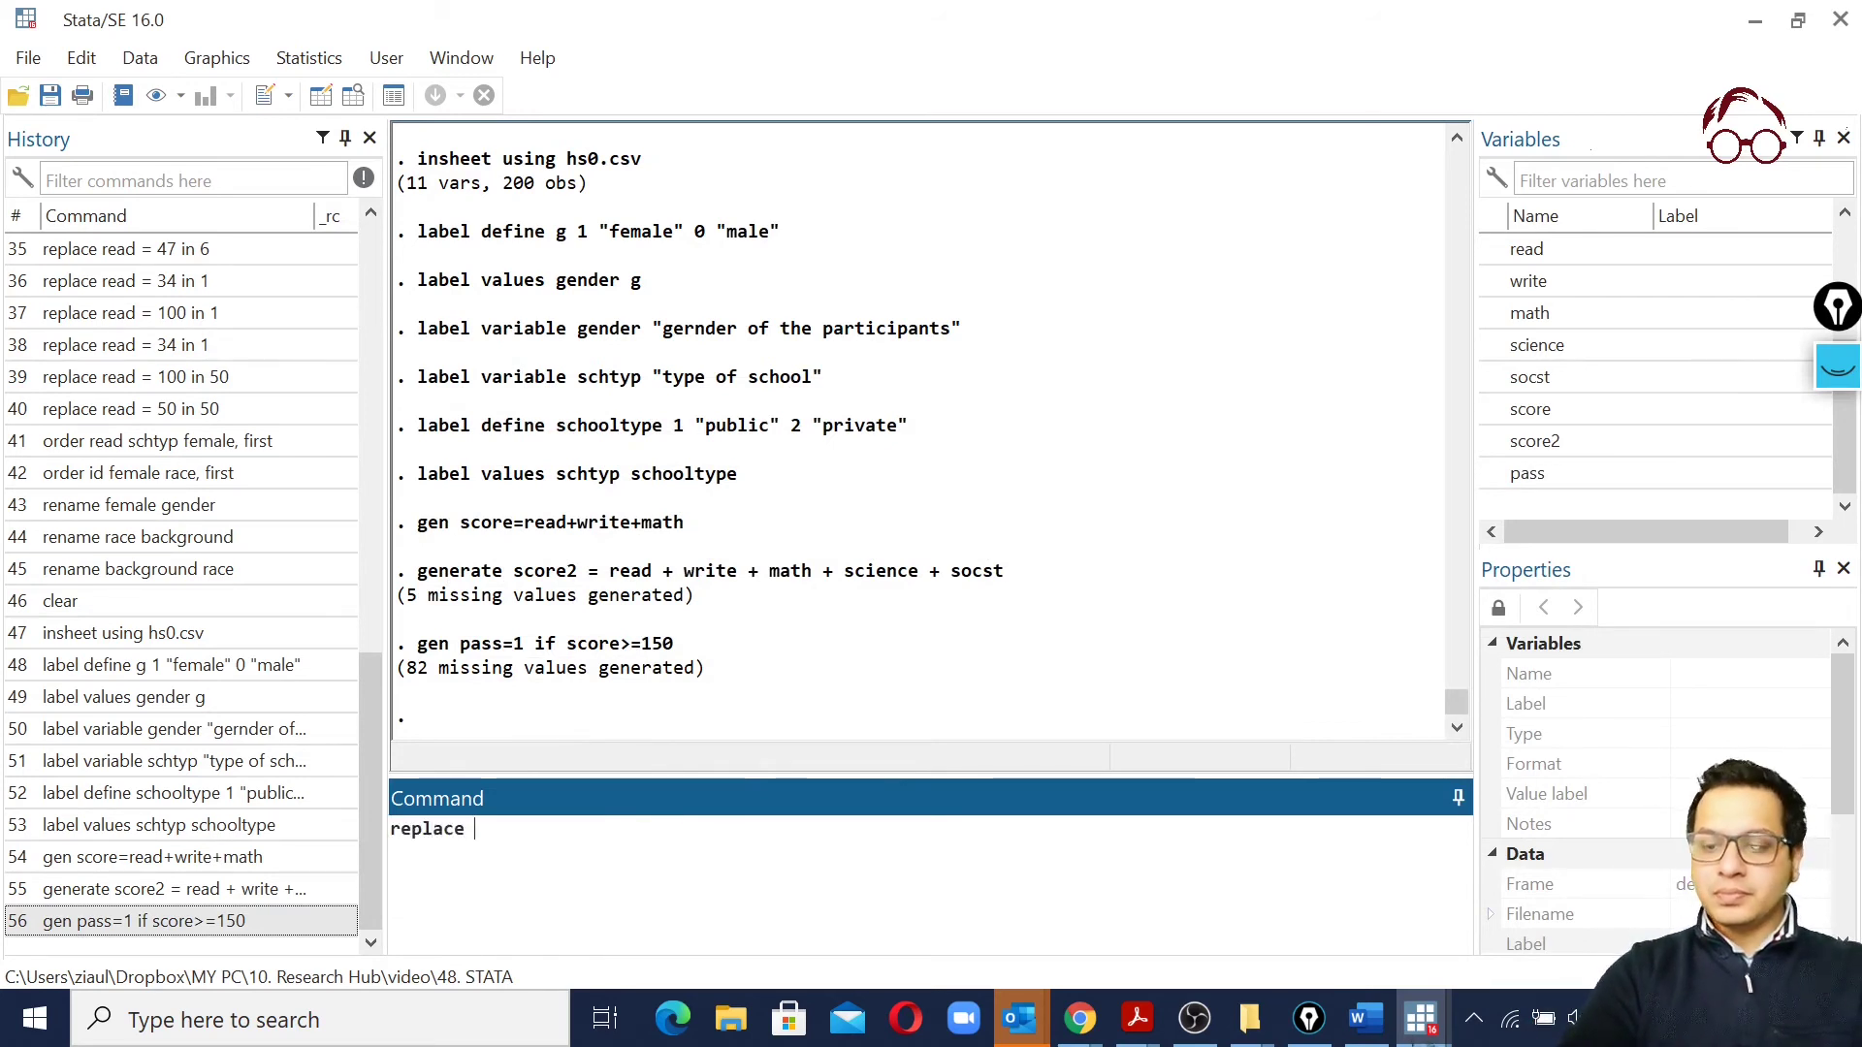
text( pass=)
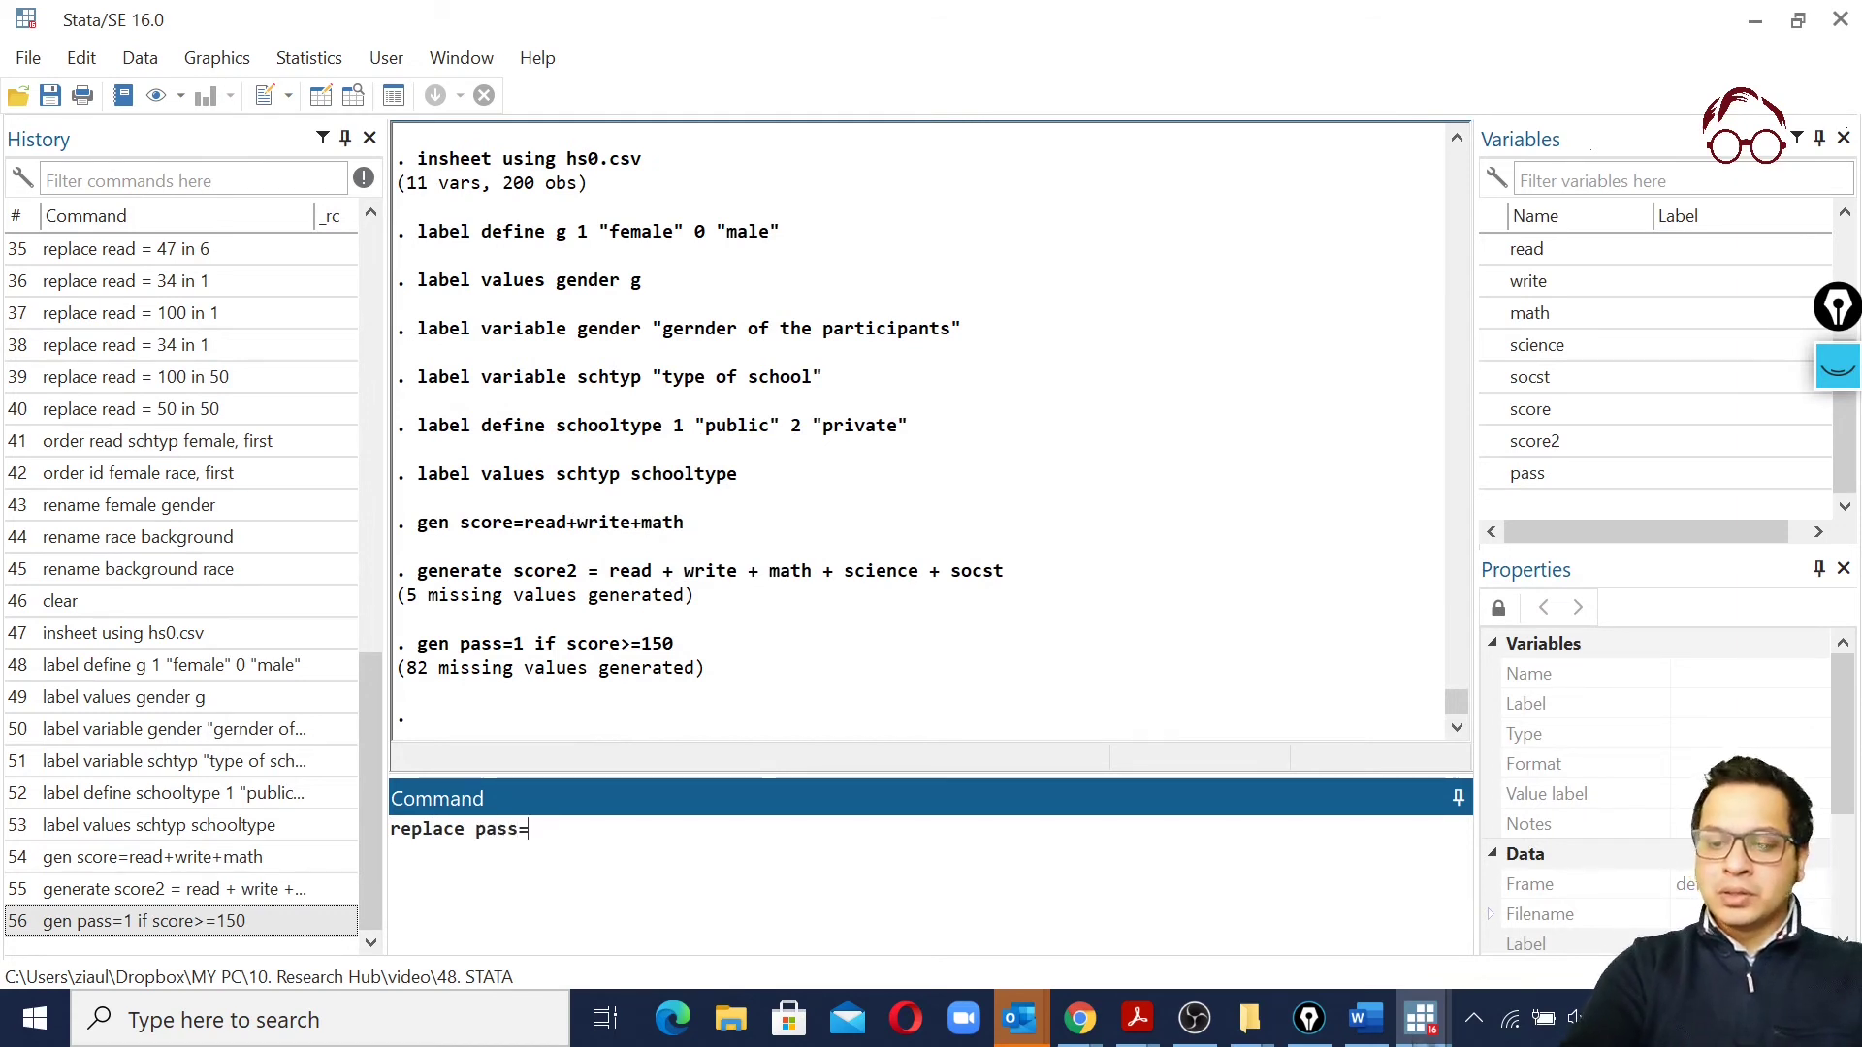
text(0 if pass==.)
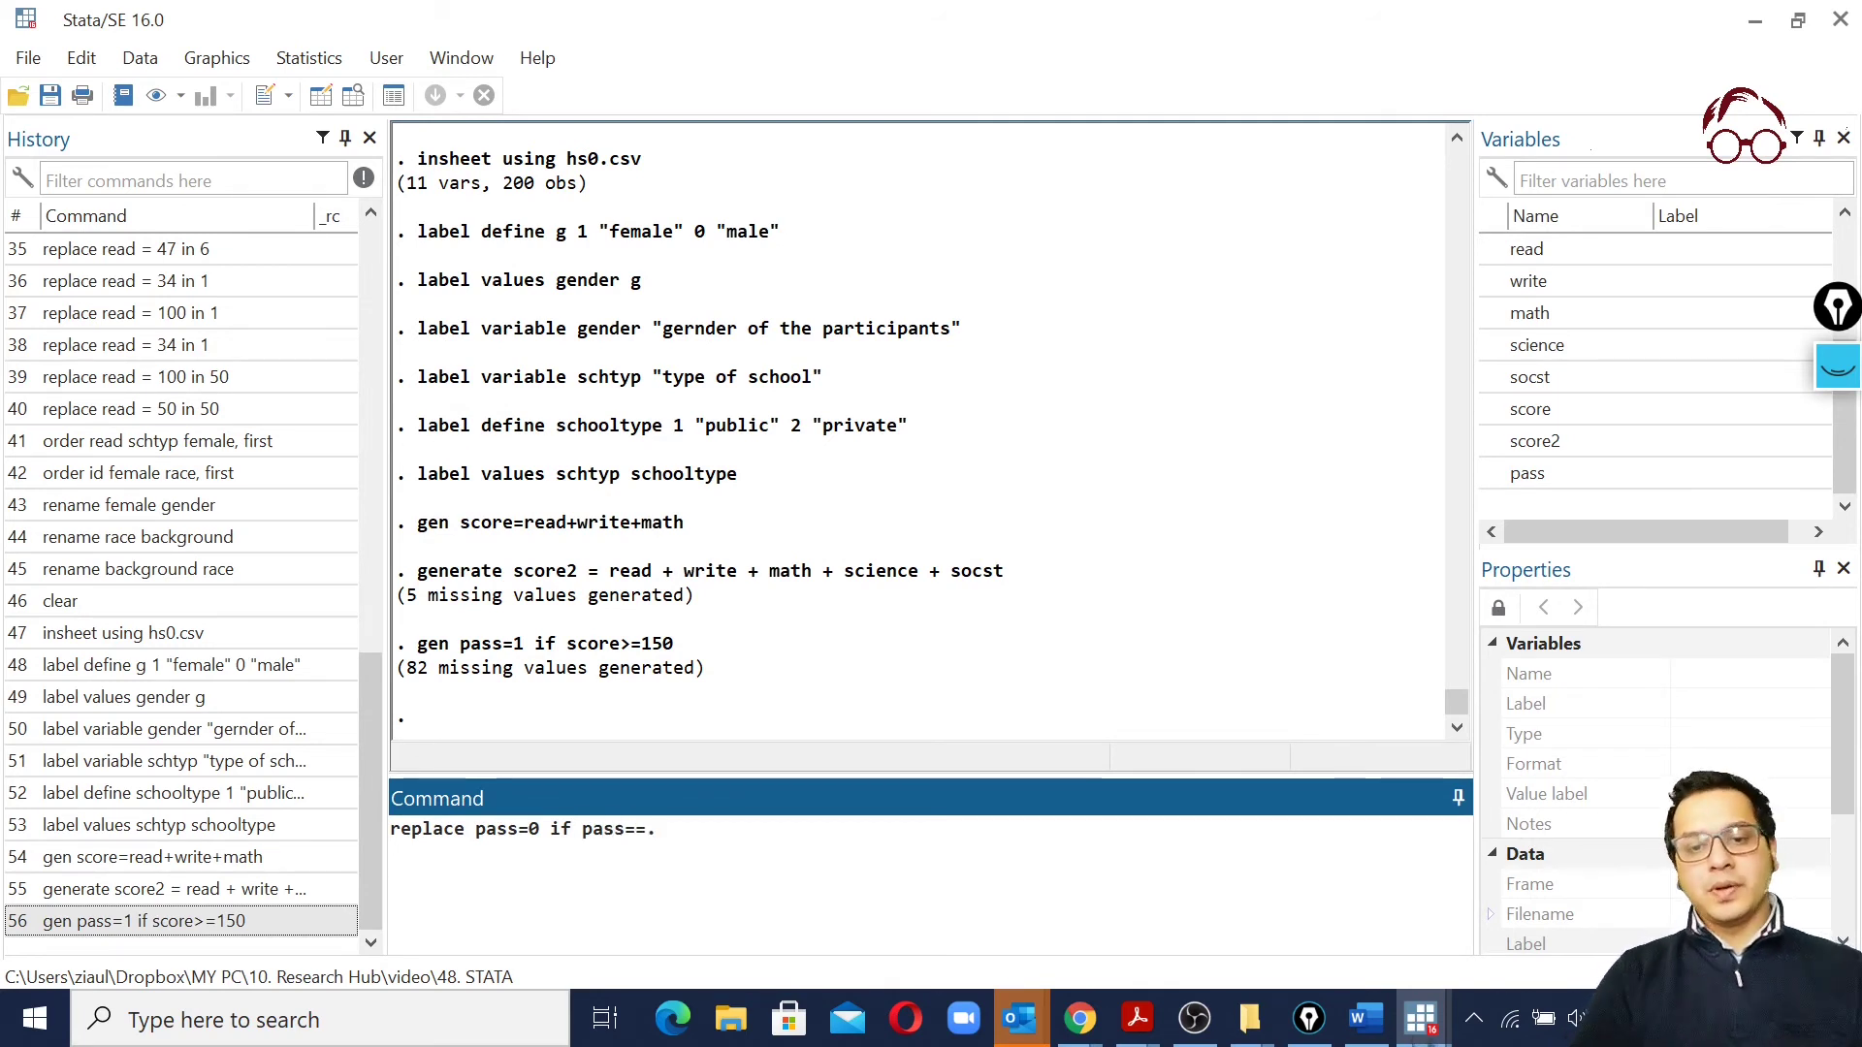
key(shift+Right)
key(shift+Right)
key(shift+Right)
key(shift+Right)
key(shift+Right)
key(shift+Right)
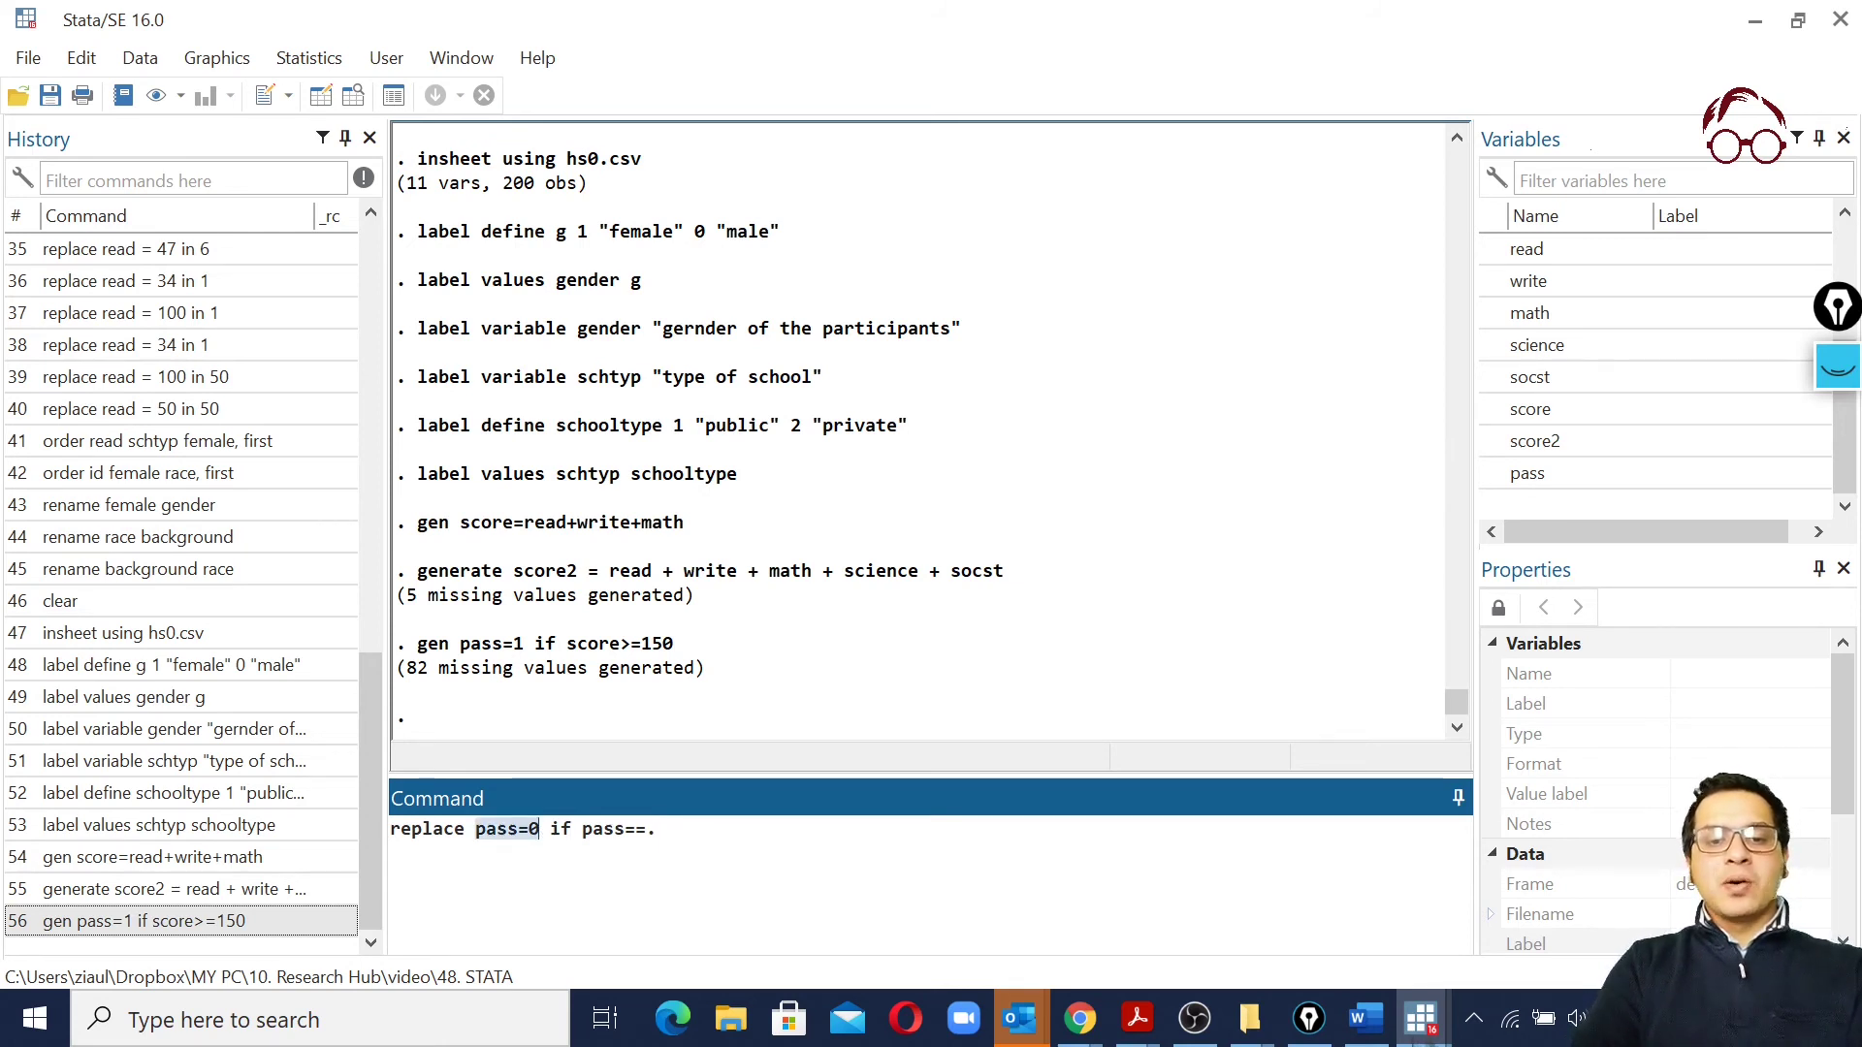
key(End)
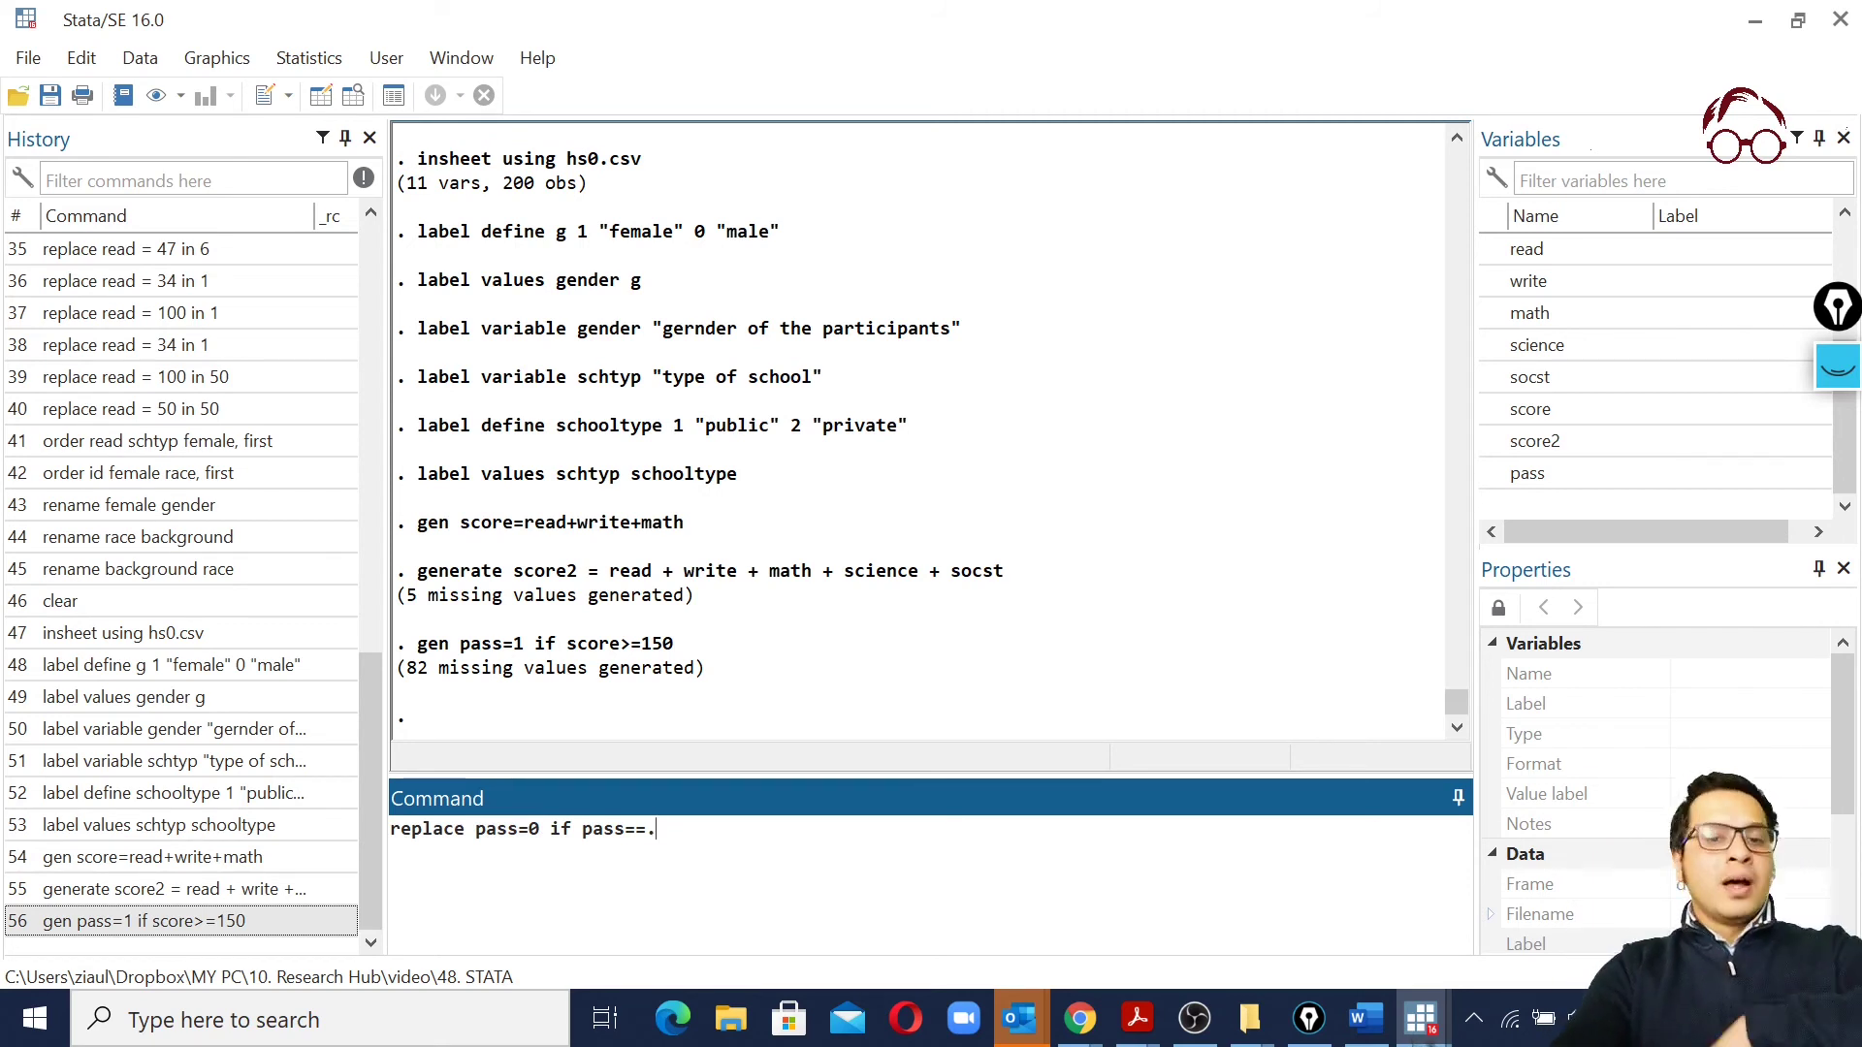
key(Return)
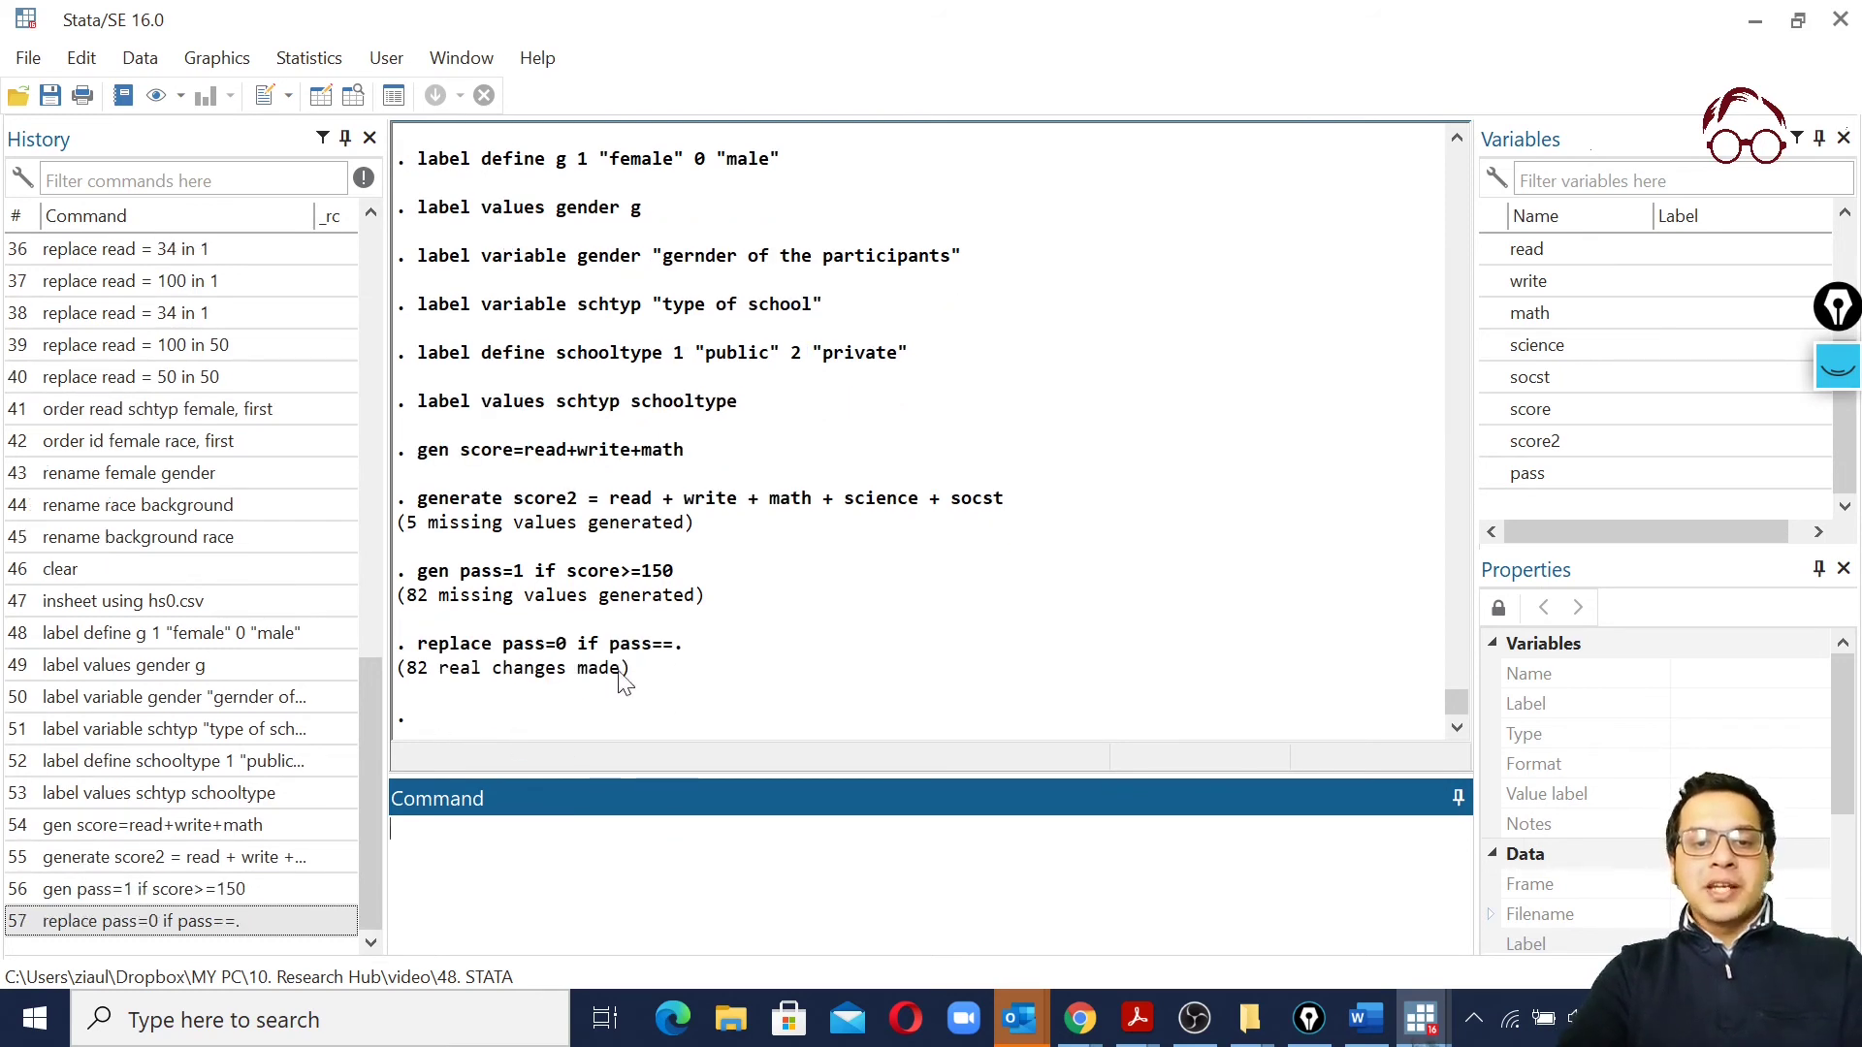
Review the updated pass column through the whole dataset and close the data view
click(355, 97)
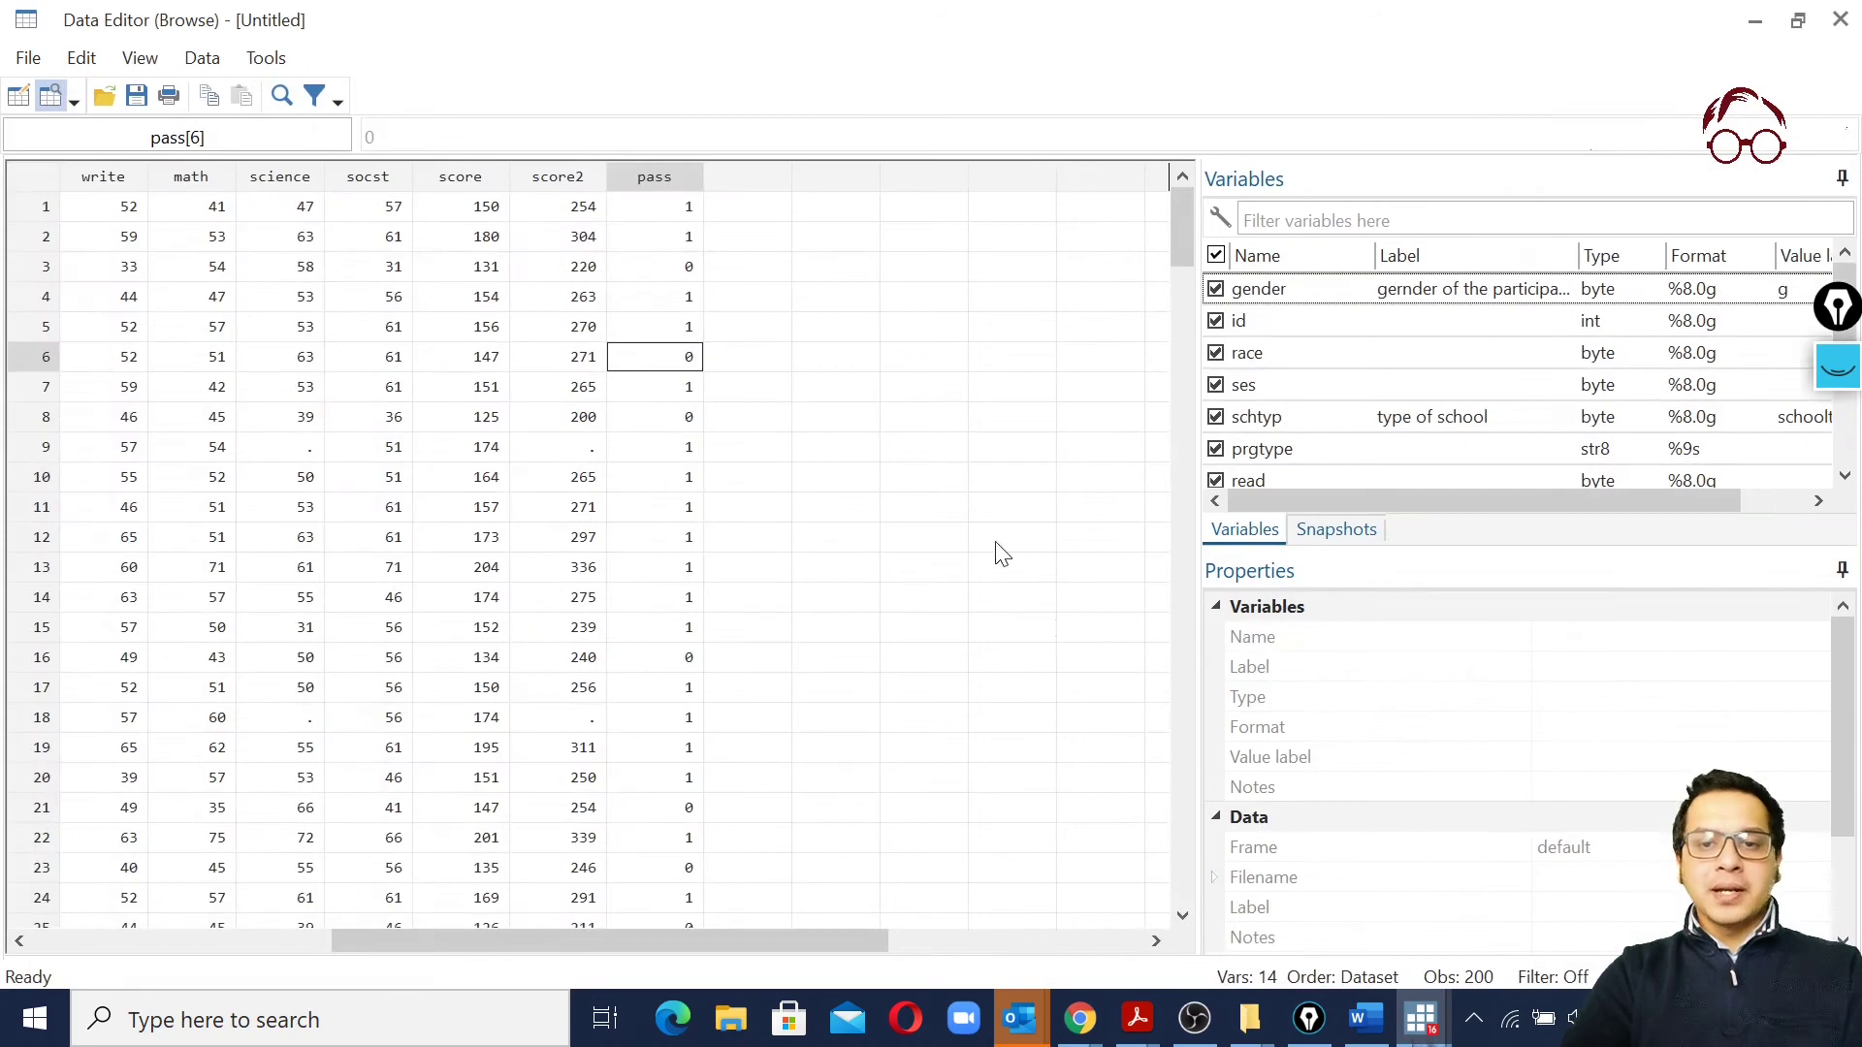
scroll(648, 349, down, 20)
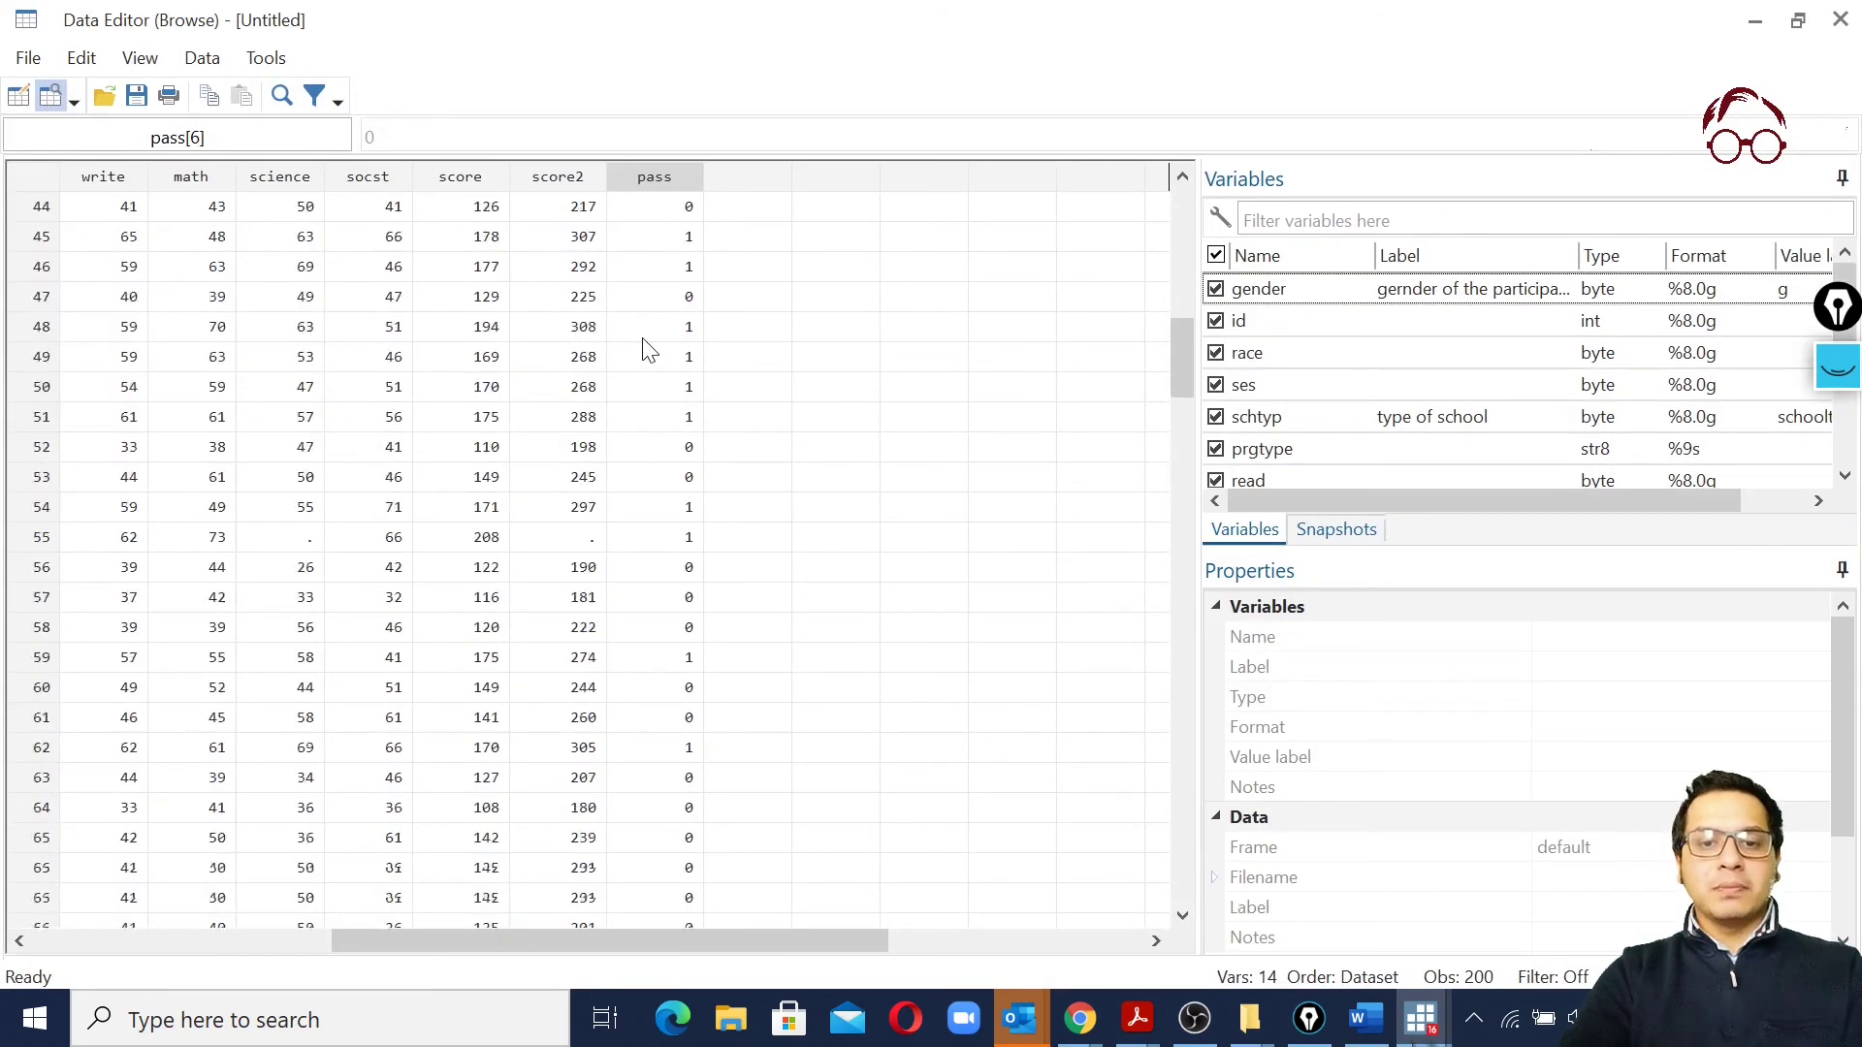
scroll(648, 349, down, 8)
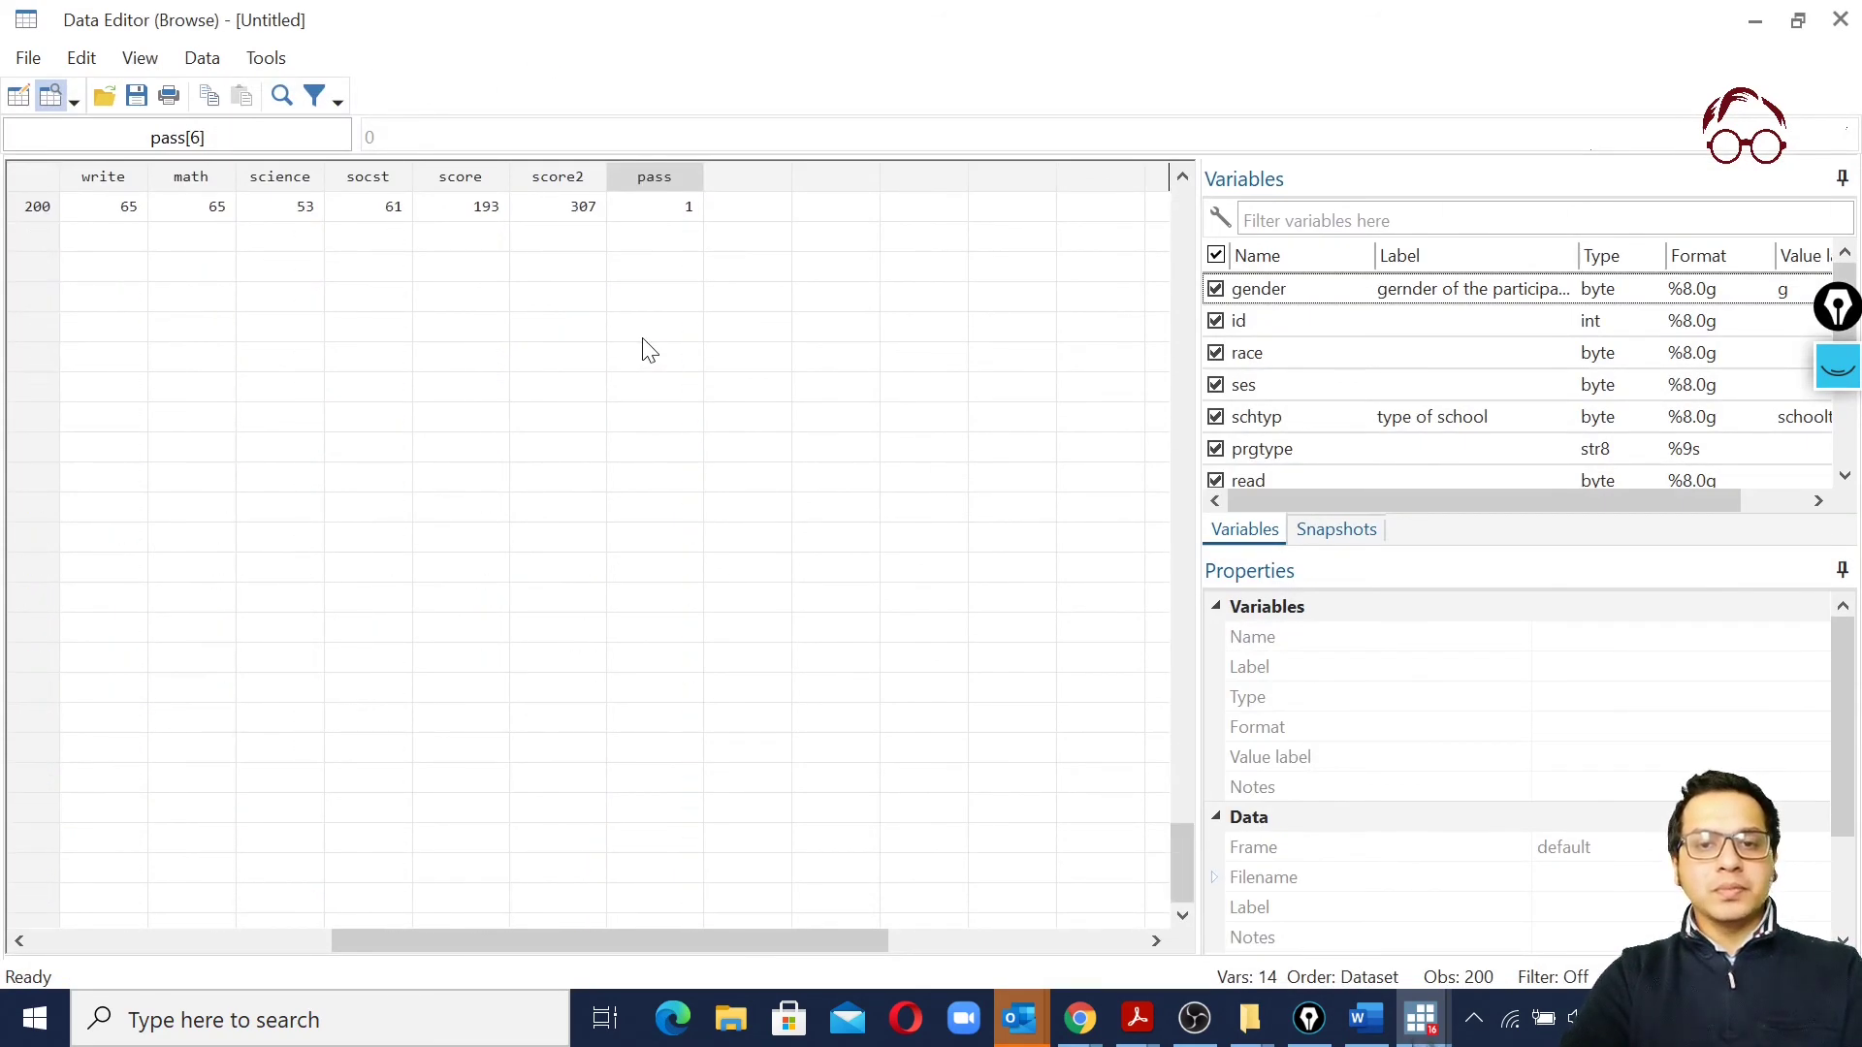
scroll(648, 349, up, 20)
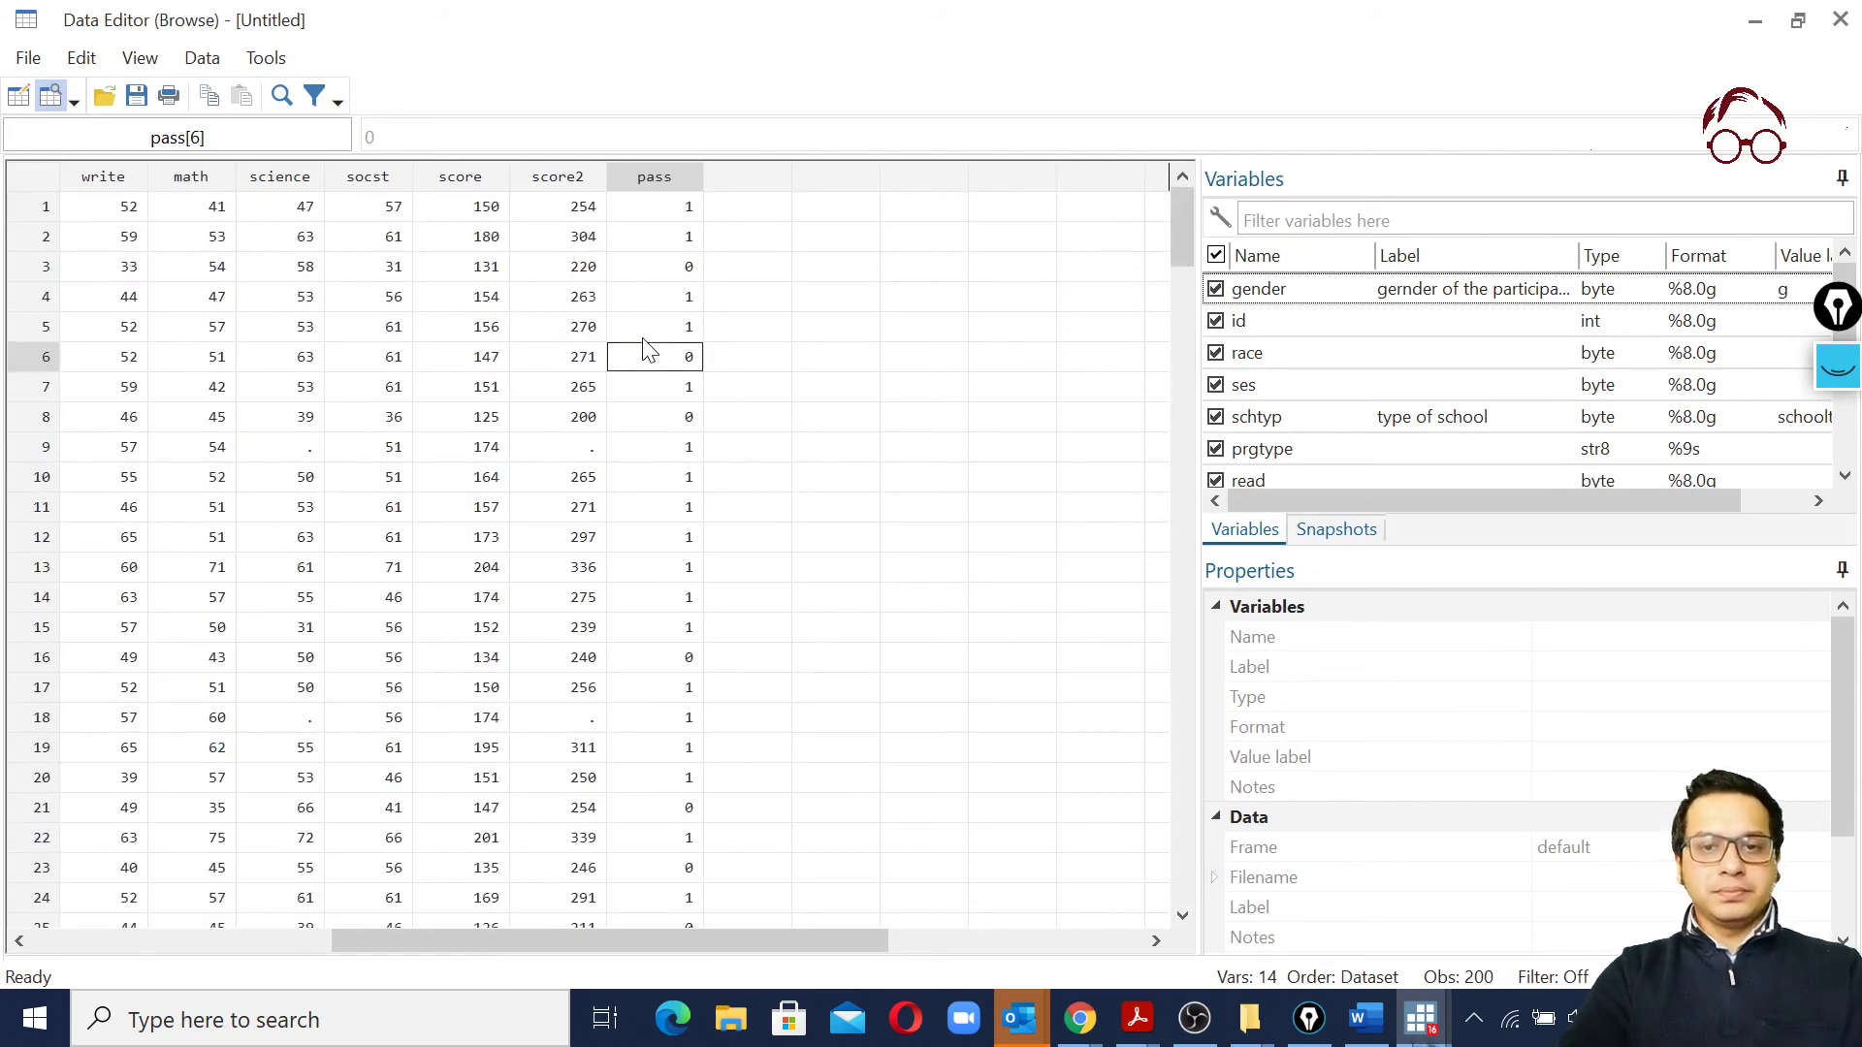
scroll(647, 349, down, 8)
scroll(648, 349, up, 8)
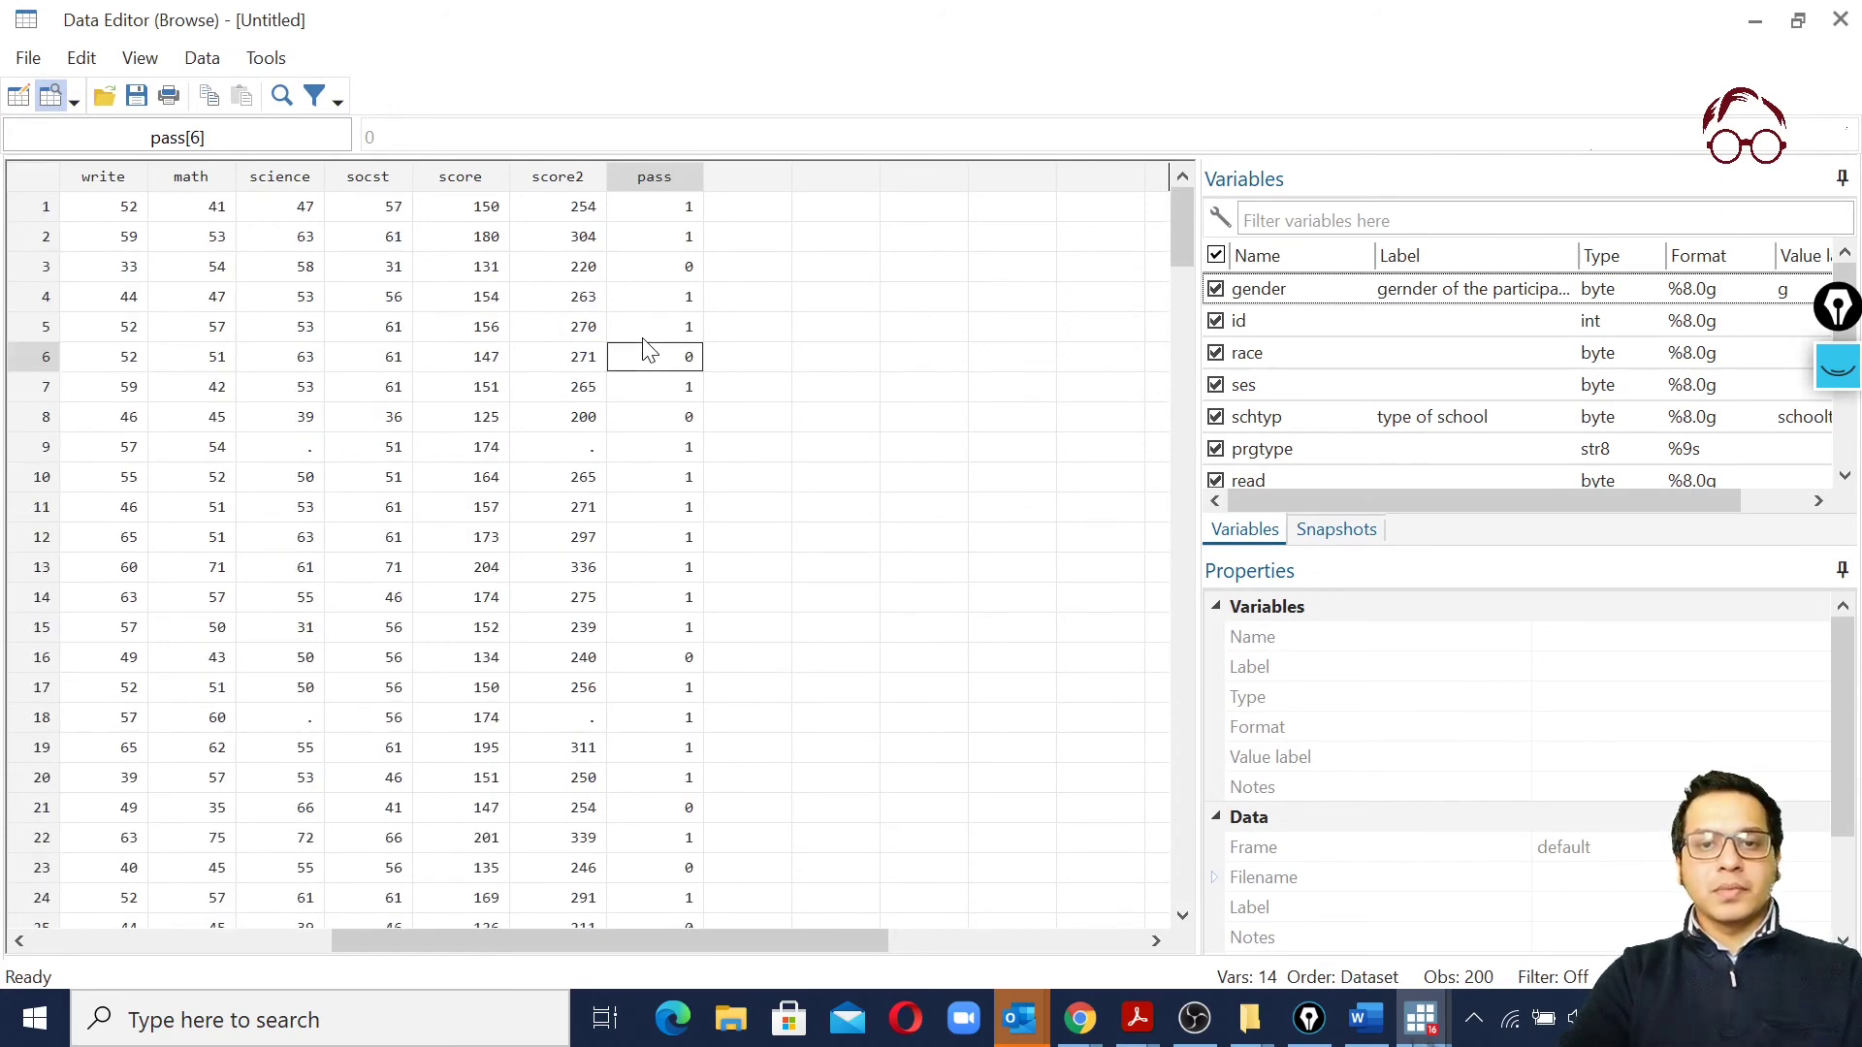
click(1840, 20)
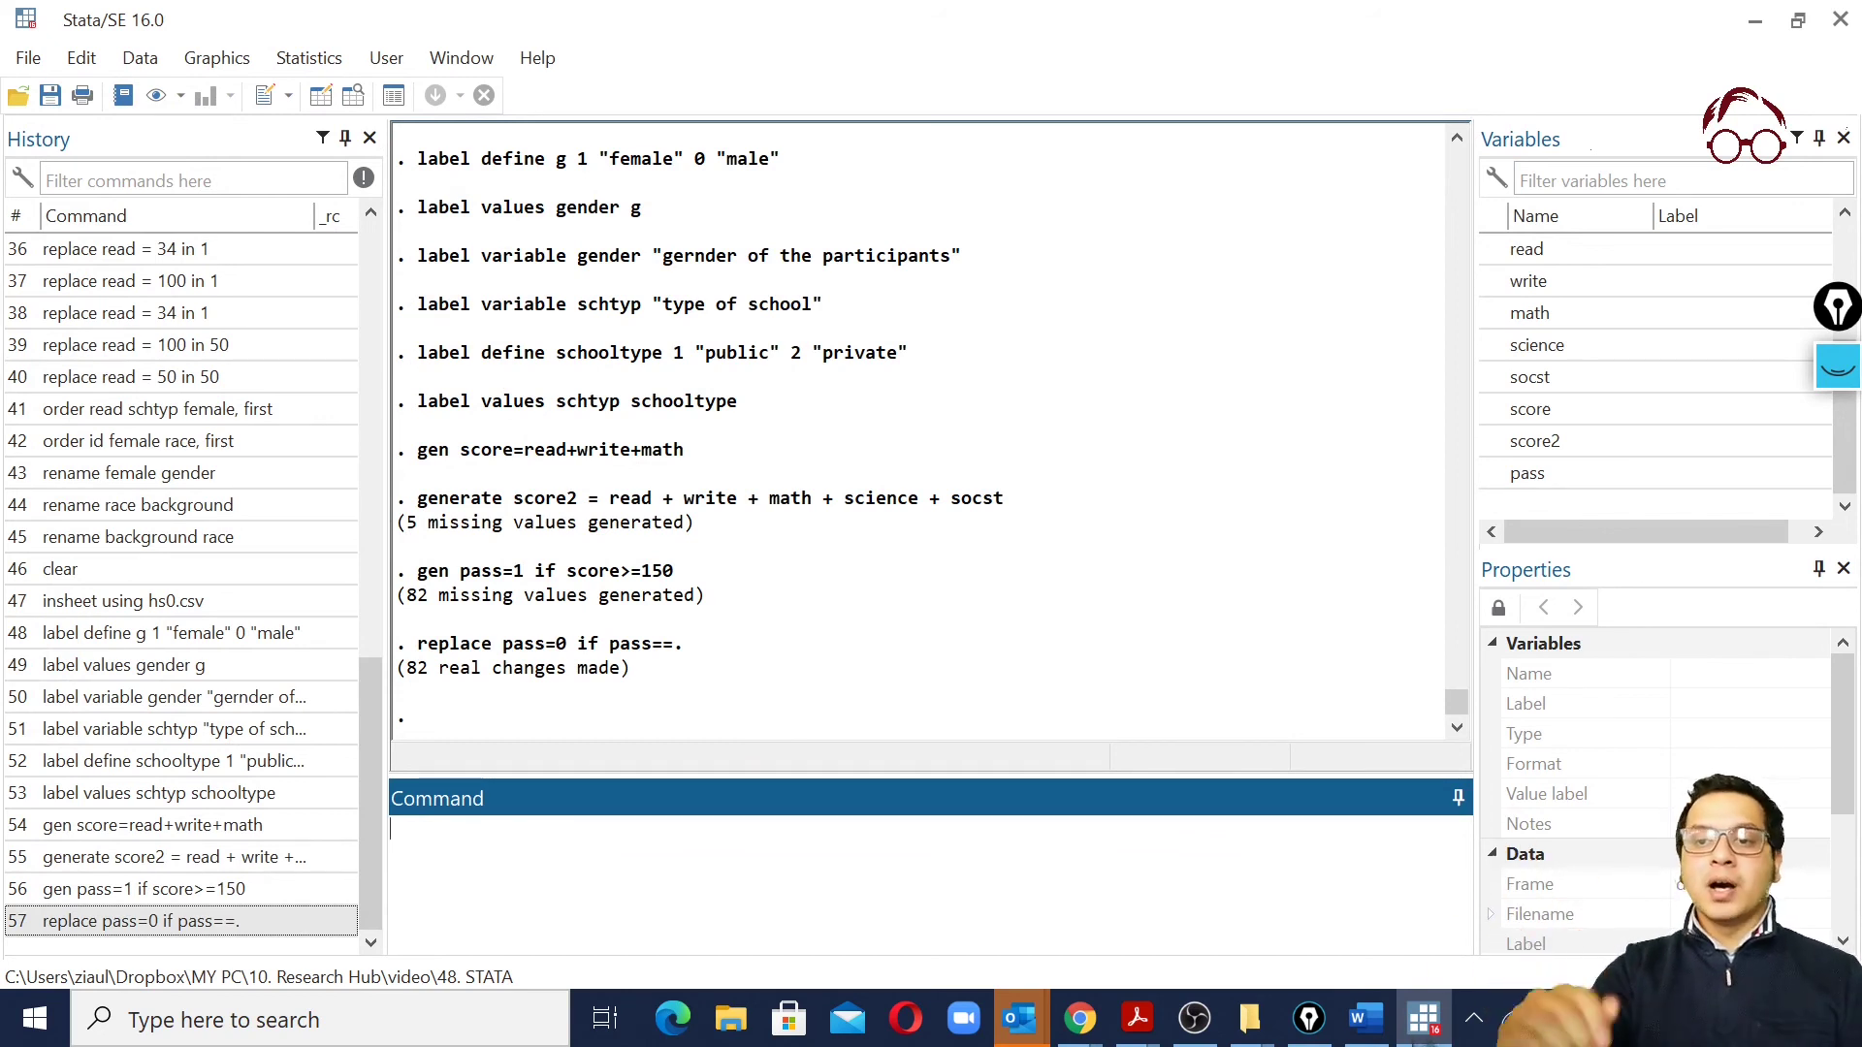
Remove the read variable from the dataset with drop read, and check the variable list
text(d)
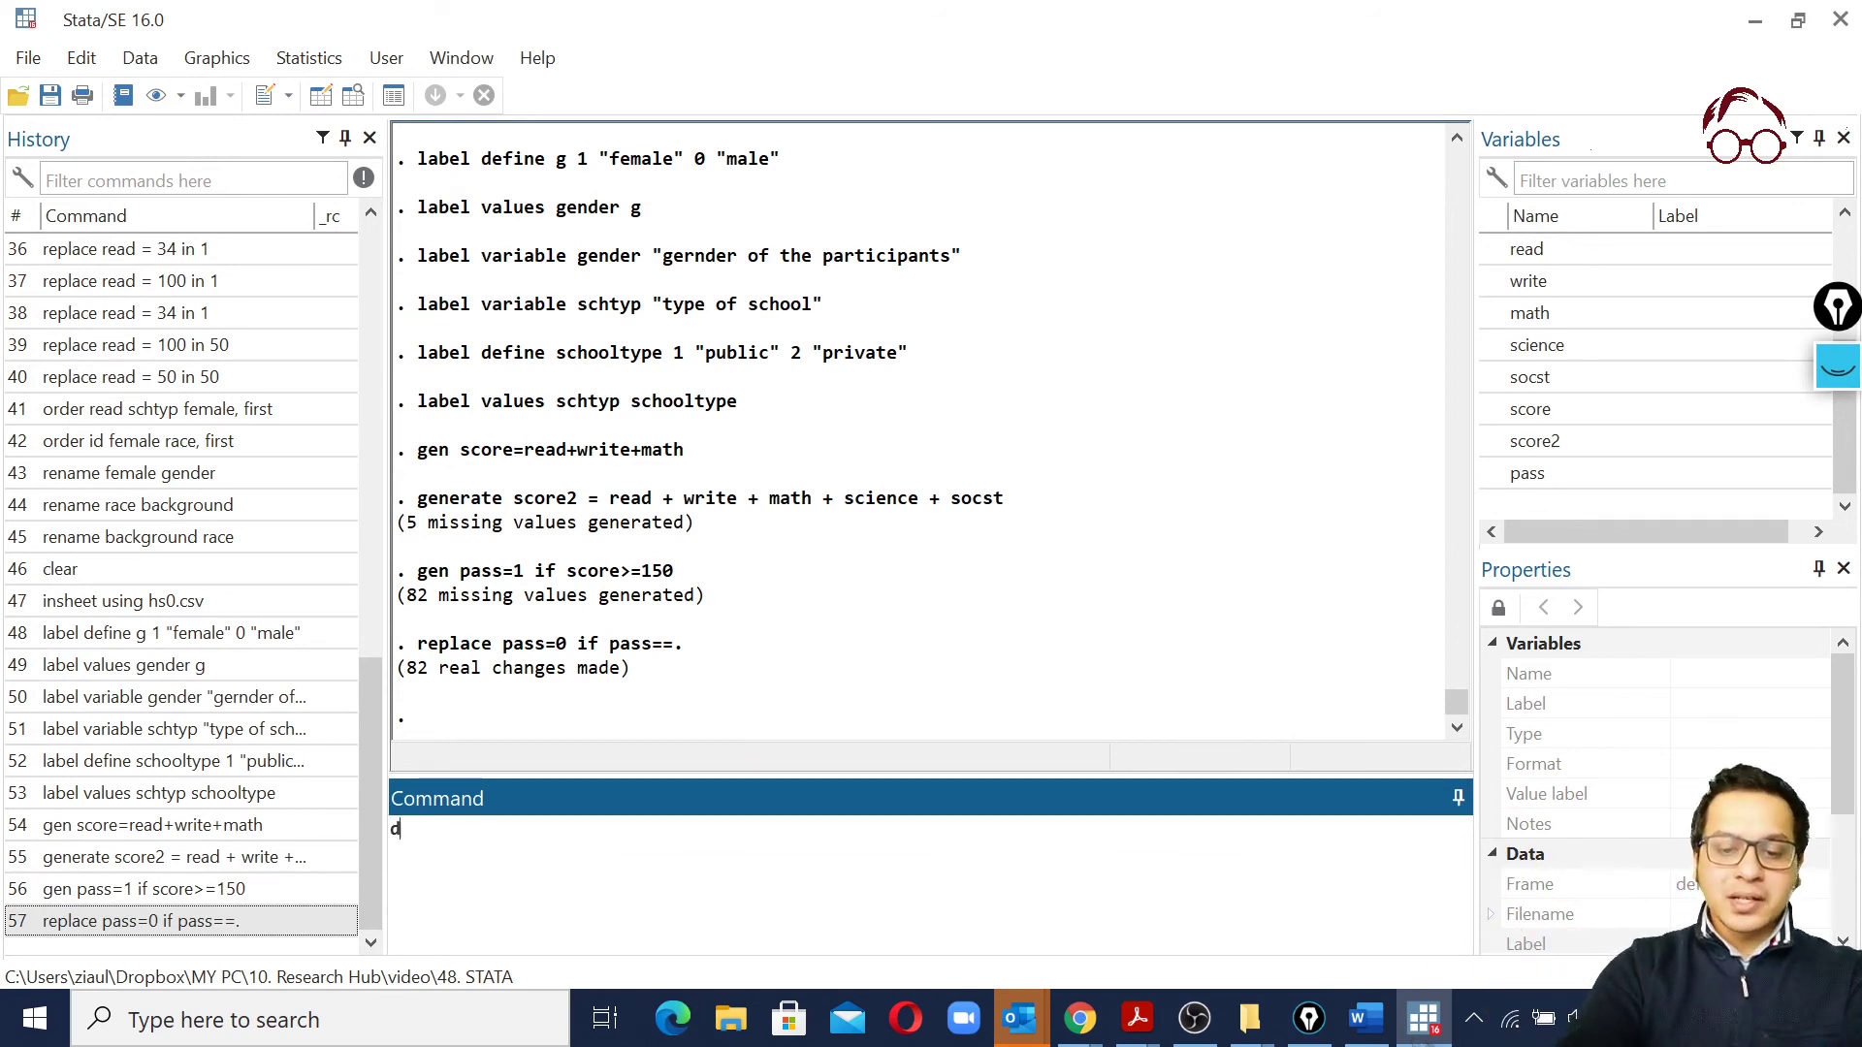
text(rop read)
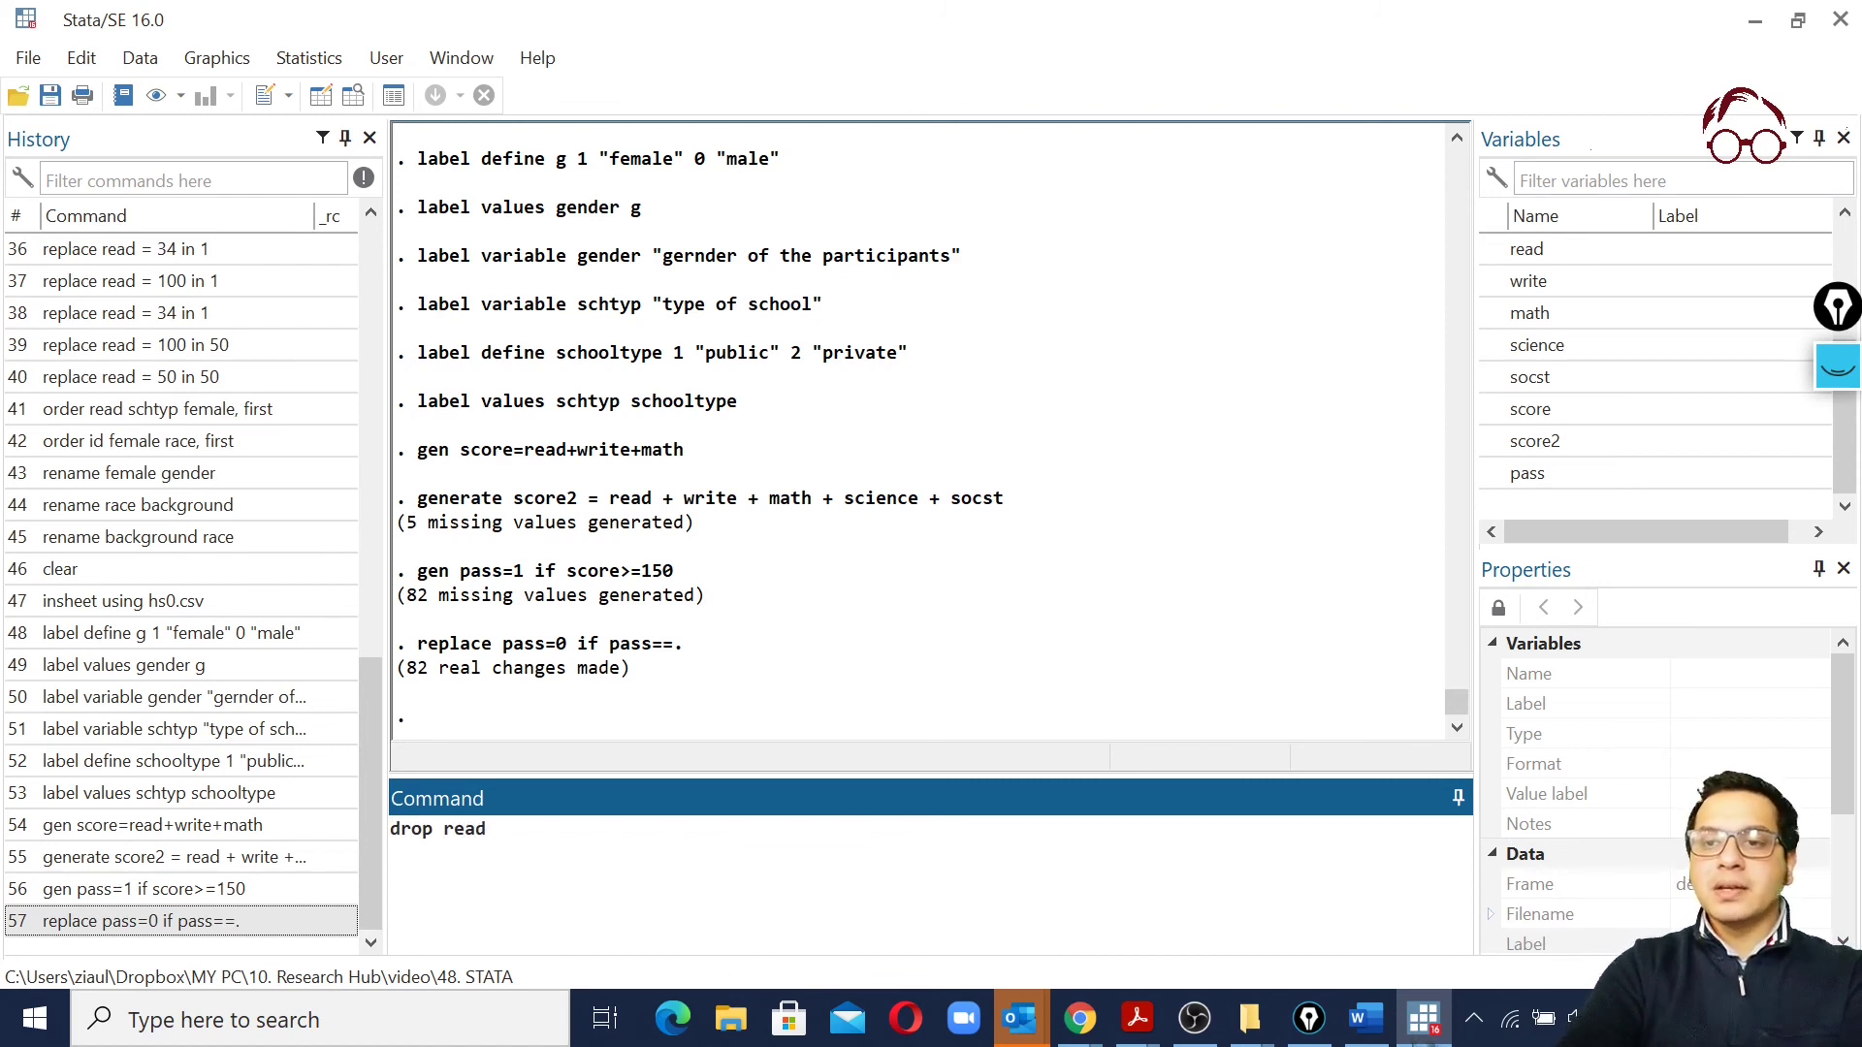
key(Return)
scroll(1653, 333, up, 1)
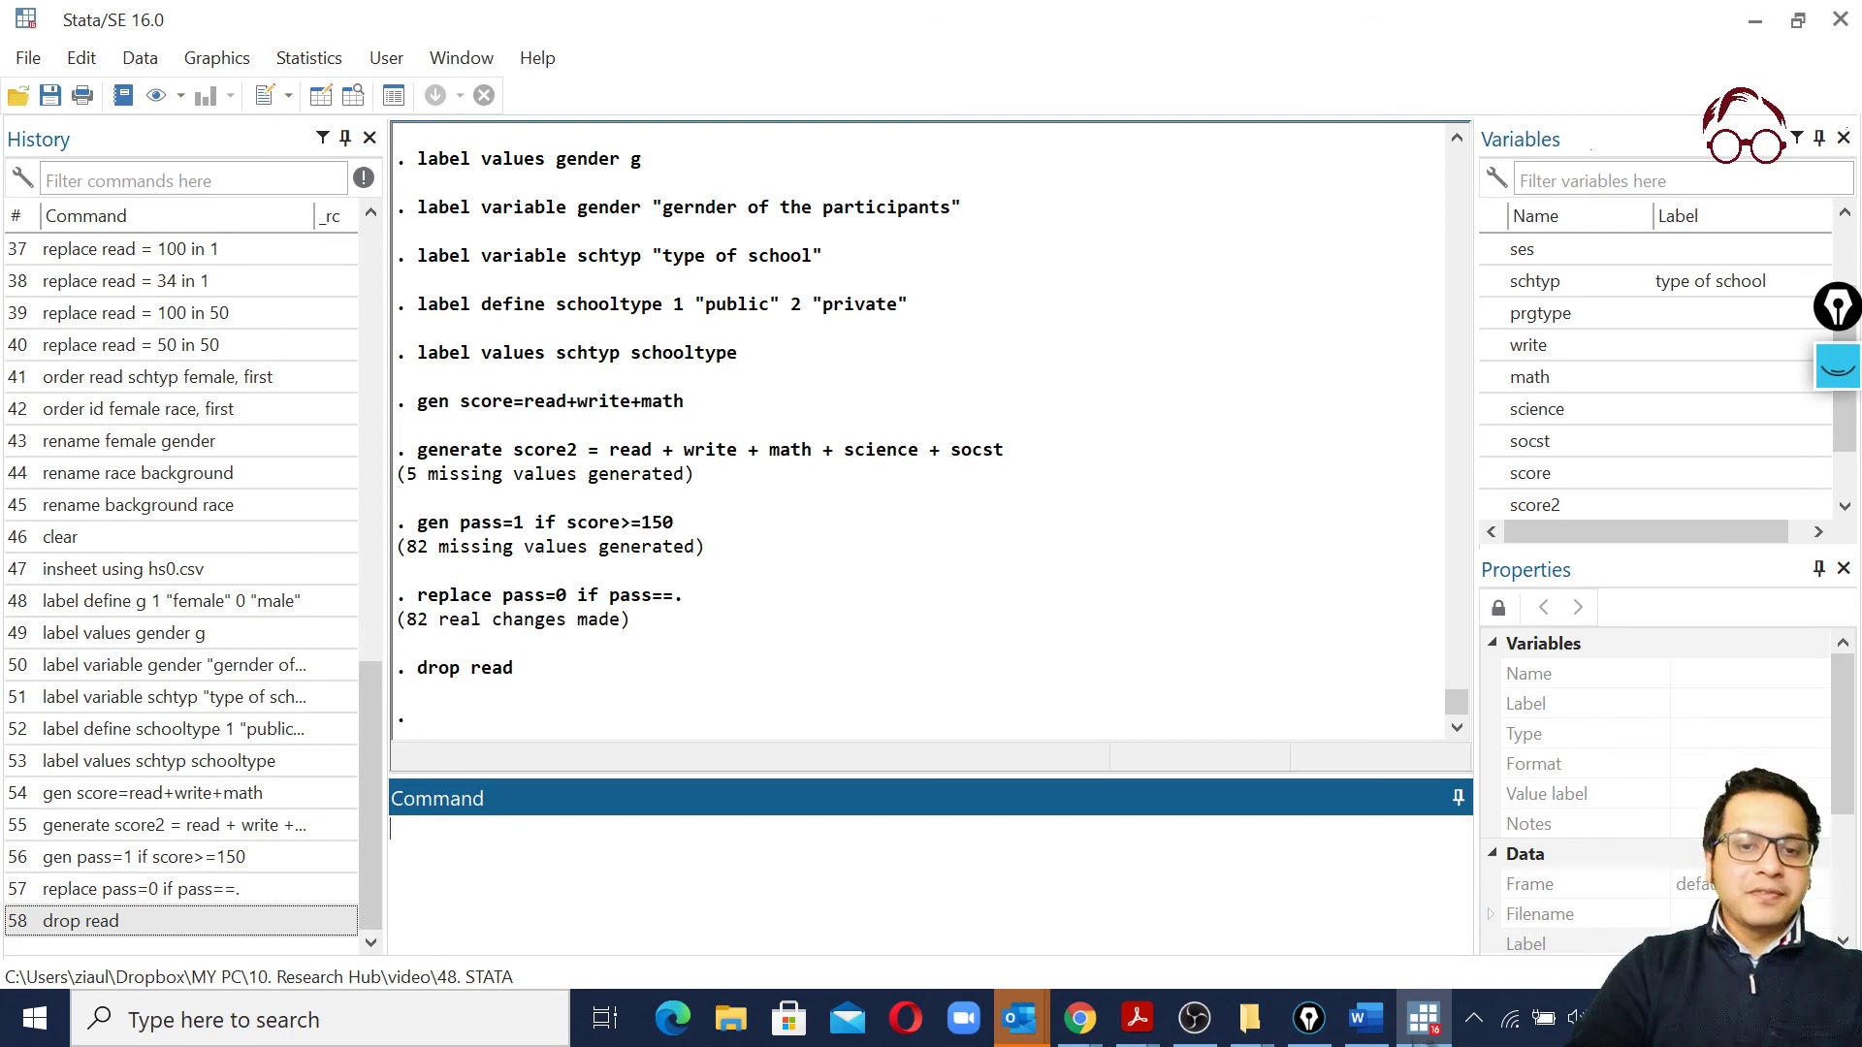
Try to delete the male observations by running drop gender==0
text(drop )
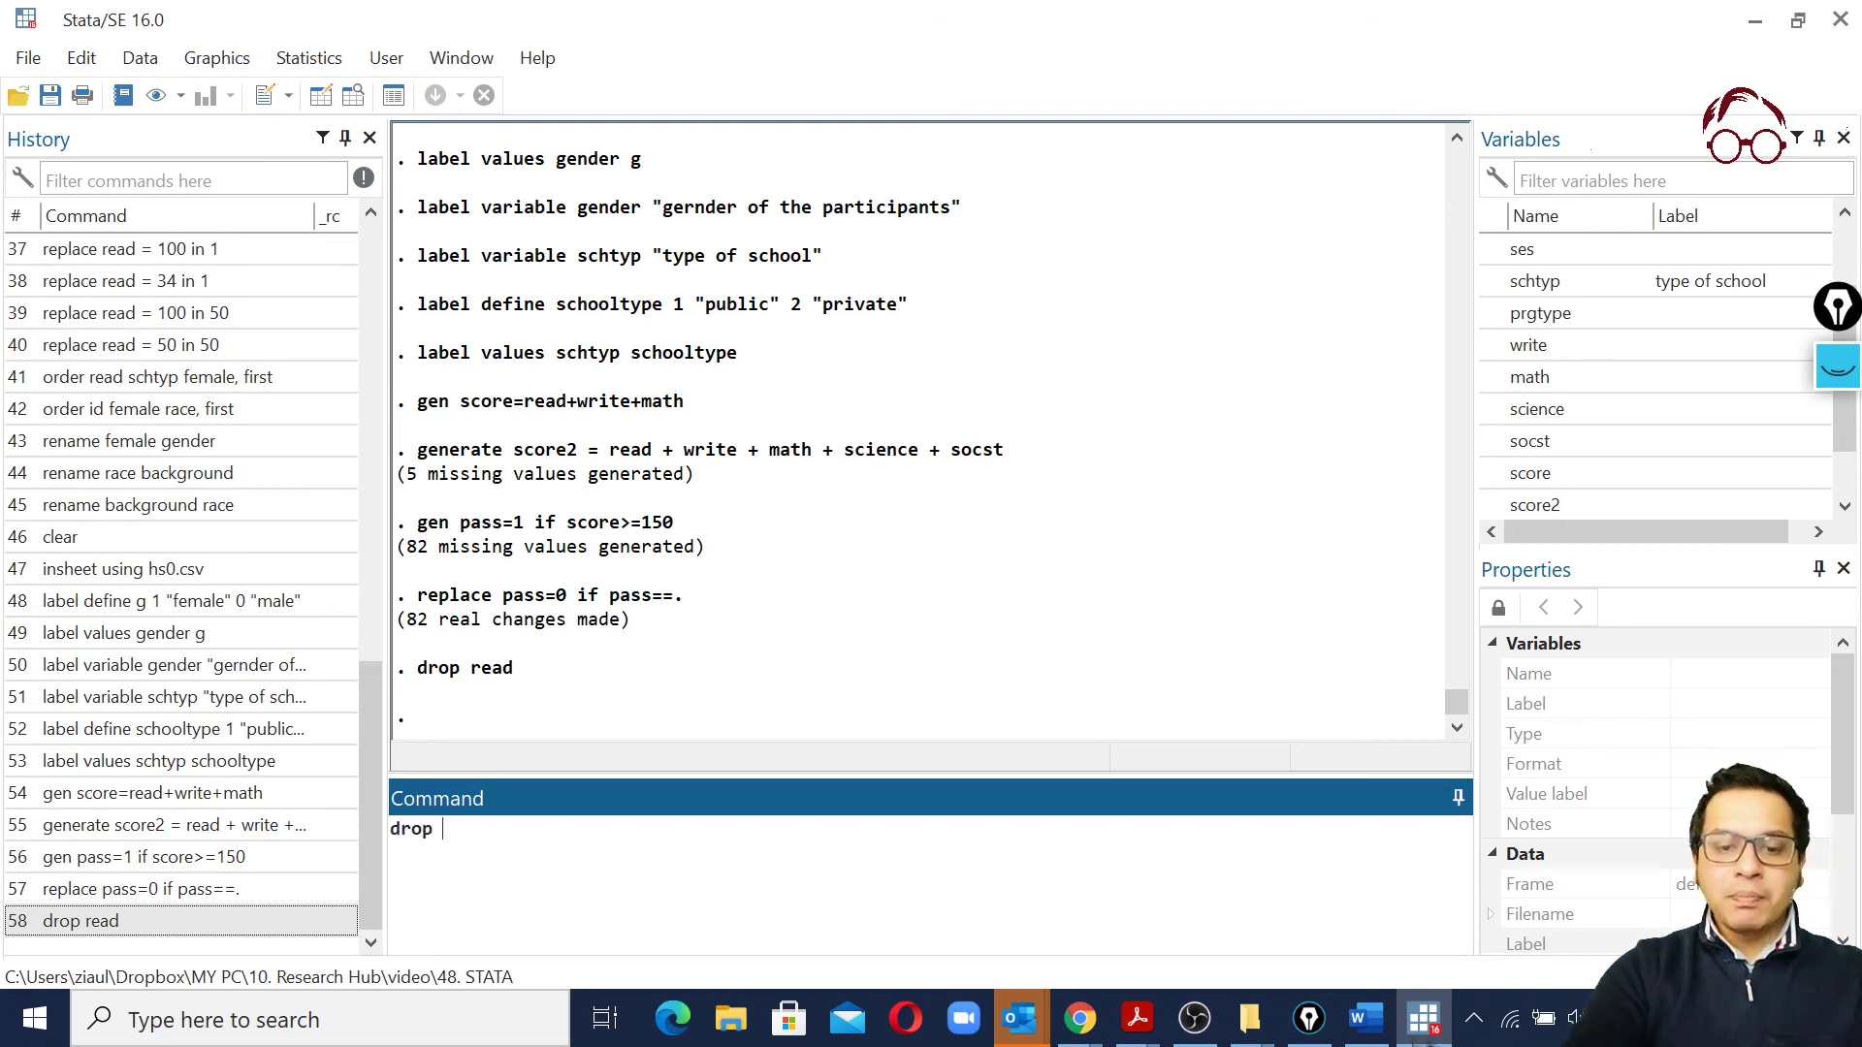
text(ge)
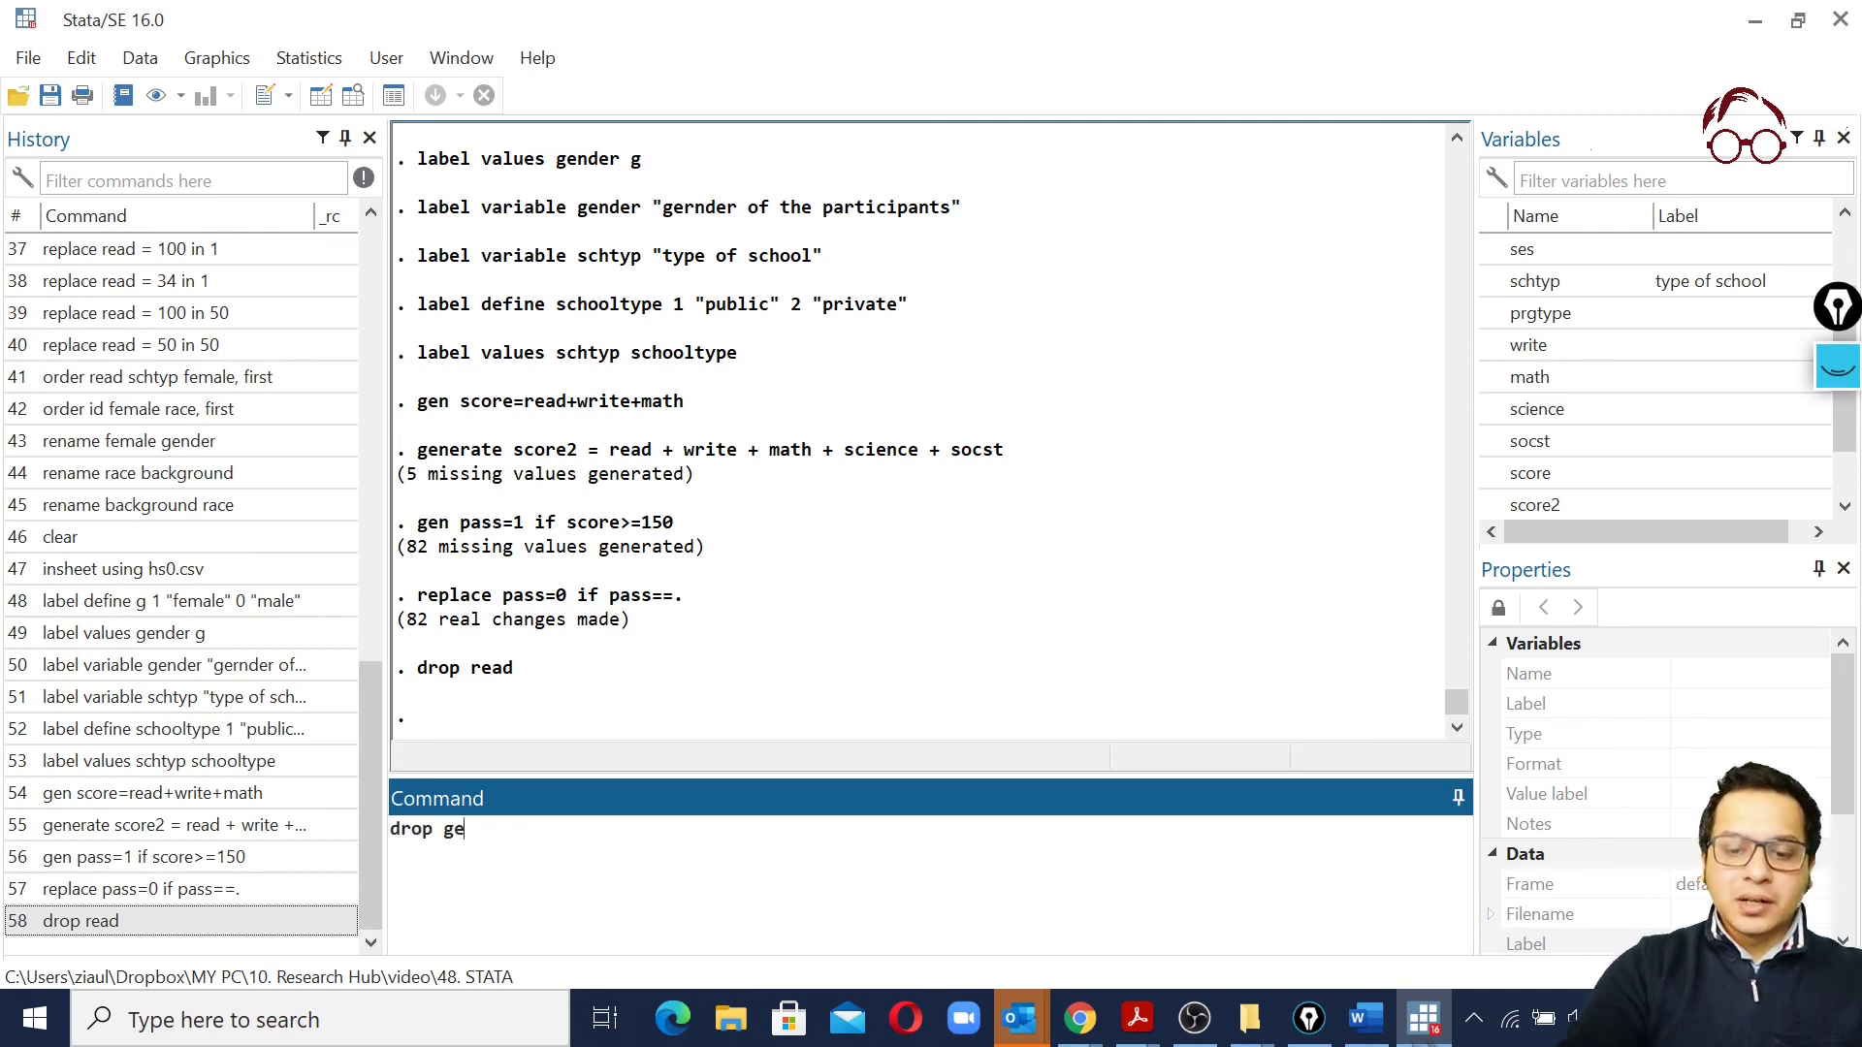
text(nder=)
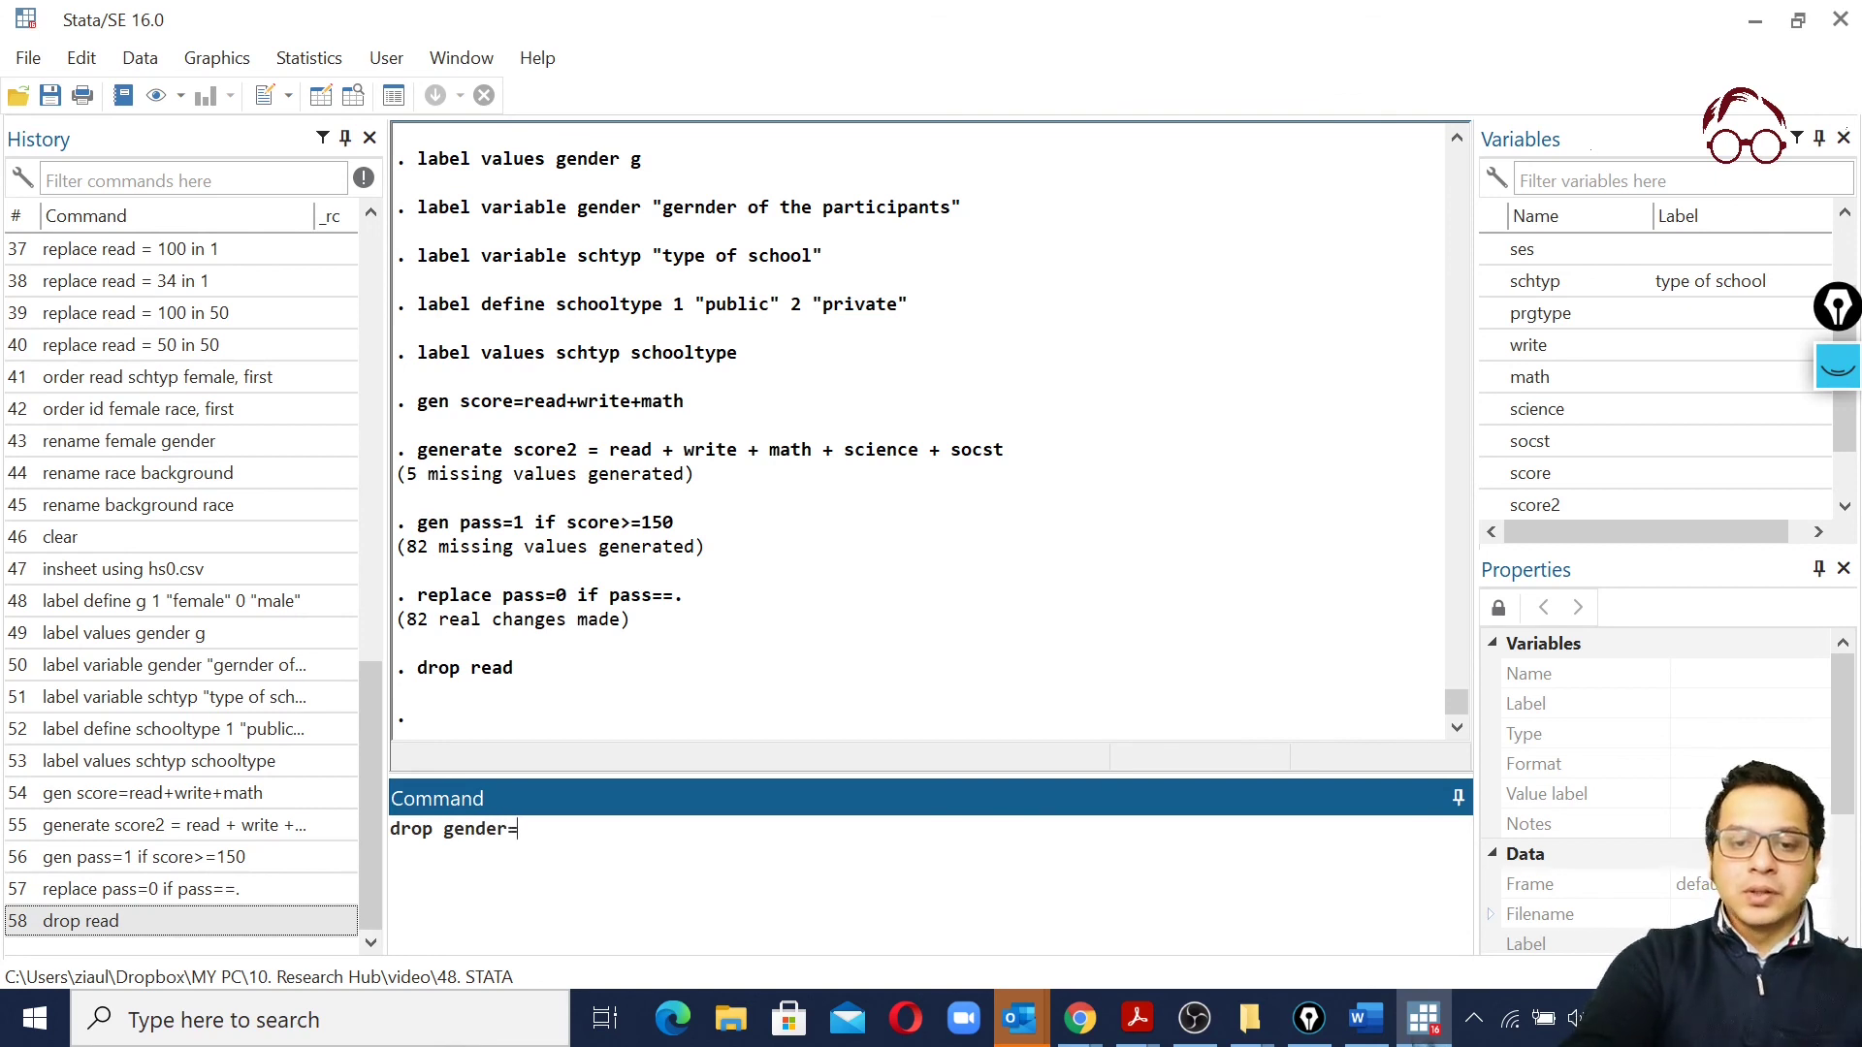
text(=0)
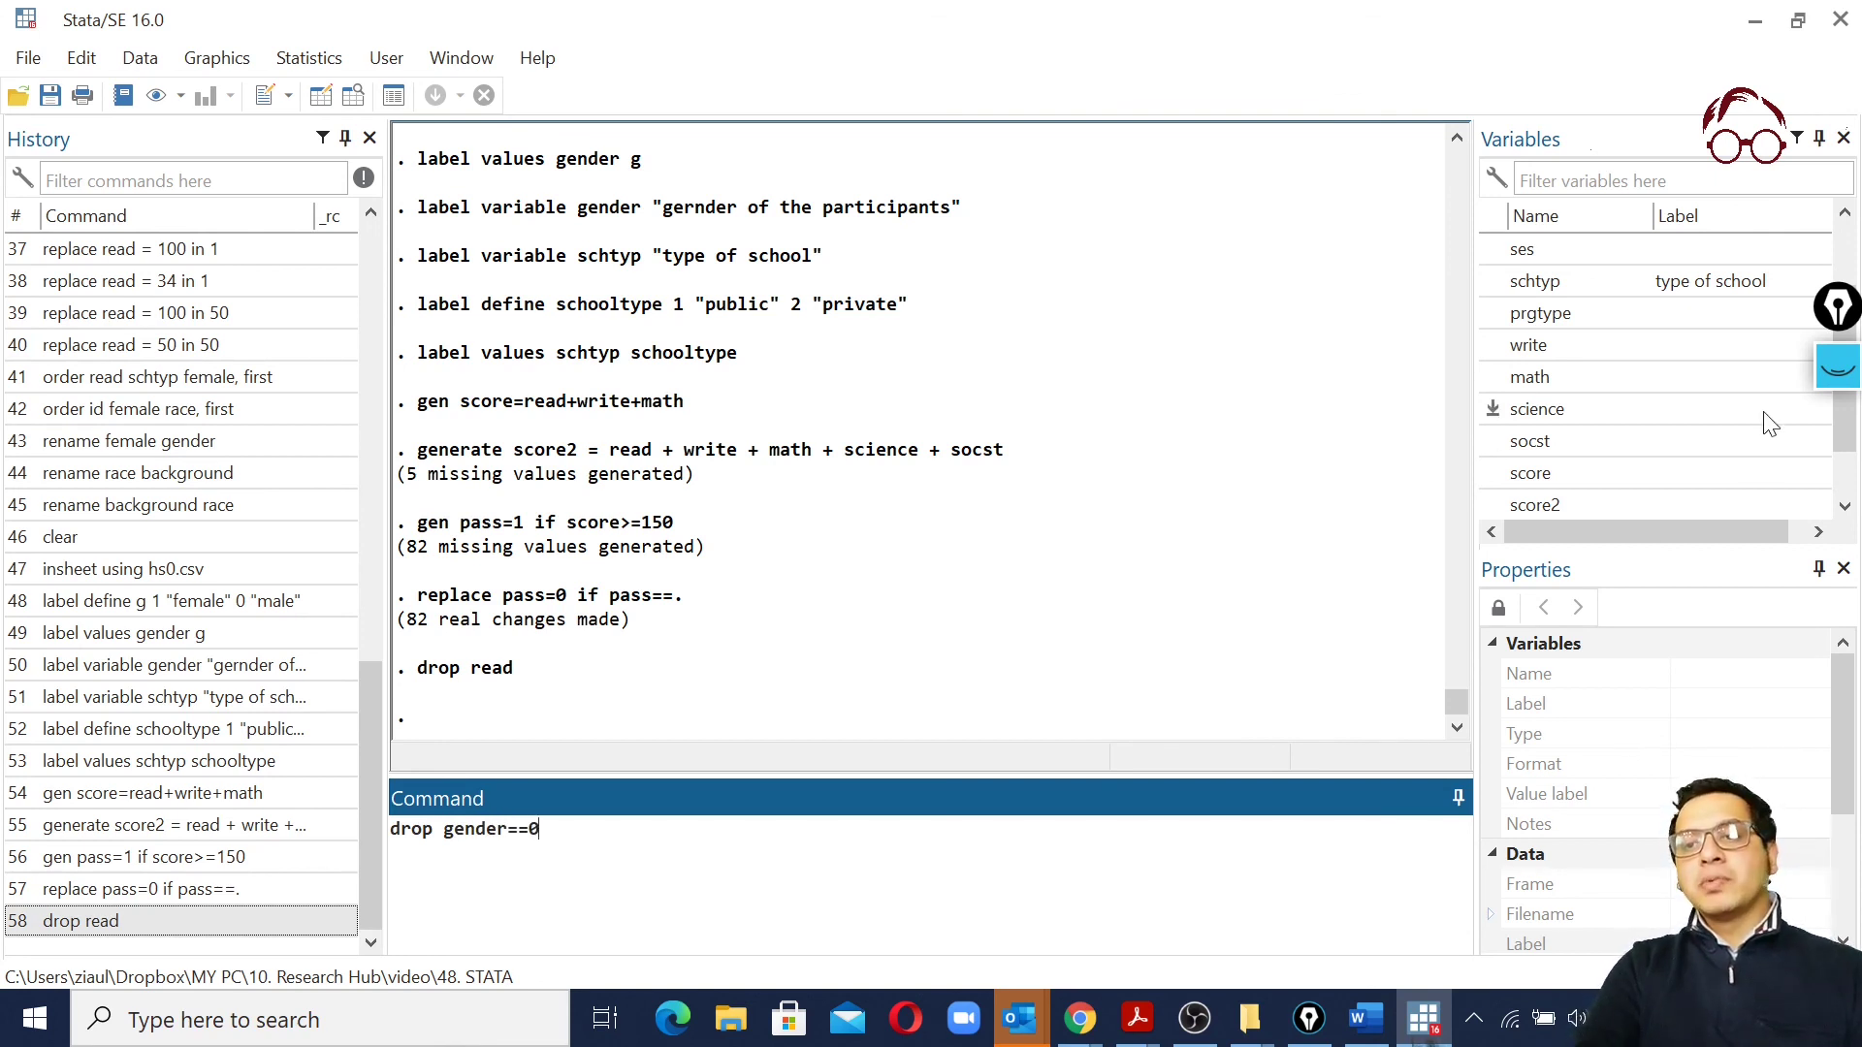
scroll(1770, 424, up, 1)
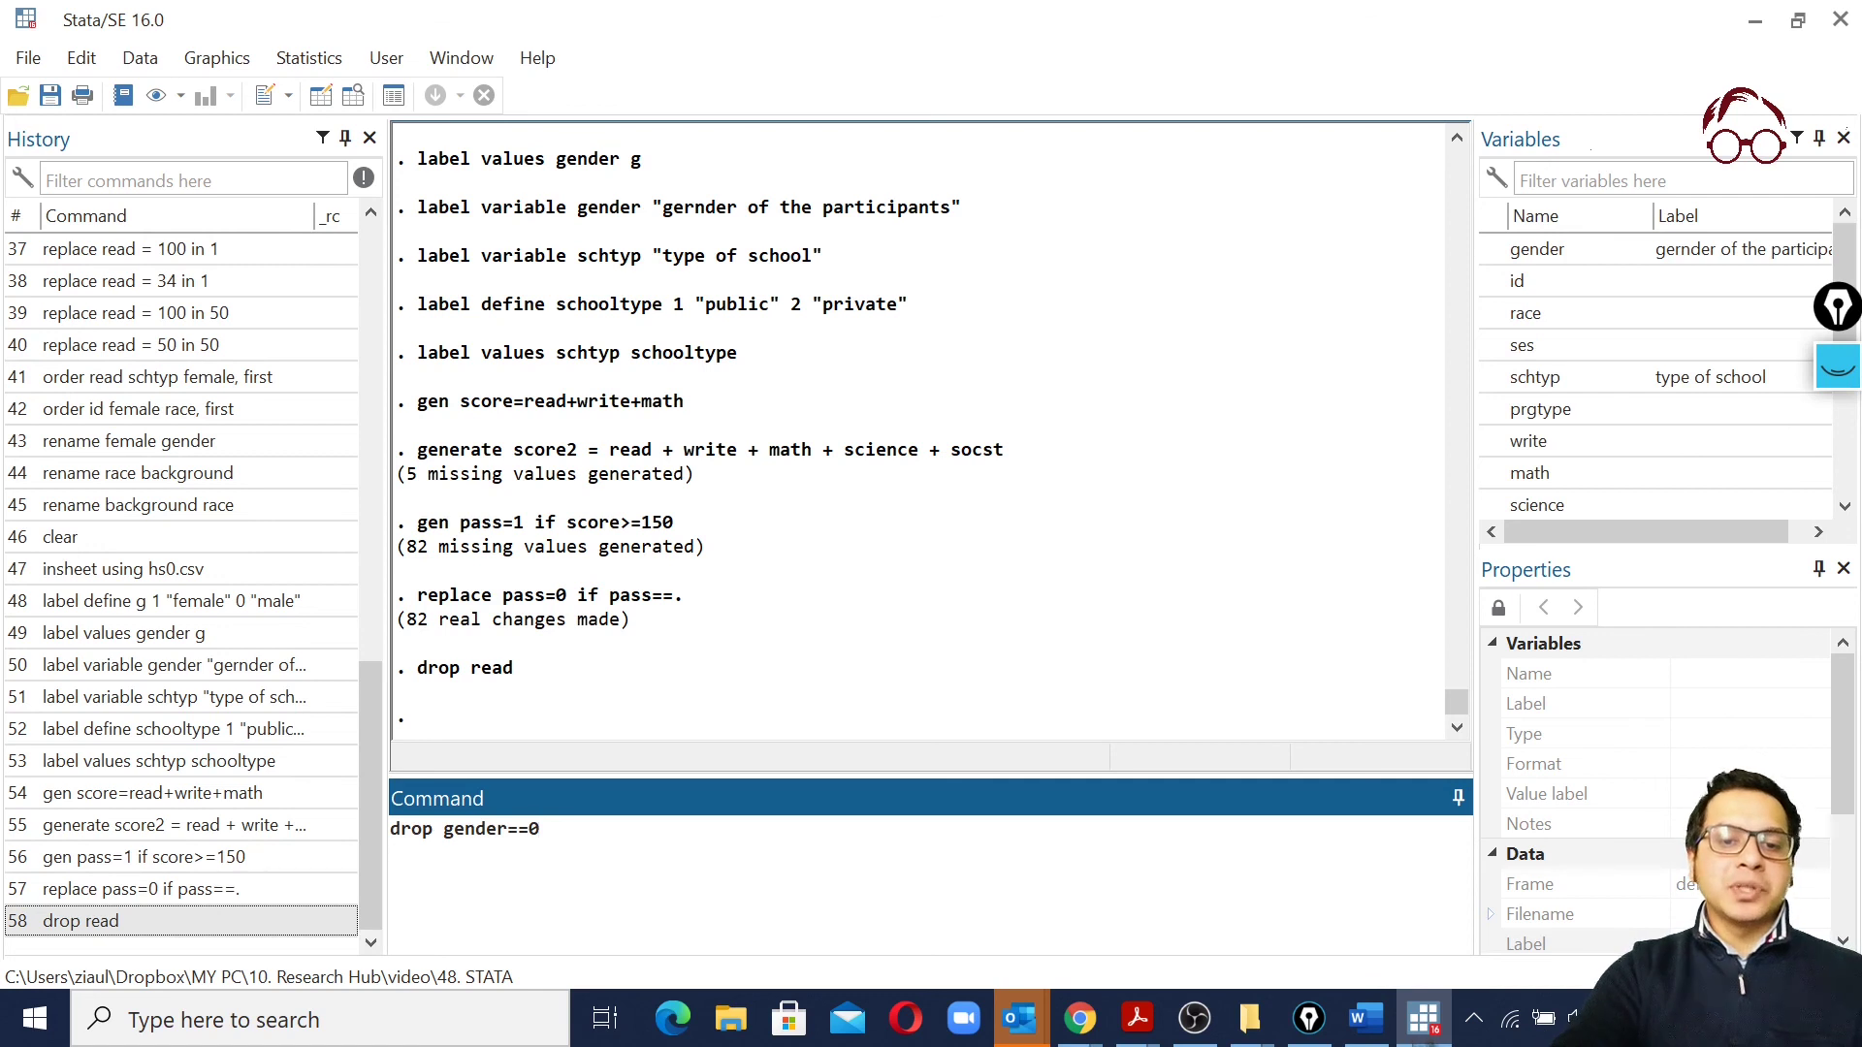
key(Return)
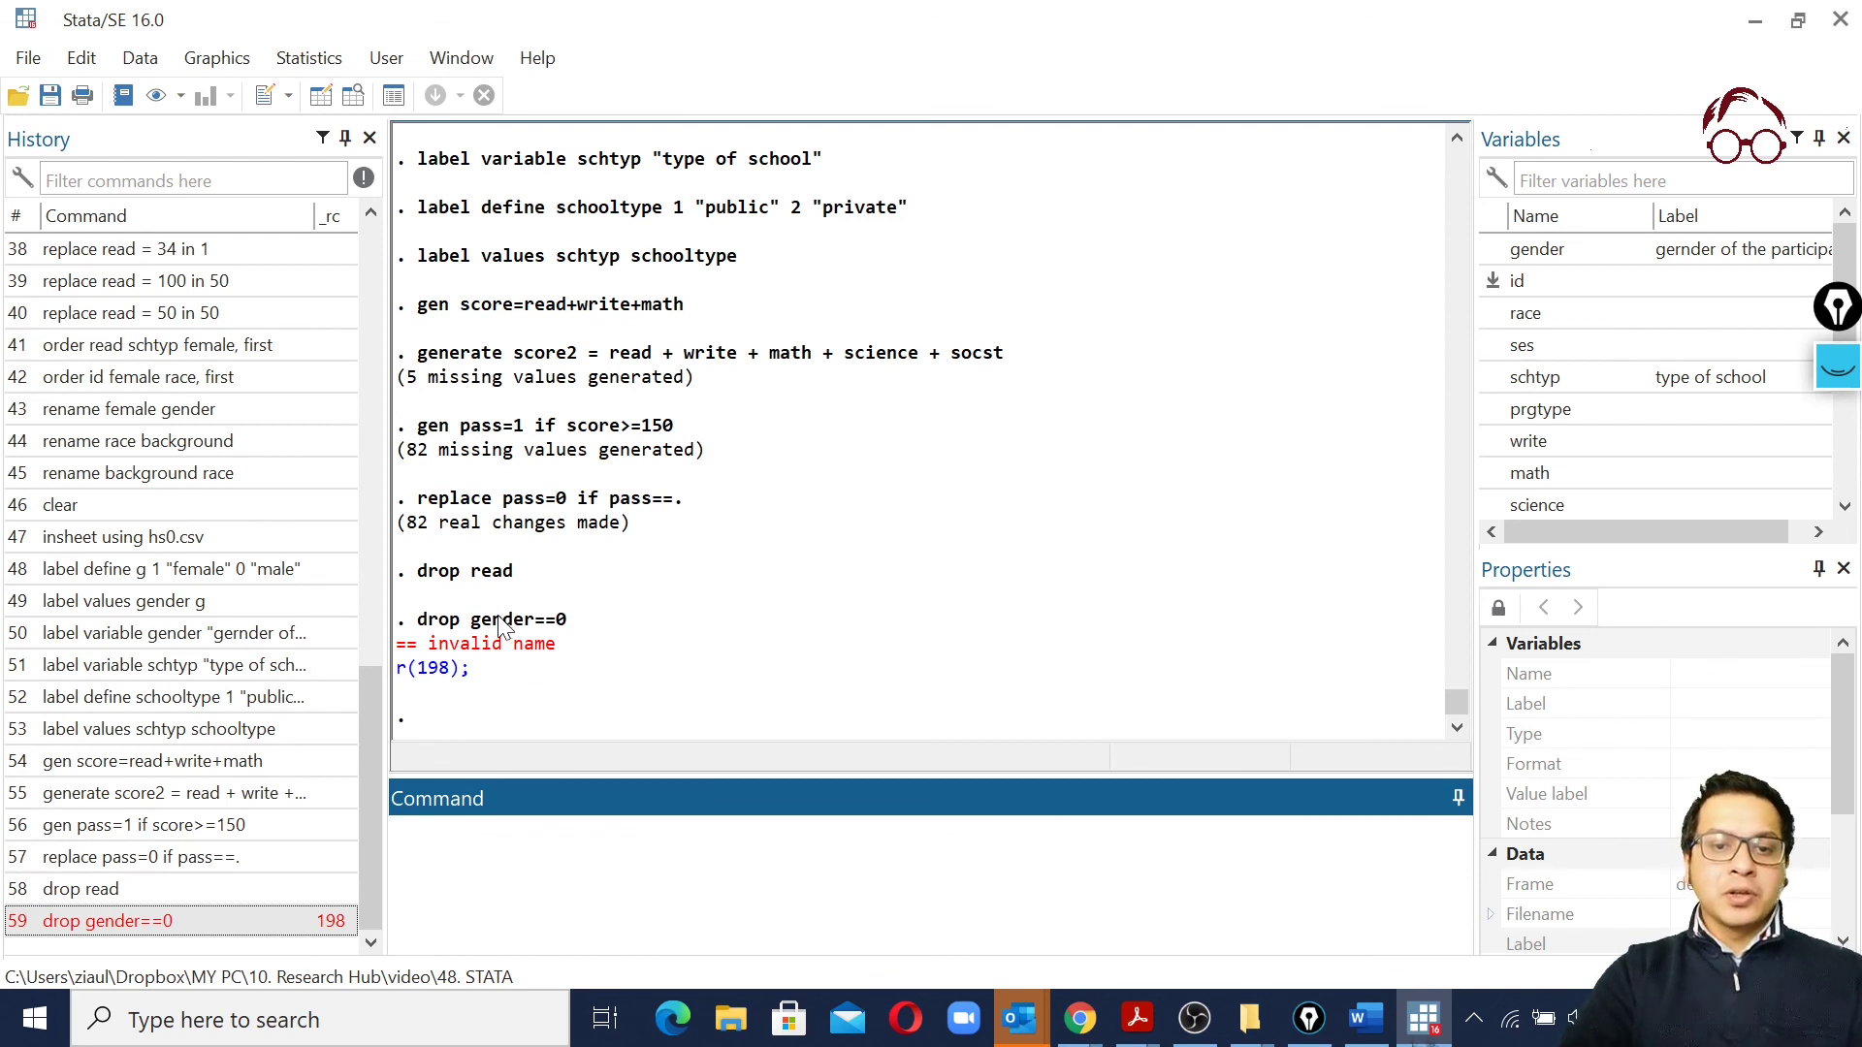
Recall the last drop command, insert the missing if, and run drop if gender==0 to delete the male observations
click(200, 921)
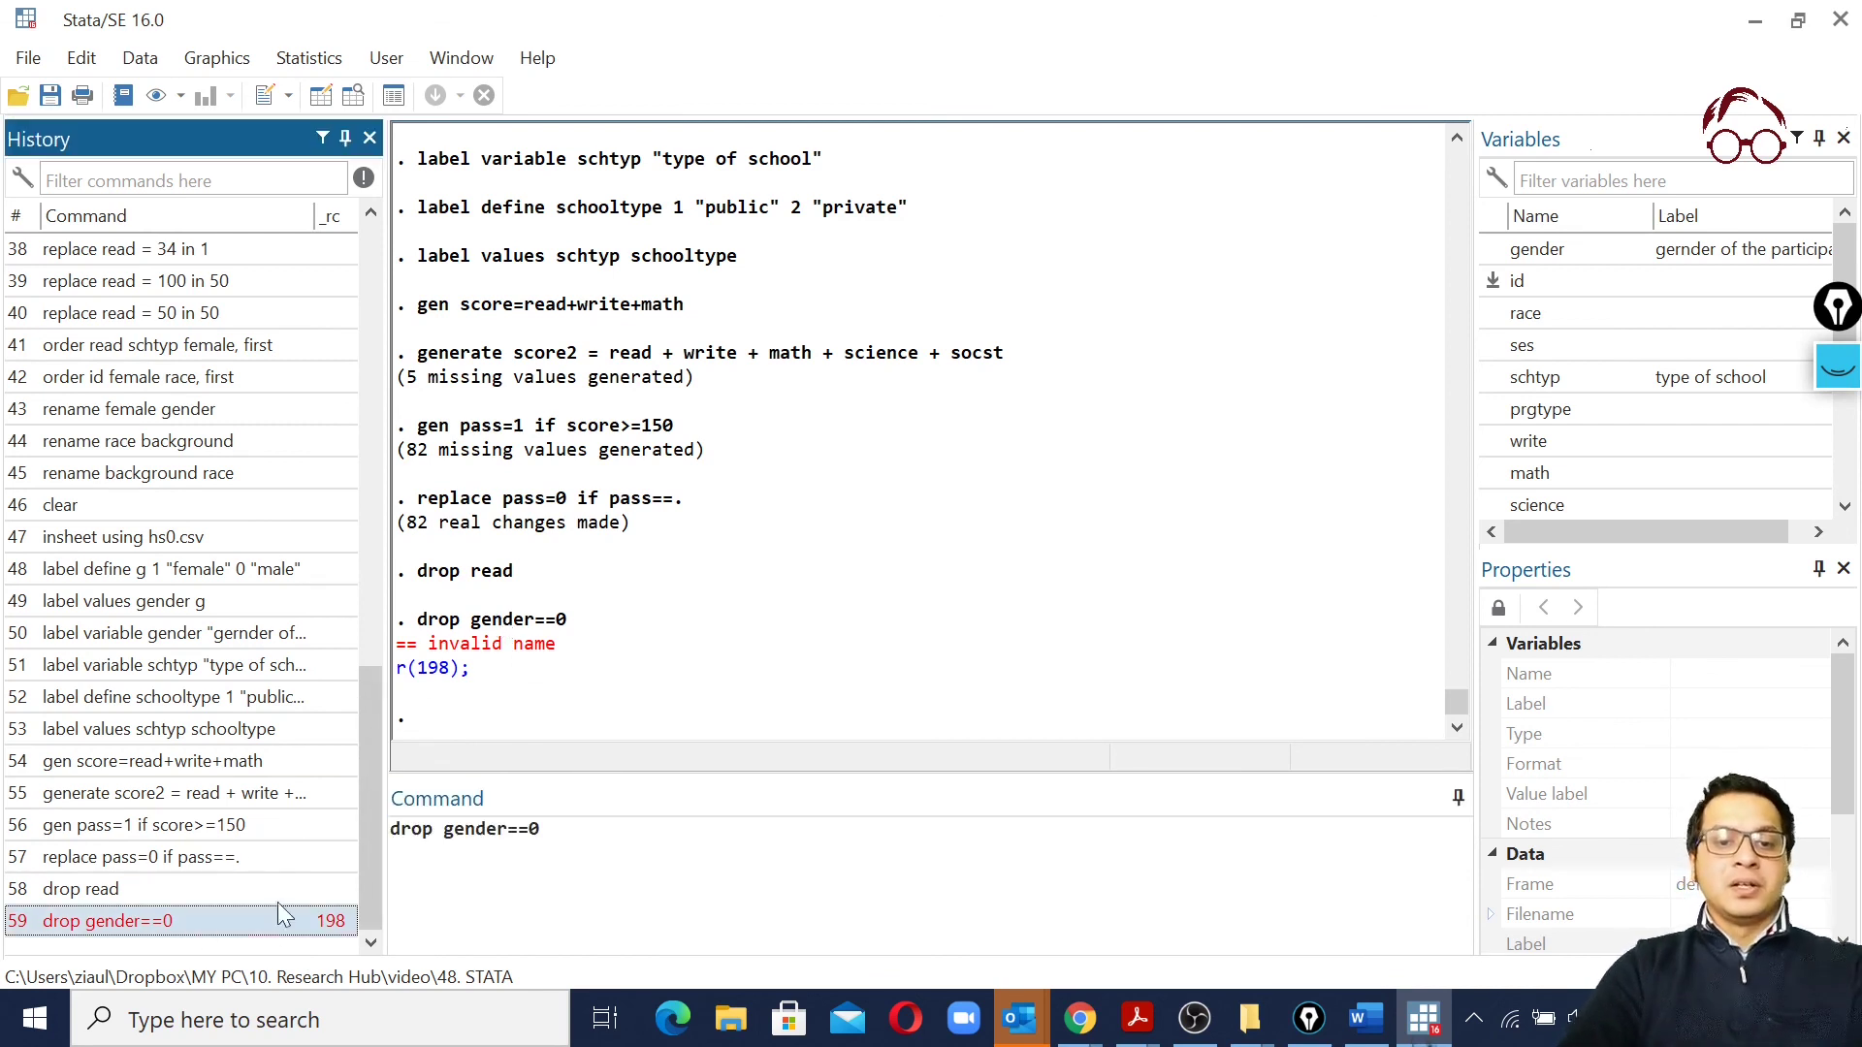
click(446, 829)
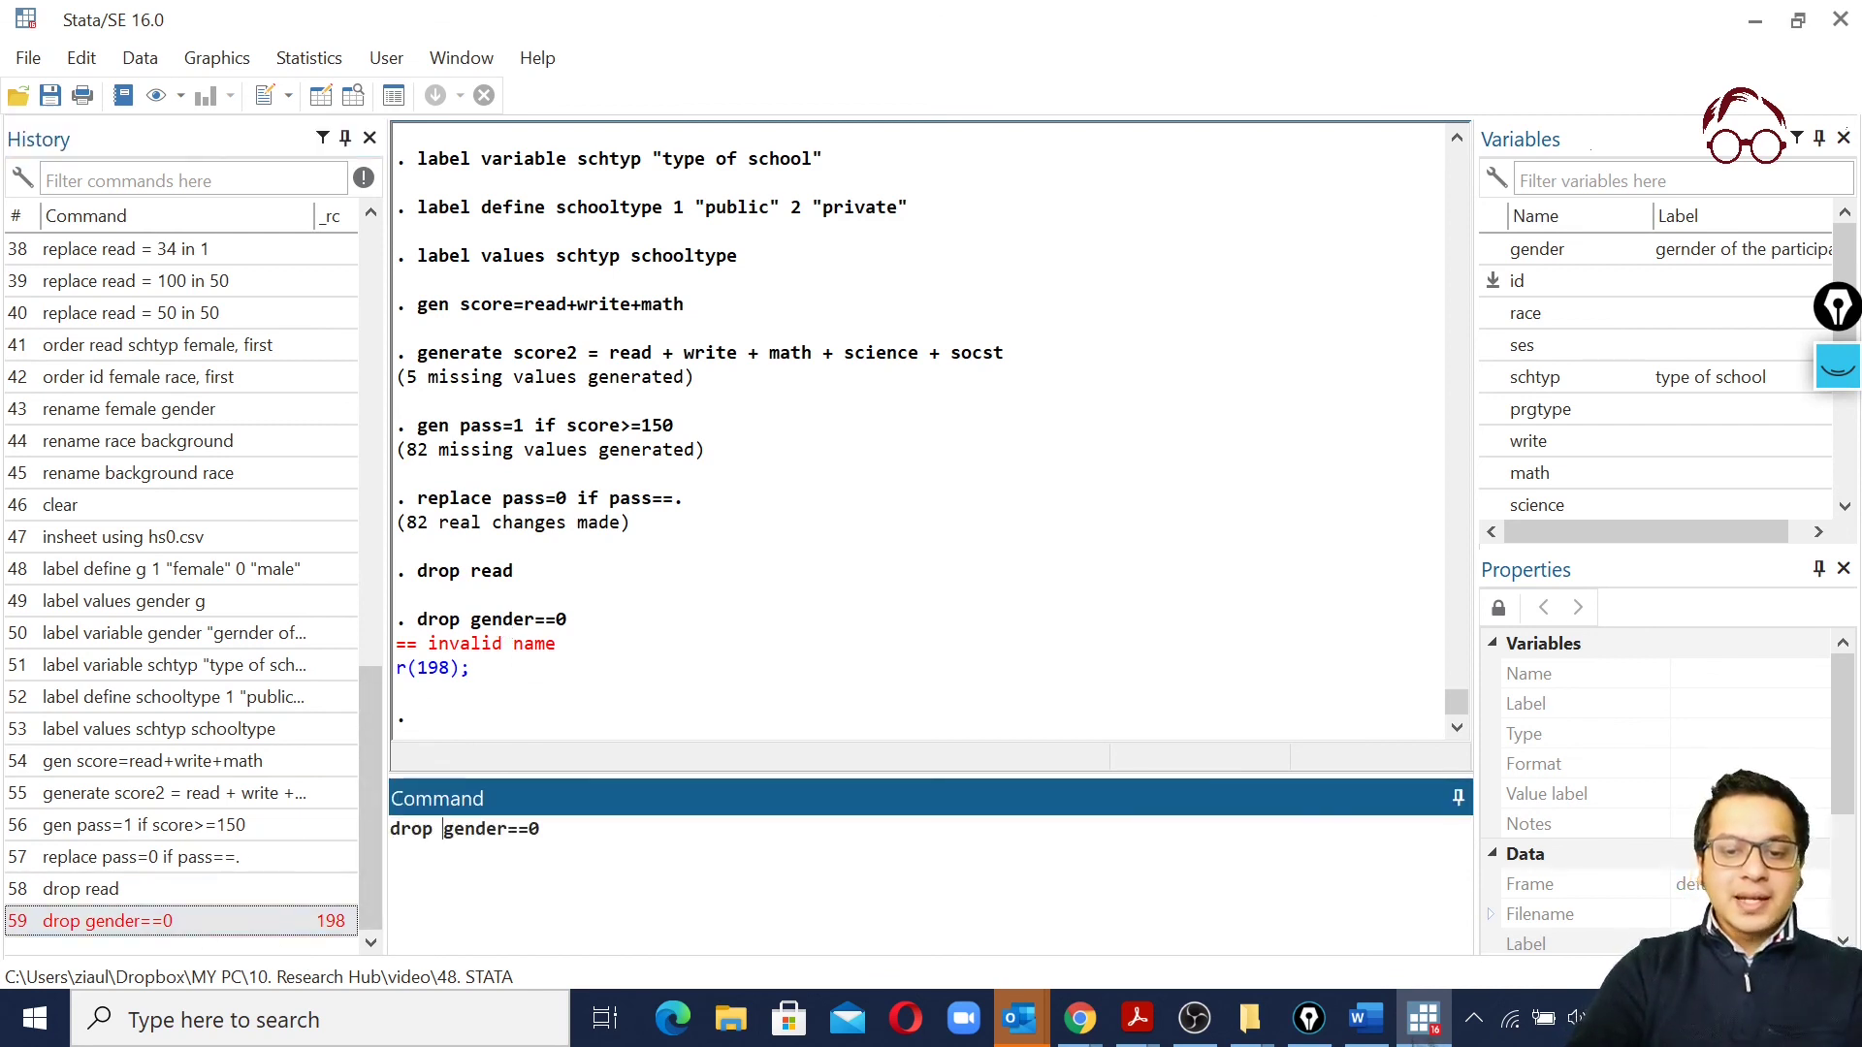
text(if)
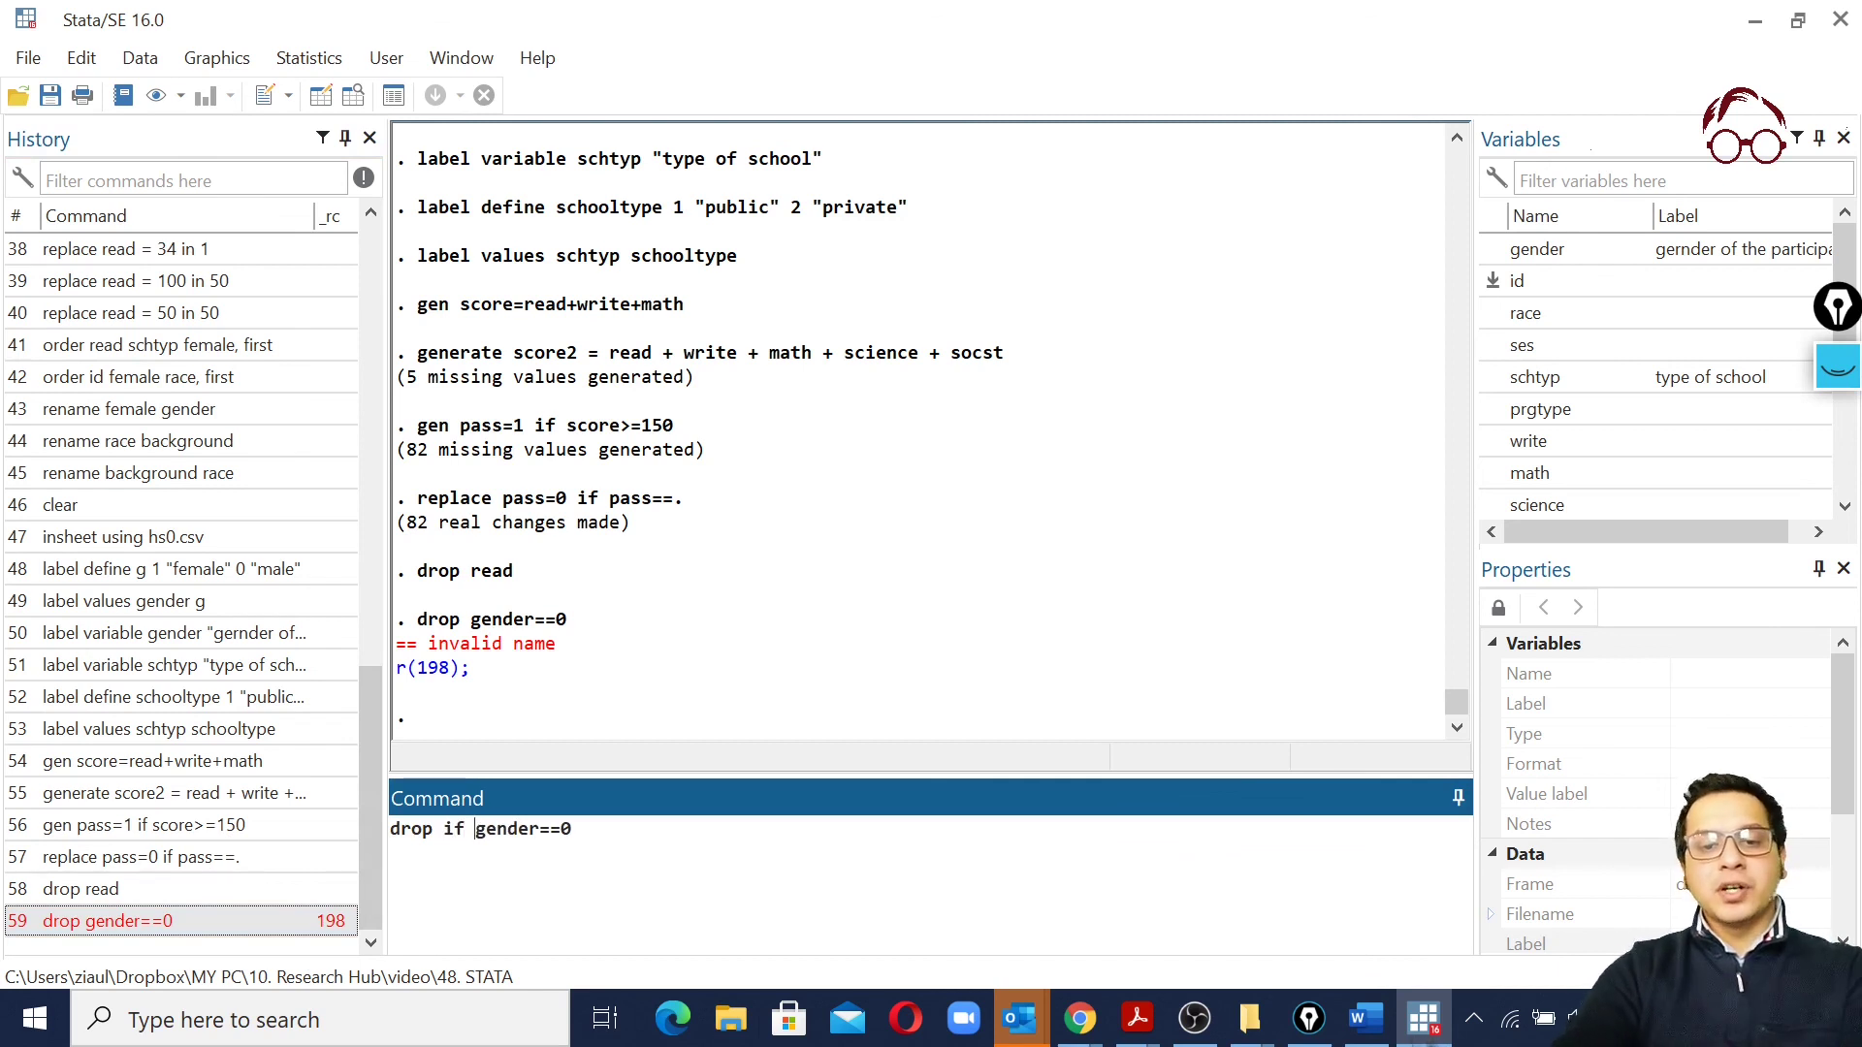
key(Return)
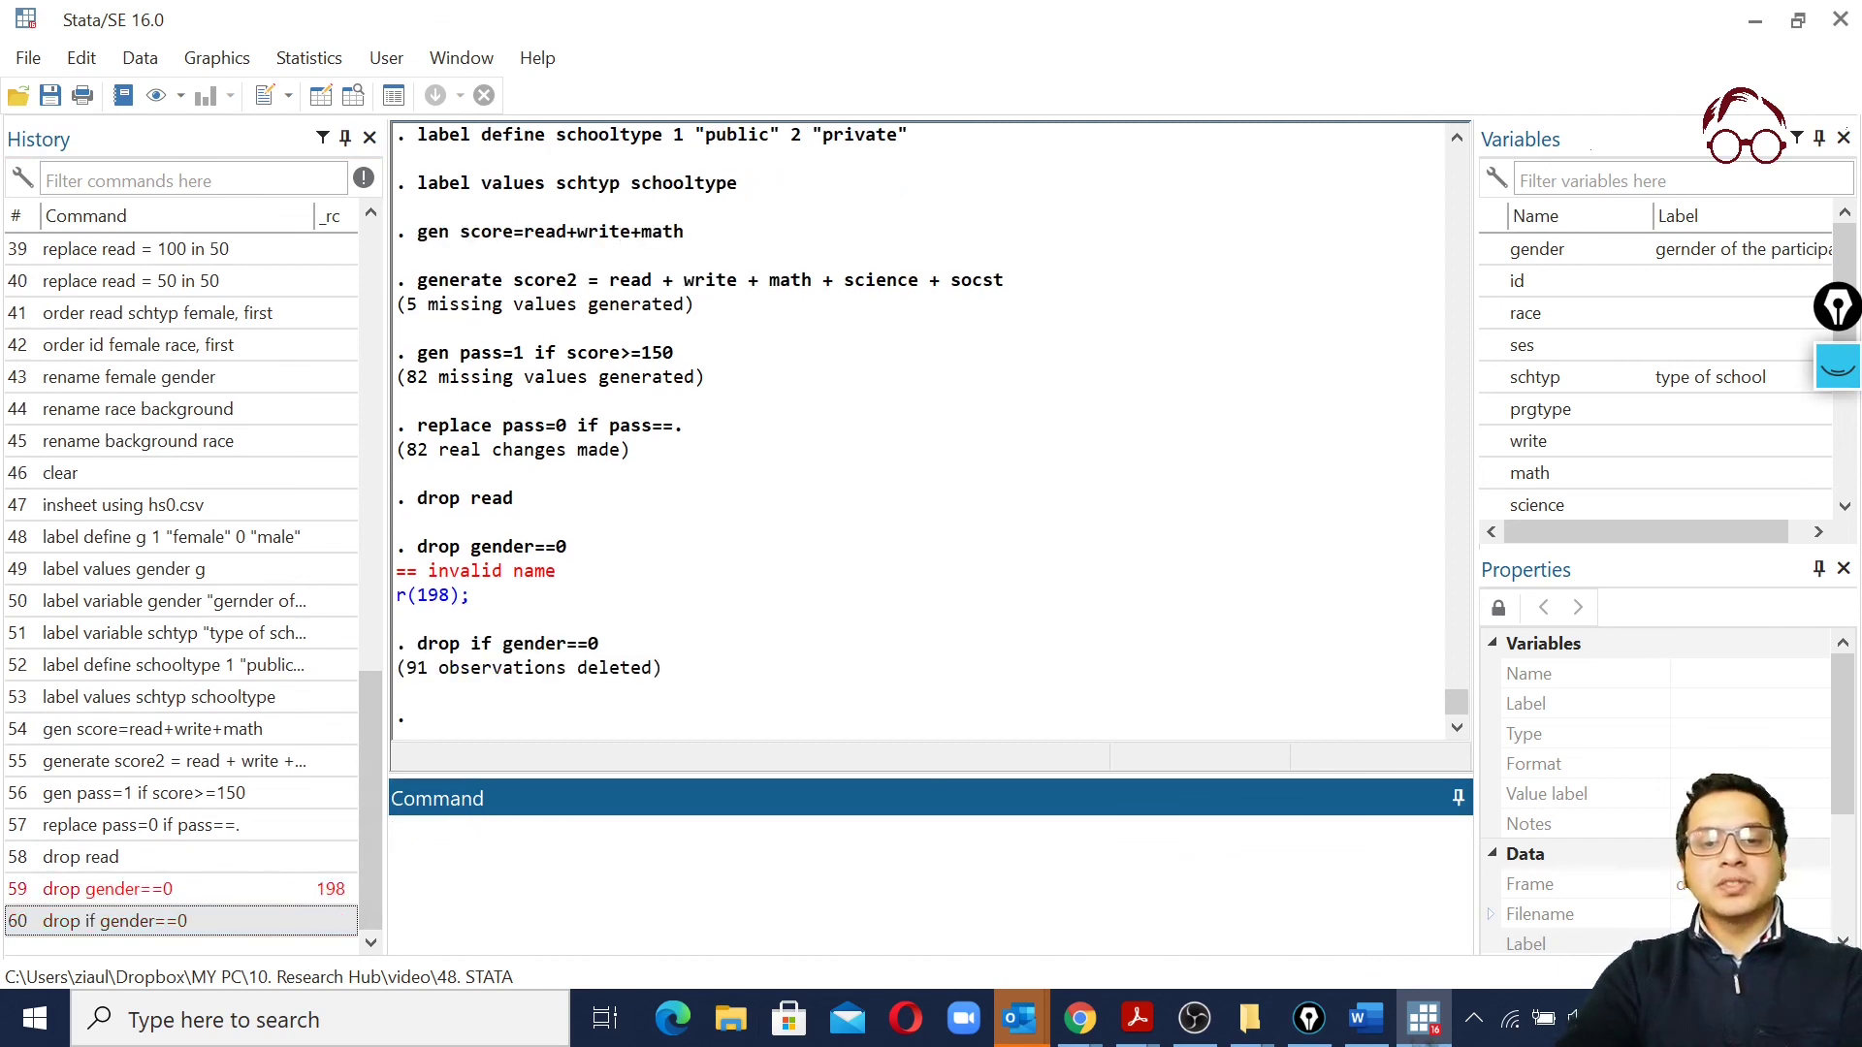
Check the gender column through the remaining observations and close the data view
click(354, 96)
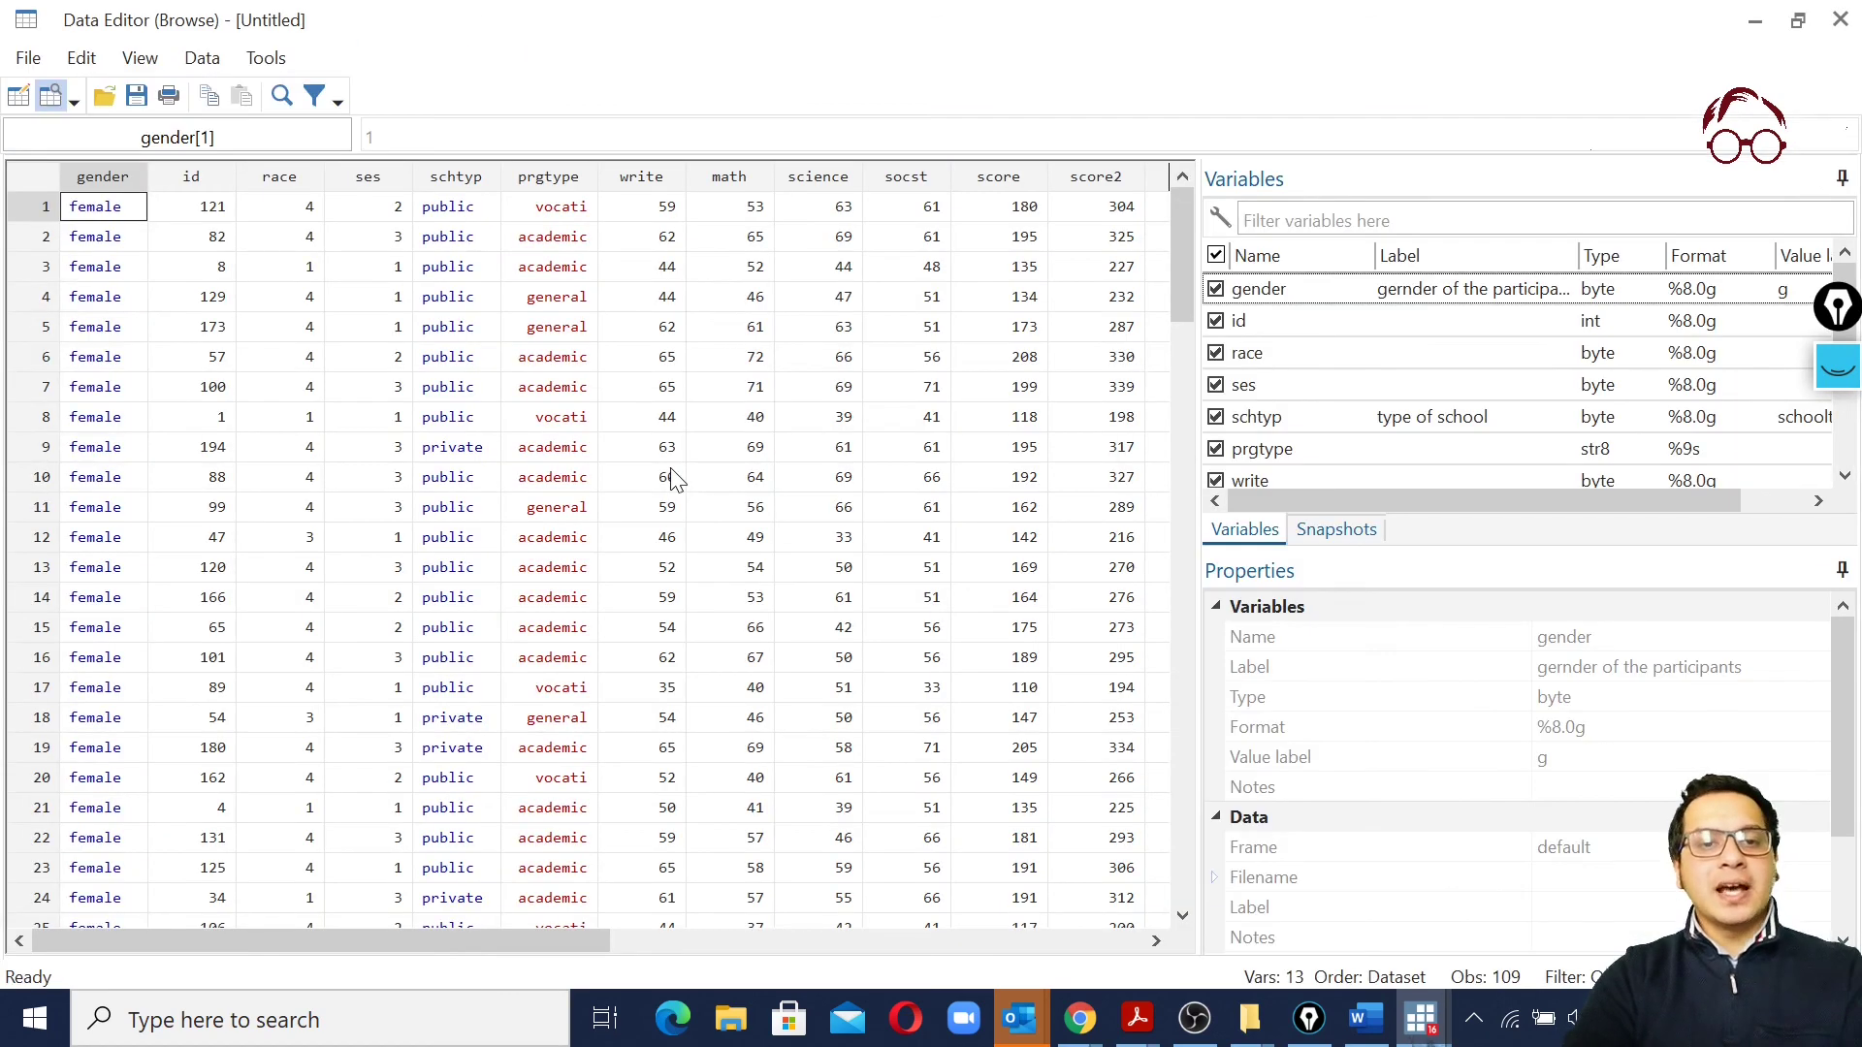
scroll(676, 480, down, 20)
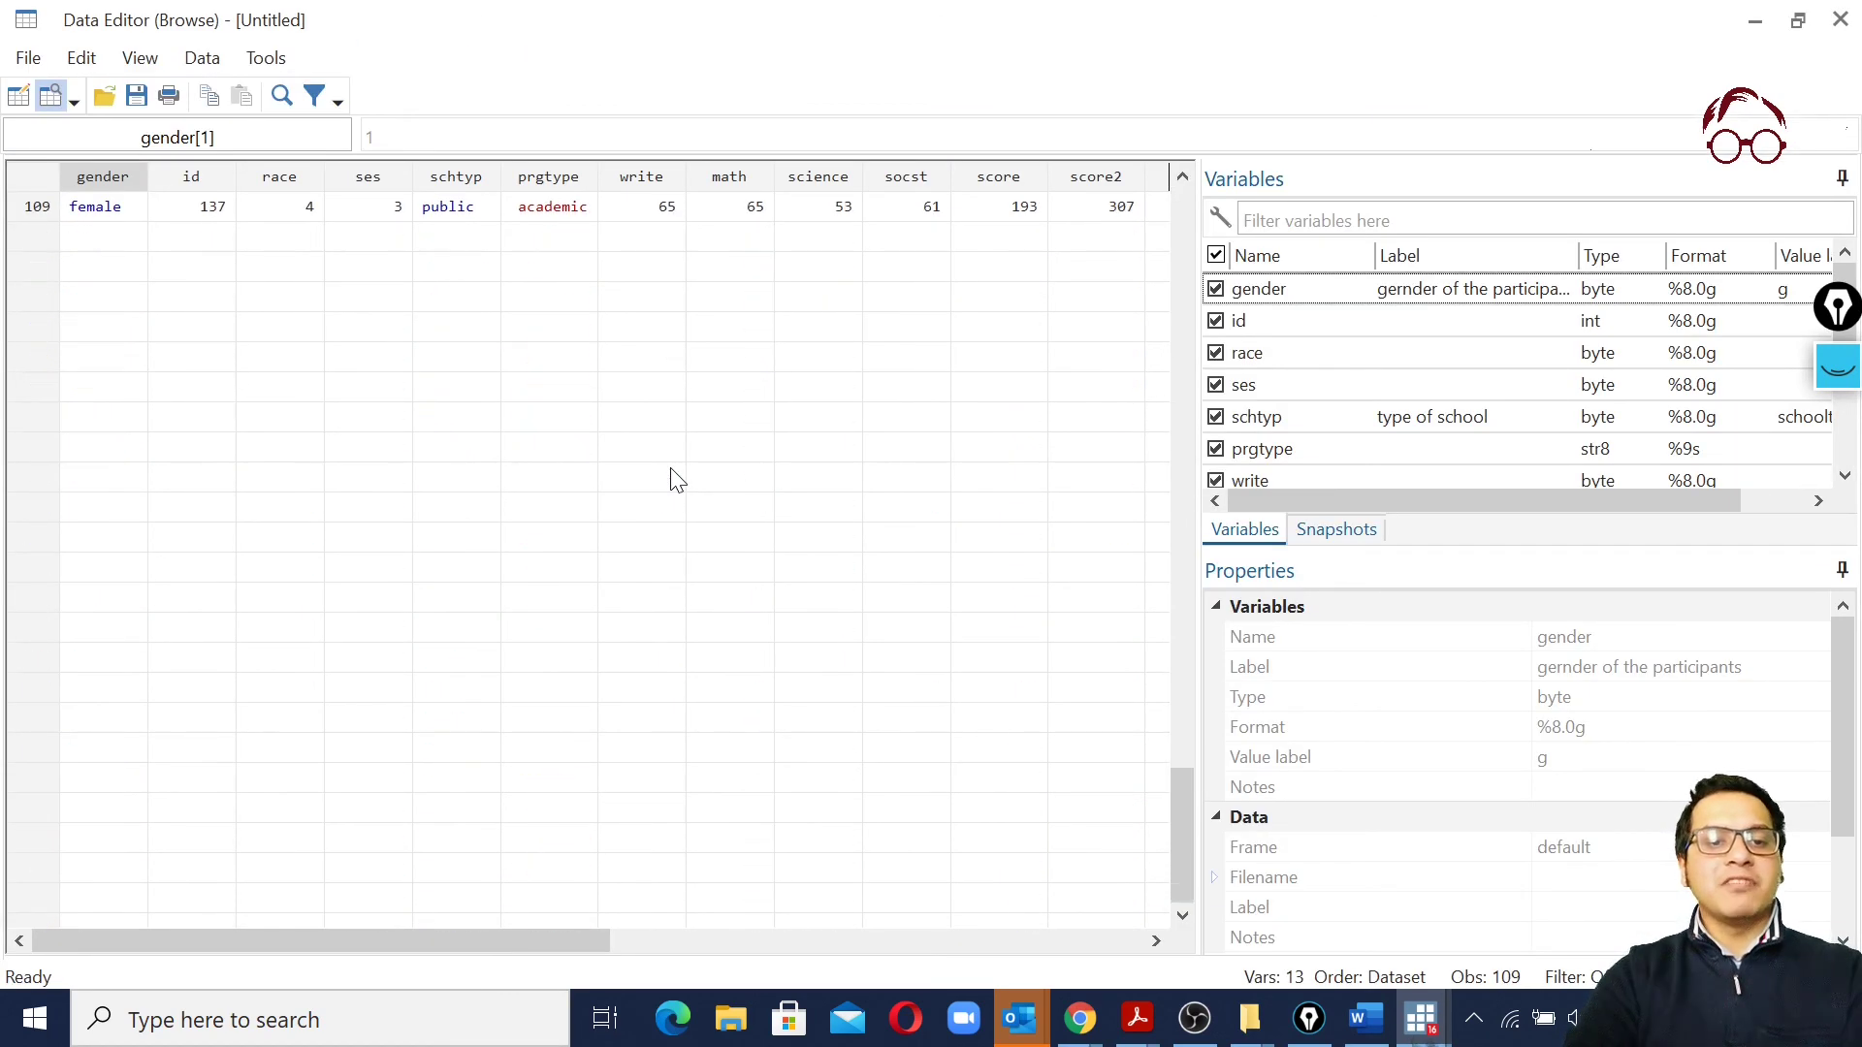
scroll(676, 480, up, 20)
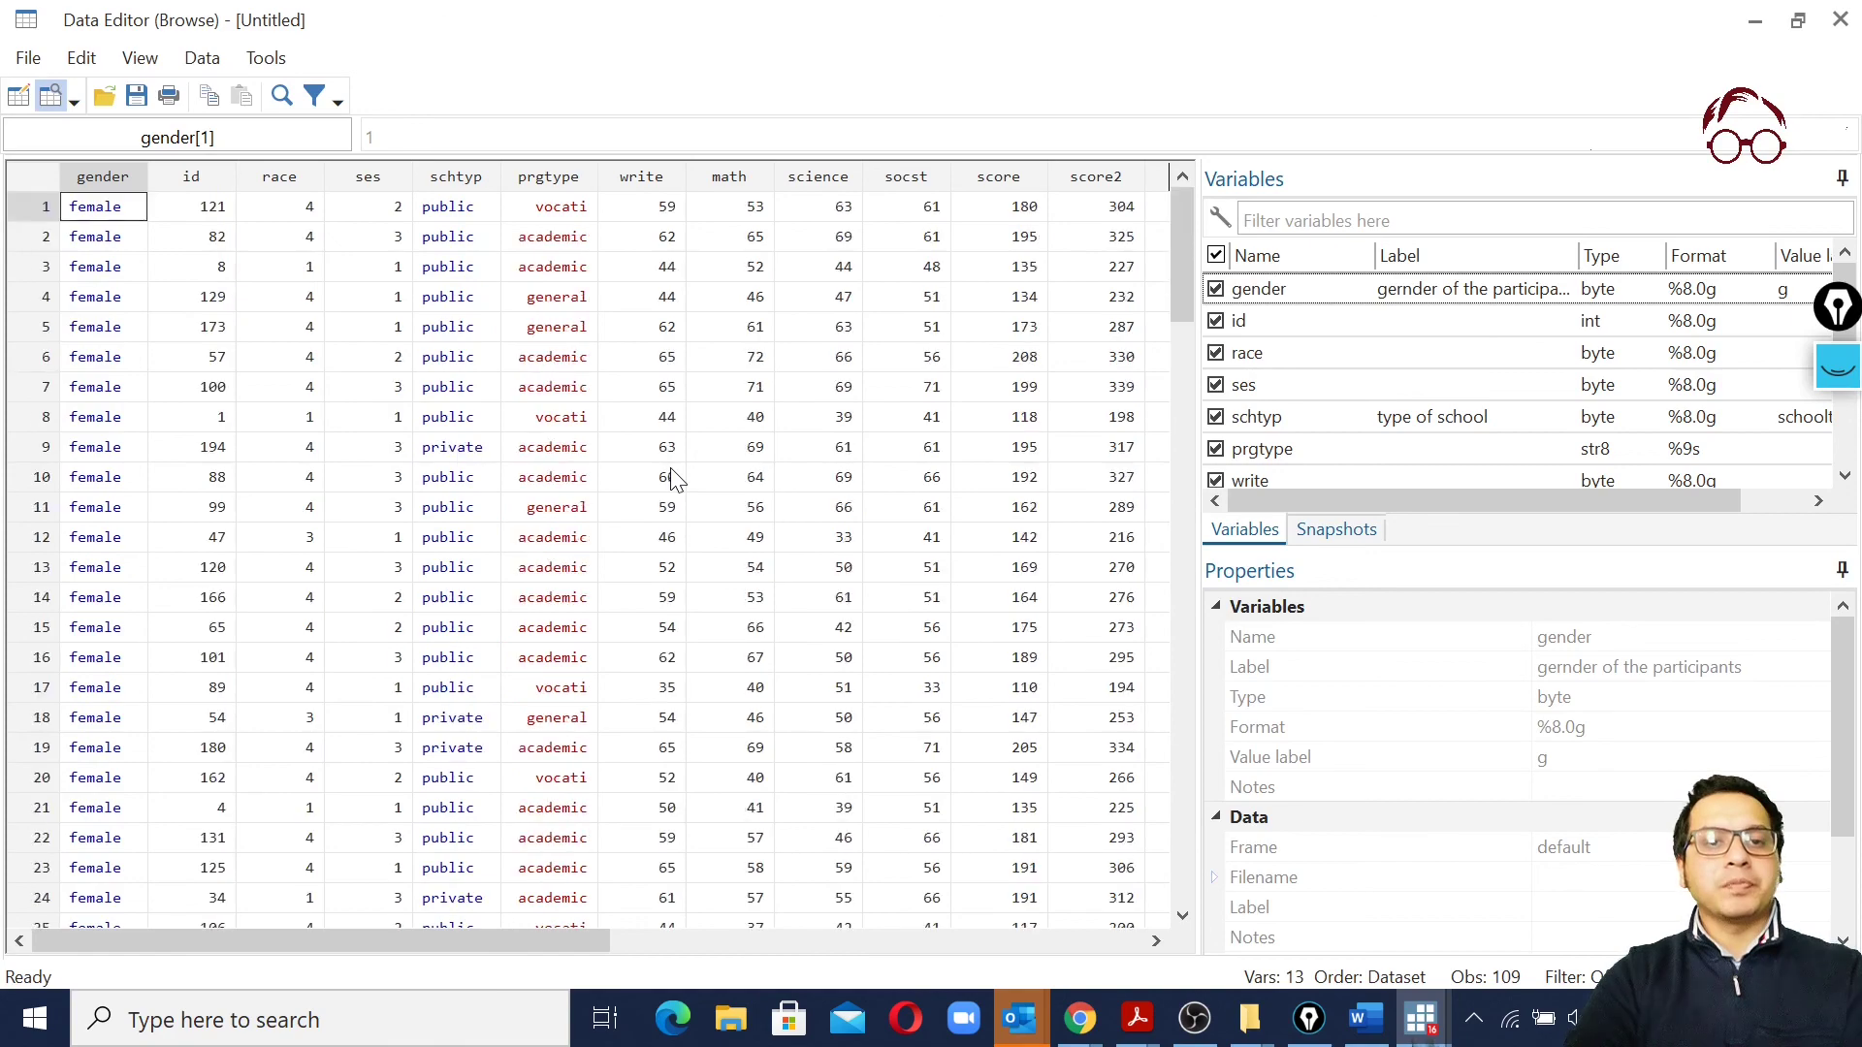
click(1840, 20)
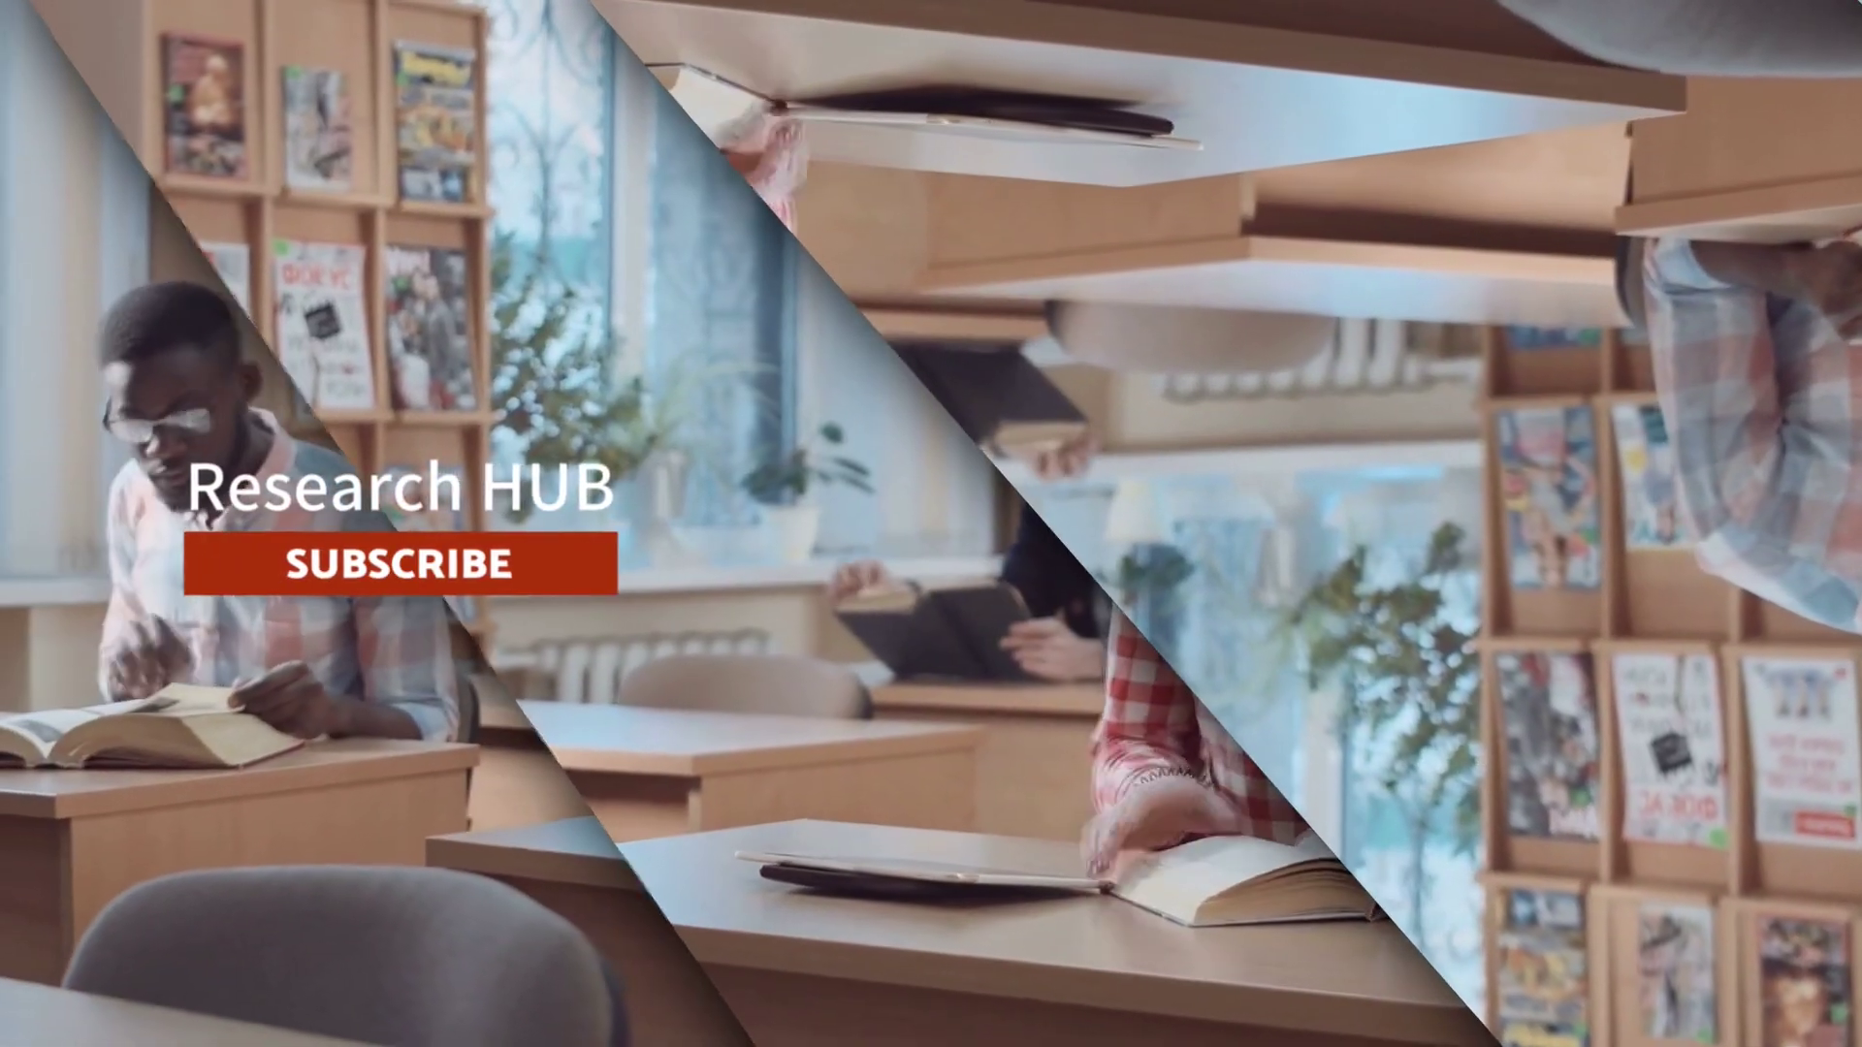